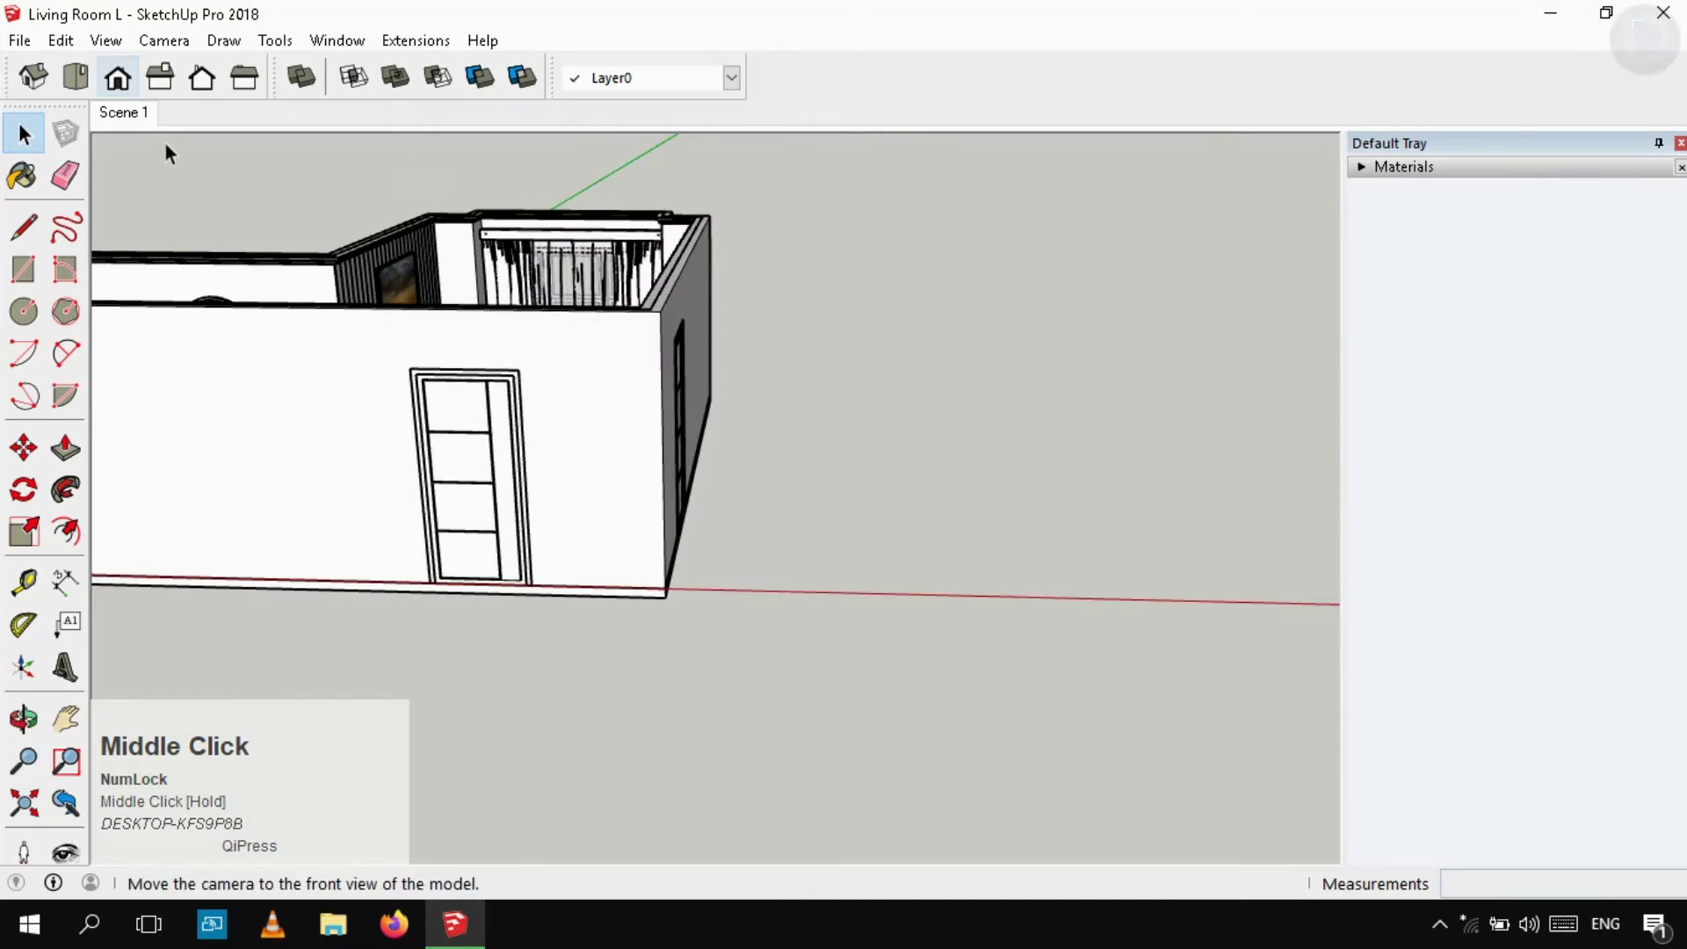
Set the camera to the front view of the room in parallel projection
middle_click_drag(949, 429, 733, 413, "shift")
left_click(163, 41)
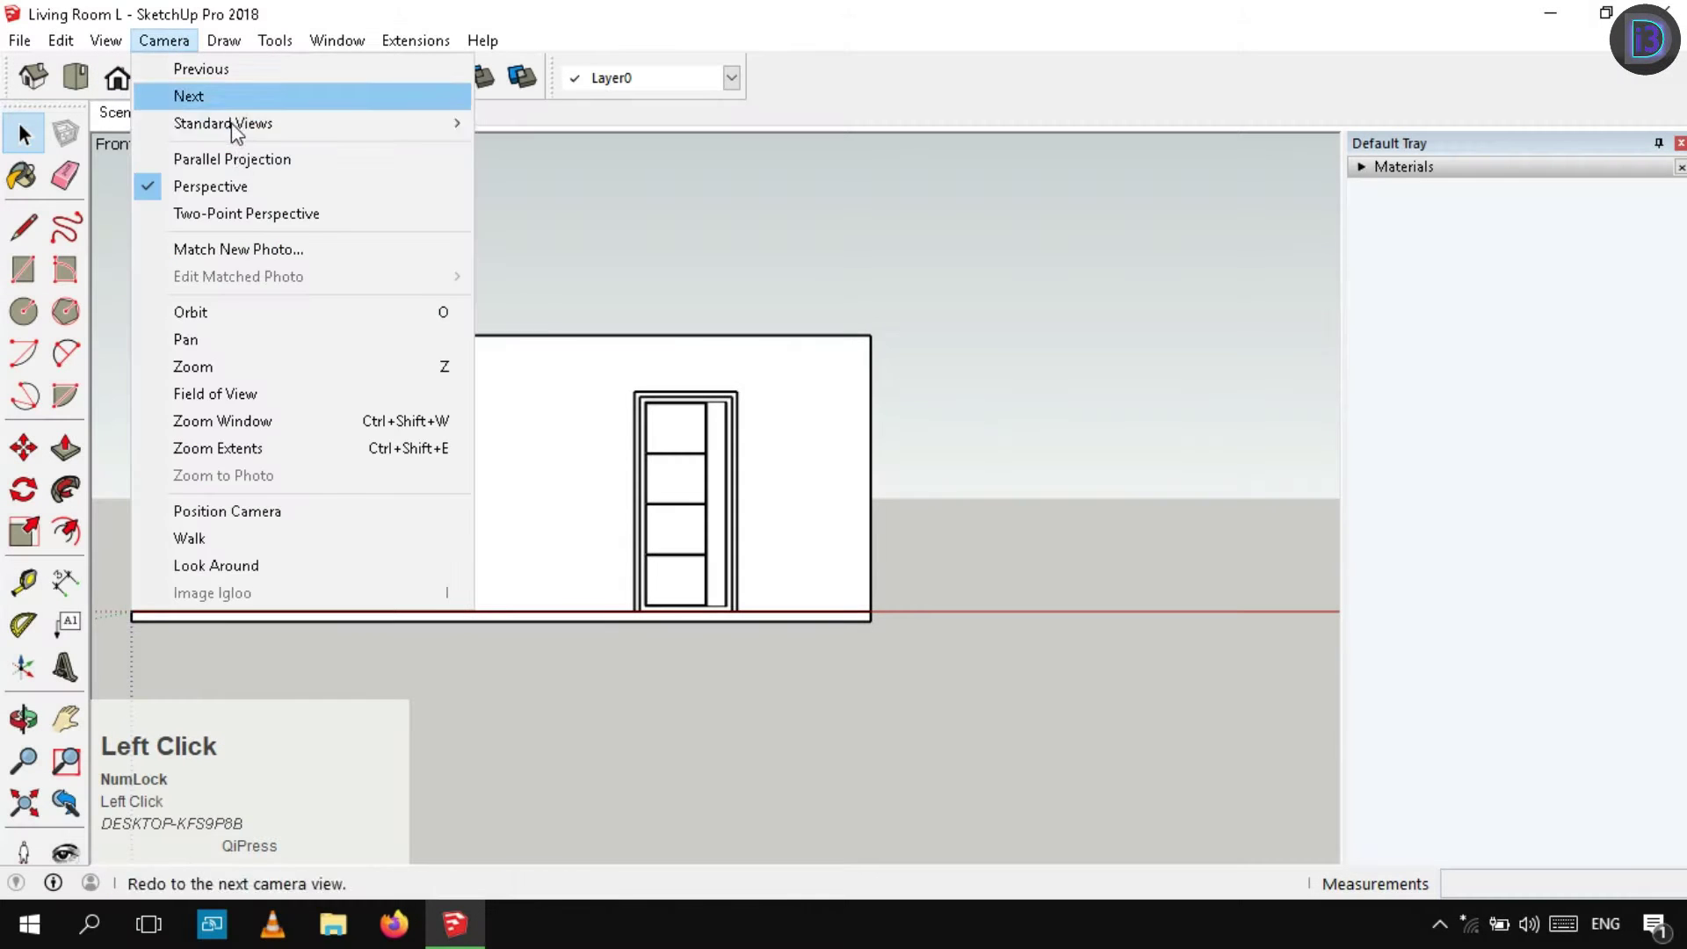
left_click(237, 158)
Place a horizontal guide level with the wall's top edge and a vertical guide in the empty space beside the wall
scroll(782, 442, "up", 2)
scroll(785, 448, "up", 2)
key("t")
key("space")
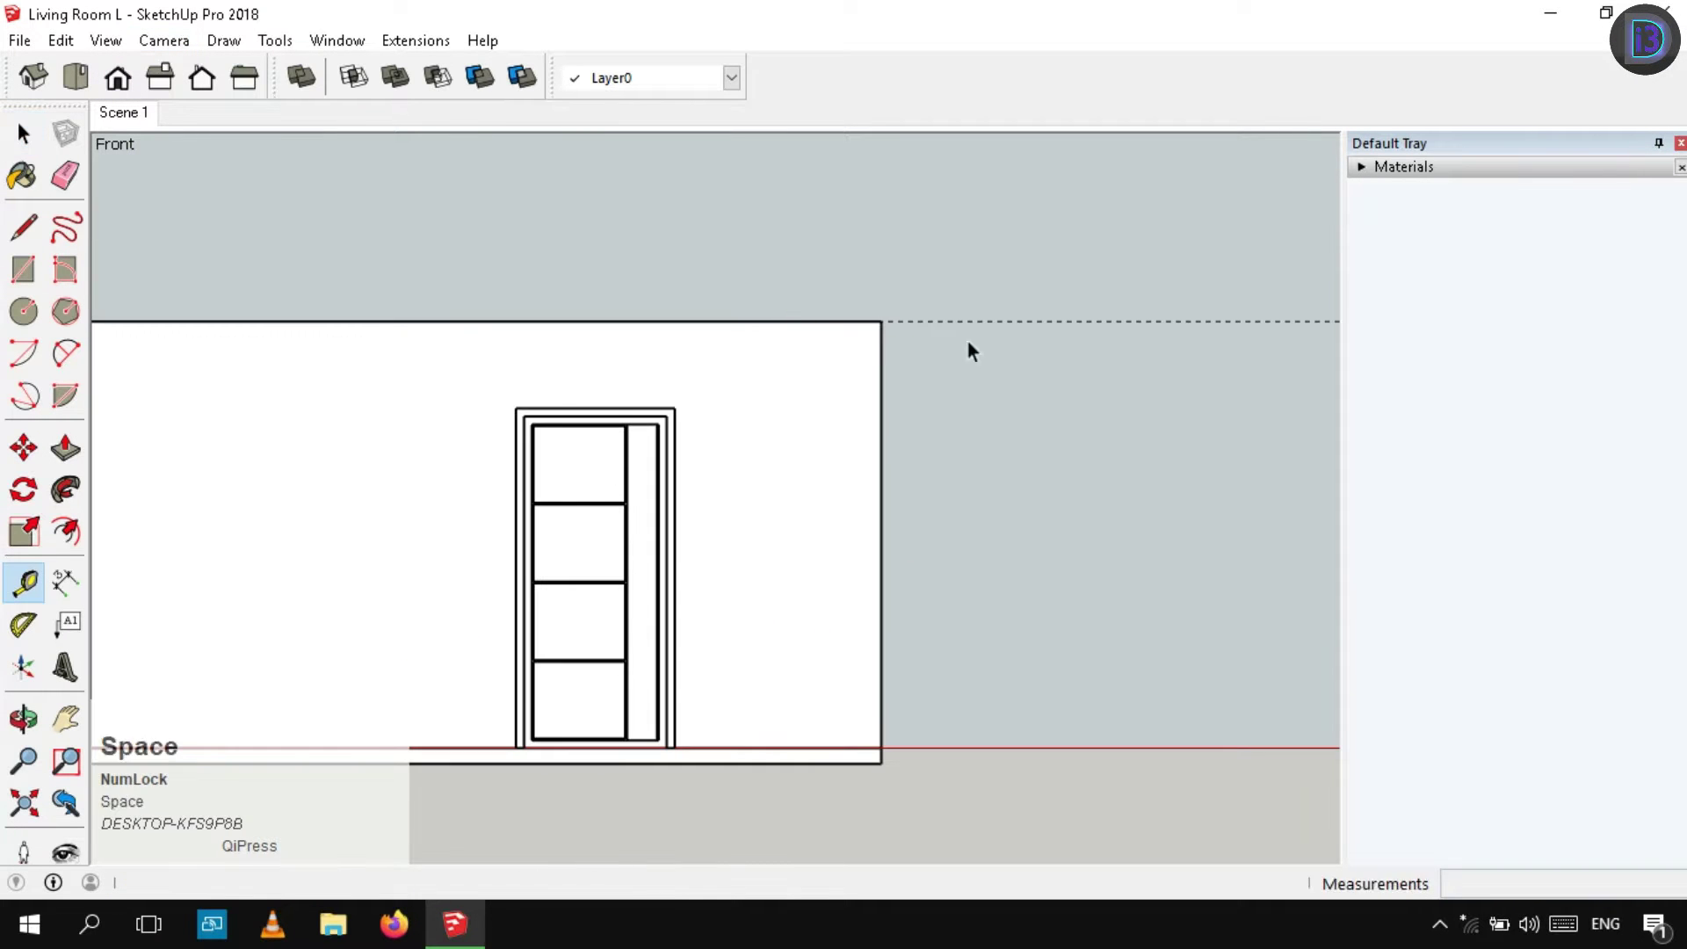
left_click(882, 371)
left_click(1043, 352)
key("space")
Add a guide parallel to the side wall that runs through the crossing of the other two guides
middle_click_drag(1011, 324, 789, 339, "shift")
scroll(870, 327, "up", 1)
middle_click_drag(720, 402, 840, 635)
key("t")
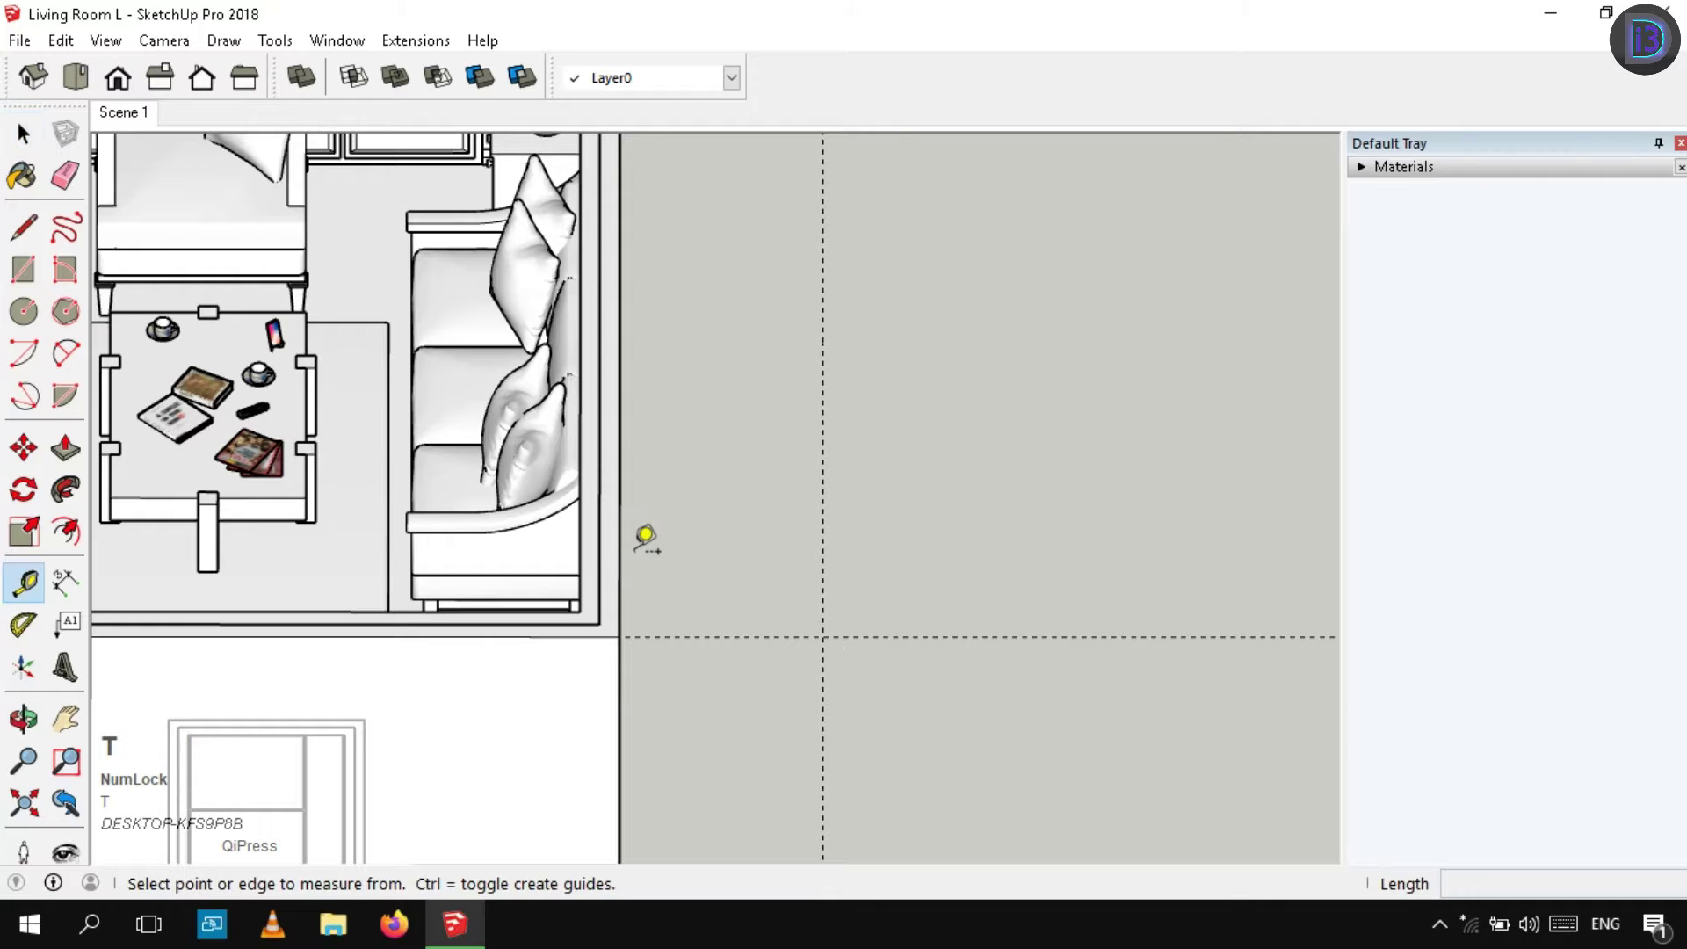
left_click(610, 550)
key("t")
left_click(619, 560)
key("space")
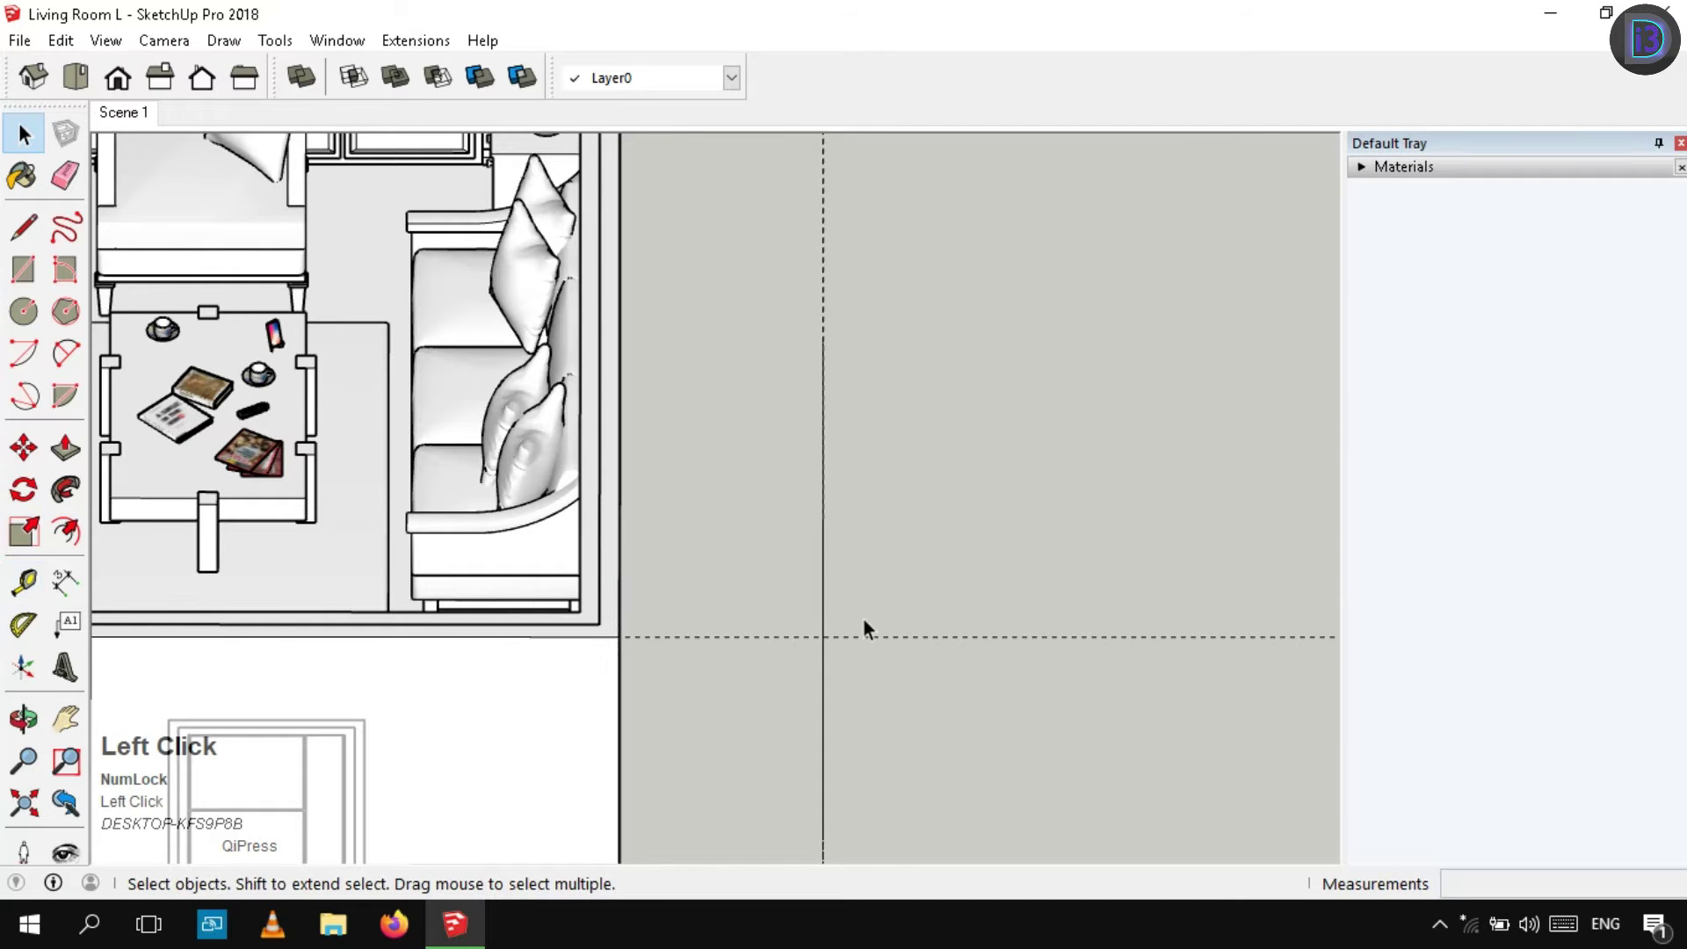
Draw a circle centred on the guide intersection and extrude it into a thin disc
middle_click_drag(863, 620, 782, 632)
scroll(696, 575, "up", 5)
key("c")
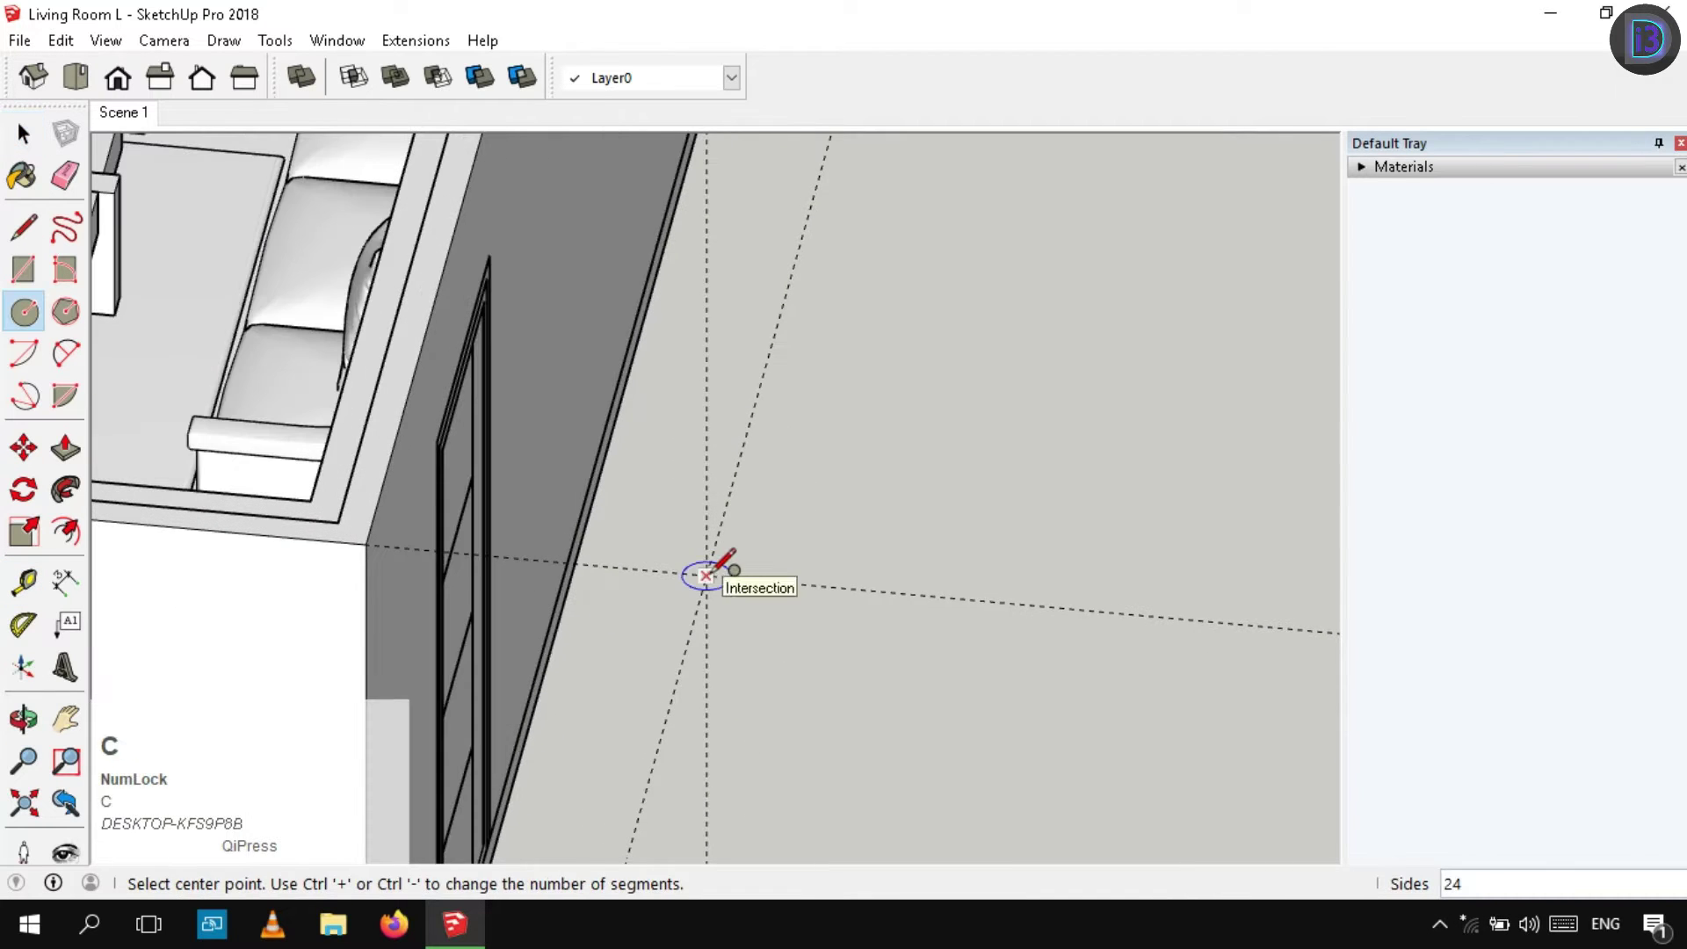
left_click(706, 576)
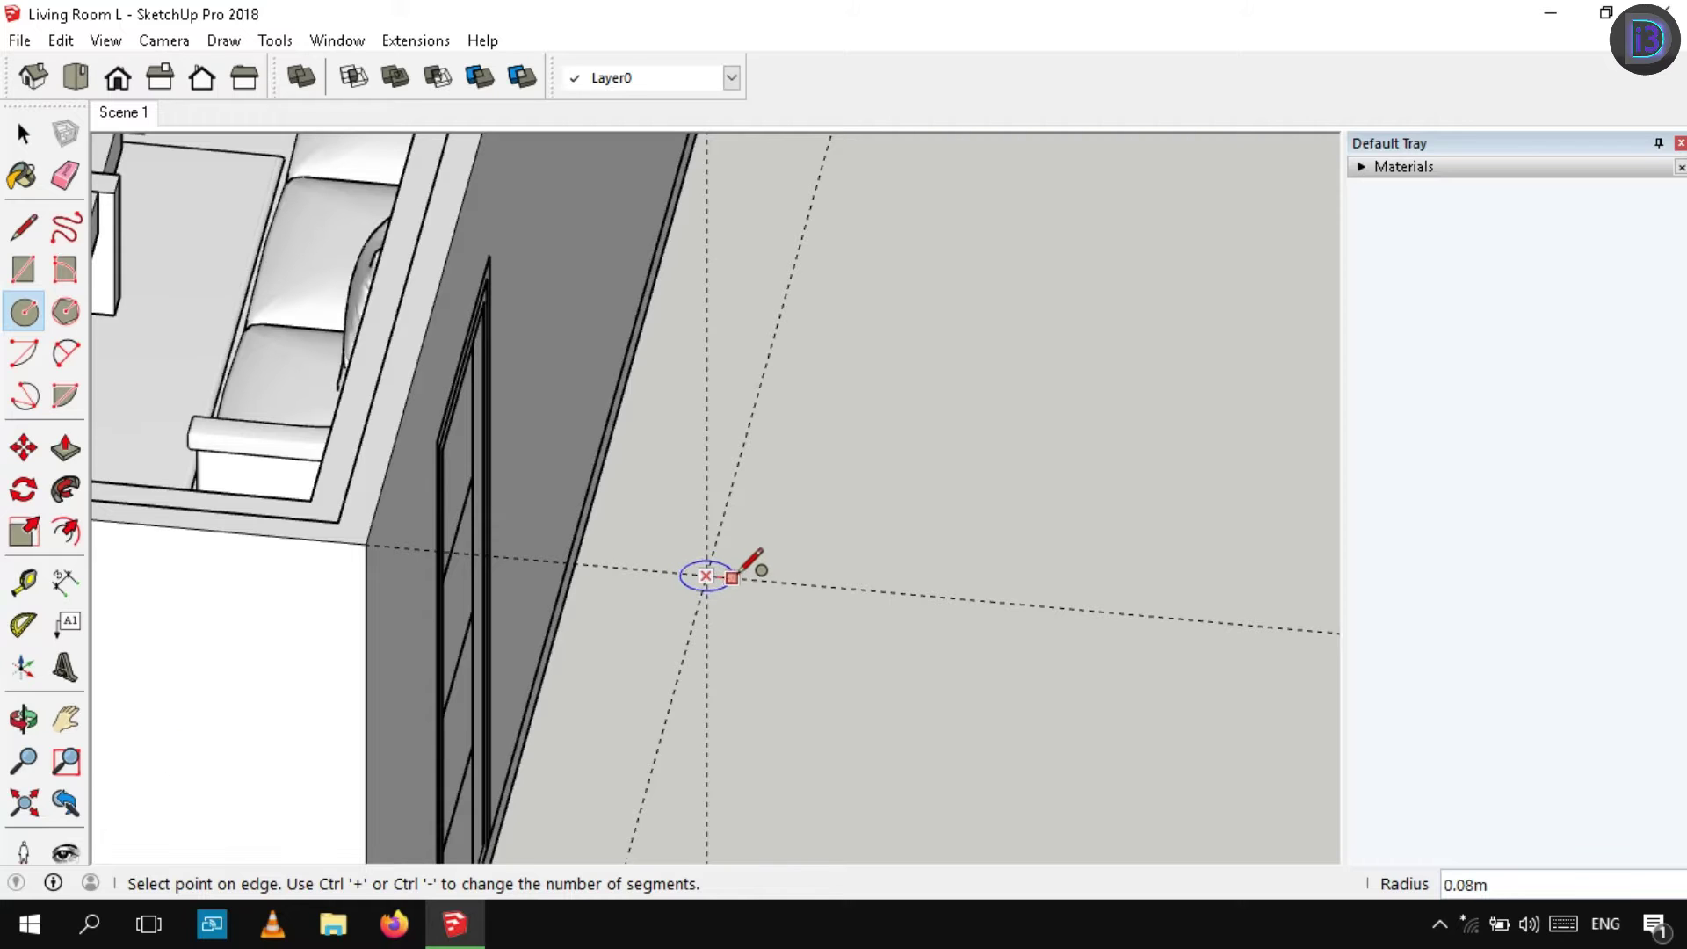
left_click(736, 577)
key("p")
left_click(735, 584)
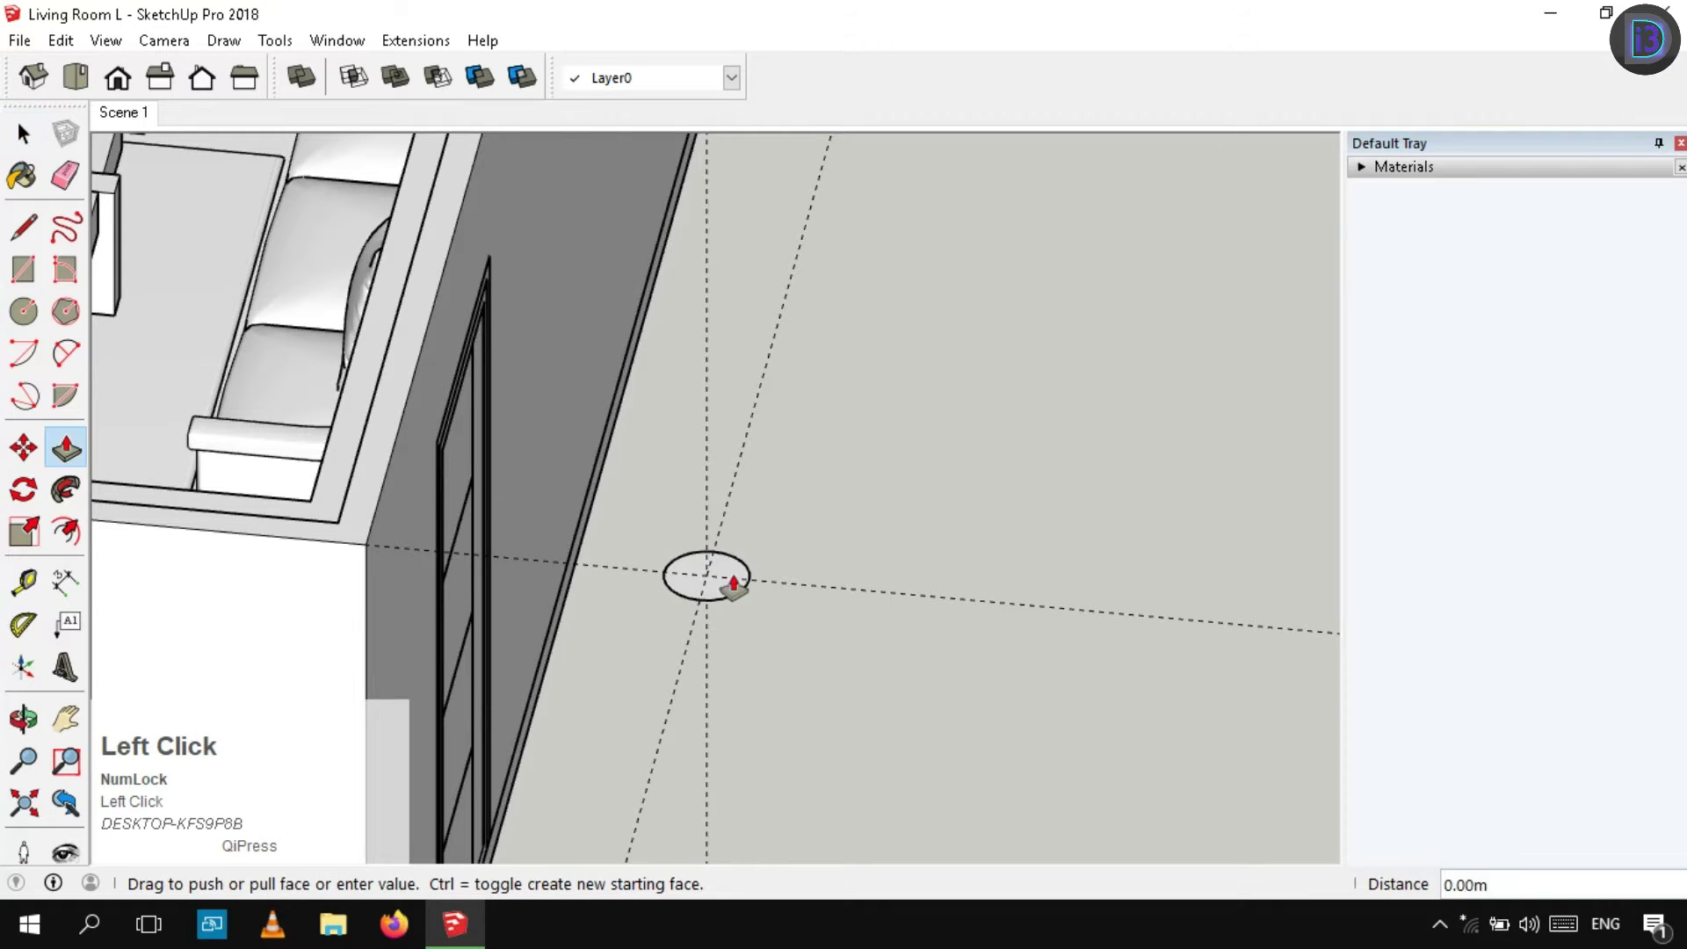
key("space")
Offset the edge of the disc's underside inward about 0.07 m to form a smaller circle
middle_click_drag(752, 563, 768, 267)
scroll(784, 515, "up", 3)
middle_click_drag(763, 352, 794, 454, "shift")
key("f")
left_click(800, 435)
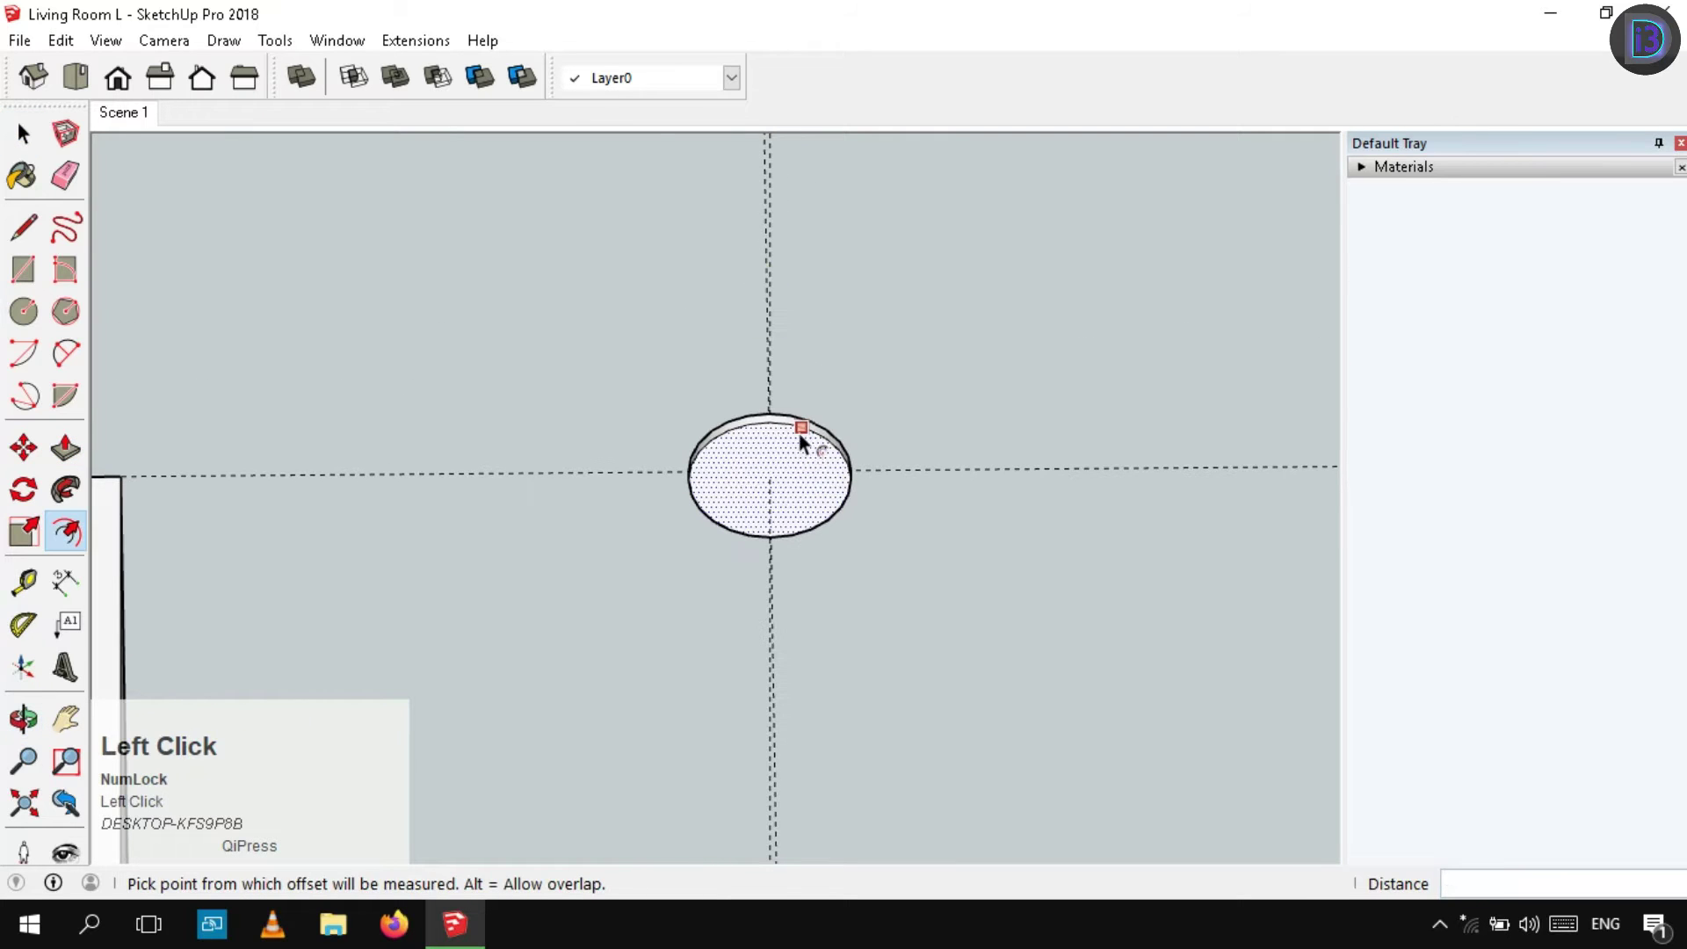
left_click(788, 465)
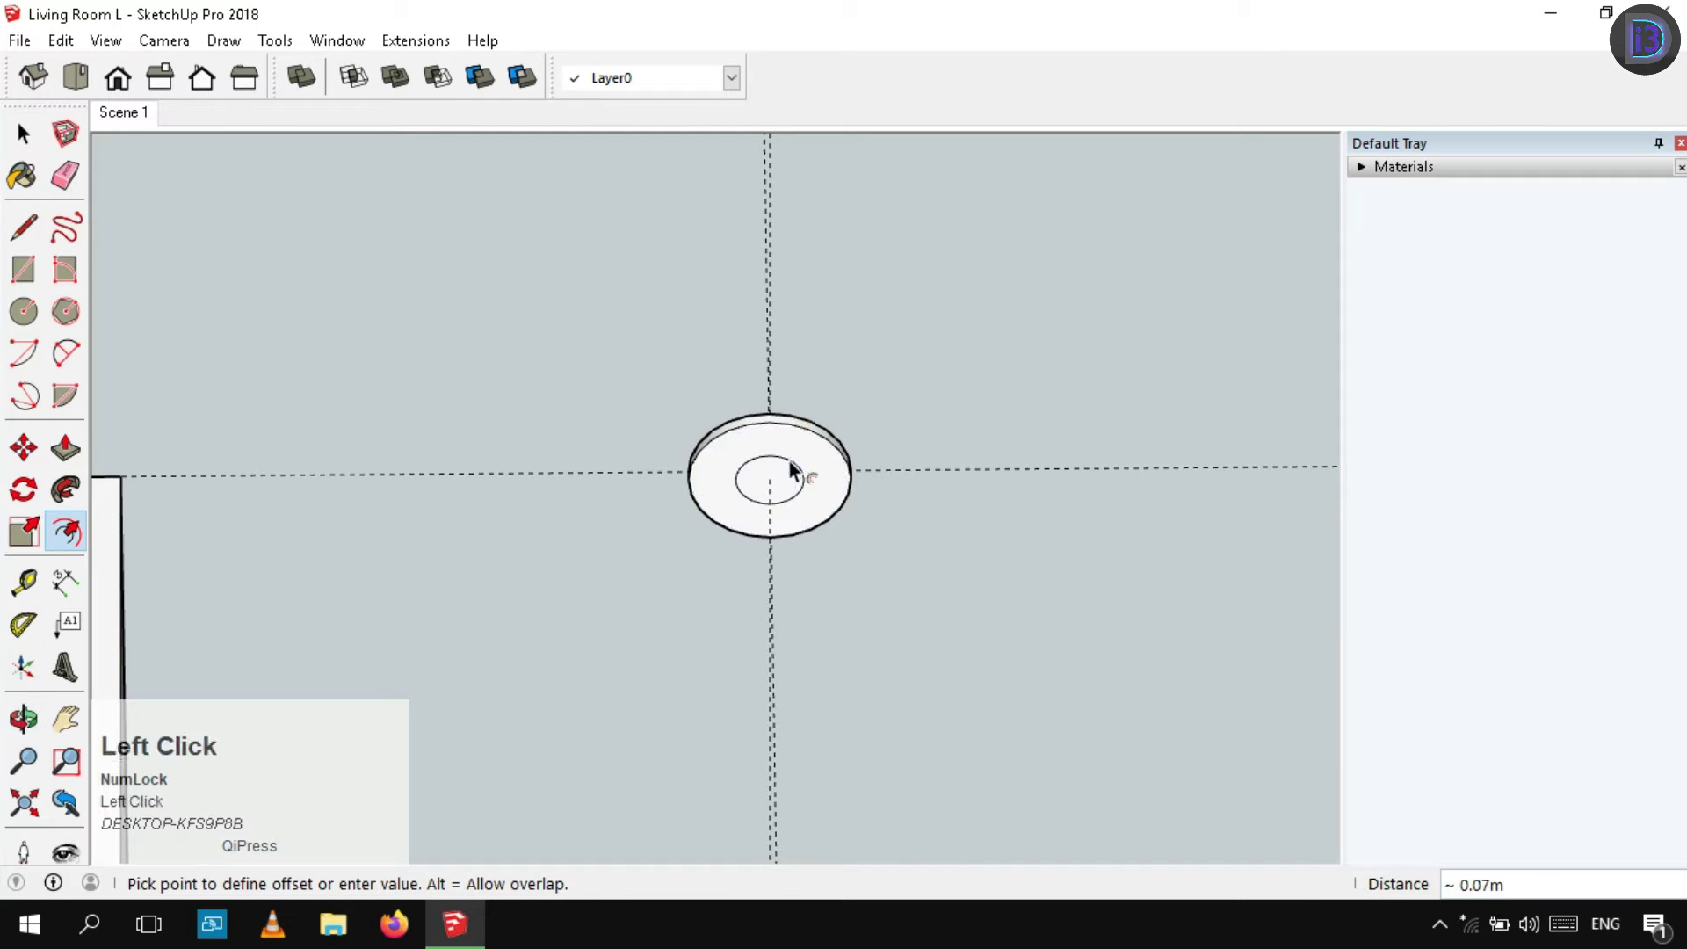
key("space")
Try extruding the inner circle under the disc downward about 0.78 m
key("p")
left_click(776, 479)
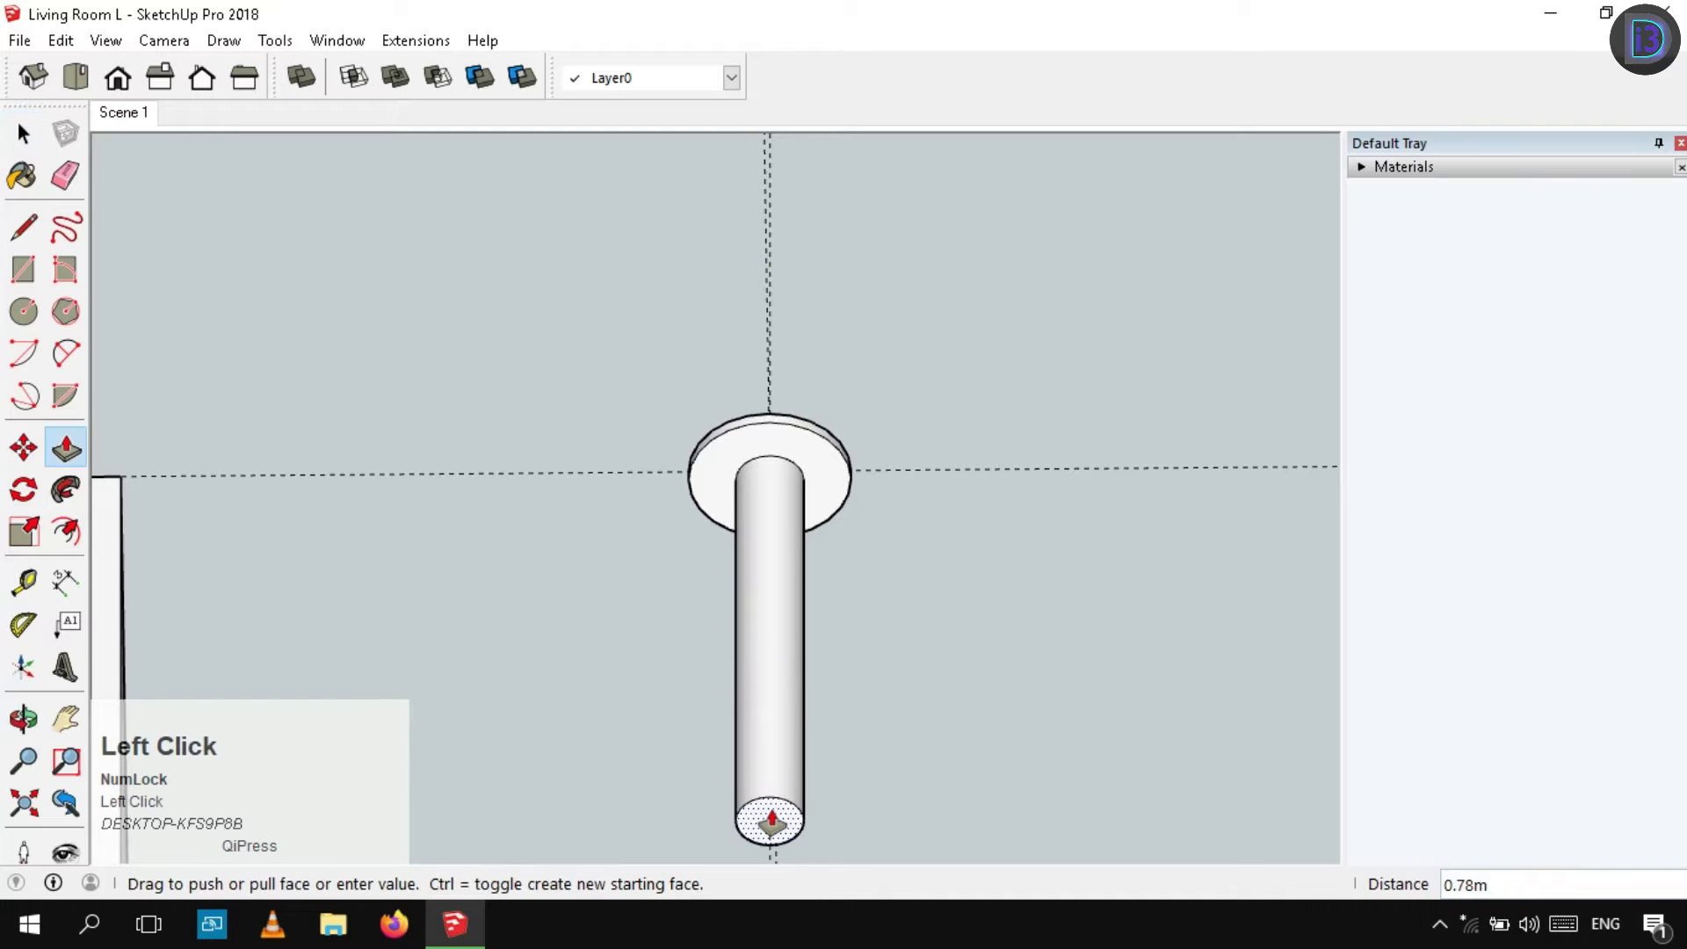
key("space")
key("ctrl+z")
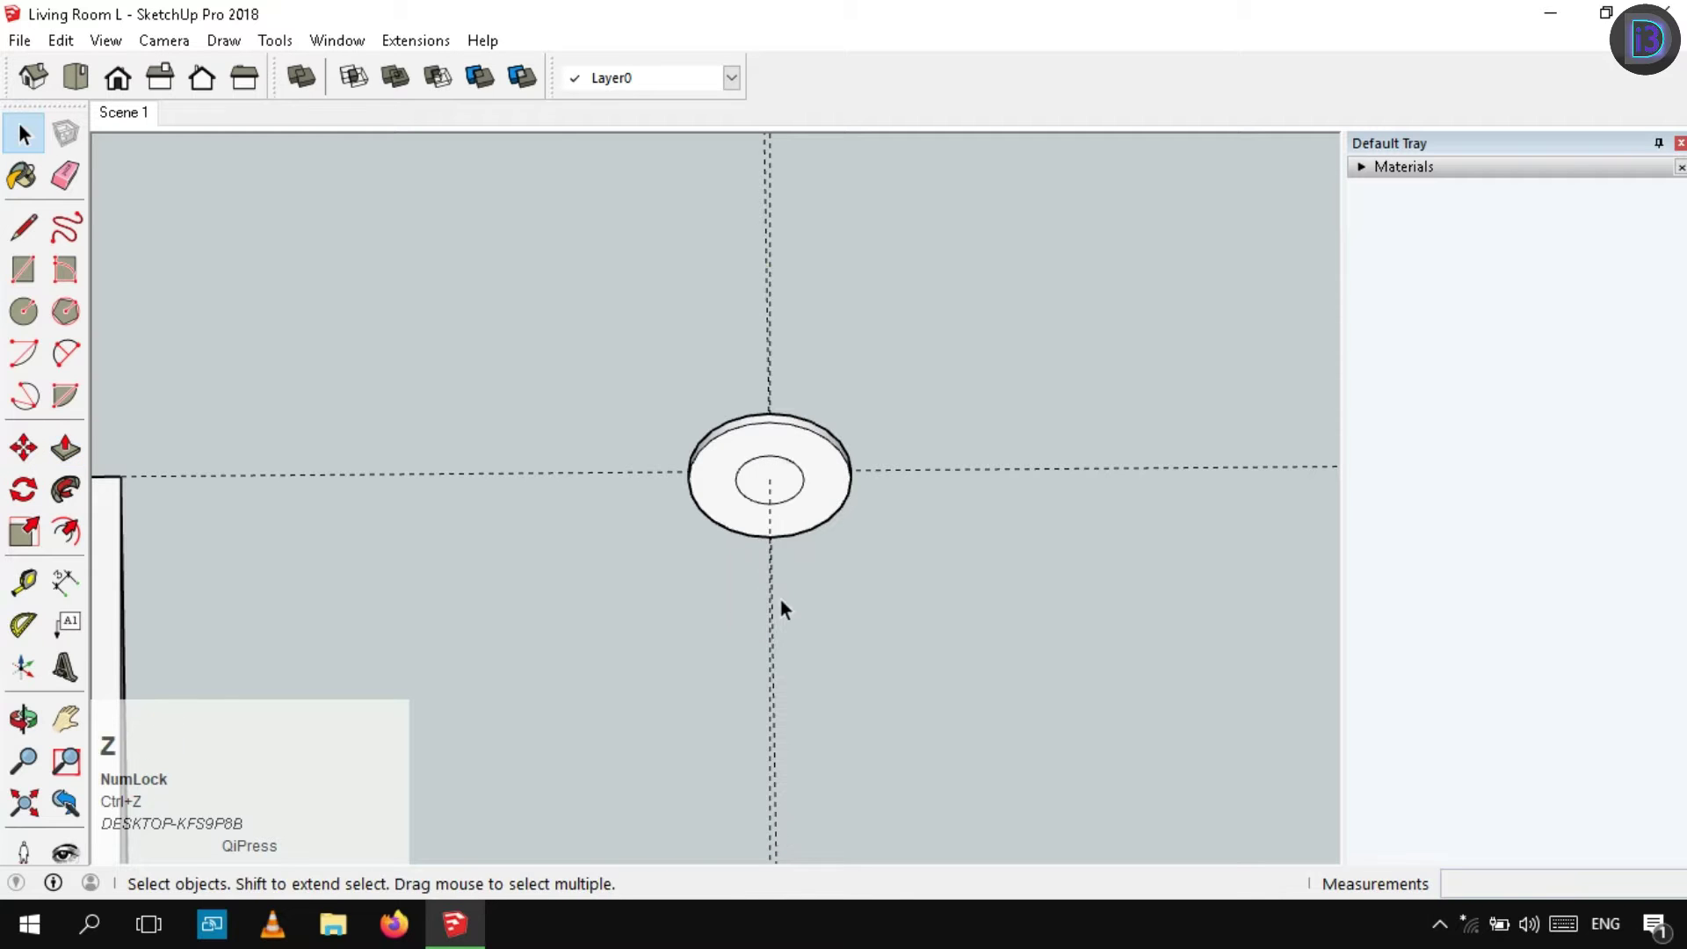
left_click(787, 483)
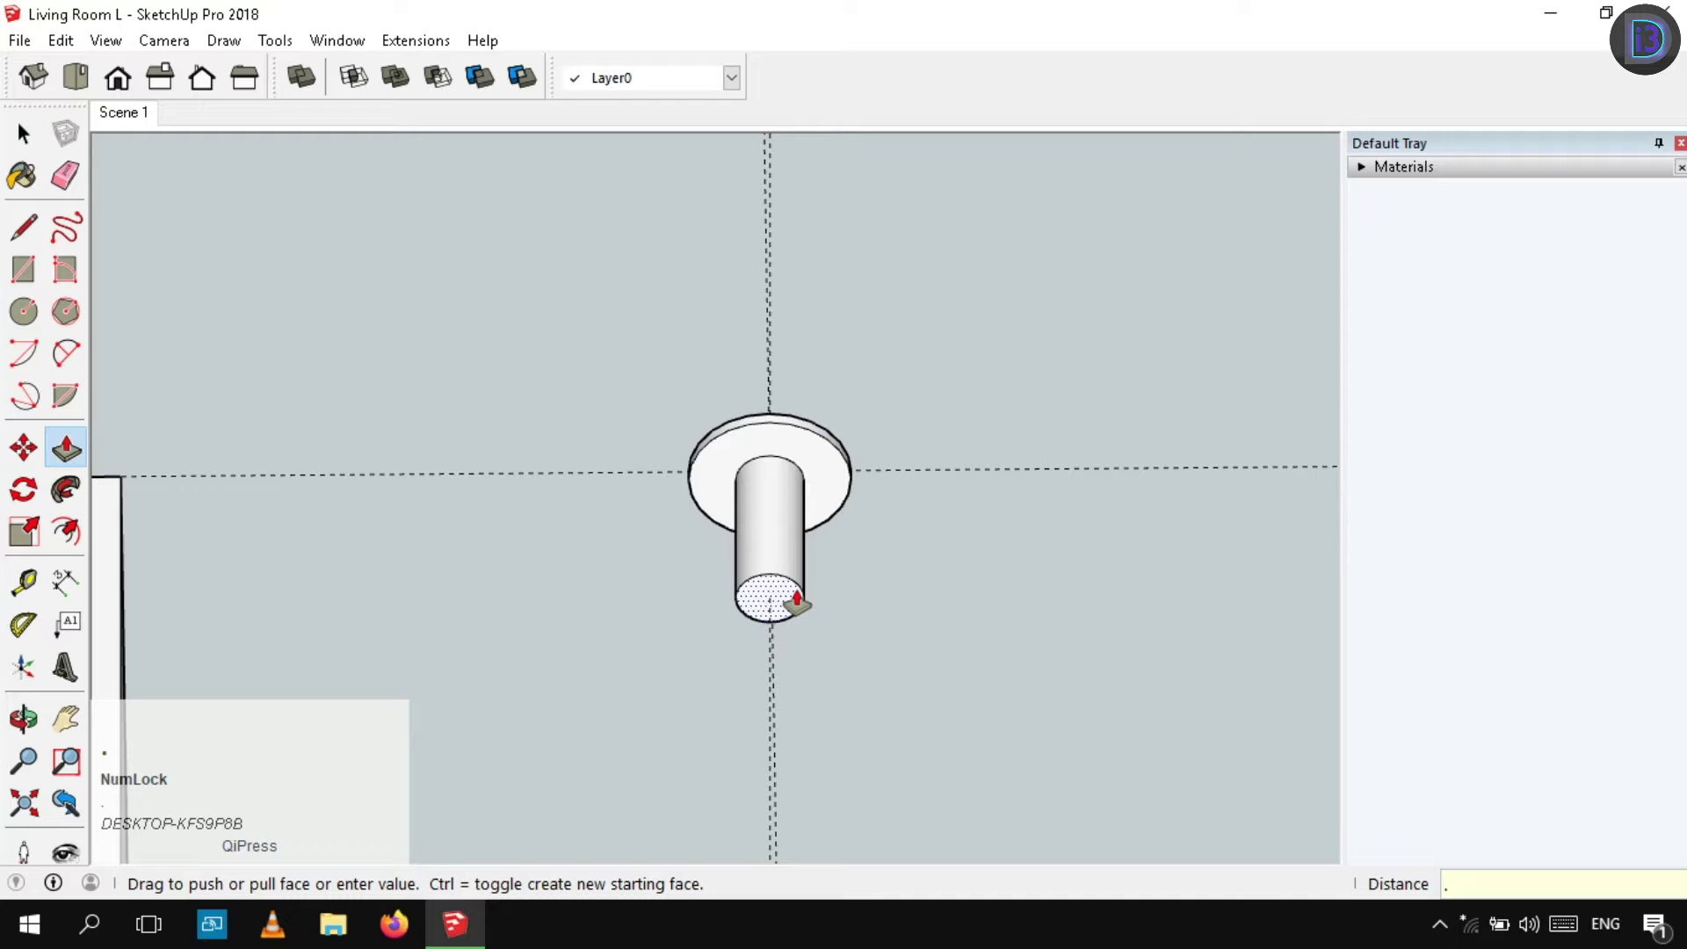
key("space")
Extrude the inner circle under the disc downward into a short rod
key("p")
left_click(782, 485)
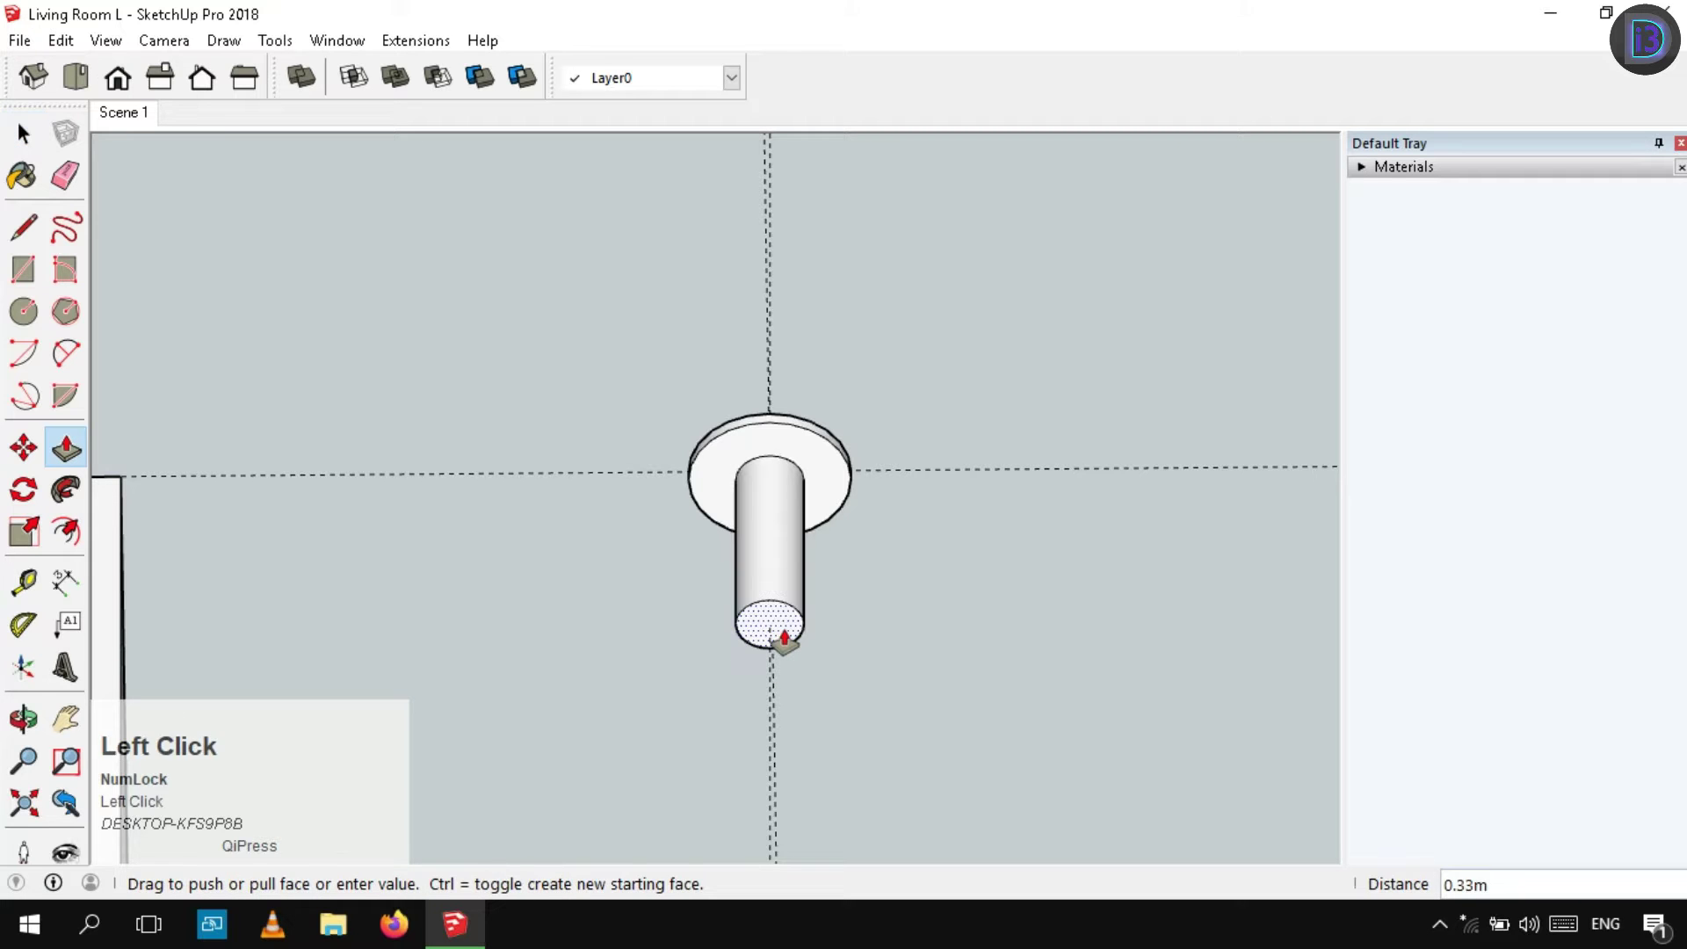
key("Return")
key("space")
Make the disc and rod into a single group
scroll(754, 621, "down", 2)
middle_click_drag(754, 620, 342, 376)
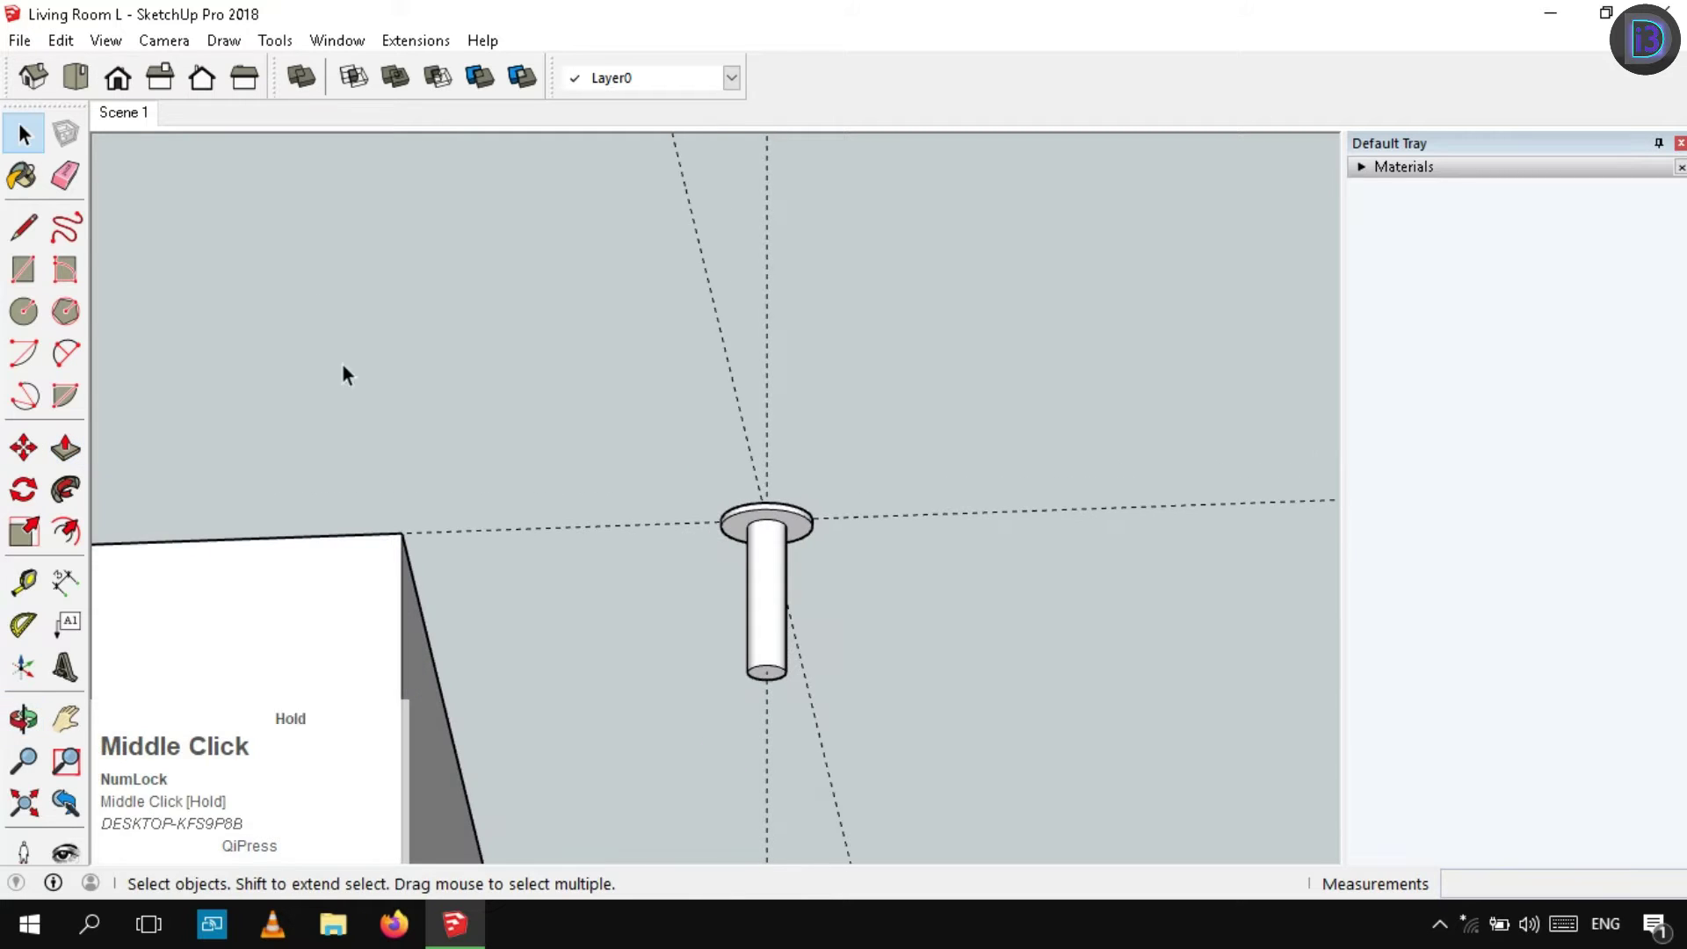
left_click(117, 92)
scroll(904, 591, "up", 2)
mouse_move(855, 557)
middle_mouse_down()
mouse_move(873, 290)
mouse_move(857, 558)
middle_mouse_up()
scroll(857, 558, "up", 4)
key("p")
key("space")
scroll(778, 529, "down", 4)
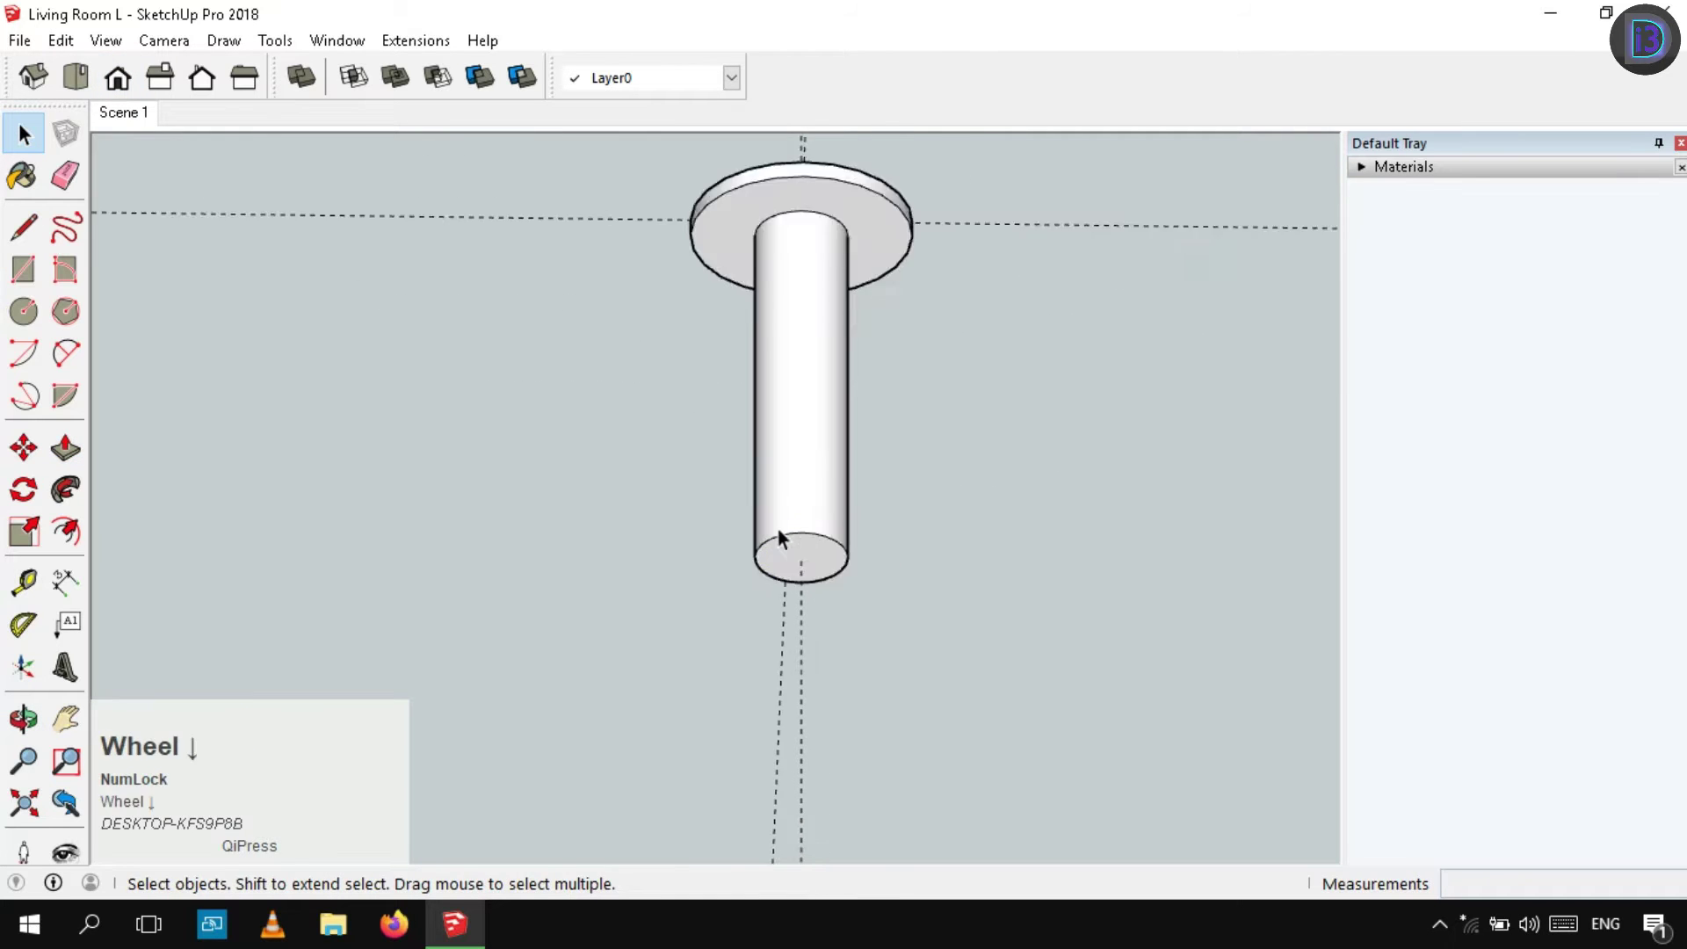
left_click(782, 383)
right_click(782, 386)
left_click(878, 452)
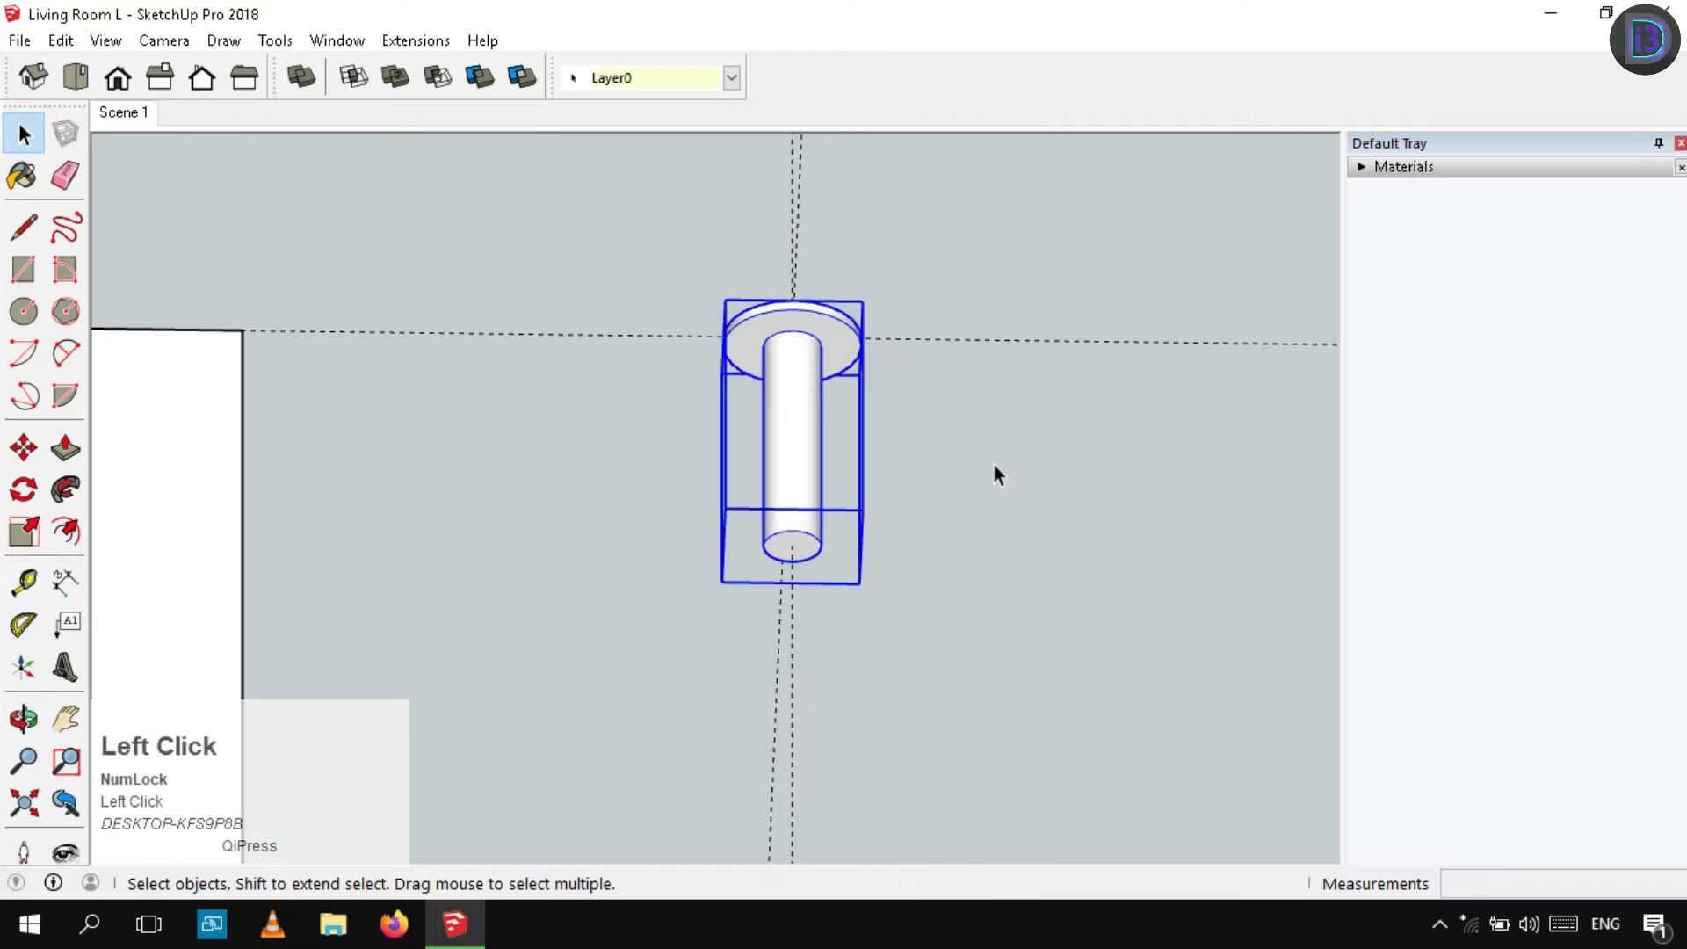
Copy the rod's bottom face in place outside the group and scale the copy about its centre to roughly three times its size
double_click(806, 546)
scroll(805, 545, "up", 3)
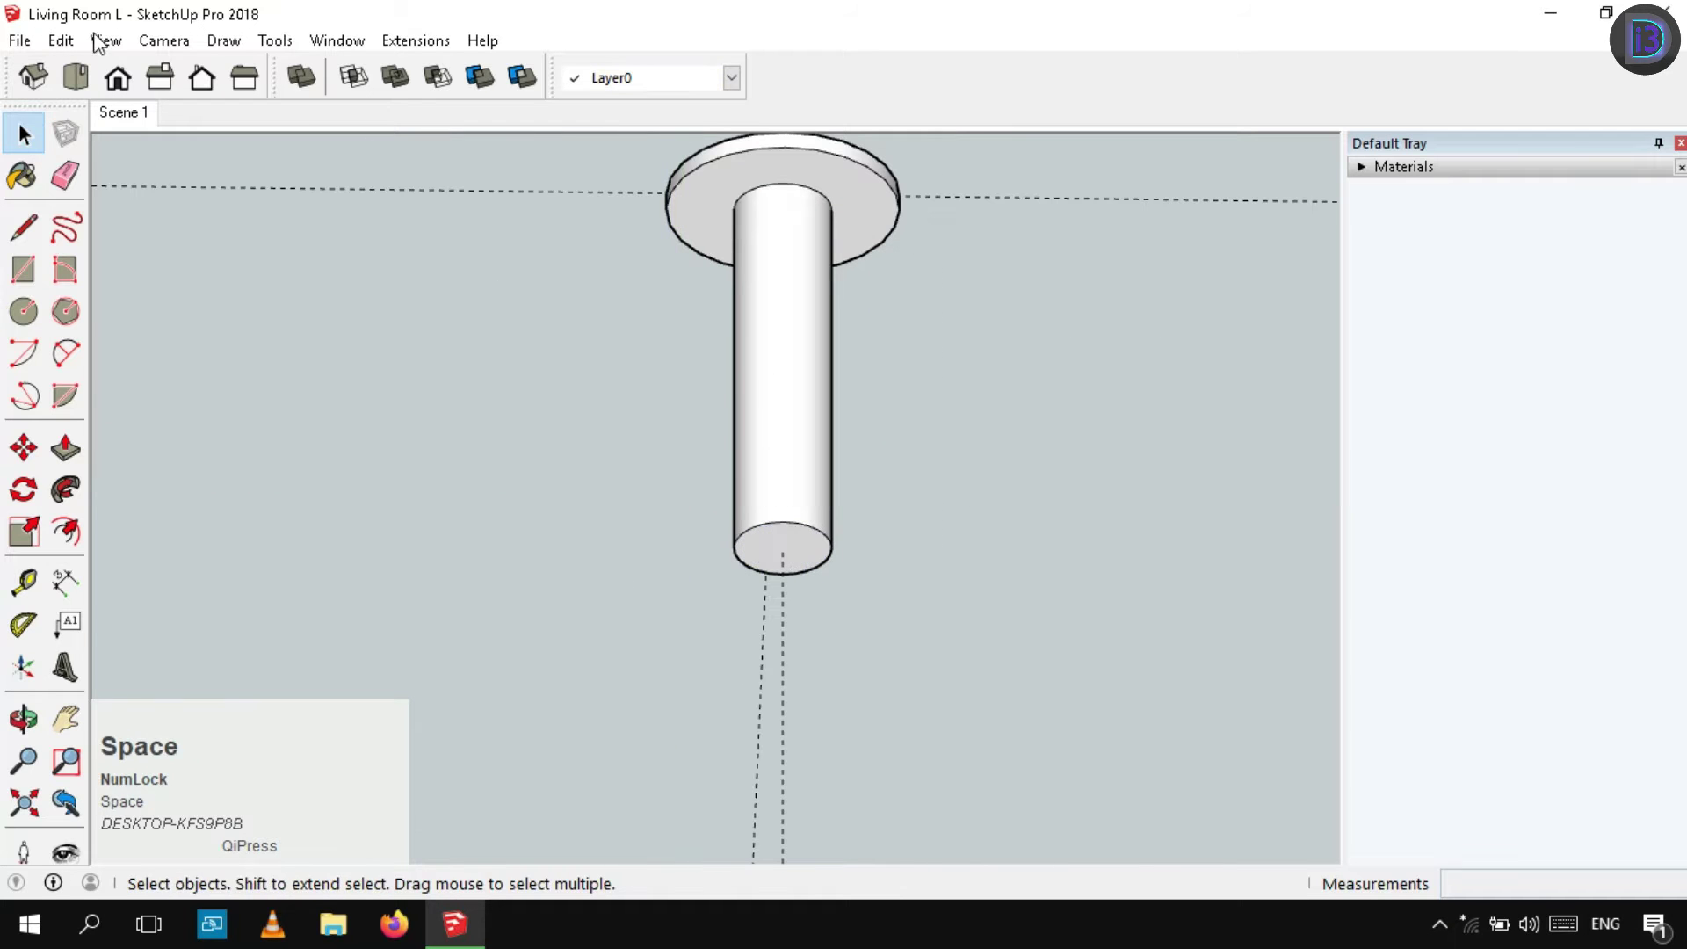
left_click(60, 41)
left_click(162, 241)
key("s")
left_click(831, 575, "ctrl")
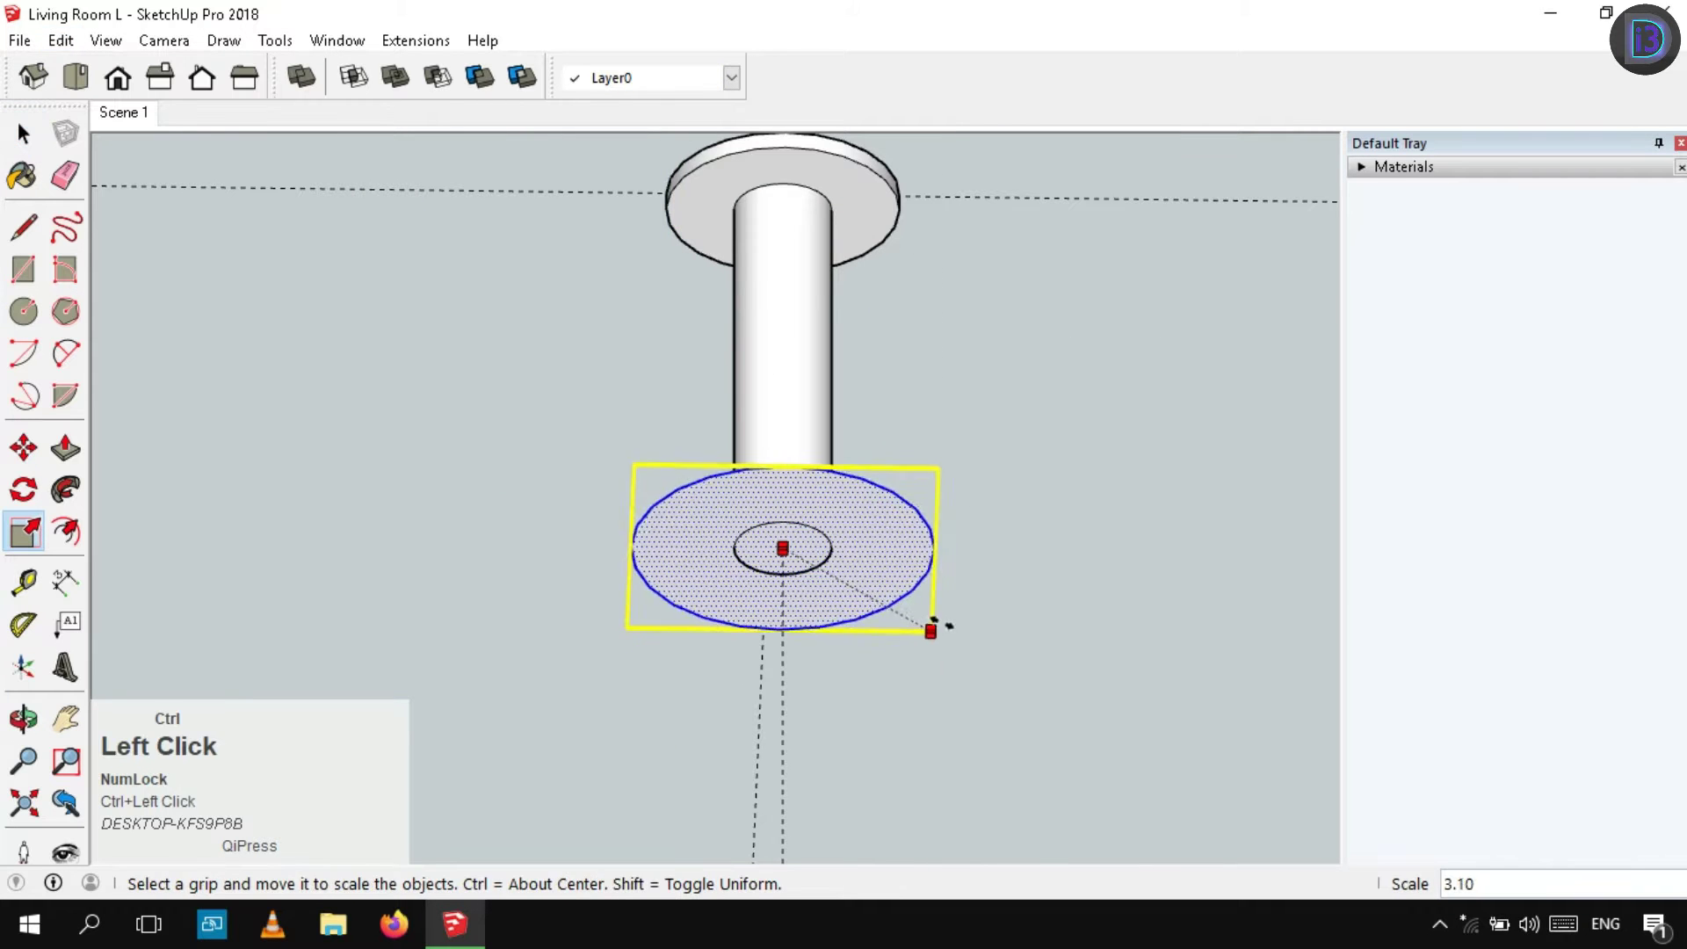
left_click(939, 615, "ctrl")
Extrude the enlarged circular face downward 0.1 m to form the hub and make it a group
key("p")
left_click(892, 562)
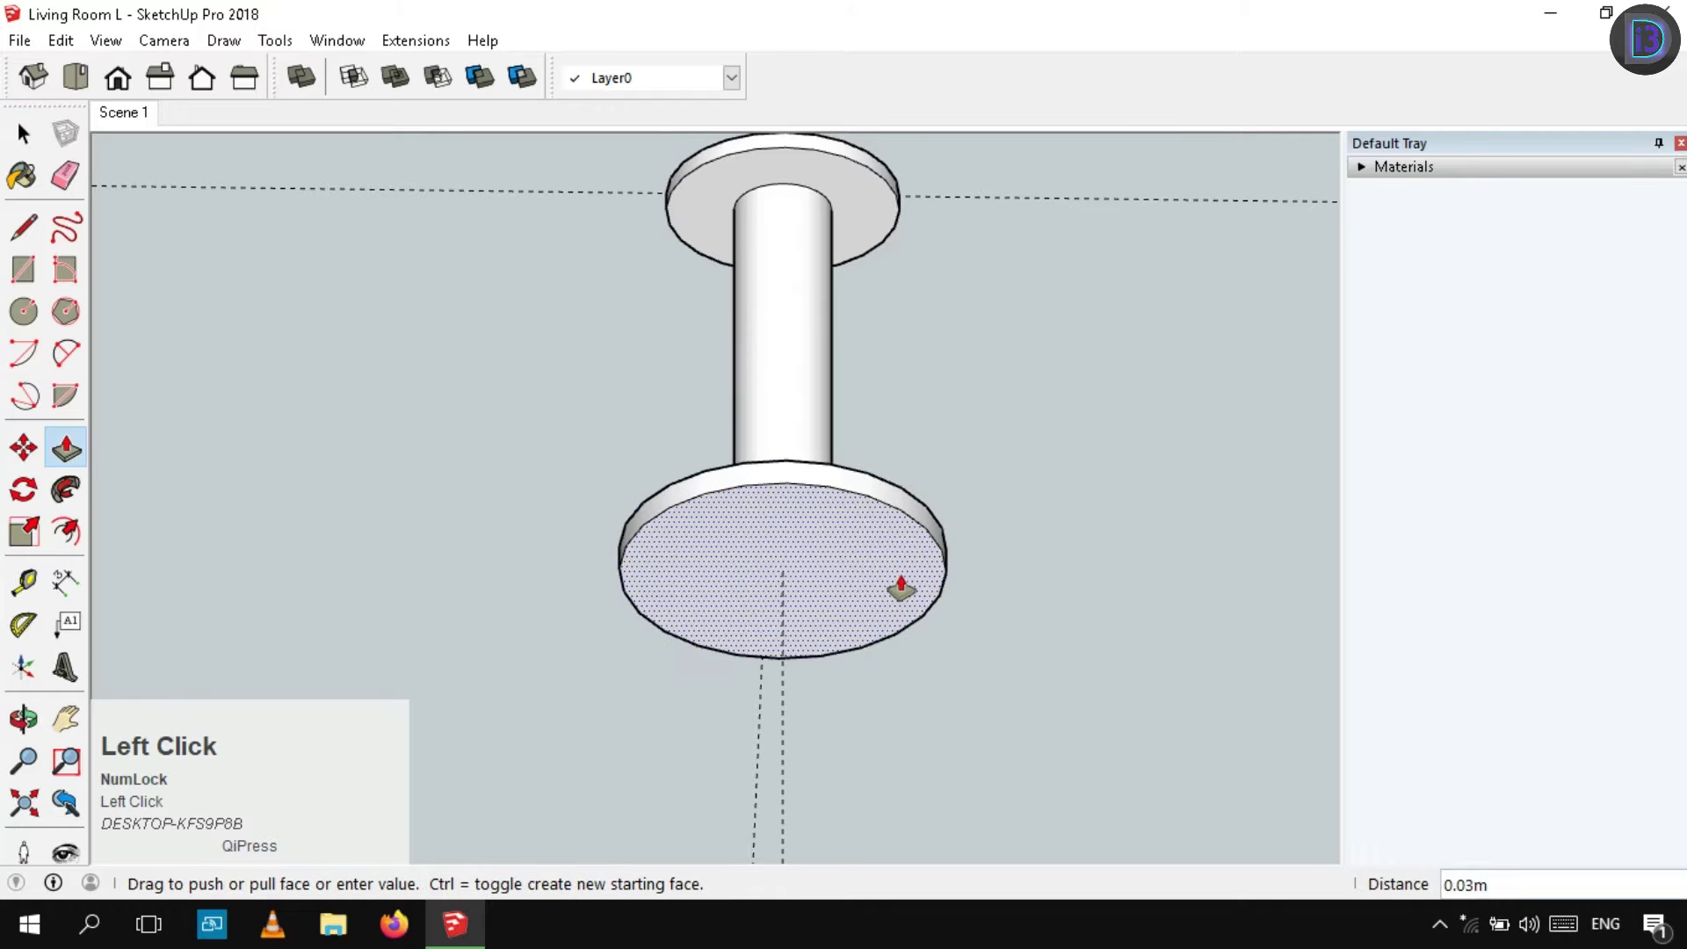
key("Return")
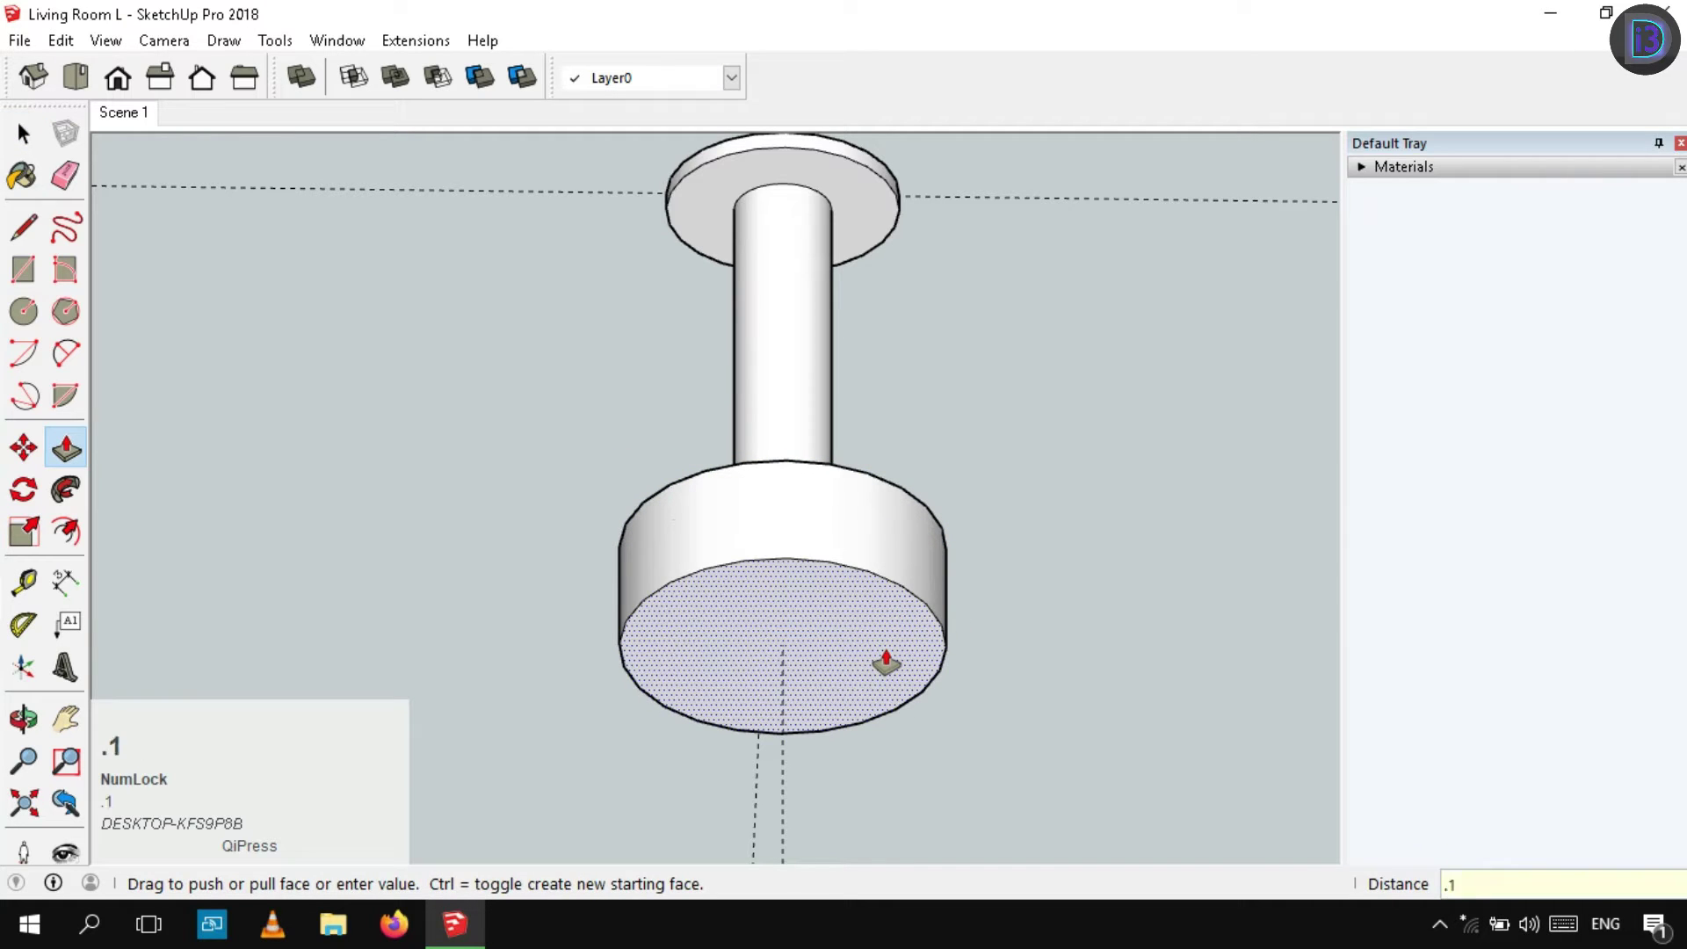
key("space")
left_click(886, 650)
right_click(886, 646)
left_click(1004, 445)
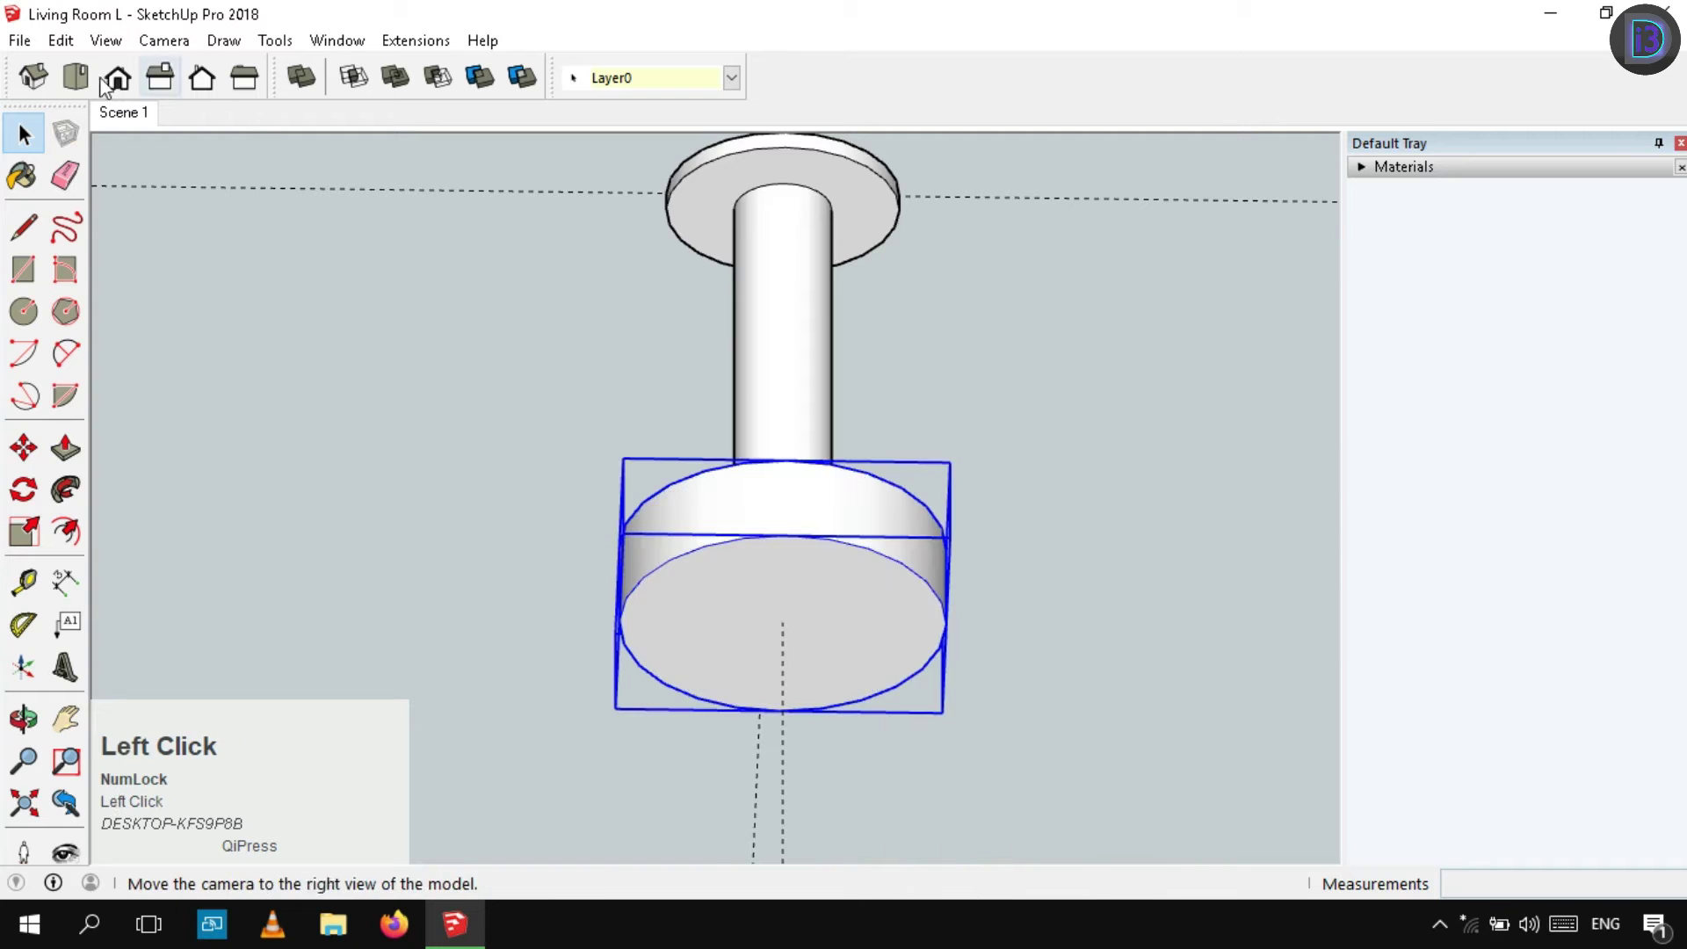
In the front view, place a horizontal guide along the hub's top edge
left_click(117, 77)
scroll(838, 561, "down", 2)
scroll(836, 567, "down", 1)
left_click(912, 565)
scroll(810, 445, "down", 1)
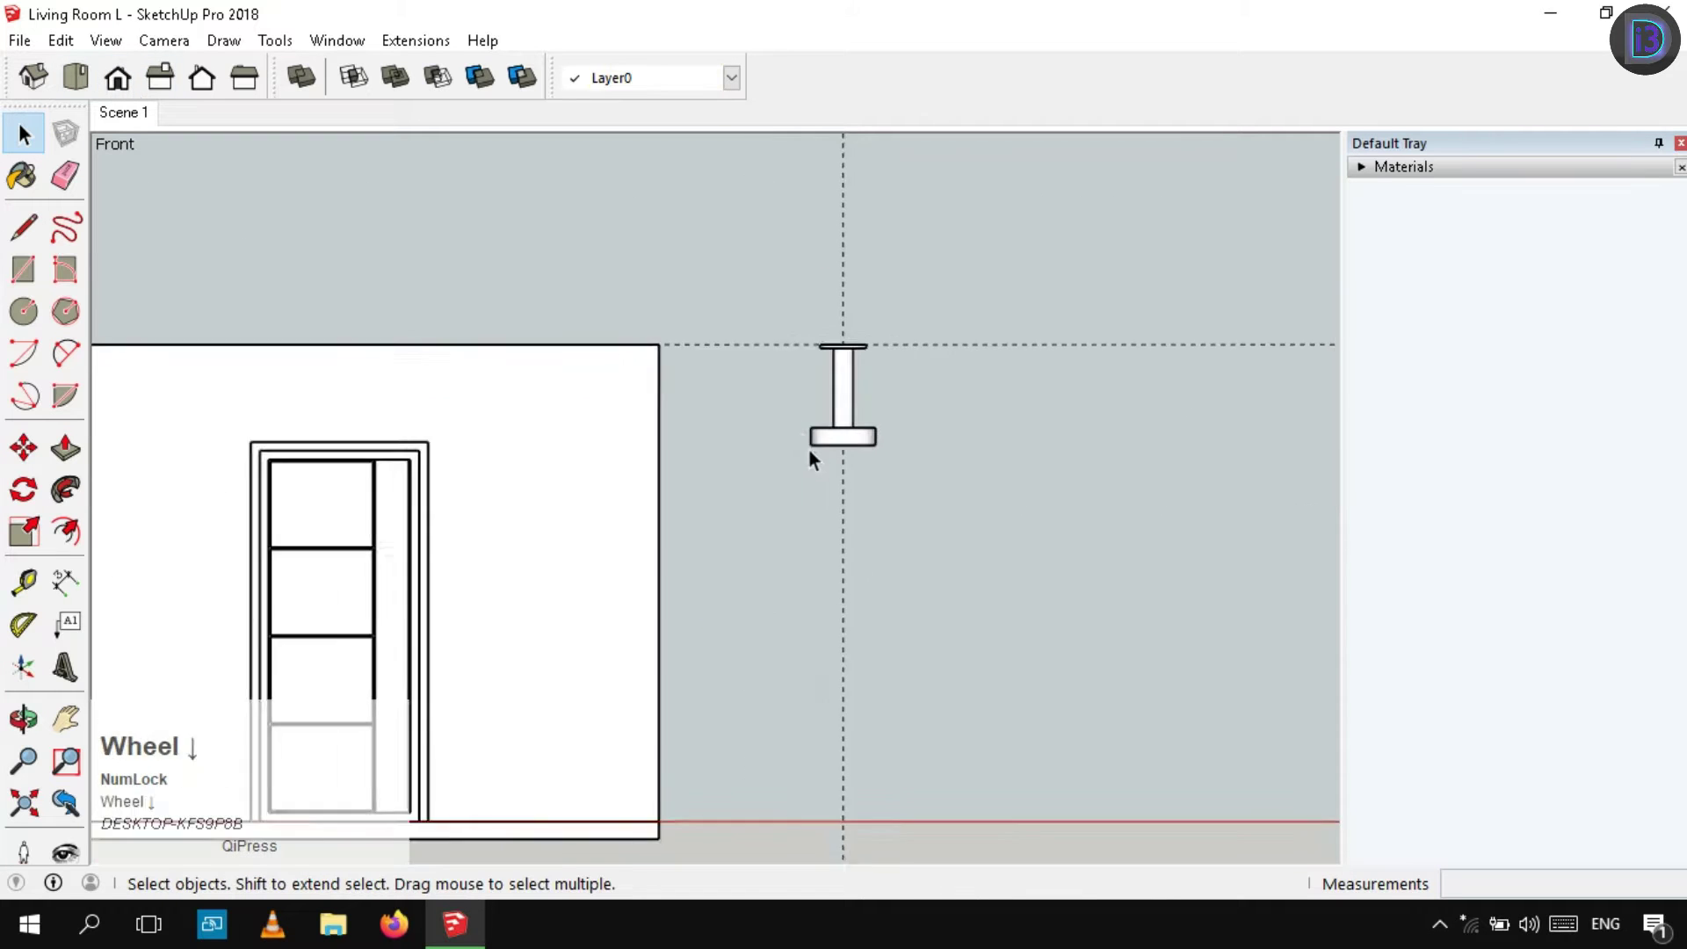
scroll(889, 370, "up", 1)
key("t")
scroll(912, 339, "up", 1)
left_click(909, 348)
scroll(879, 470, "up", 3)
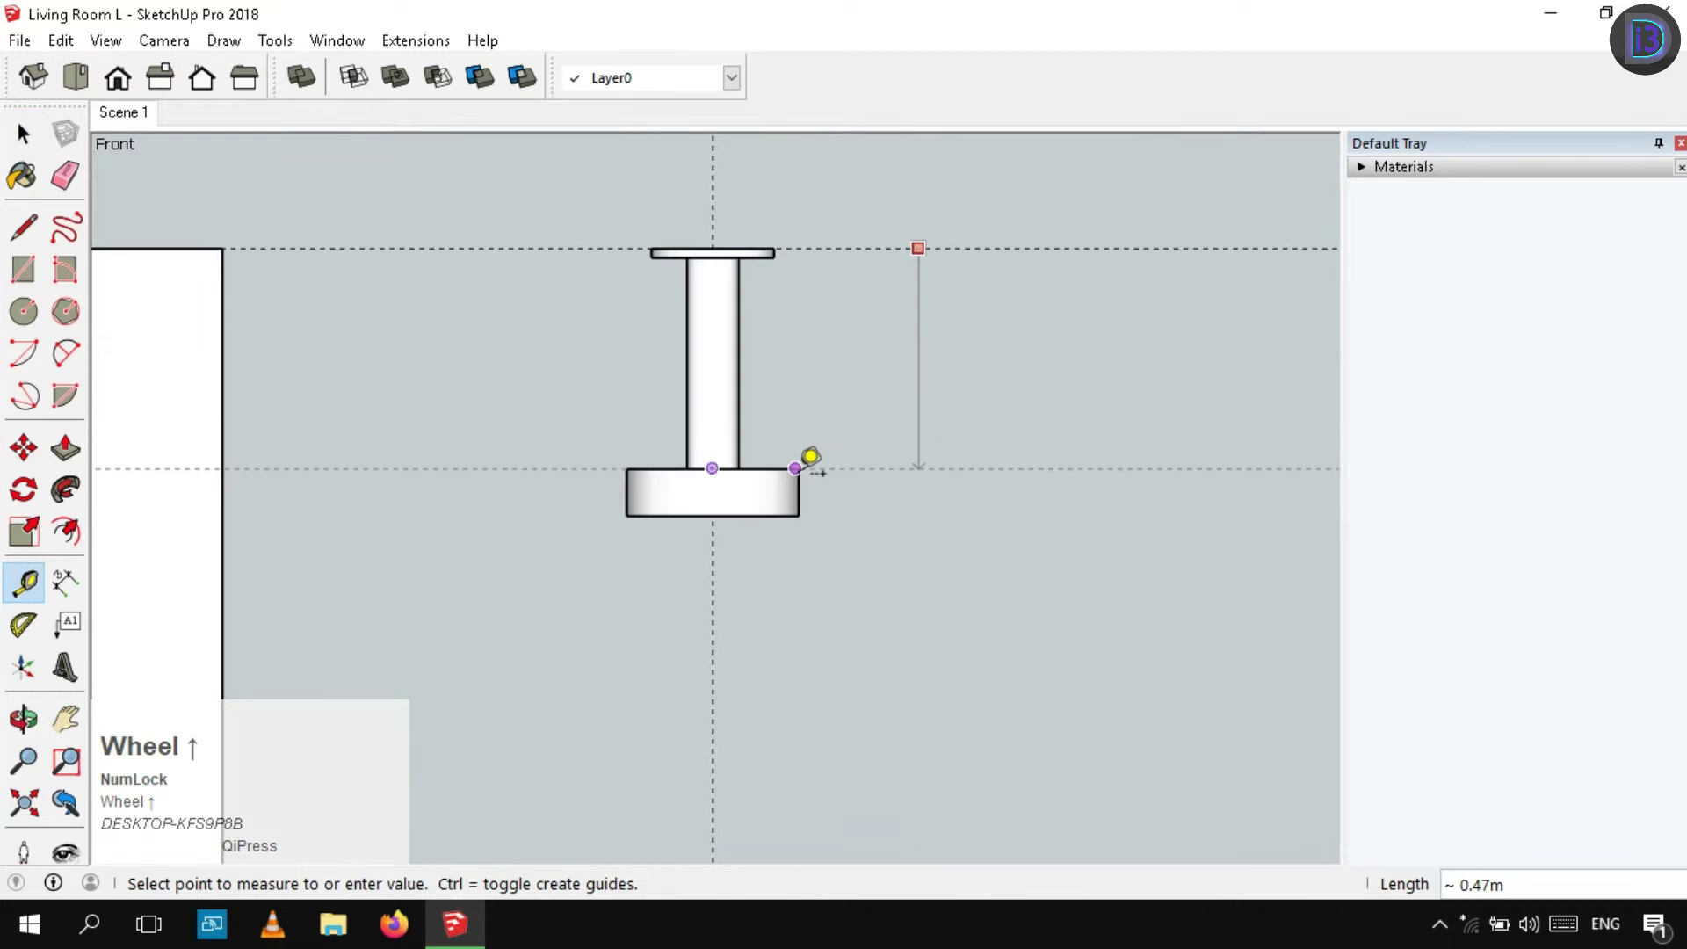
Place a horizontal guide 50 mm below the hub's top edge
key("t")
left_click(847, 467)
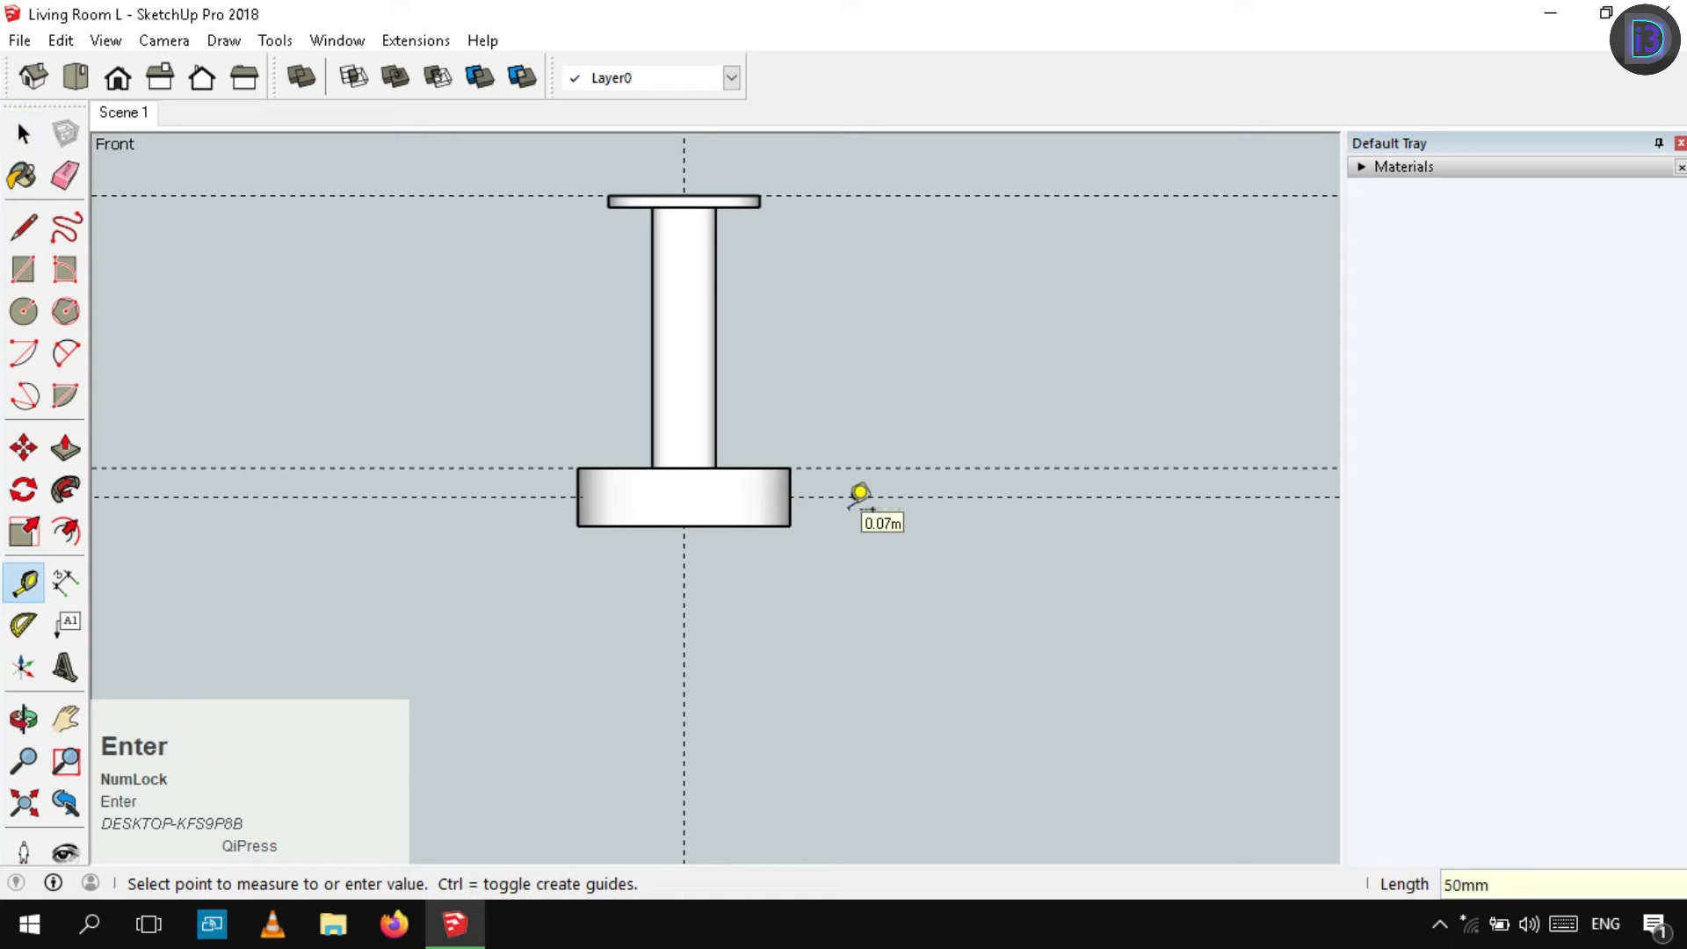
key("space")
Replace the 50 mm guide with a horizontal guide slightly closer to the hub's top edge
left_click(835, 468)
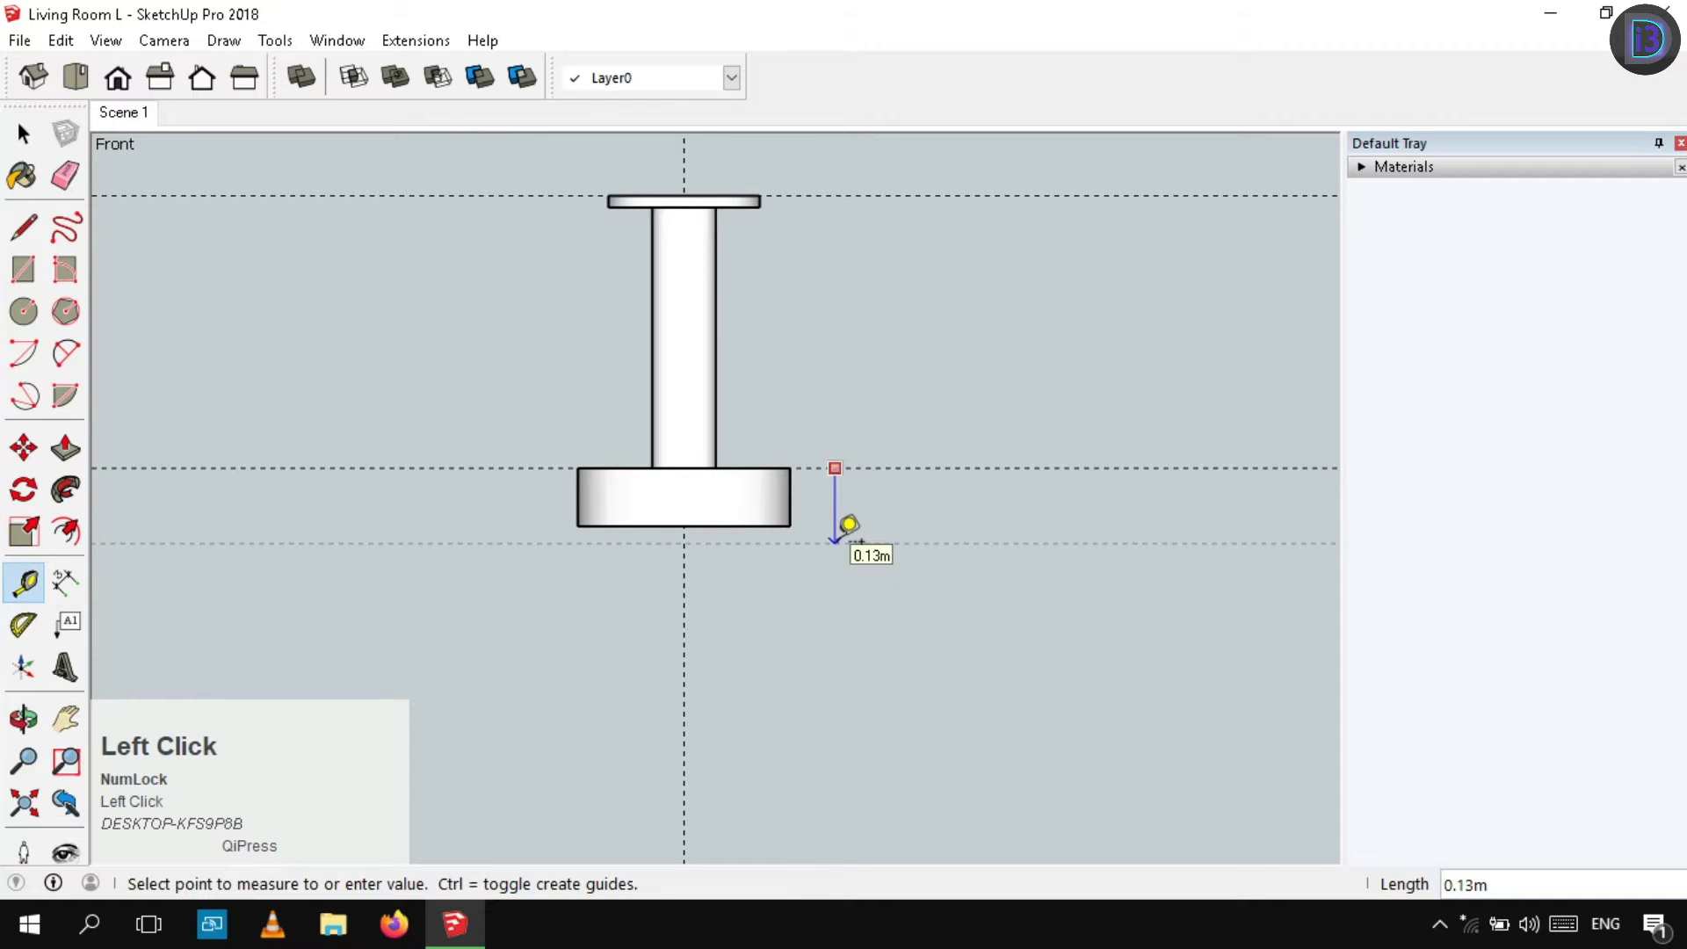
key("Return")
key("space")
key("t")
scroll(843, 467, "up", 3)
key("r")
left_click(795, 458)
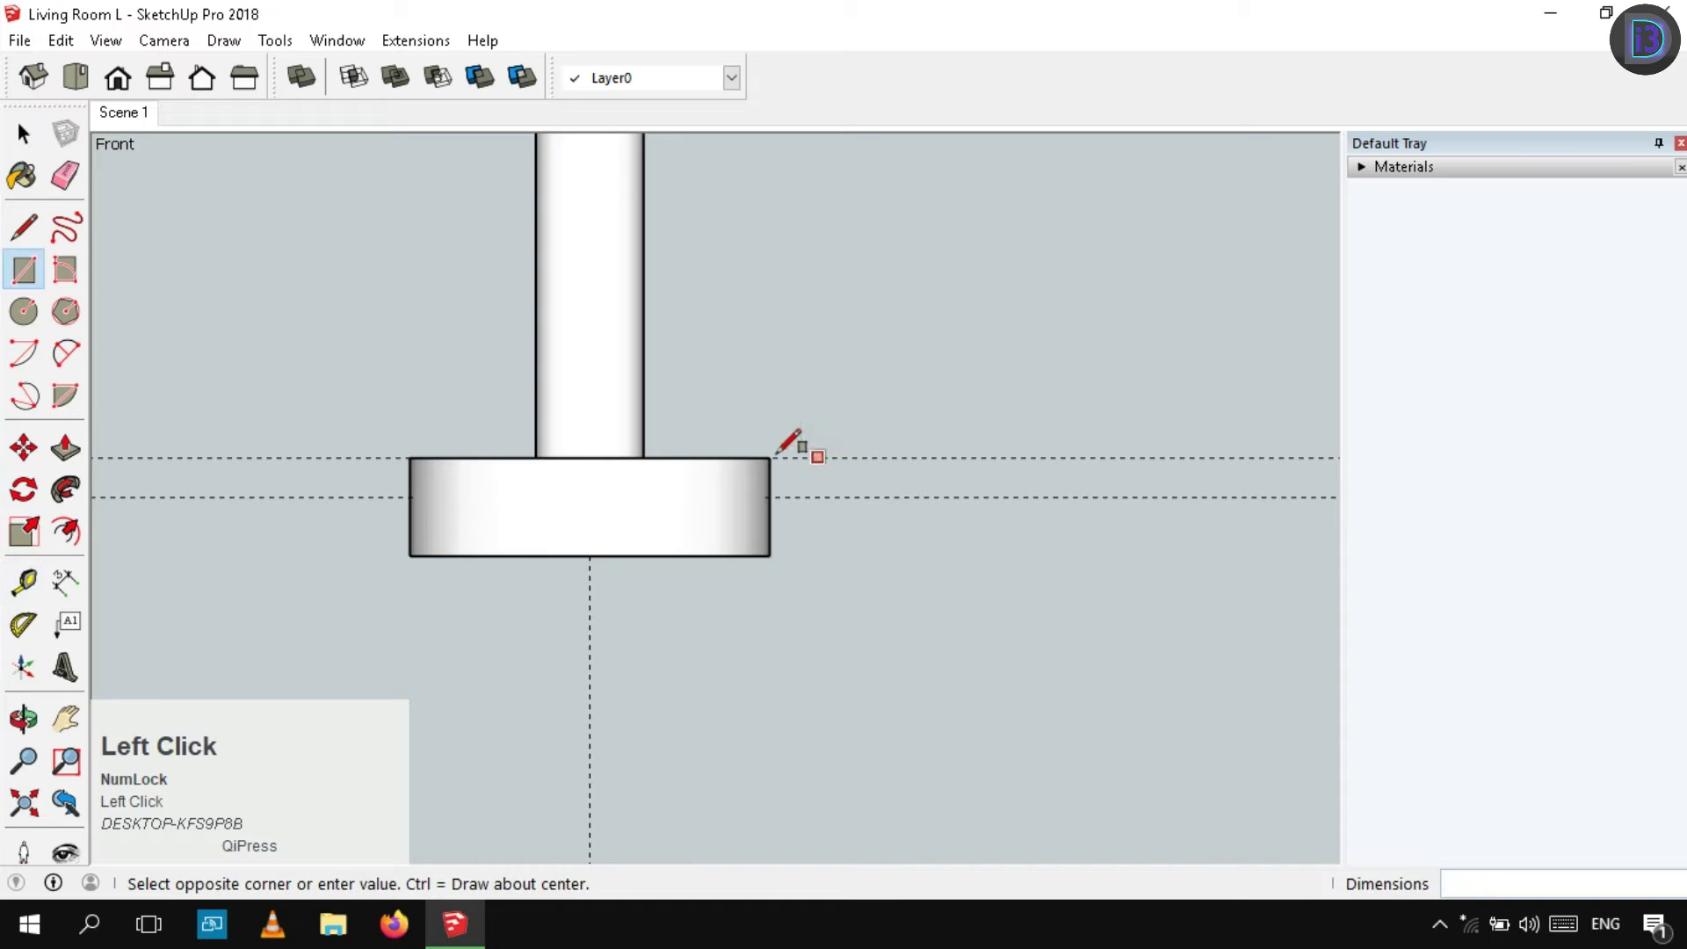
scroll(782, 458, "down", 3)
Place a vertical guide about 0.7 m from the rod's centre guide, on the side away from the wall
key("t")
scroll(764, 351, "down", 2)
left_click(699, 204)
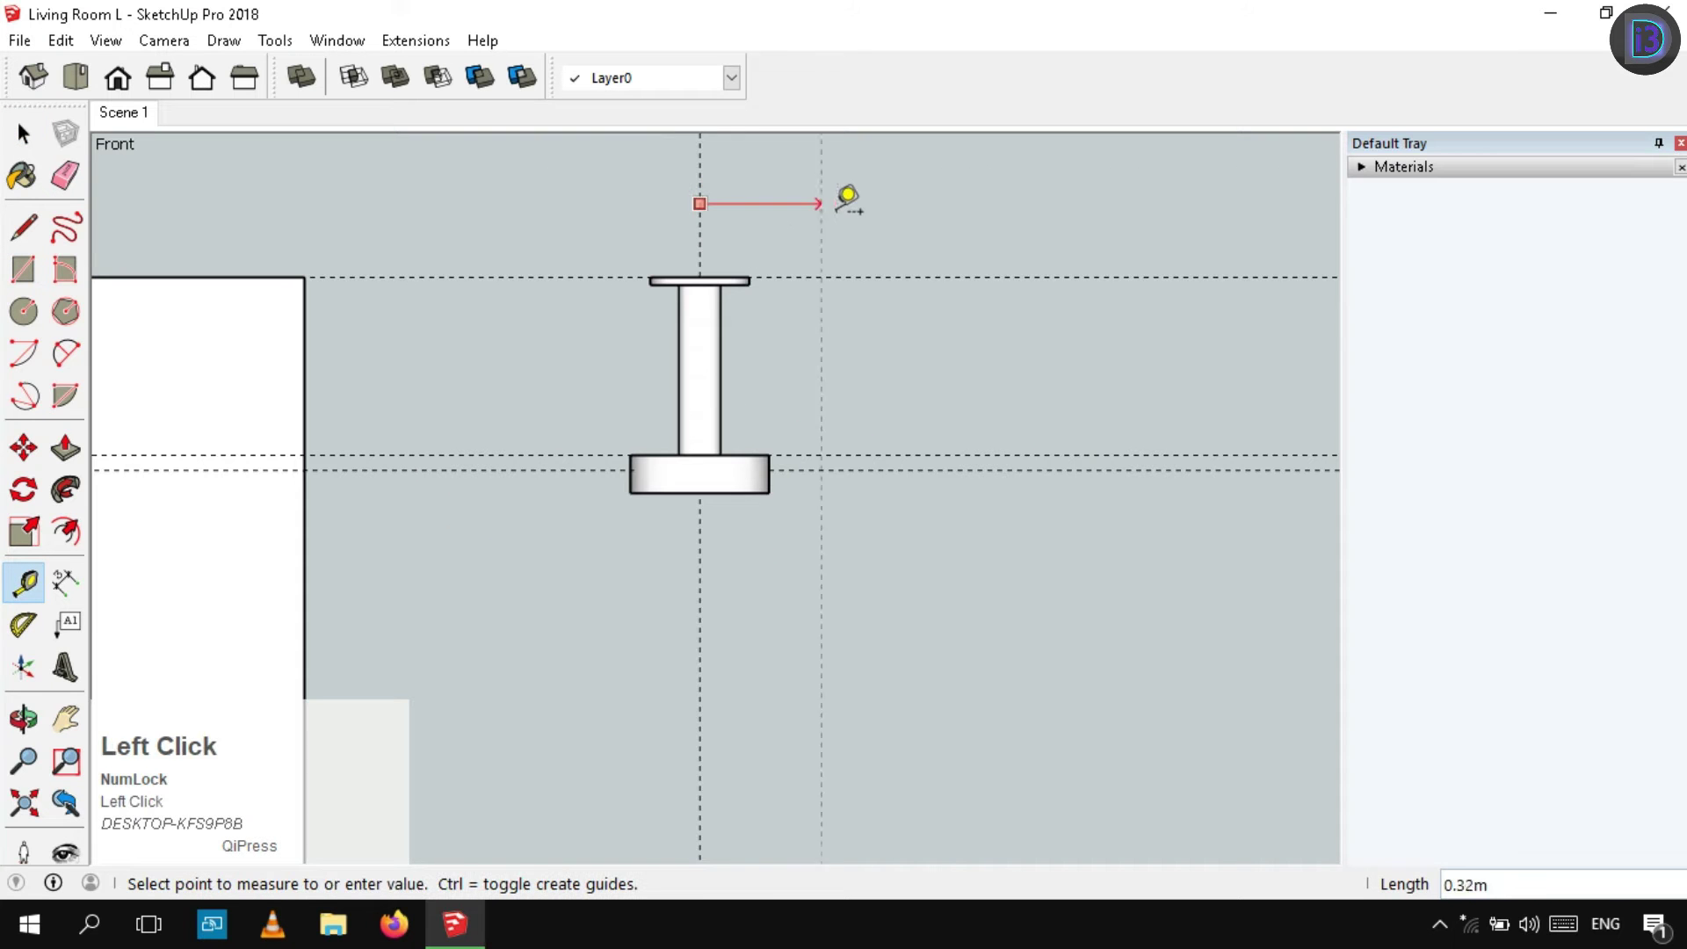
scroll(992, 204, "down", 3)
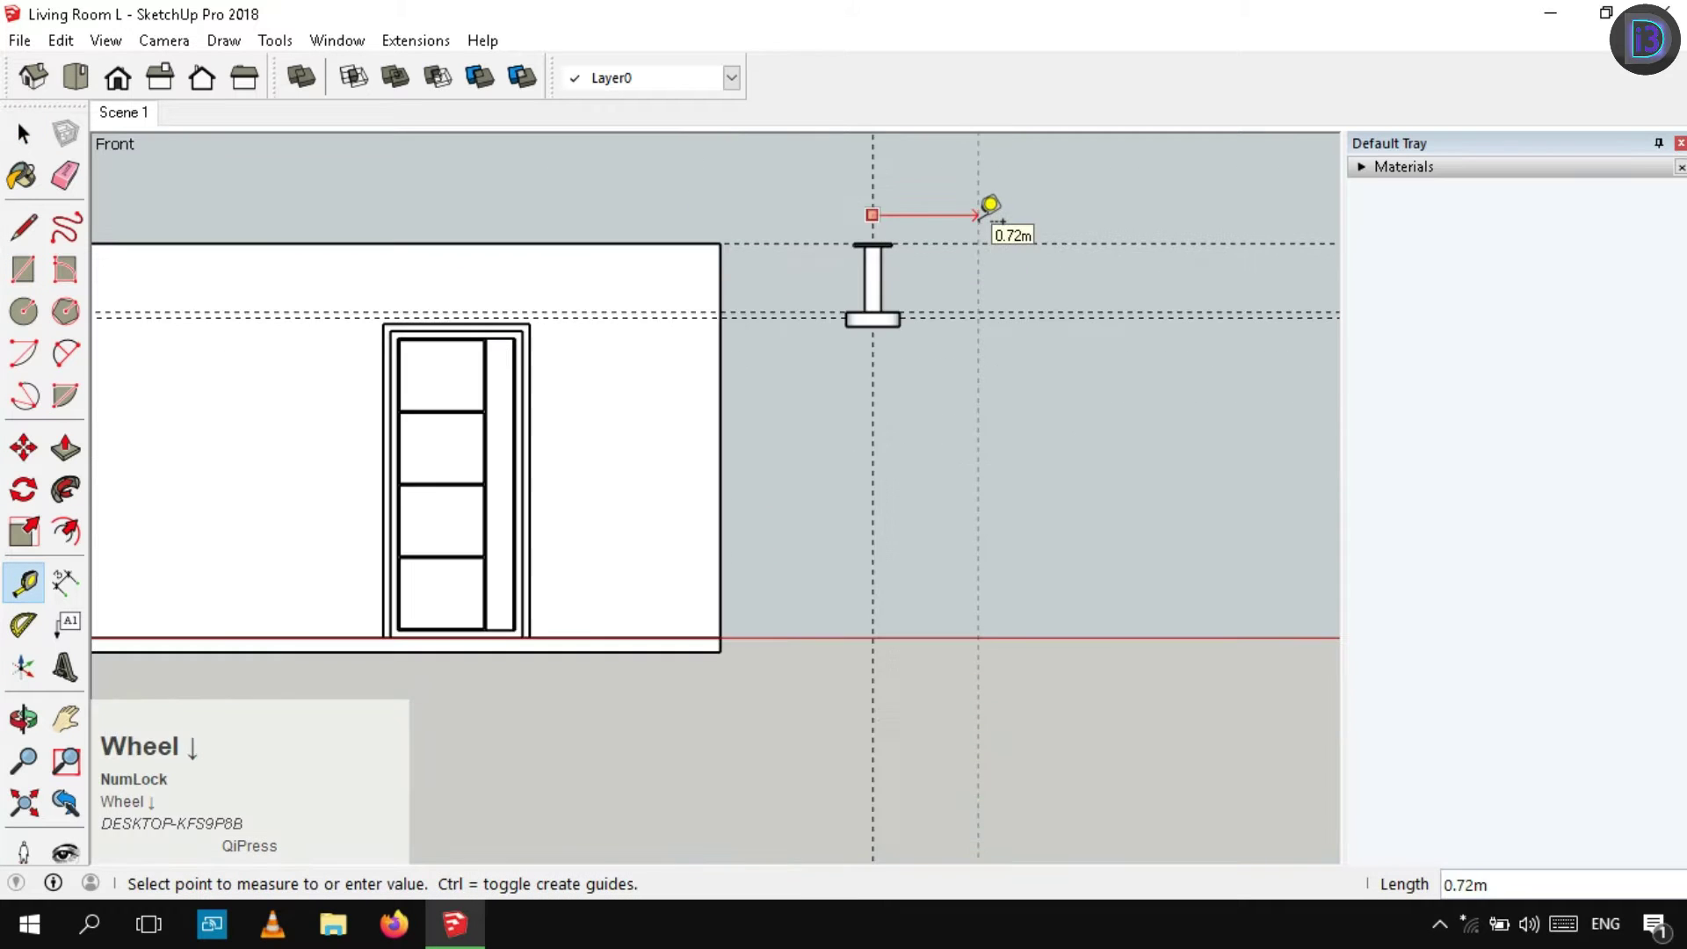
key("Return")
key("space")
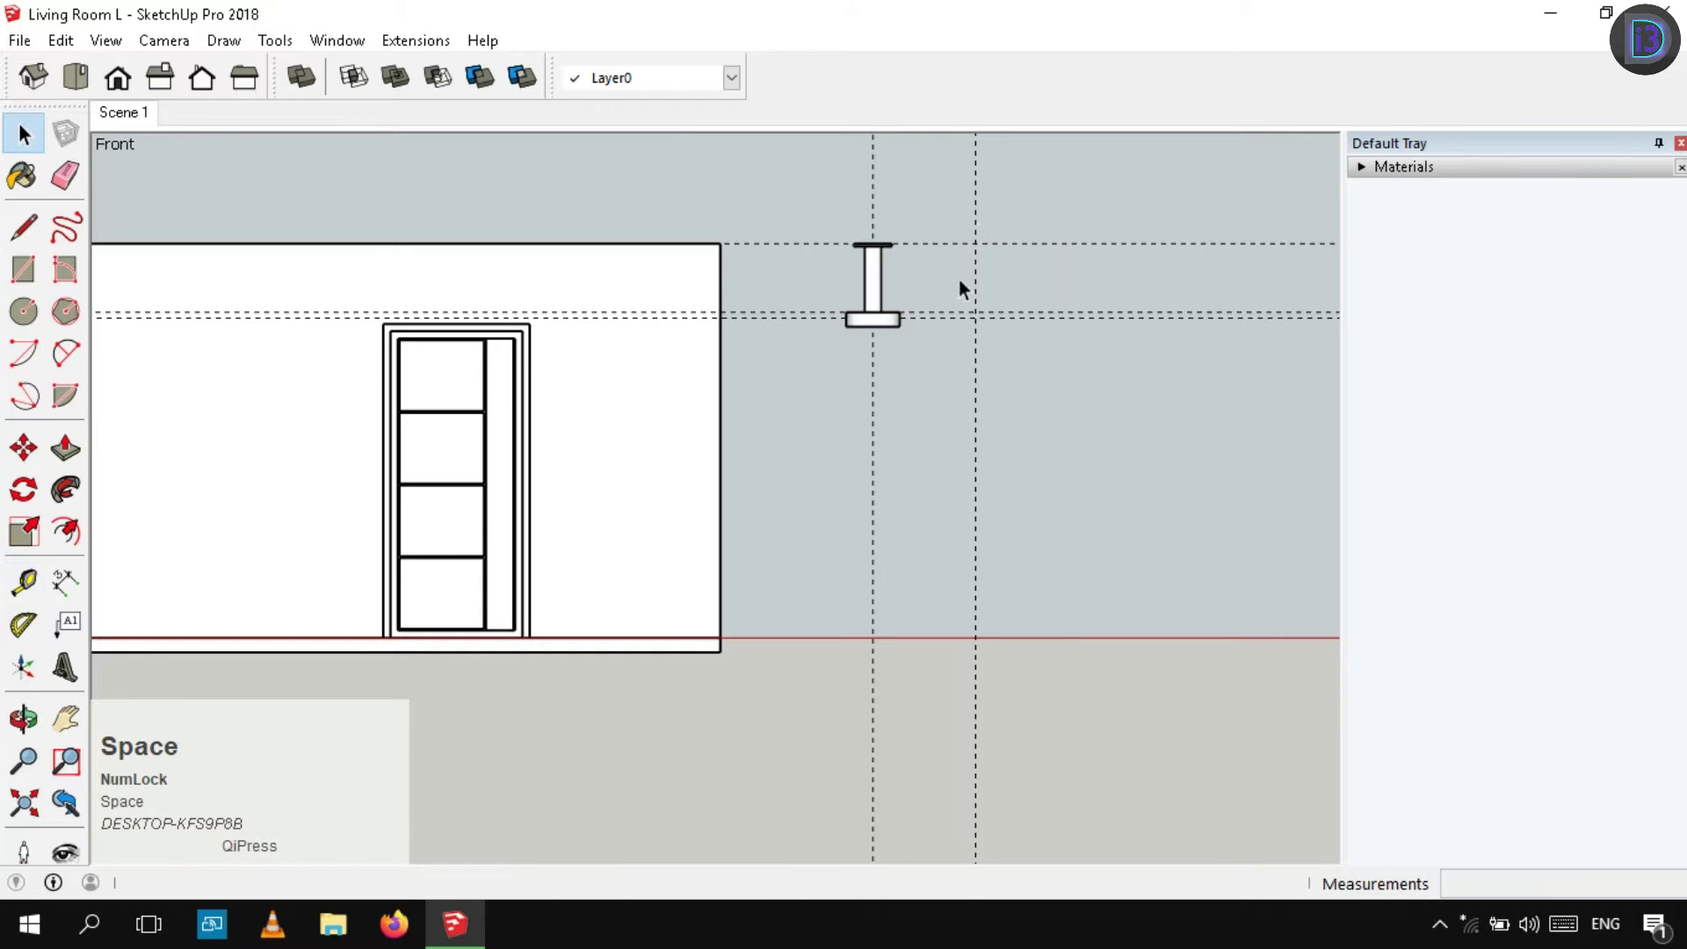
Draw a thin rectangle between the two horizontal hub guides, in the gap between the hub and the outer vertical guide
scroll(957, 286, "up", 5)
key("r")
key("space")
scroll(832, 350, "down", 4)
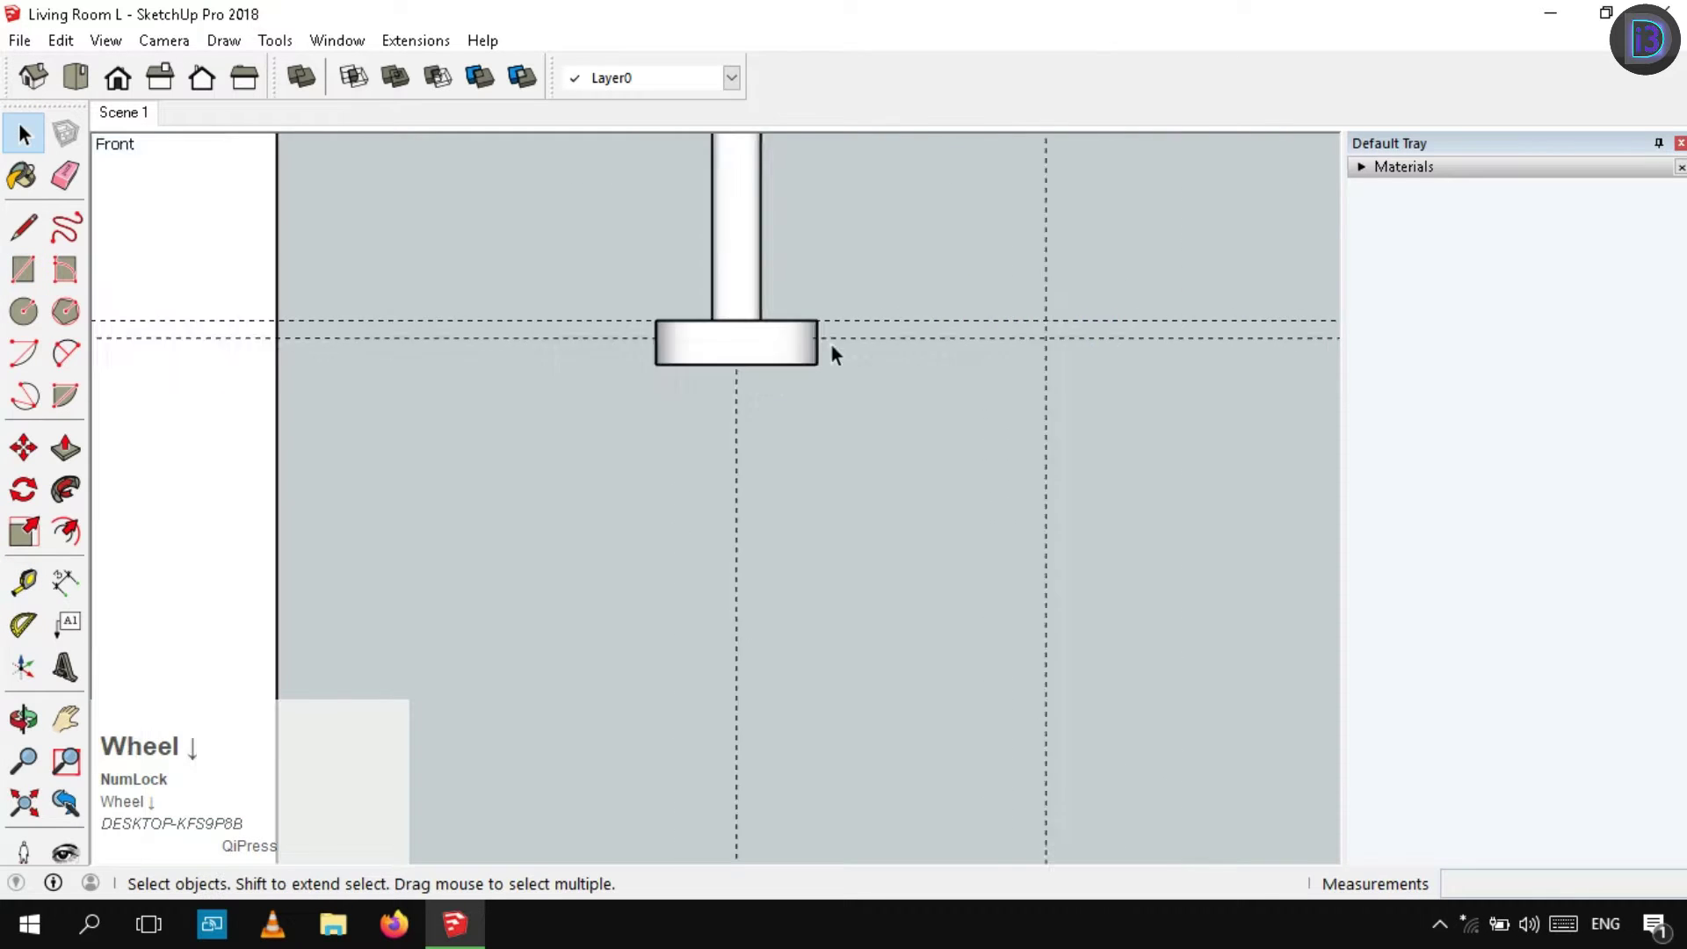
scroll(862, 358, "up", 2)
scroll(826, 332, "down", 2)
scroll(850, 331, "up", 1)
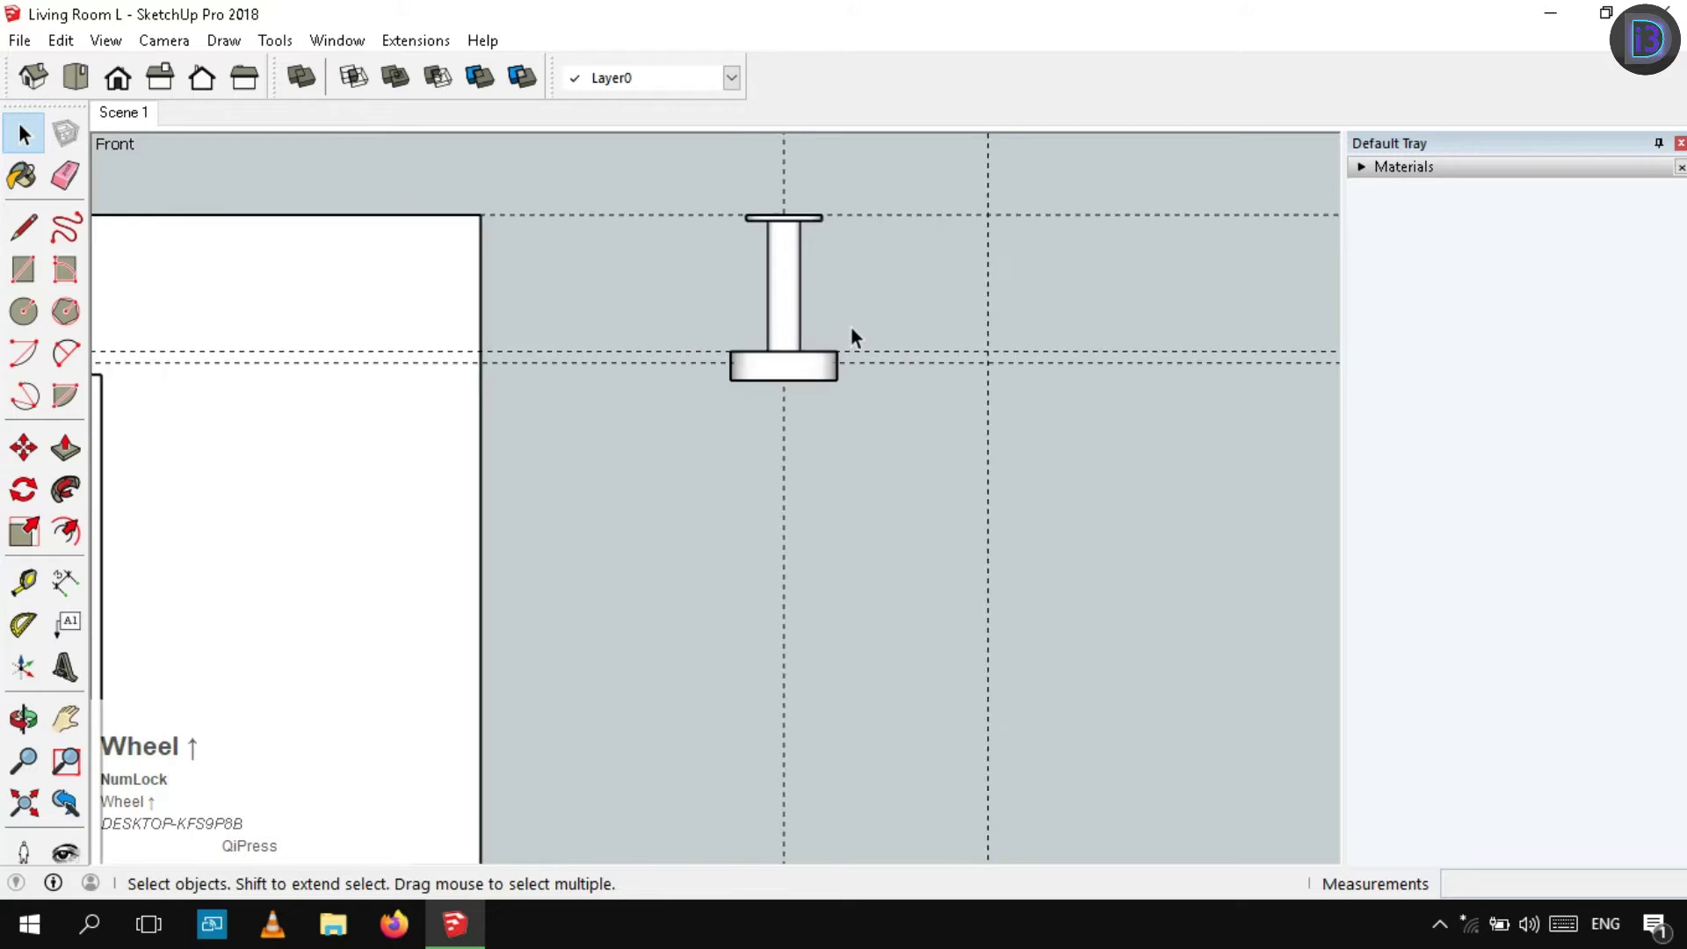
scroll(829, 308, "down", 2)
scroll(833, 302, "up", 3)
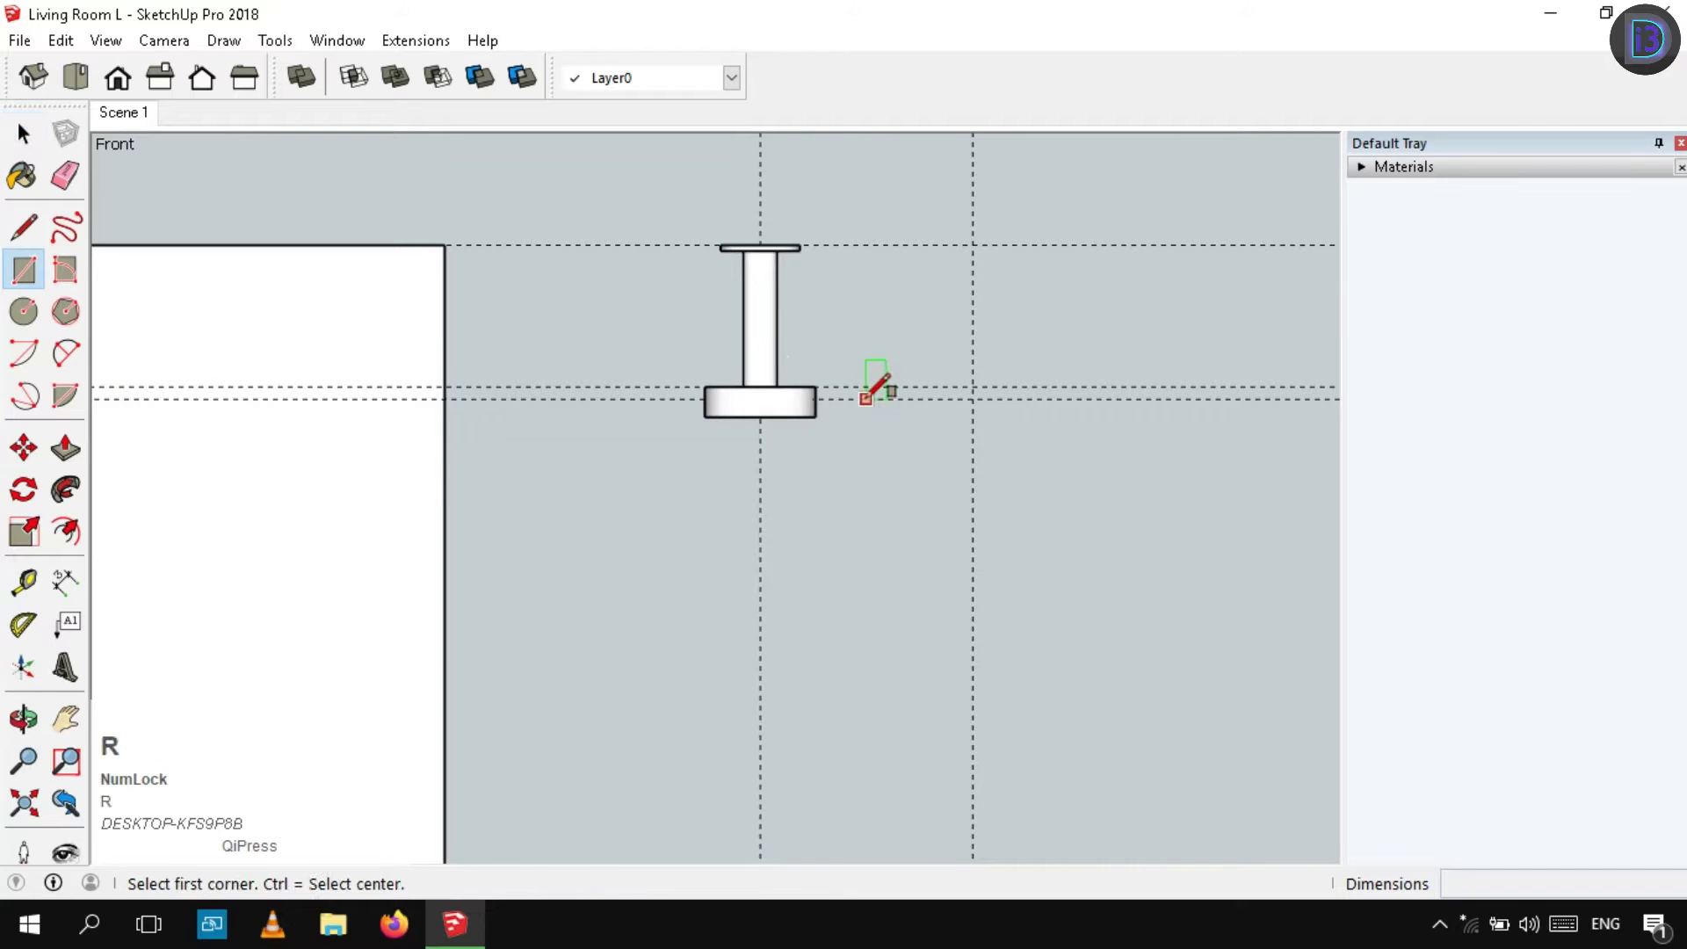
left_click(865, 398)
left_click(964, 387)
key("space")
Delete the two horizontal guides at the hub and select the thin rectangle's face
scroll(963, 389, "up", 3)
left_click(936, 397)
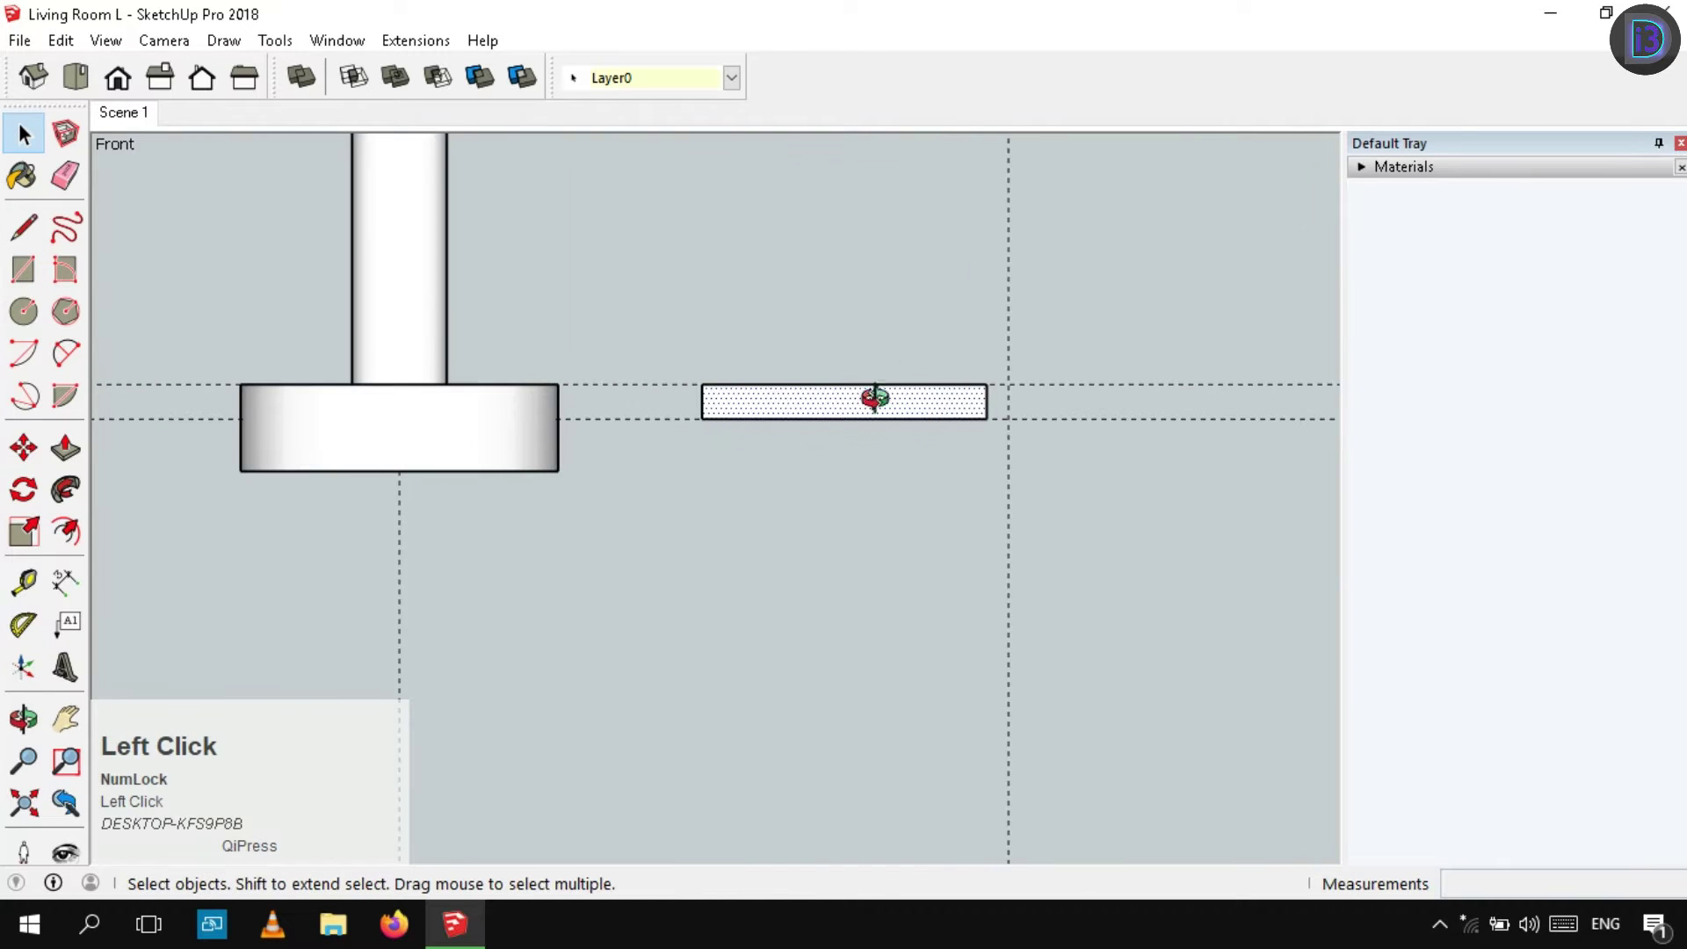
middle_click_drag(874, 398, 483, 466)
scroll(182, 560, "up", 2)
middle_click_drag(182, 561, 599, 492)
scroll(734, 294, "down", 3)
left_click(159, 80)
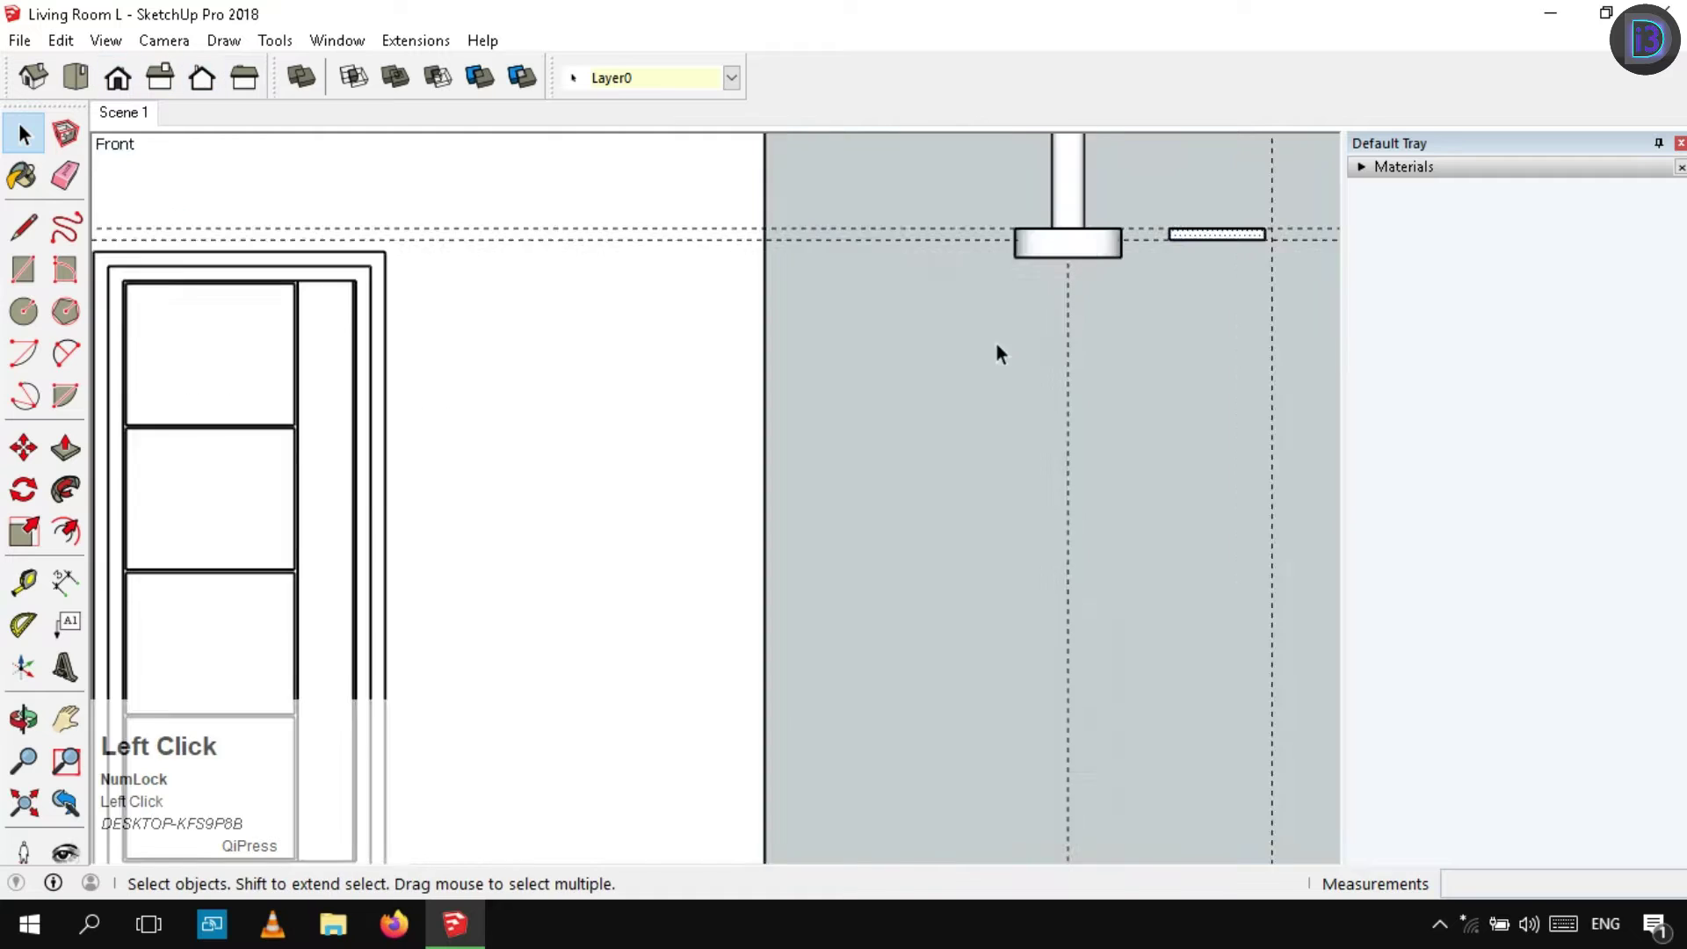
scroll(998, 351, "down", 3)
left_click_drag(914, 339, 866, 456)
scroll(879, 431, "up", 2)
scroll(879, 430, "up", 1)
left_click(794, 370)
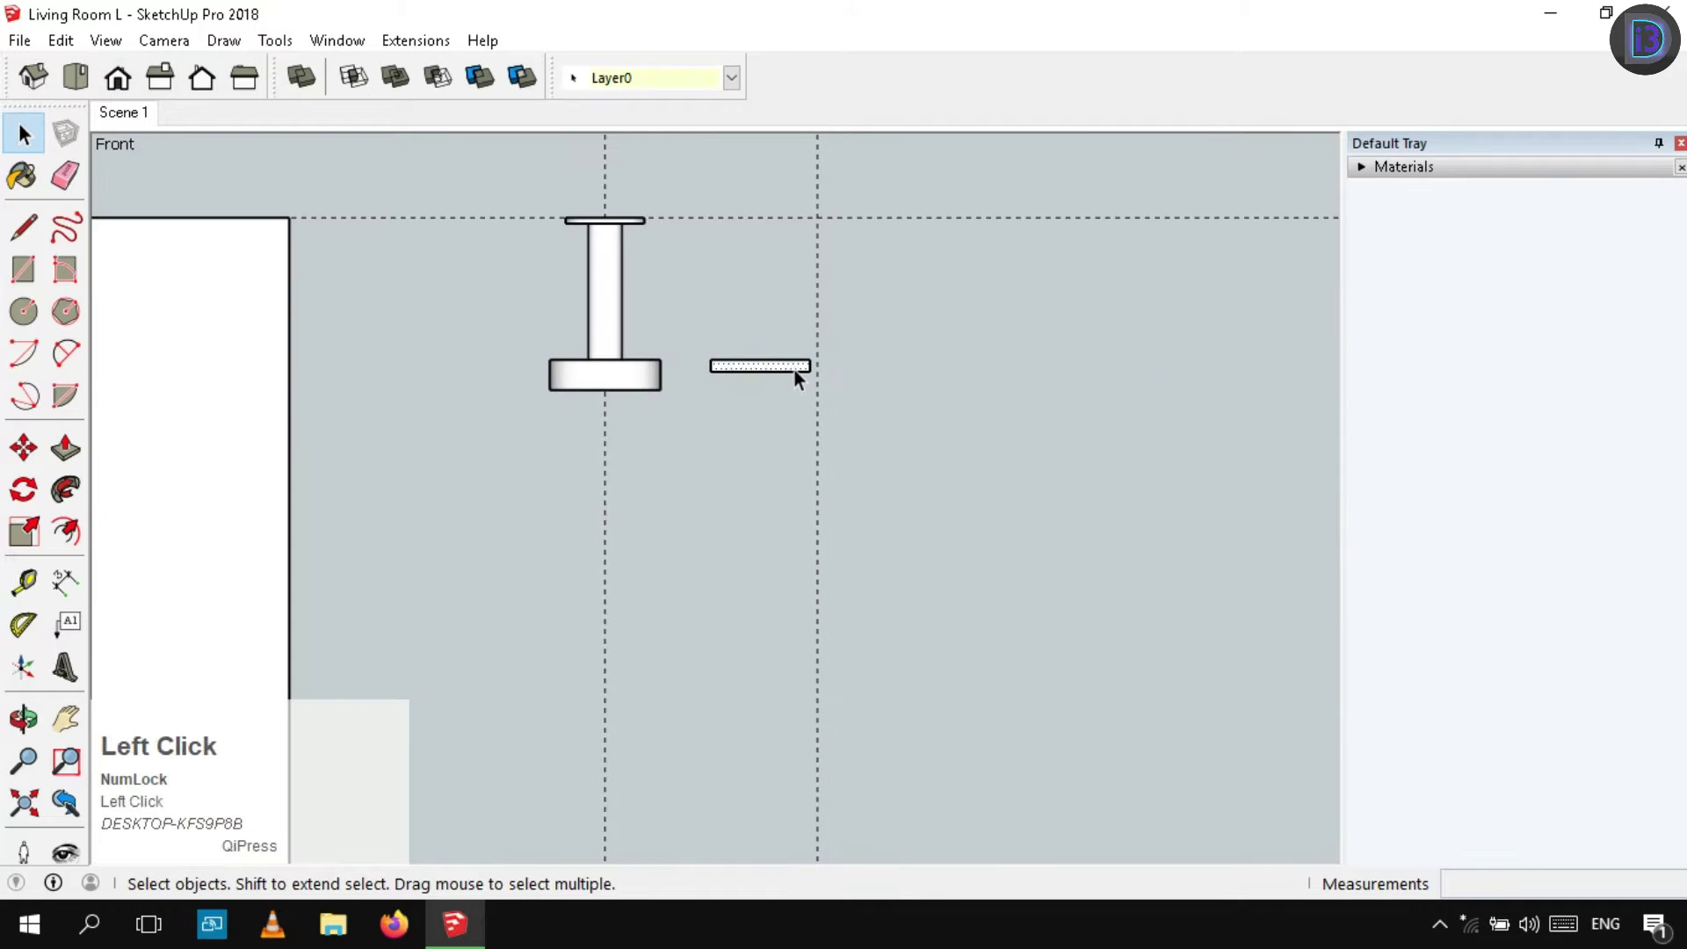
Delete the thin rectangle's face and place horizontal guides at the hub's top edge and about 0.04 m below it
key("Delete")
key("t")
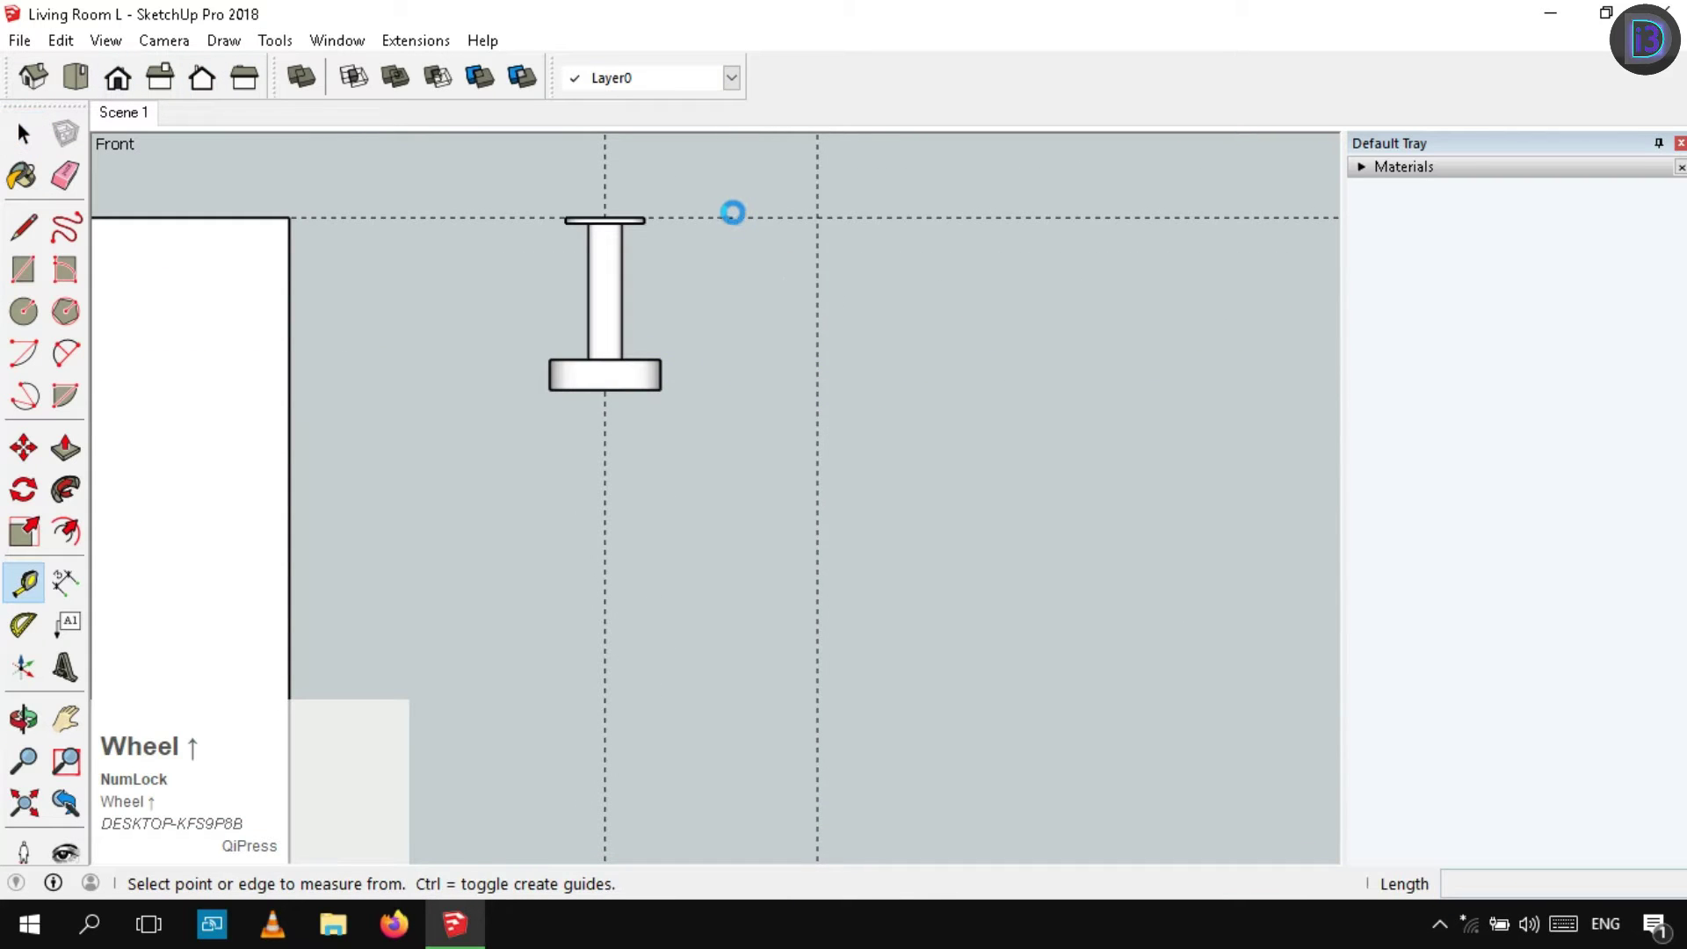
scroll(731, 212, "up", 3)
key("F12")
left_click(716, 220)
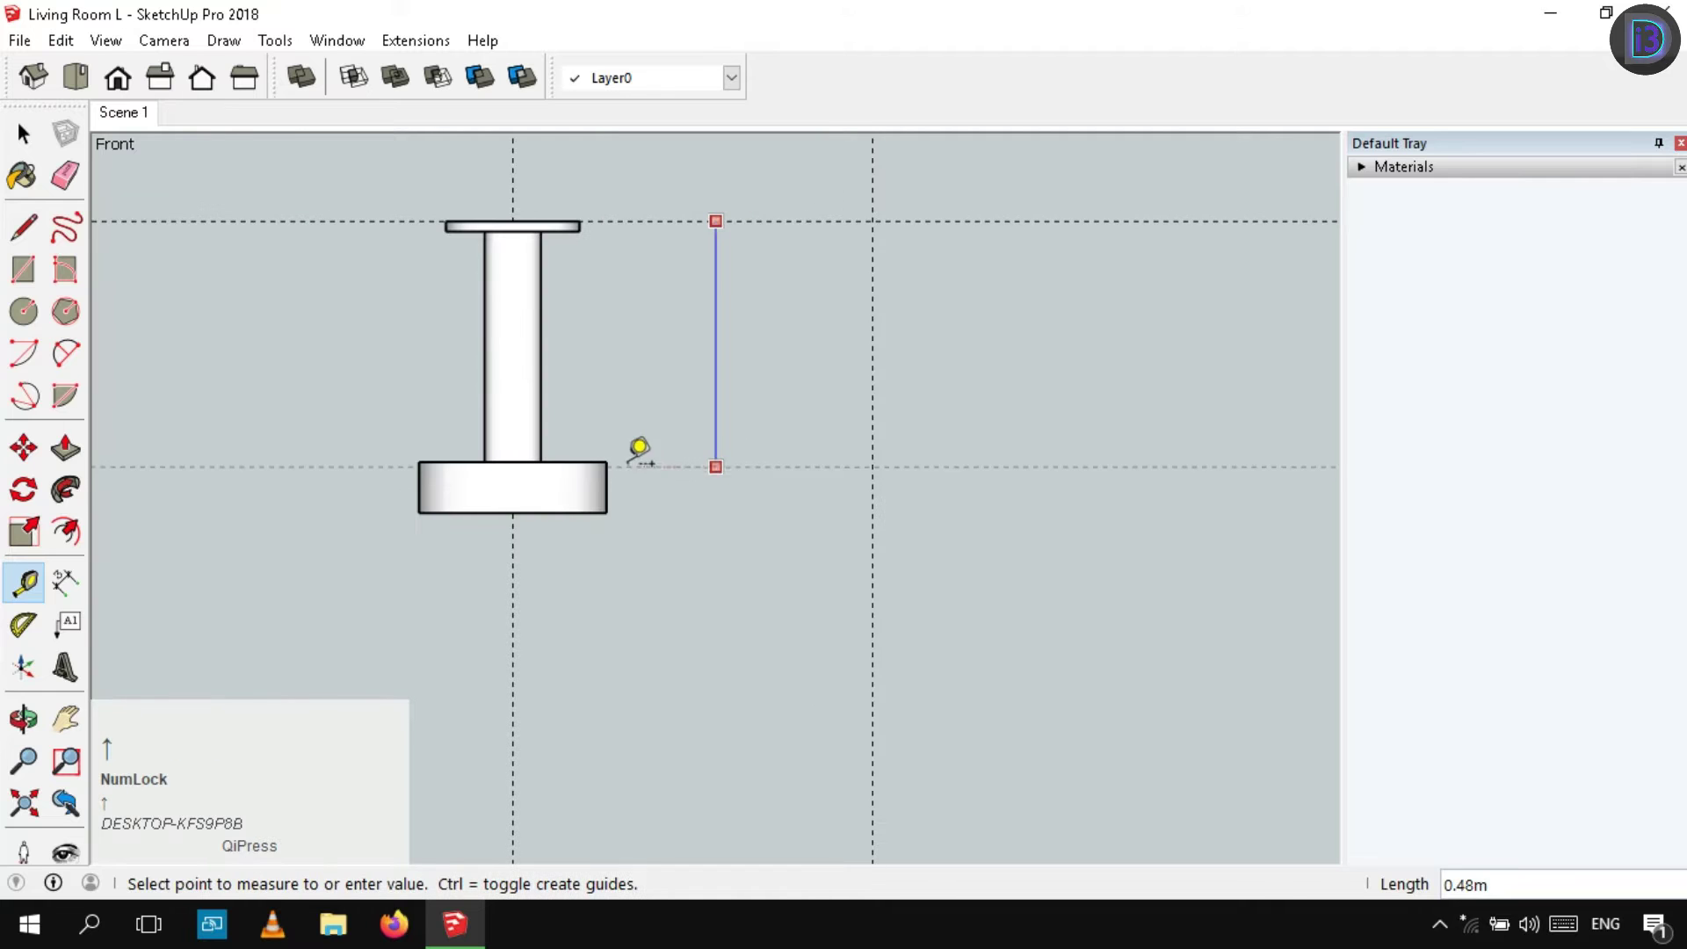
left_click(626, 459)
left_click(693, 461)
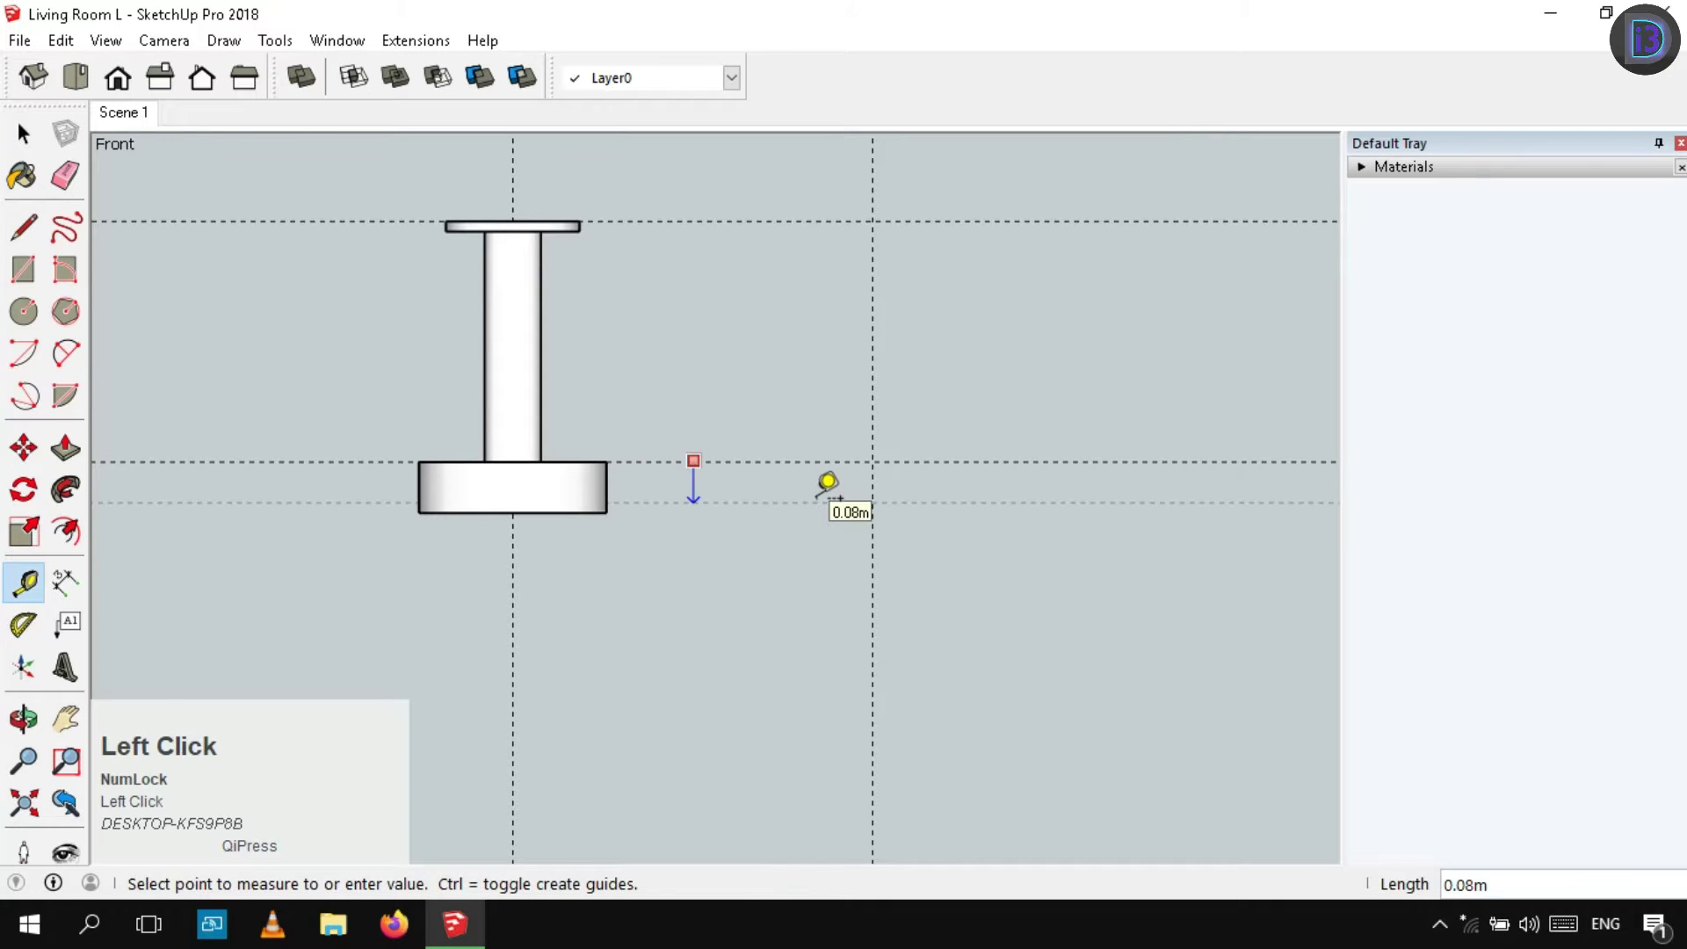
key("Return")
Draw a rectangle about 0.49 m by 0.04 m between the horizontal guides, from near the hub to the outer vertical guide
key("r")
scroll(641, 443, "up", 1)
left_click(621, 463)
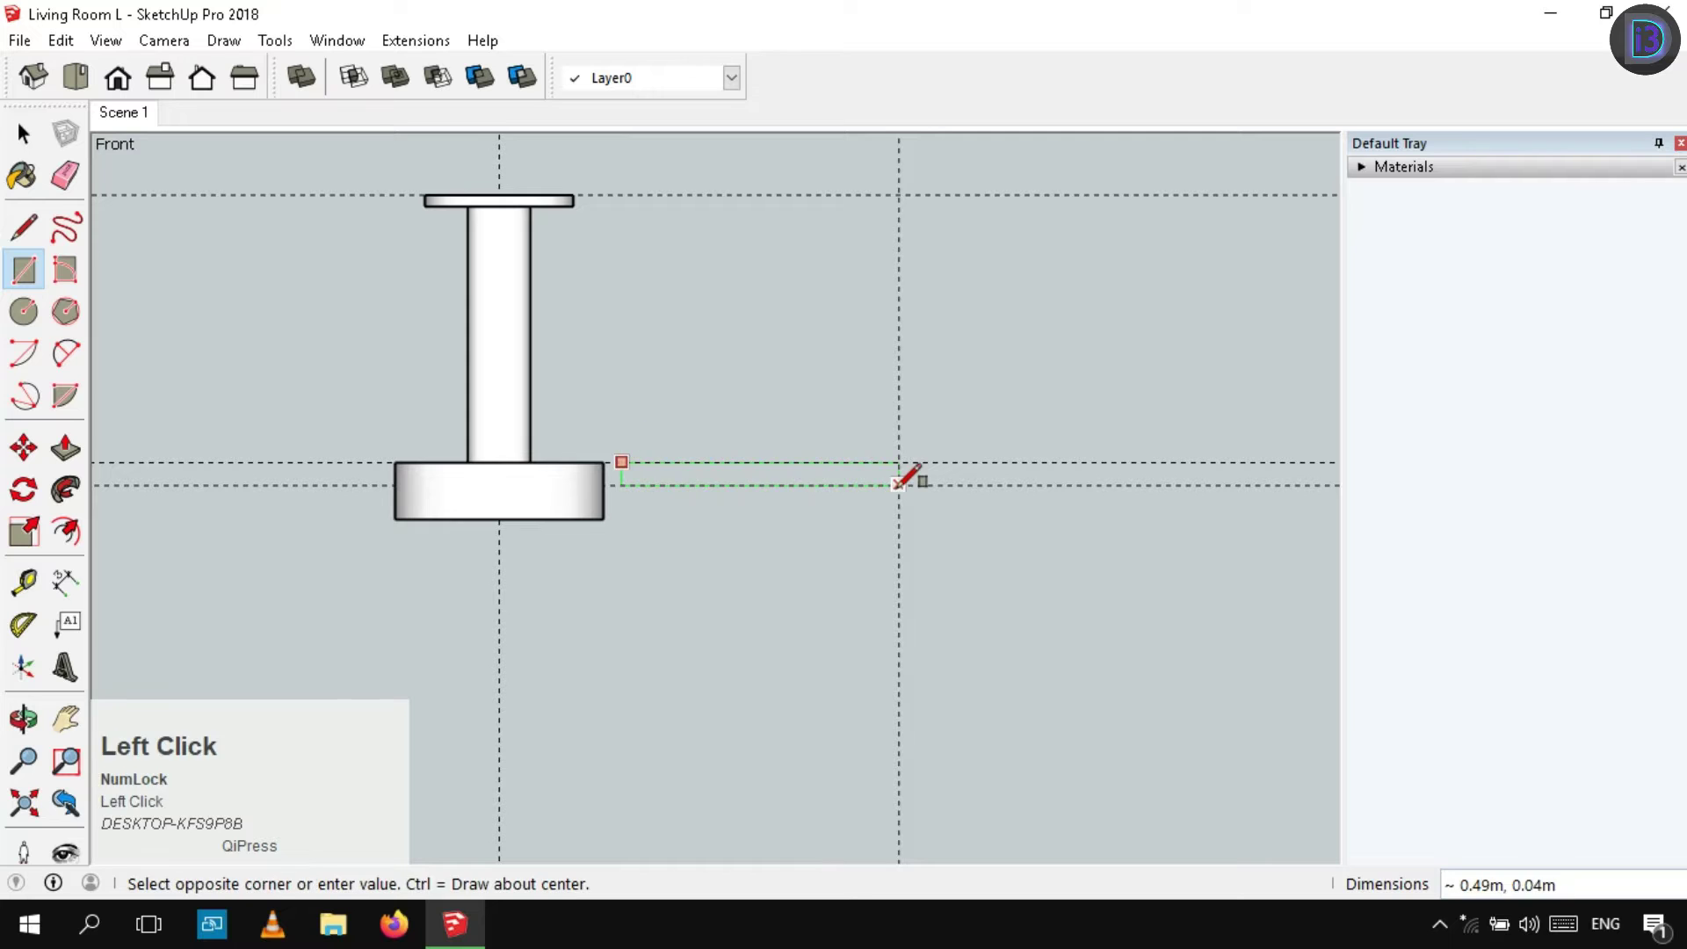
left_click(898, 486)
Stretch the rectangle's inner end until it meets the hub's side
key("space")
left_click(834, 481)
key("s")
left_click(622, 475)
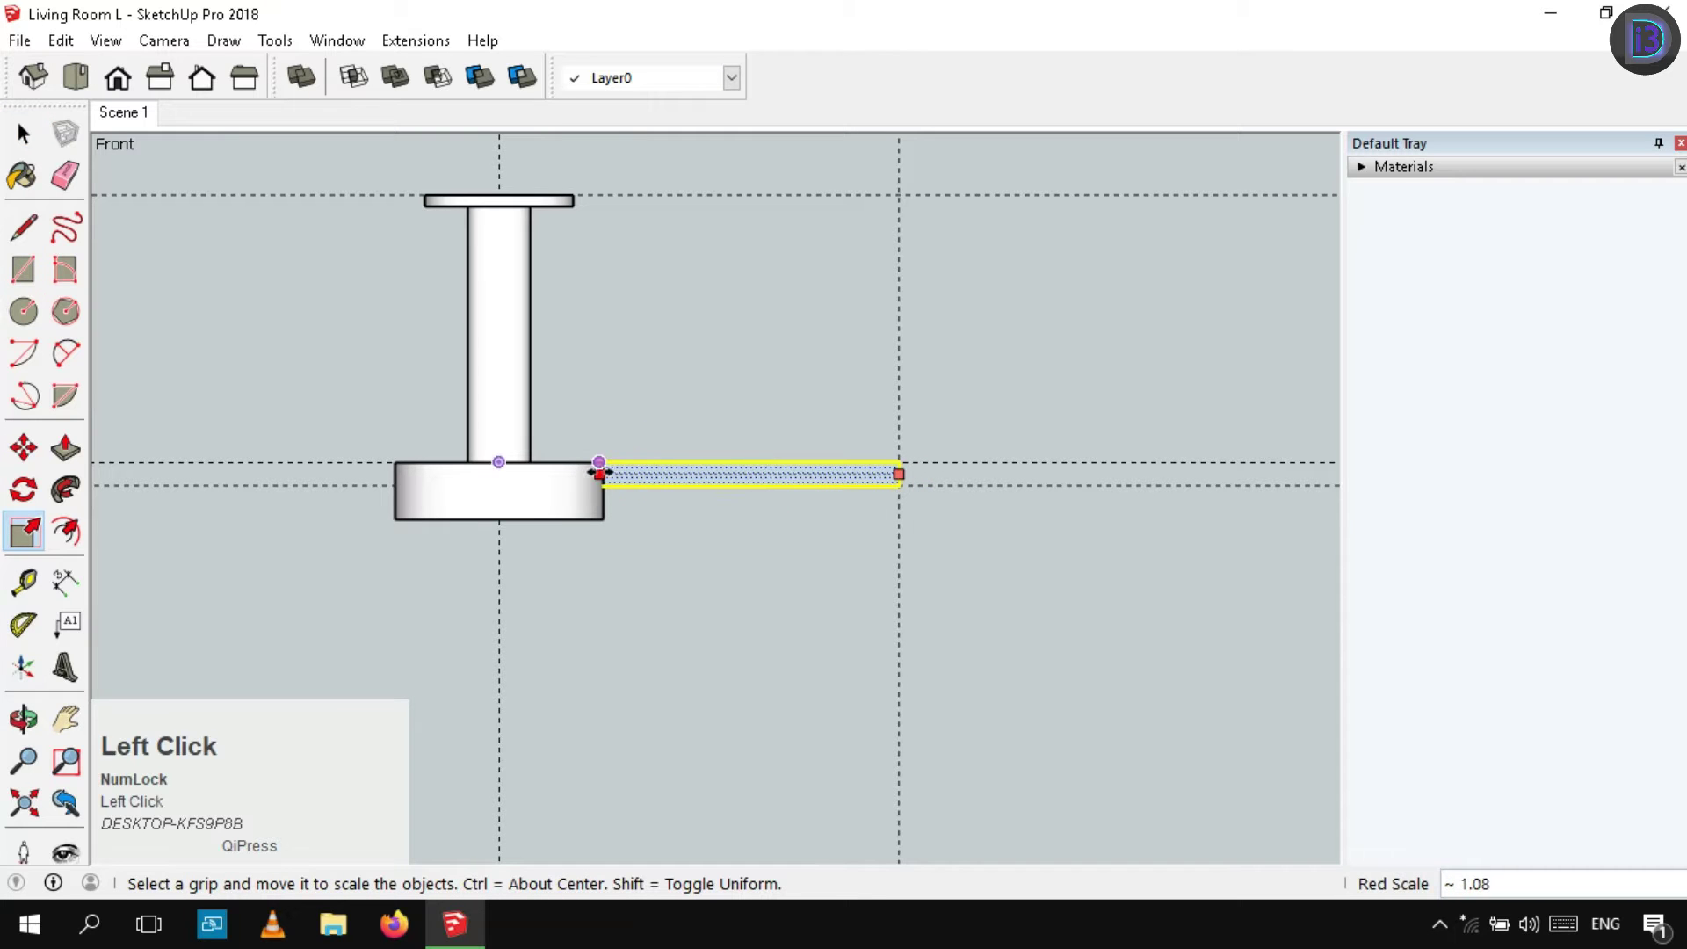
left_click(603, 474)
key("space")
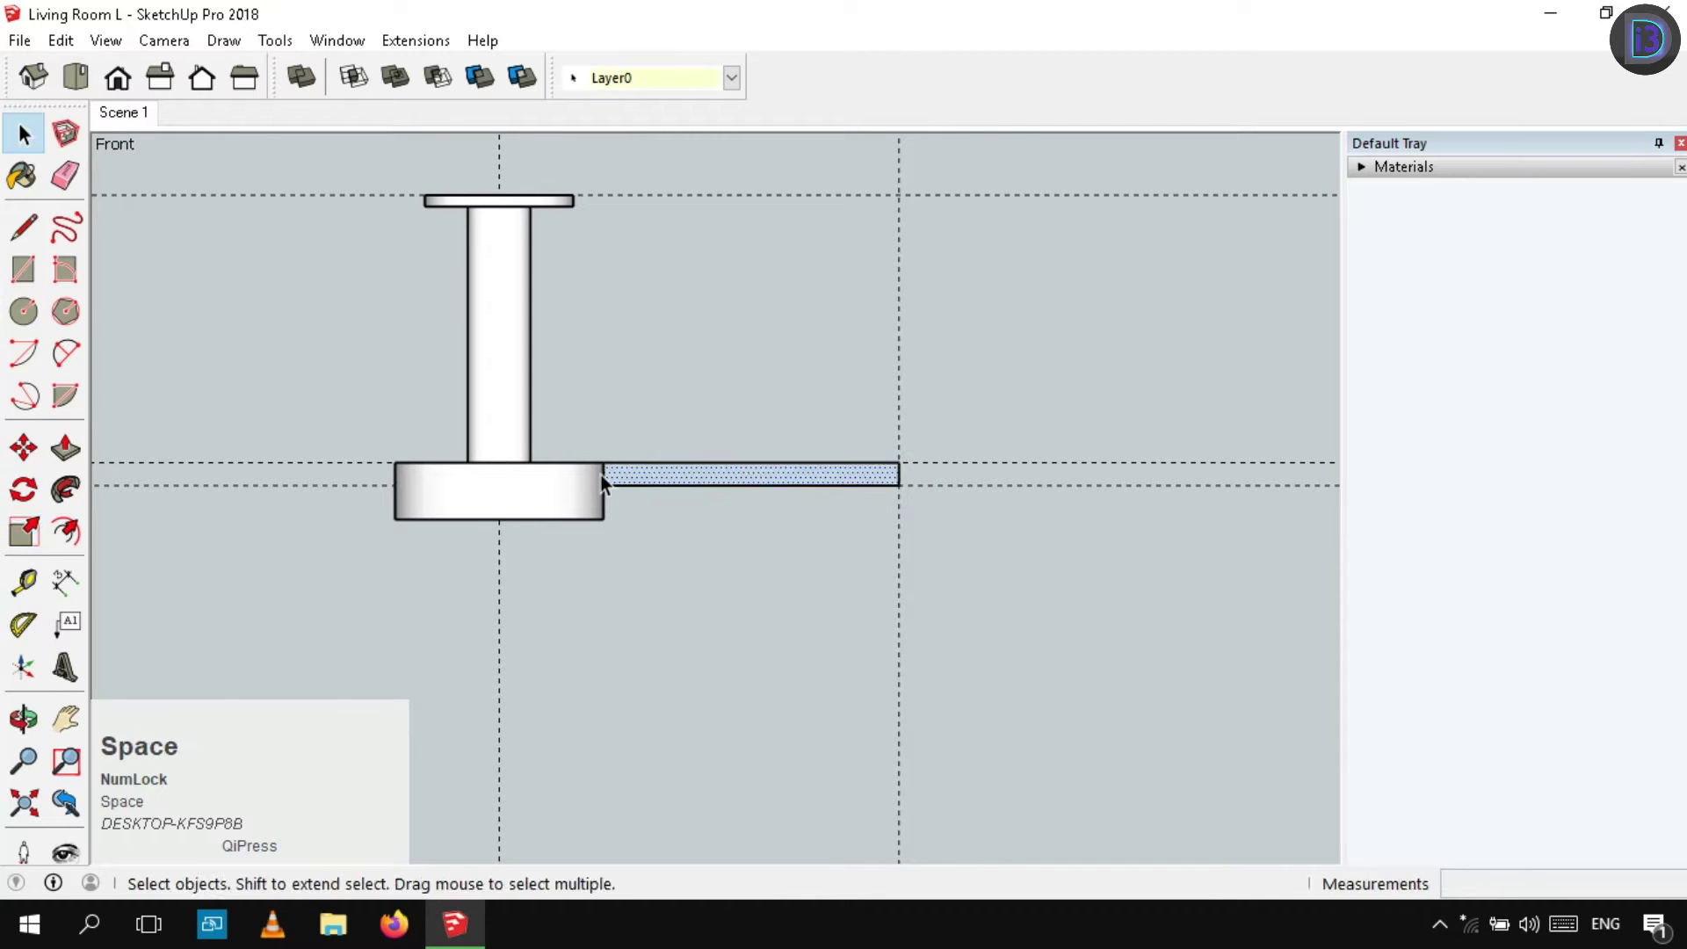
Extend the rectangle's inner end slightly into the hub, with its outer end on the vertical guide
key("s")
scroll(602, 474, "up", 1)
left_click(601, 475)
key("space")
key("s")
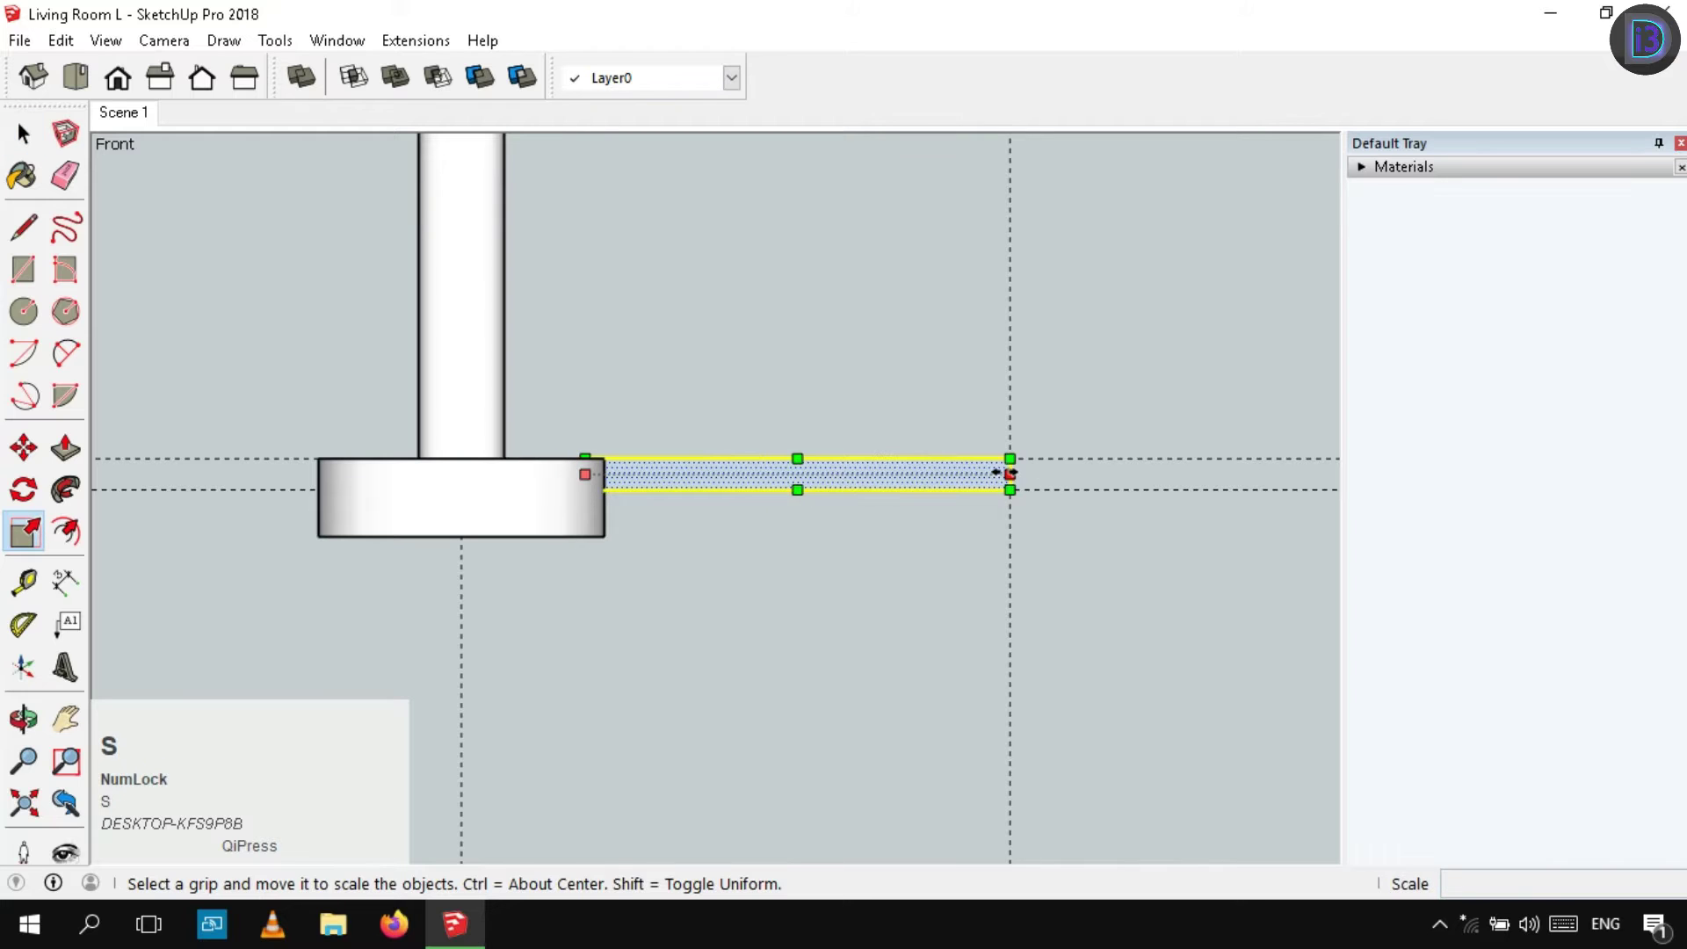
left_click(1009, 474)
key("space")
Make the thin rectangle a group and open that group for editing
scroll(1000, 476, "down", 2)
right_click(1000, 476)
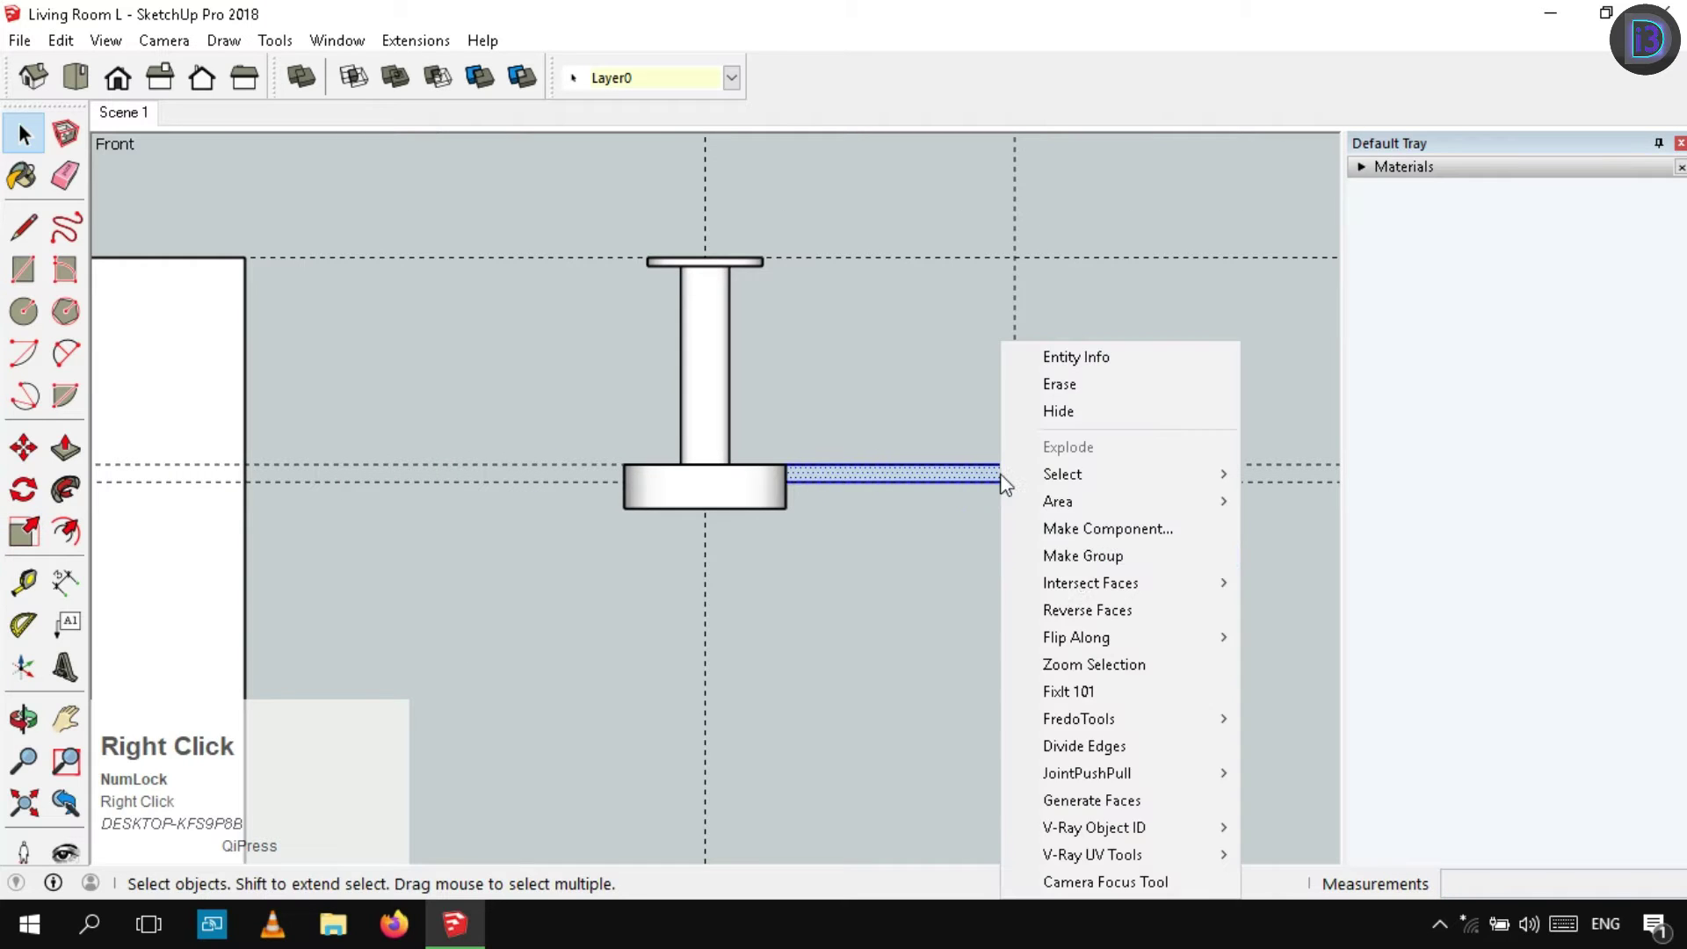
left_click(1072, 562)
key("space")
scroll(984, 465, "up", 2)
double_click(997, 471)
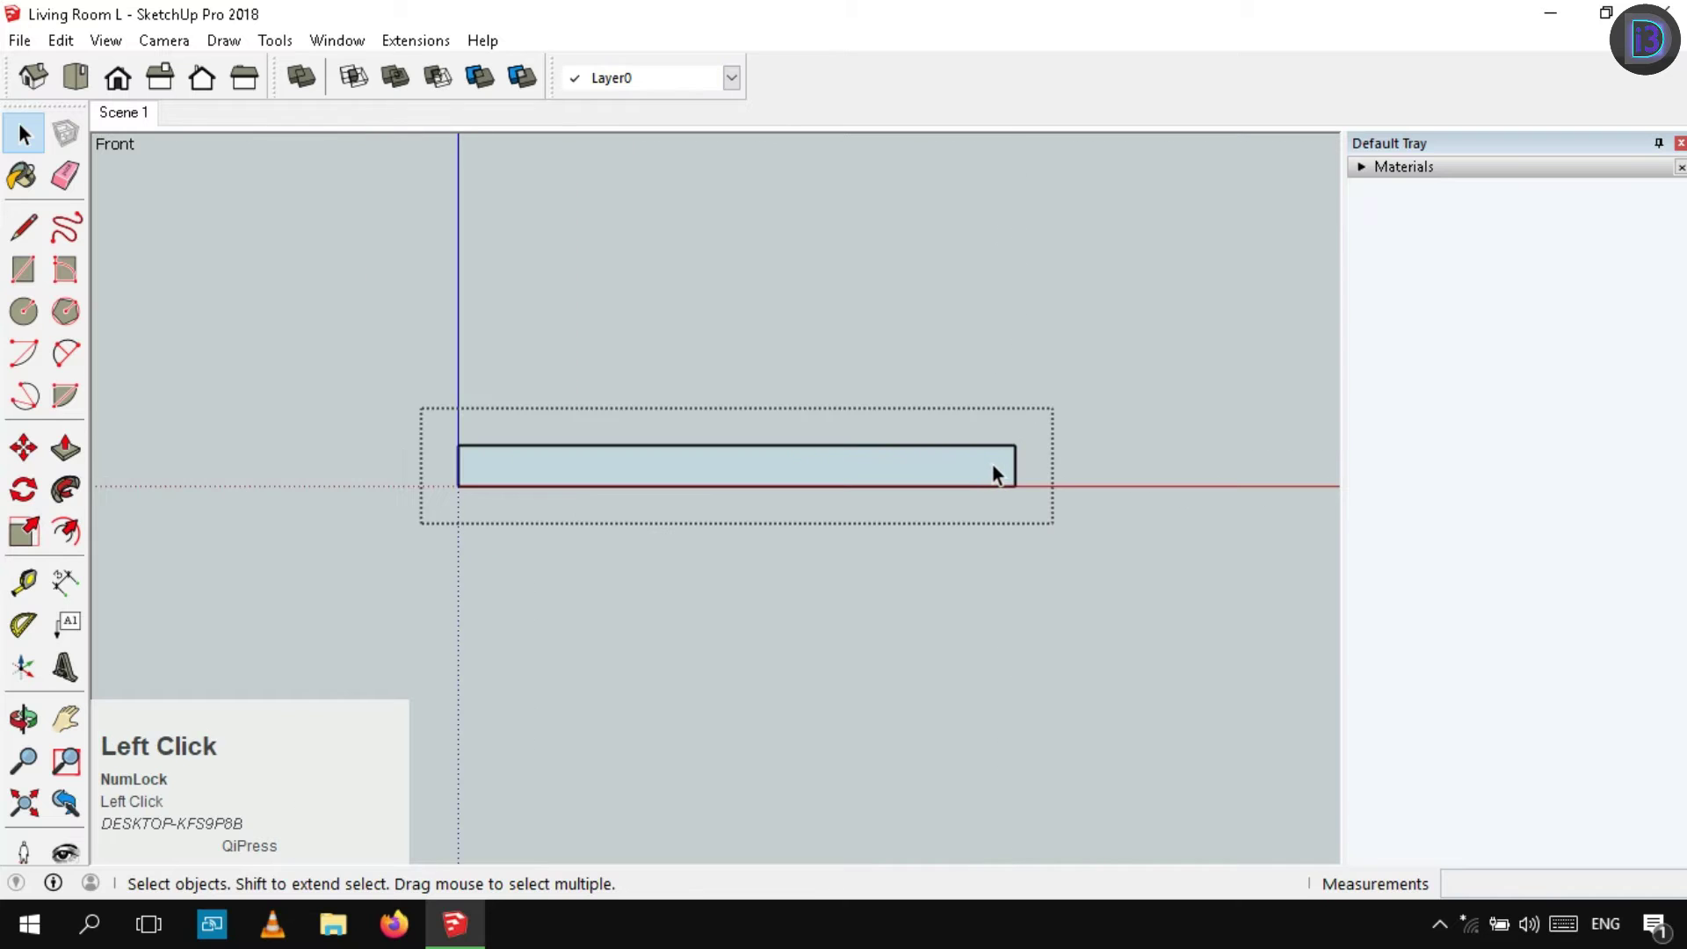
Push/Pull the arm's long face by 0.02 m to give it thickness
middle_click_drag(979, 471, 788, 476)
key("p")
left_click(810, 481)
left_click(799, 497)
middle_click_drag(305, 565, 1160, 483, "shift")
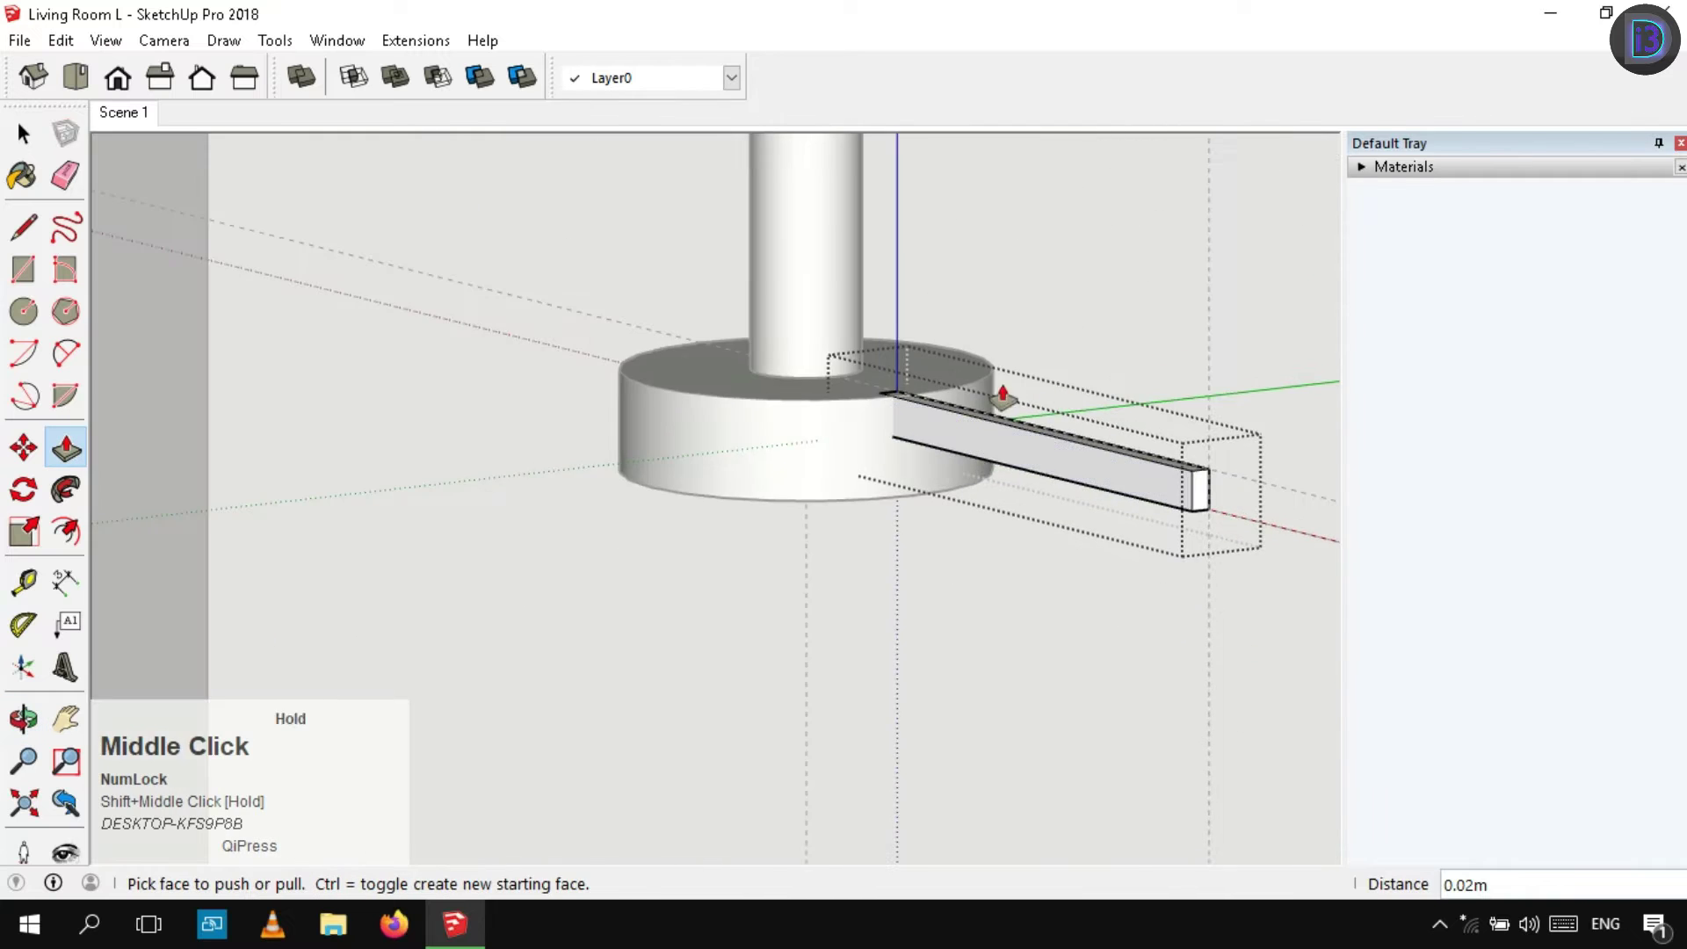
Undo the last pull on the arm's opposite long face and pull that face outward again to widen the arm
scroll(914, 437, "up", 5)
middle_click_drag(943, 432, 644, 441)
left_click(651, 468)
key("ctrl+z")
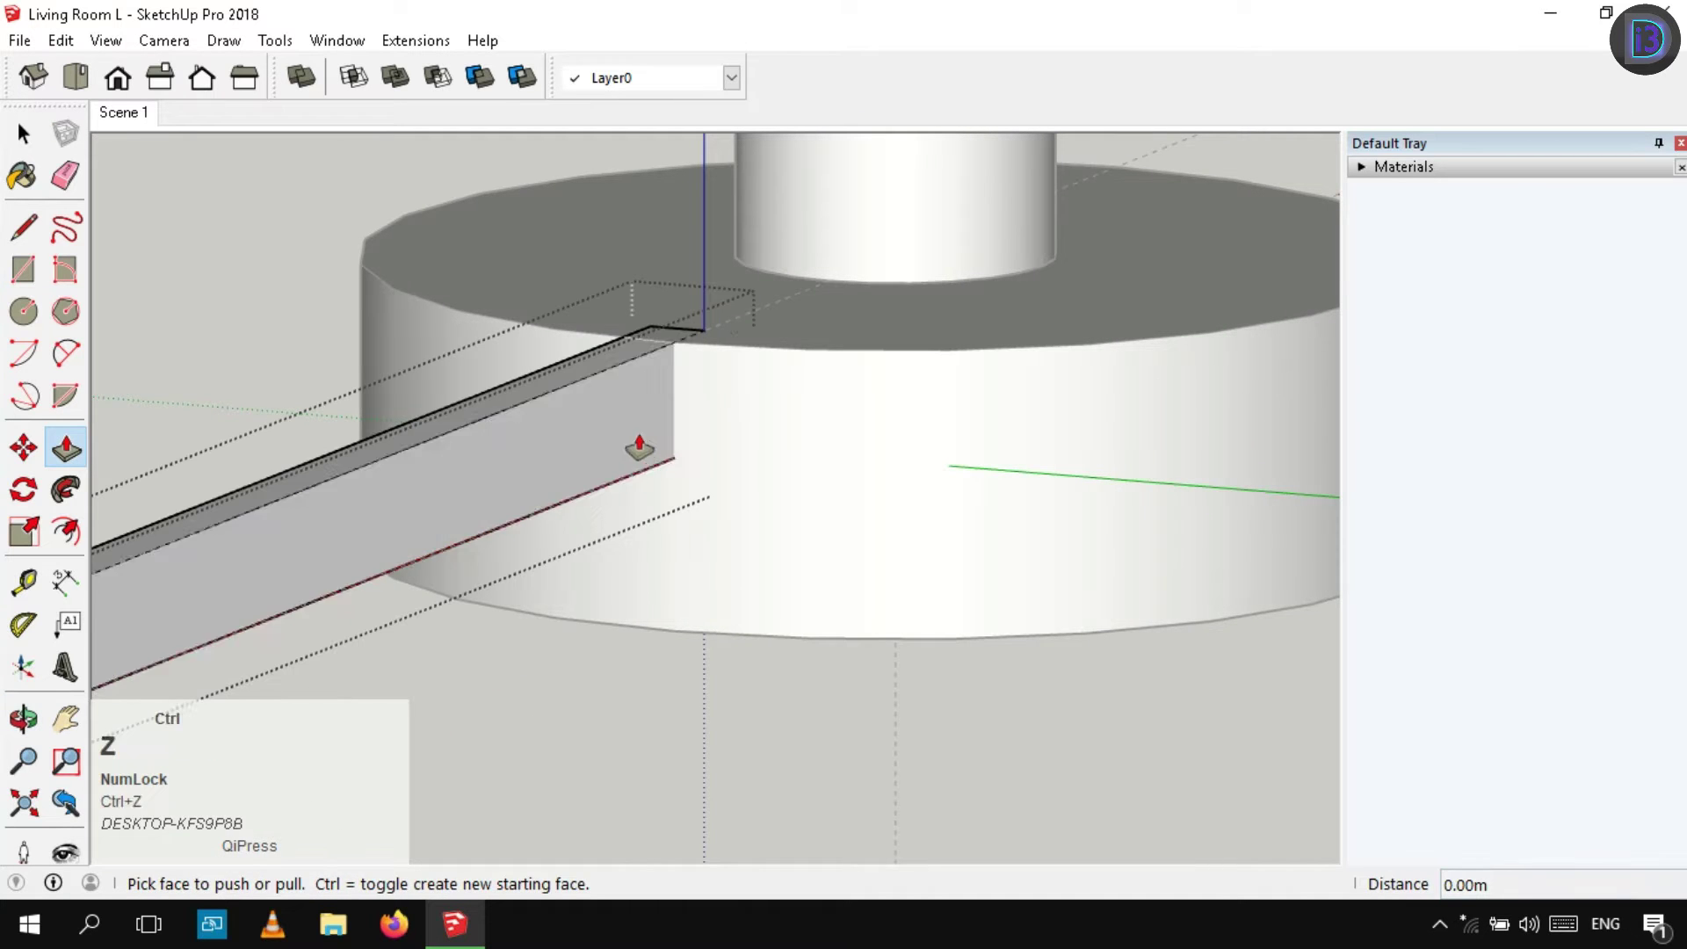
left_click(650, 445)
left_click(679, 452)
key("space")
Scale the width of the arm's outer end face about its centre to 0.81
scroll(686, 448, "down", 3)
middle_click_drag(840, 426, 1129, 479)
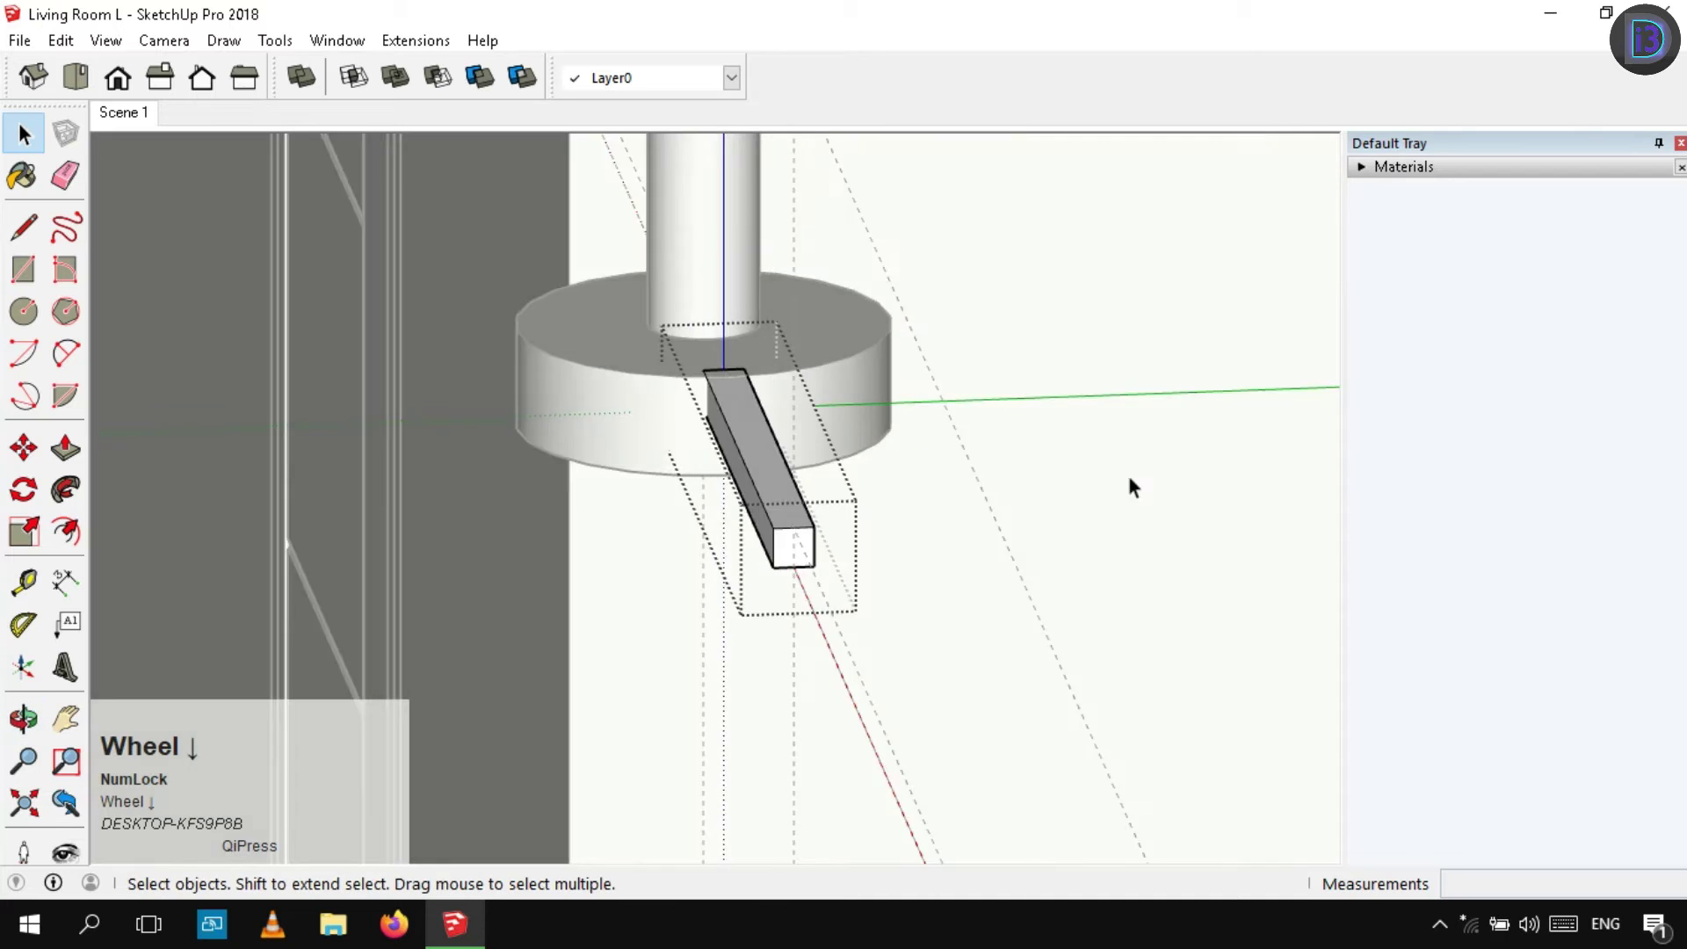
middle_click_drag(562, 466, 782, 453)
middle_click_drag(782, 452, 801, 450, "shift")
left_click_drag(801, 450, 498, 483, "shift")
left_click(118, 77)
scroll(913, 335, "down", 5)
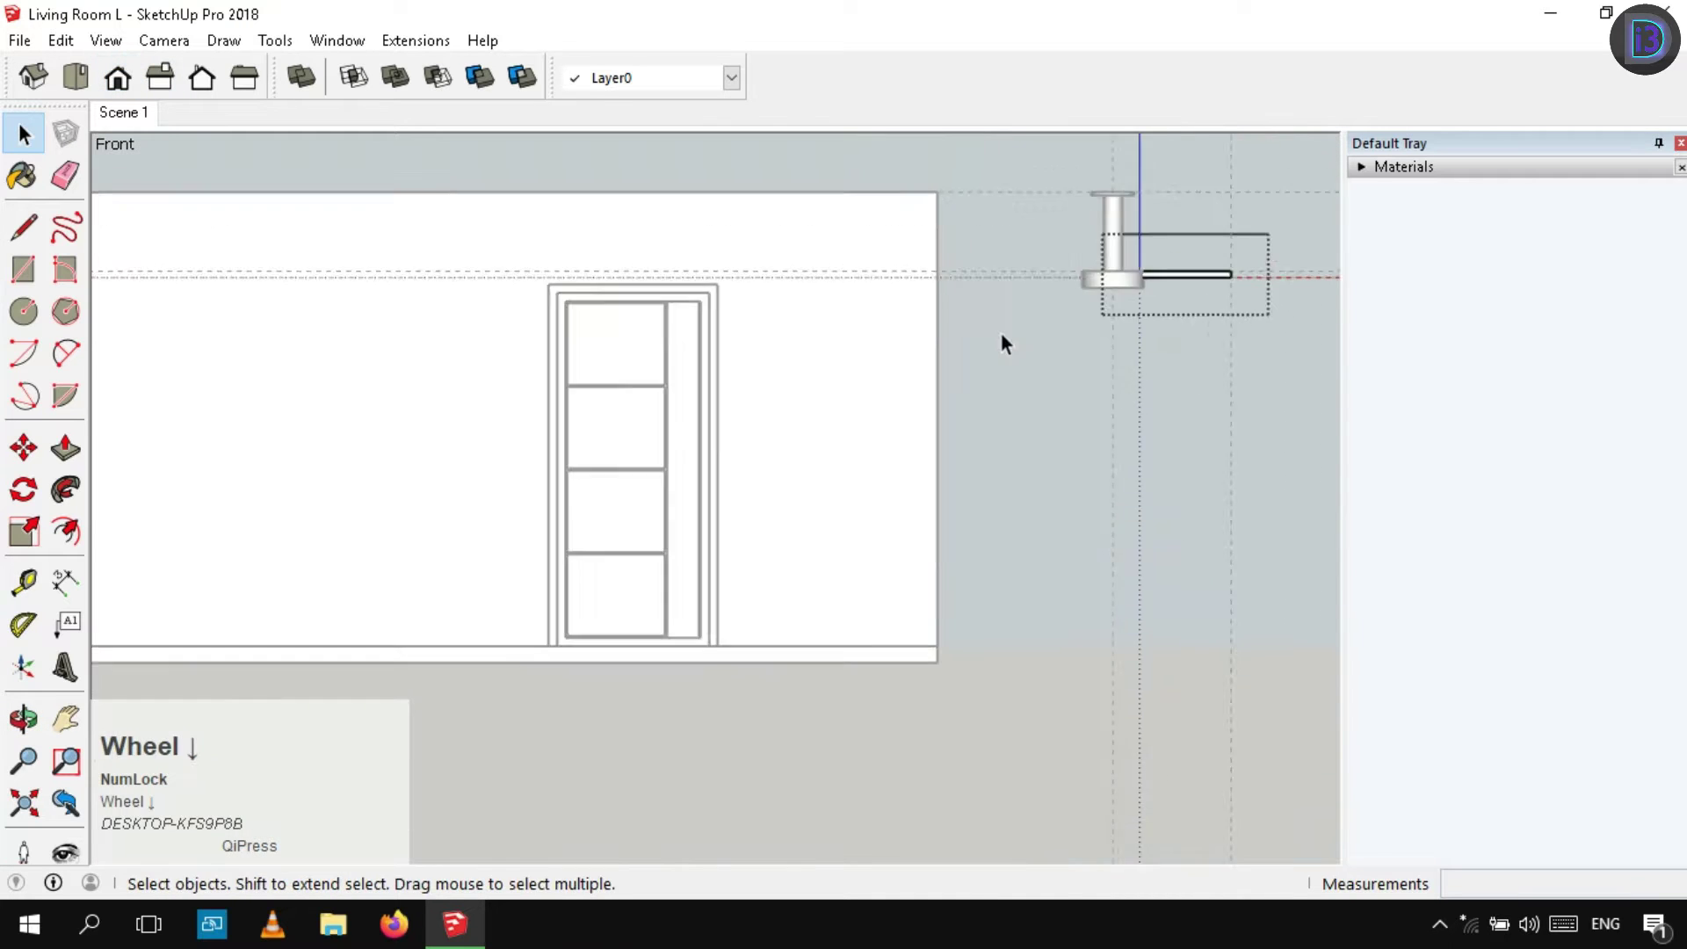
middle_click_drag(1248, 277, 879, 415, "shift")
scroll(881, 424, "up", 5)
middle_click_drag(789, 443, 724, 453)
double_click(798, 508)
key("s")
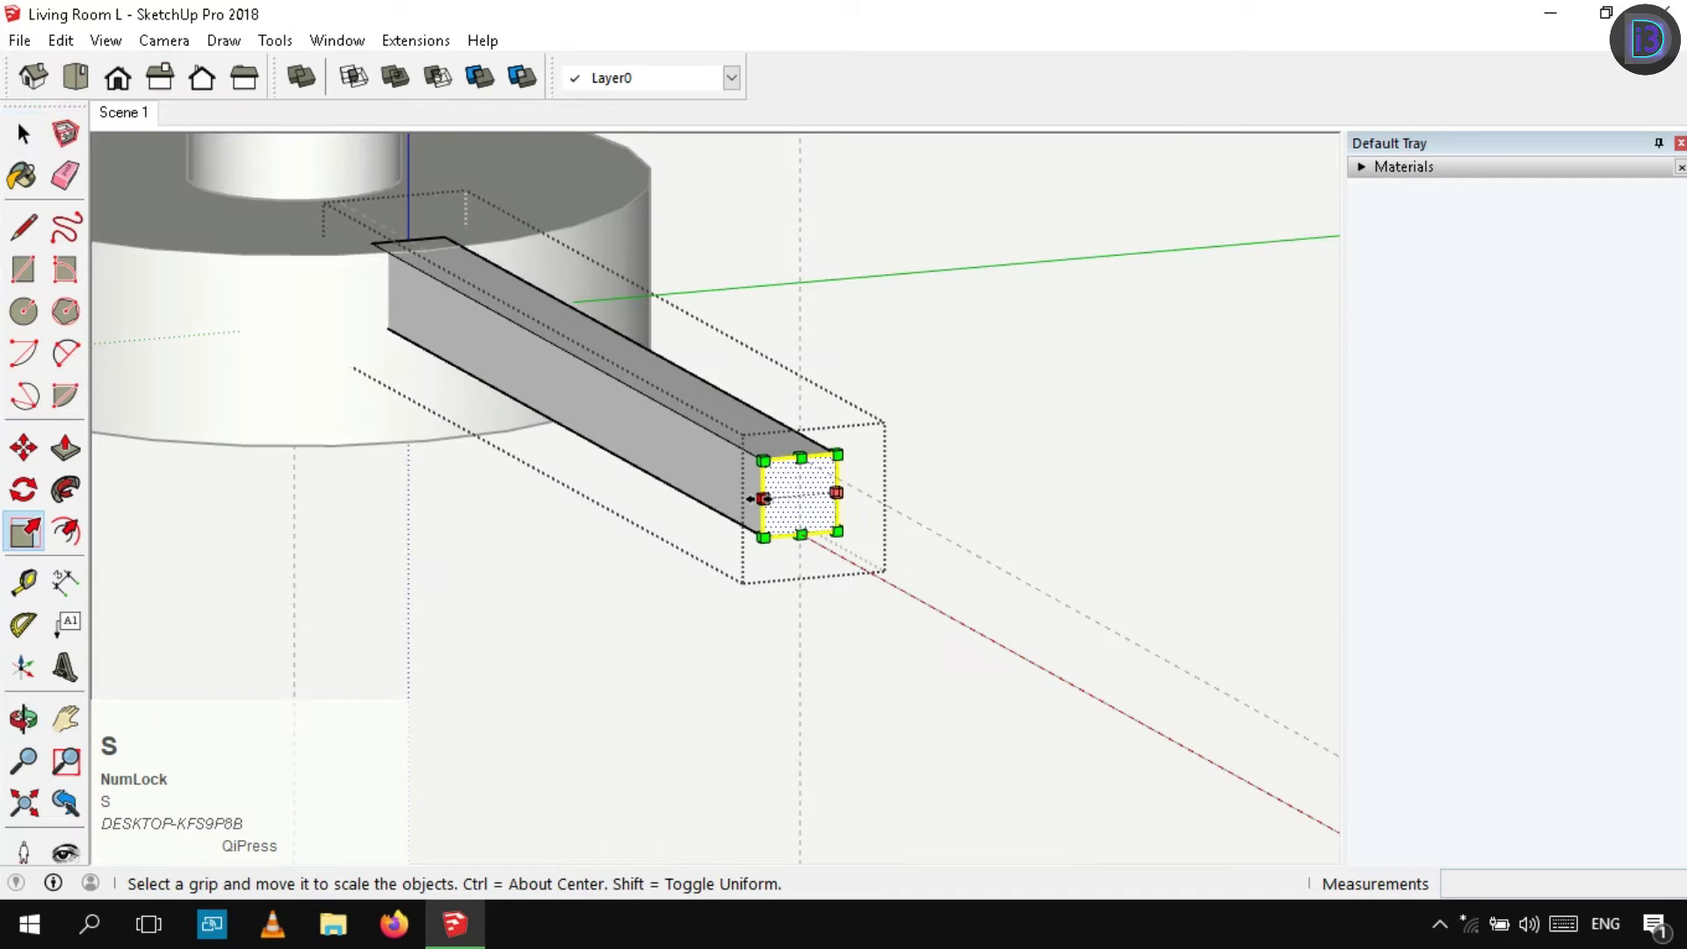
left_click_drag(763, 495, 773, 497, "ctrl")
left_click(771, 498)
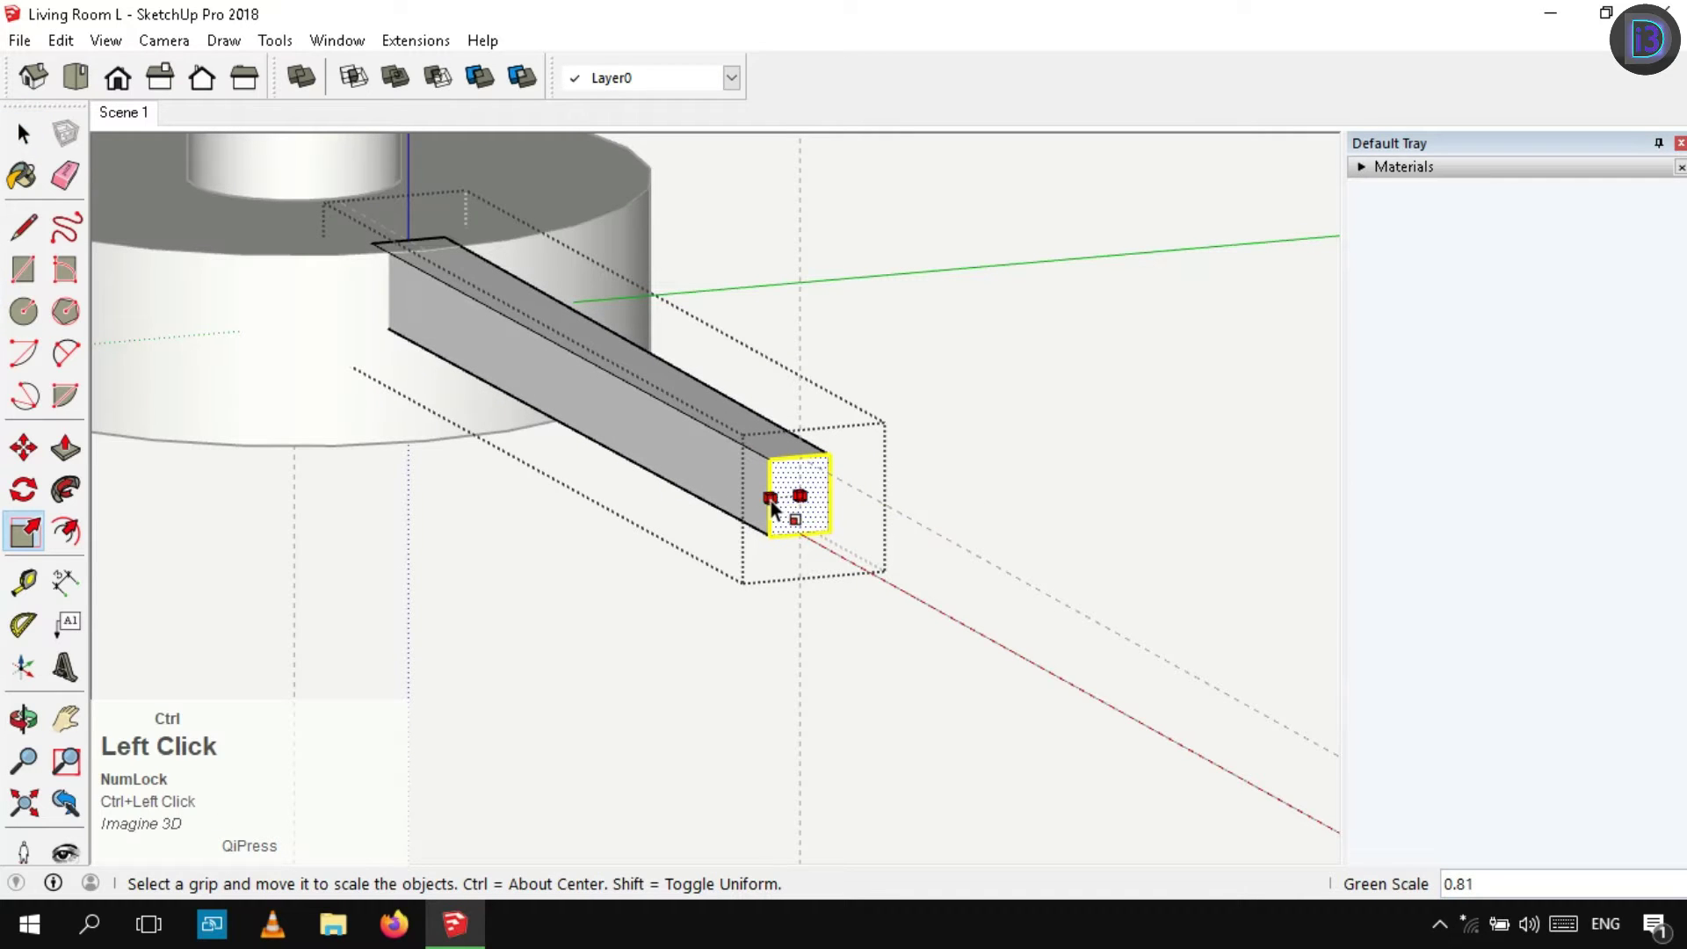
Finish editing the arm's group and return to the front view of the fan
right_click(1022, 461)
left_click(1072, 479)
scroll(878, 479, "down", 1)
left_click(202, 77)
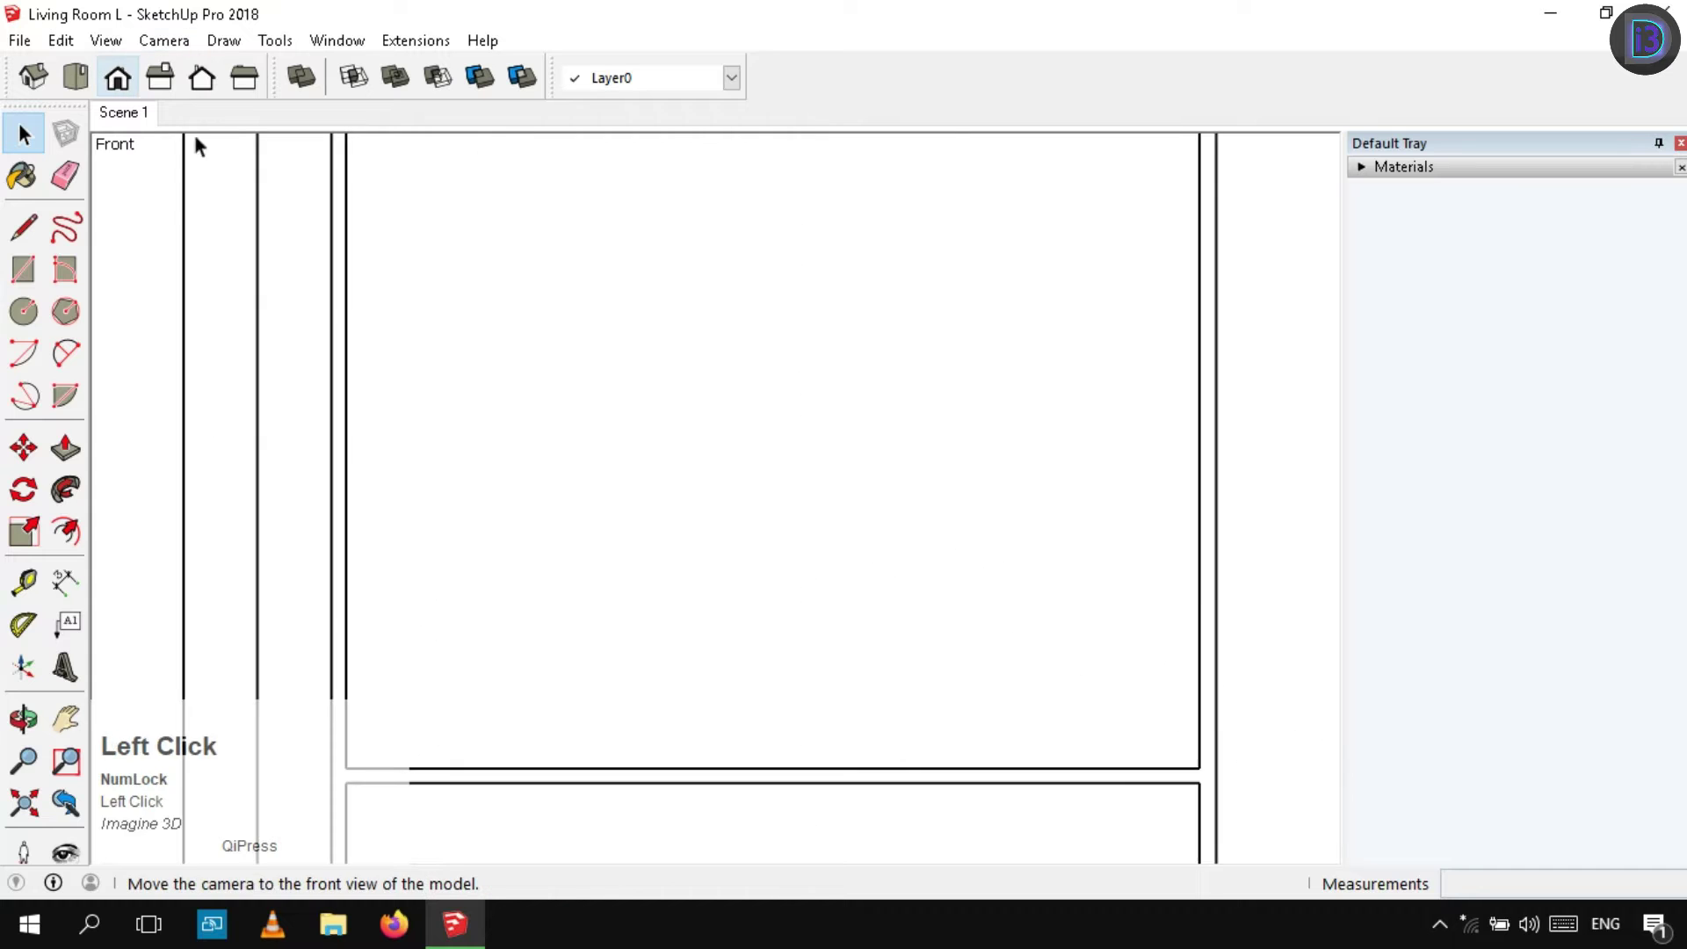
scroll(391, 312, "down", 5)
middle_click_drag(563, 424, 516, 506, "shift")
left_click(961, 381)
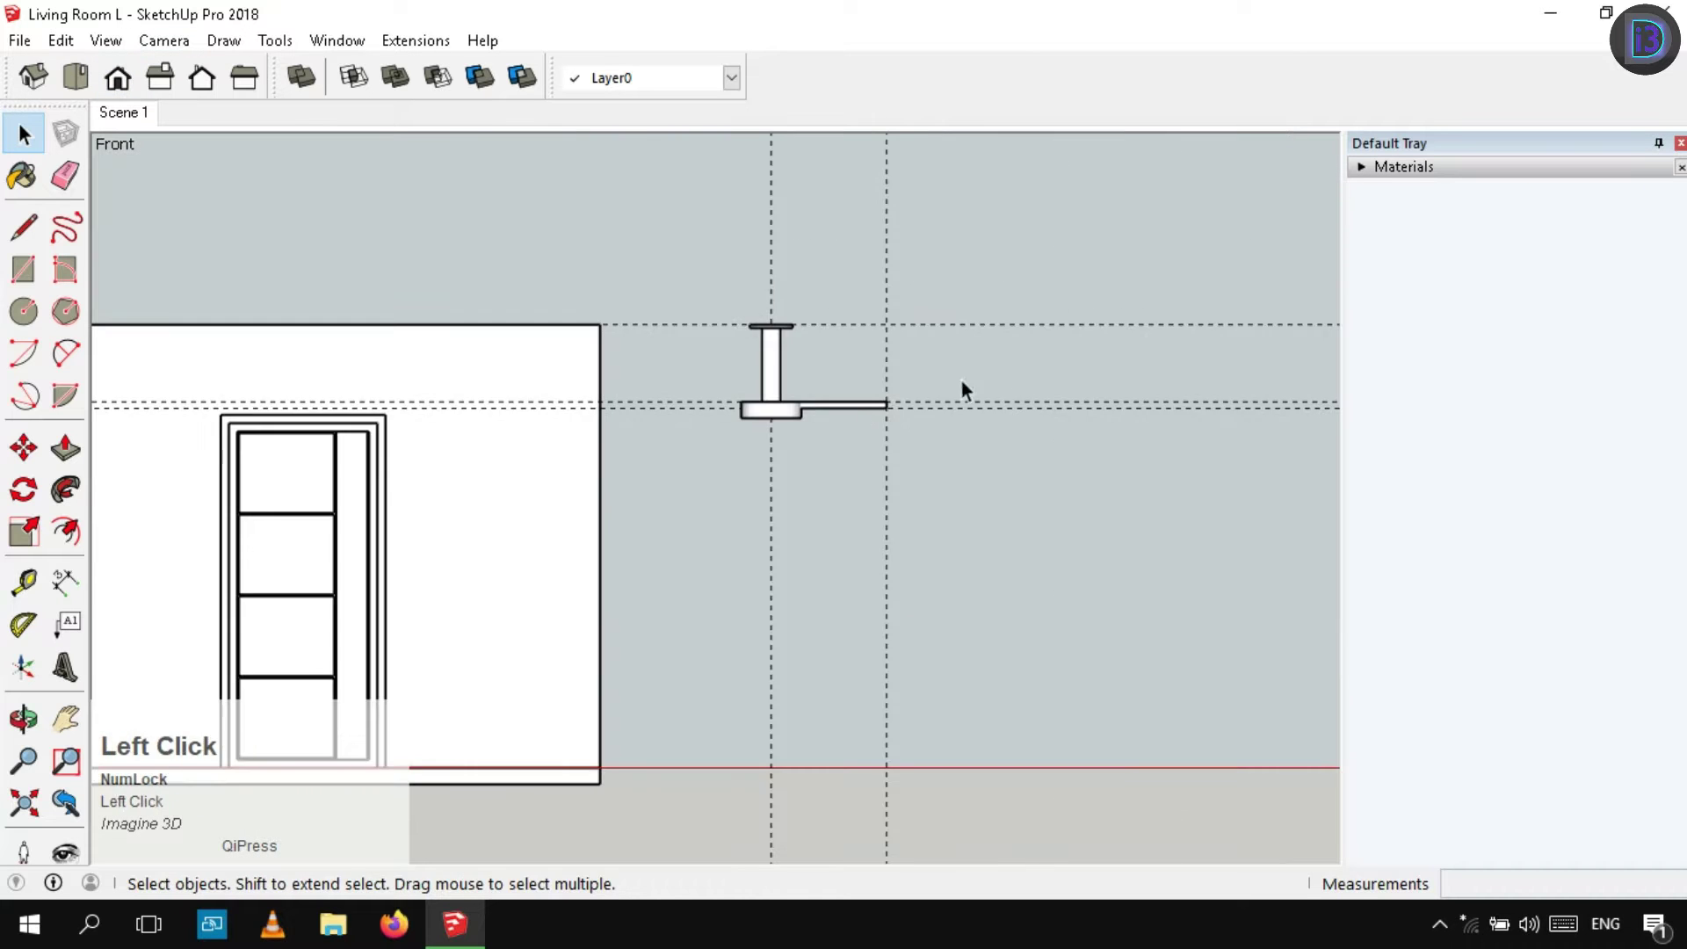
scroll(858, 407, "up", 5)
middle_click_drag(738, 395, 891, 442, "shift")
left_click(936, 440)
left_click(786, 450)
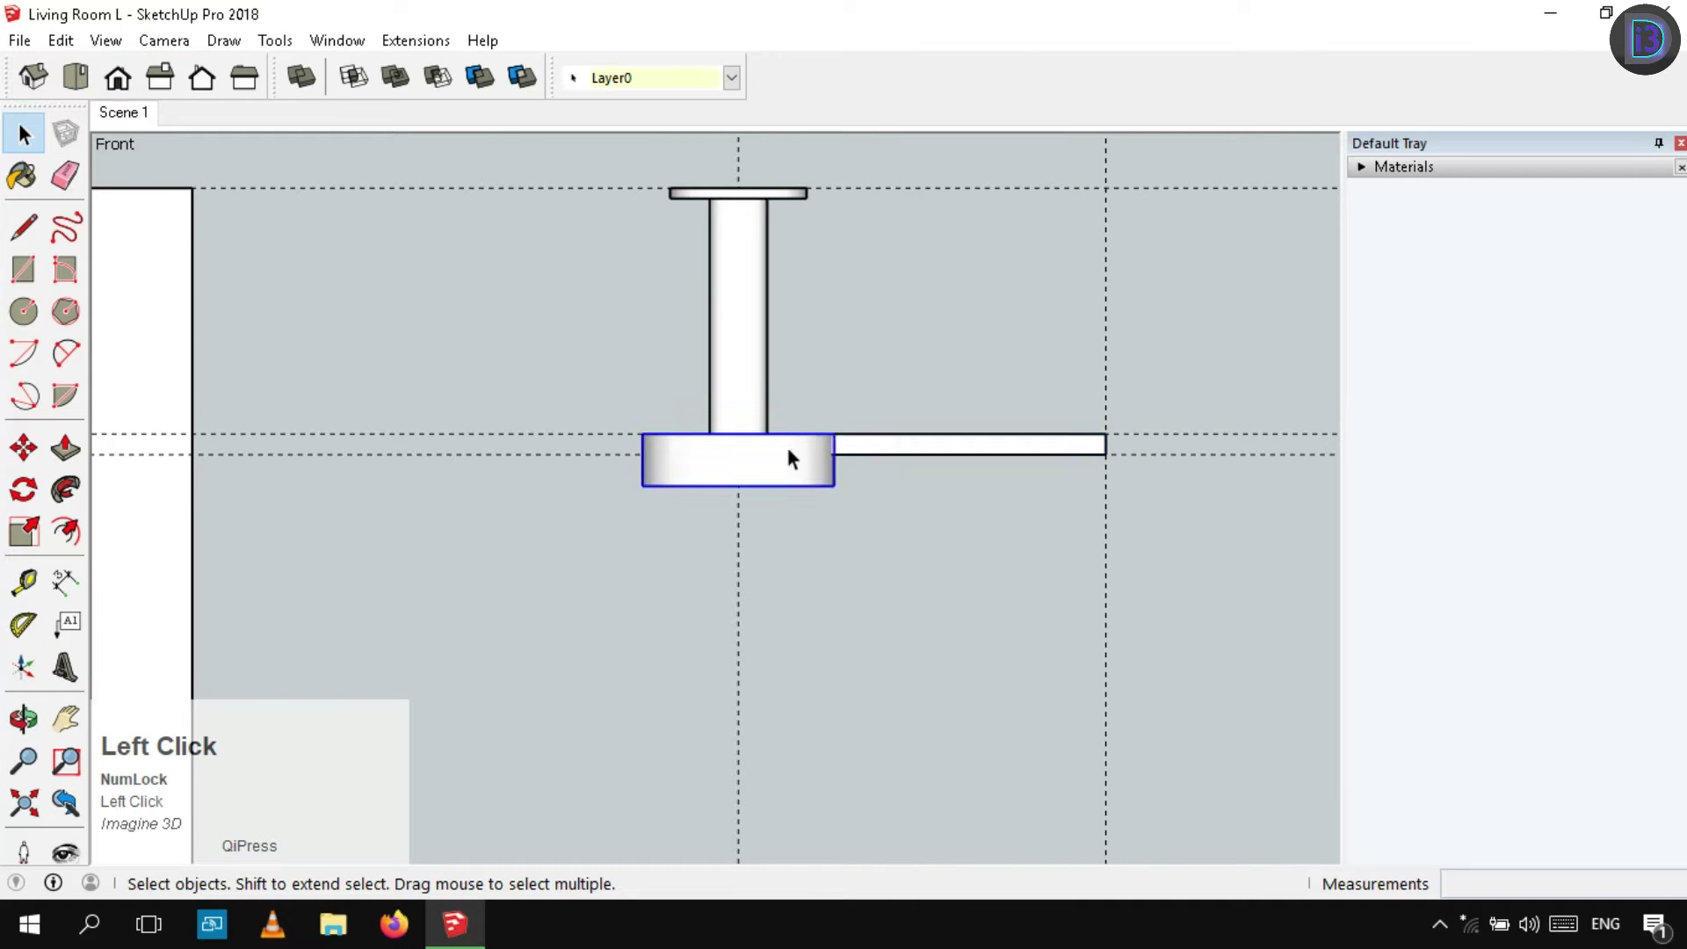
left_click(912, 545)
left_click(878, 450)
middle_click_drag(1166, 529, 1015, 539, "shift")
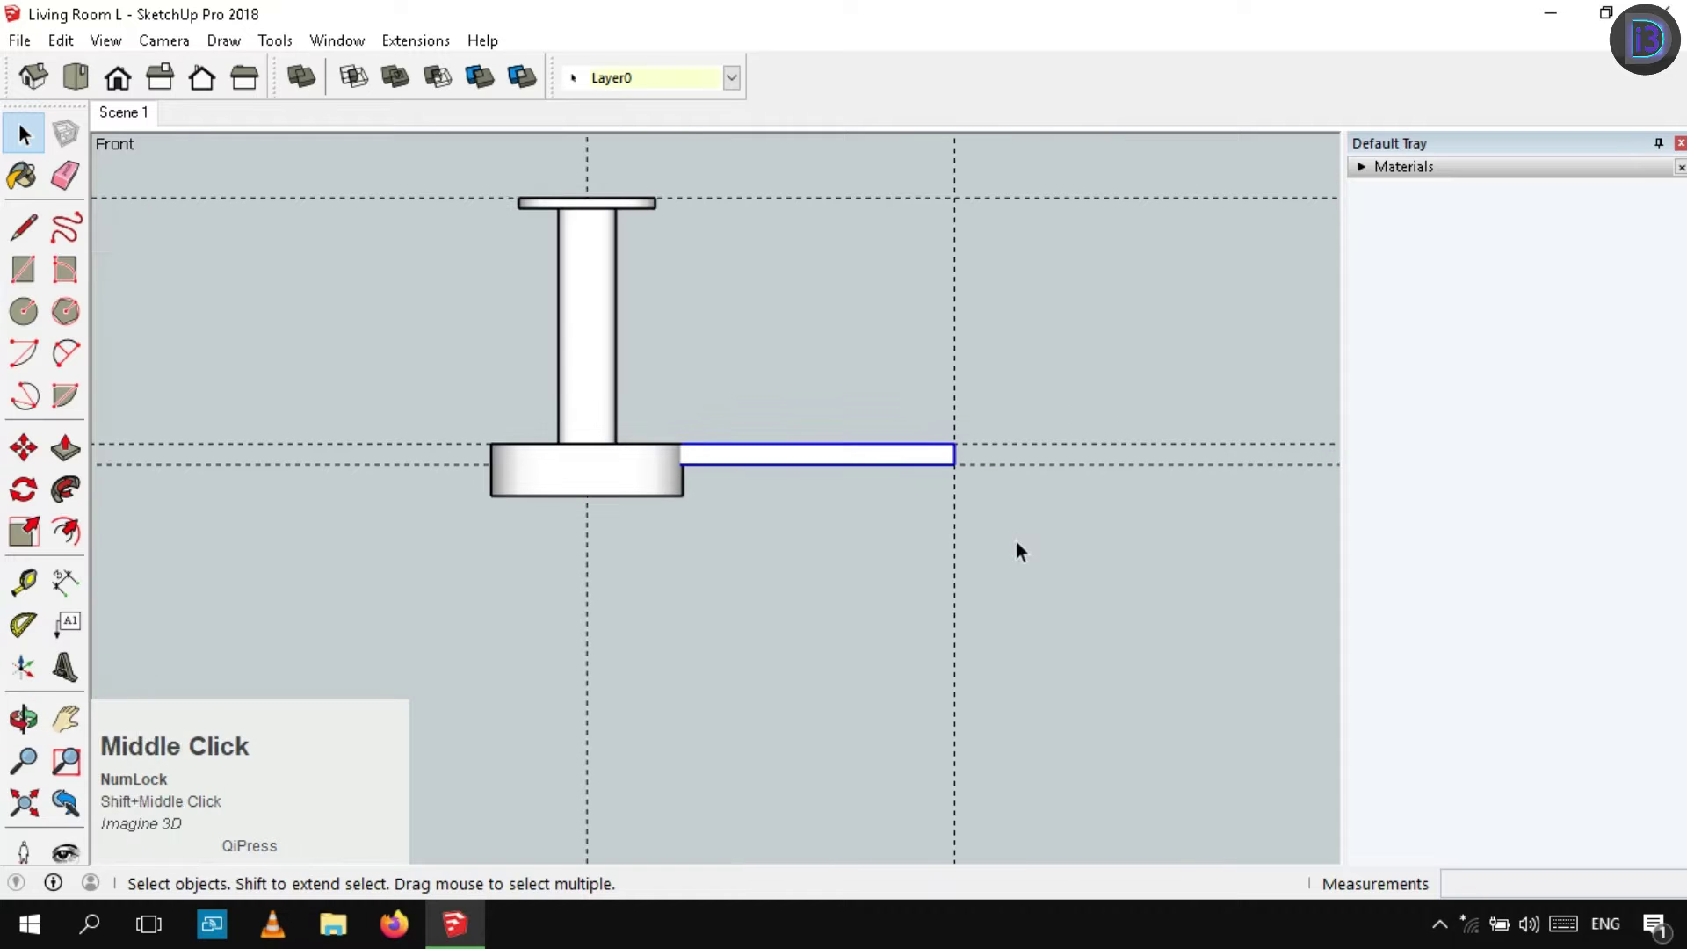
key("space")
key("t")
left_click(954, 411)
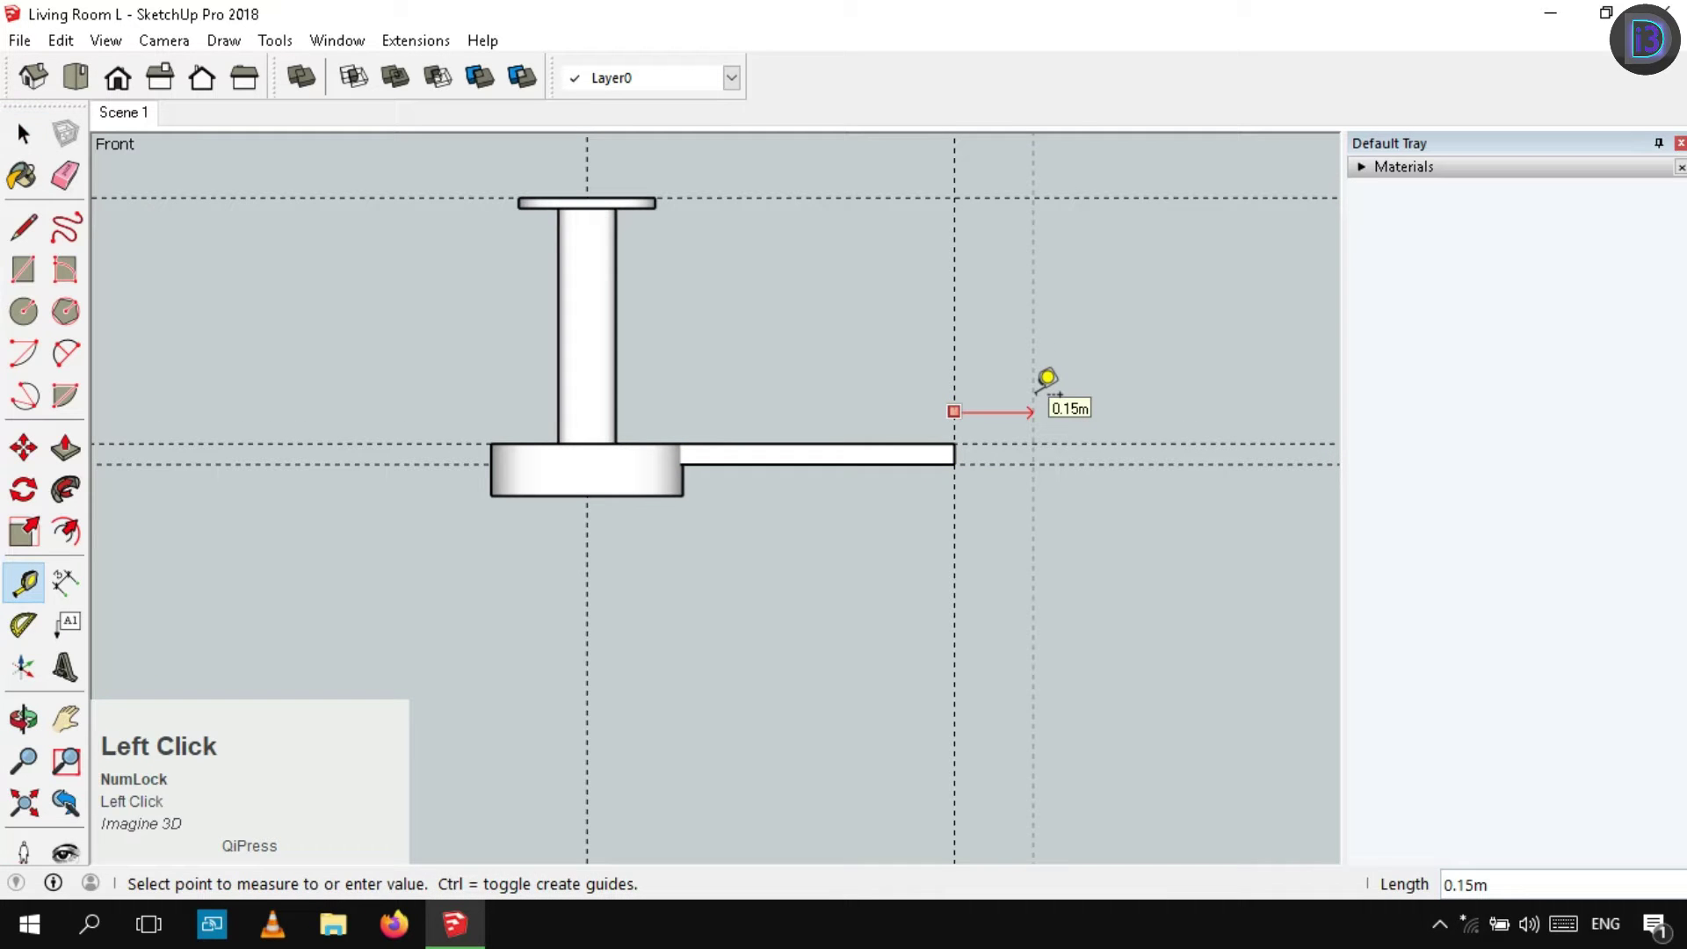
key("space")
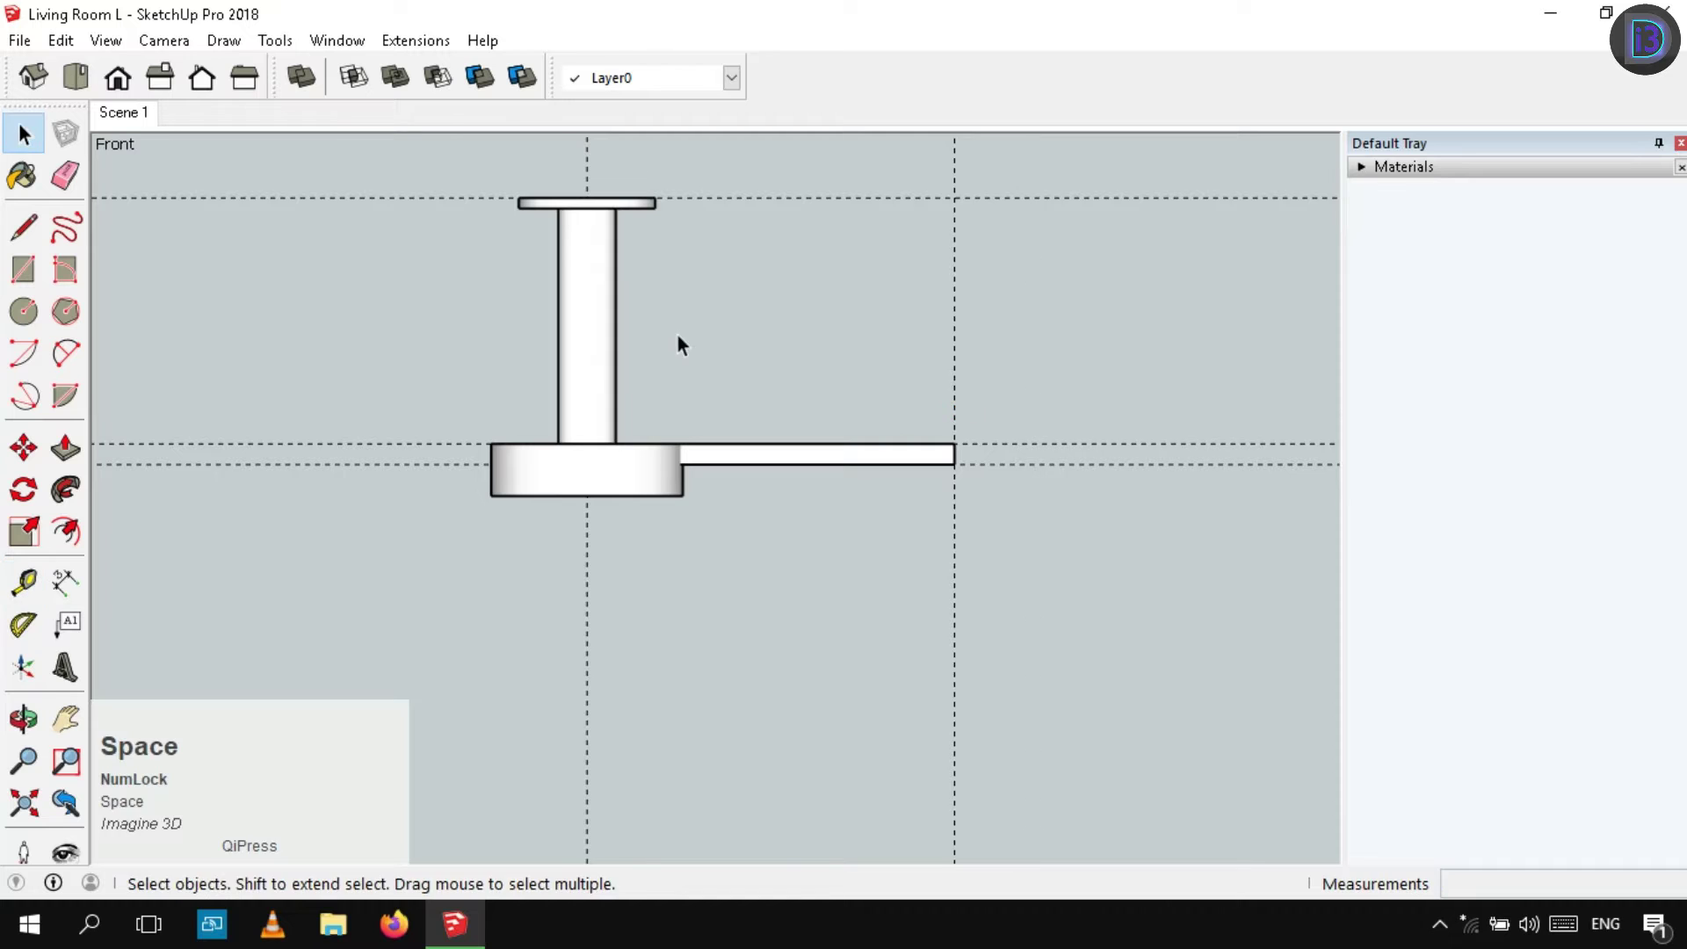
Copy the hub along the red axis to the outer vertical guide at the arm's end
middle_click_drag(677, 339, 630, 320, "shift")
left_click(572, 441)
key("m")
key("ctrl")
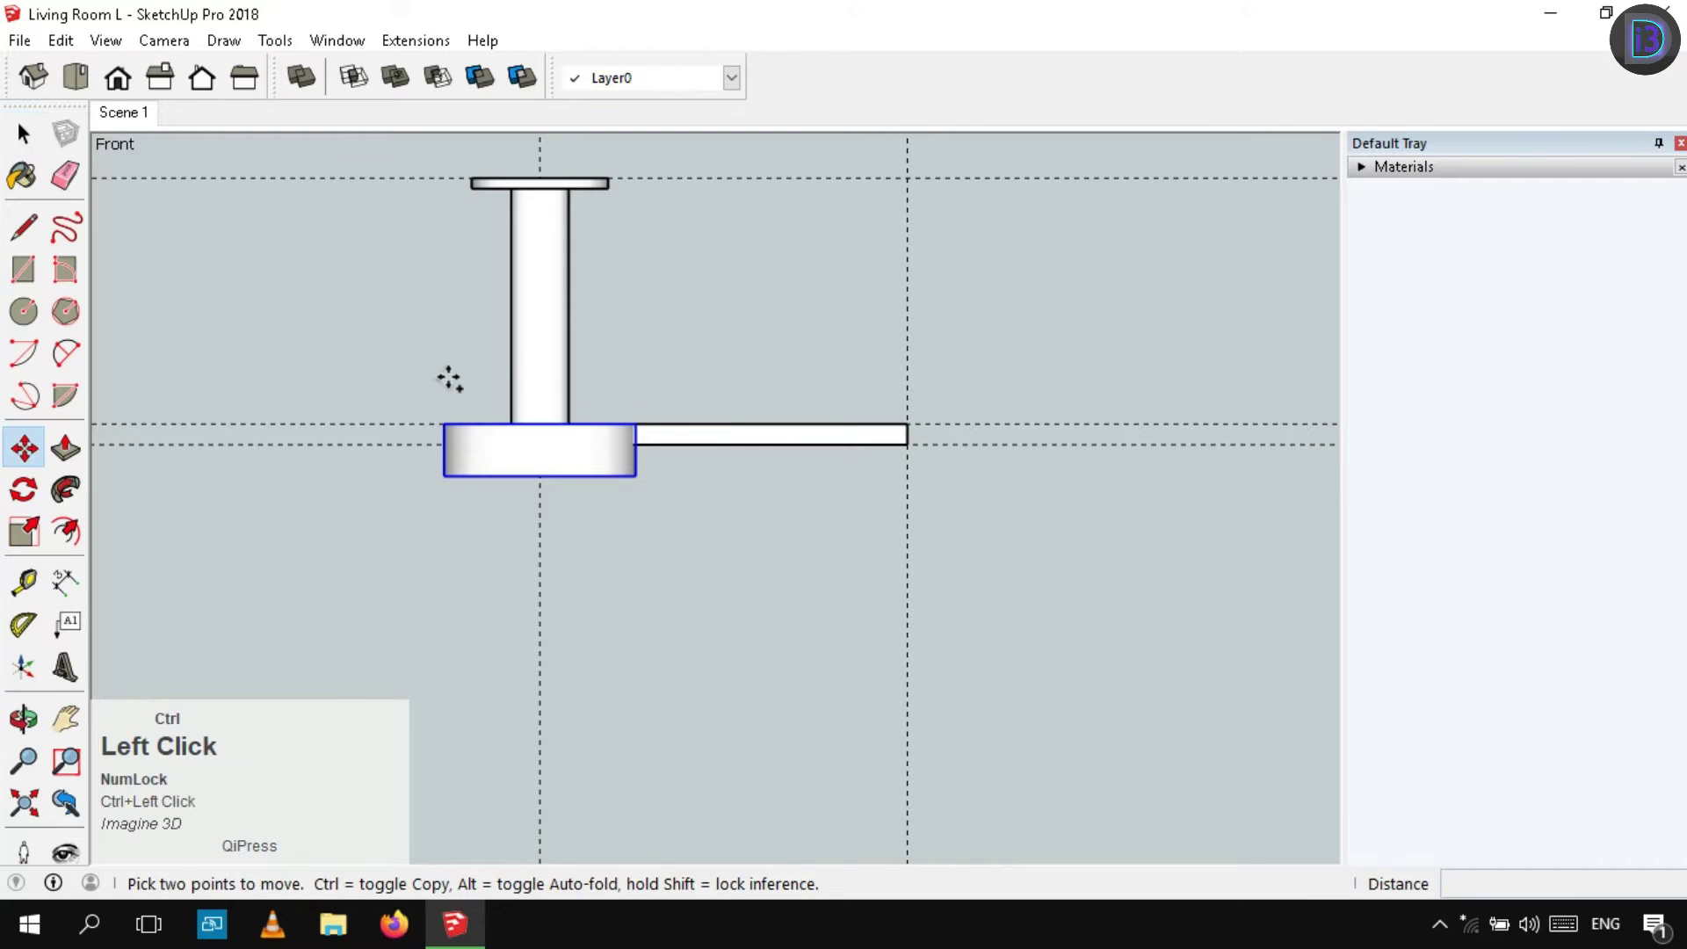
left_click(448, 377)
key("Right")
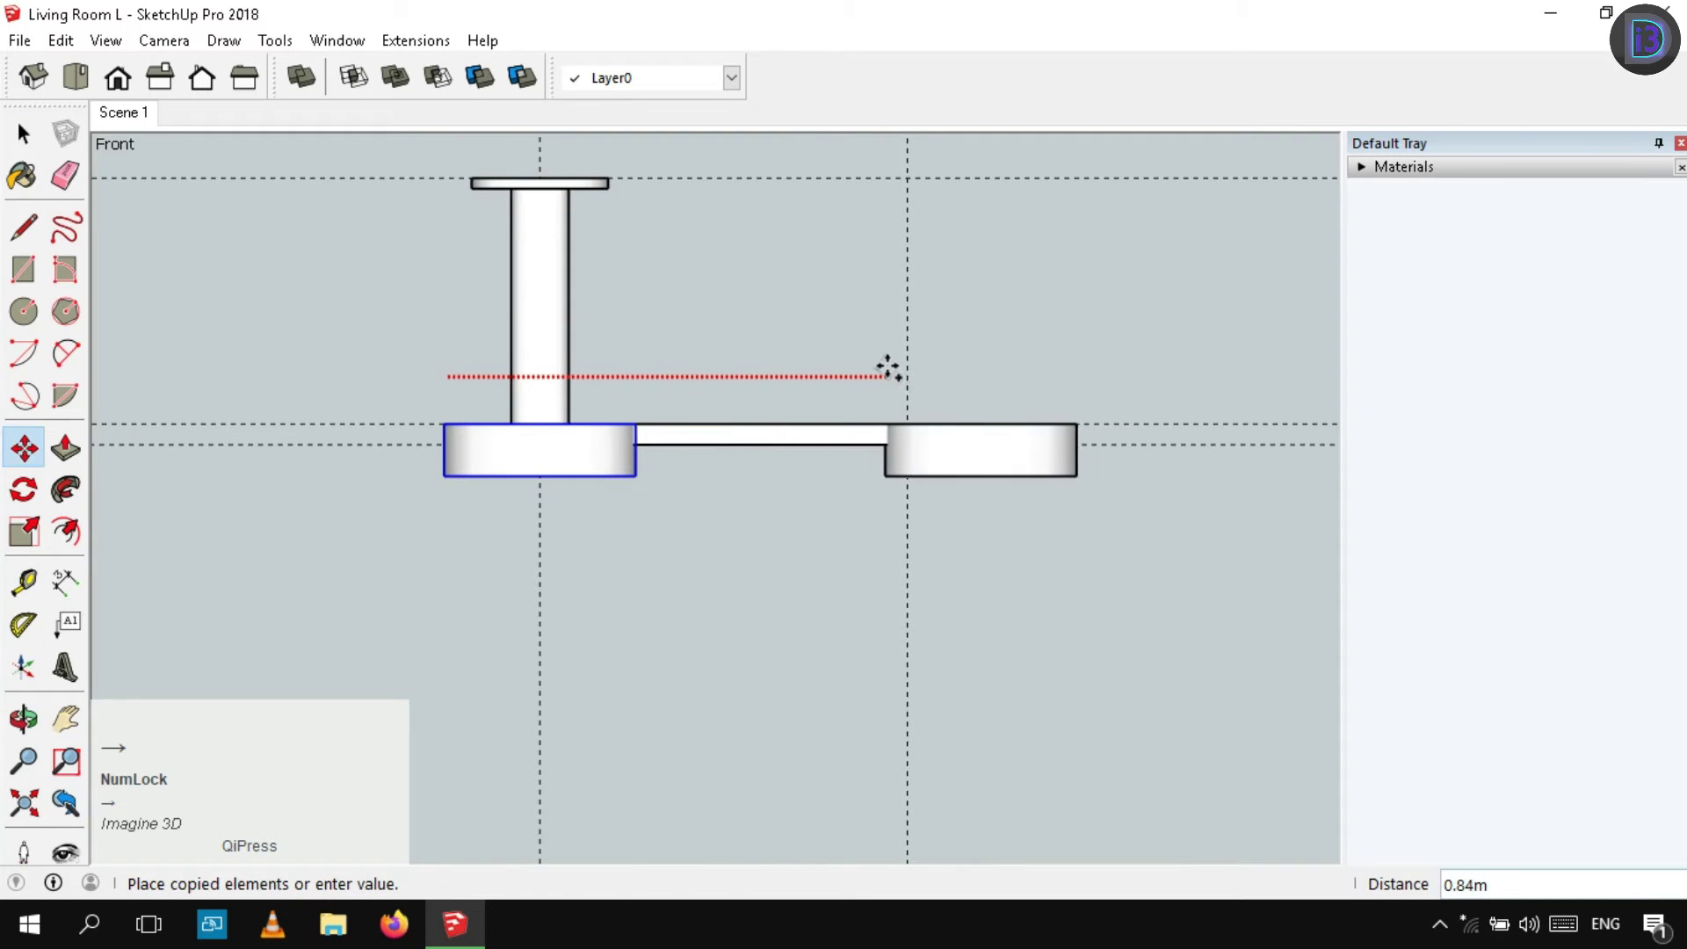
left_click(904, 366)
key("space")
Try to scale the copied disc down uniformly from its outer side
mouse_move(979, 475)
middle_mouse_down("shift")
mouse_move(888, 490)
mouse_move(809, 546)
mouse_move(960, 494)
middle_mouse_up("shift")
key("s")
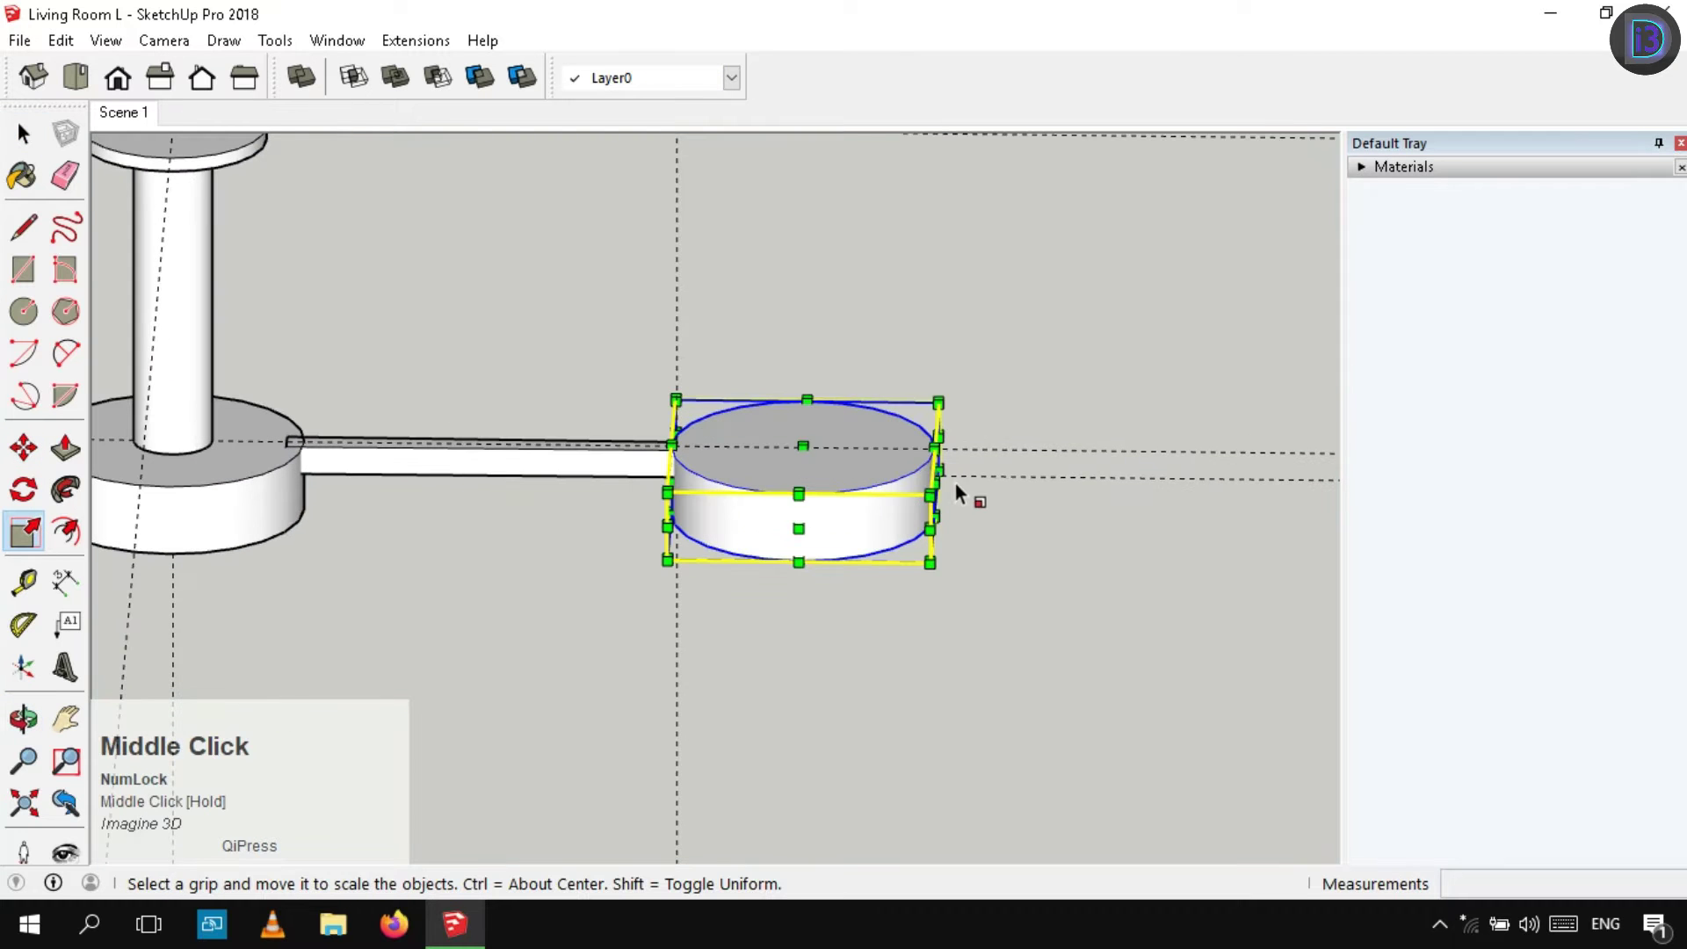
left_click(931, 530)
key("shift")
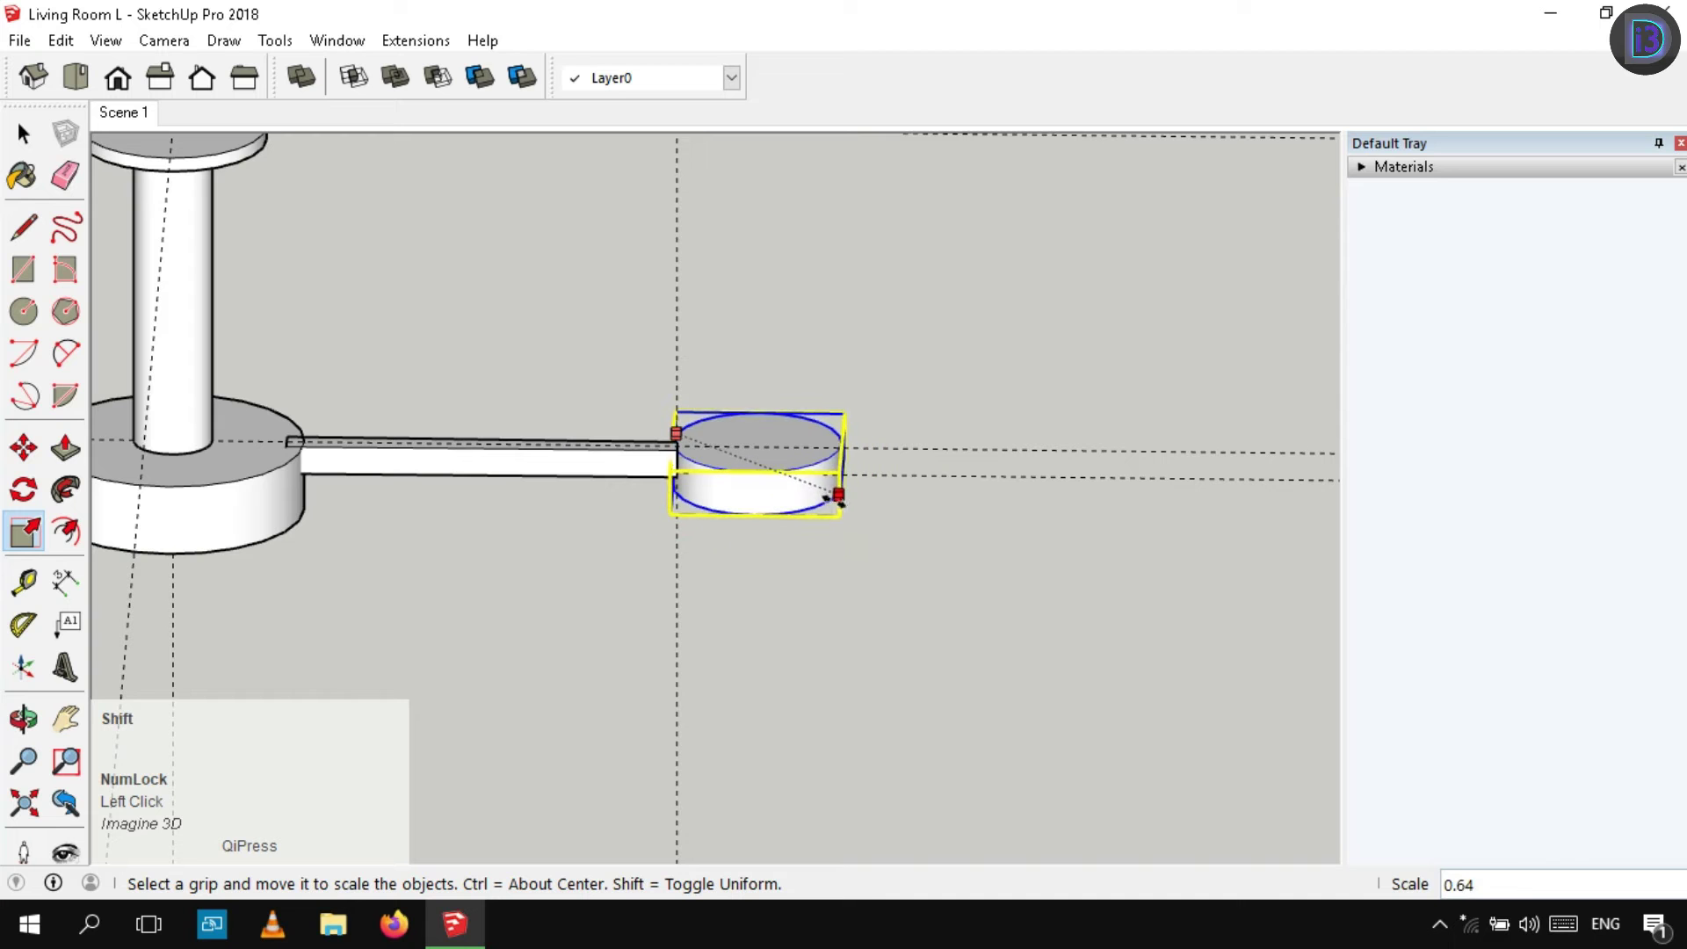
left_click(817, 489)
middle_click_drag(720, 242, 833, 591)
key("ctrl+z")
Try to scale the copied disc to 0.5 along the red axis
middle_click_drag(833, 590, 746, 347, "shift")
scroll(747, 347, "up", 1)
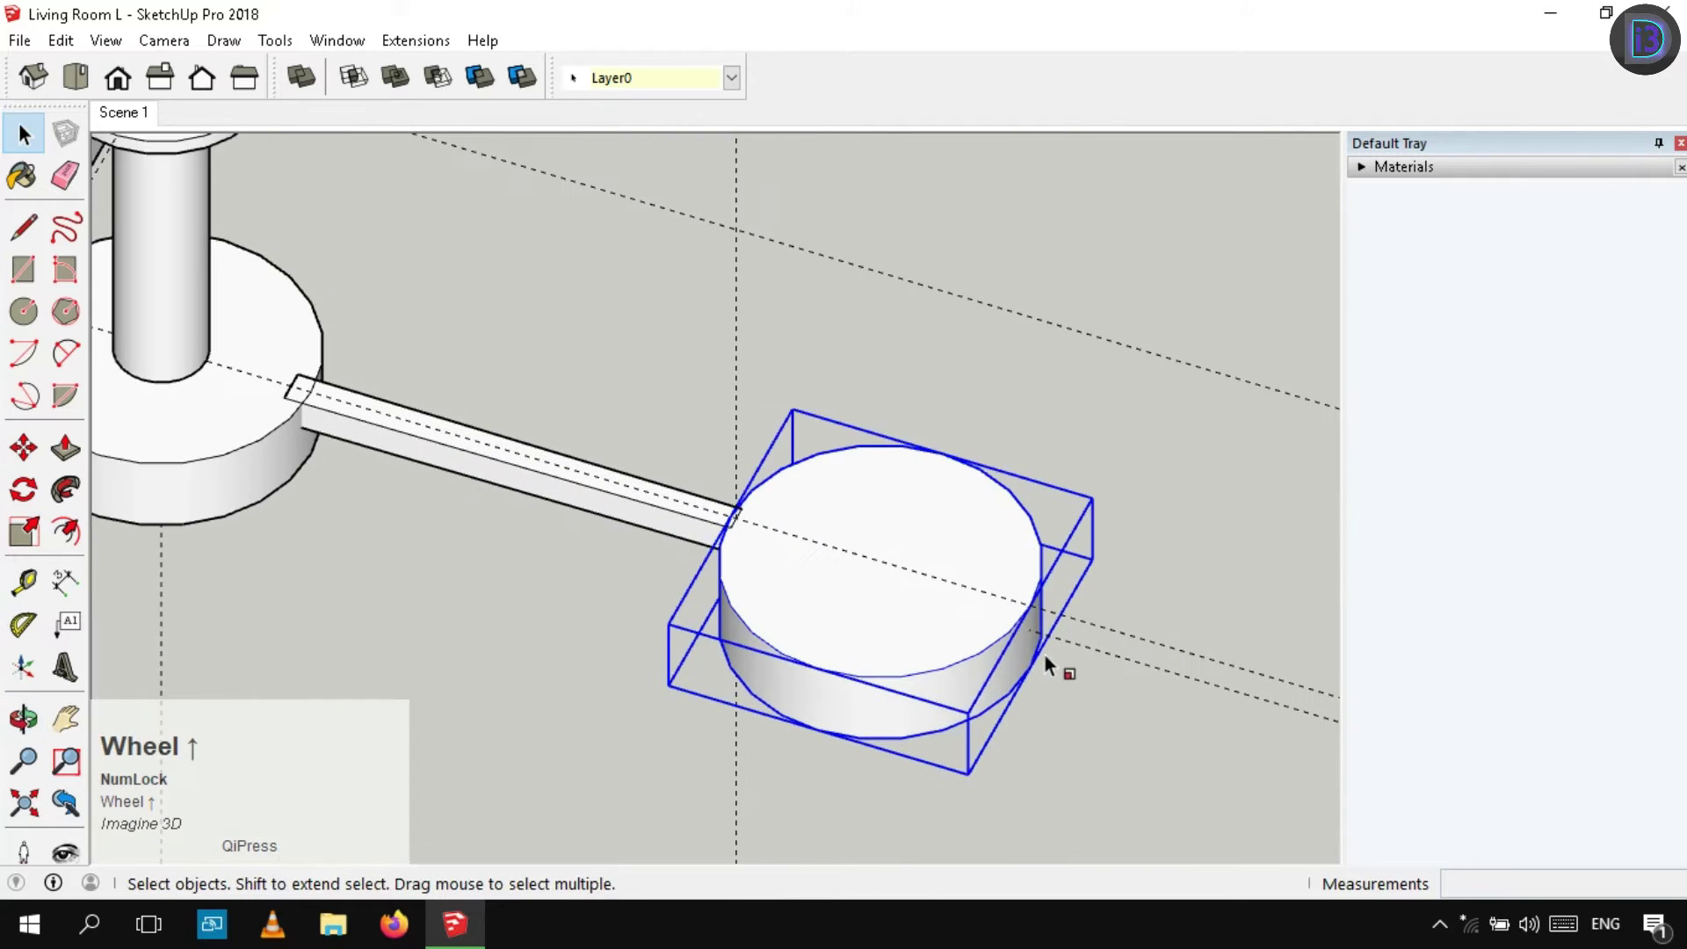
key("s")
left_click(1031, 636)
key("Return")
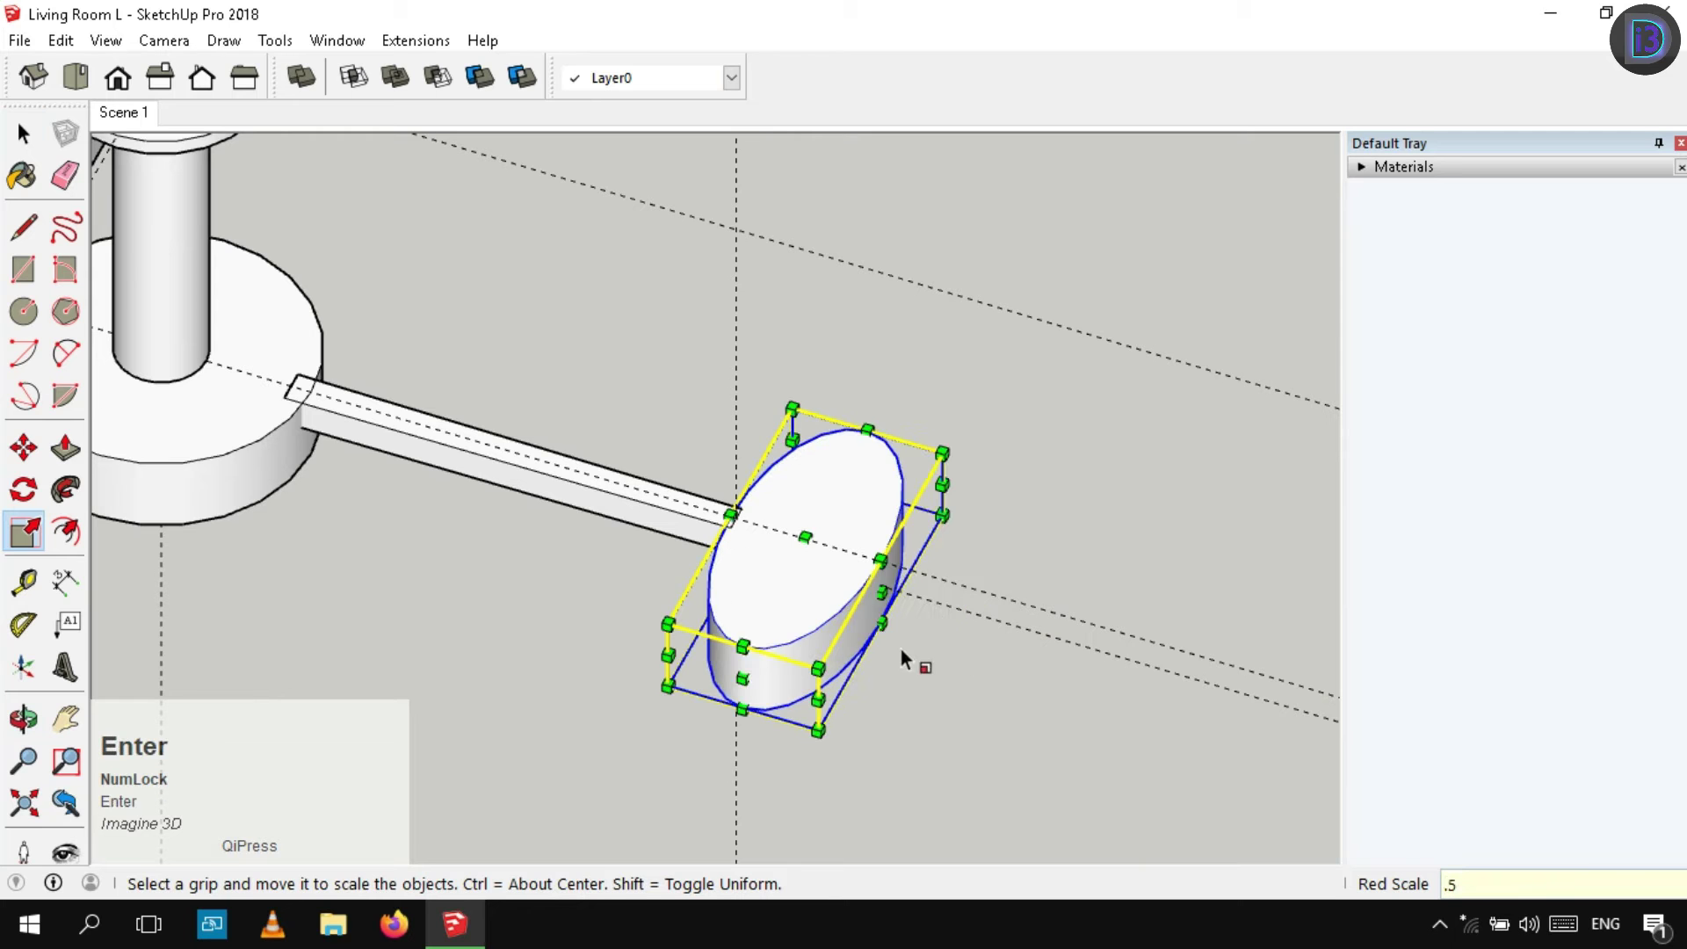
key("ctrl+z")
Scale the copied disc to 0.7 along both the red and the green axis
left_click(1030, 636)
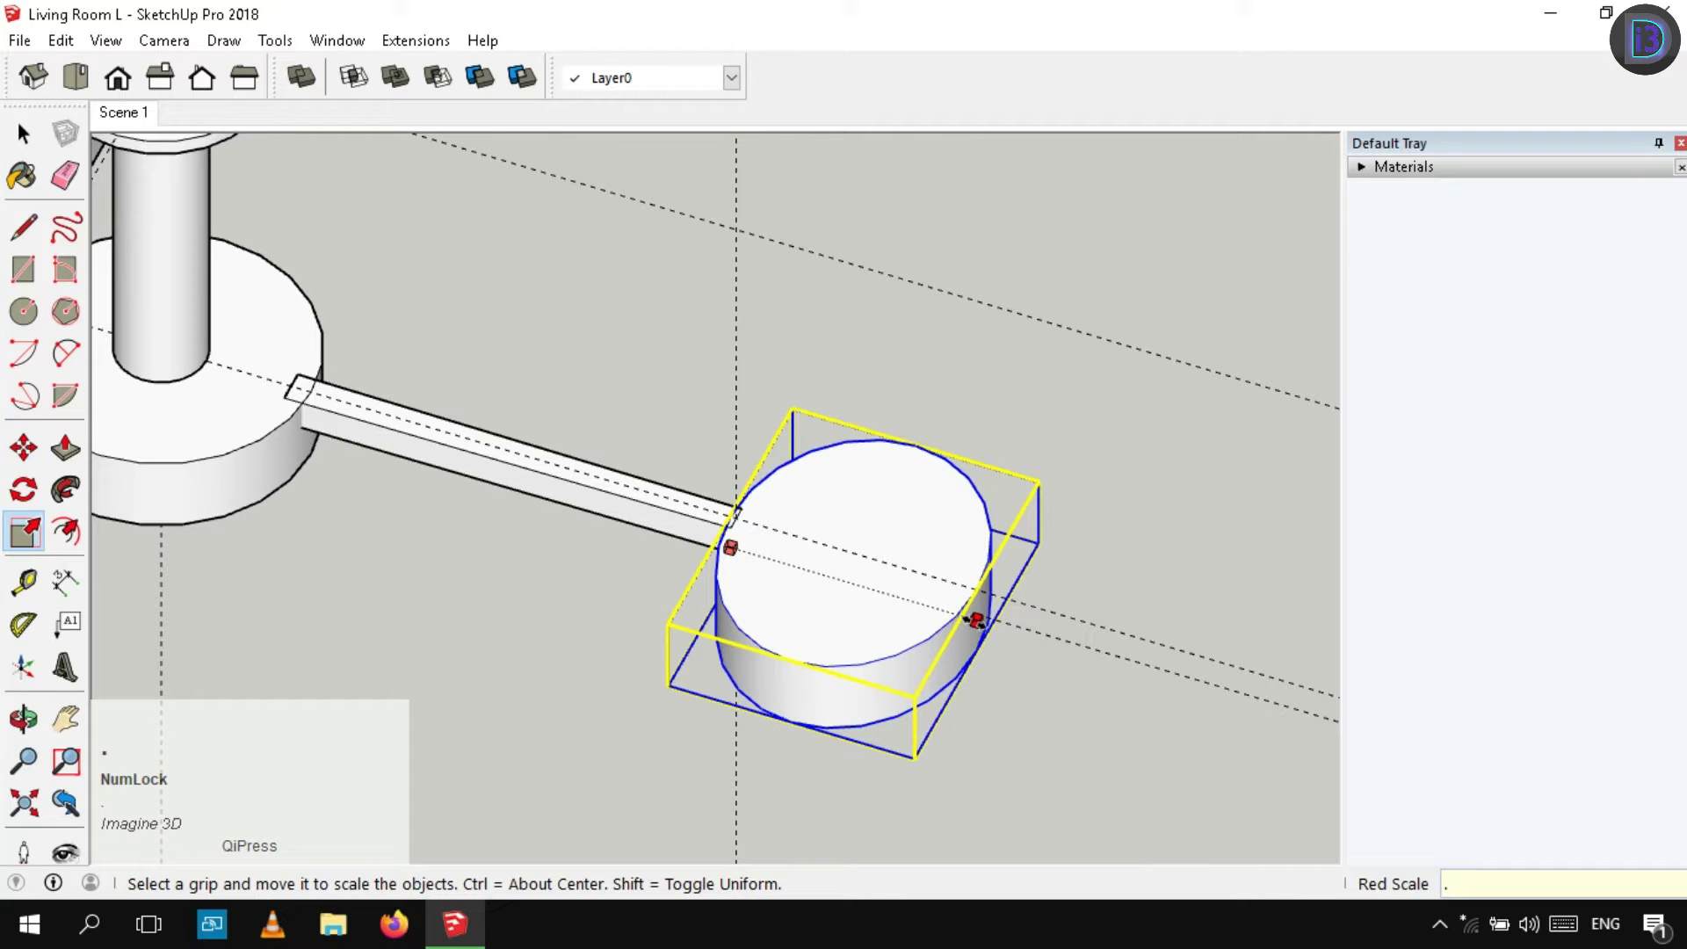
type(".7")
key("Return")
left_click(796, 648)
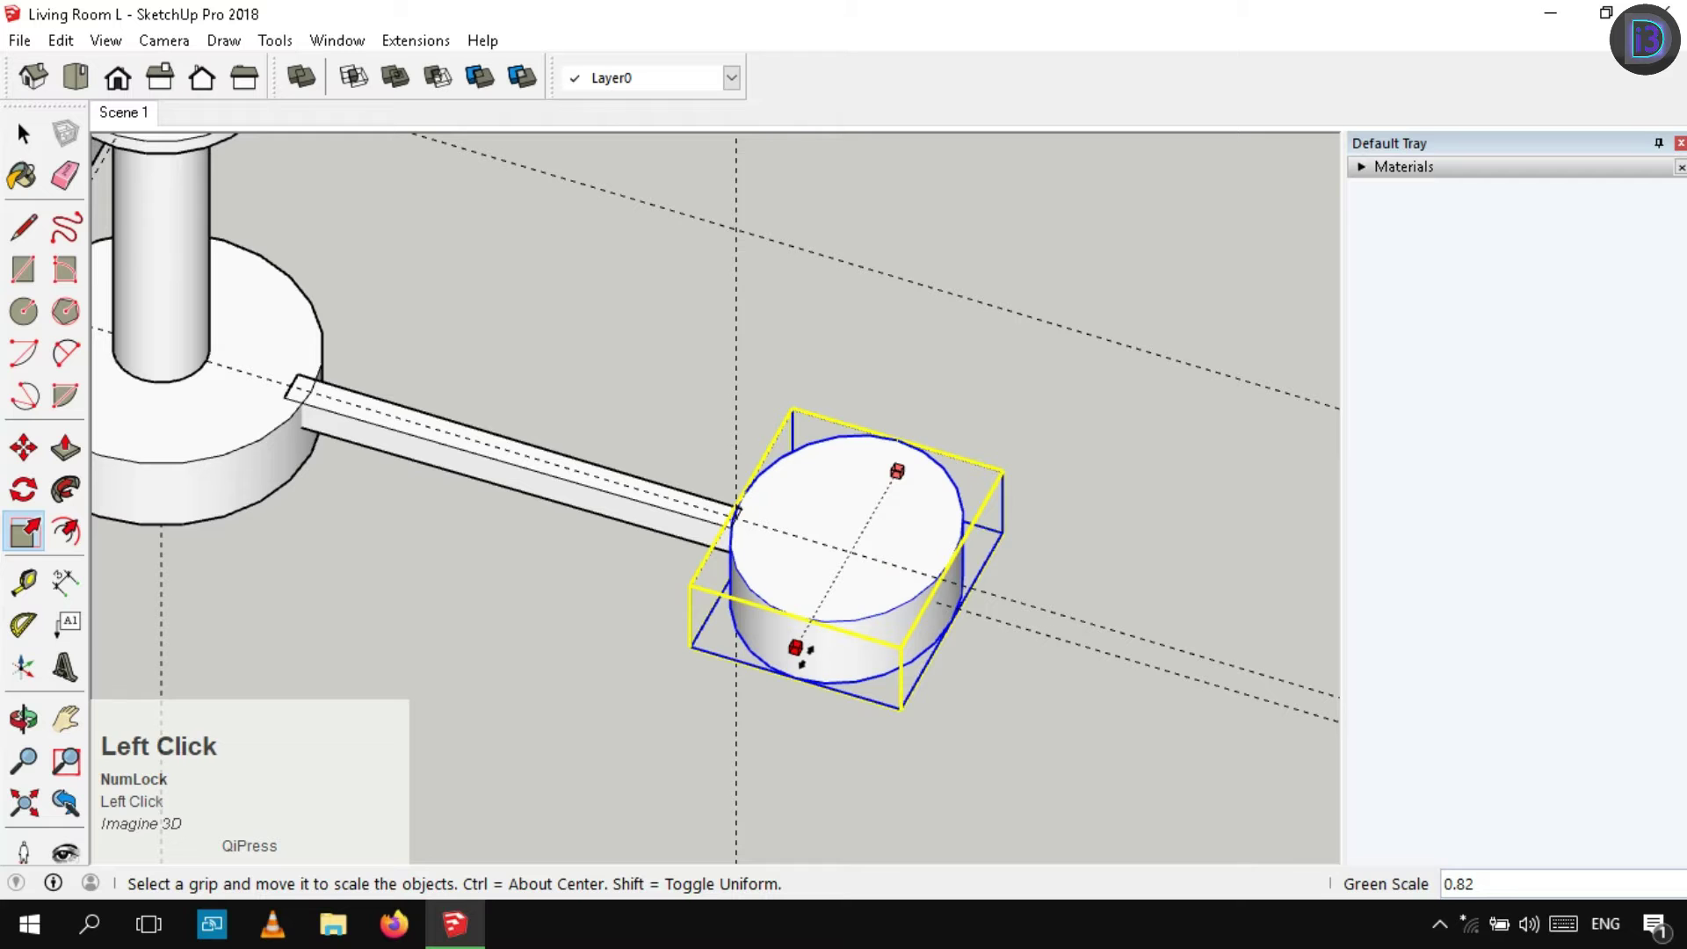
type(".7")
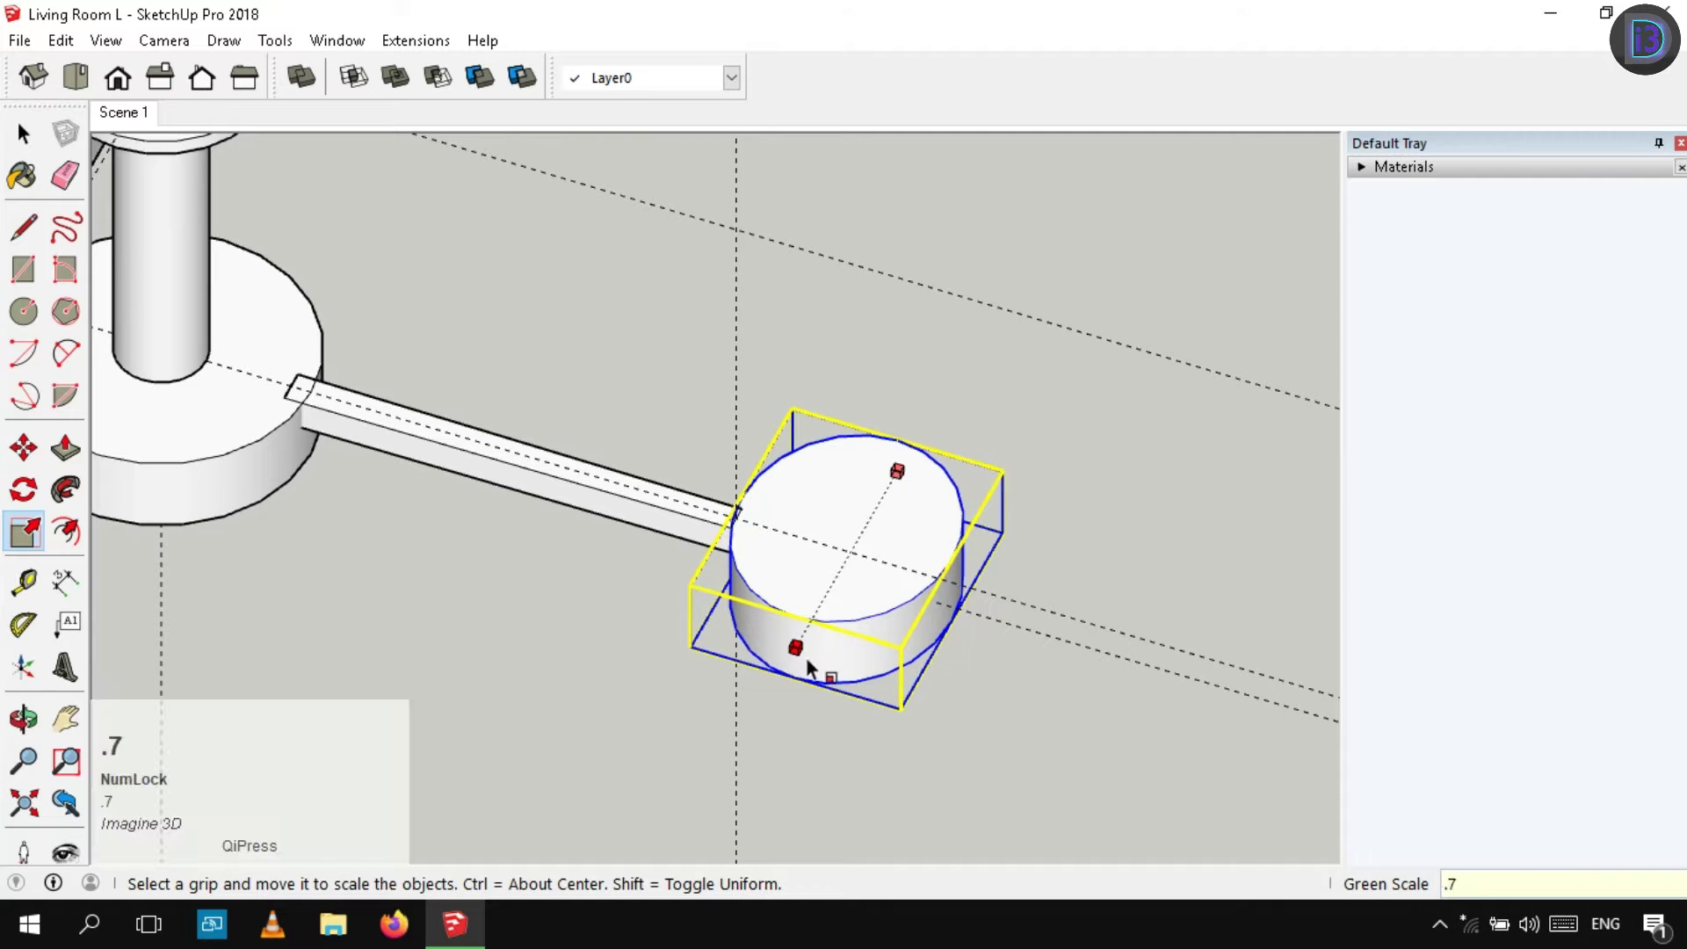
key("Return")
key("space")
Open the copied disc's group and mark the centre point of its top face
middle_click_drag(832, 531, 1016, 704)
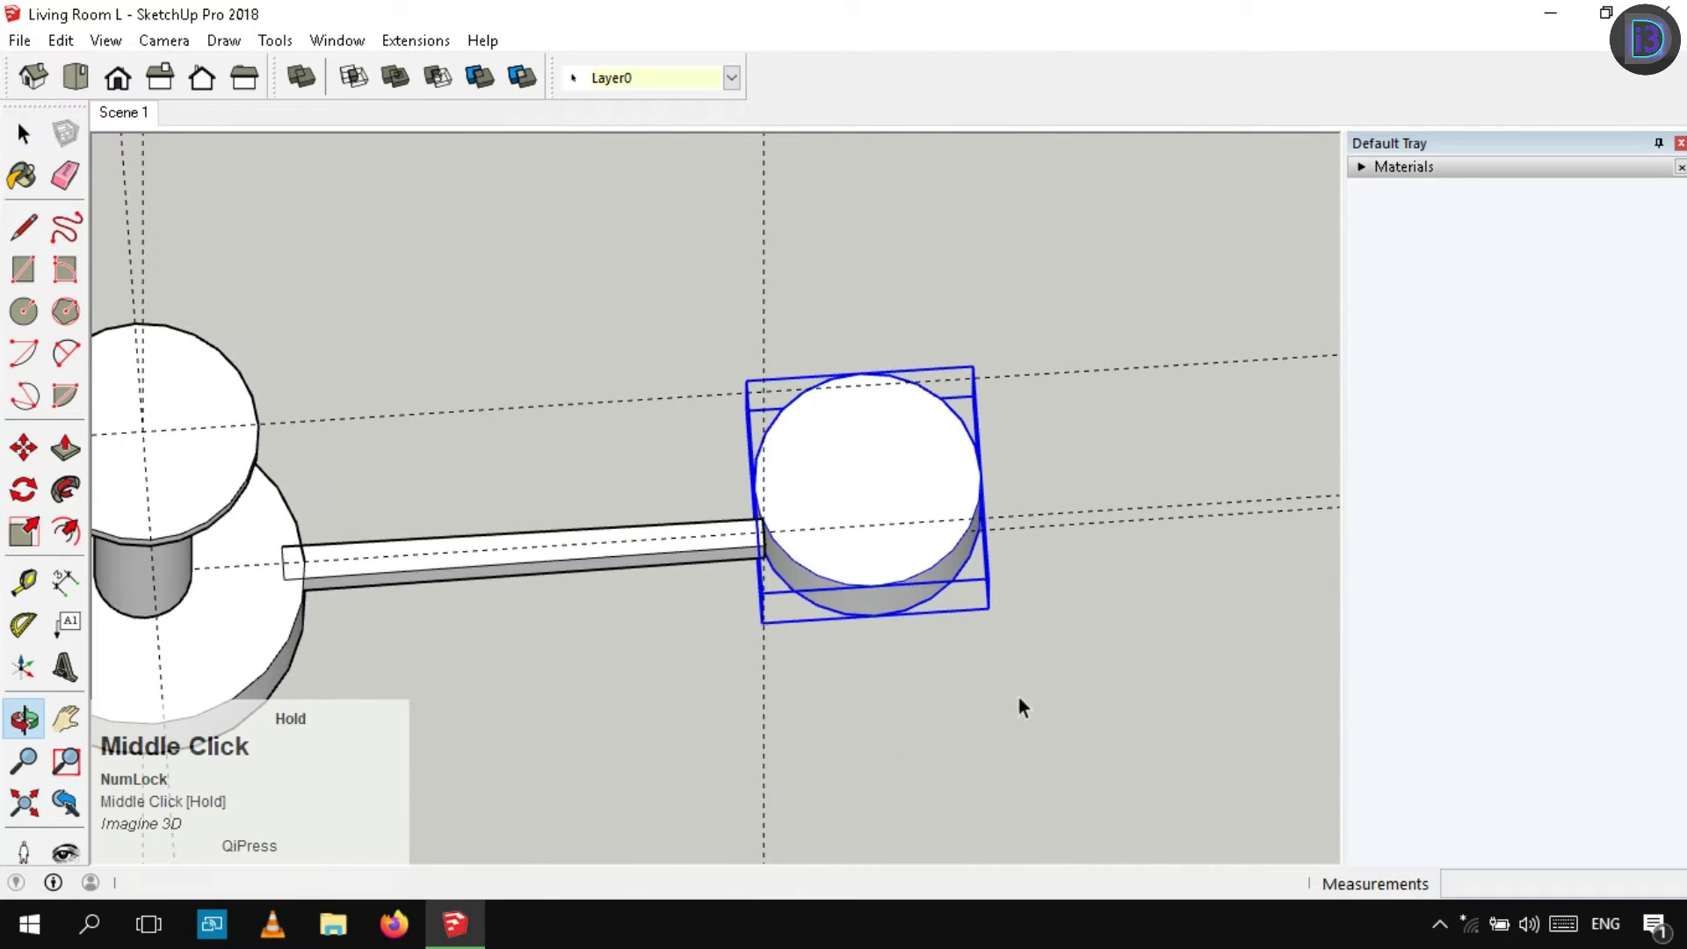
scroll(919, 500, "up", 2)
double_click(916, 471)
right_click(891, 461)
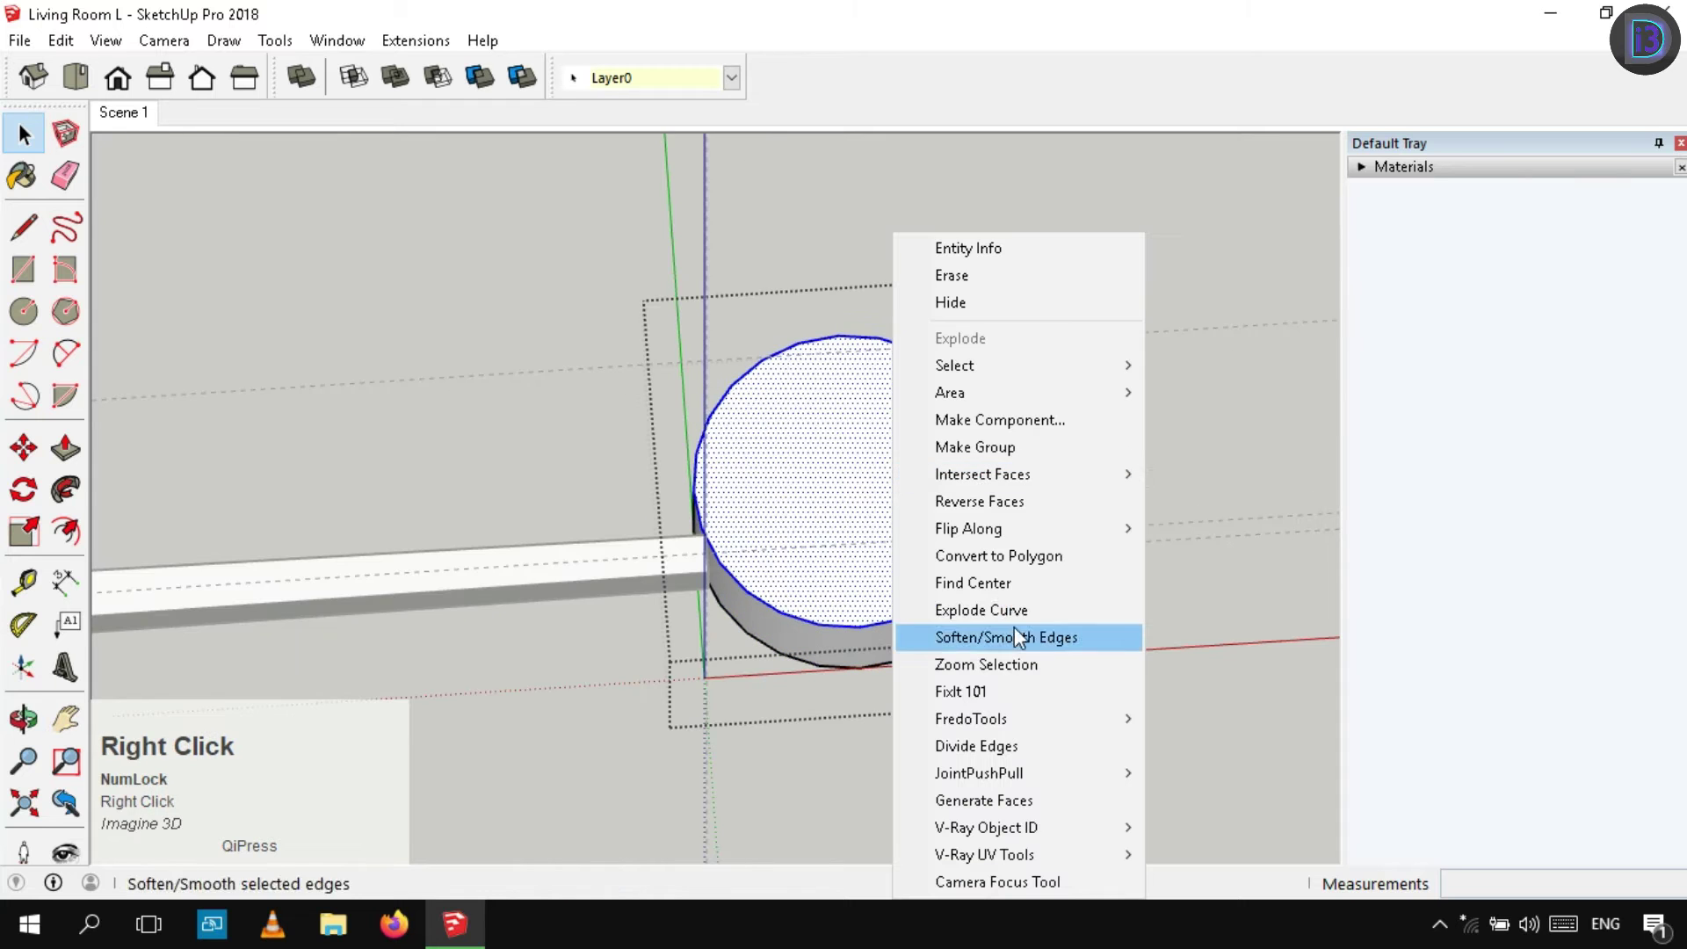
left_click(979, 599)
left_click(870, 489)
key("m")
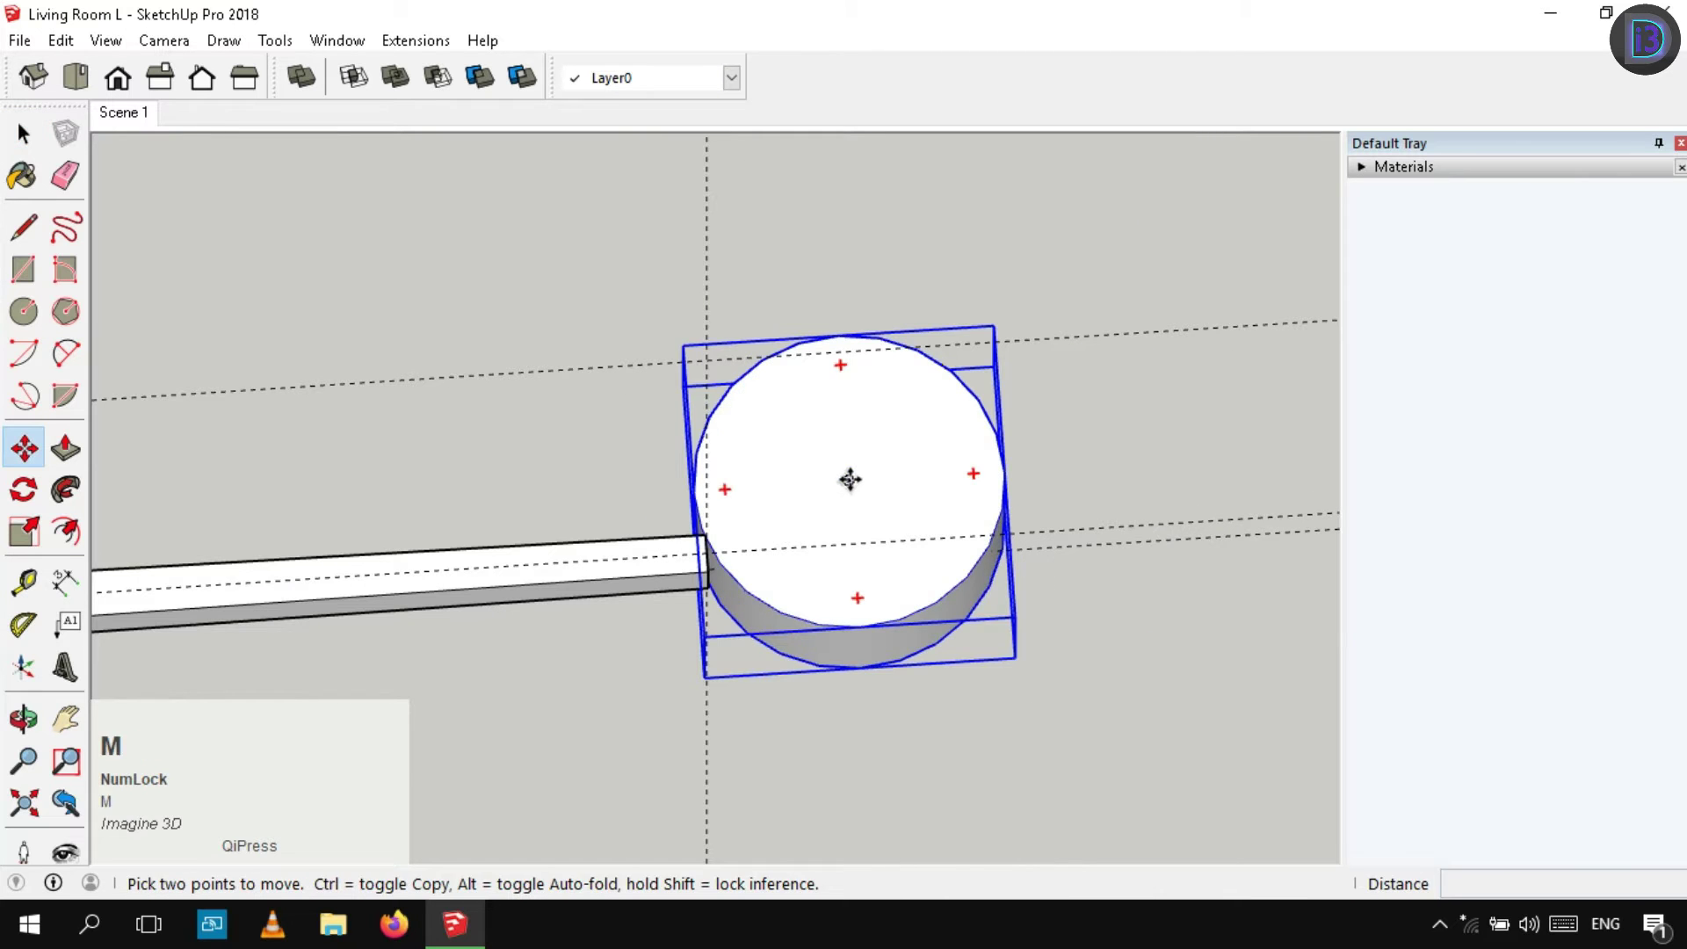
key("space")
scroll(877, 553, "down", 3)
middle_click_drag(877, 554, 841, 457)
scroll(888, 641, "up", 3)
middle_click_drag(841, 457, 839, 358)
left_click(850, 487)
double_click(867, 466)
right_click(1085, 324)
left_click(1119, 344)
left_click(844, 464)
left_click(118, 78)
scroll(914, 609, "up", 1)
middle_click_drag(914, 609, 819, 504, "shift")
scroll(975, 576, "up", 1)
middle_click_drag(971, 580, 1002, 518)
key("m")
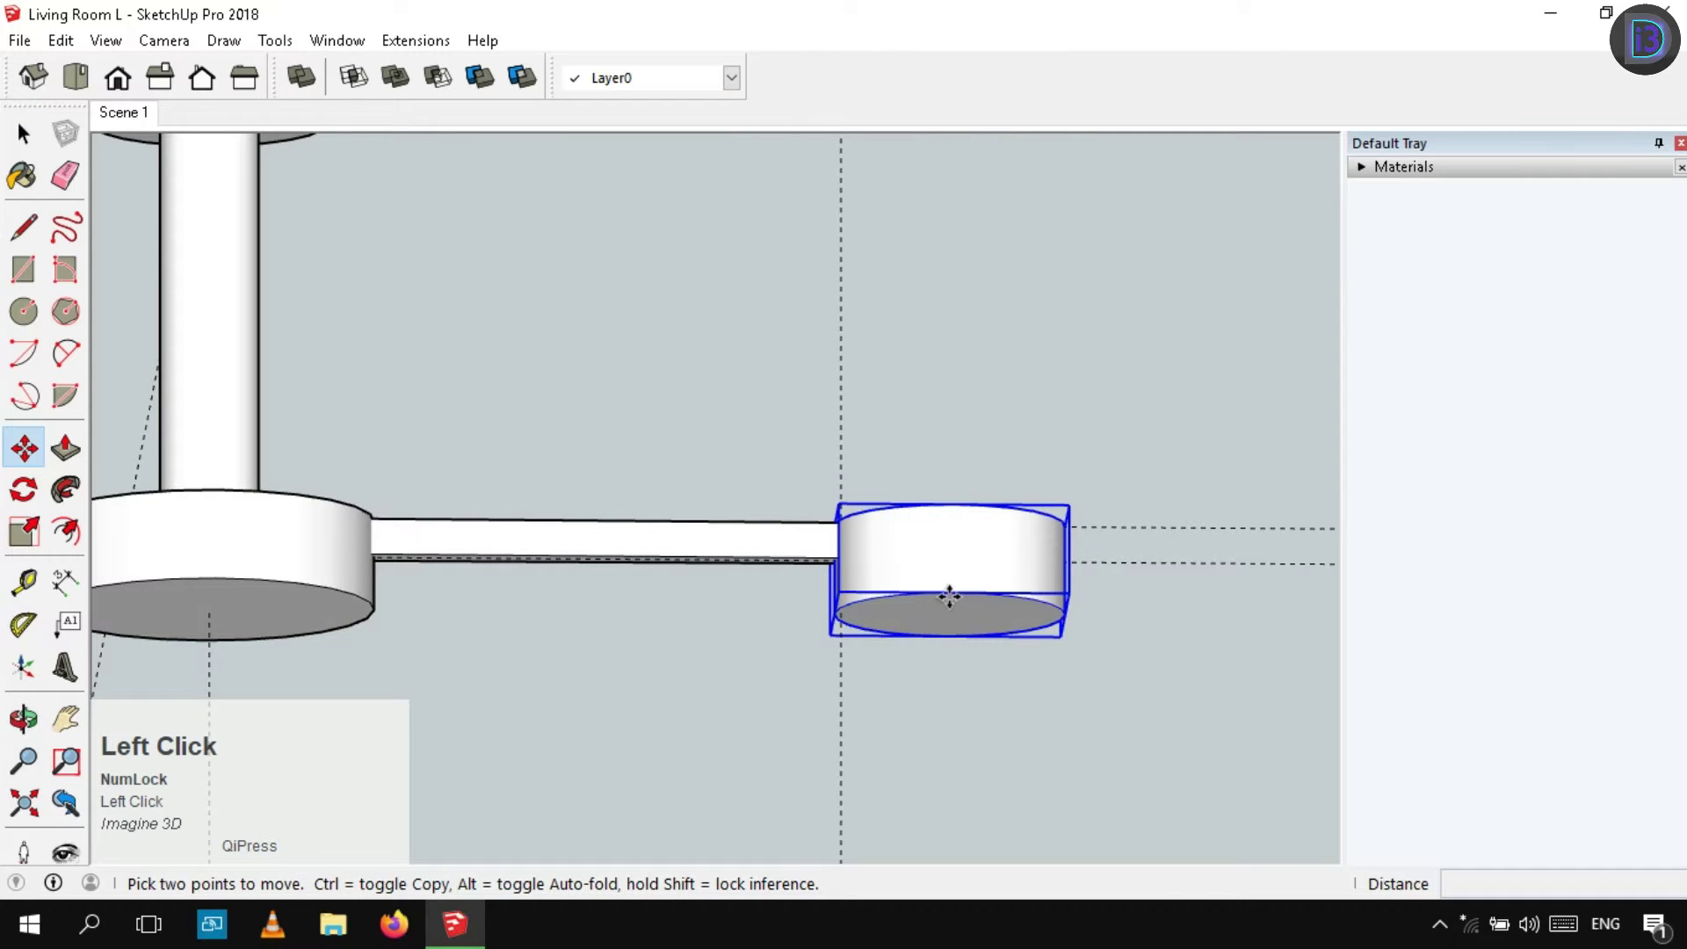
key("space")
middle_click_drag(889, 633, 934, 629)
scroll(857, 562, "up", 2)
left_click(116, 87)
scroll(888, 479, "down", 4)
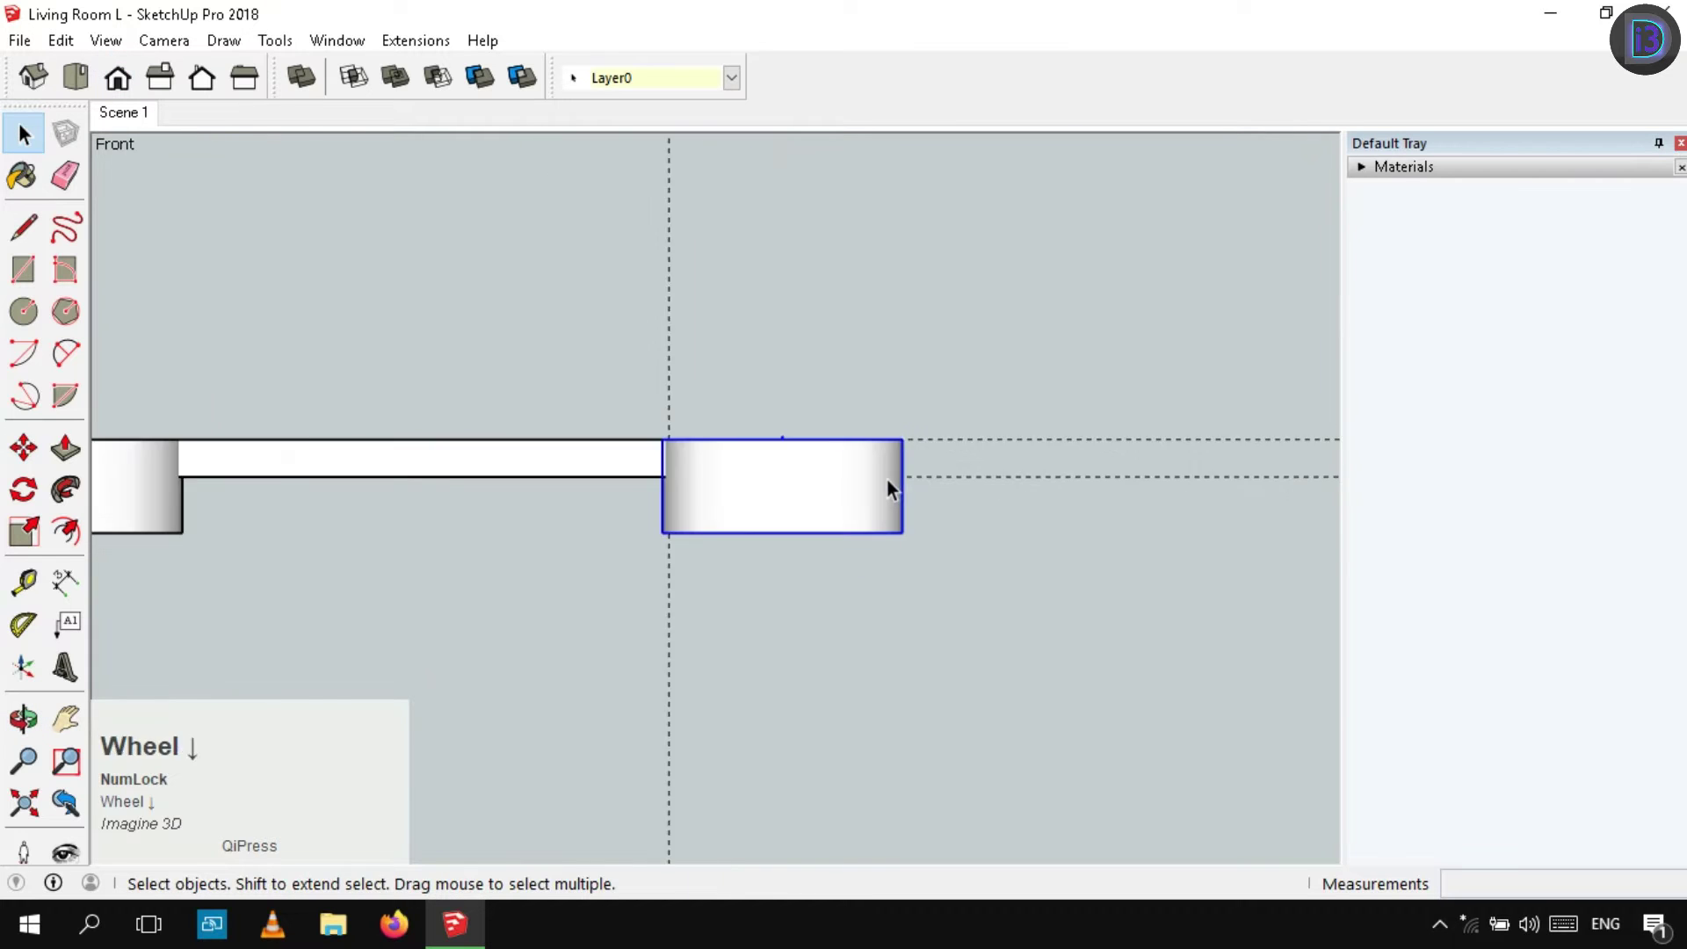
scroll(883, 483, "up", 1)
key("m")
left_click(911, 474)
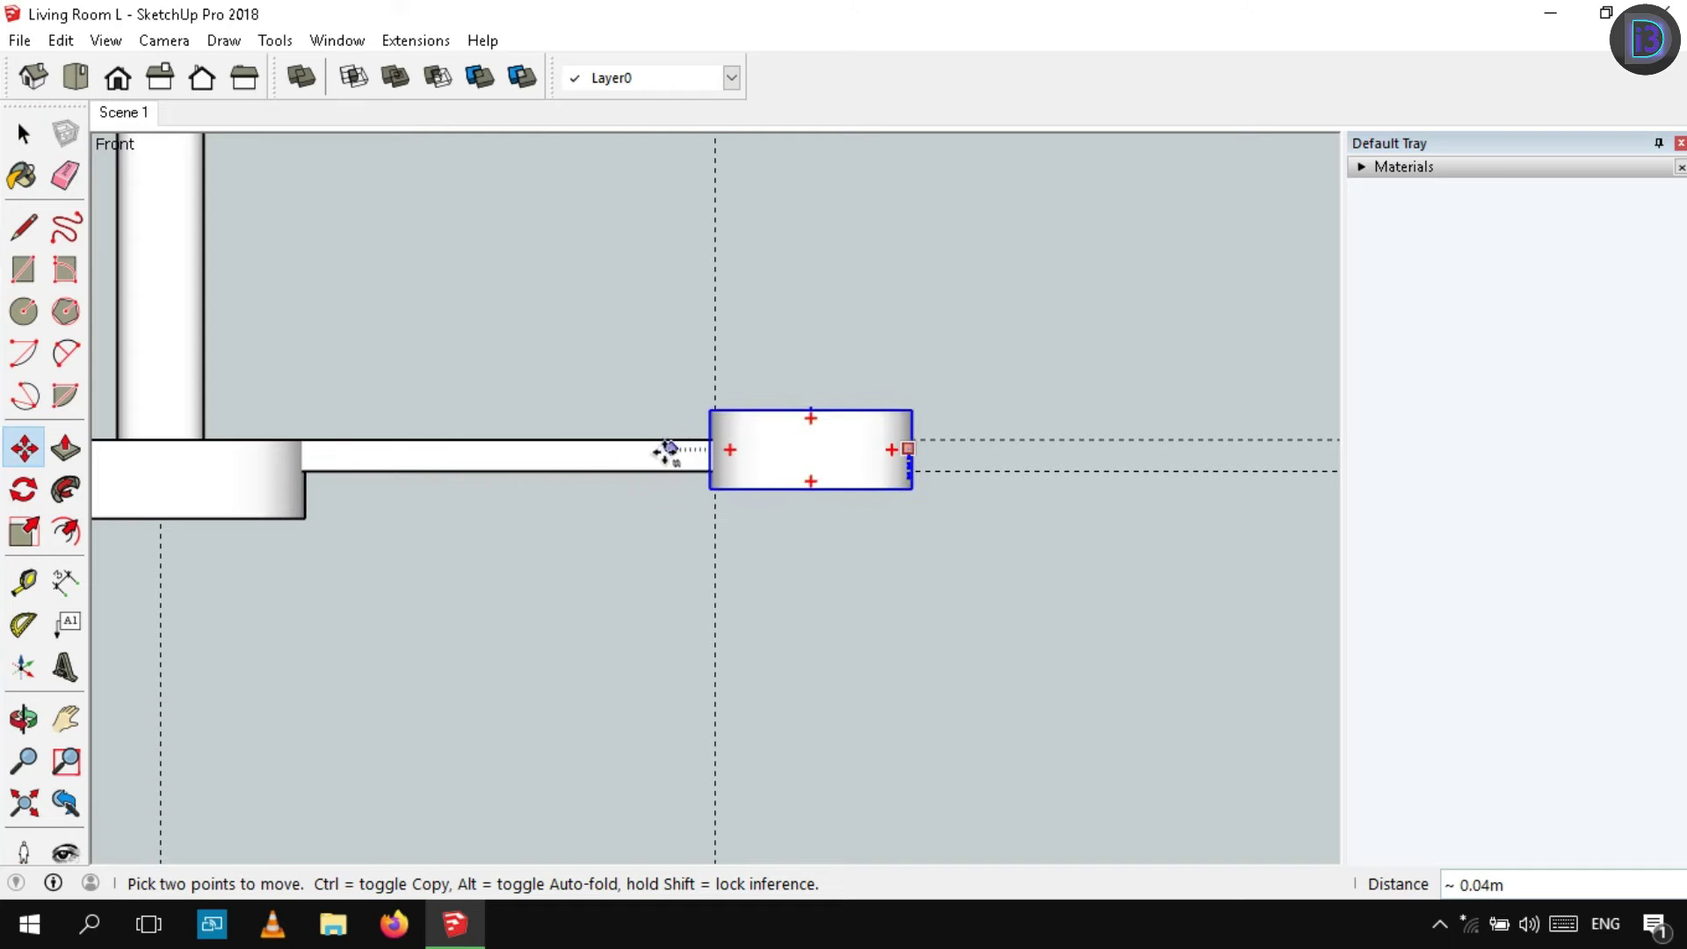
key("space")
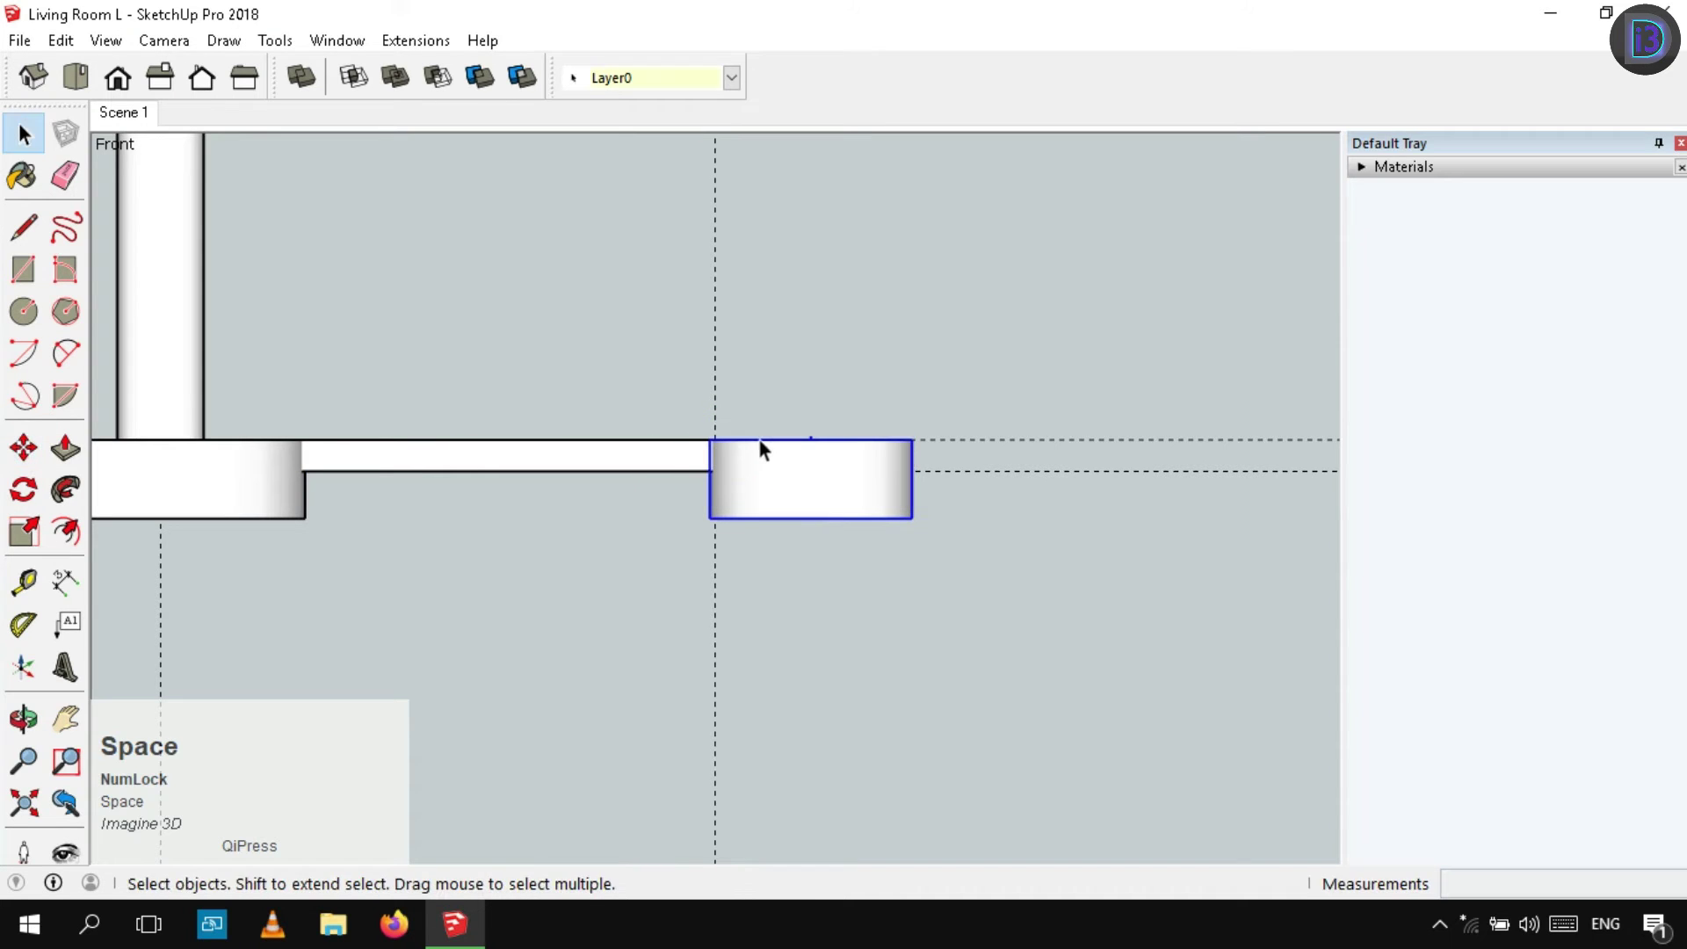
key("m")
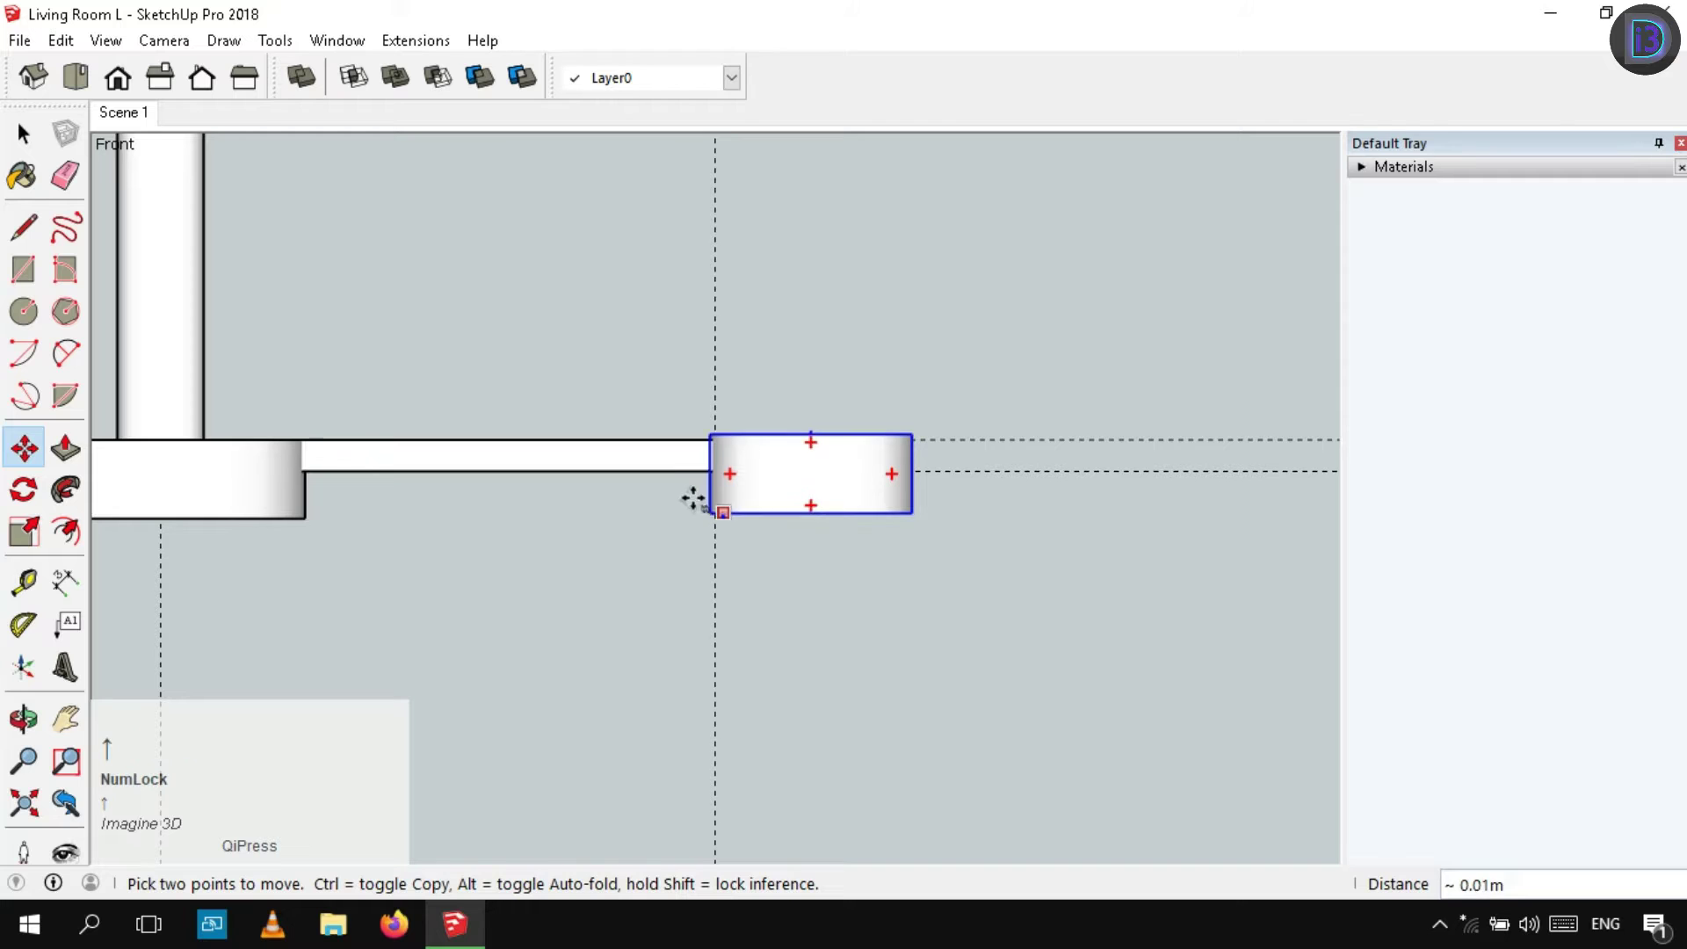
scroll(312, 477, "up", 2)
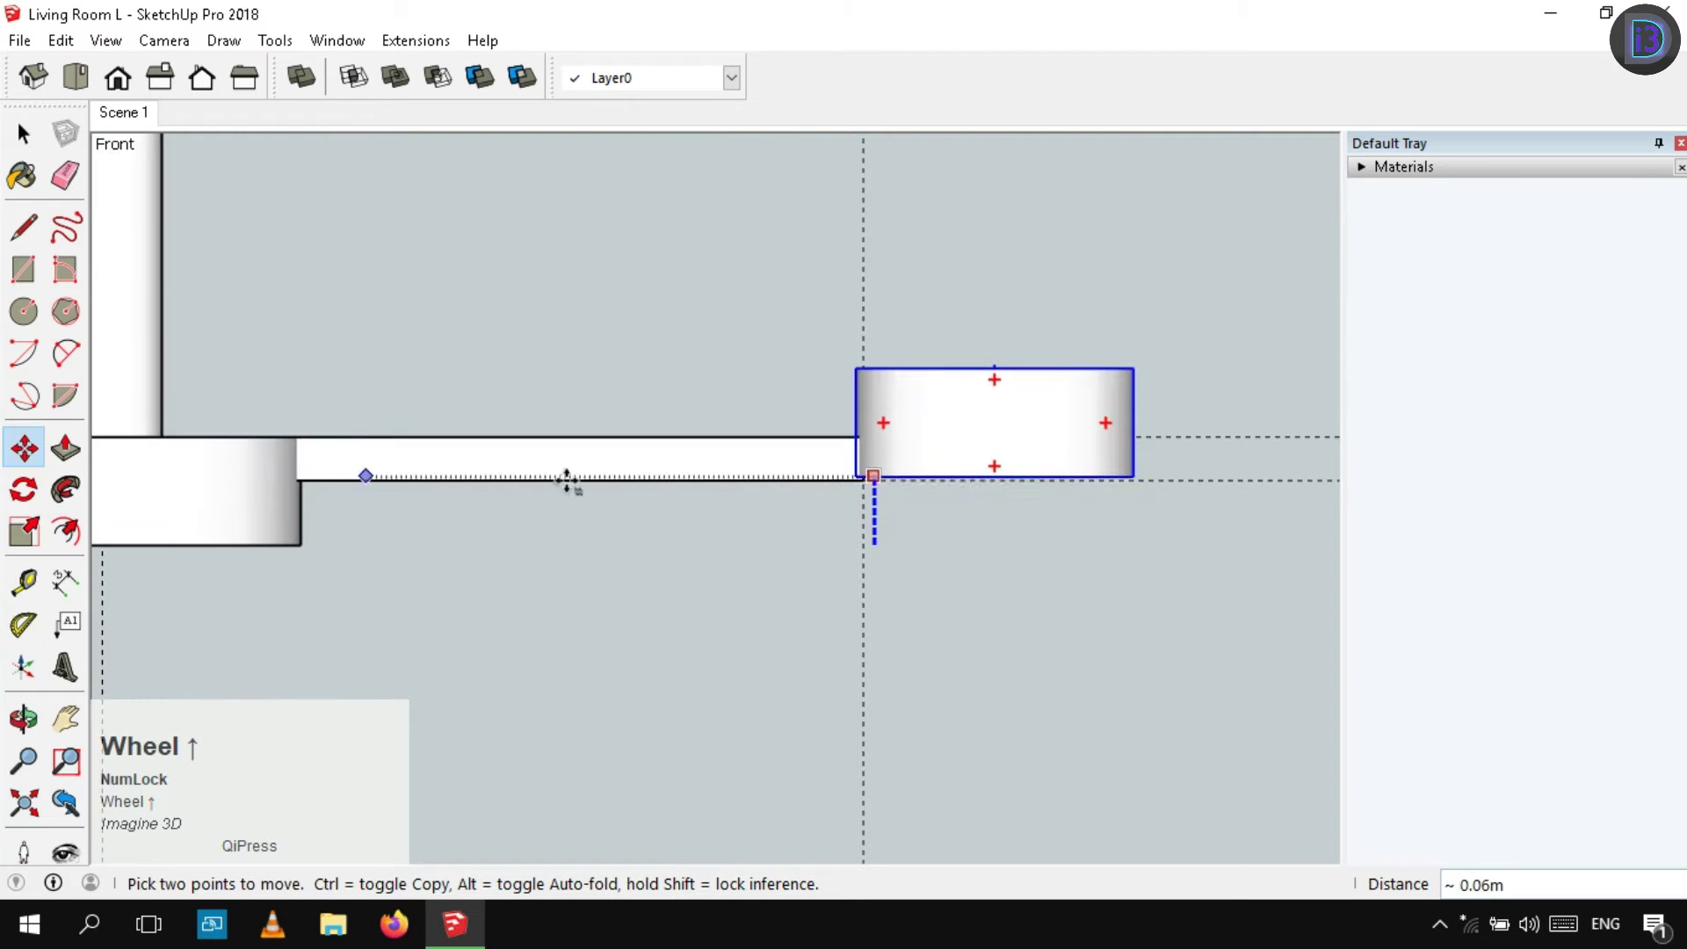
key("space")
Raise the end disc along the blue axis in two moves of 20 mm and 10 mm, working in front view
middle_click_drag(930, 527, 920, 446)
left_click(118, 78)
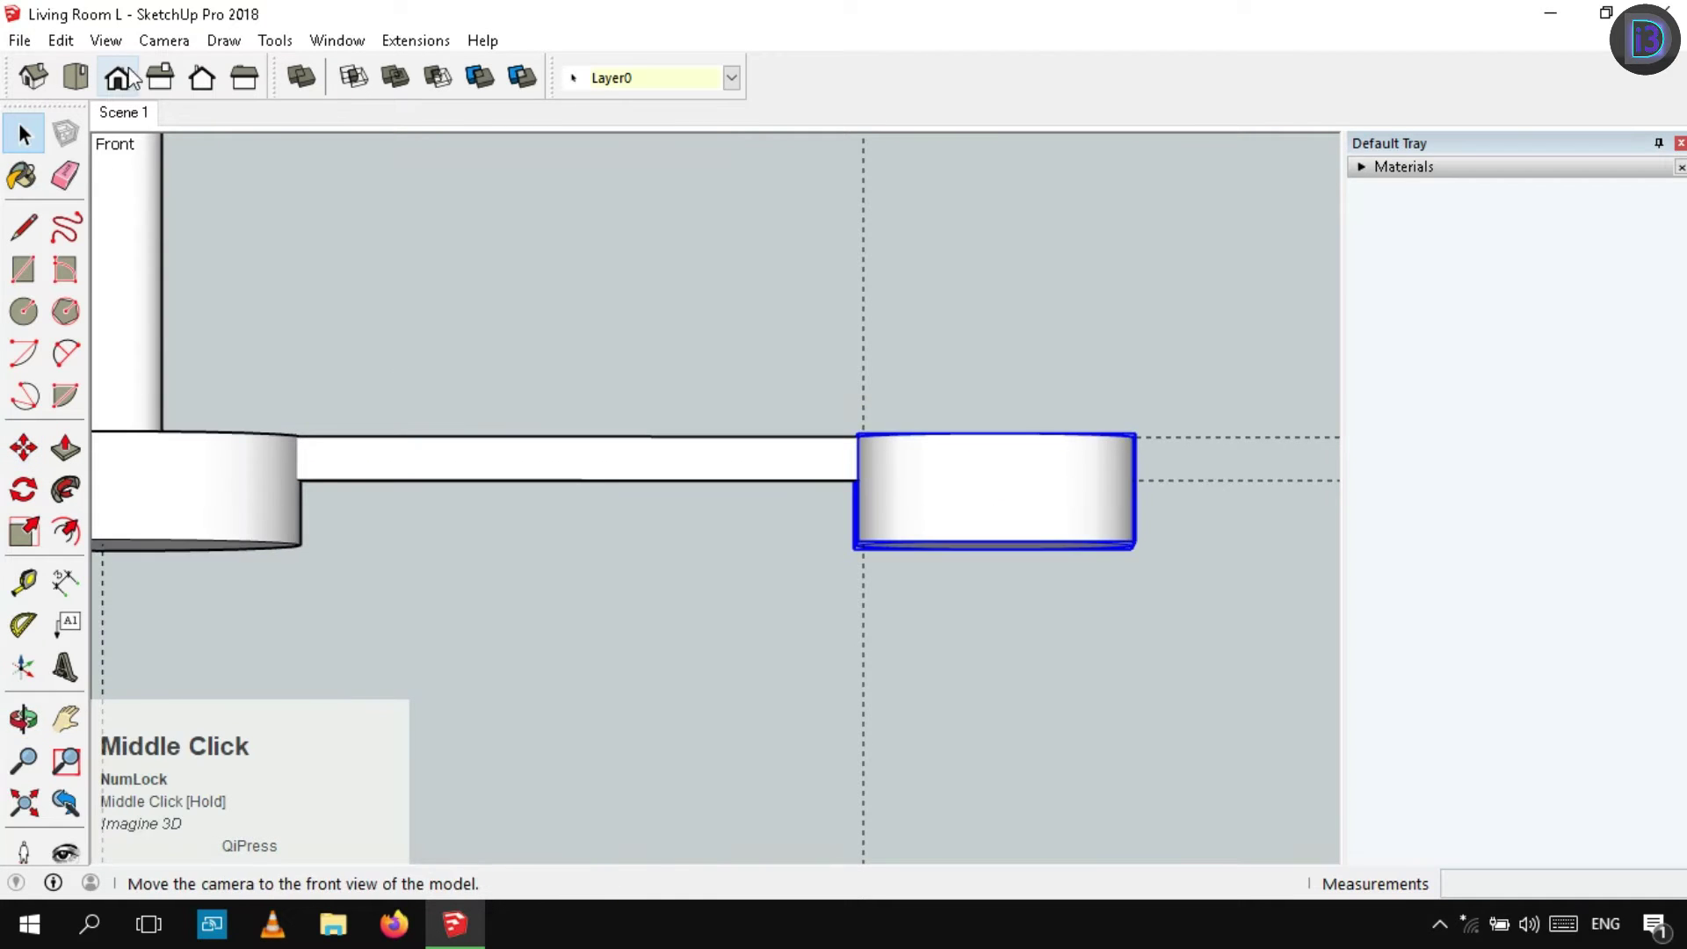
key("m")
left_click(1078, 396)
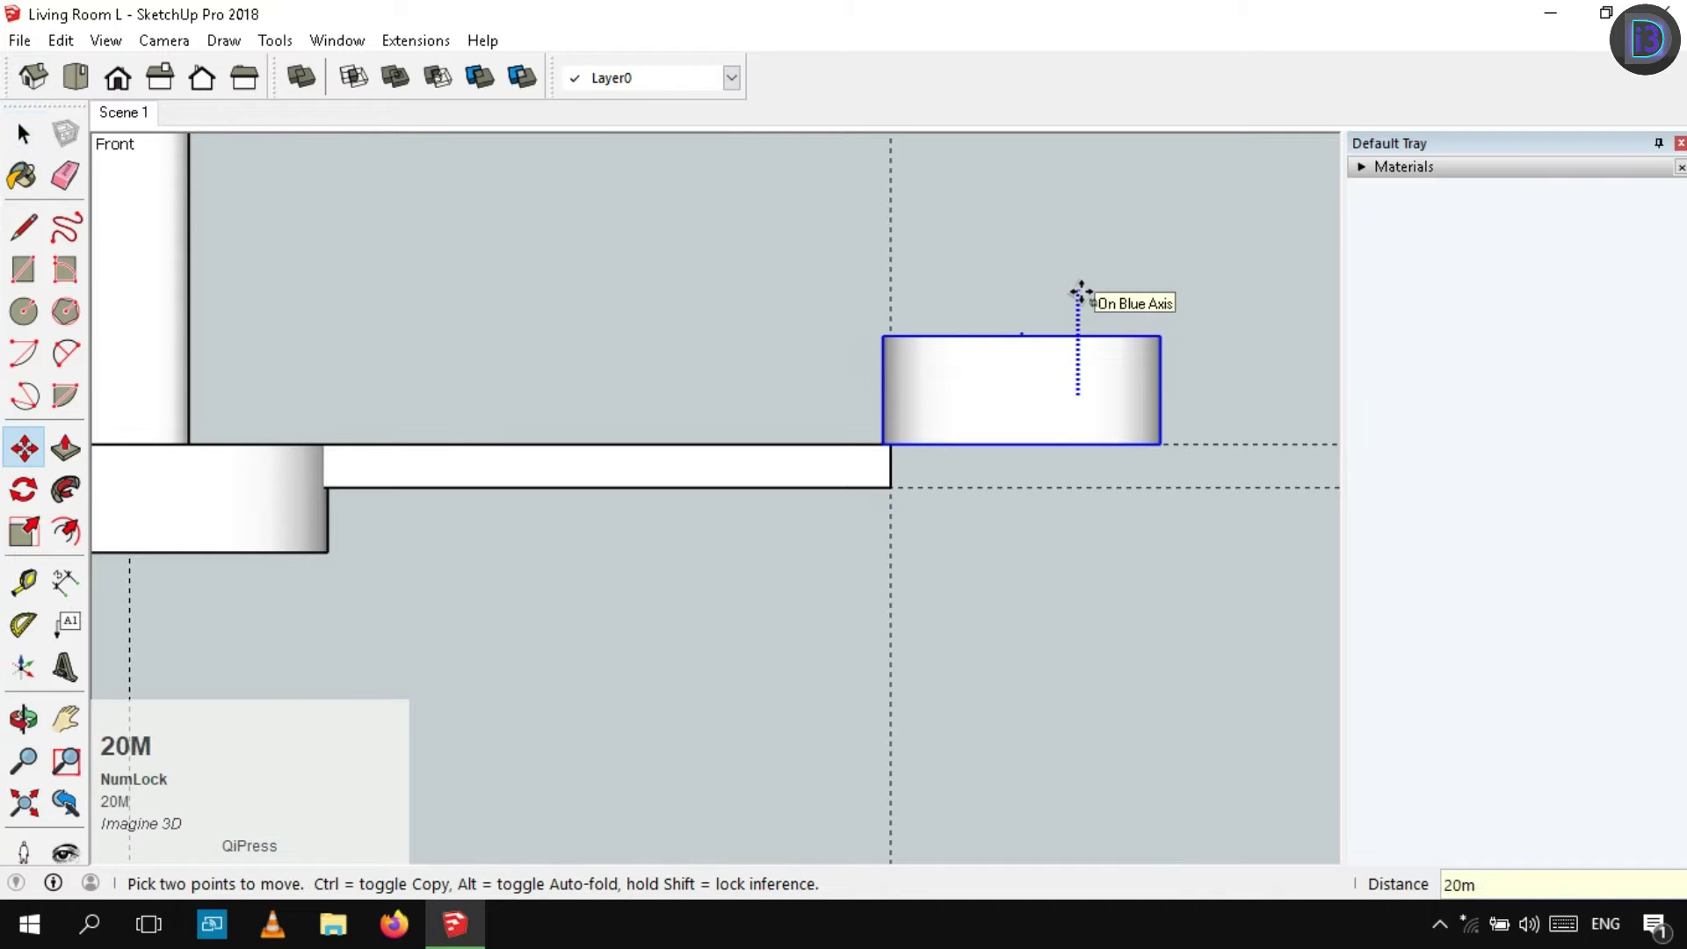
key("space")
key("m")
left_click(1087, 371)
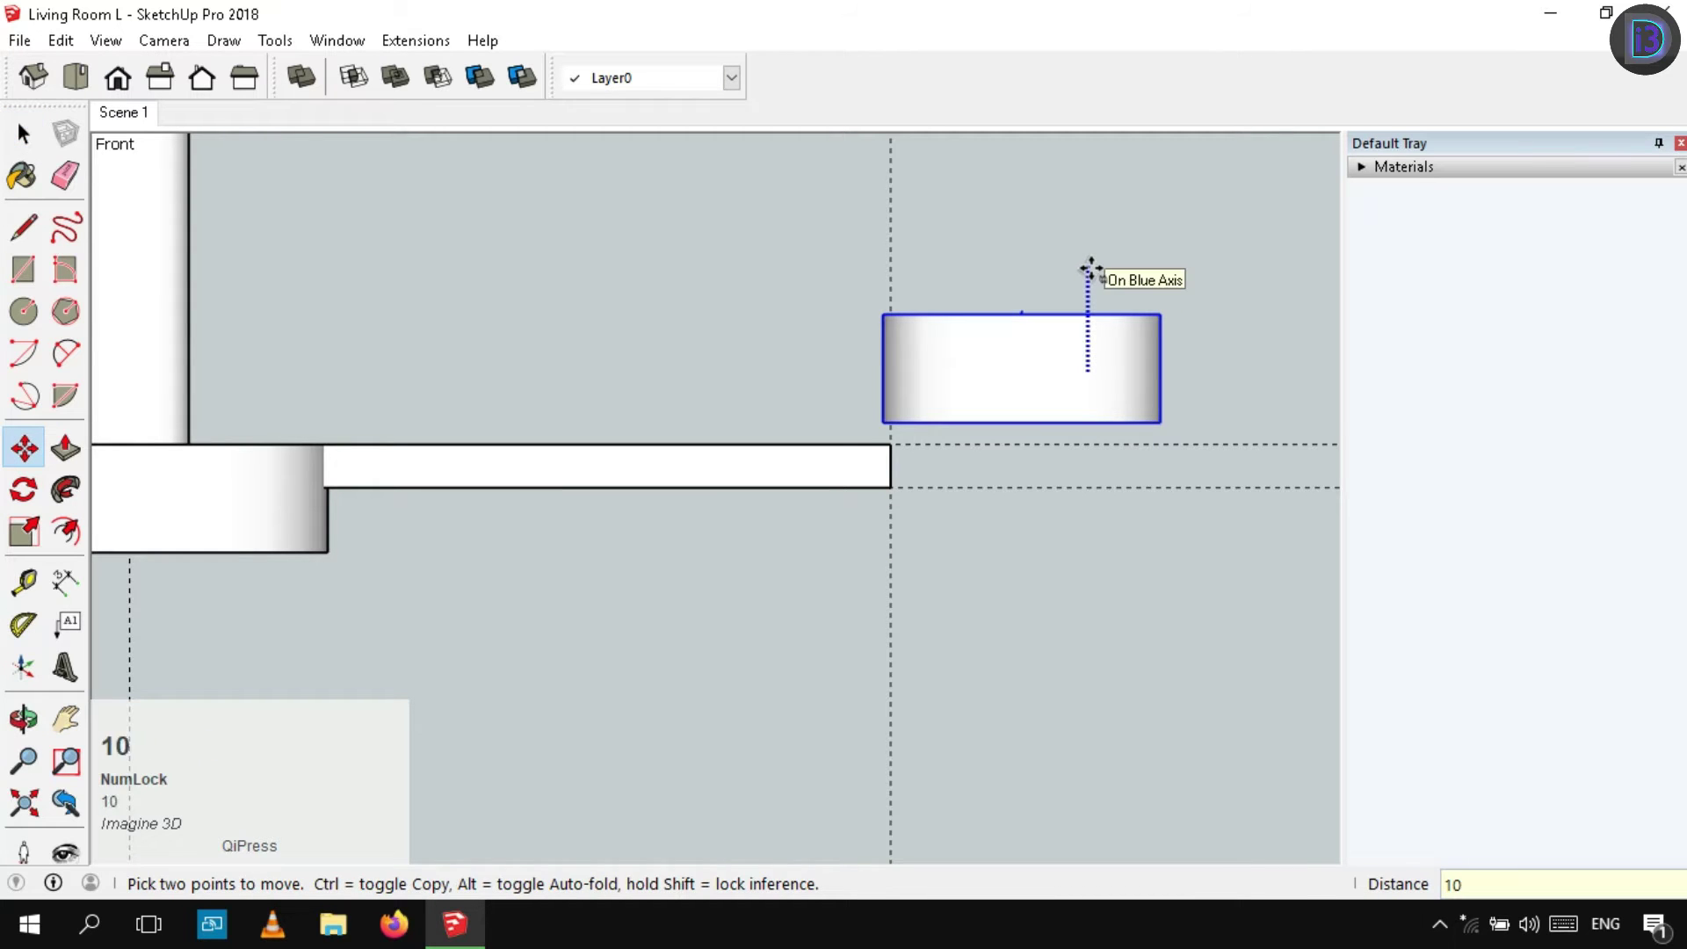
key("space")
Select the arm together with the end disc and move both down along the blue axis
scroll(844, 422, "down", 5)
left_click(409, 479)
scroll(409, 479, "up", 2)
middle_click_drag(696, 409, 697, 389, "shift")
left_click(747, 406)
key("m")
left_click(822, 452)
key("space")
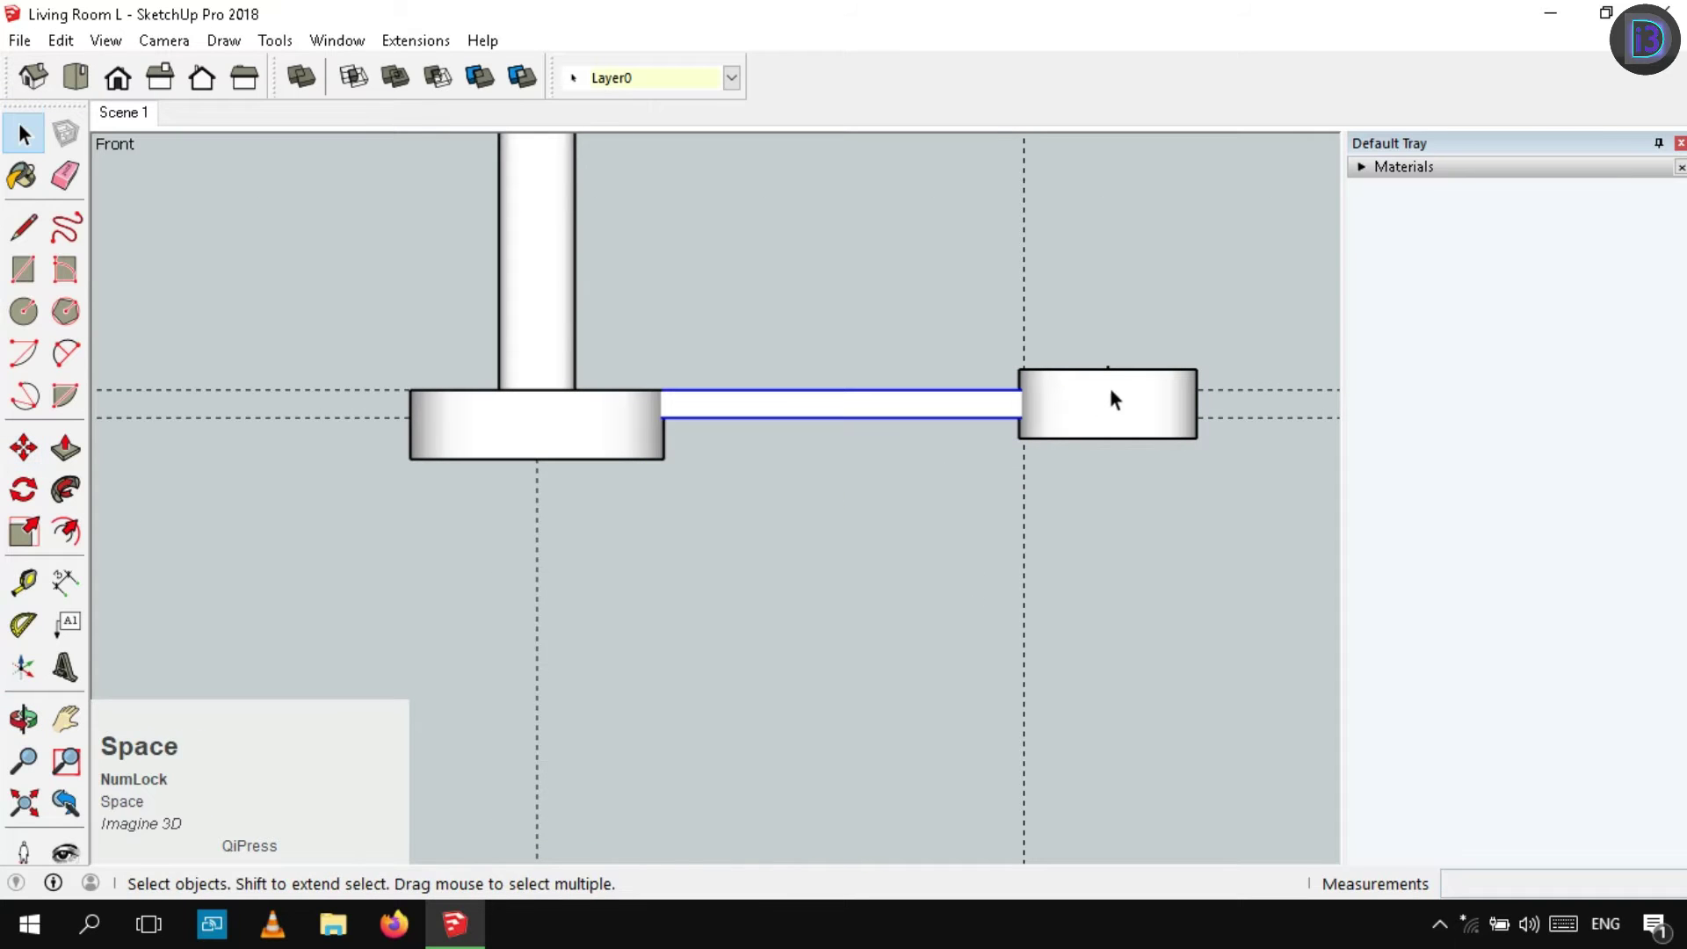
key("m")
left_click(911, 456)
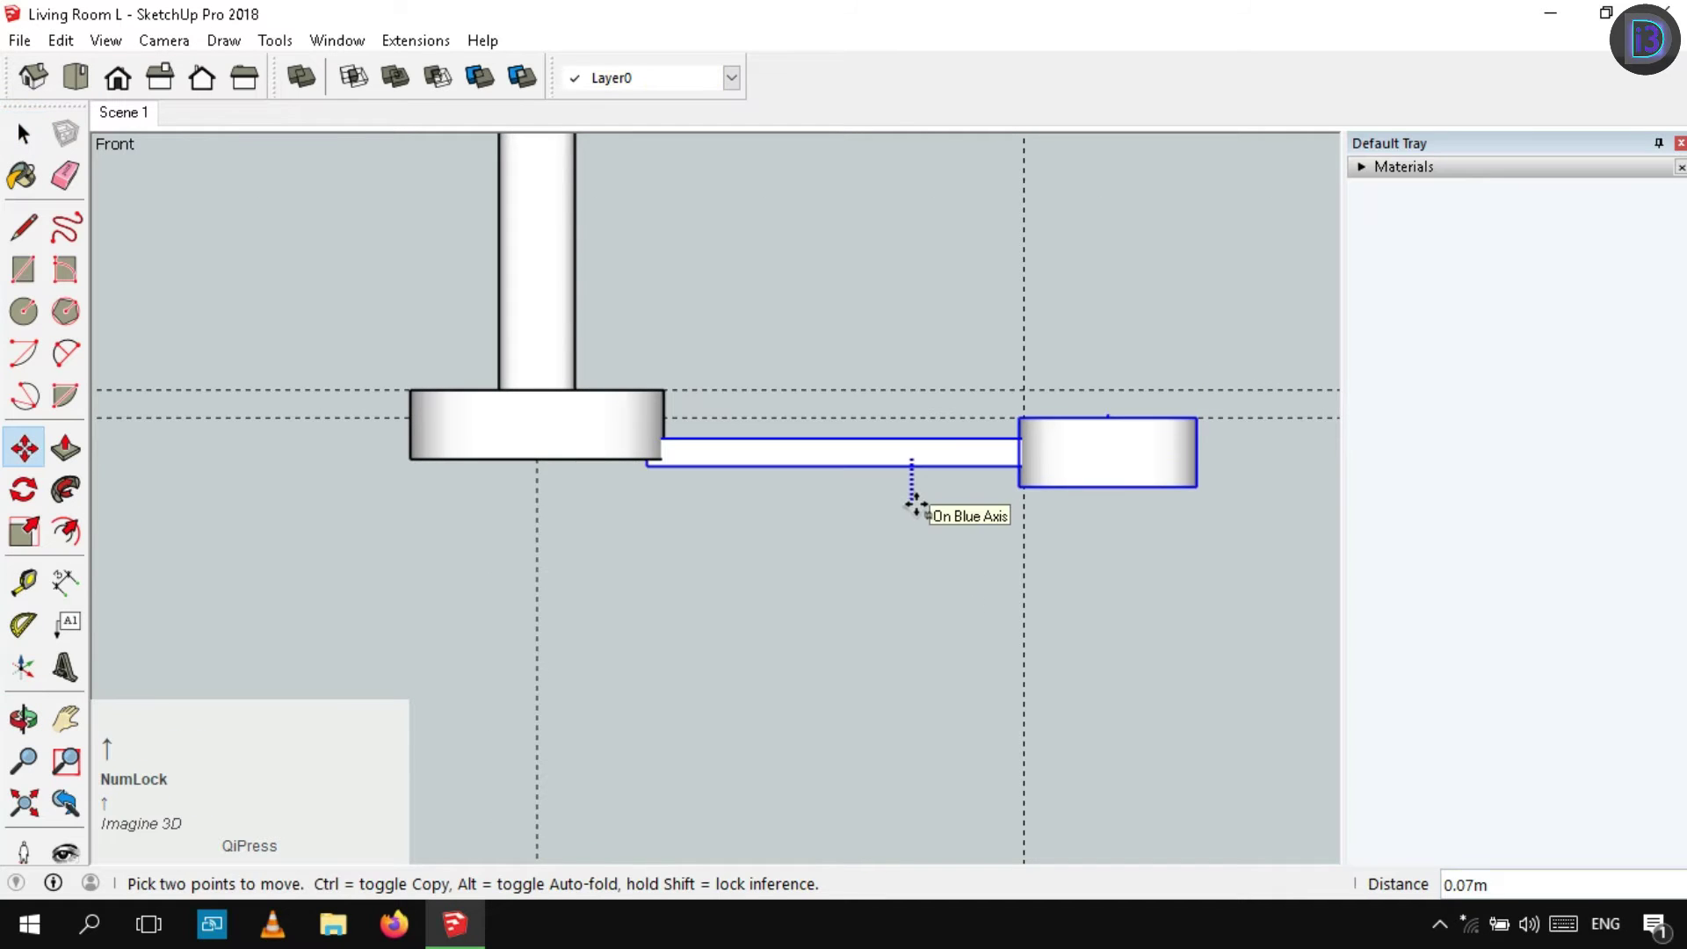
key("space")
Move the arm and end disc up 10 mm along the blue axis, aligning the disc with the hub
key("m")
left_click(916, 504)
type("10mm")
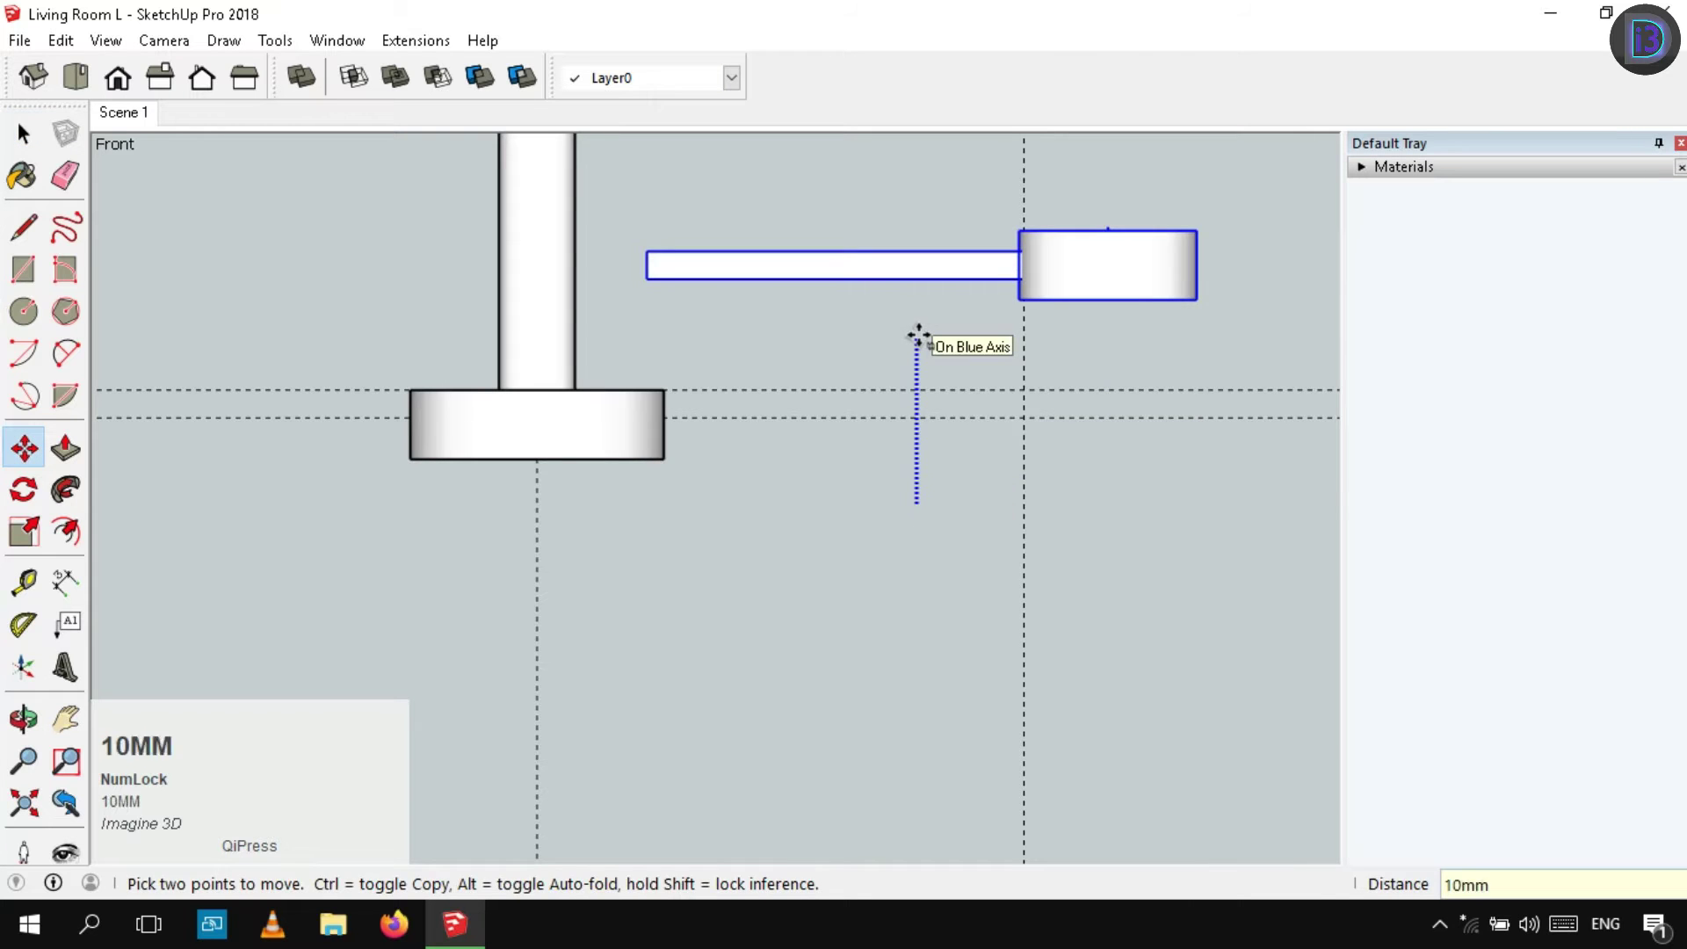
key("space")
mouse_move(885, 421)
middle_mouse_down("shift")
mouse_move(1096, 290)
mouse_move(862, 414)
middle_mouse_up("shift")
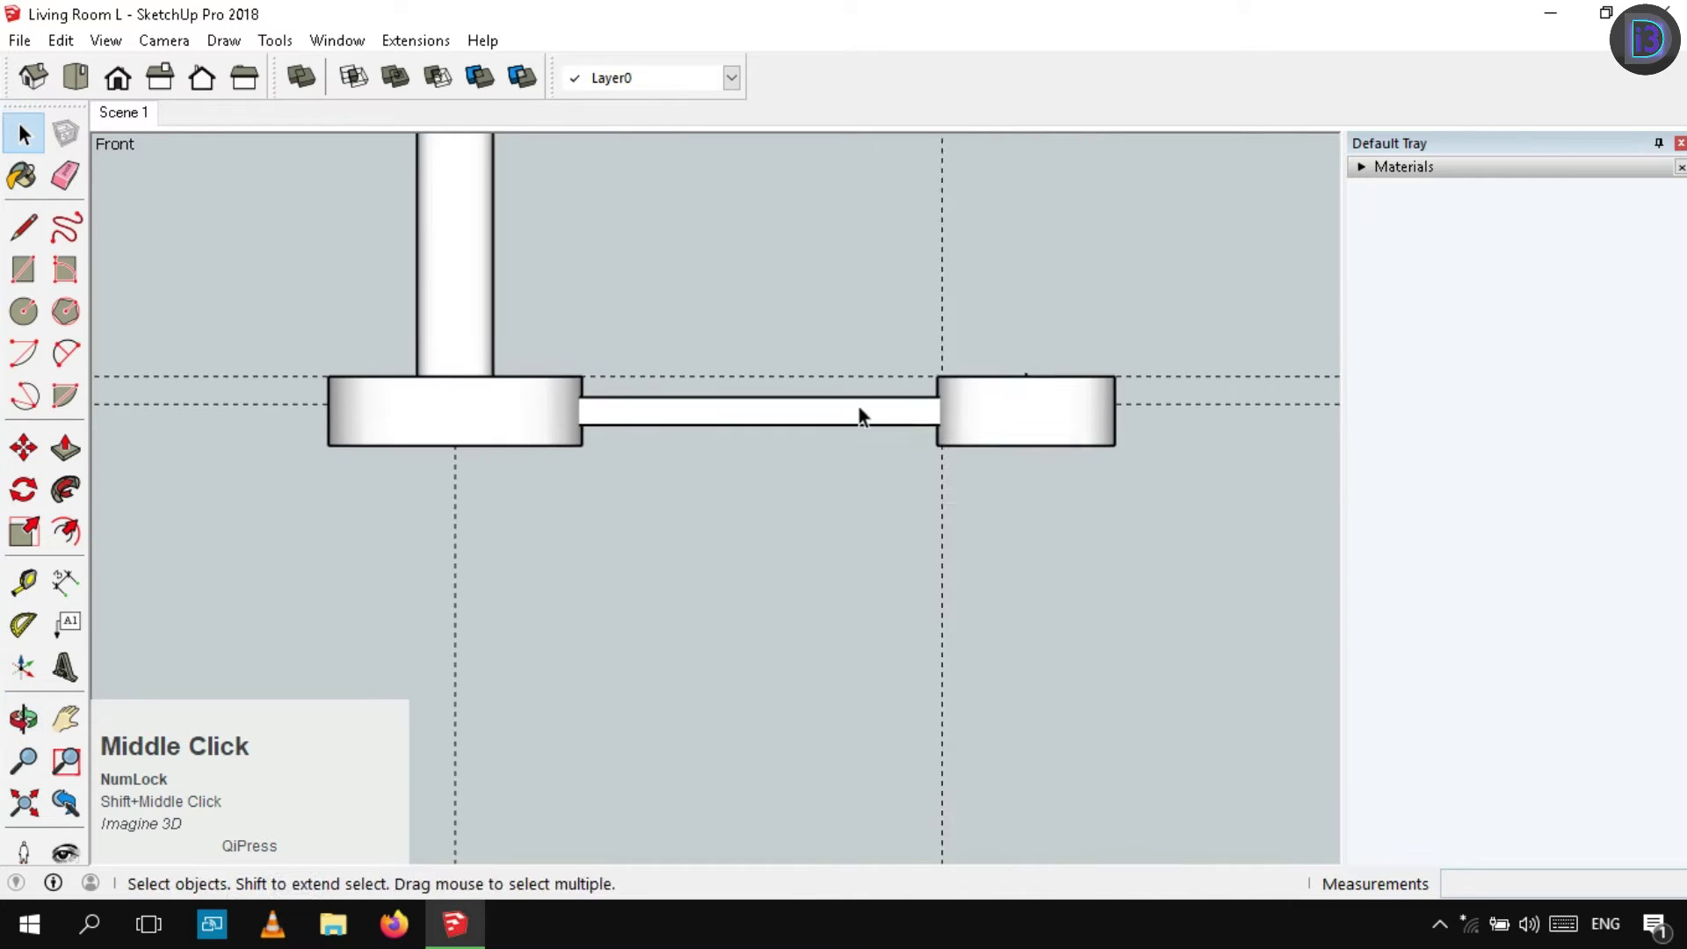
Try to offset the hub's bottom edge inward and recess the inner face
scroll(895, 489, "up", 3)
middle_click_drag(894, 480, 810, 571)
left_click(874, 411)
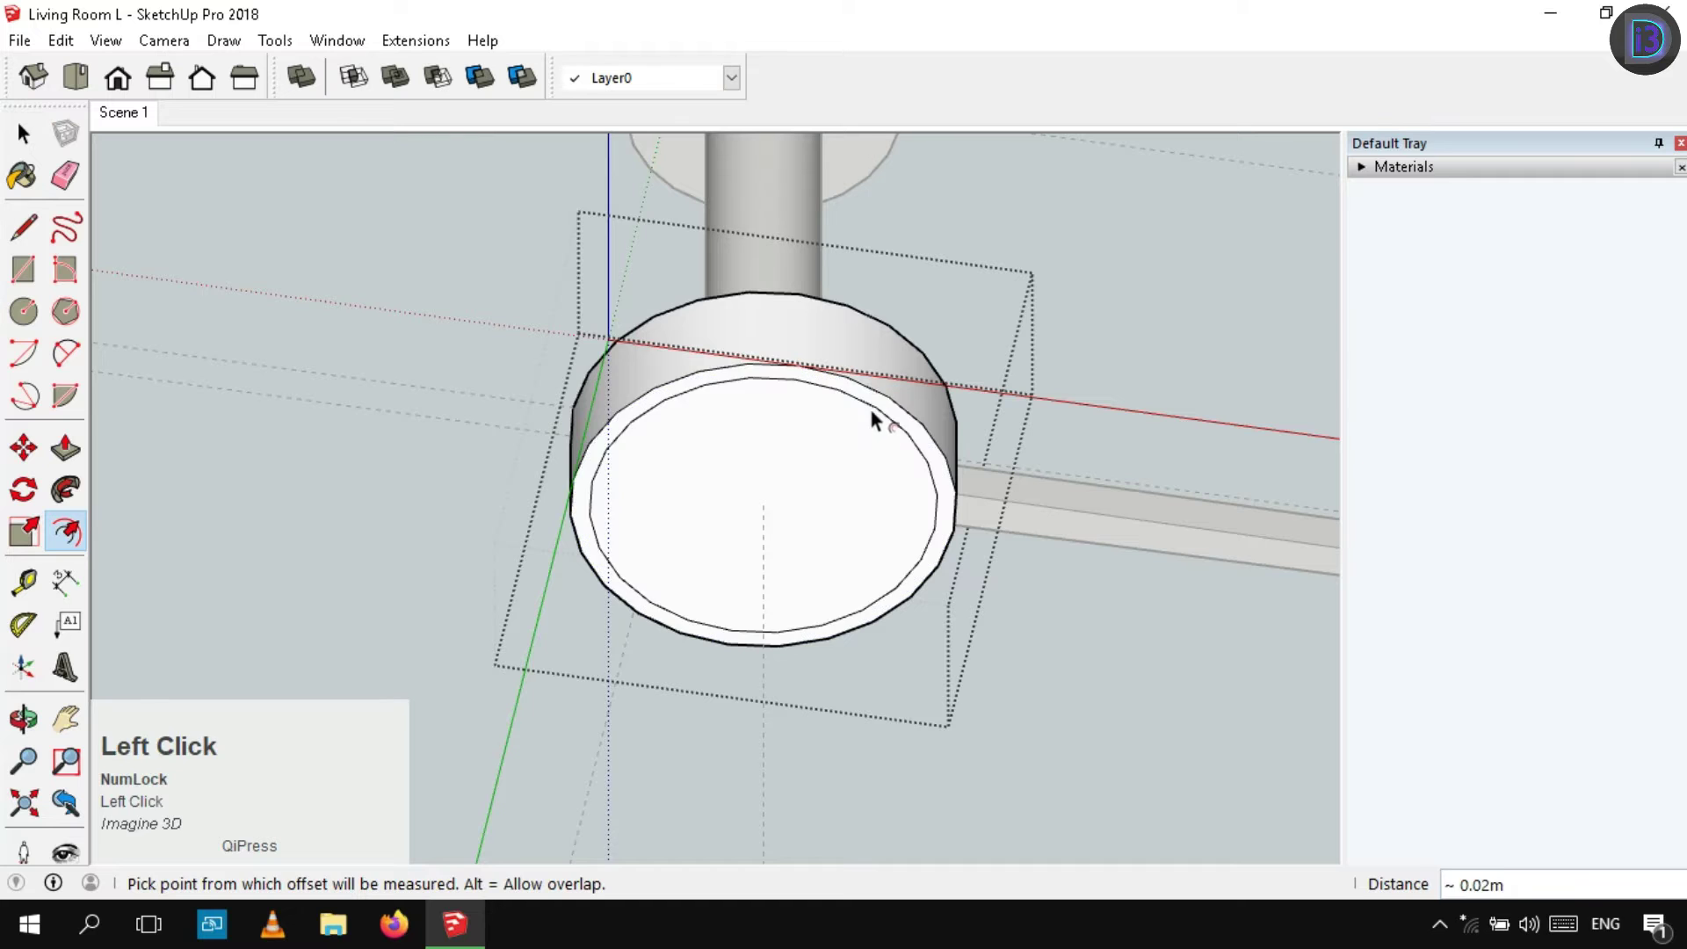
left_click(863, 414)
key("space")
key("p")
left_click(843, 488)
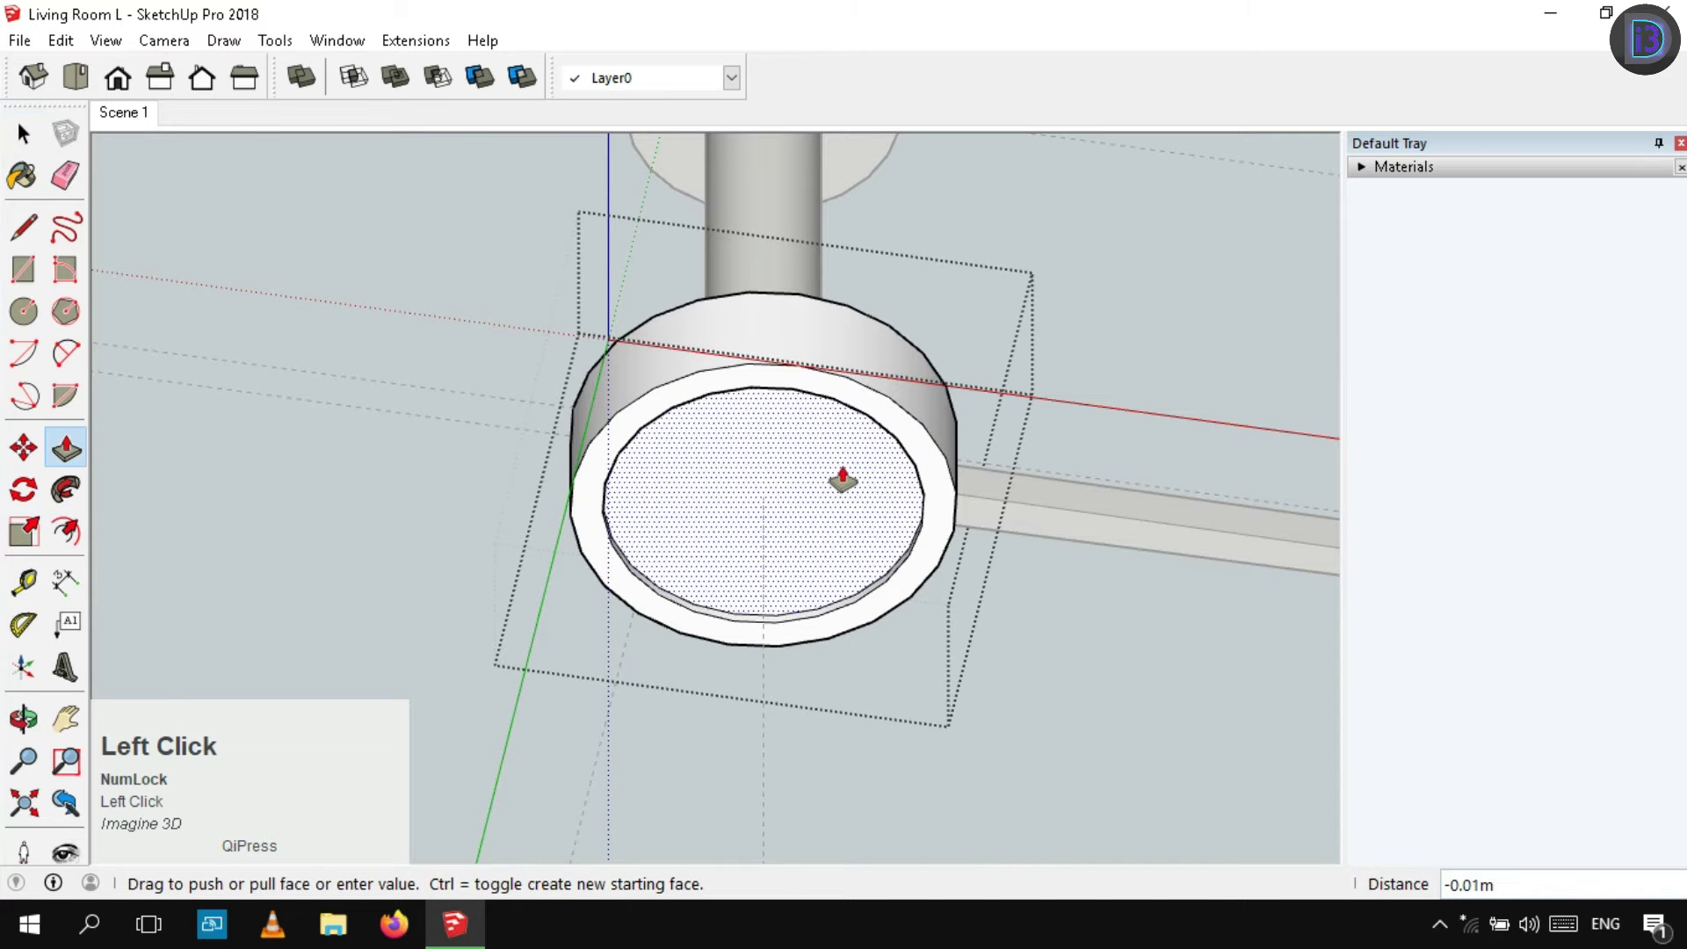
key("ctrl+z")
Offset the hub's bottom edge inward to form a thin rim, recess the inner face slightly and close the group
key("f")
left_click(898, 424)
left_click(895, 429)
key("space")
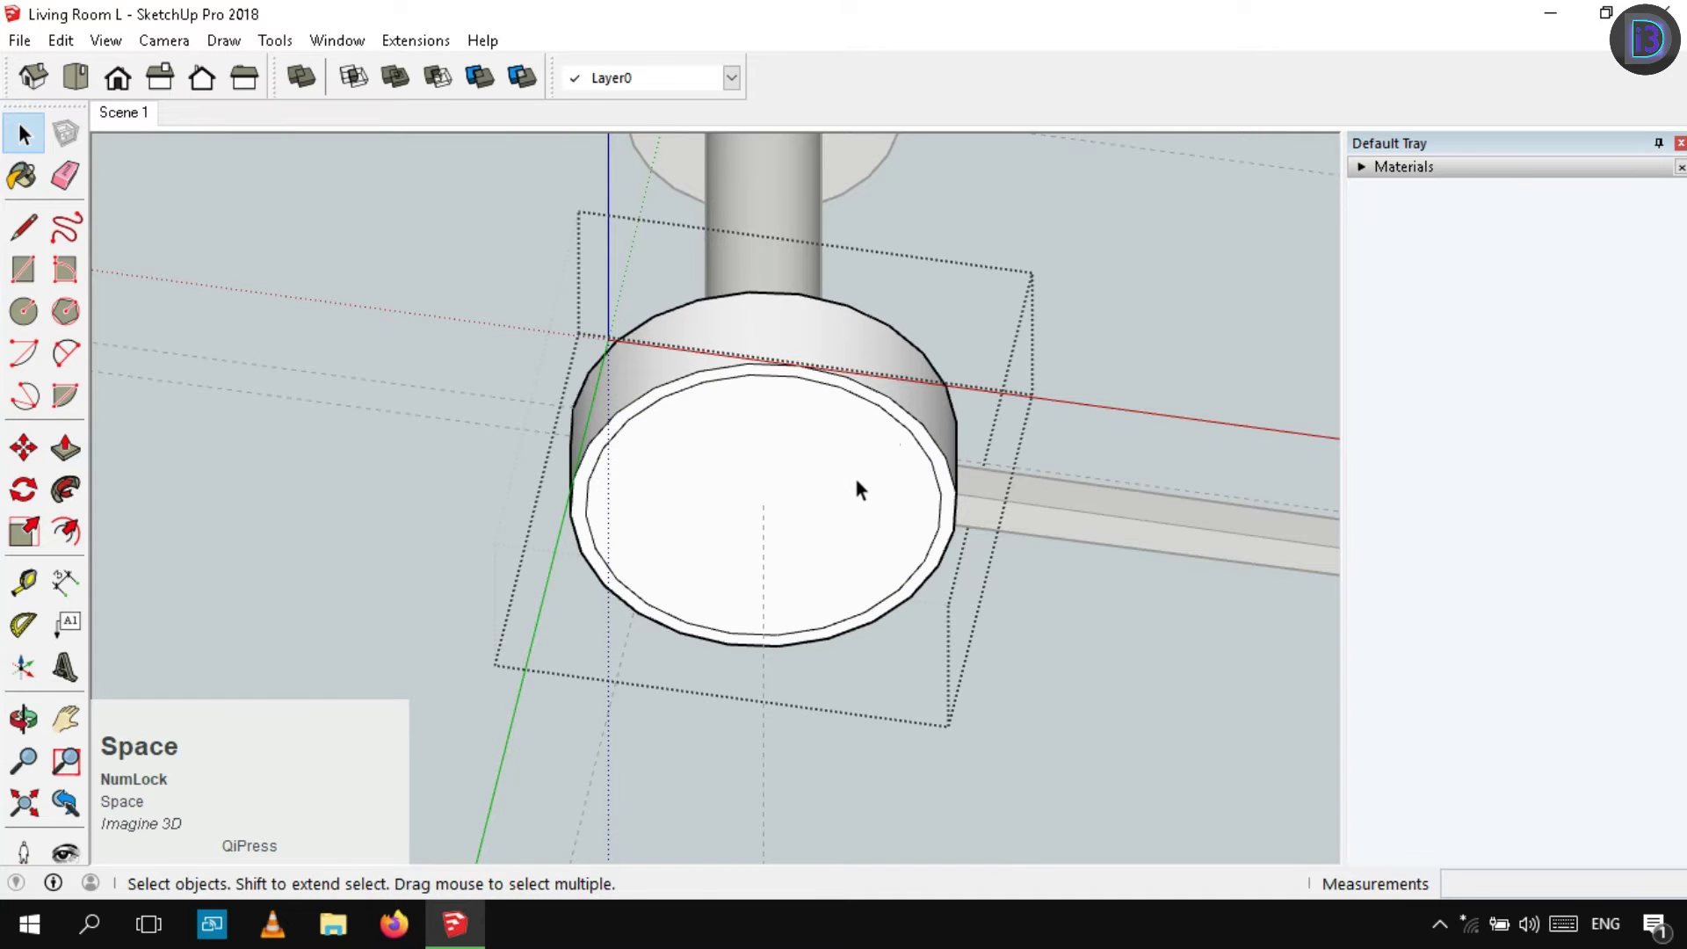
key("p")
left_click(843, 486)
left_click(841, 482)
key("space")
right_click(1073, 367)
left_click(1124, 384)
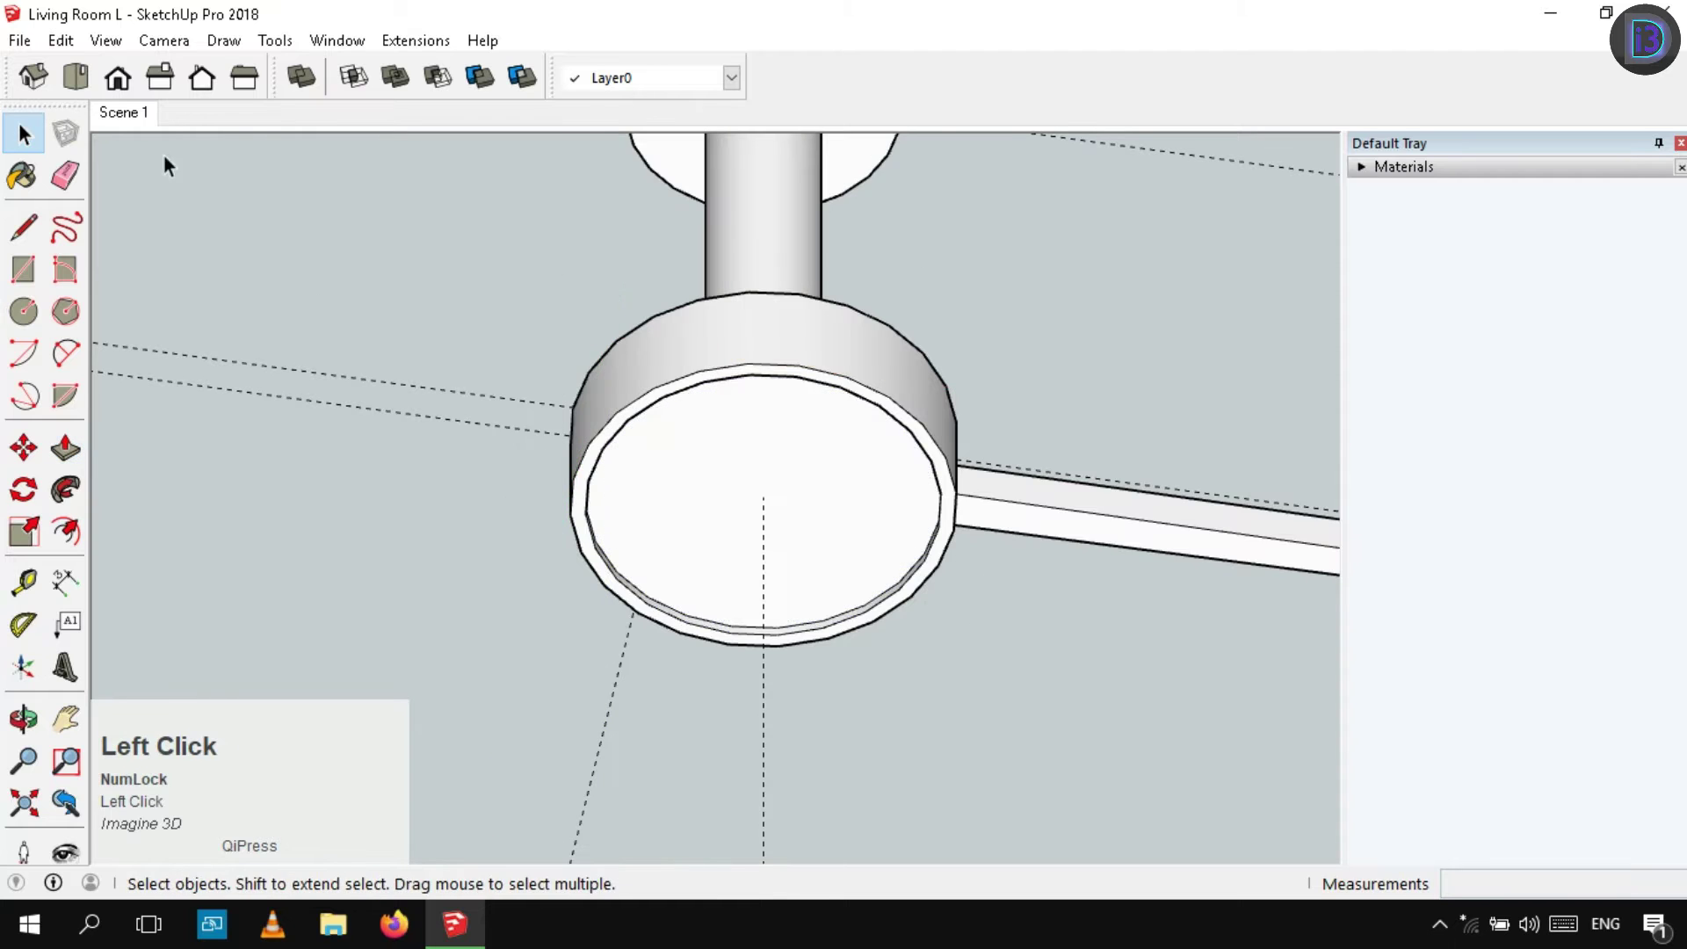
Open the end disc's group and offset the edge of its bottom face inward to form a thin rim
left_click(118, 77)
scroll(612, 545, "down", 3)
middle_click_drag(975, 594, 764, 514, "shift")
scroll(796, 535, "up", 4)
double_click(908, 585)
middle_click_drag(910, 580, 956, 409)
middle_click_drag(810, 642, 833, 540)
key("f")
left_click(816, 556)
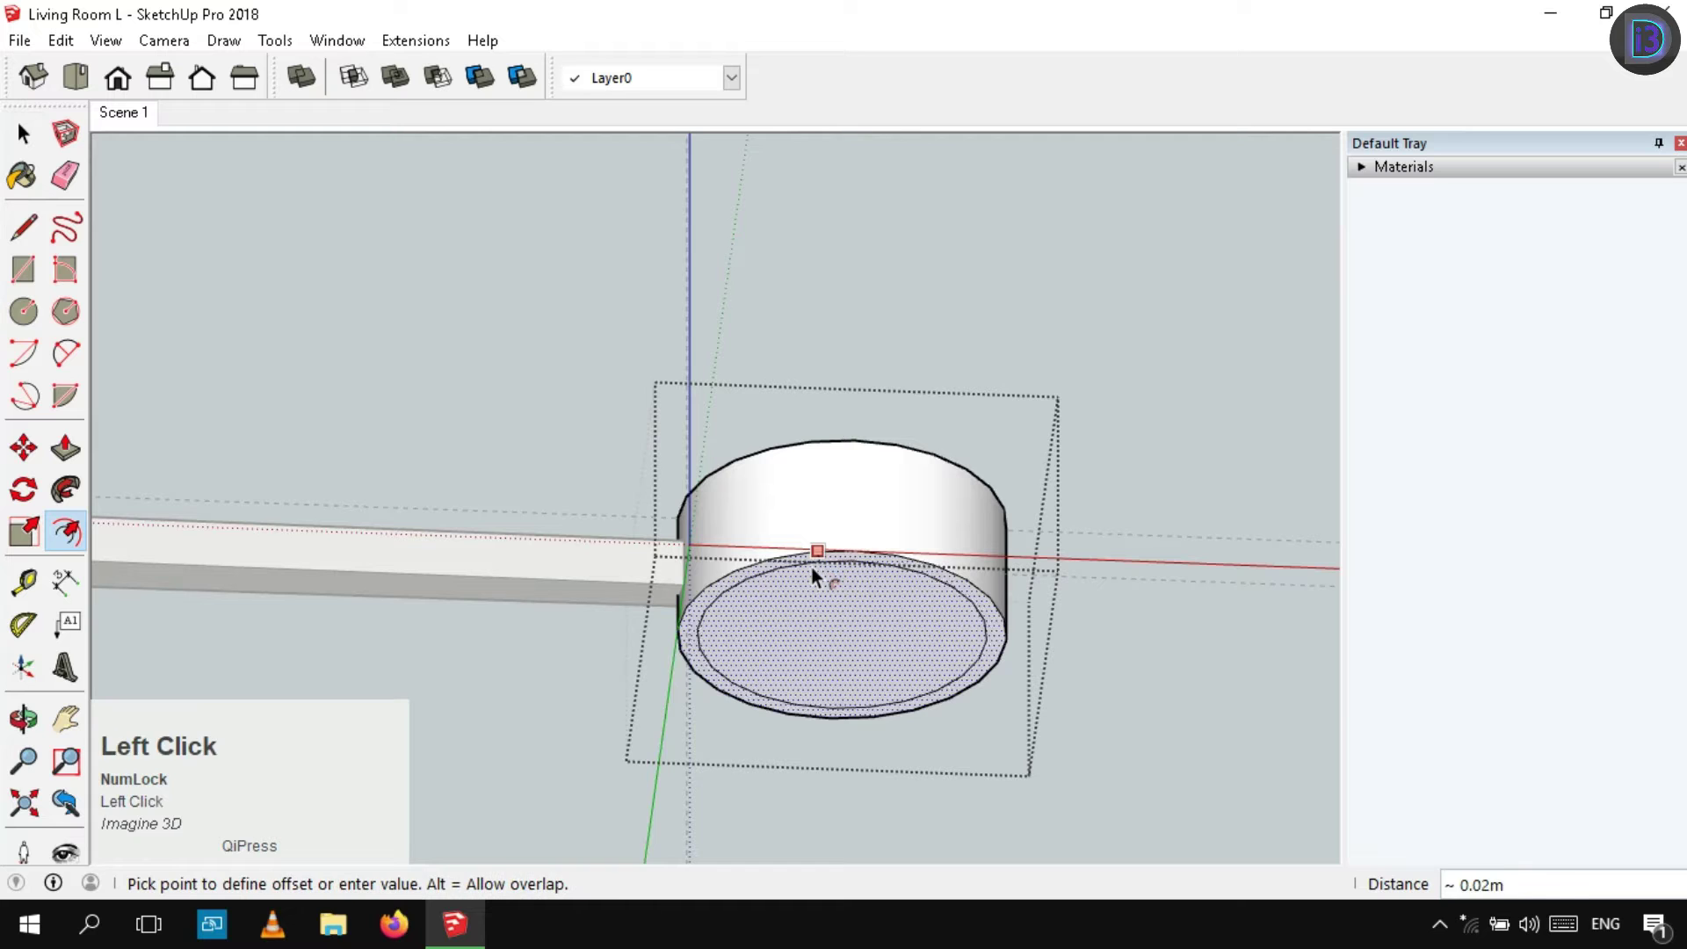
left_click(813, 562)
key("space")
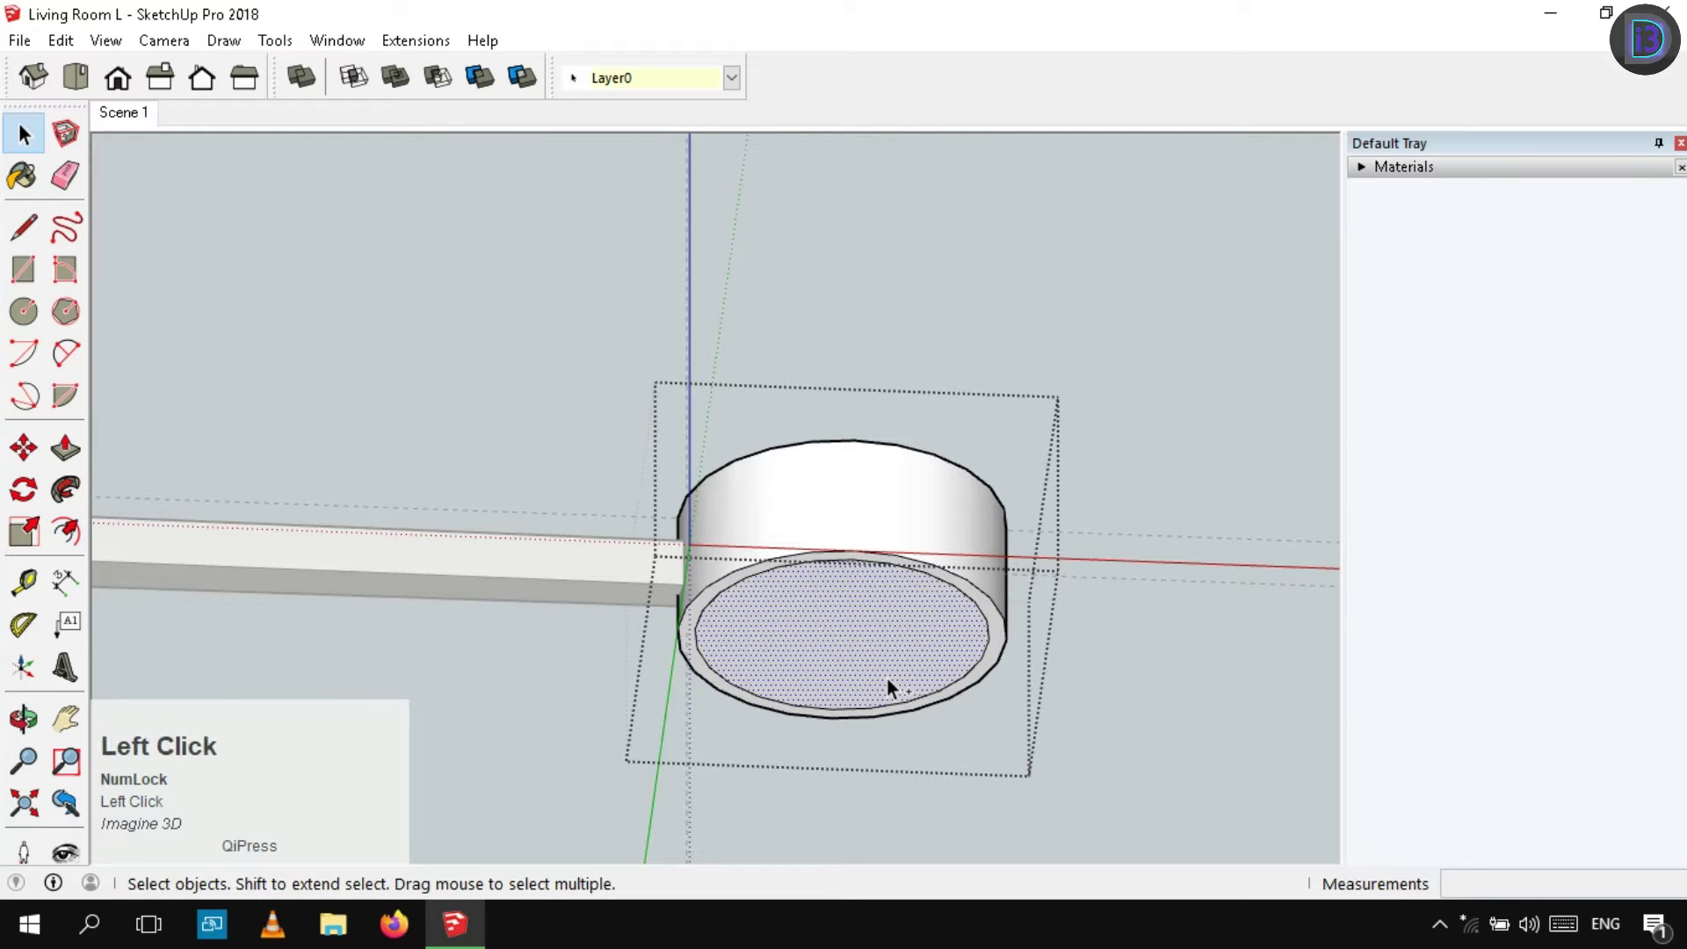
Push the end disc's inner face up through its full height to make an open ring, and close the group
key("p")
left_click(884, 679)
left_click(870, 463)
key("space")
left_click(156, 149)
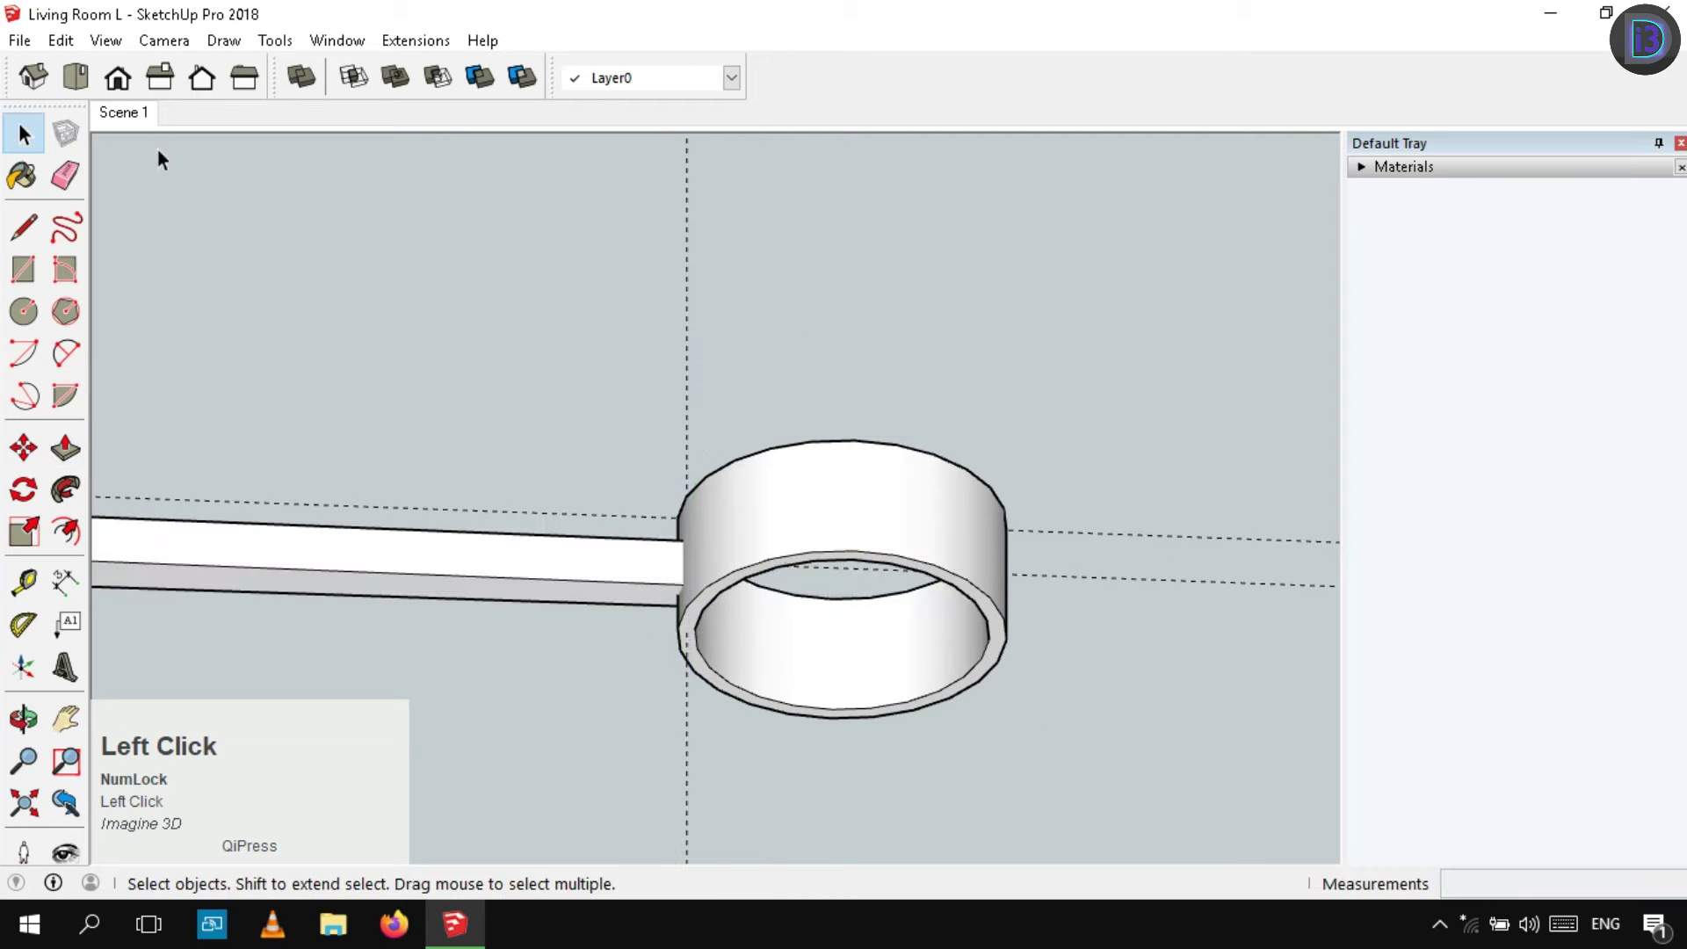
Paste the circular inner face in place at the ring's bottom, make it a group and open it
left_click(118, 79)
left_click(61, 40)
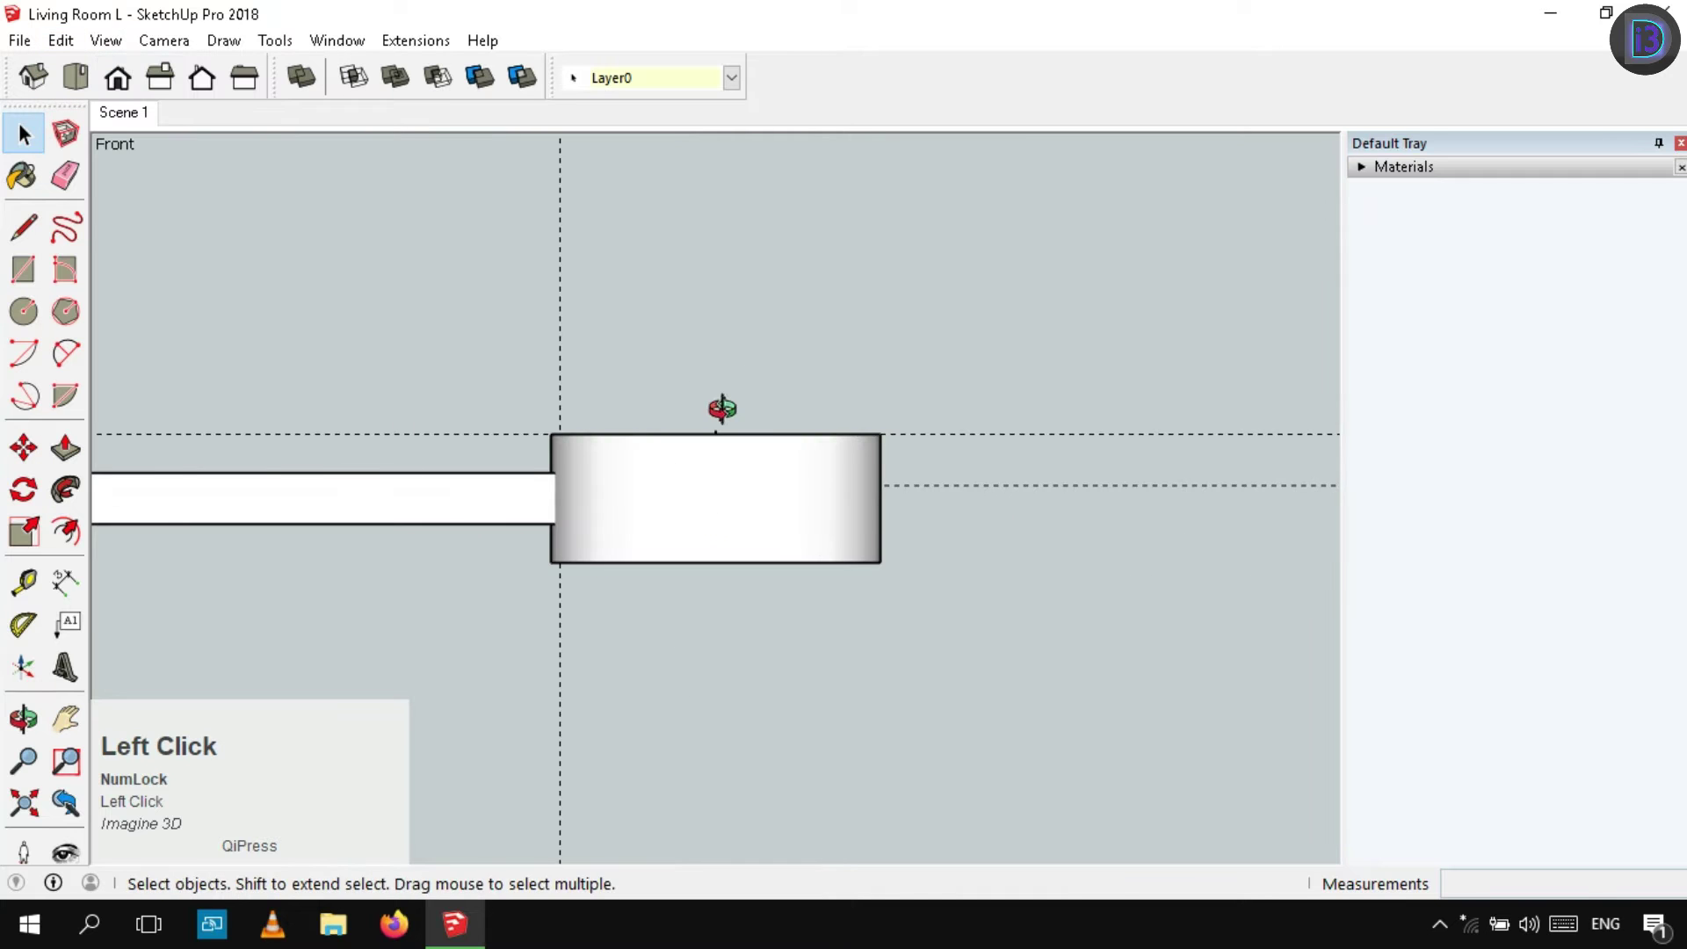
right_click(727, 557)
middle_click_drag(720, 407, 764, 553)
left_click(831, 475)
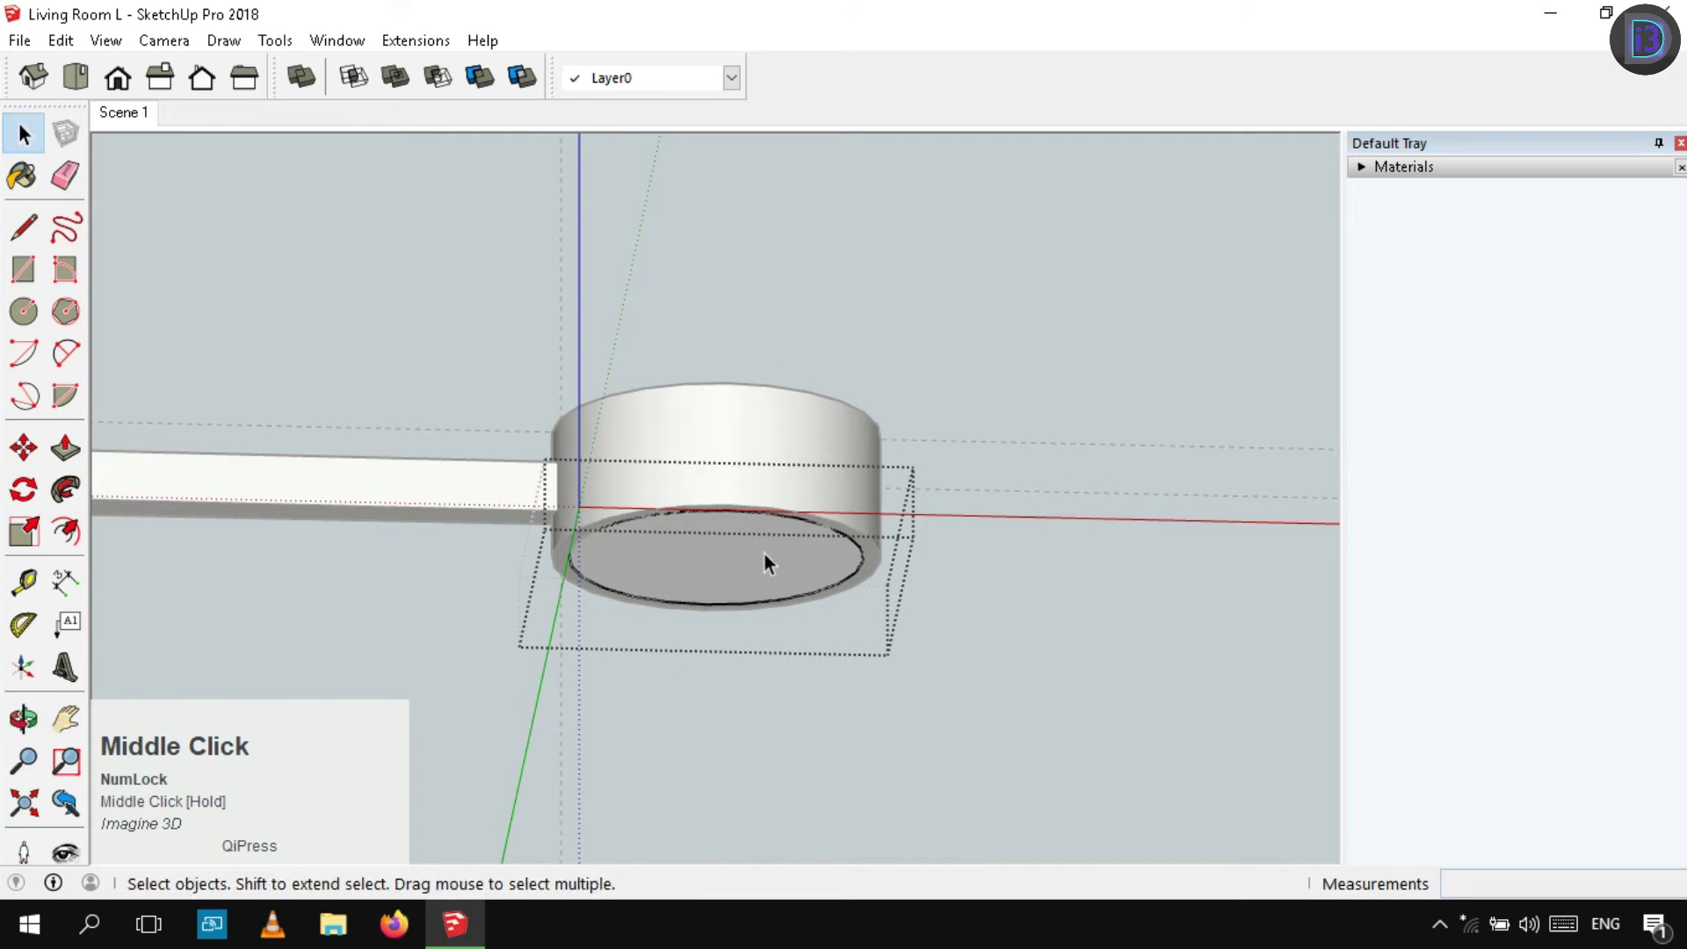
Pull the circular face up to the ring's top edge to form an inner cylinder
key("p")
left_click(749, 569)
left_click(837, 421)
key("space")
middle_click_drag(828, 401, 736, 483)
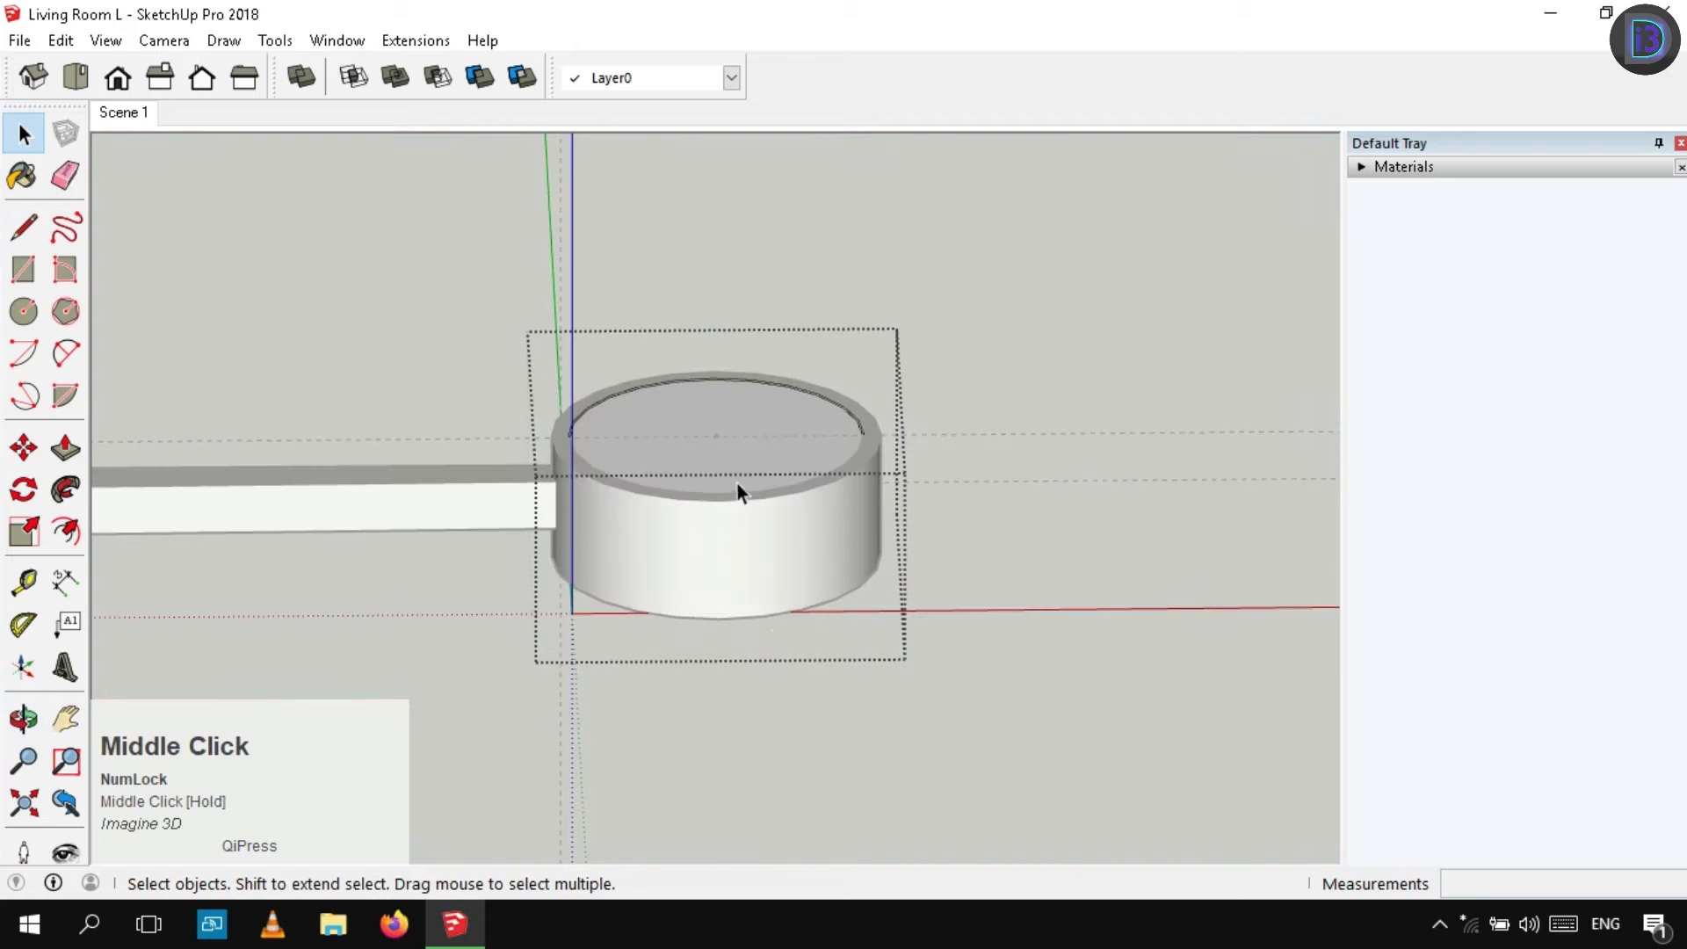
Extend the inner cylinder's top face upward so that it stands 0.15 m above the ring
key("p")
left_click(743, 477)
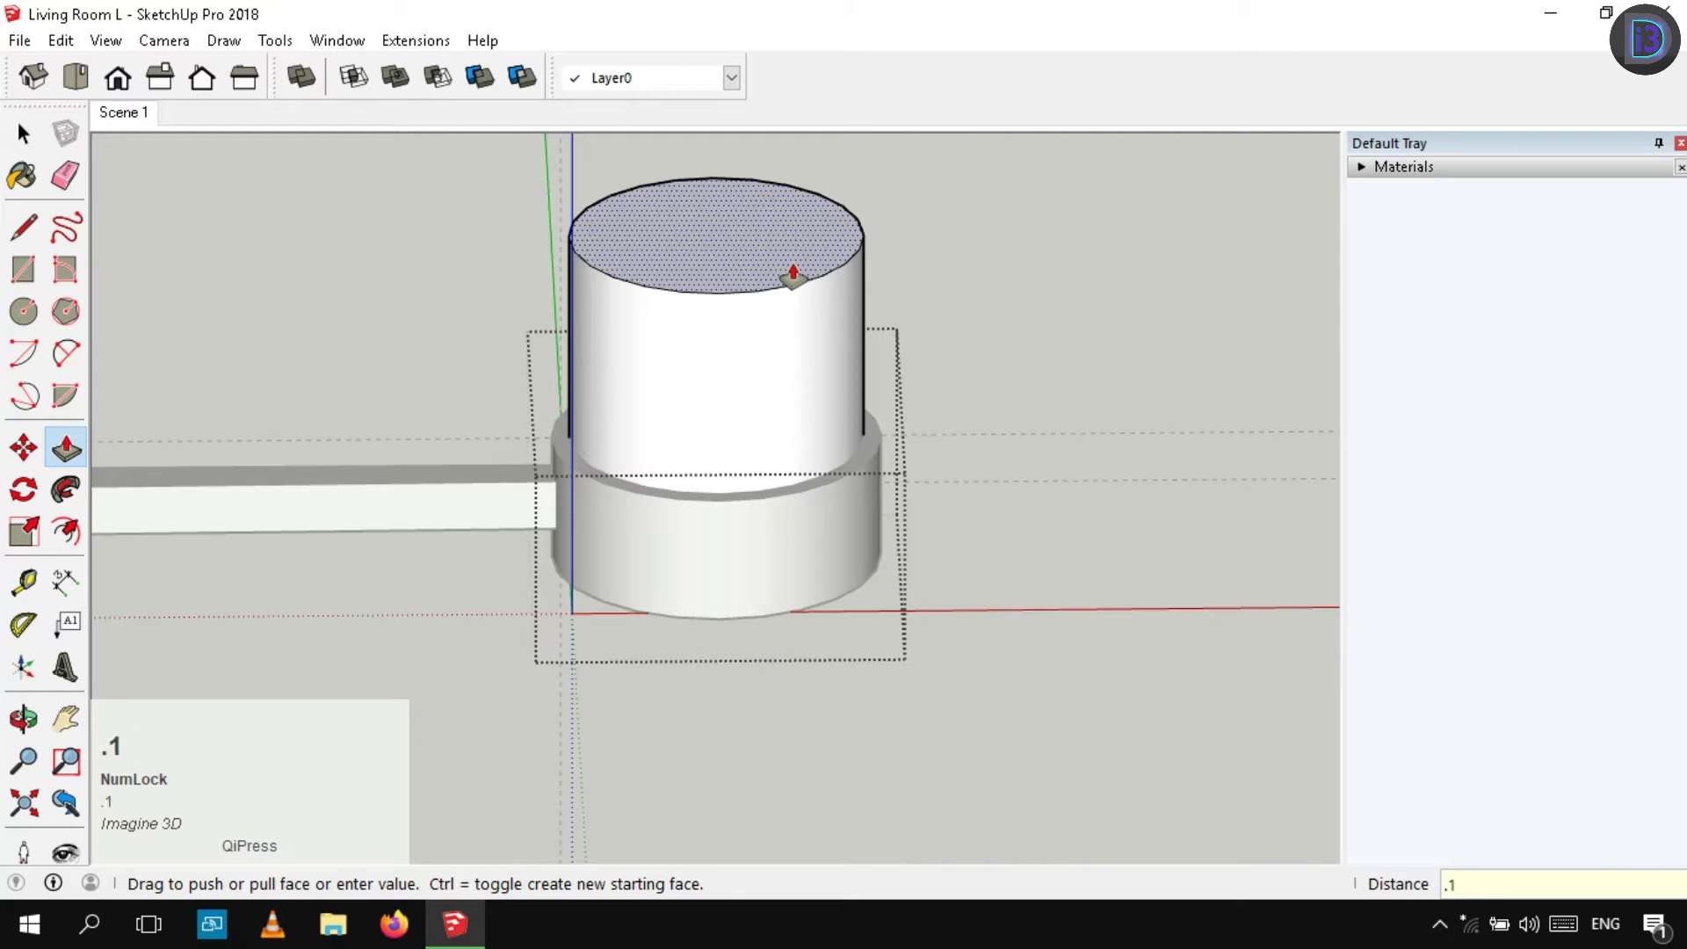
key("Return")
left_click(791, 351)
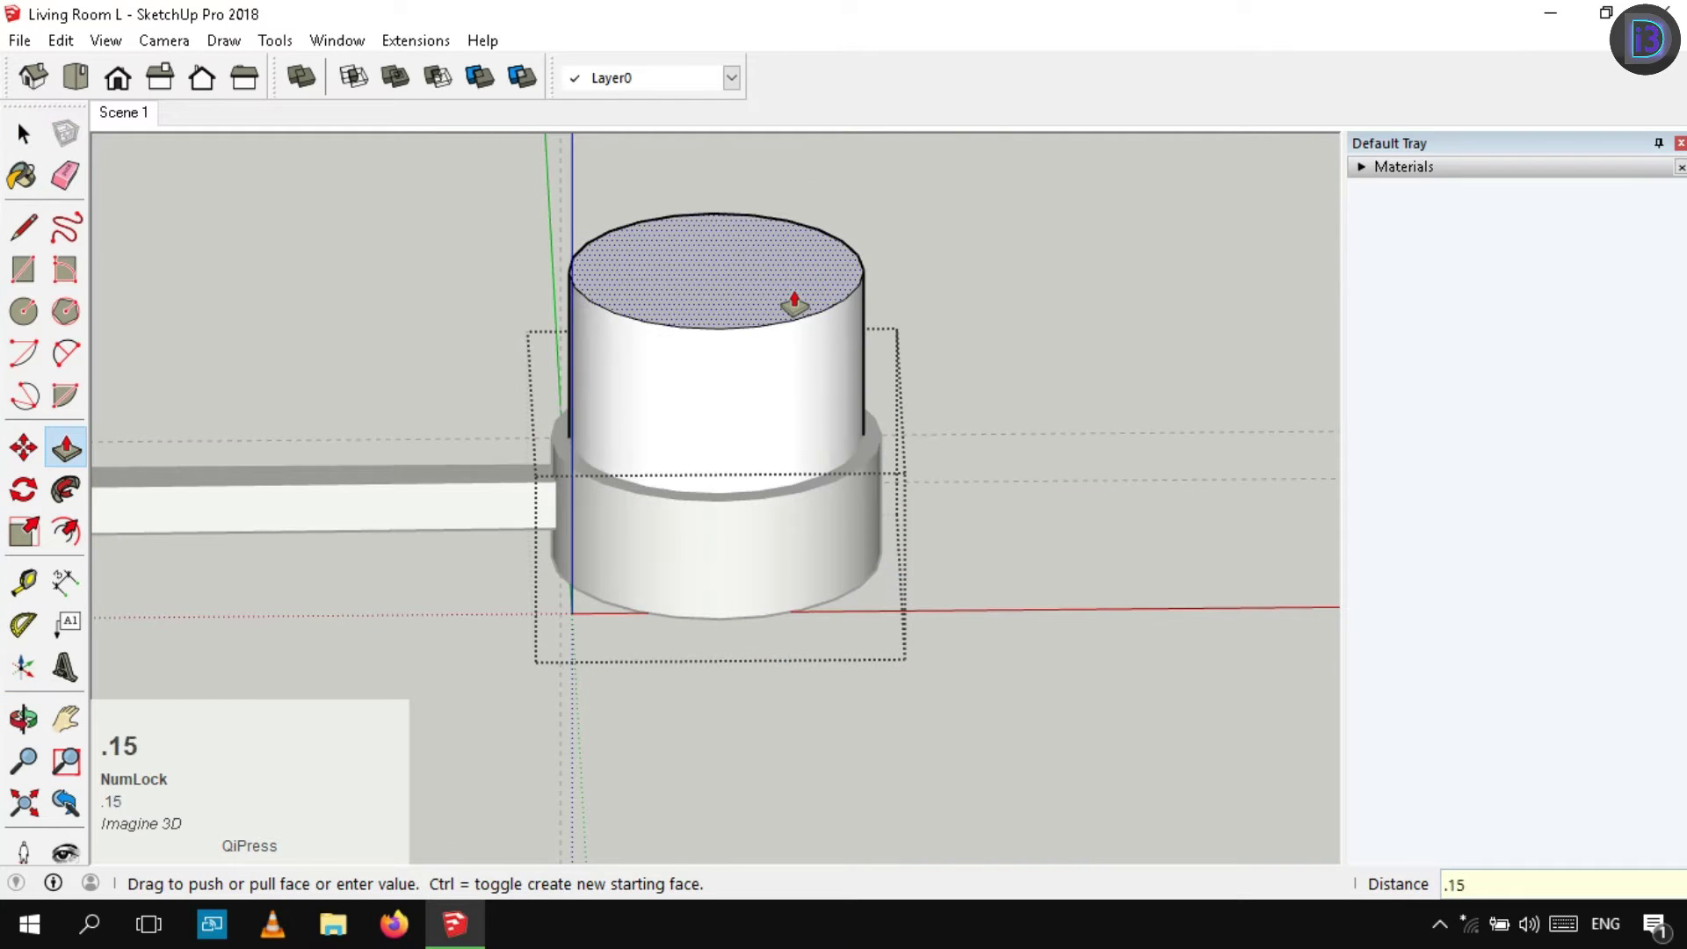
key("Return")
Pull the inner cylinder's bottom face 0.15 m down below the ring and close its group
scroll(795, 364, "down", 3)
middle_click_drag(794, 364, 795, 4)
double_click(735, 521)
key("ctrl+z")
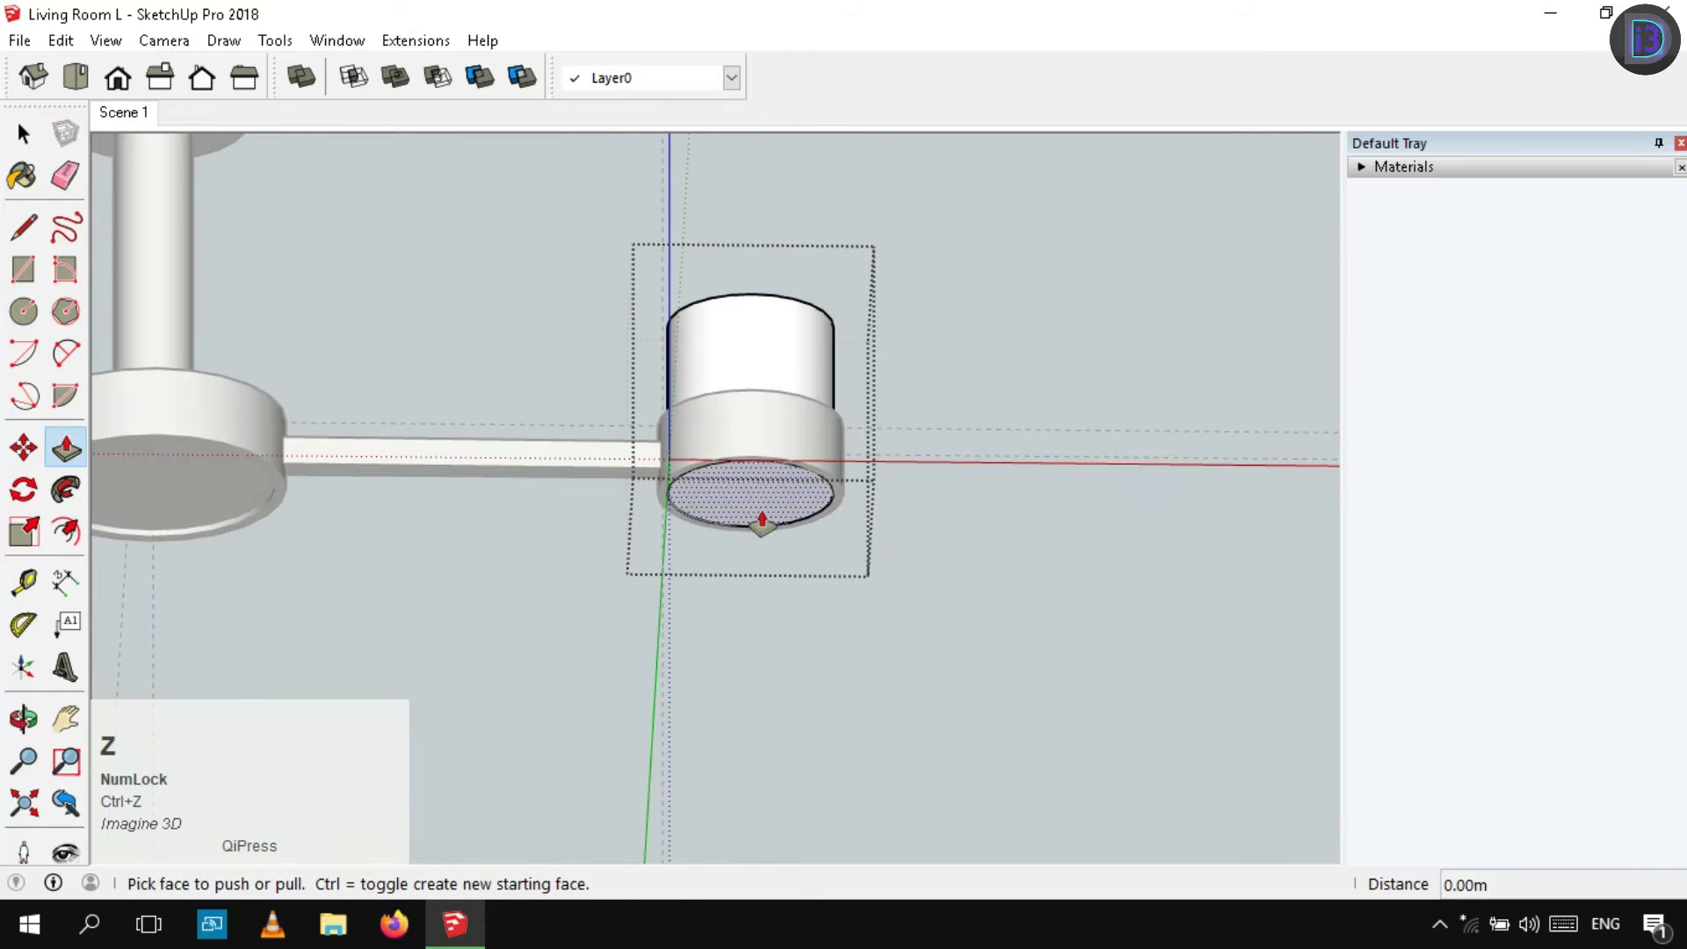
left_click(762, 522)
type(".15")
key("Return")
key("space")
middle_click_drag(735, 518, 728, 672)
scroll(732, 492, "down", 5)
right_click(926, 330)
left_click(998, 347)
Reopen the cylinder's group and offset the edge of its bottom face inward by about 0.01 m
scroll(772, 424, "up", 5)
middle_click_drag(650, 426, 913, 387, "shift")
double_click(826, 553)
middle_click_drag(821, 560, 743, 562, "shift")
middle_click_drag(742, 562, 791, 505)
scroll(835, 492, "up", 3)
key("f")
left_click(846, 484)
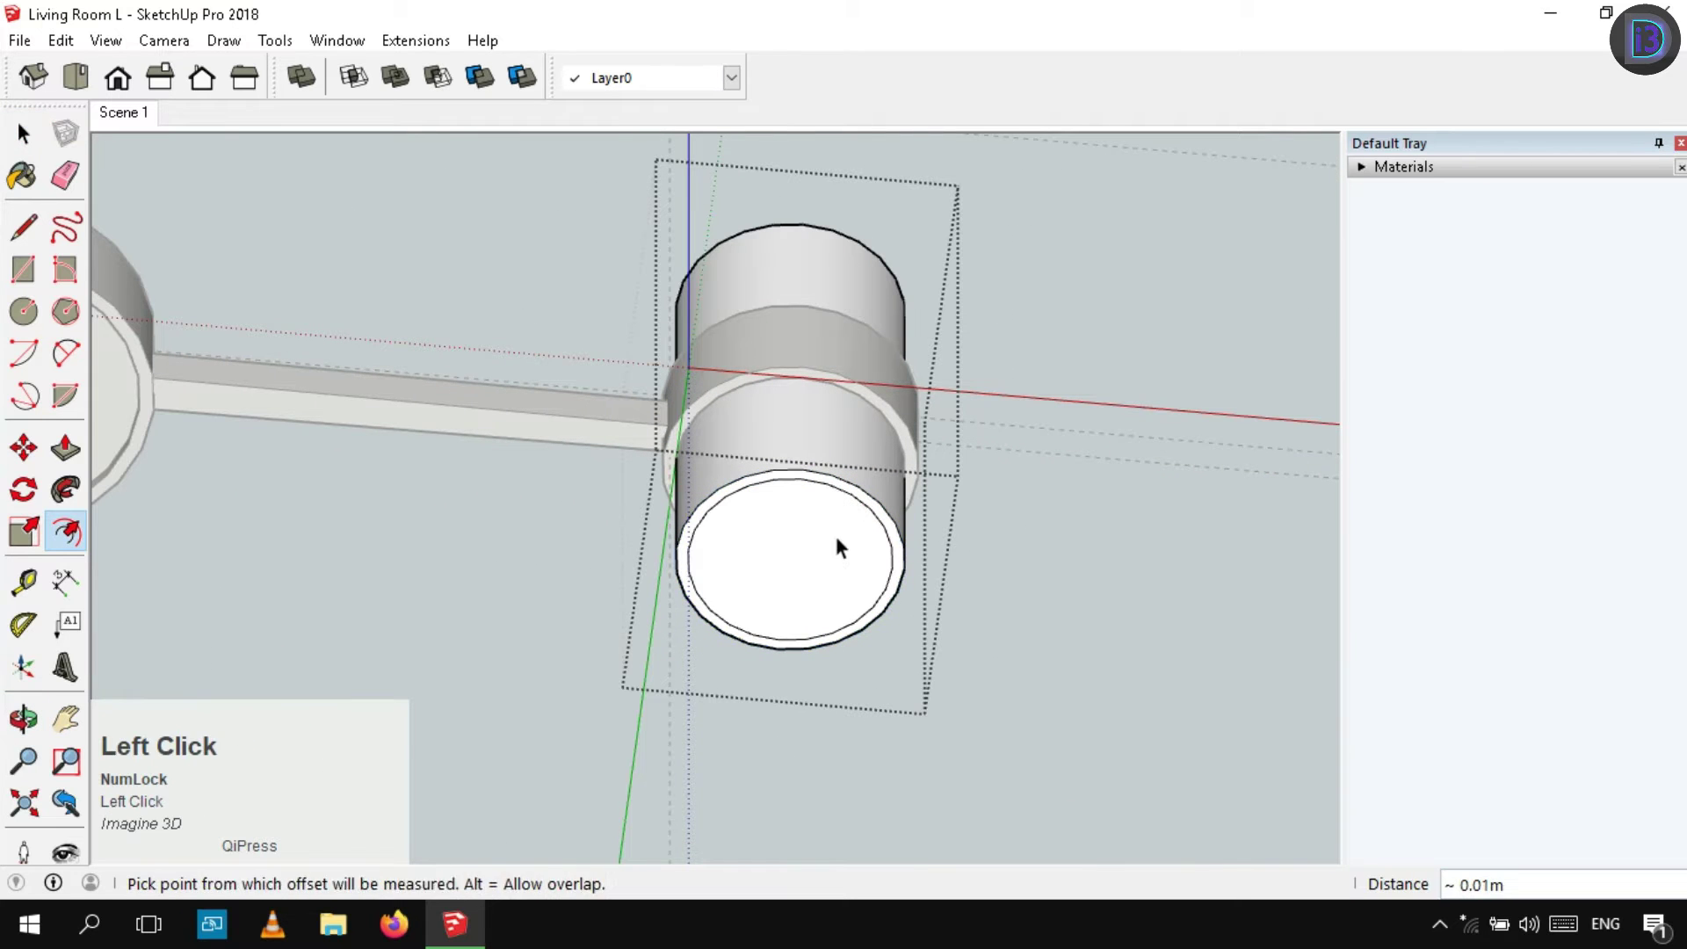
left_click(837, 541)
Recess the cylinder's inner bottom face slightly and close its group
key("p")
left_click(820, 552)
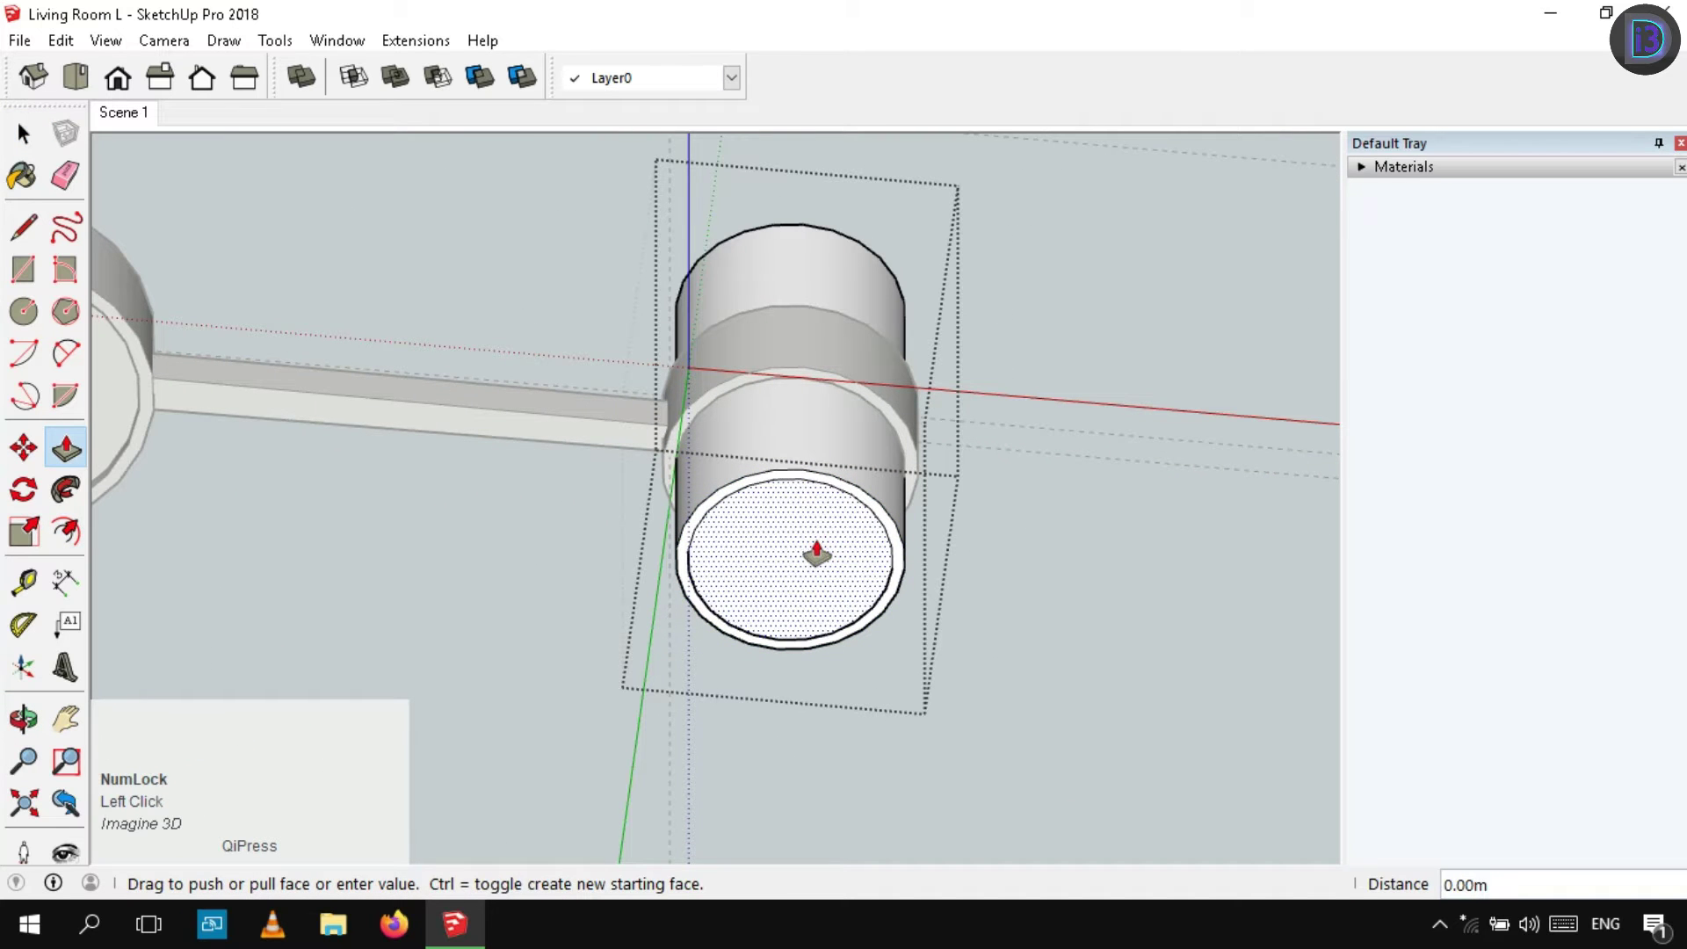
left_click(820, 545)
key("space")
scroll(844, 589, "down", 5)
right_click(1028, 599)
middle_click_drag(825, 535, 806, 746)
left_click(1069, 613)
Examine the arm, ring and cylinder from the front and from above, picking the cylinder and the arm
scroll(834, 570, "down", 3)
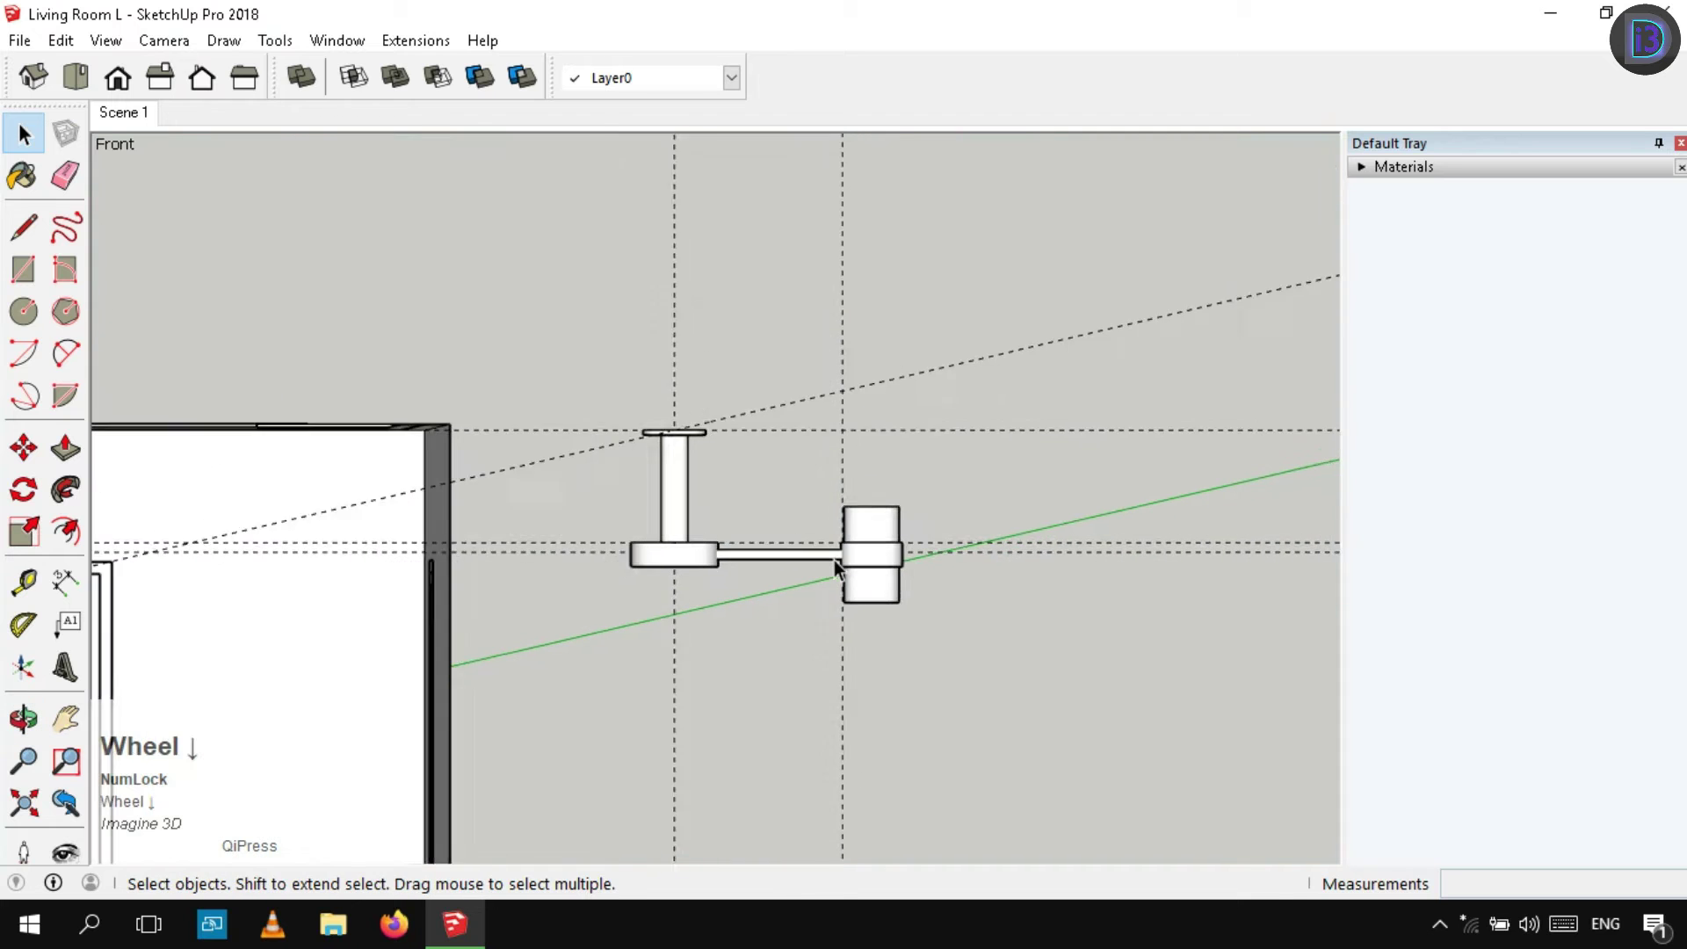
scroll(834, 568, "down", 1)
left_click(118, 78)
scroll(1123, 424, "up", 8)
left_click(1065, 492)
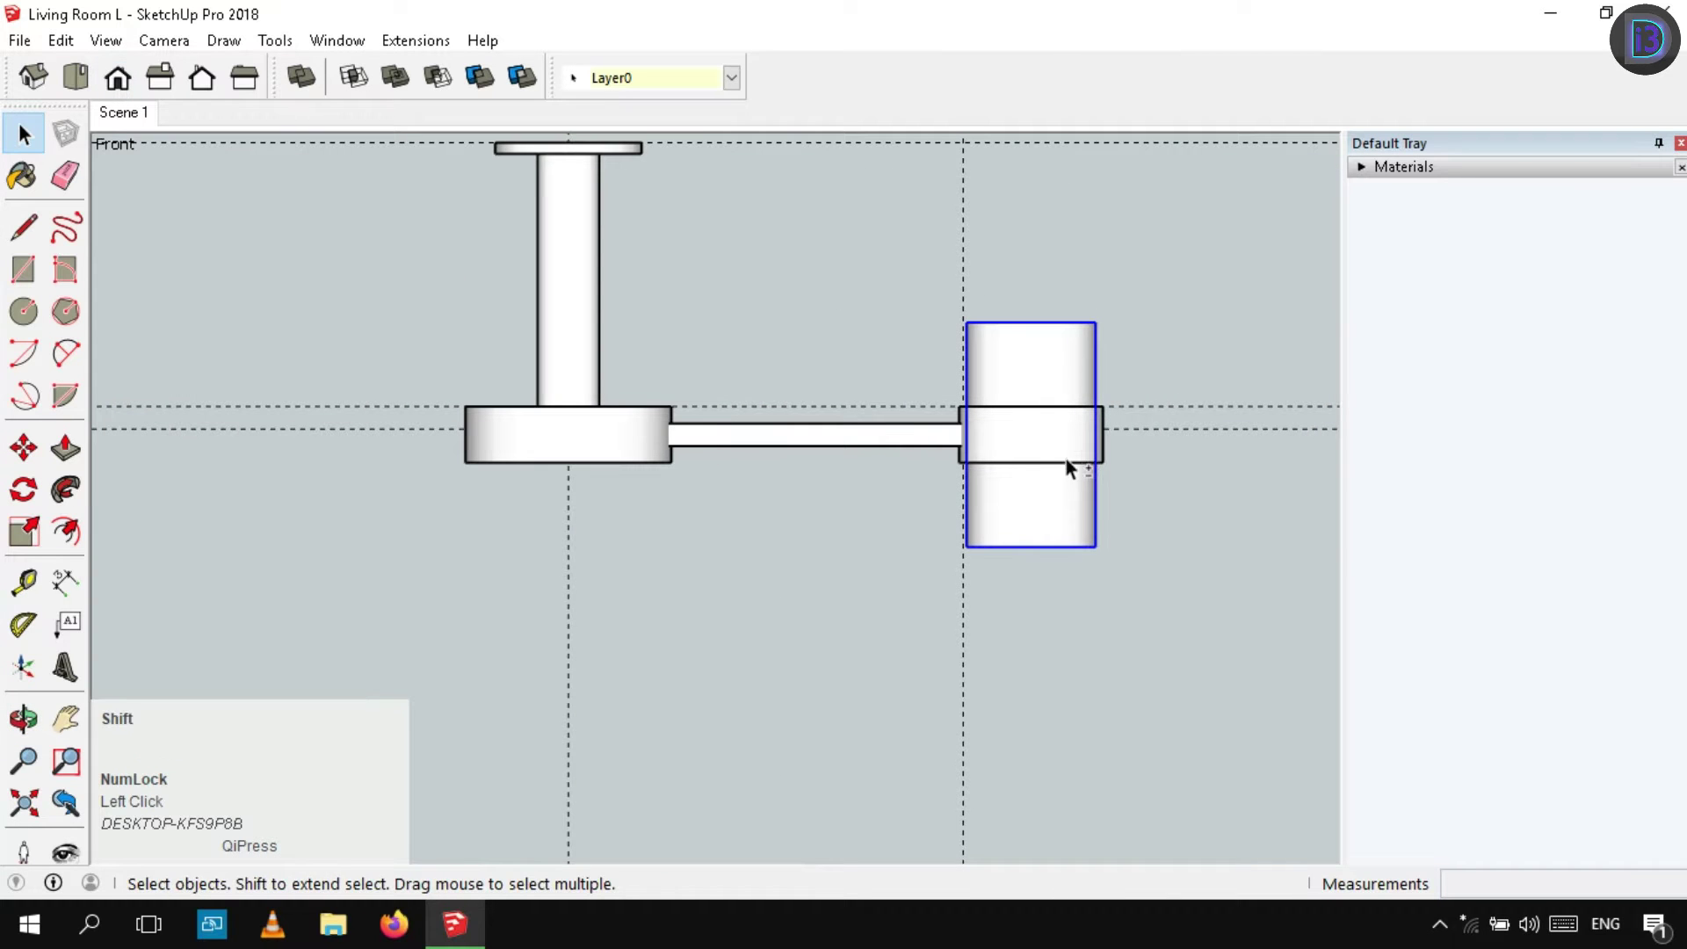
middle_click_drag(878, 415, 858, 463)
scroll(745, 475, "up", 3)
scroll(745, 475, "up", 2)
left_click(712, 452)
scroll(1004, 492, "down", 4)
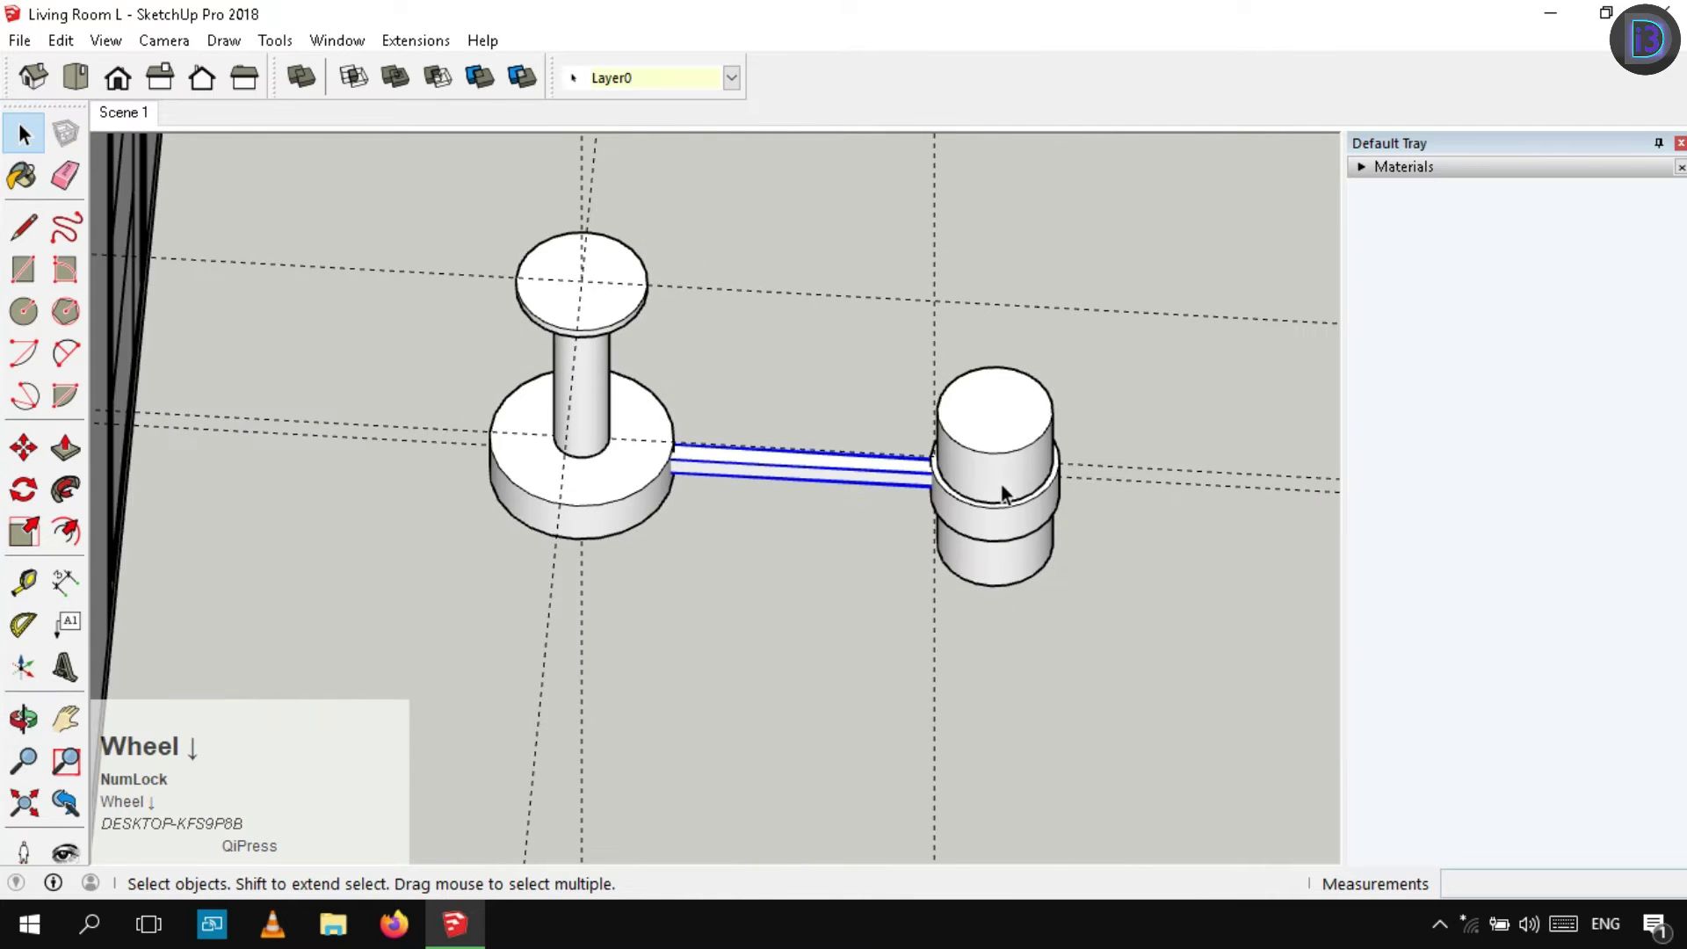
Remove the construction guides from the model and select the arm, ring and cylinder in front view
left_click(127, 84)
middle_click(857, 489)
scroll(840, 534, "up", 3)
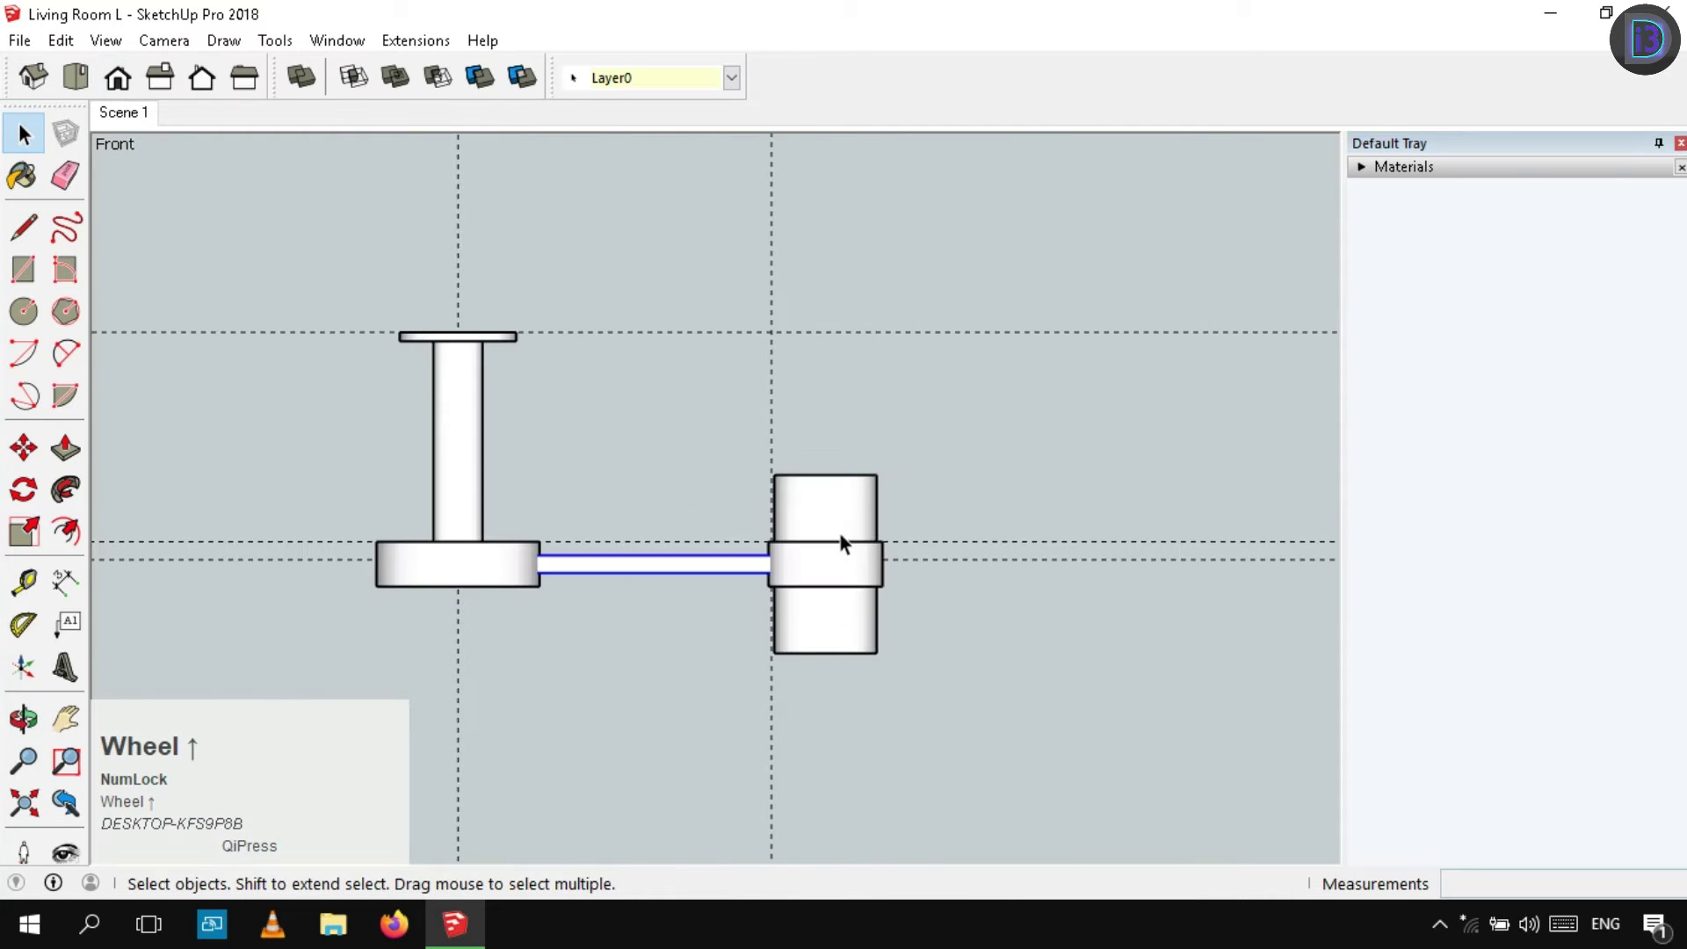
left_click_drag(652, 751, 625, 766)
scroll(839, 487, "down", 4)
key("space")
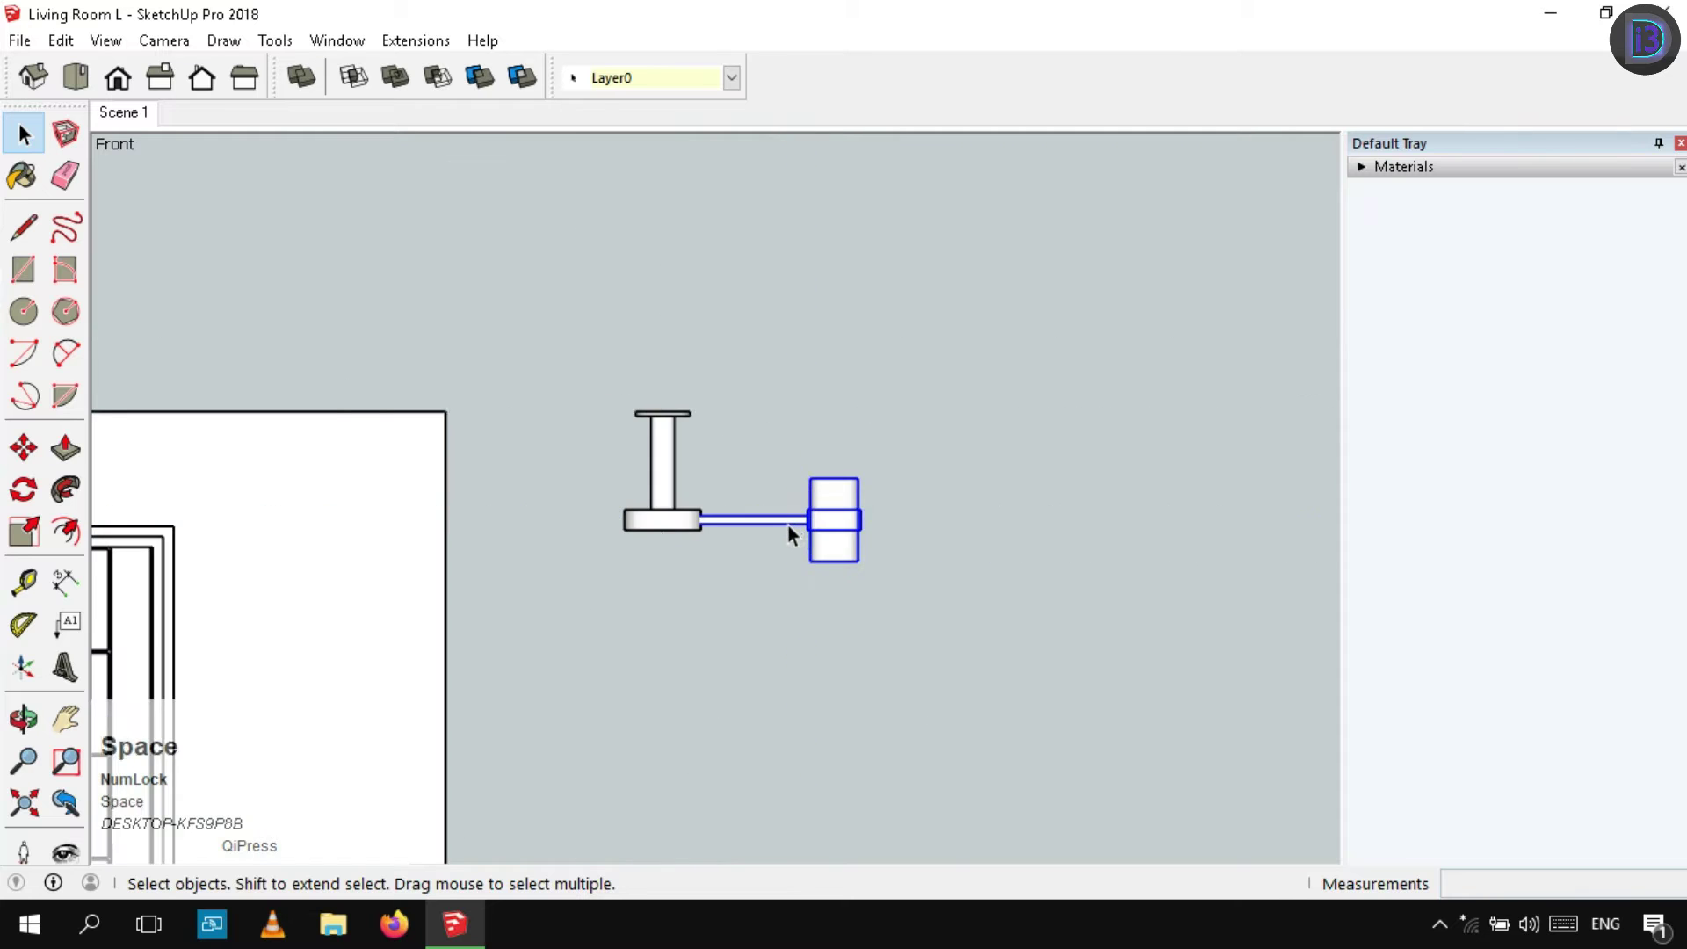
scroll(788, 525, "up", 2)
left_click_drag(957, 424, 736, 628)
Open the mounting disc's group, mark the centre point of its top face and leave the group
middle_click_drag(651, 518, 772, 539, "shift")
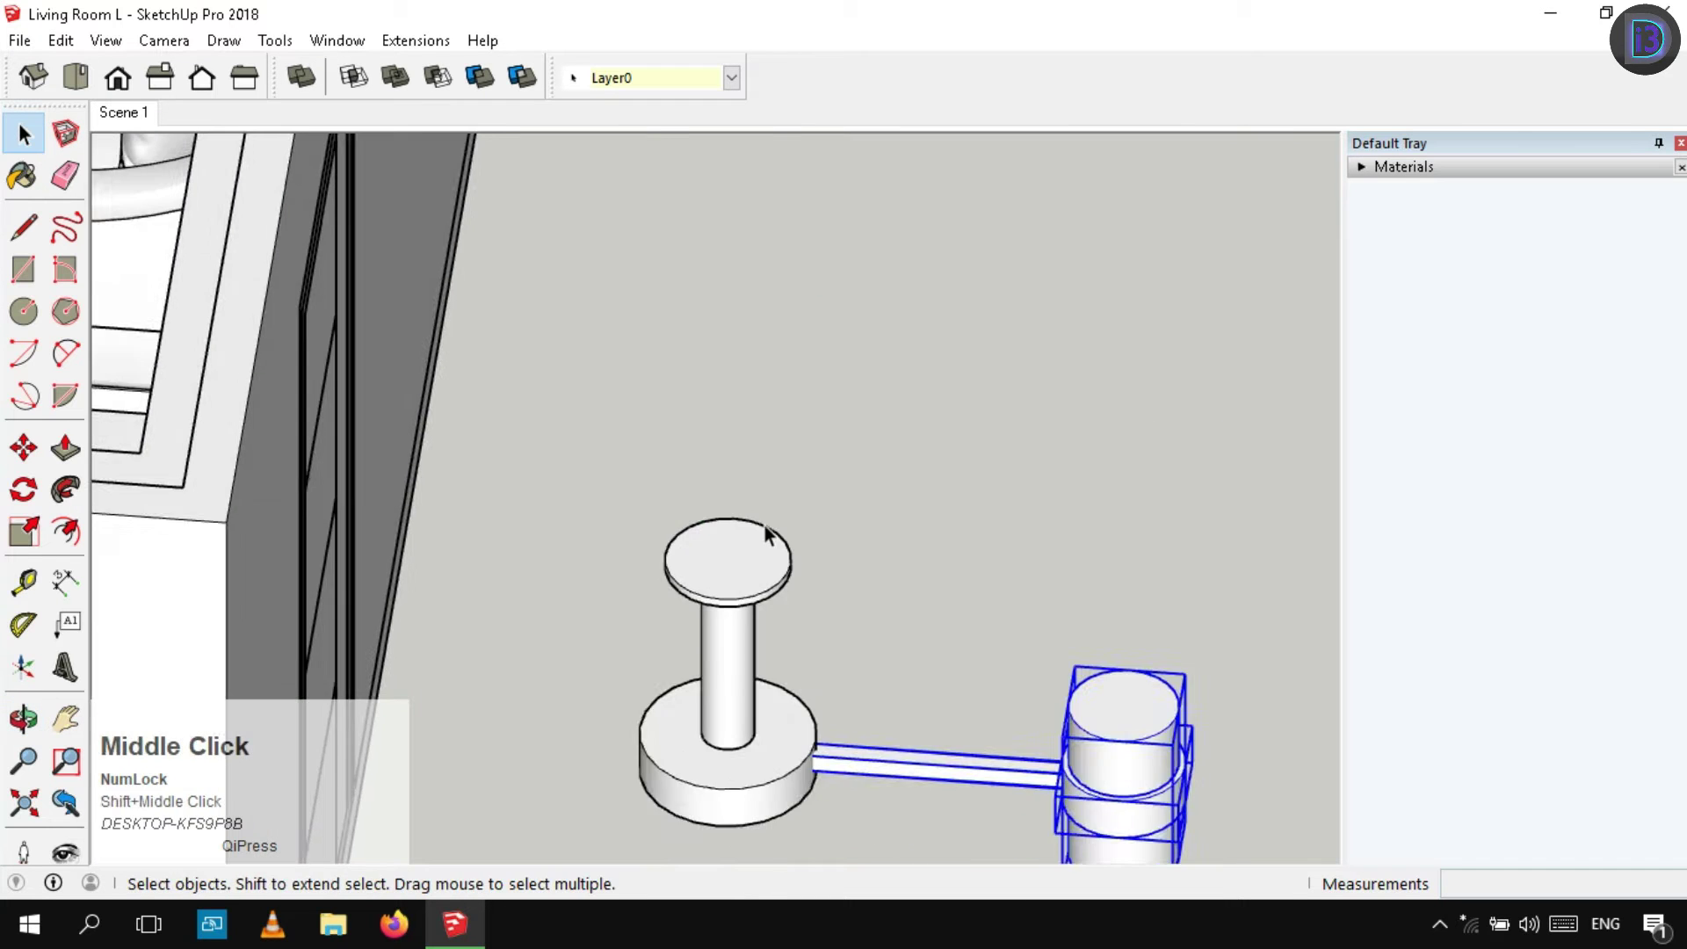
double_click(733, 567)
right_click(732, 567)
left_click(835, 584)
scroll(785, 613, "down", 3)
key("space")
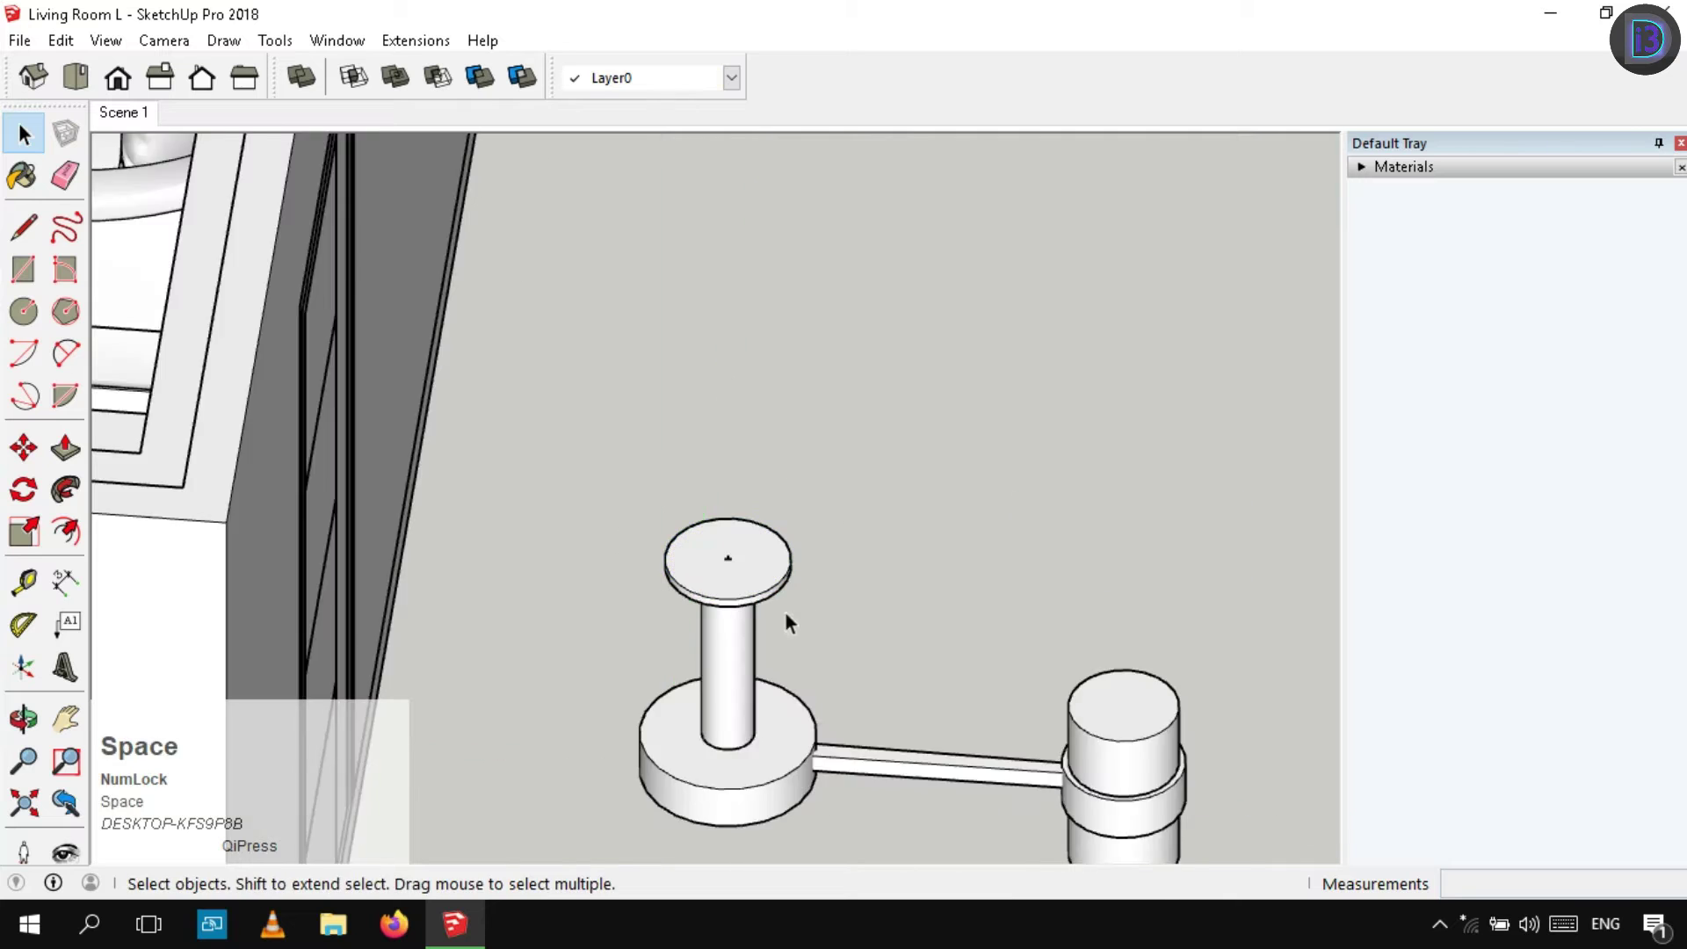
Select the arm with its ring and cylinder and rotate-copy it 60 degrees about the mounting disc's centre point
middle_click_drag(993, 544, 1005, 456)
scroll(982, 454, "up", 3)
scroll(983, 446, "down", 3)
right_click(1122, 406)
left_click(1184, 414)
key("space")
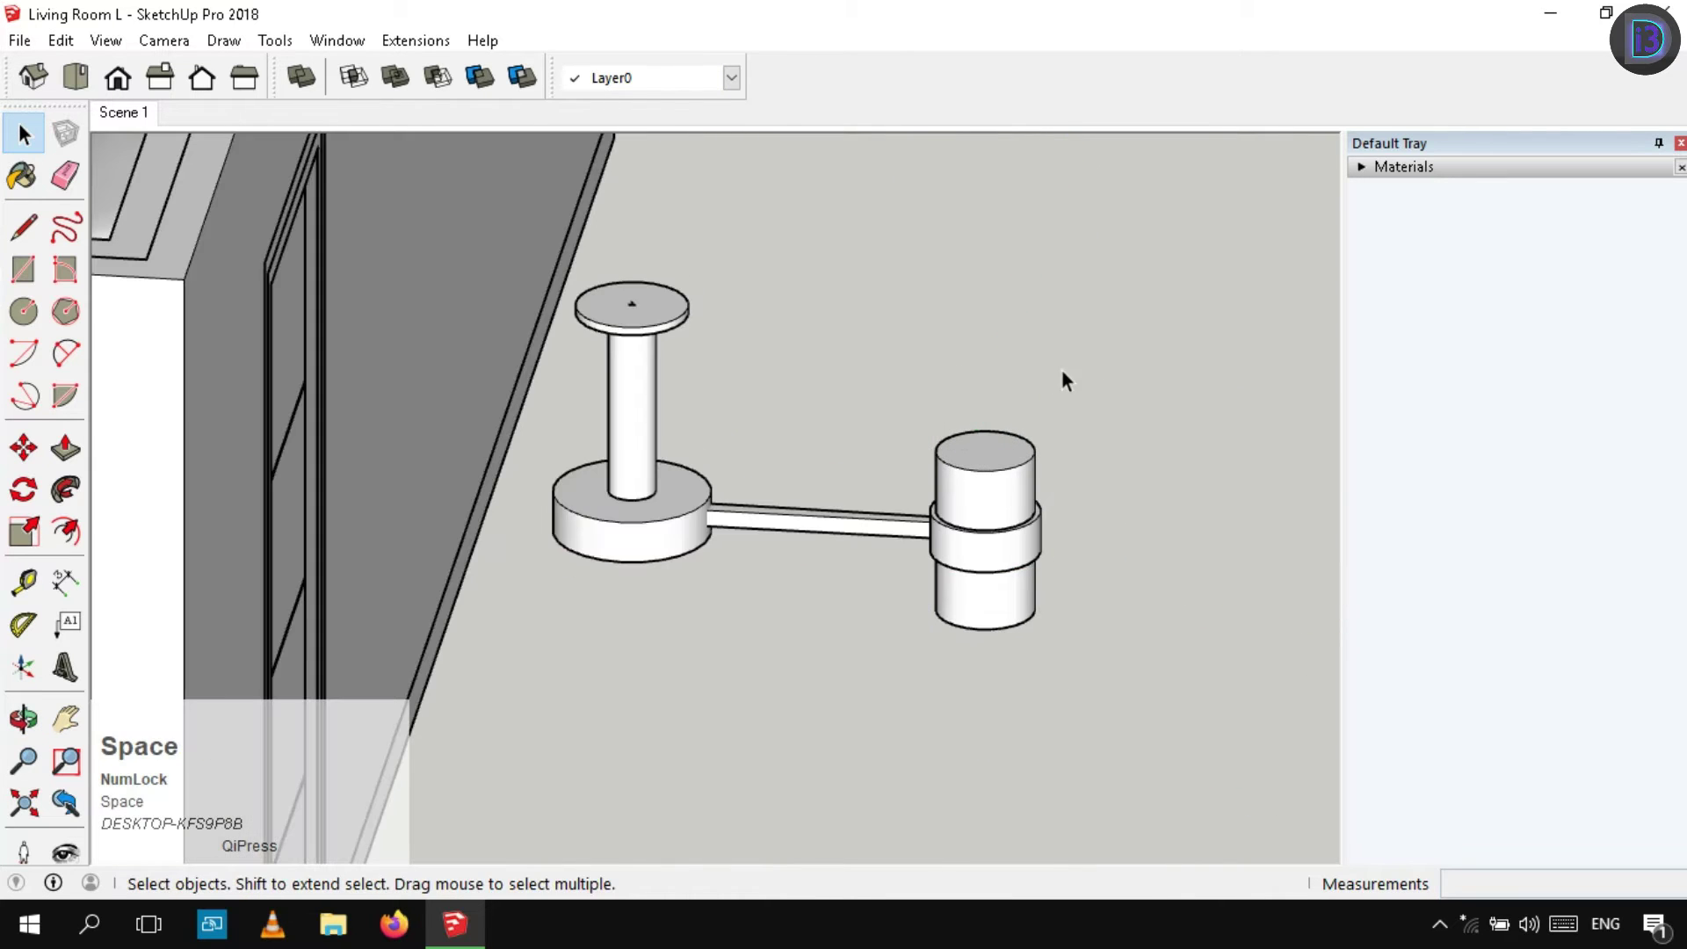
left_click_drag(891, 722, 891, 722)
scroll(988, 520, "up", 2)
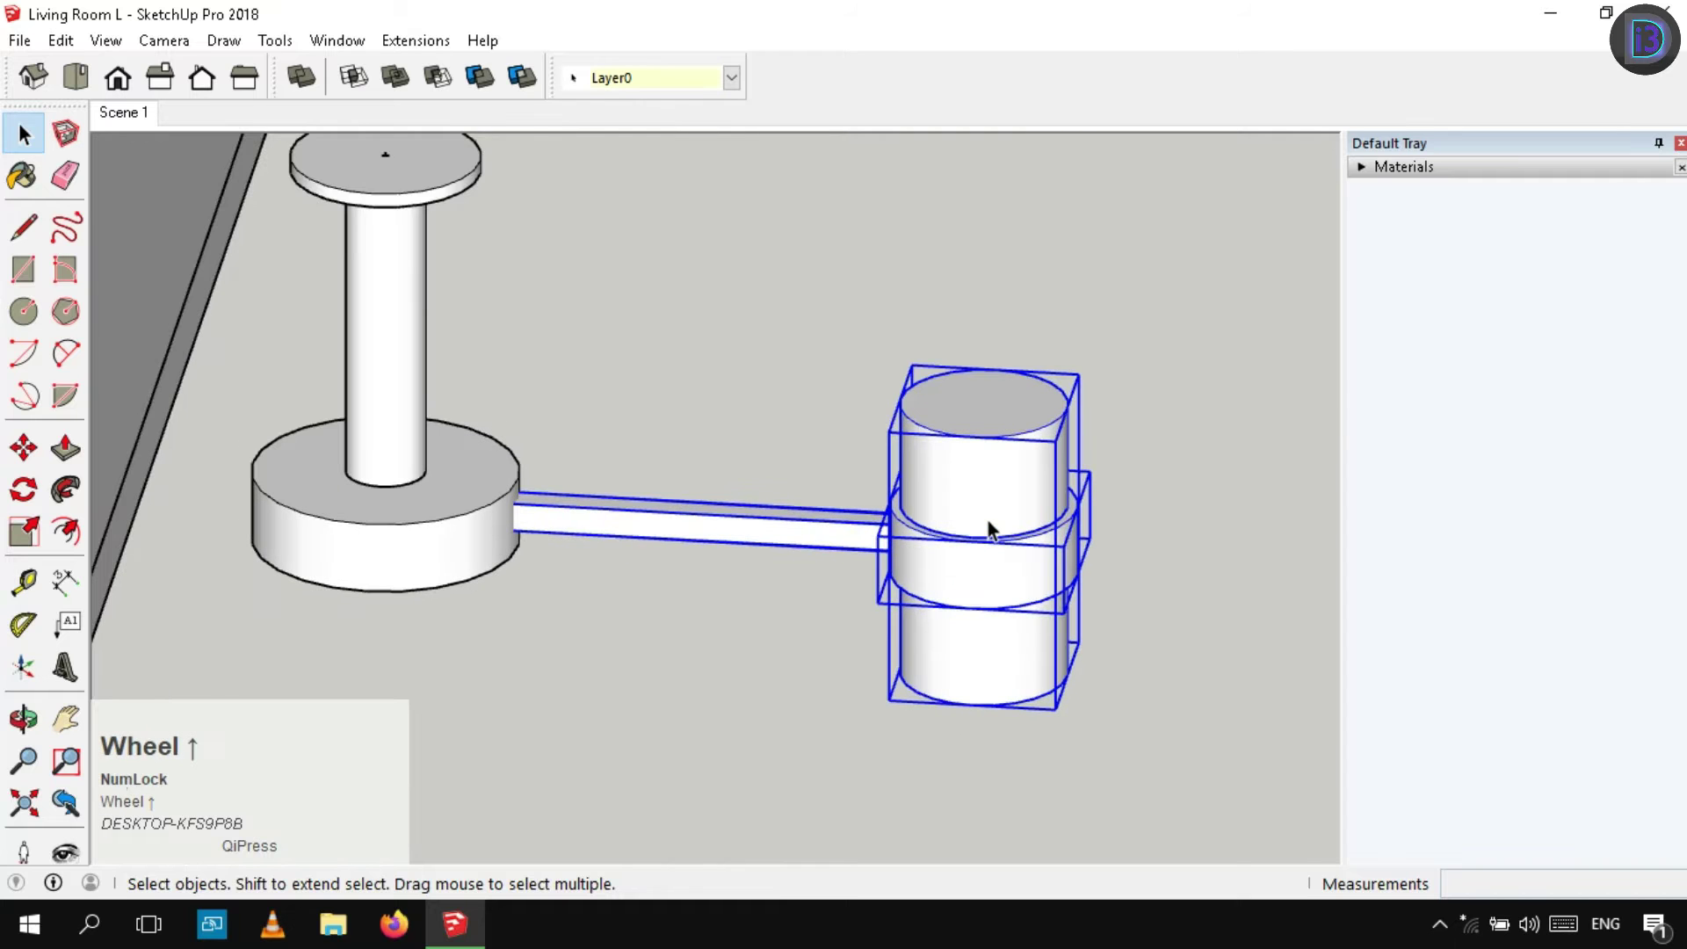
scroll(987, 520, "down", 2)
mouse_move(606, 470)
middle_mouse_down()
mouse_move(659, 483)
mouse_move(604, 462)
middle_mouse_up()
key("q")
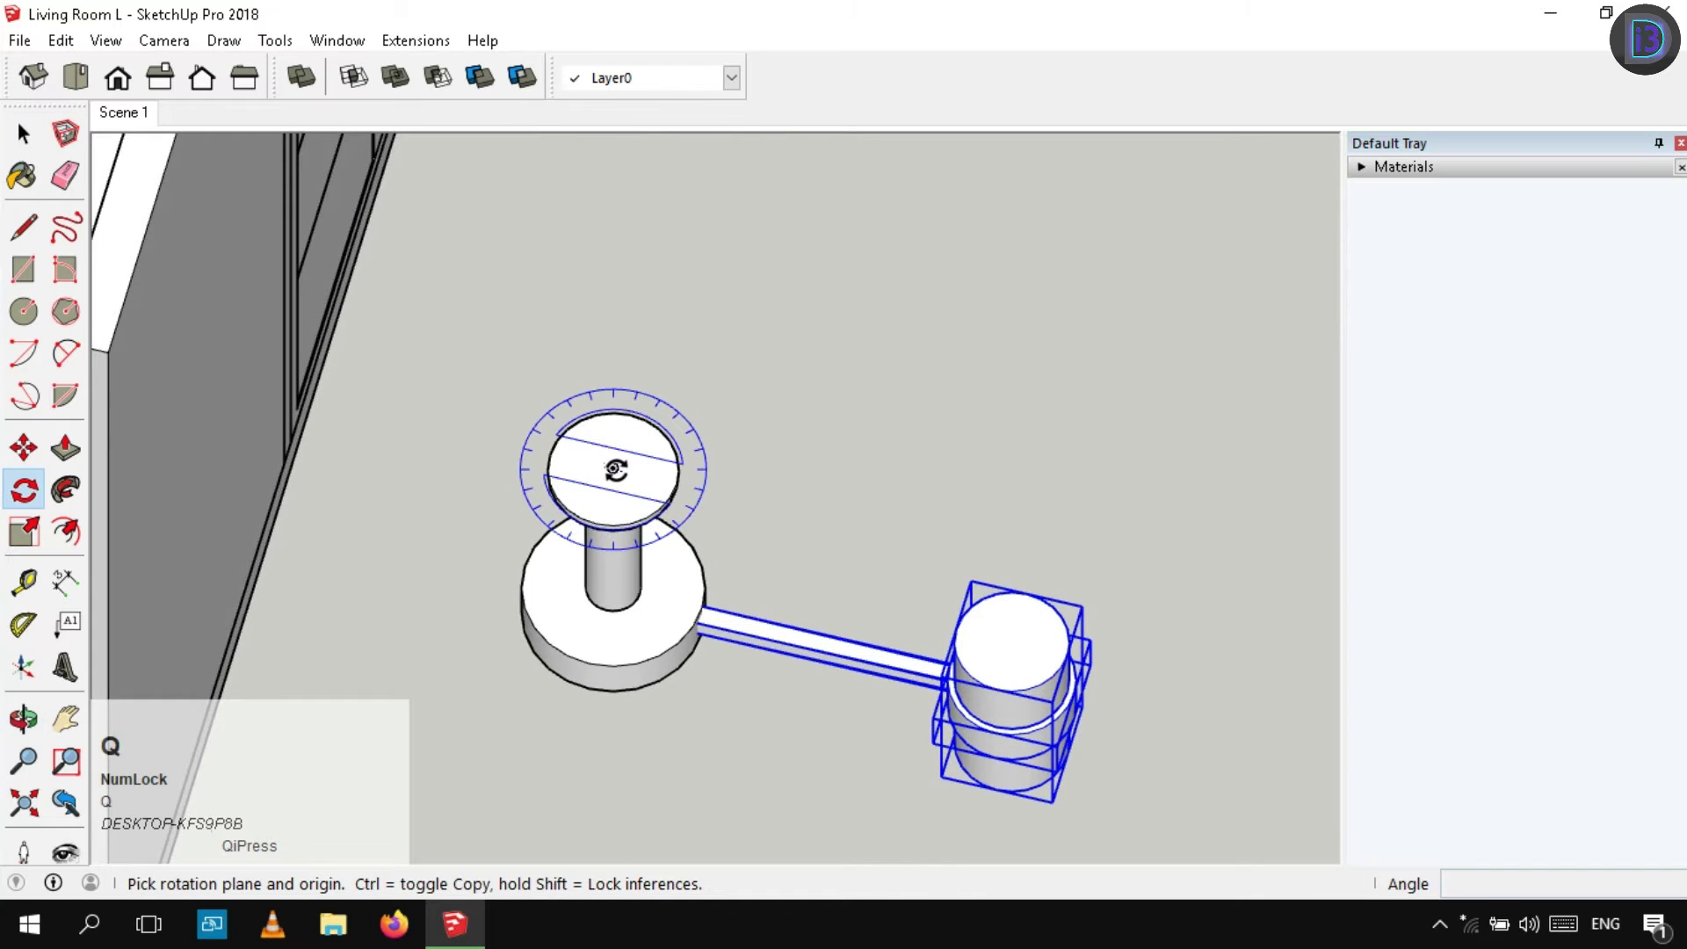
left_click(612, 469, "ctrl")
left_click(658, 478)
type("60")
key("Return")
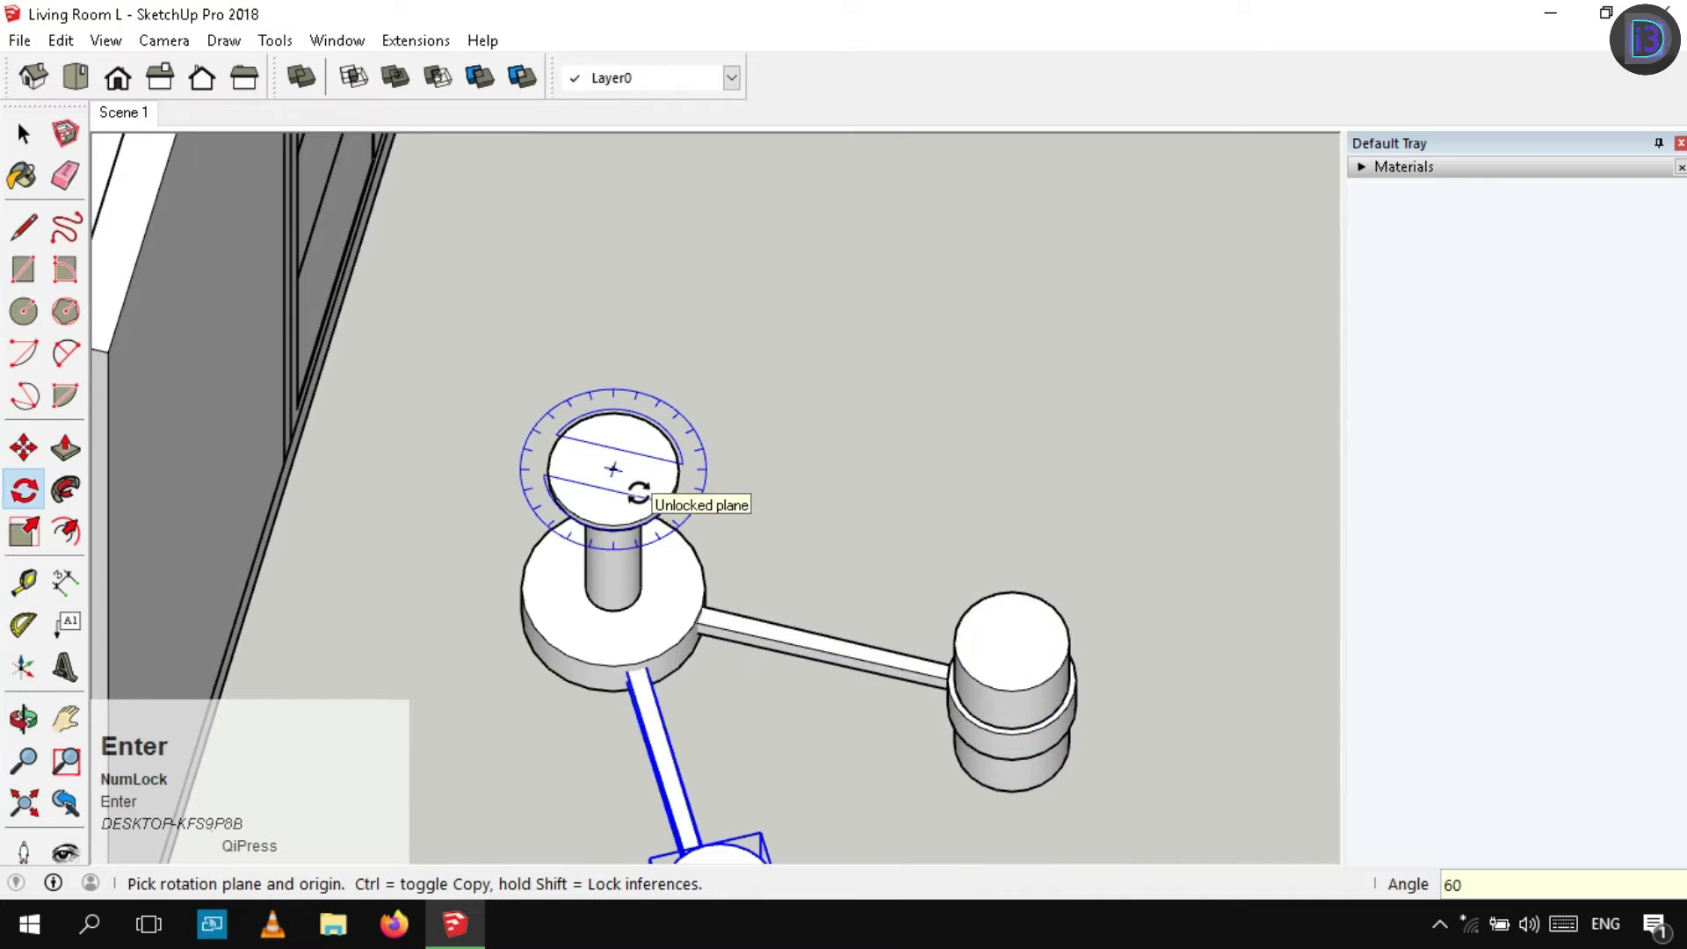
Multiply the rotated copy x5 so the arms form a full circle around the hub
type("x5")
key("Return")
key("space")
scroll(947, 479, "down", 3)
left_click(949, 474)
scroll(909, 492, "up", 1)
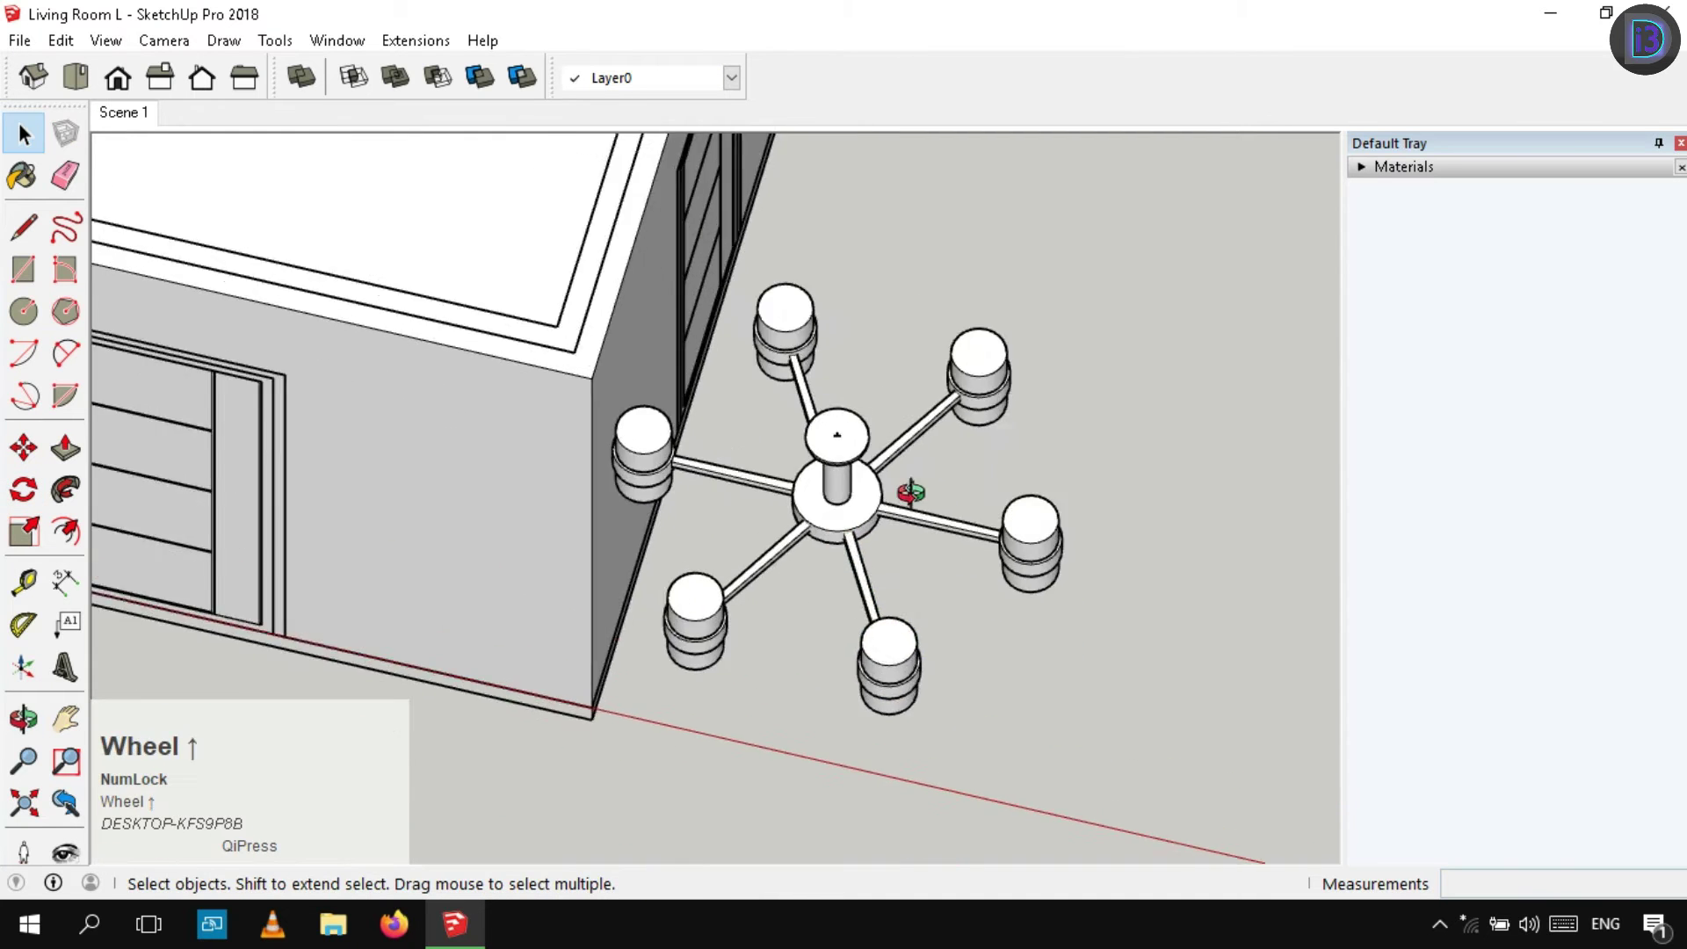
middle_click_drag(909, 493, 629, 538)
scroll(788, 434, "up", 3)
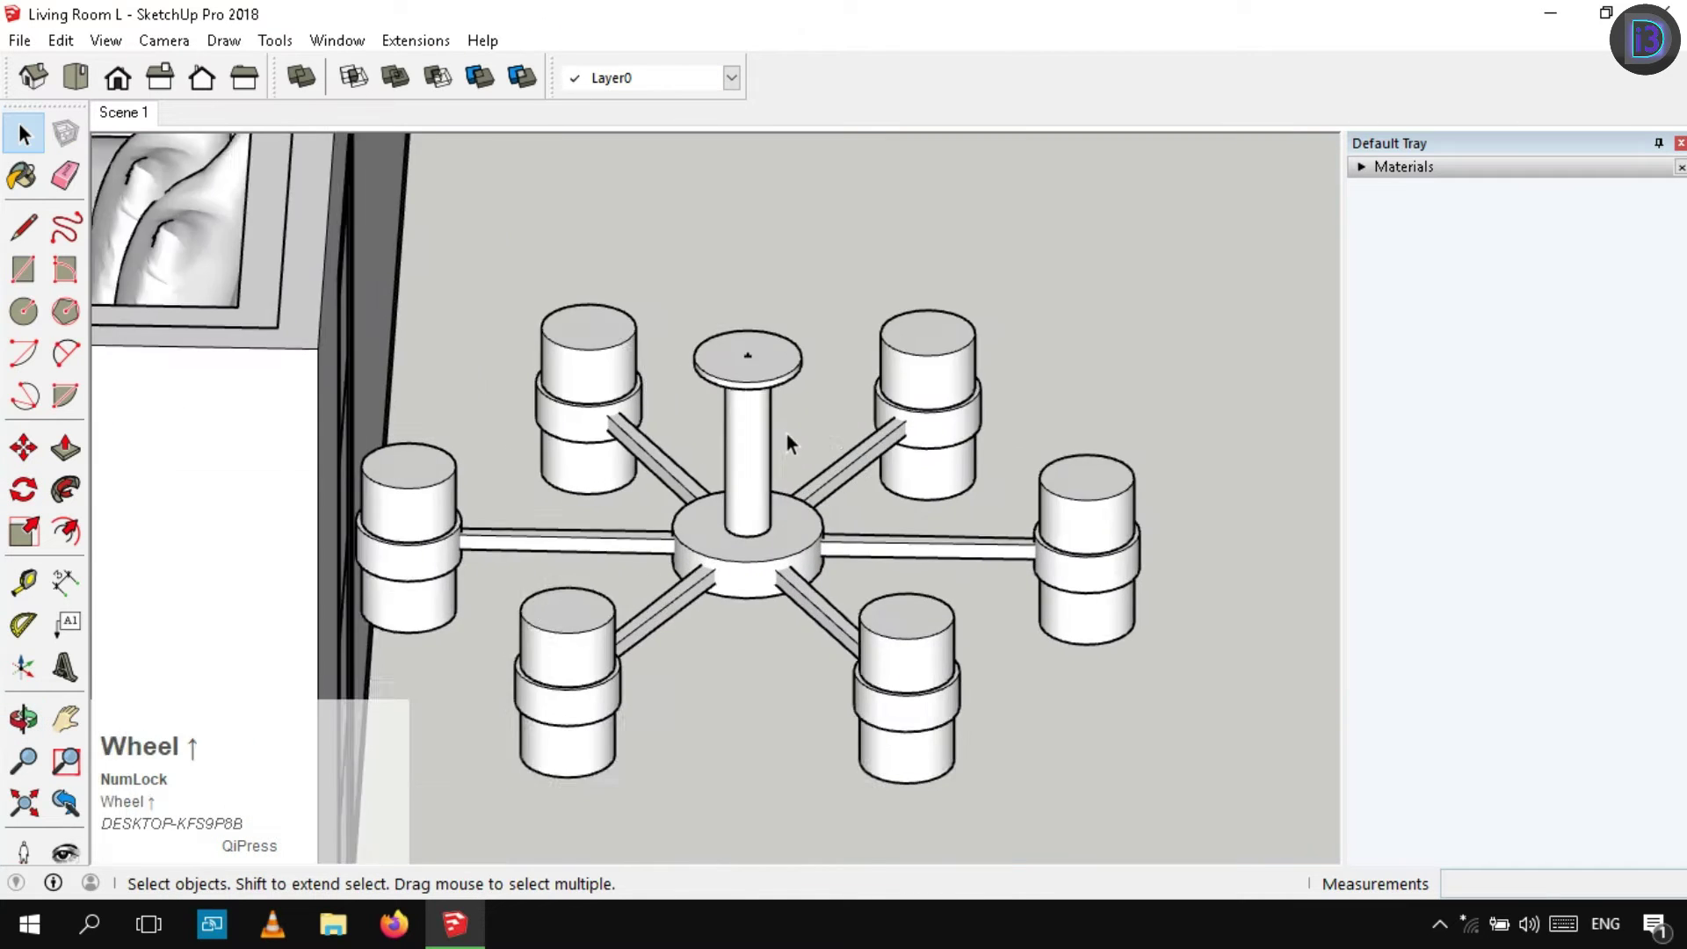
Copy the mounting disc's top face inside the rod's group, push the disc away so only the rod remains, and close the group
middle_click(789, 440)
scroll(789, 440, "up", 2)
left_click(738, 431)
middle_click_drag(739, 431, 702, 426)
scroll(772, 371, "up", 2)
key("p")
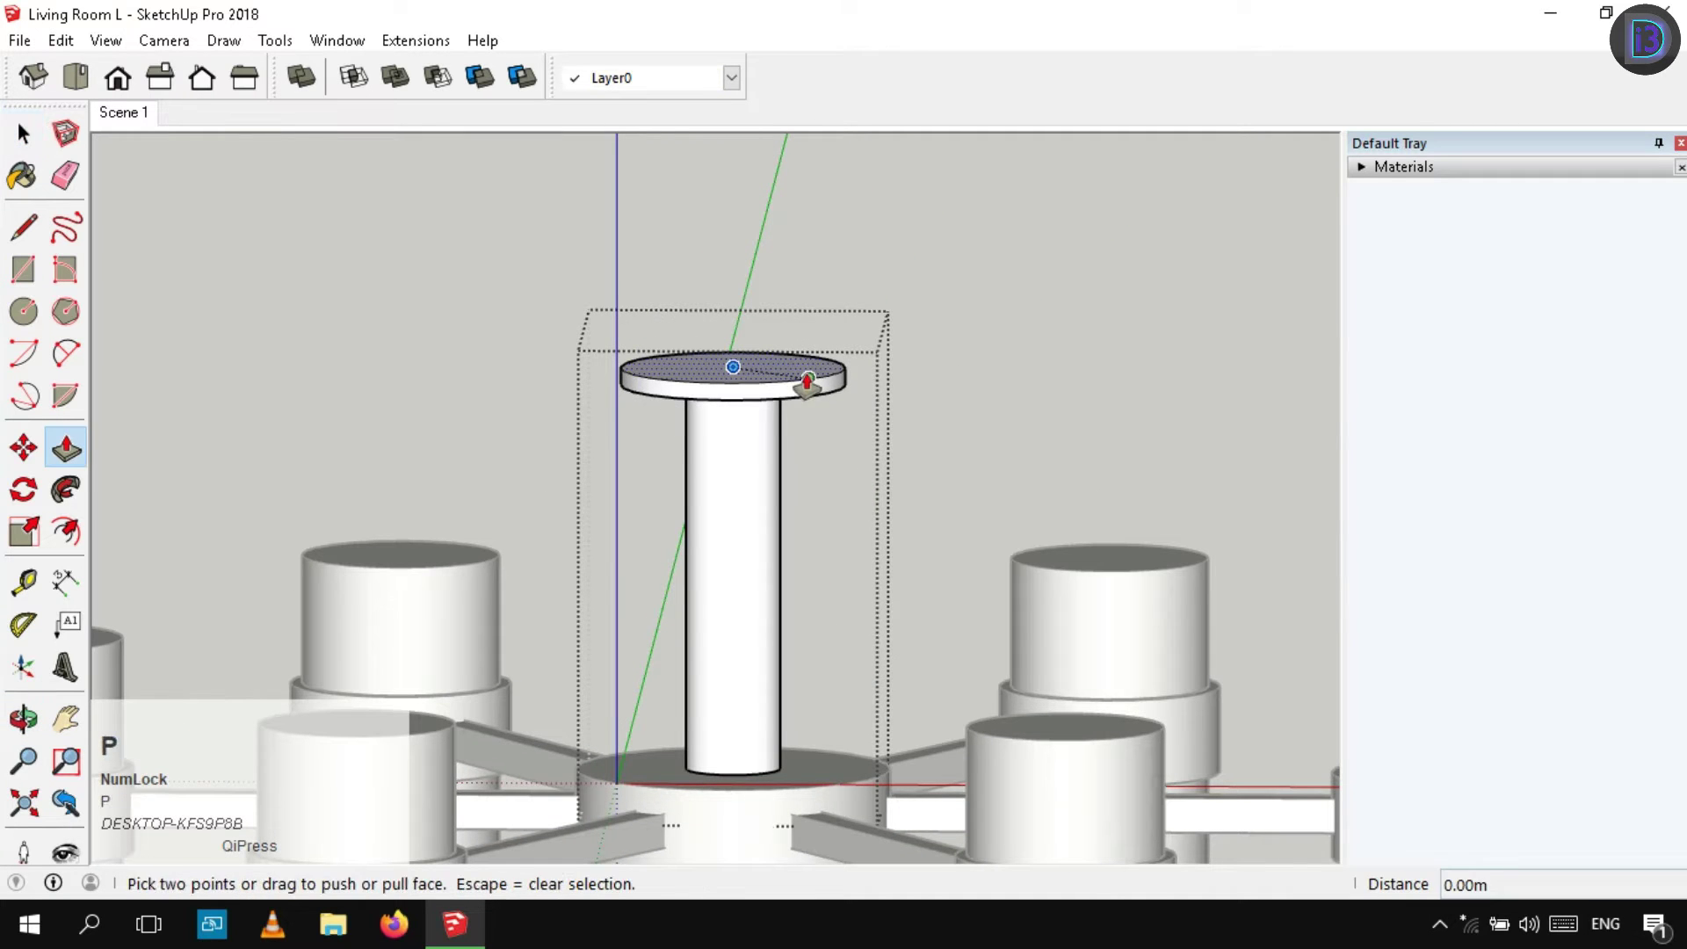
left_click(805, 376)
left_click(829, 399)
key("space")
key("ctrl+a")
right_click(735, 608)
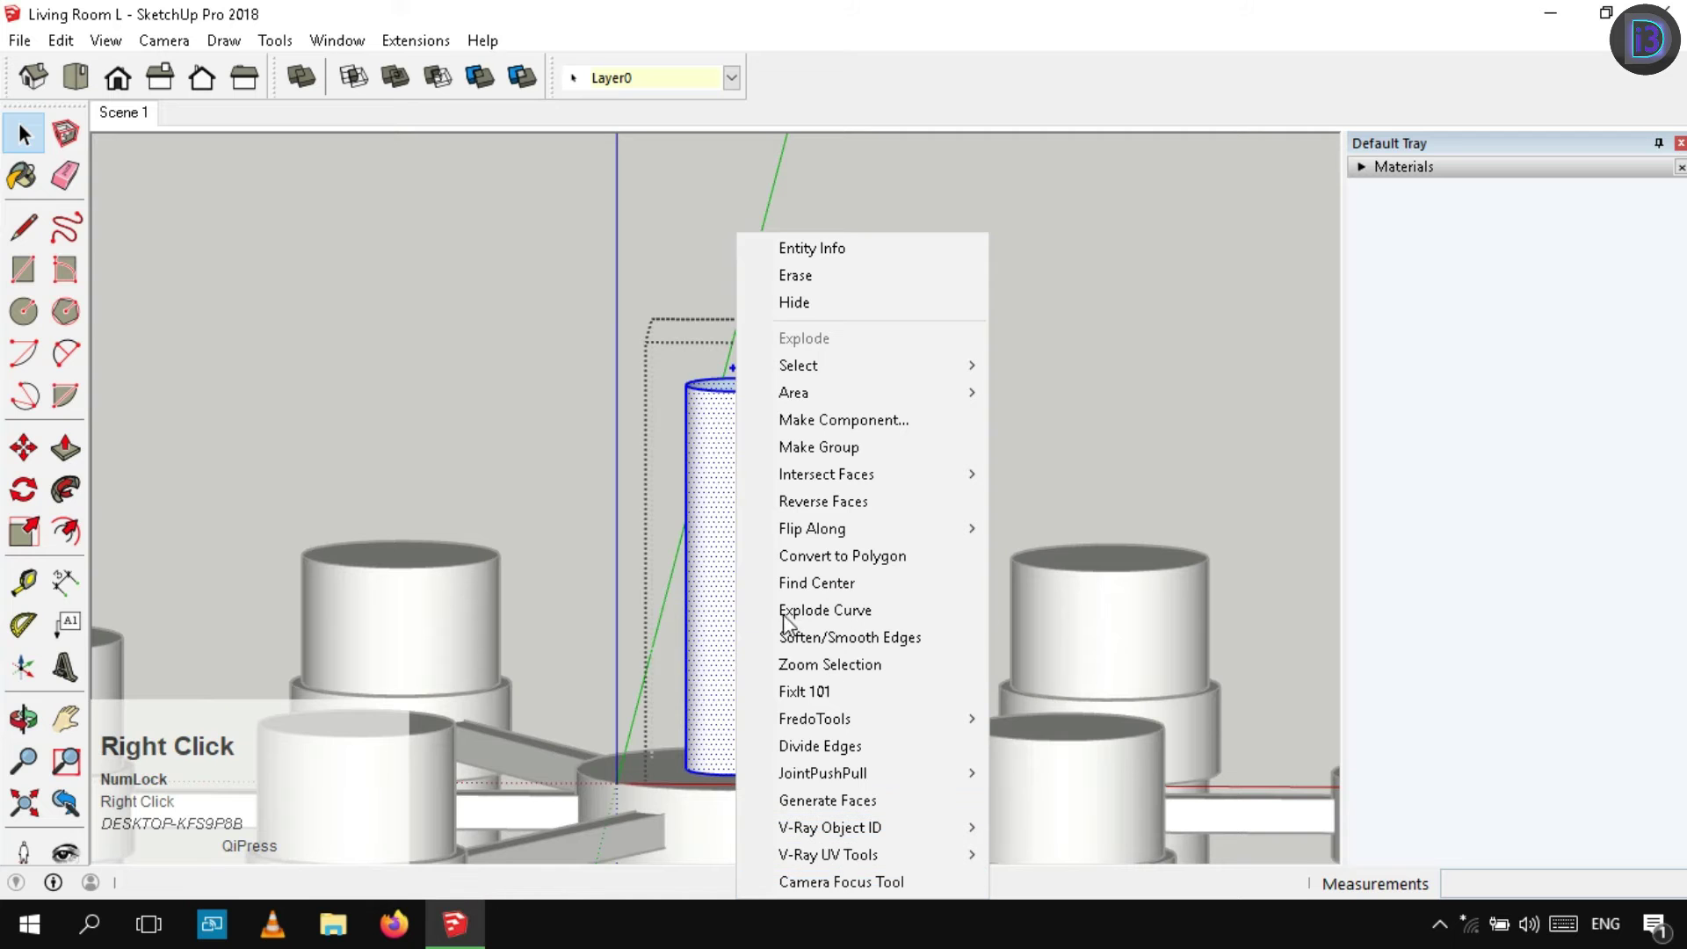
key("space")
left_click(967, 515)
scroll(866, 460, "down", 5)
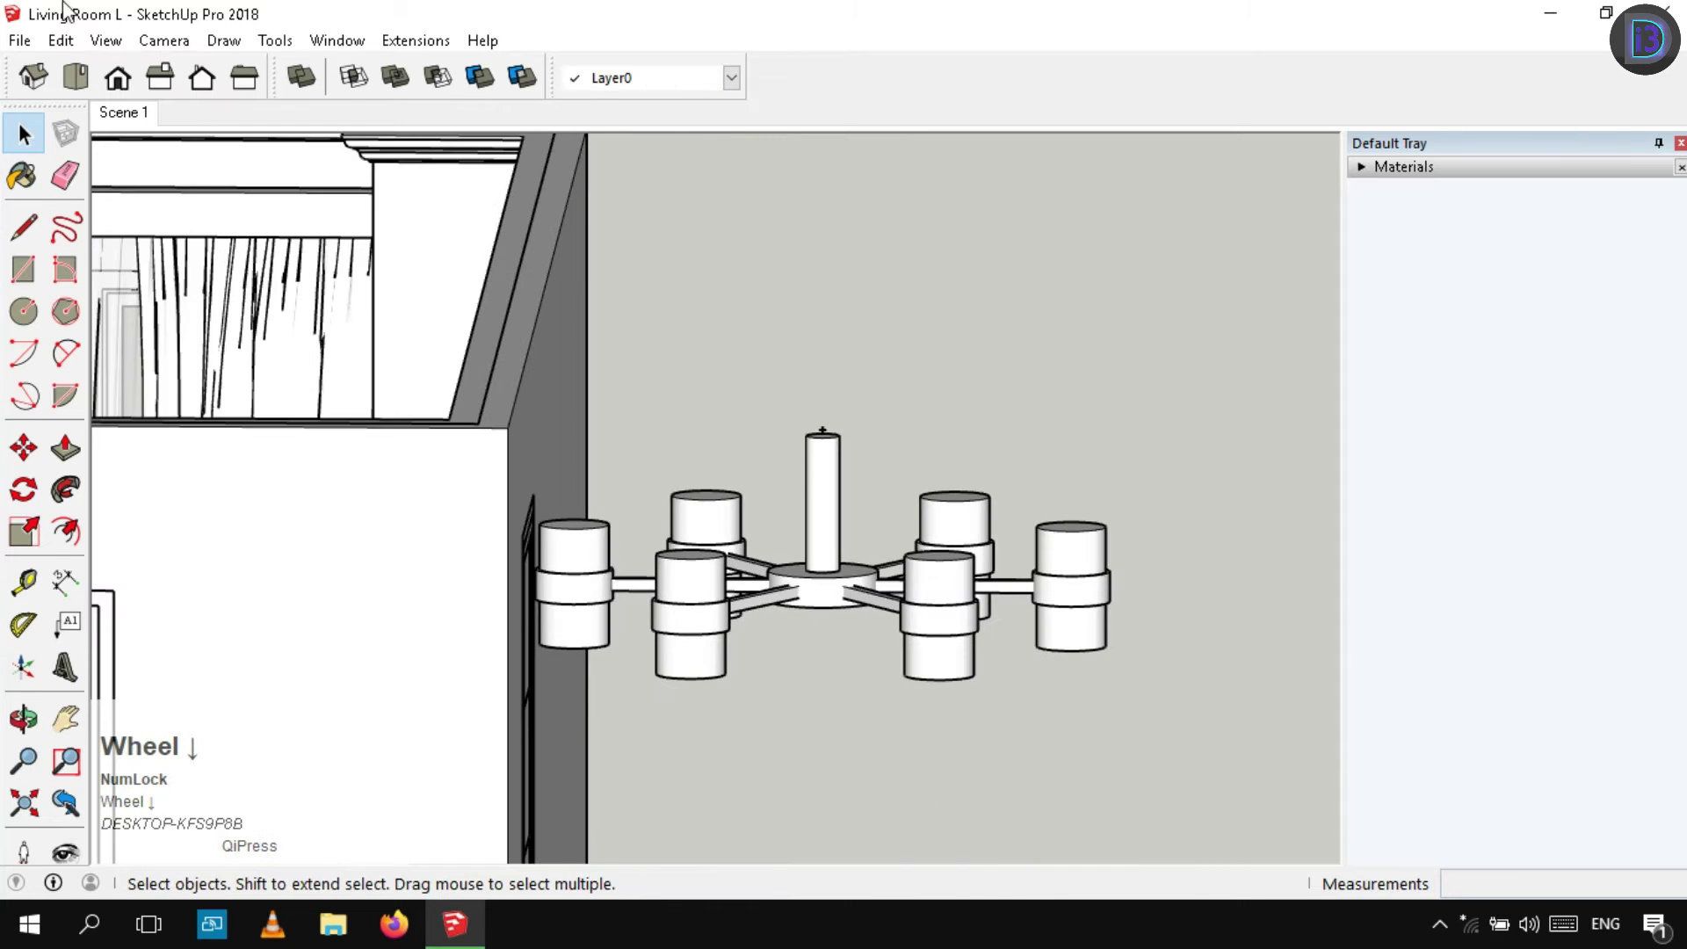
Paste the copied disc face in place on top of the rod and scale it up uniformly about its centre
left_click(61, 41)
left_click(173, 214)
scroll(870, 453, "up", 3)
key("s")
left_click_drag(868, 420, 905, 728, "ctrl")
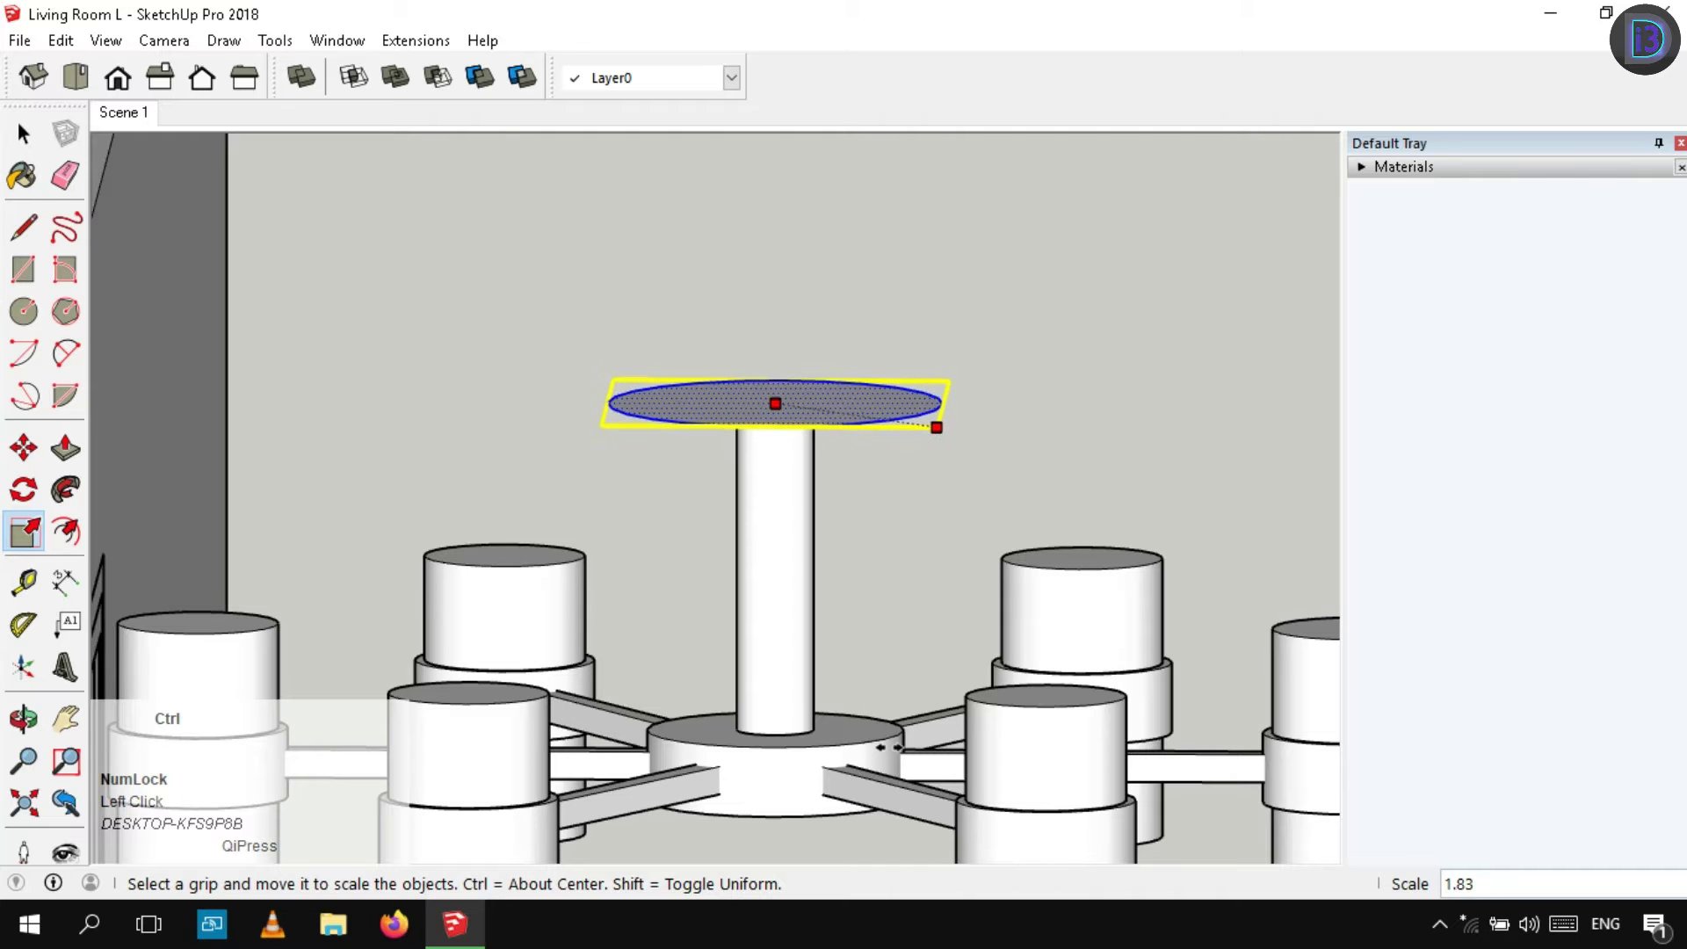
key("space")
Group the enlarged disc face, thicken it from its underside by about 0.01 m and close the group
right_click(863, 407)
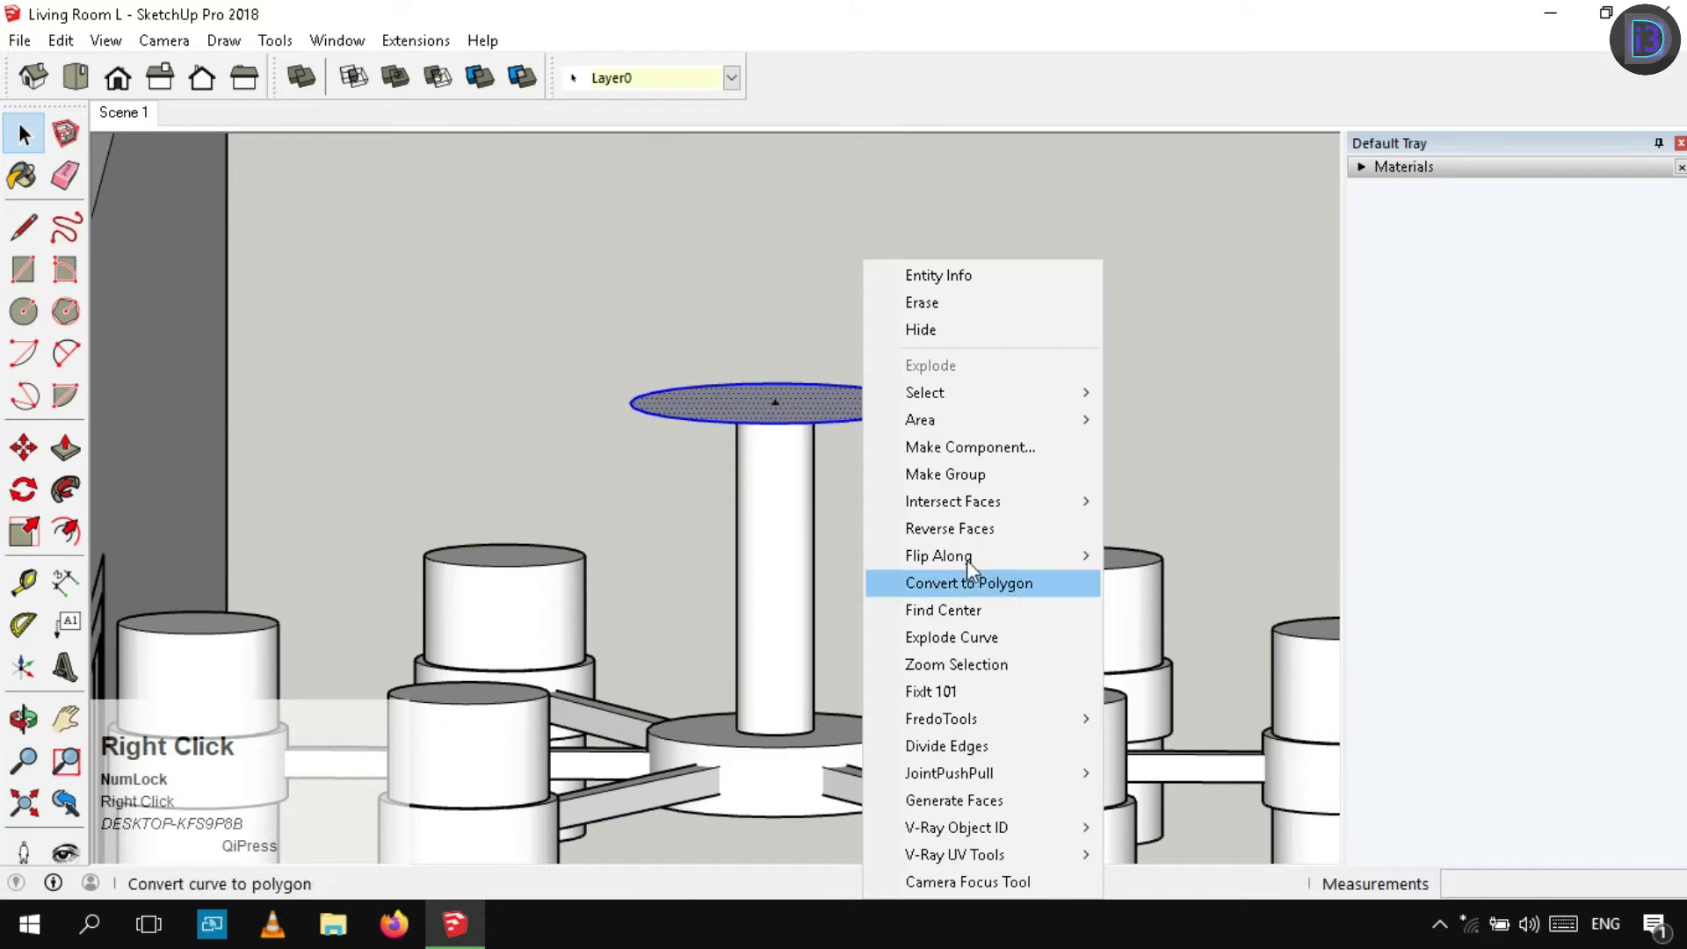
left_click(976, 580)
double_click(858, 395)
key("space")
middle_click_drag(1010, 384, 855, 248)
left_click(851, 243)
key("p")
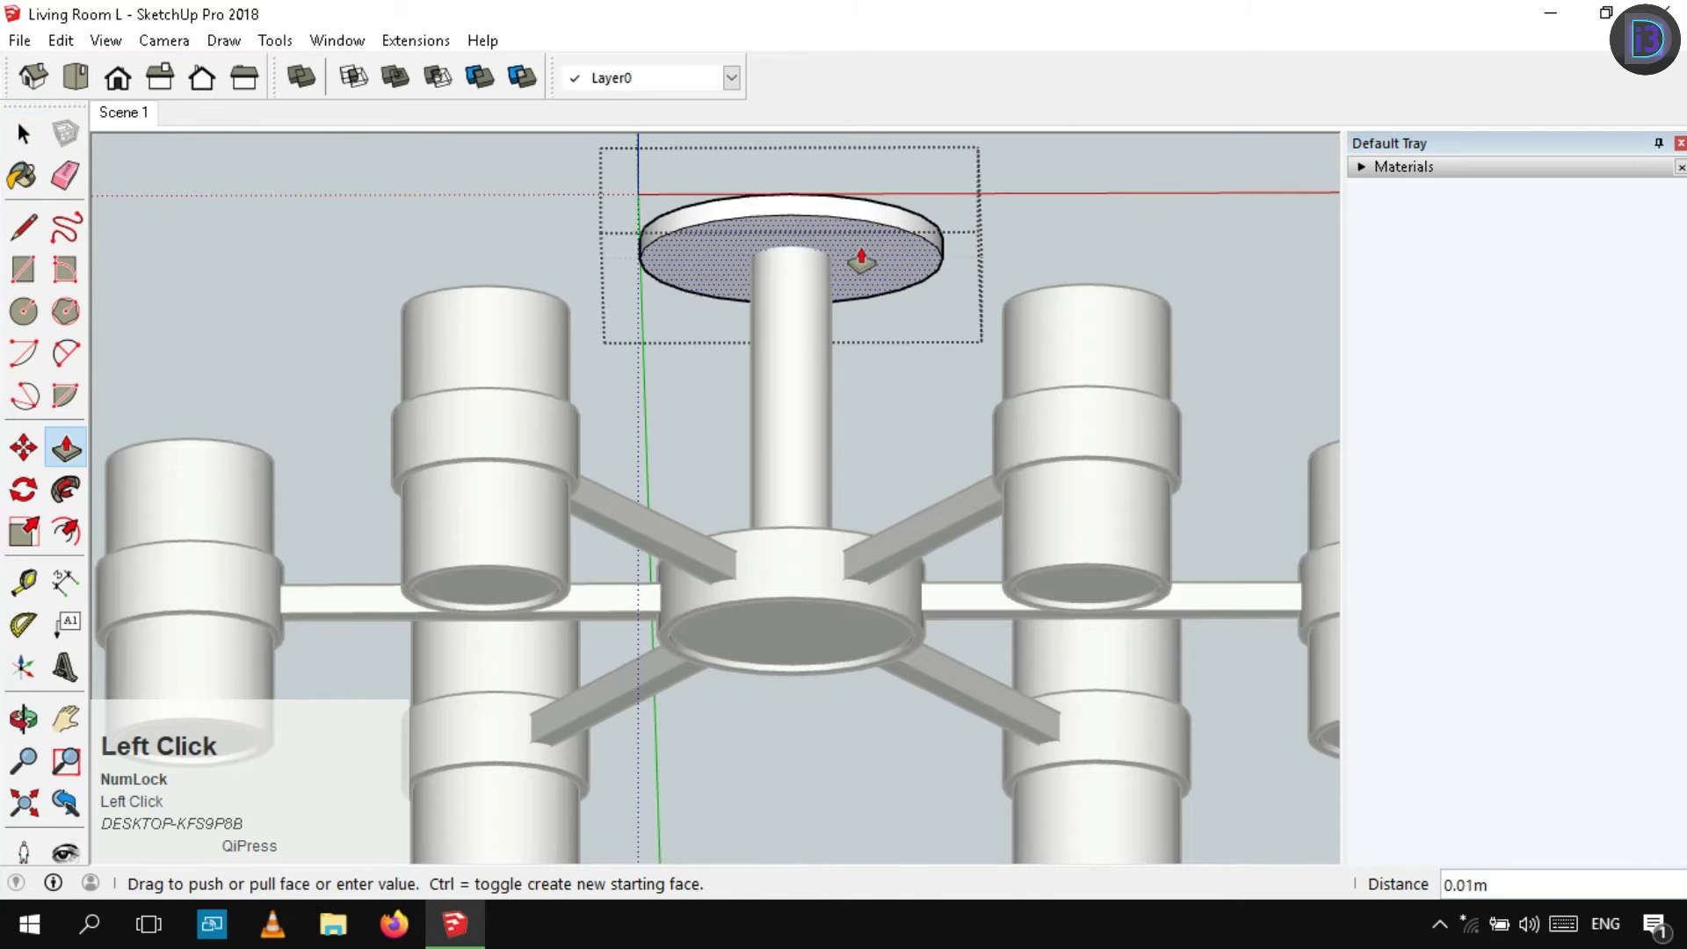
right_click(1069, 220)
left_click(1089, 229)
Lower the rod's top face to the underside of the enlarged mounting disc and leave the rod's group
middle_click_drag(1090, 229, 817, 236)
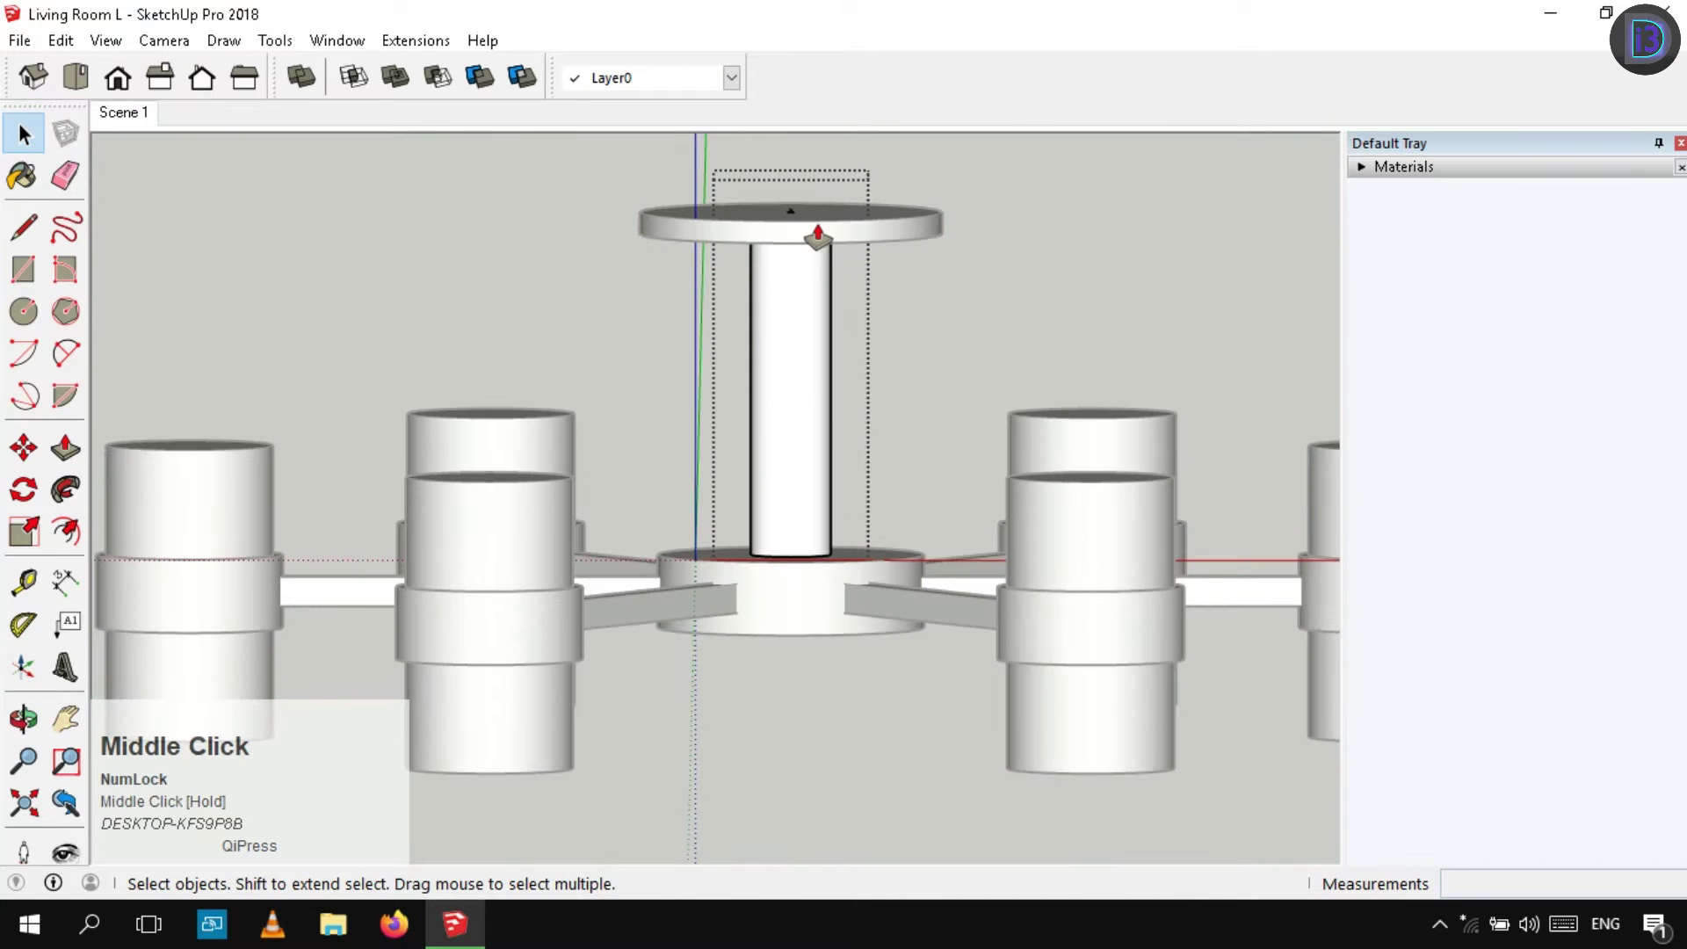
key("p")
key("shift+x")
left_click(794, 249)
key("shift+x")
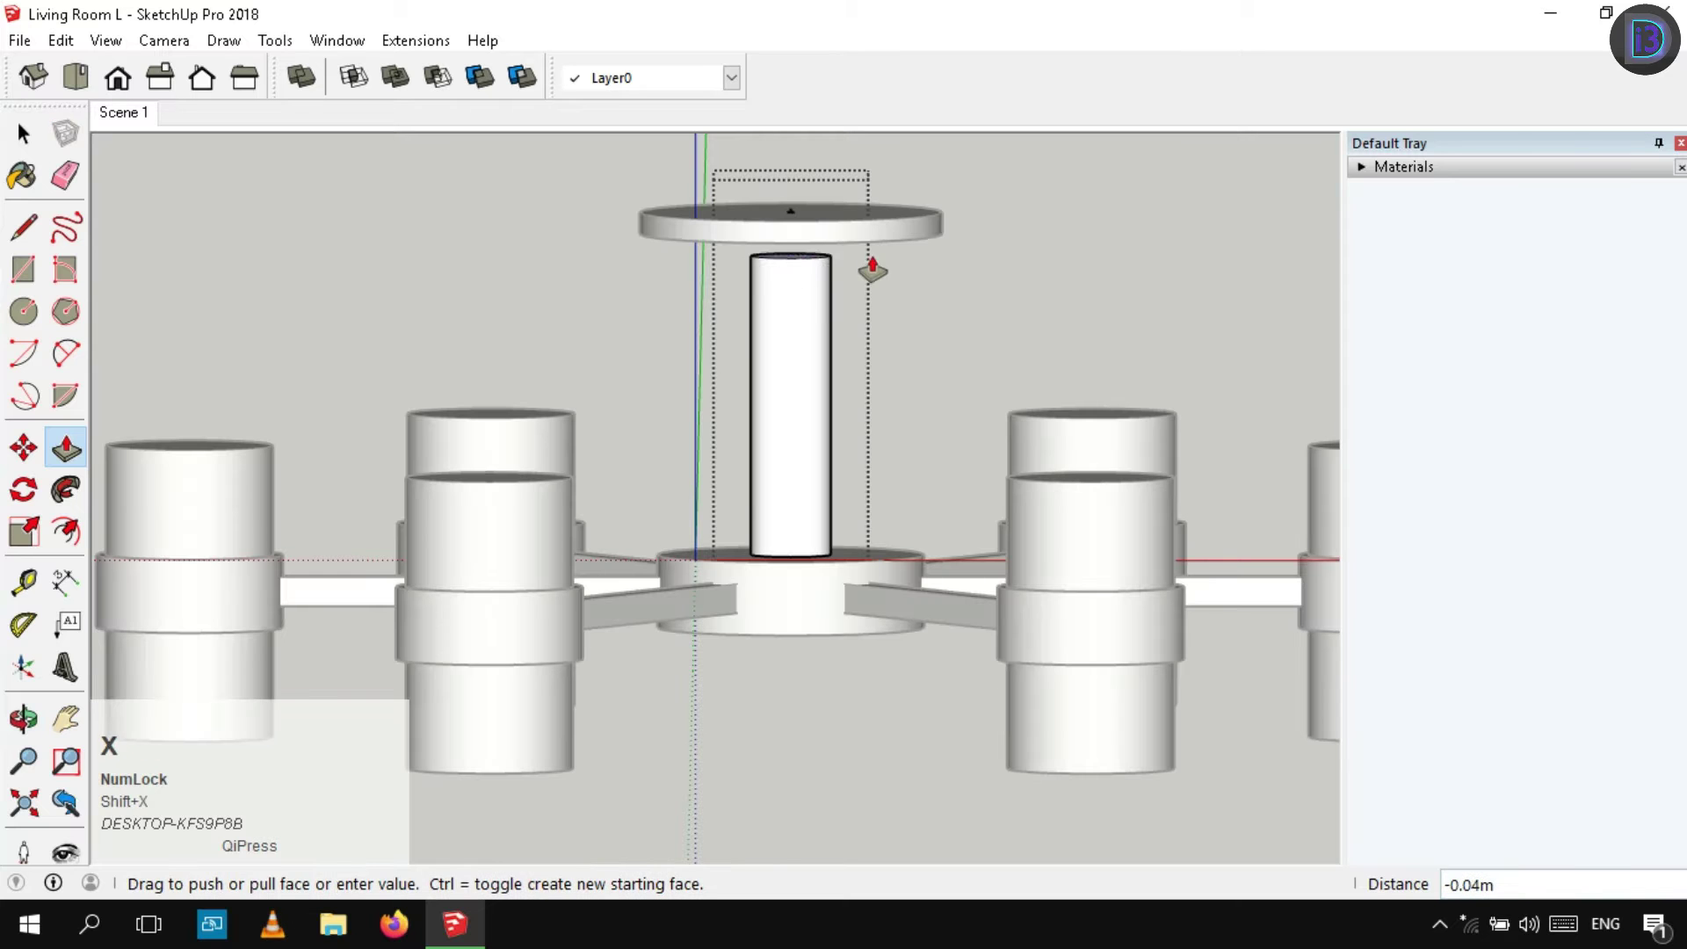
key("space")
left_click(1096, 274)
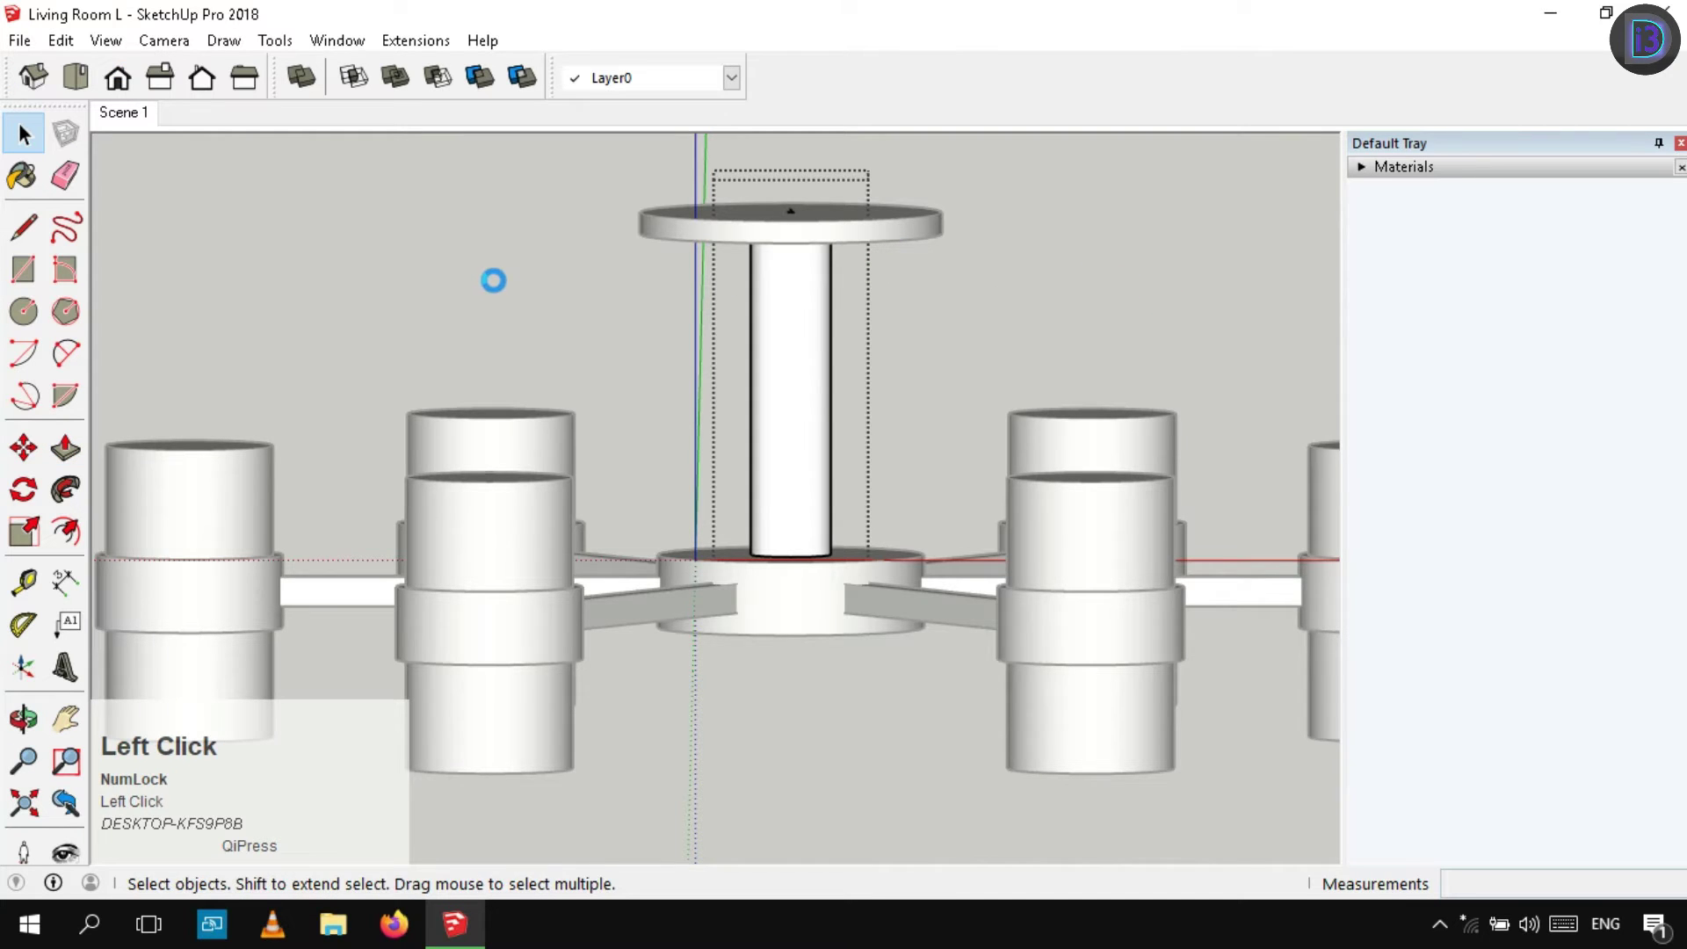
key("shift+F12")
scroll(891, 341, "down", 2)
Copy the central hub and subtract the hub solid from the front-right arm
left_click(118, 77)
scroll(1014, 441, "down", 6)
middle_click_drag(891, 441, 847, 479, "shift")
scroll(879, 457, "up", 3)
scroll(835, 510, "up", 2)
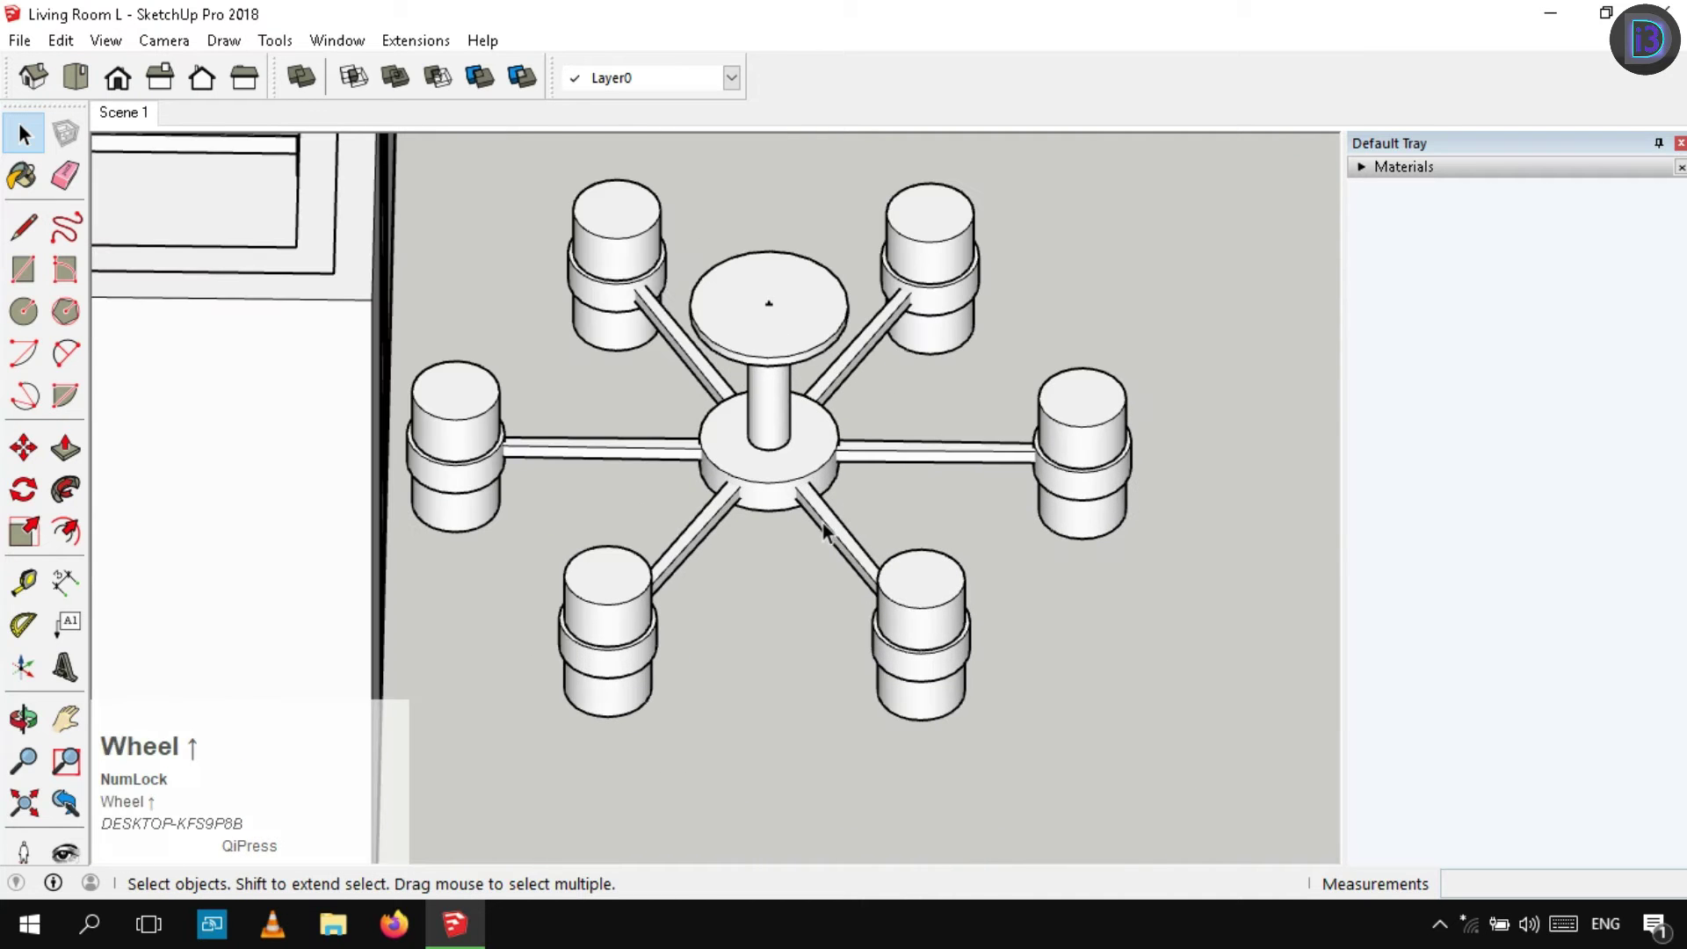
left_click(800, 464)
key("ctrl+c")
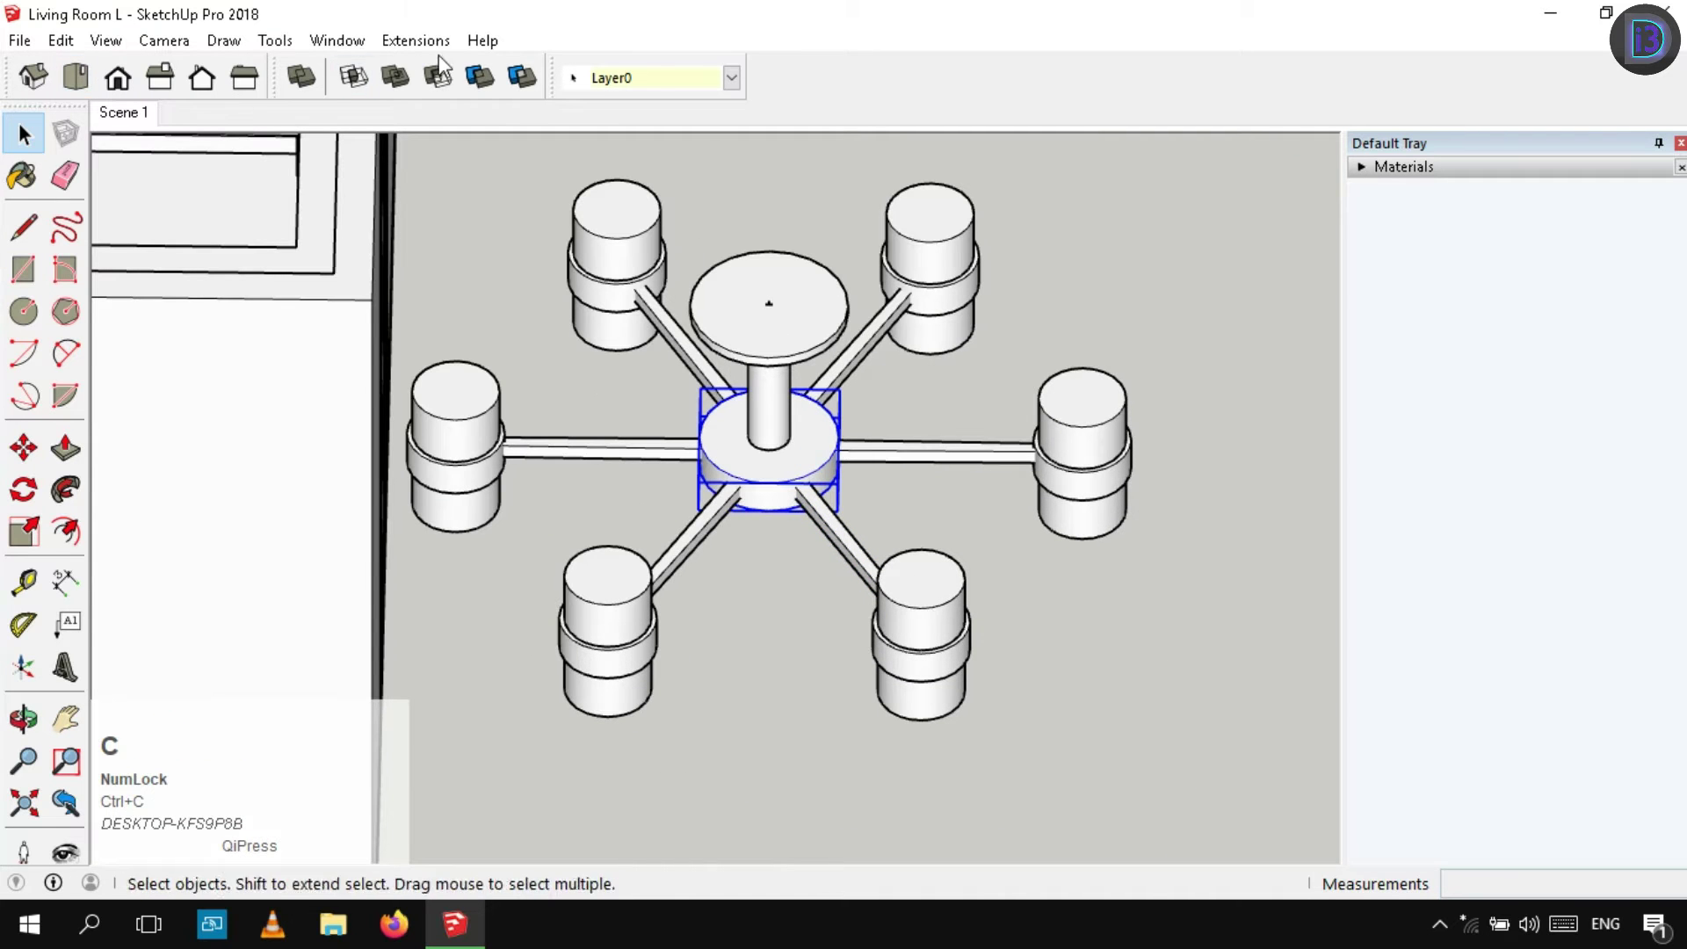
left_click(835, 536)
key("space")
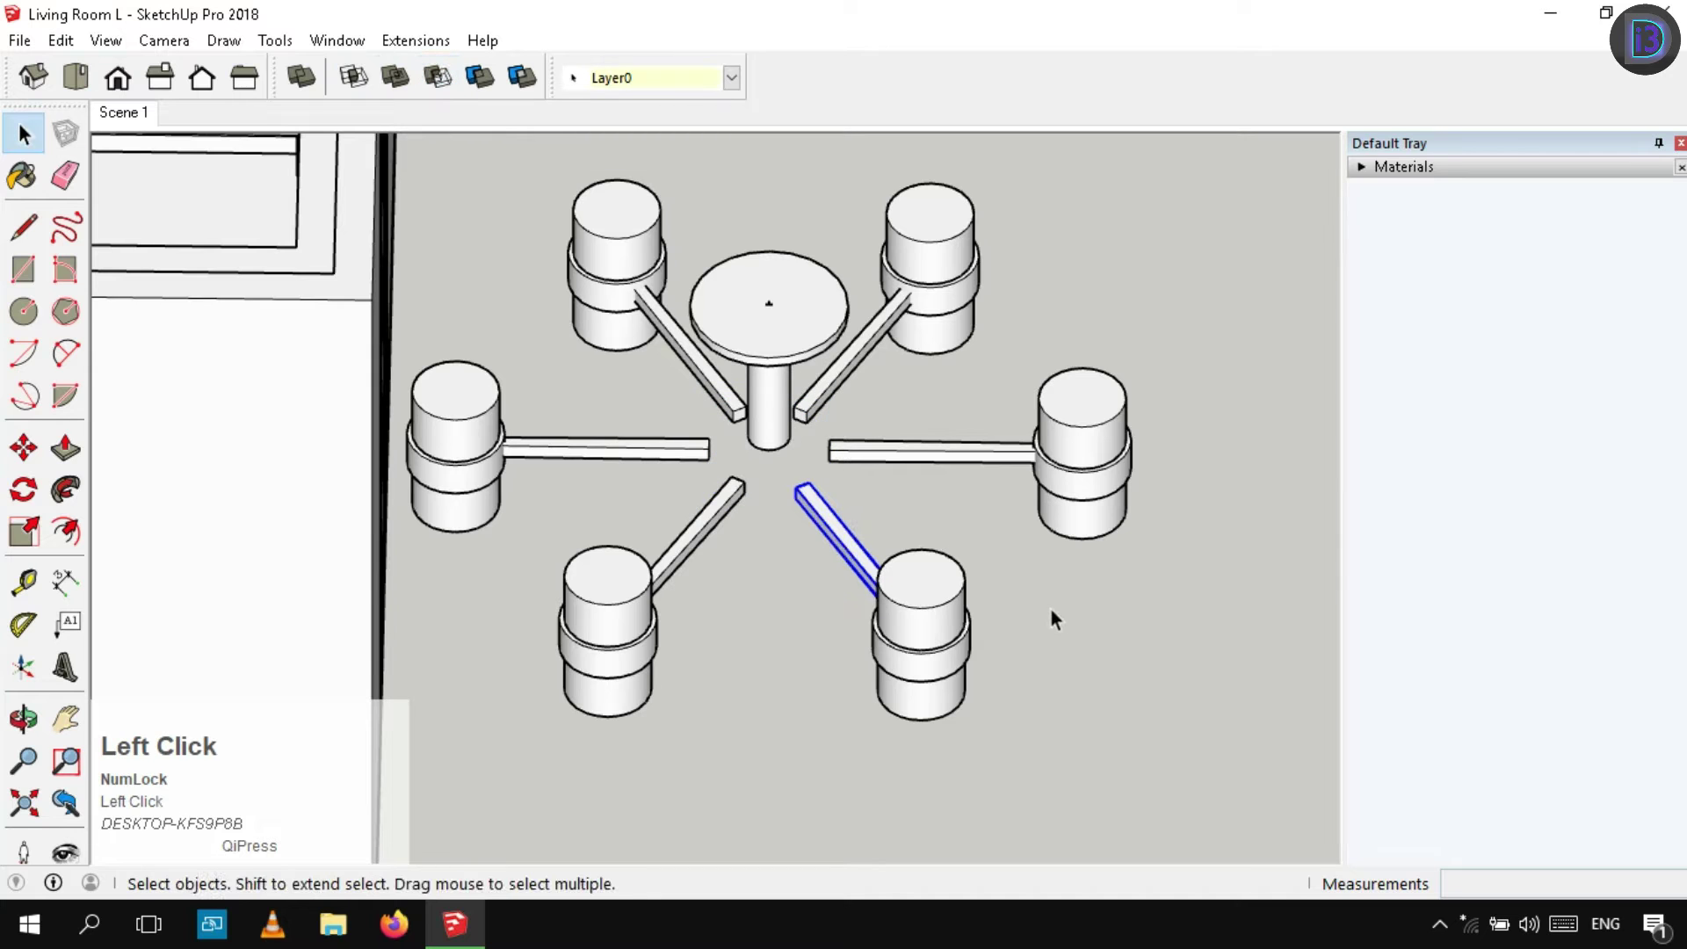
Paste the hub back in place for each cut and subtract it from the right arm and the rear-right arm
left_click(60, 40)
left_click(127, 214)
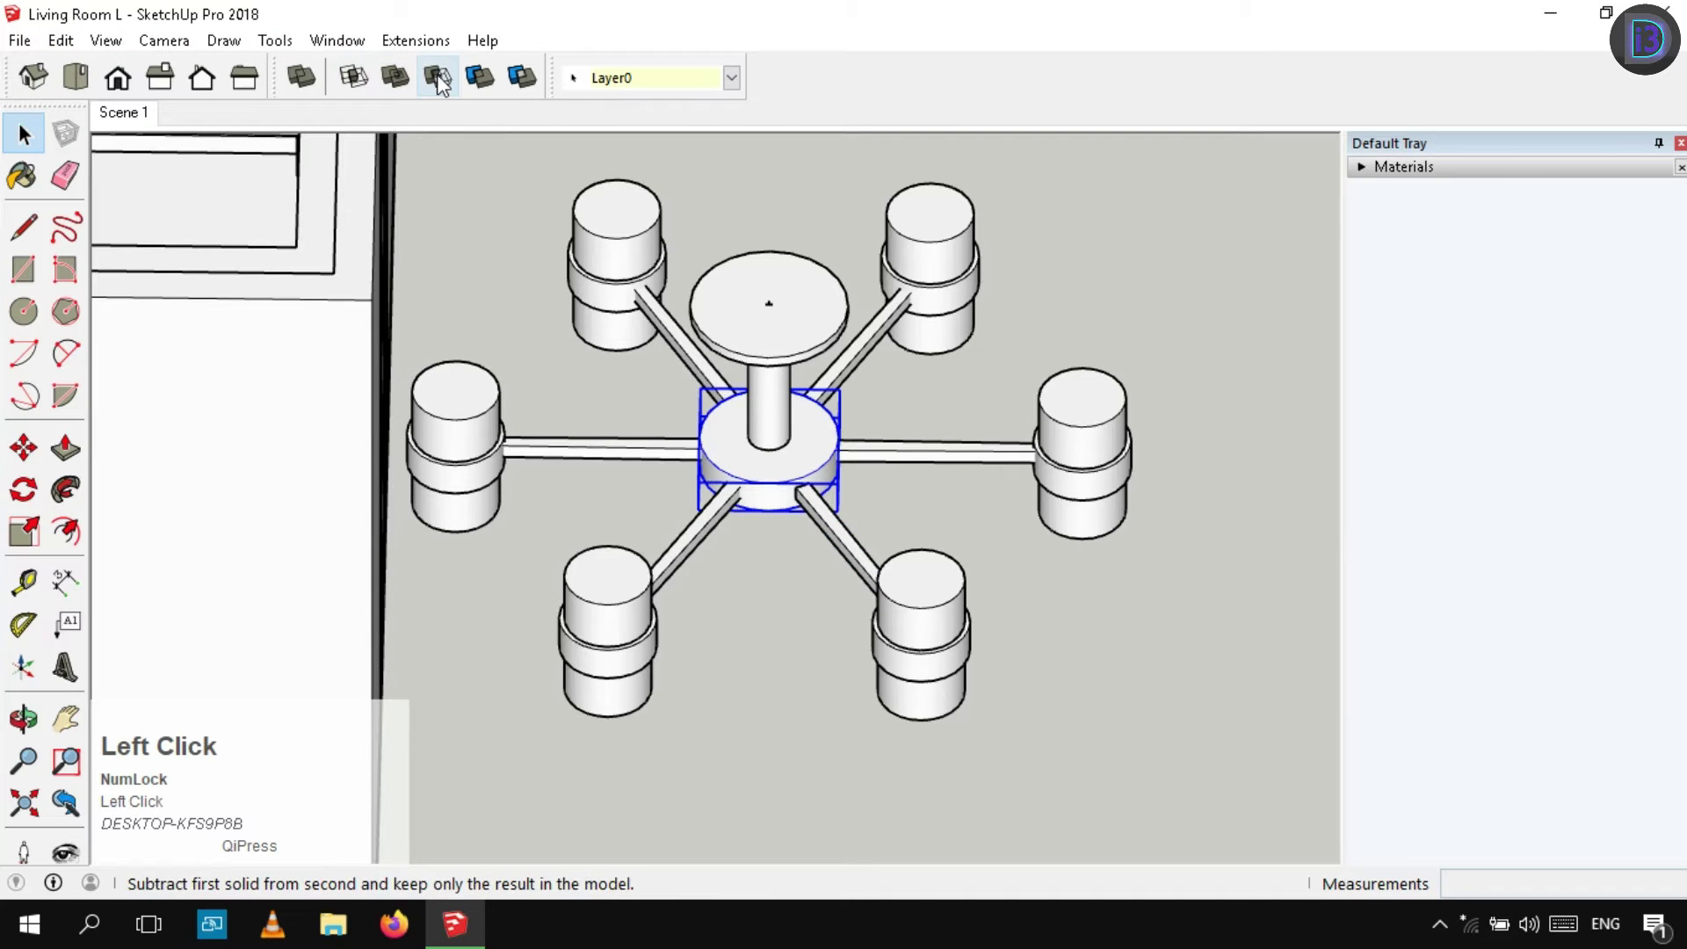
left_click(915, 461)
key("space")
left_click(60, 40)
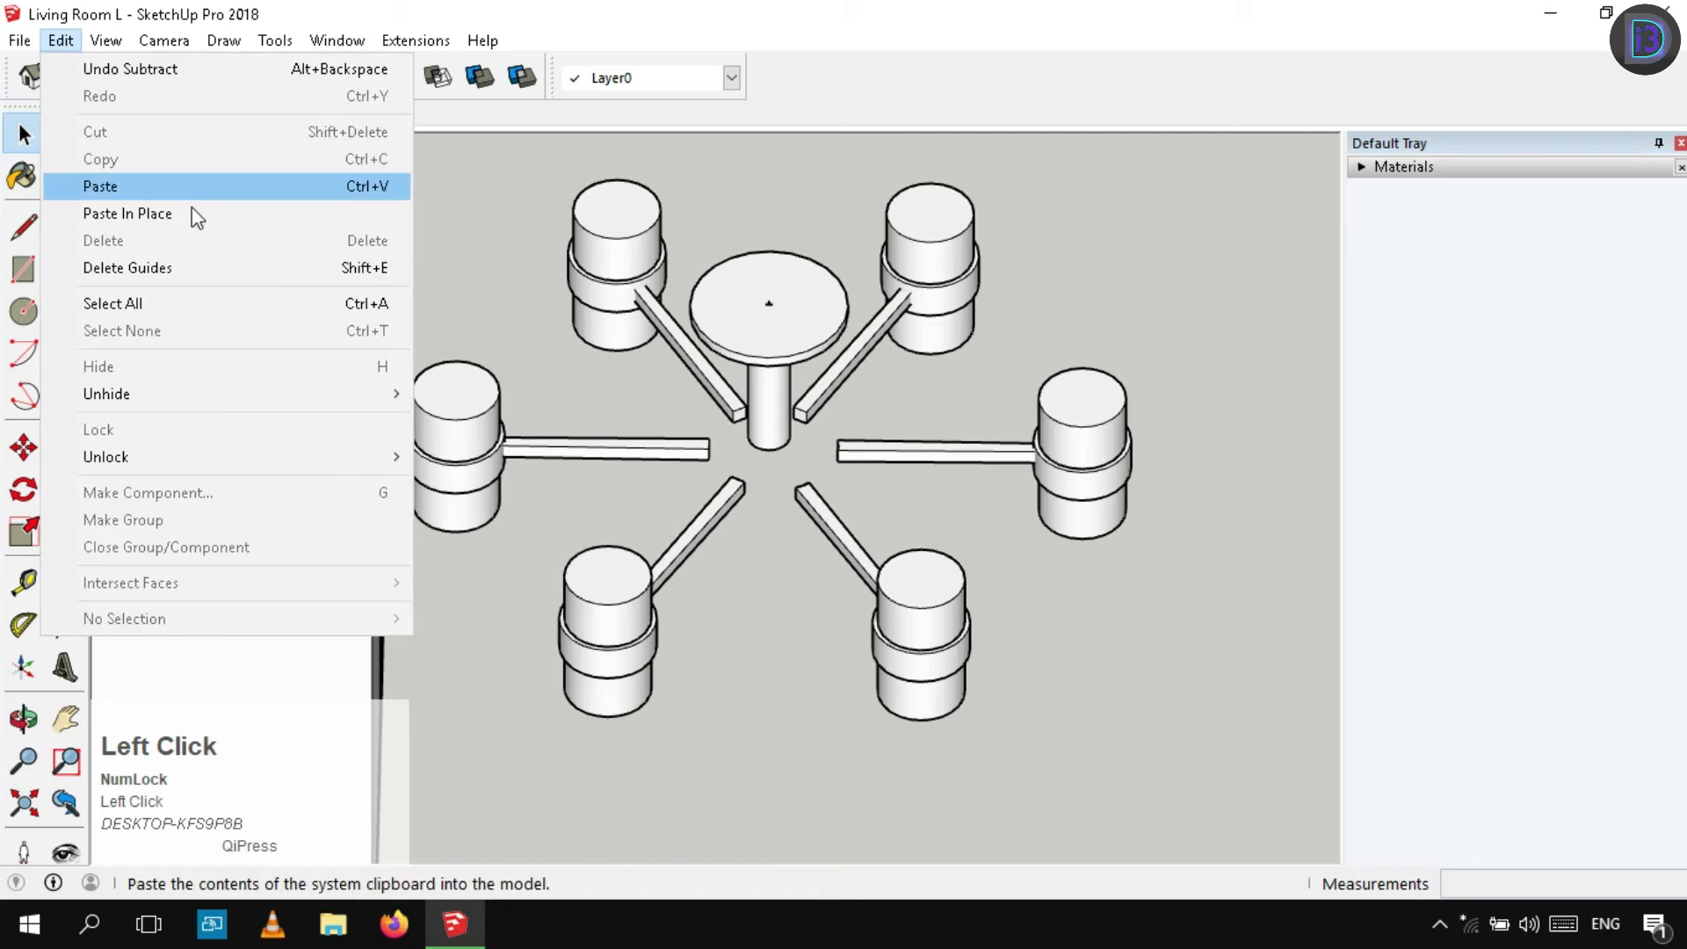
left_click(167, 215)
left_click(890, 318)
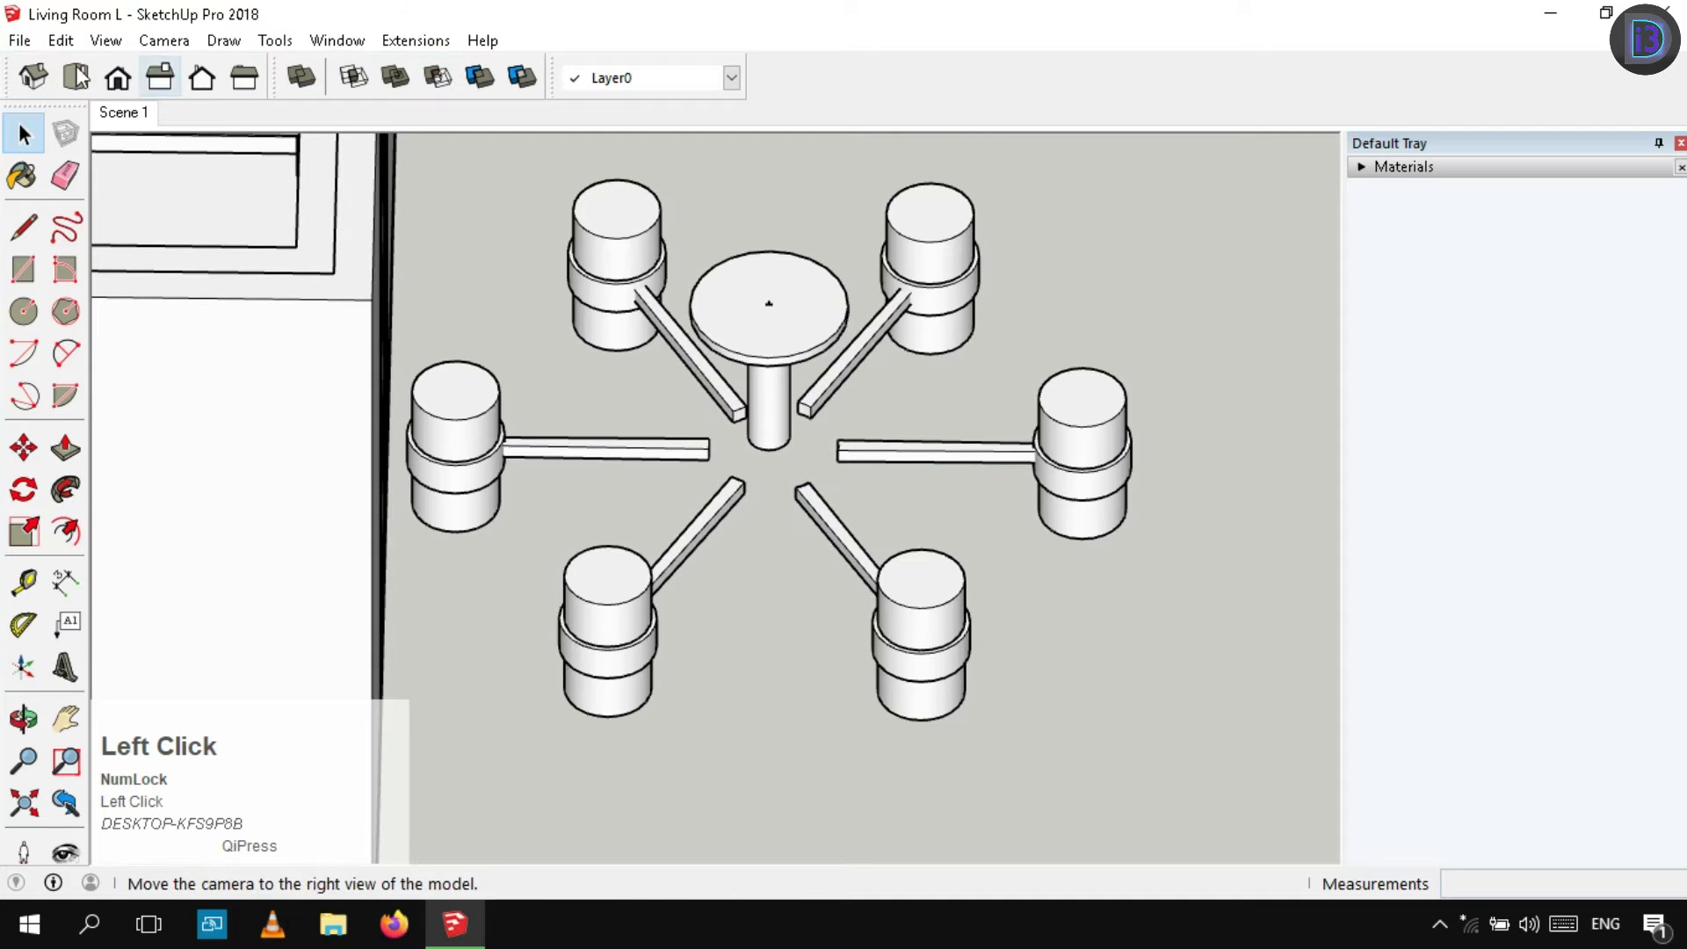
Paste the hub in place again for each cut and subtract it from the rear-left arm and the left arm
left_click(61, 41)
left_click(167, 215)
left_click(693, 339)
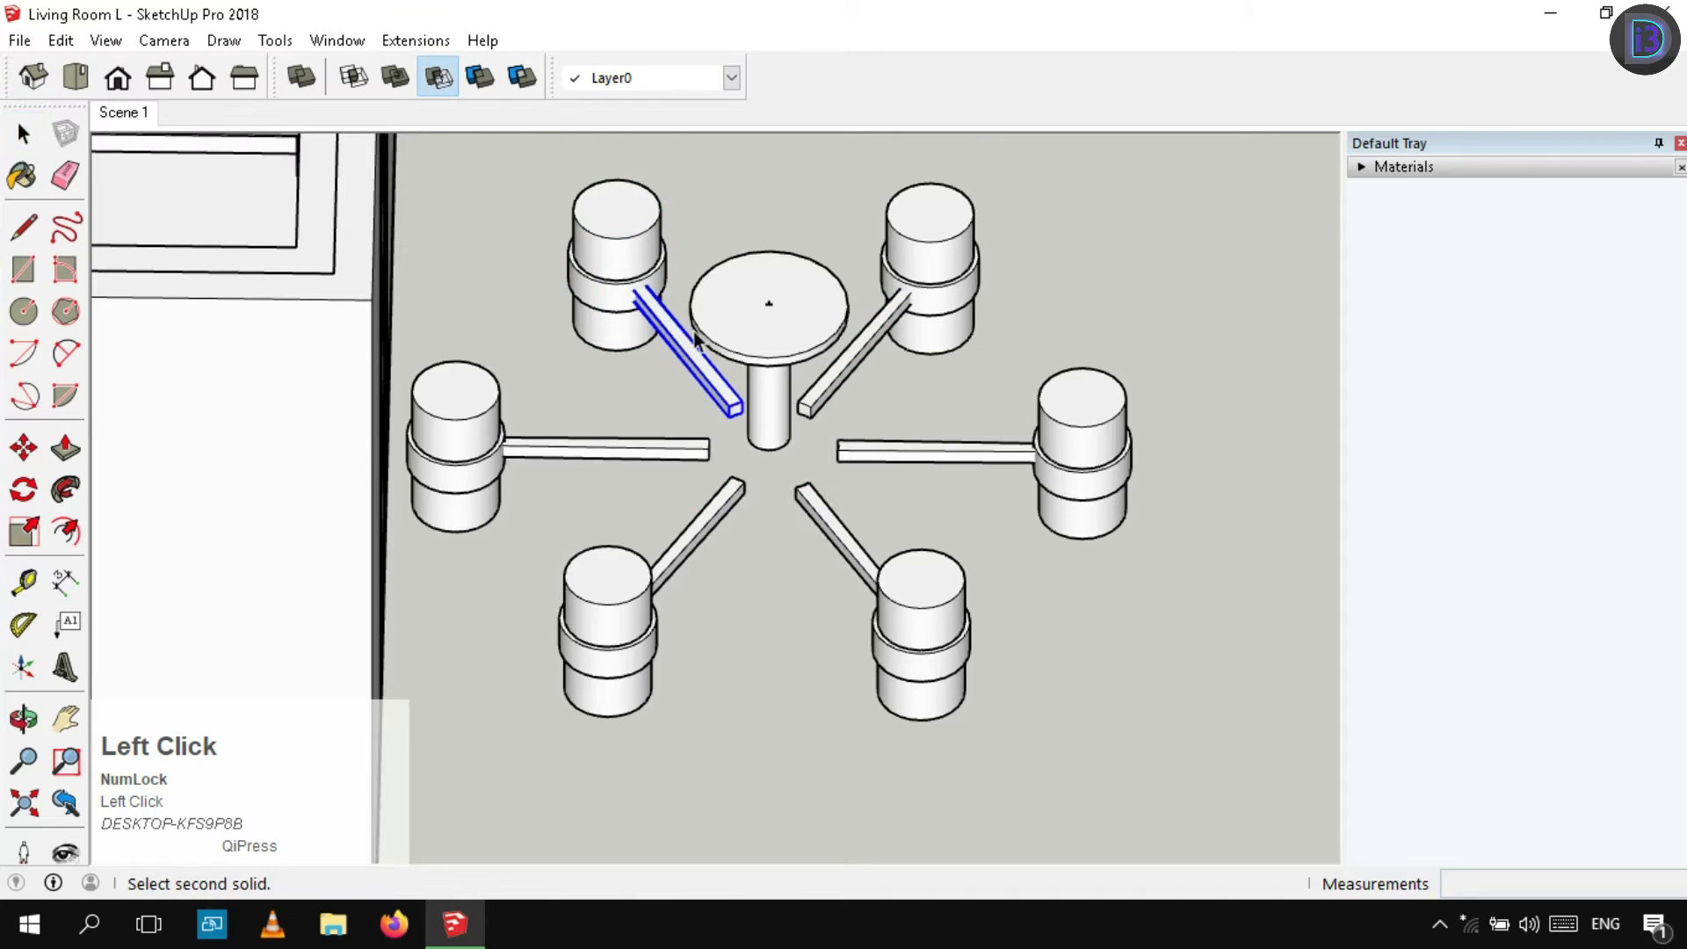
left_click(61, 41)
left_click(222, 215)
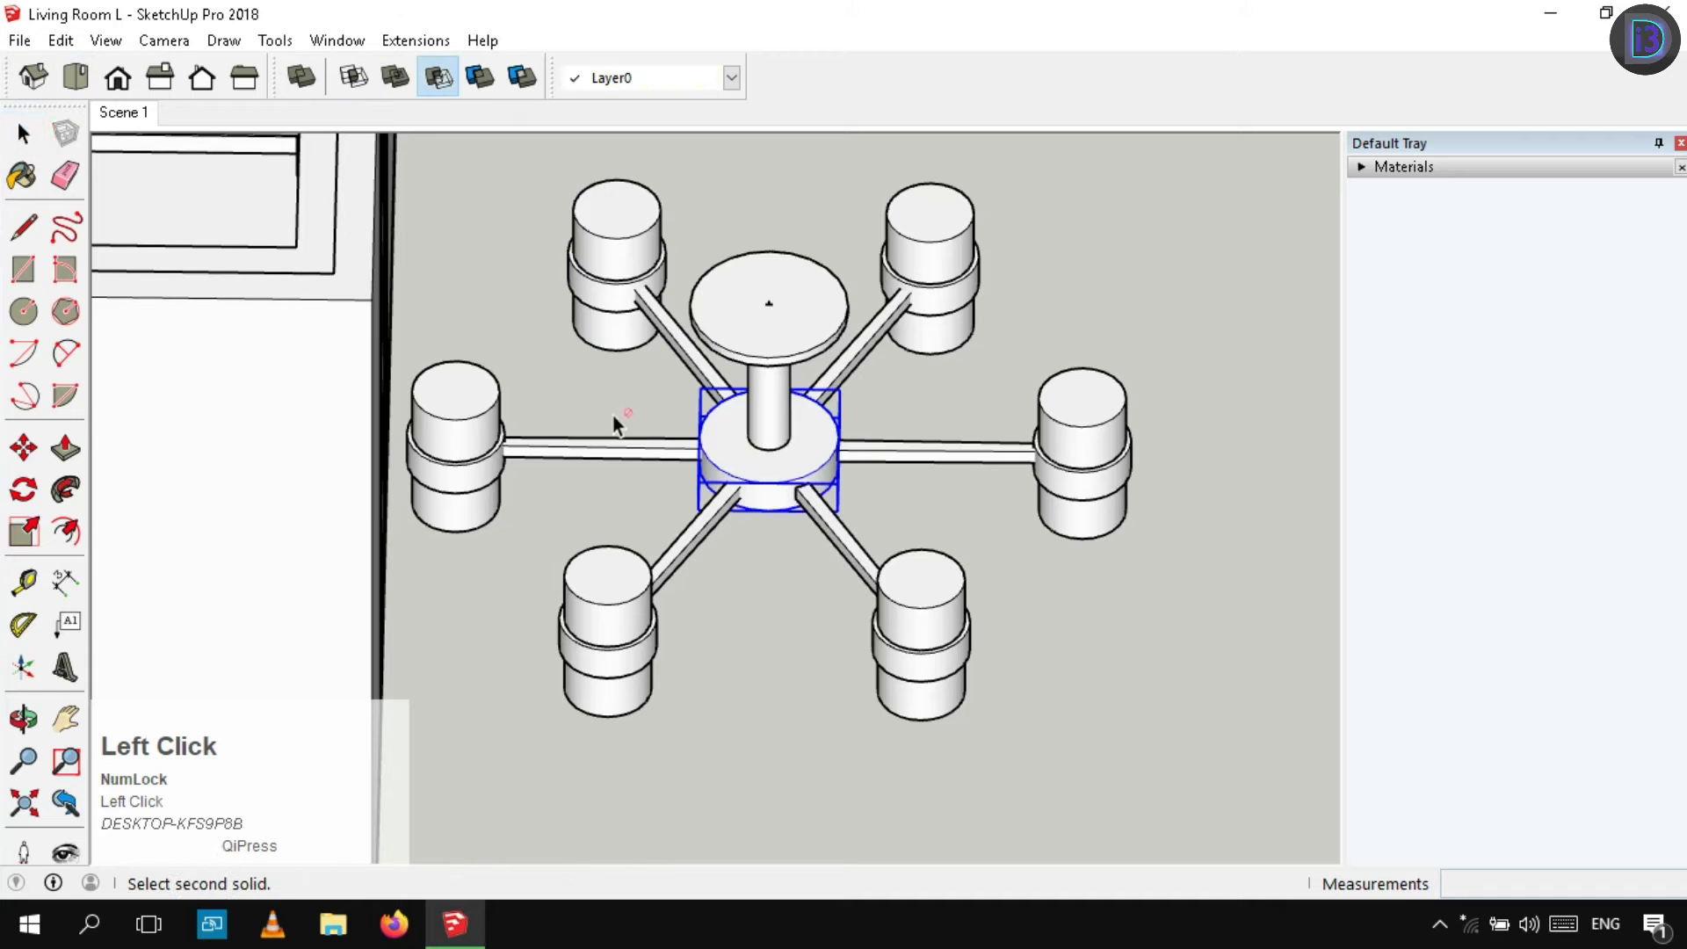
left_click(613, 445)
key("space")
Subtract a pasted hub from the front-left arm and restore the hub in place at the fixture's centre
left_click(105, 40)
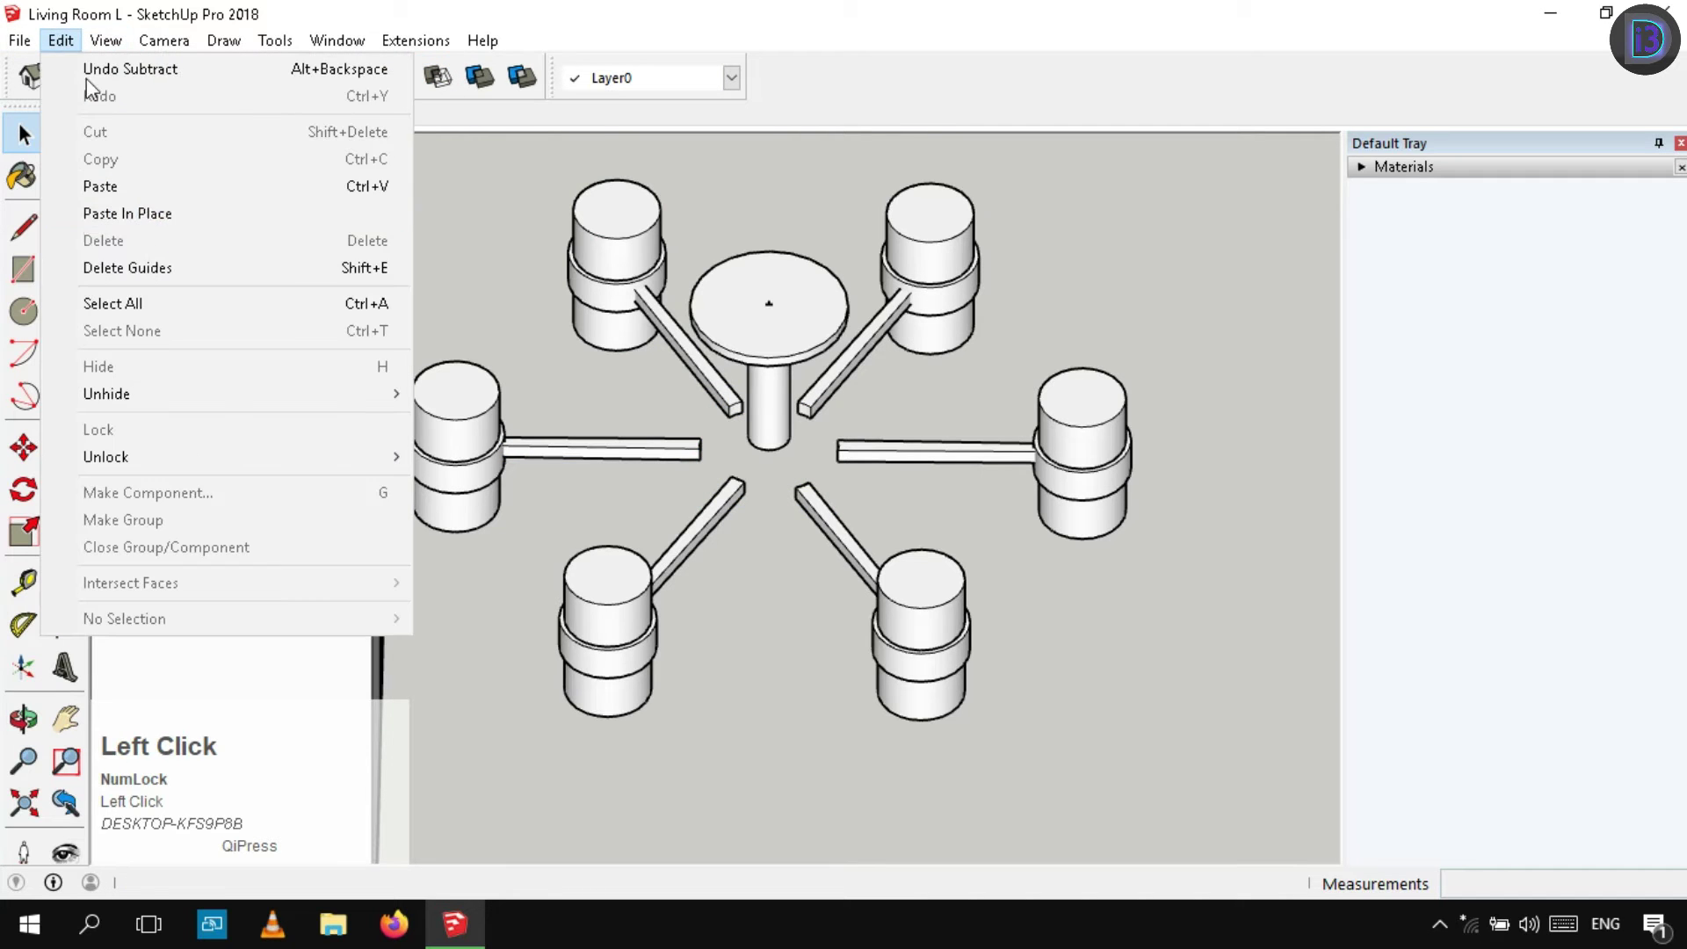
left_click(195, 218)
left_click(698, 535)
key("space")
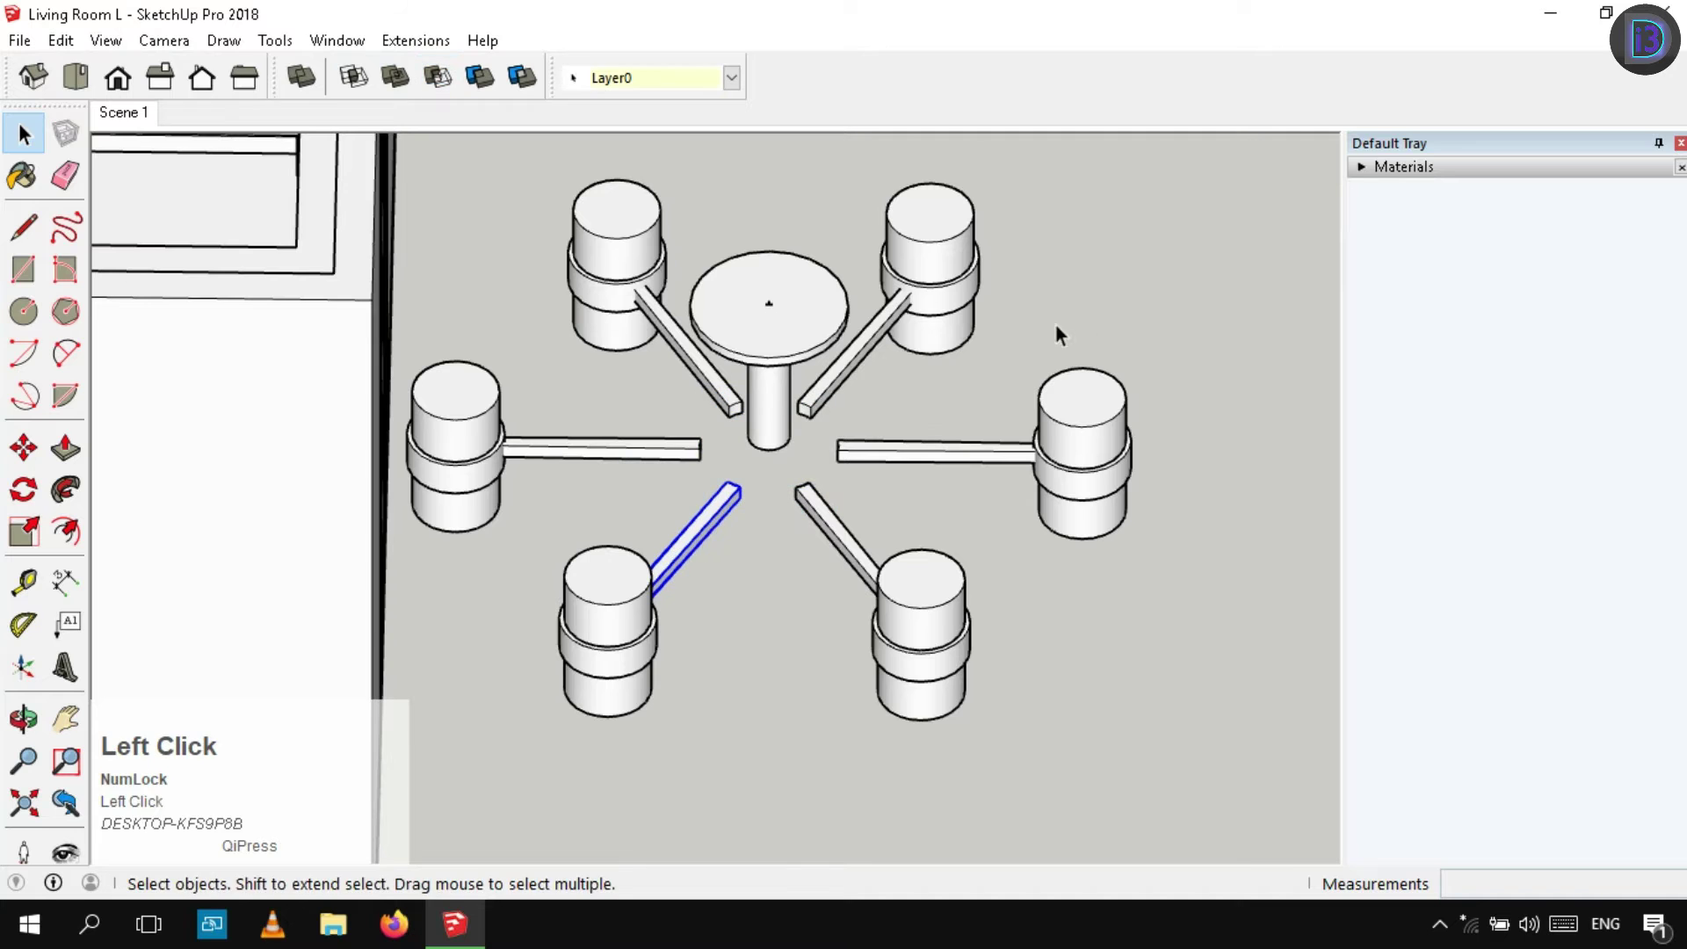
scroll(878, 477, "down", 3)
middle_click_drag(878, 476, 450, 267)
Select the whole chandelier in front view and make it a single group
left_click(117, 75)
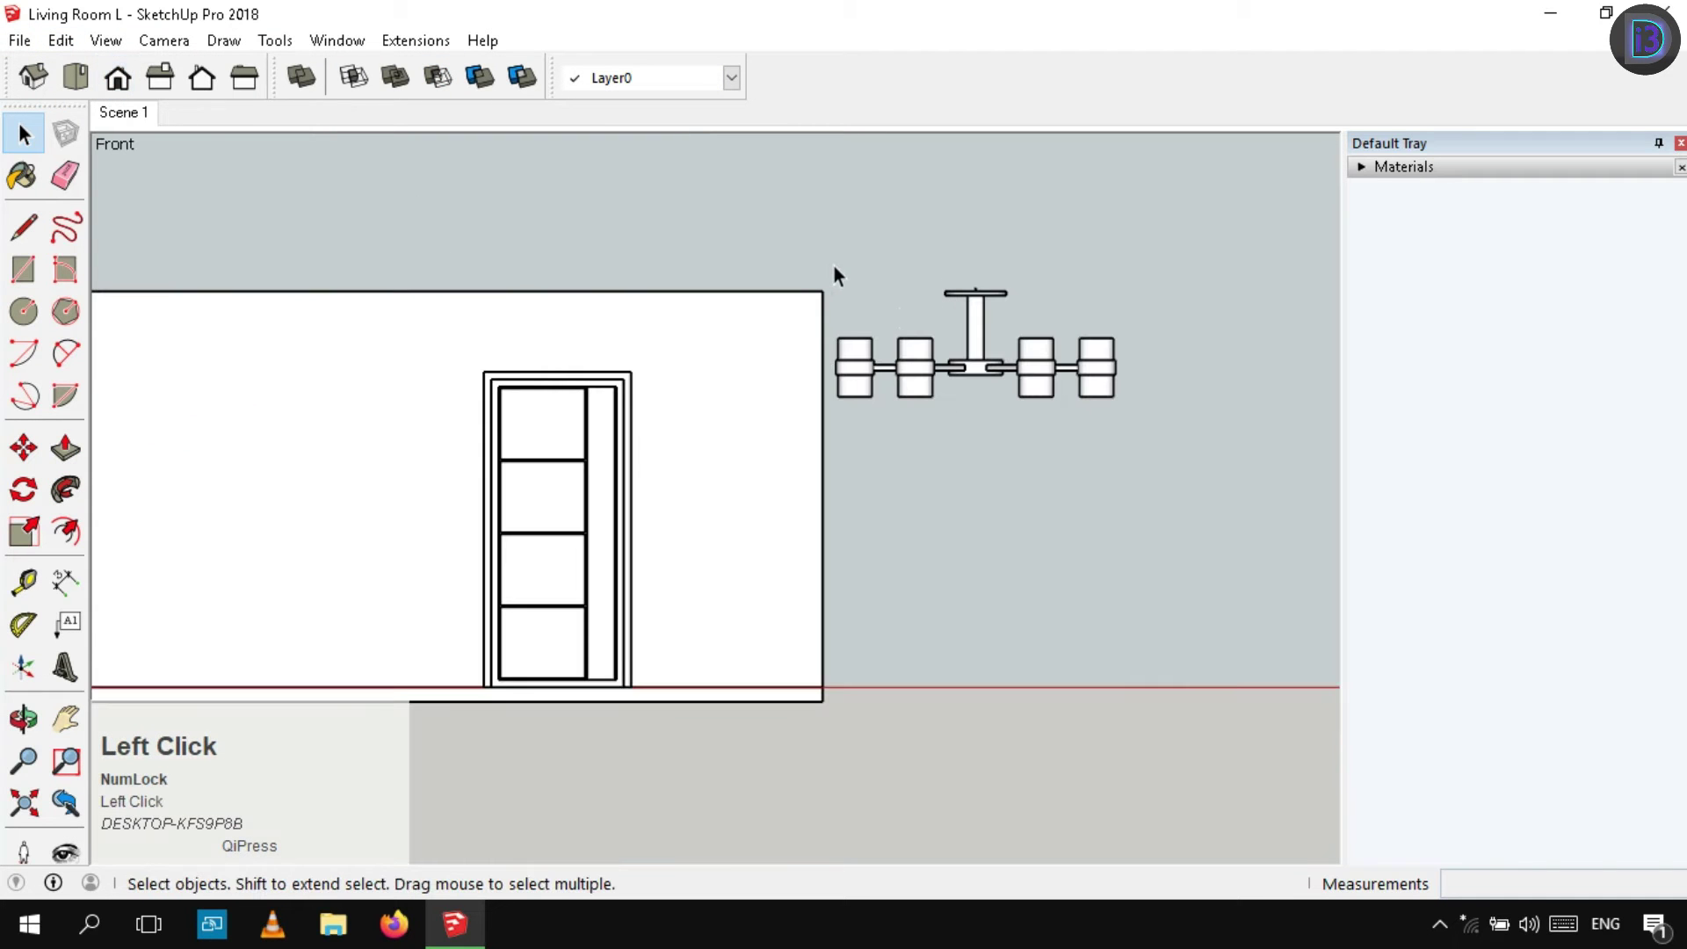
left_click_drag(1162, 447, 1162, 446)
right_click(1052, 376)
left_click(1179, 561)
scroll(962, 307, "up", 1)
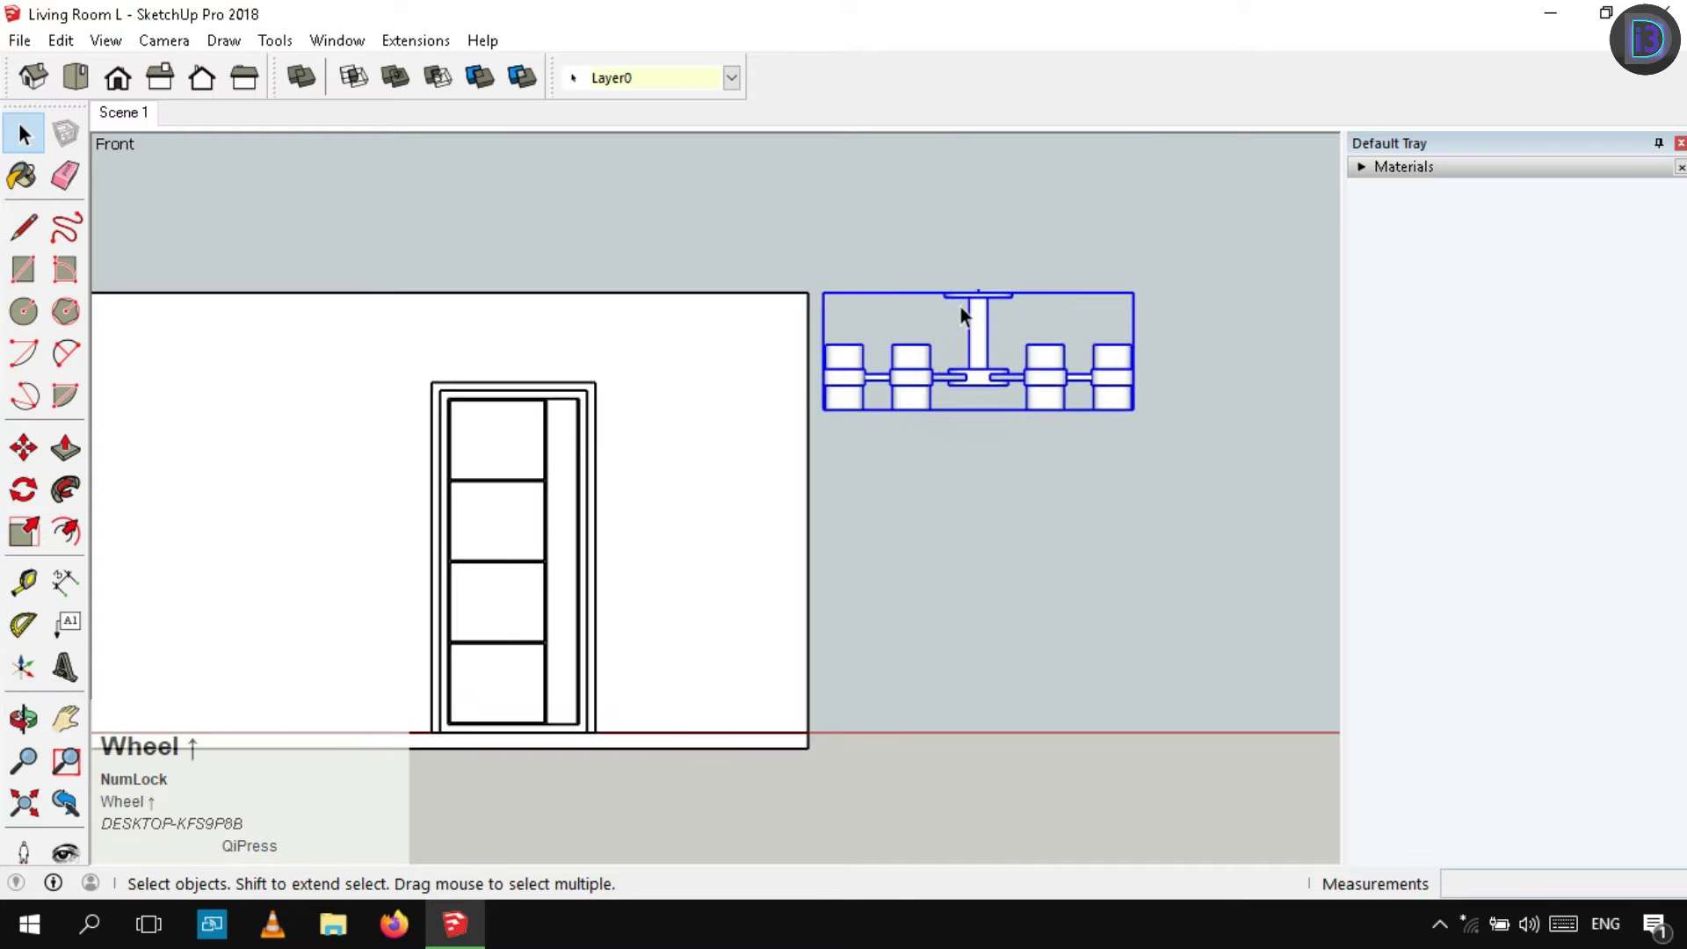
Deselect the chandelier group and switch the camera from parallel projection to perspective
middle_click_drag(962, 308, 877, 525)
scroll(877, 525, "down", 5)
left_click(1035, 589)
left_click(158, 40)
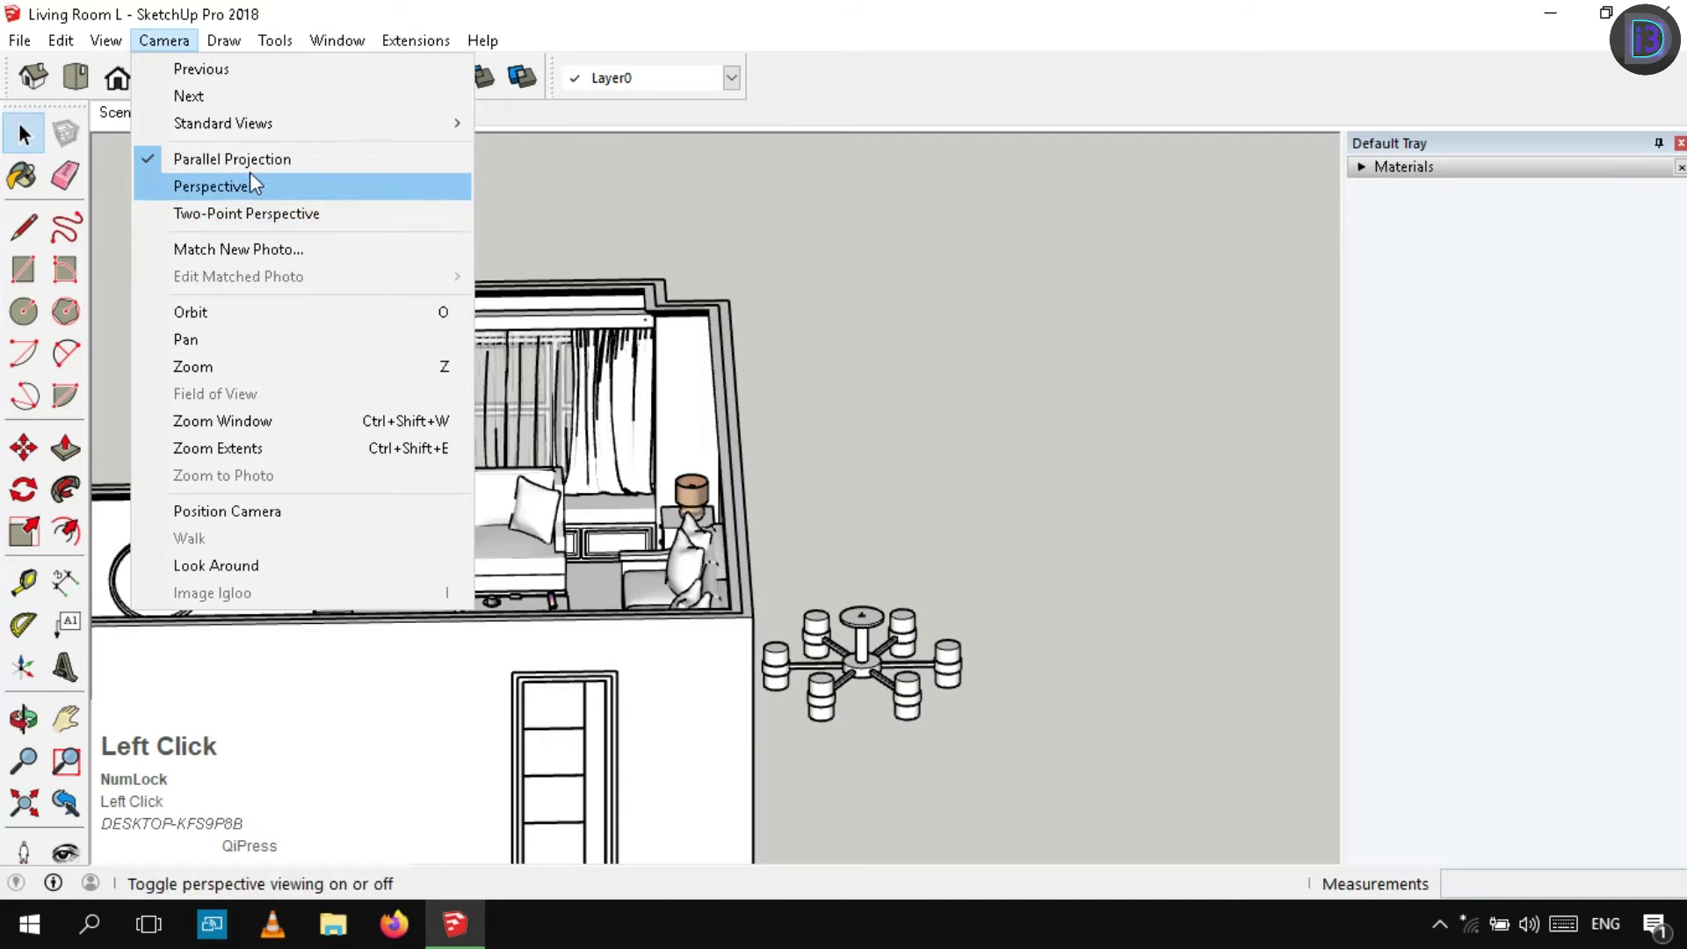
left_click(250, 171)
Examine the finished chandelier from close up and from farther away beside the room
scroll(804, 584, "up", 3)
middle_click_drag(804, 584, 845, 452)
scroll(877, 439, "up", 5)
left_click(877, 439)
scroll(846, 520, "down", 3)
scroll(853, 360, "up", 3)
scroll(845, 466, "down", 5)
Place a lengthwise guide through the middle of the seating area, parallel to the sofa-side wall
middle_click_drag(843, 700, 655, 293)
scroll(655, 292, "up", 3)
middle_click_drag(844, 351, 867, 333)
scroll(877, 340, "up", 5)
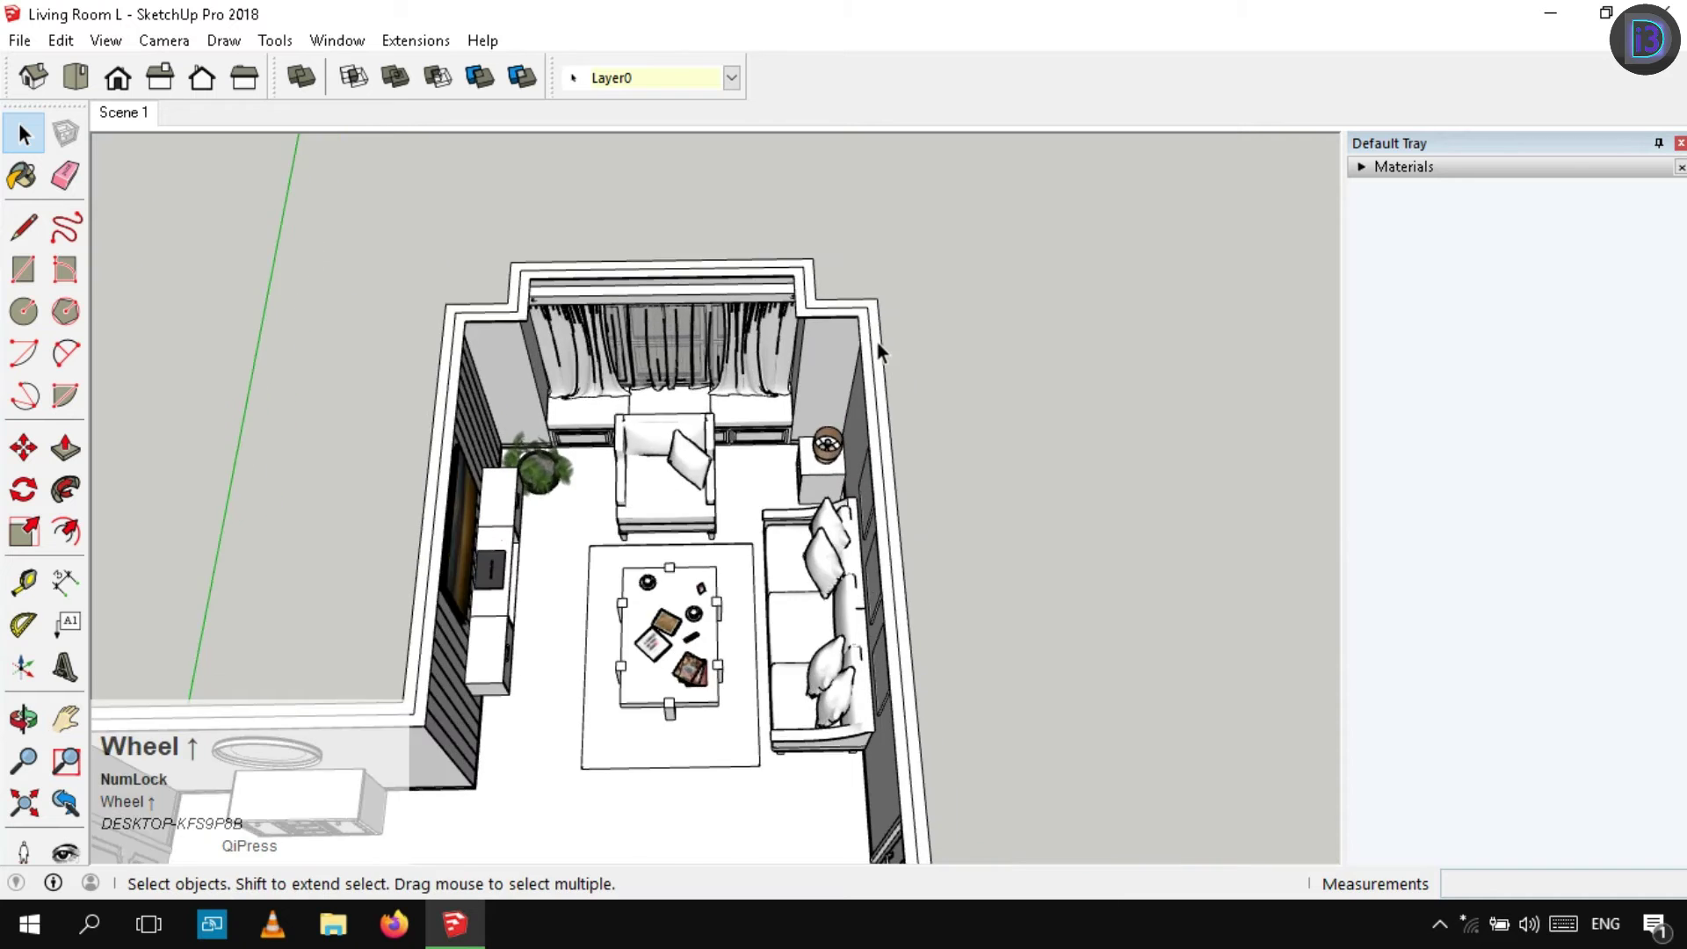
key("t")
left_click(889, 327)
left_click(471, 209)
key("space")
Place a crosswise guide over the seating area, offset from the top edge of the curtain-side wall
scroll(774, 220, "down", 3)
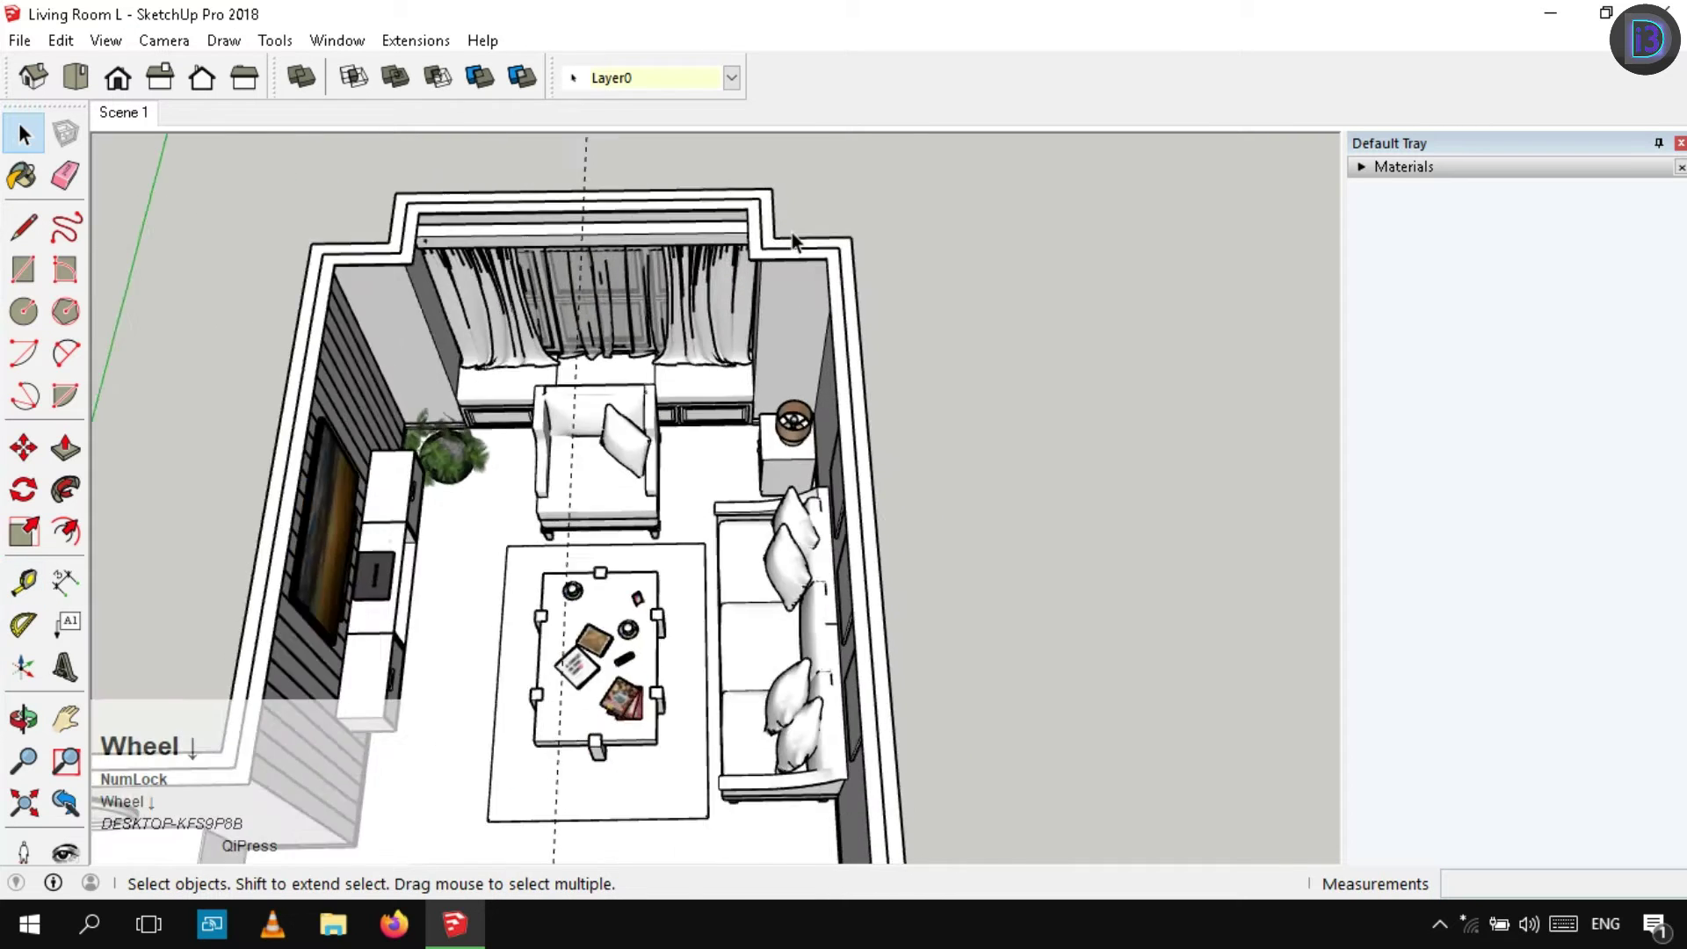
scroll(794, 290, "up", 1)
key("t")
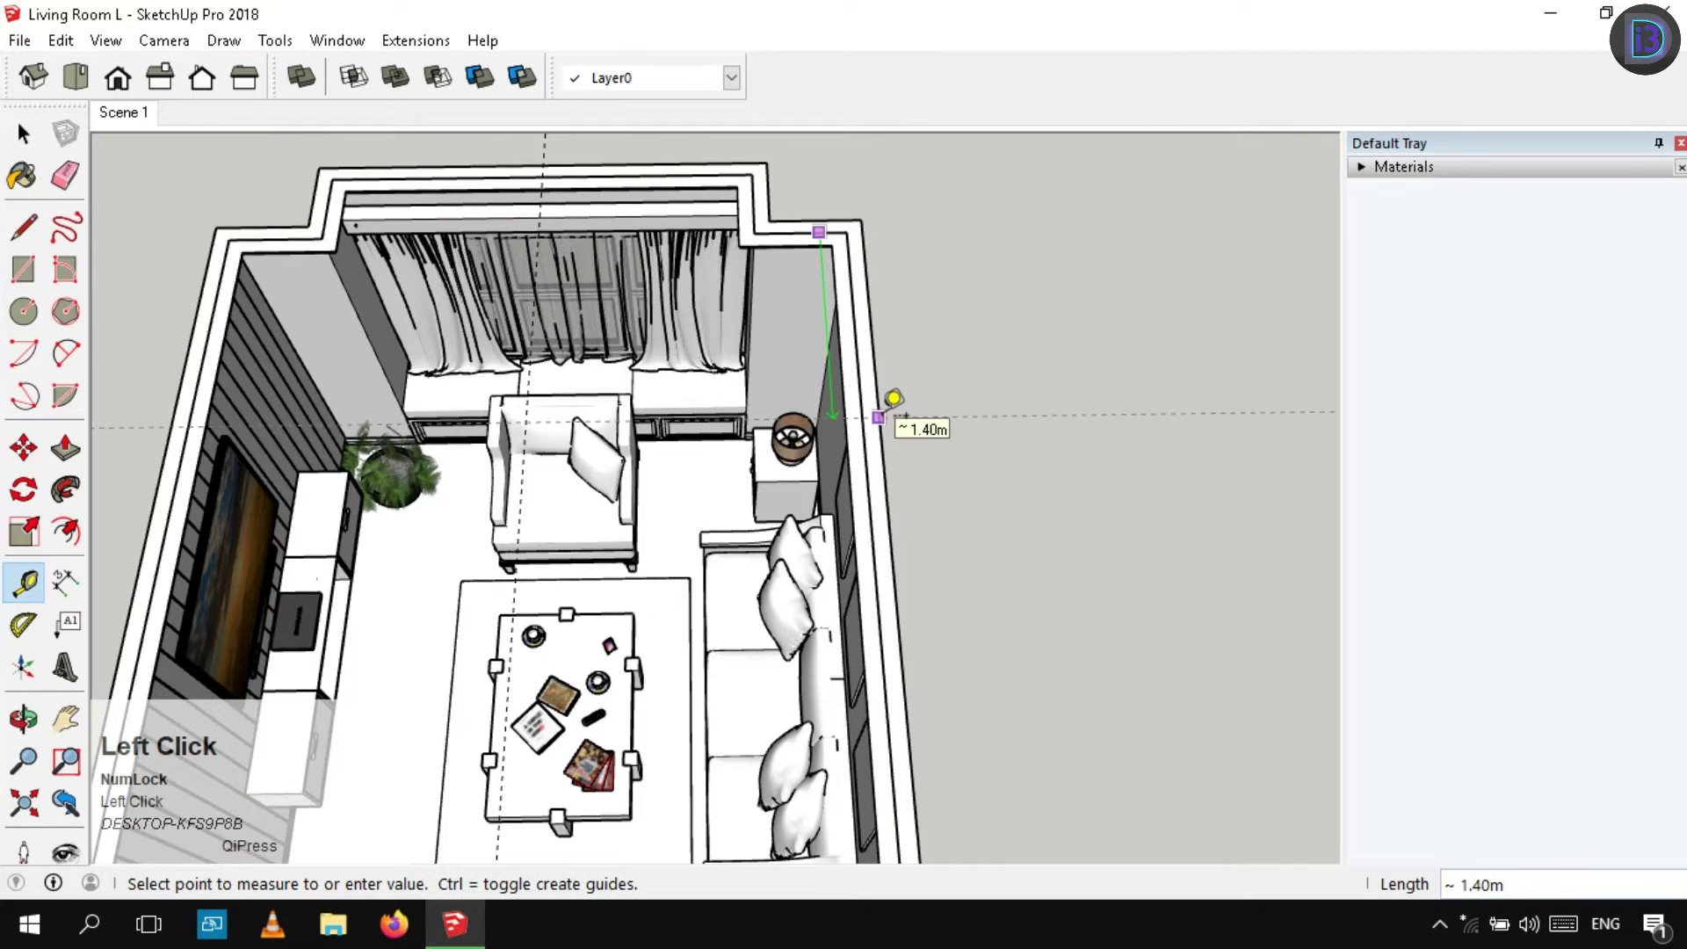
key("space")
Move the chandelier by its disc's centre point to the intersection of the two guides above the seating area
scroll(879, 571, "down", 4)
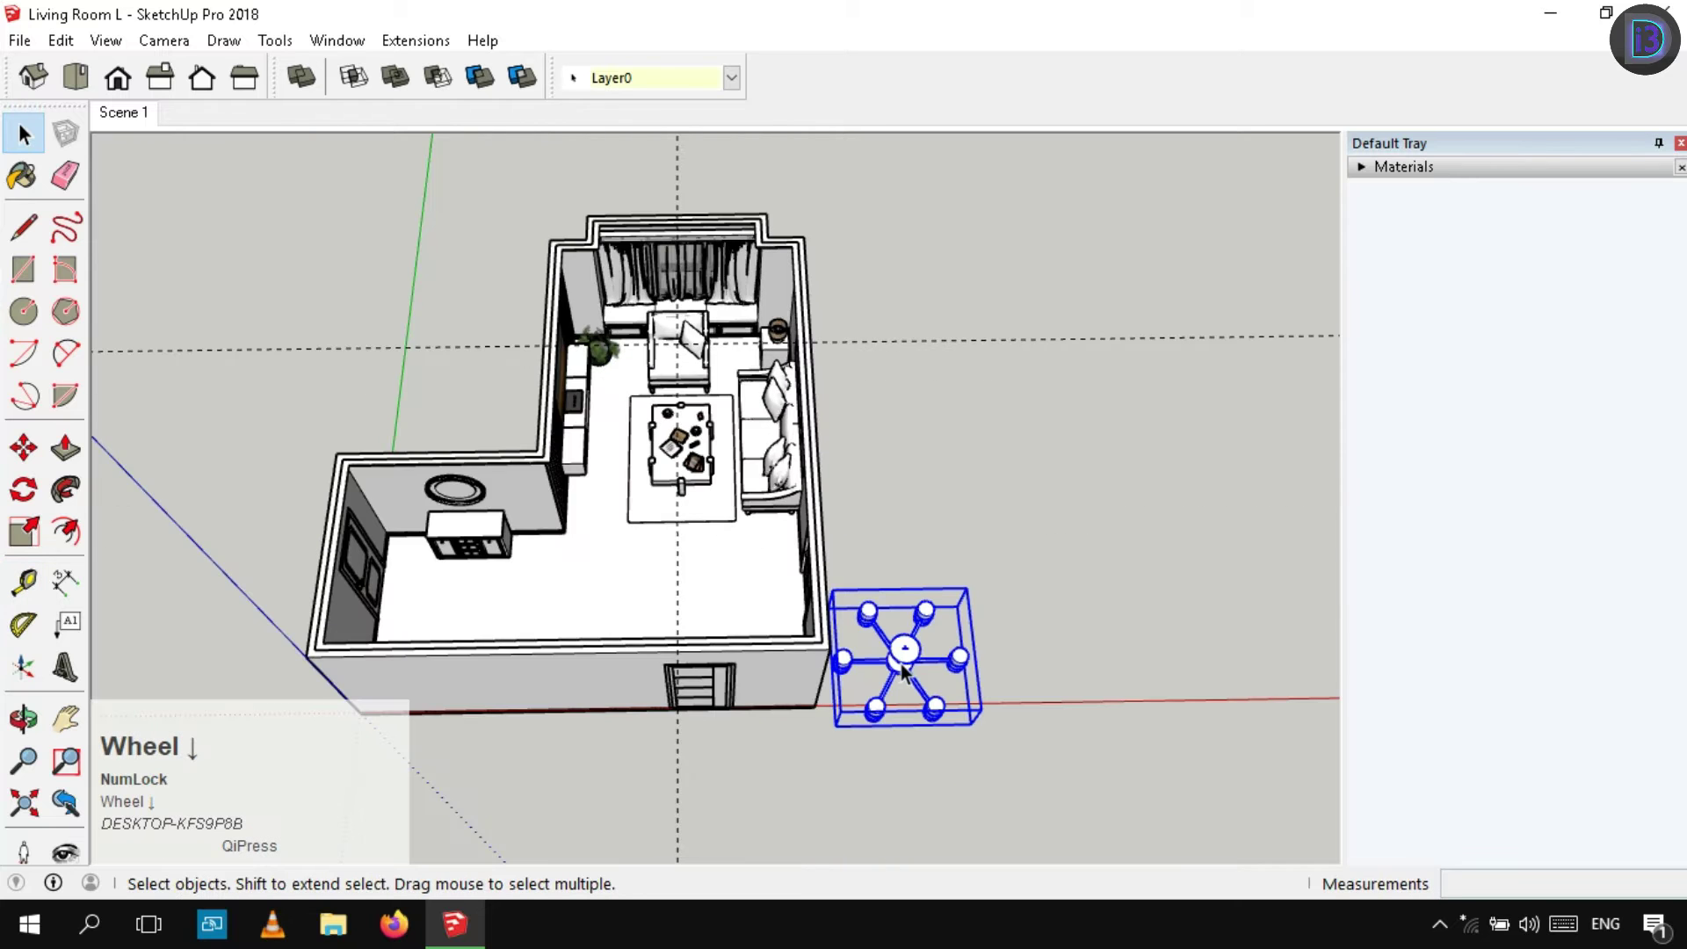
scroll(908, 665, "up", 5)
scroll(911, 630, "down", 4)
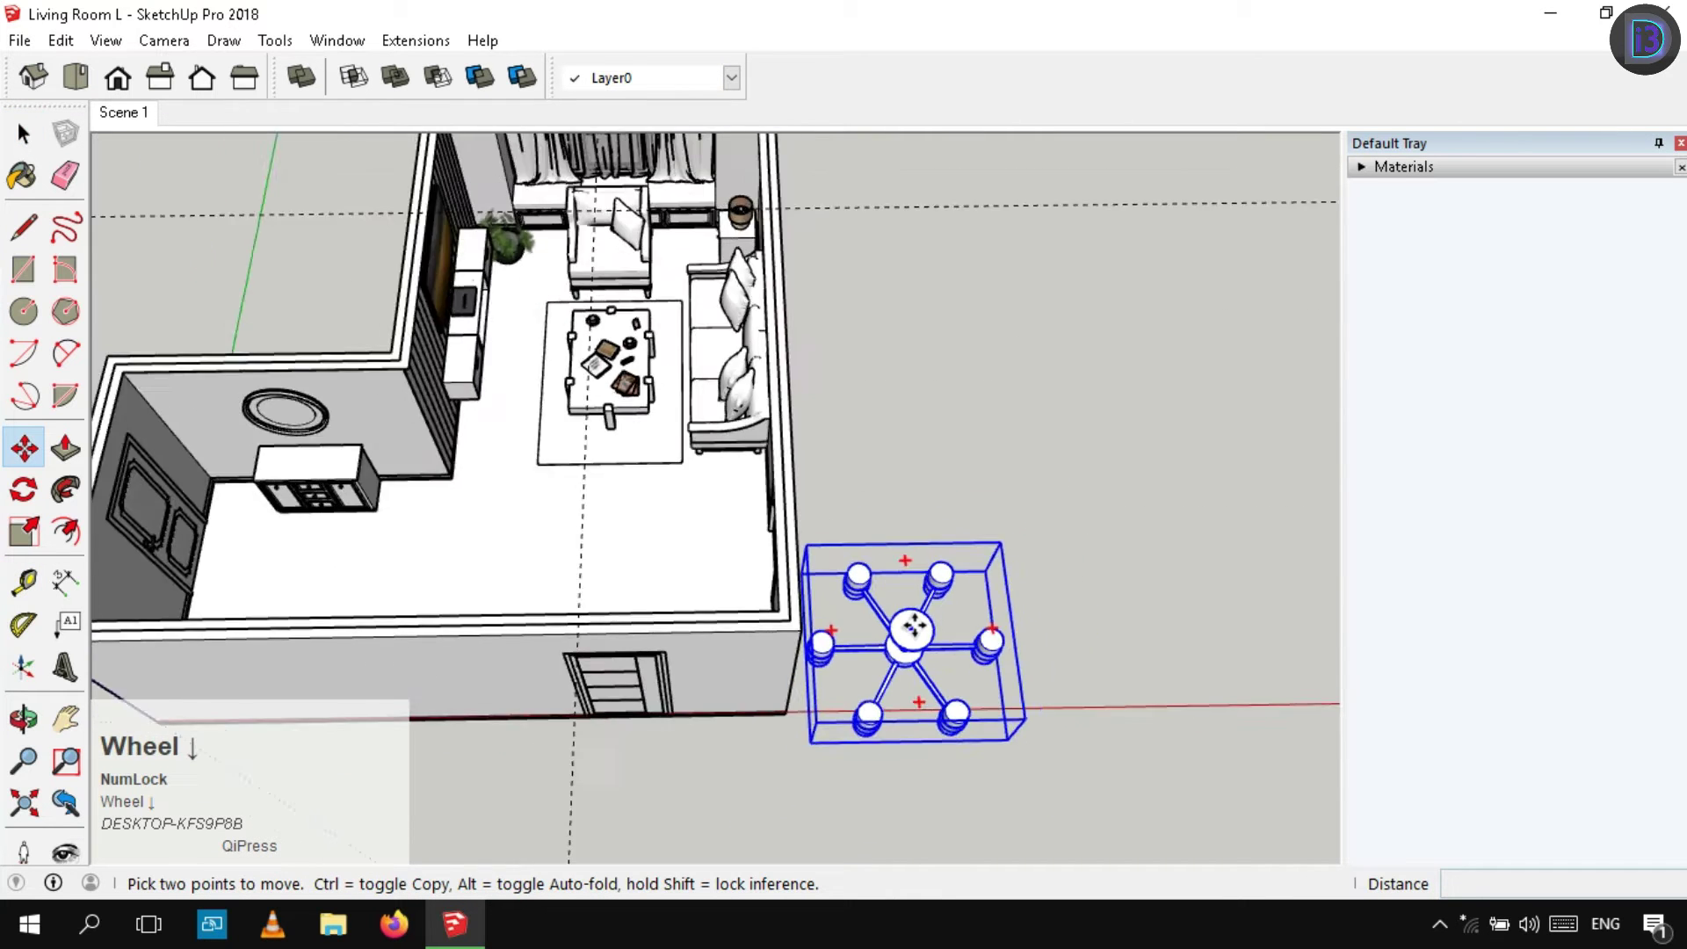
left_click(911, 629)
scroll(689, 300, "up", 3)
middle_click_drag(689, 301, 698, 562)
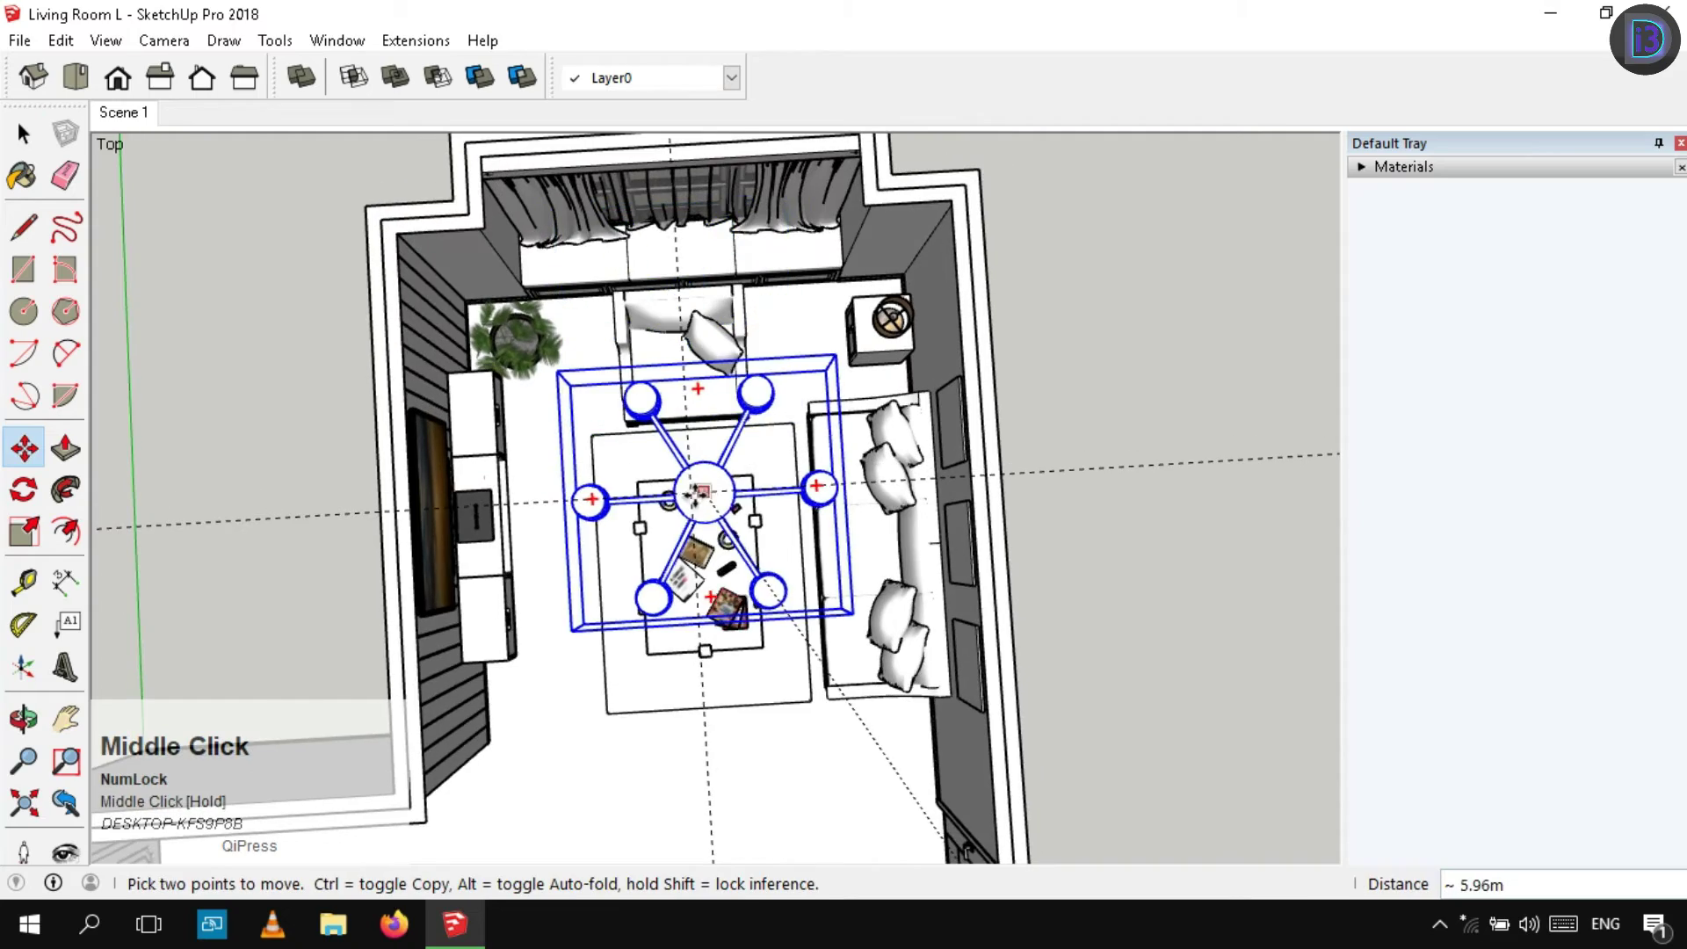
left_click(694, 493)
key("space")
middle_click_drag(703, 439, 755, 141)
scroll(1019, 151, "down", 1)
scroll(1019, 151, "down", 5)
left_click(1020, 152)
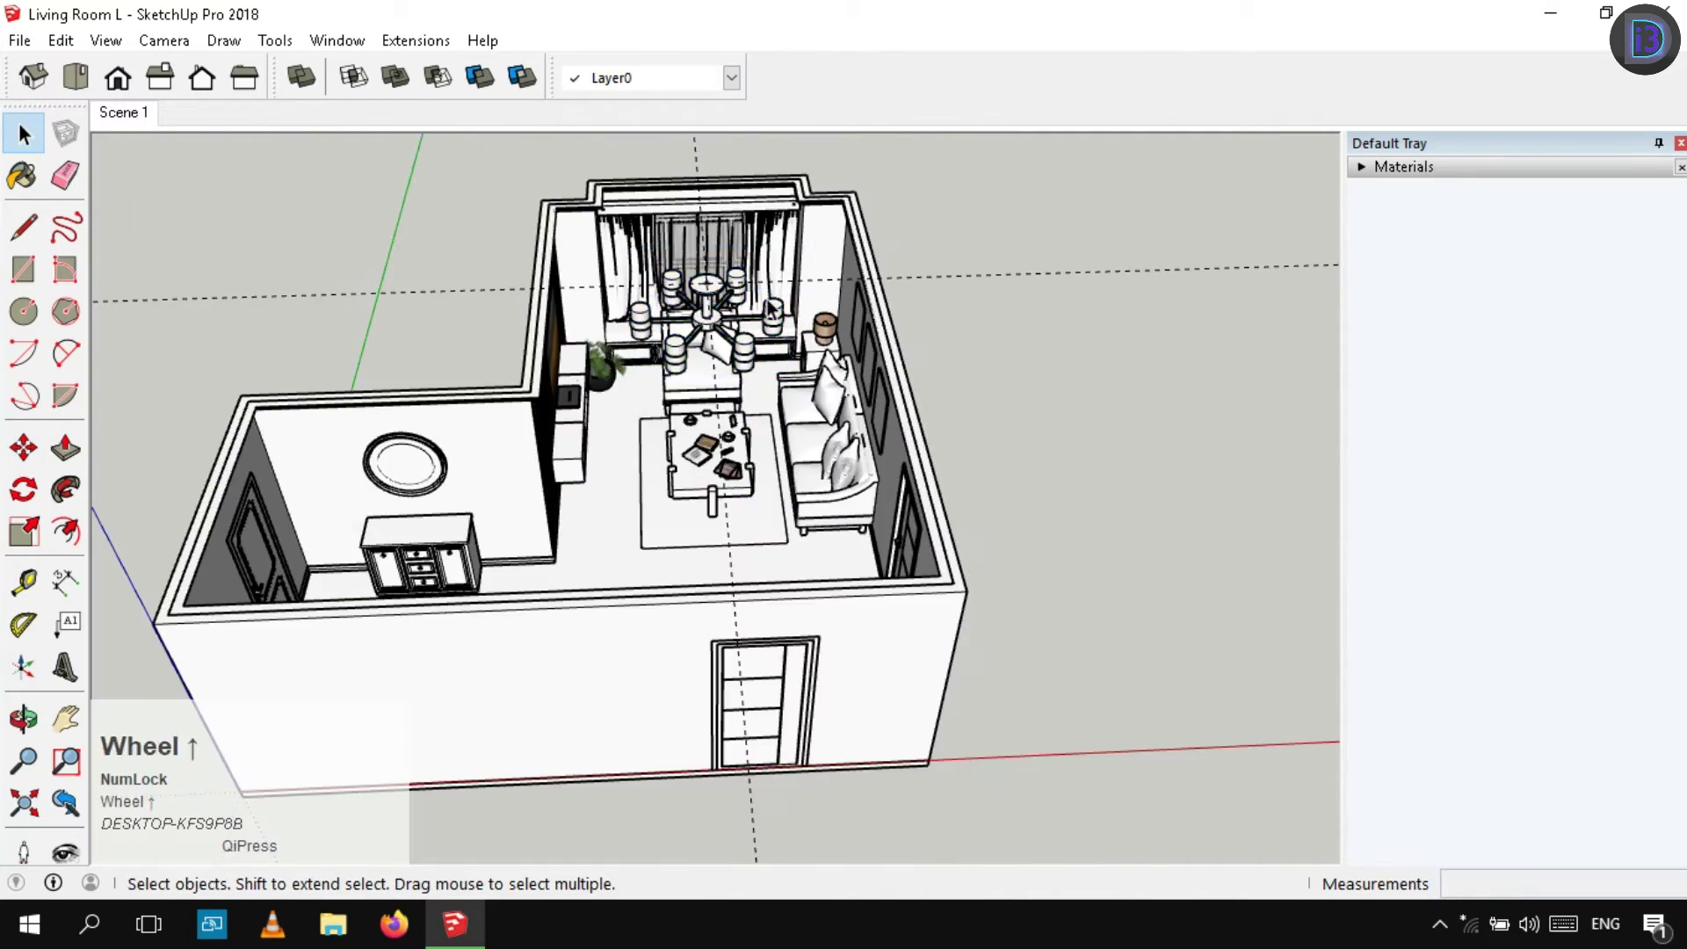
Erase the two construction guides crossing above the seating area
scroll(747, 318, "up", 5)
key("e")
key("space")
Place a crosswise guide about 1.4 m in from the top of the door-side wall in the sideboard area
middle_click_drag(870, 347, 632, 210)
middle_click_drag(633, 211, 779, 275)
key("t")
scroll(777, 248, "up", 2)
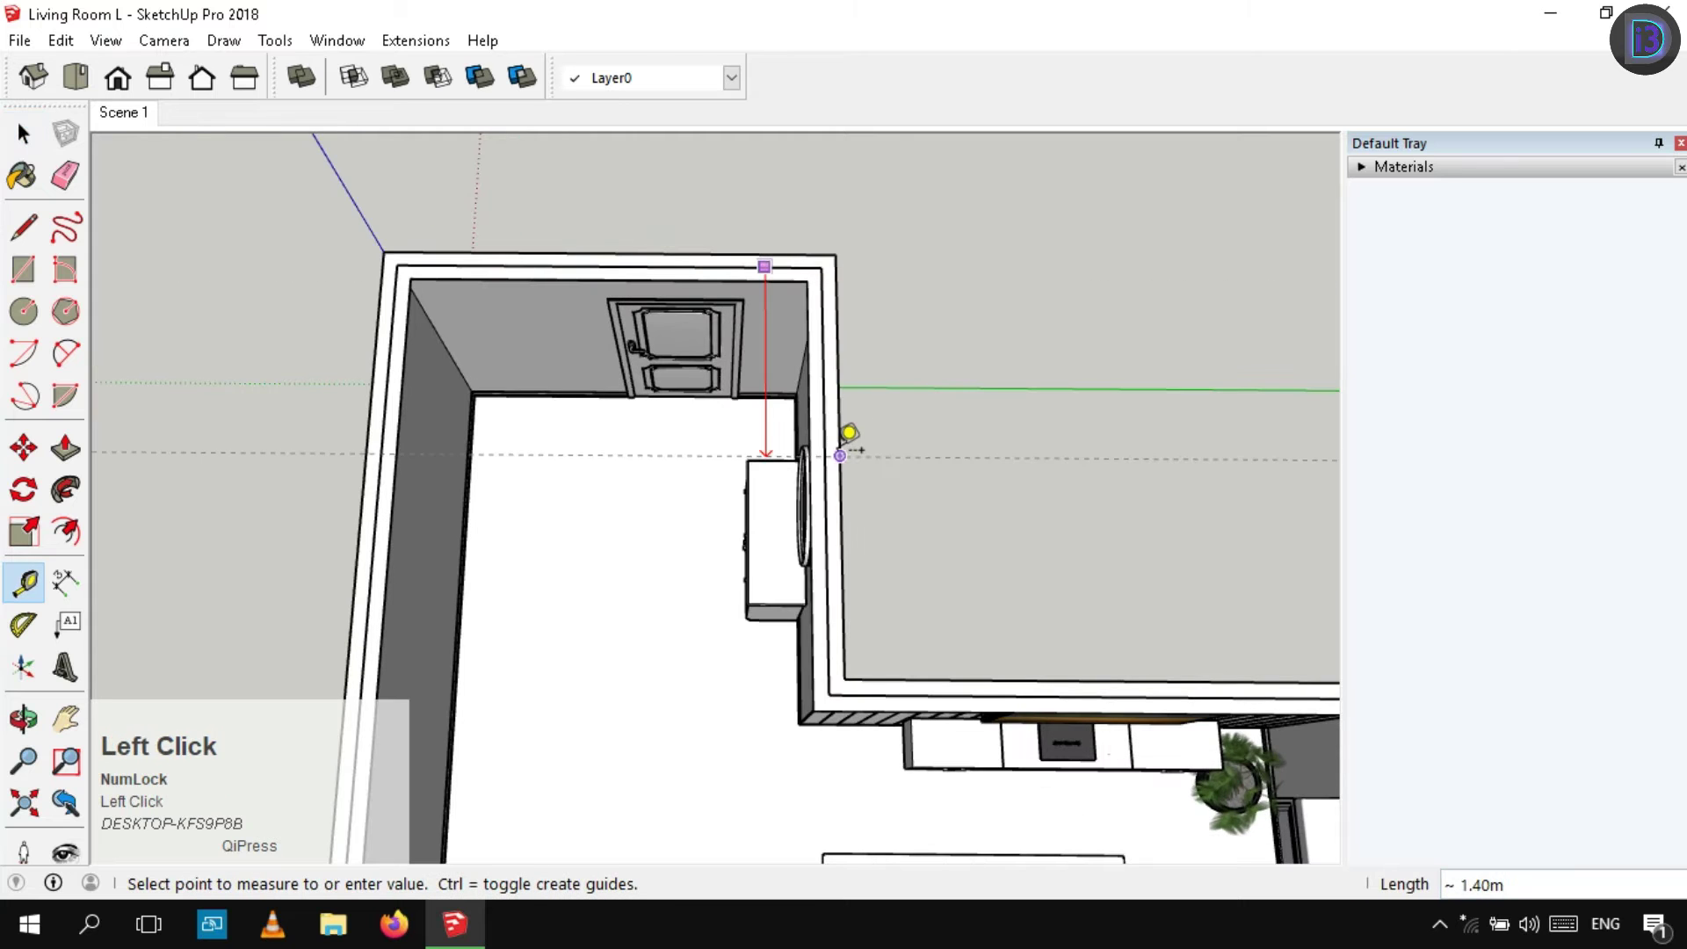
left_click(825, 471)
key("space")
Place a lengthwise guide parallel to the mirror wall, midway across the width of the sideboard area
scroll(902, 488, "down", 2)
key("t")
scroll(854, 391, "up", 1)
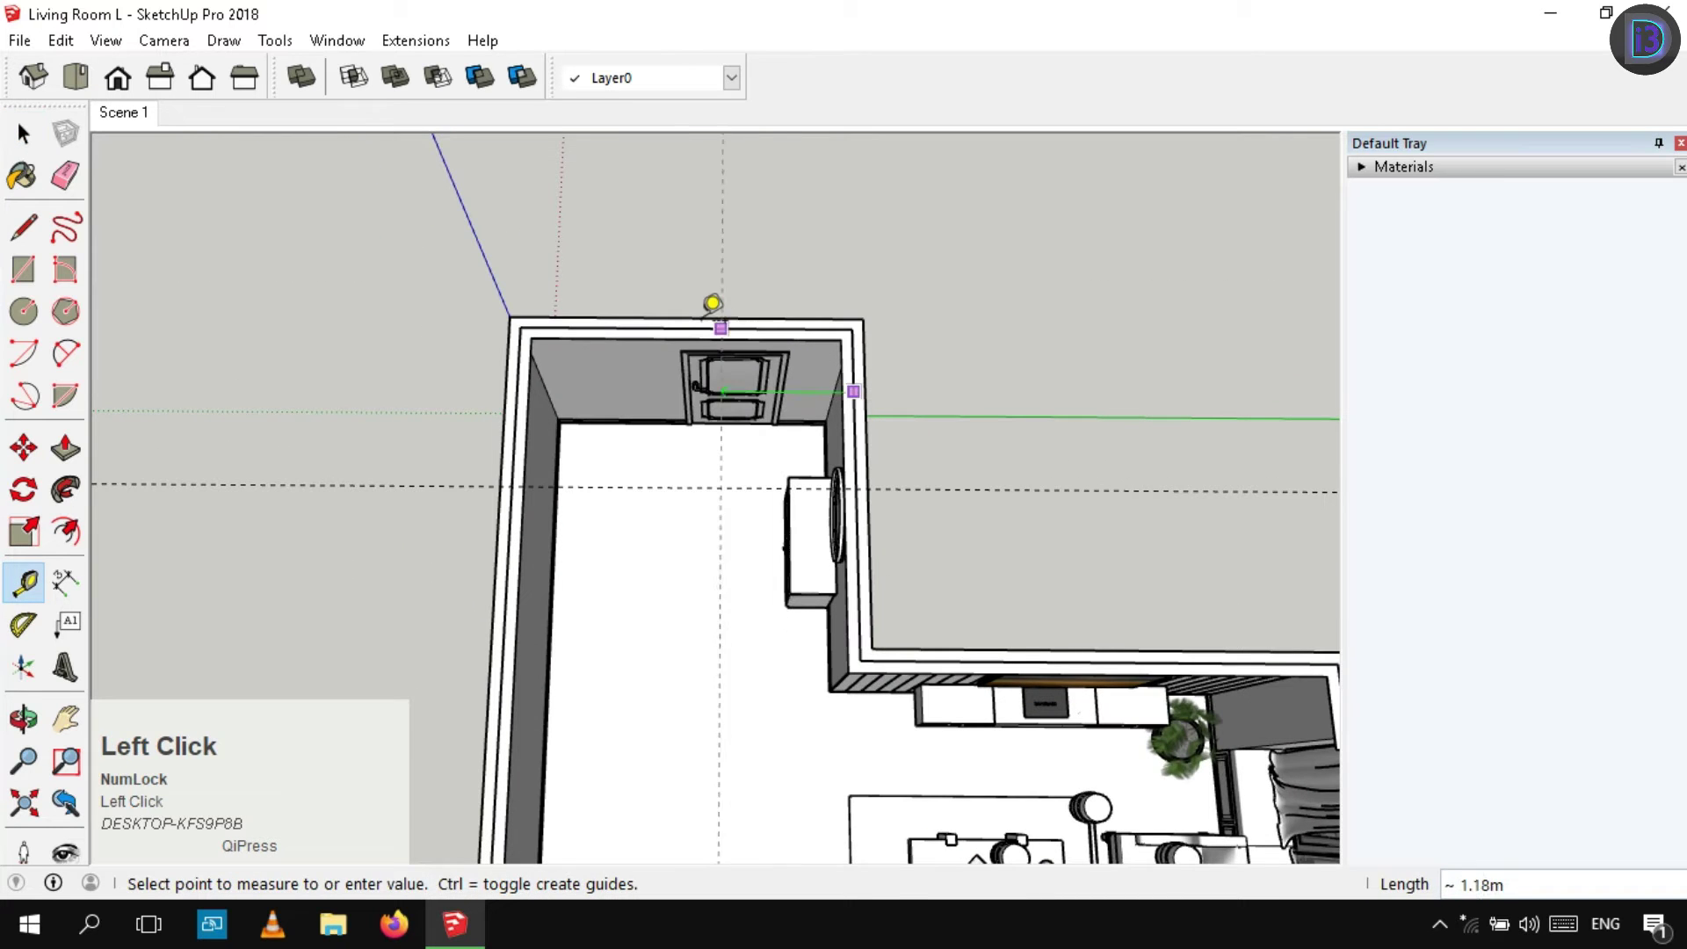
left_click(688, 327)
key("space")
Draw a circle about 0.5 m in radius, centred on the intersection of the two guides above the sideboard area
mouse_move(700, 529)
middle_mouse_down()
mouse_move(687, 583)
mouse_move(684, 545)
mouse_move(661, 599)
mouse_move(685, 530)
middle_mouse_up()
scroll(685, 524, "up", 5)
key("c")
key("space")
scroll(683, 535, "down", 5)
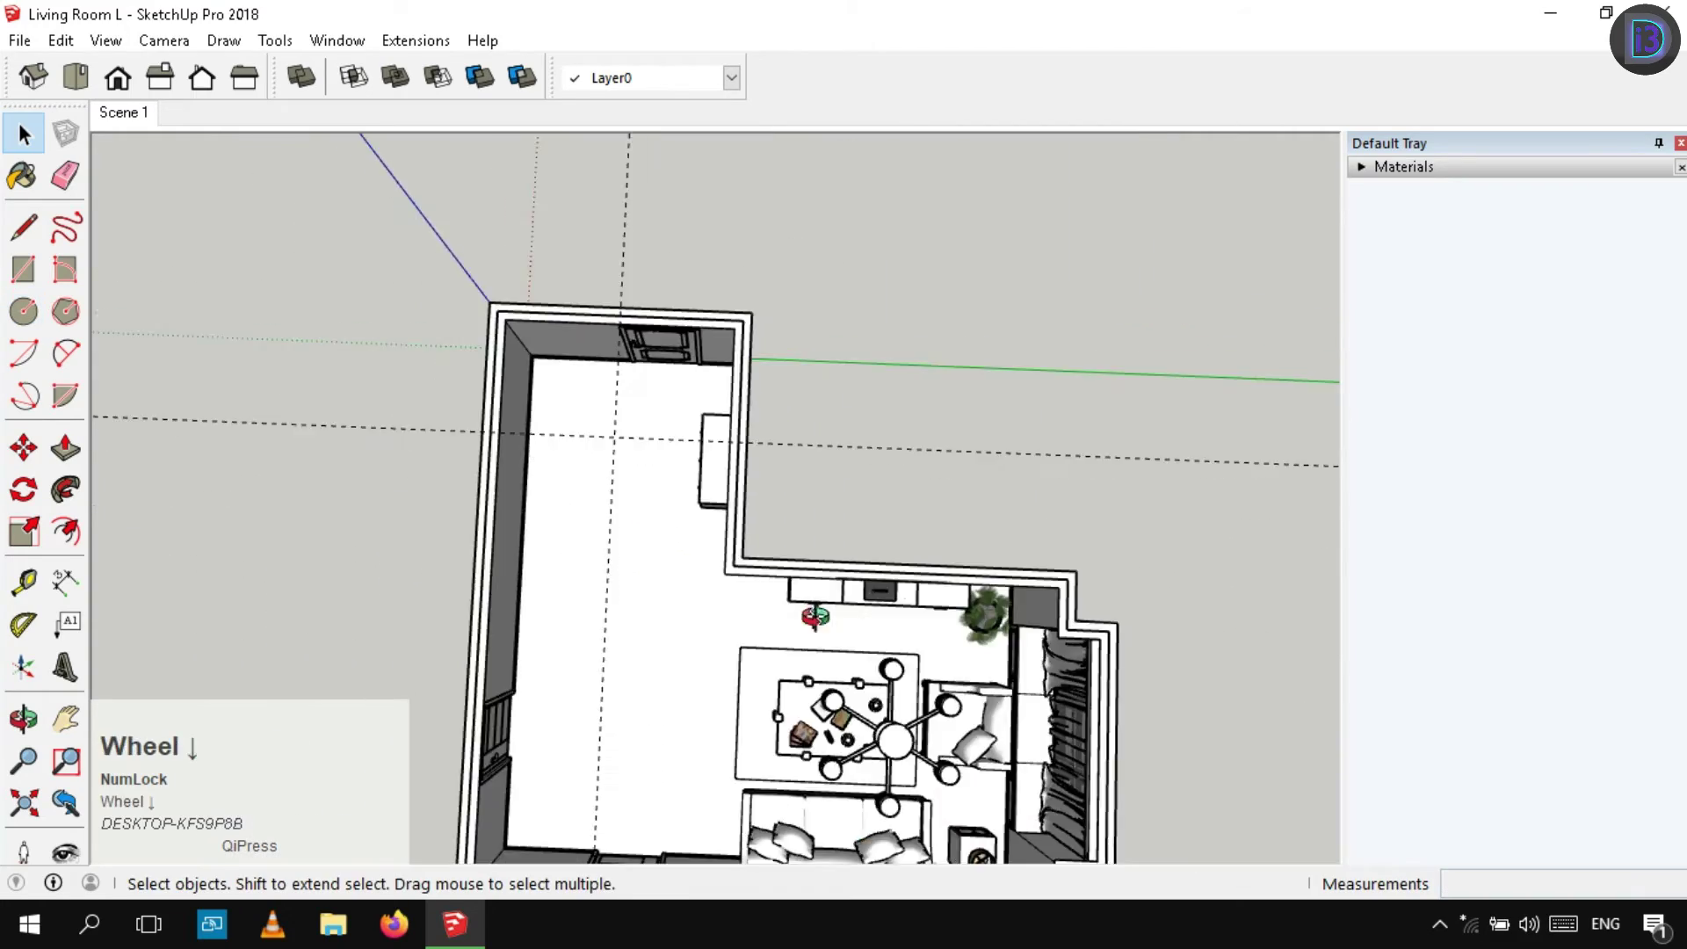
middle_click_drag(815, 617, 882, 576)
scroll(918, 538, "up", 6)
scroll(835, 427, "down", 8)
middle_click_drag(887, 356, 935, 417)
middle_click_drag(422, 396, 725, 431, "shift")
middle_click_drag(725, 430, 802, 572)
scroll(697, 557, "up", 6)
key("c")
left_click(685, 495)
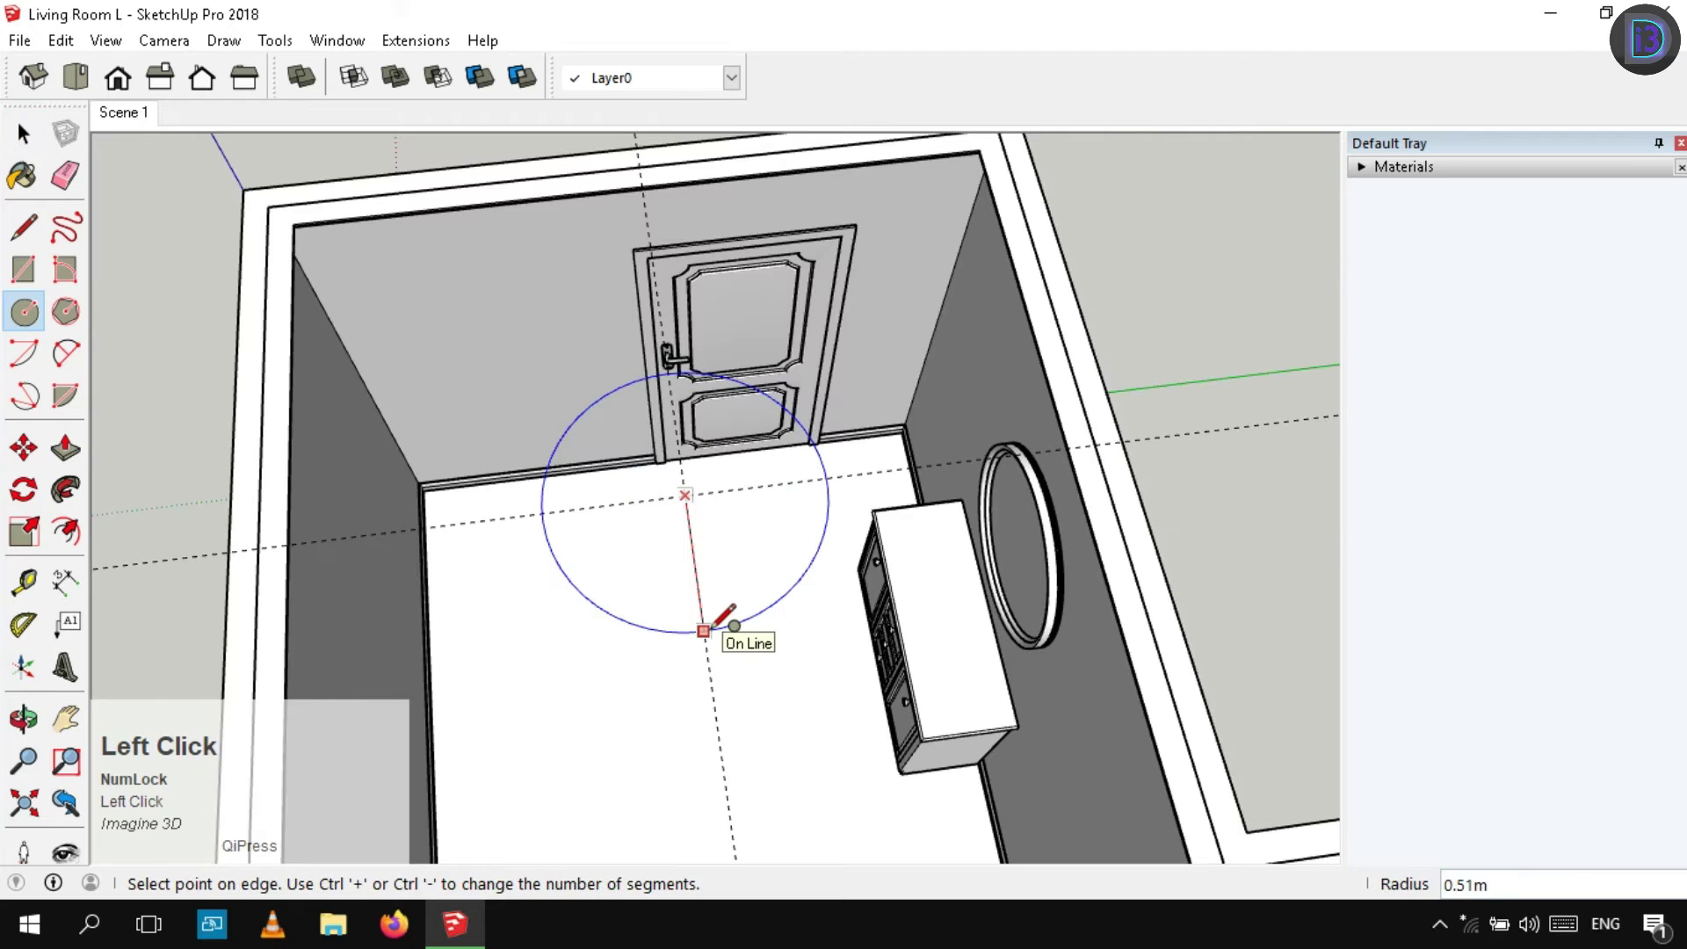
left_click(700, 617)
key("space")
Group the circle's face together with its edge
double_click(696, 401)
right_click(696, 400)
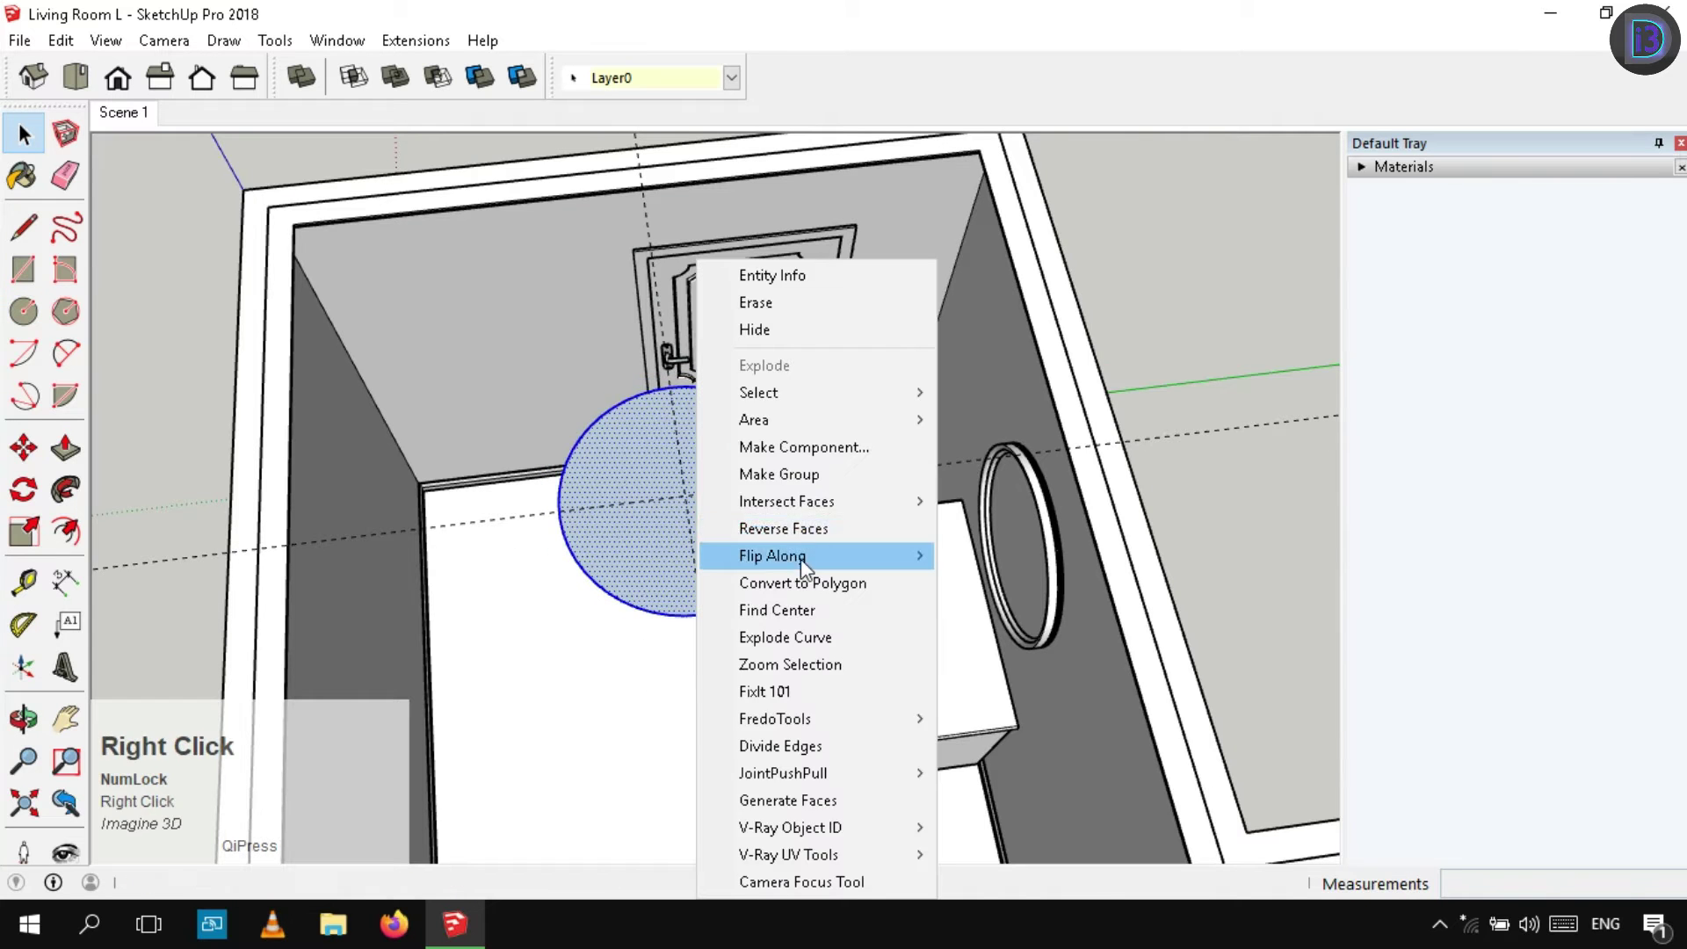
left_click(779, 476)
double_click(758, 423)
scroll(758, 423, "up", 4)
middle_click_drag(757, 424, 787, 403, "shift")
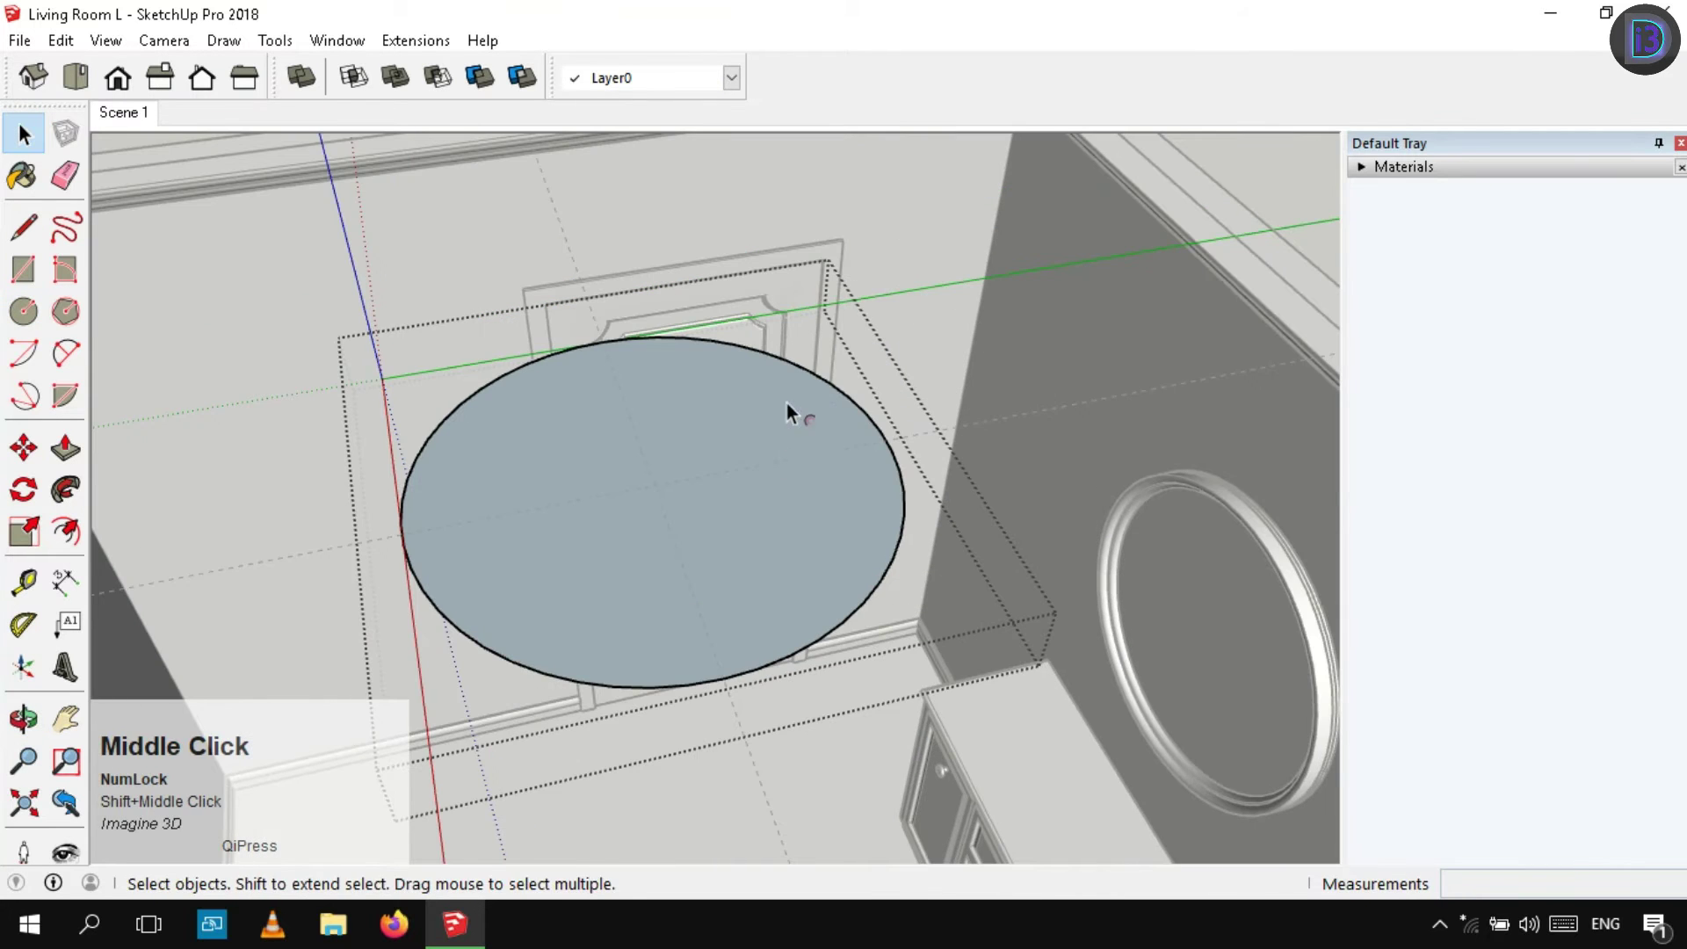
key("f")
key("space")
scroll(725, 677, "down", 5)
right_click(1111, 389)
left_click(1169, 410)
Open the circle's group for editing
scroll(798, 528, "up", 4)
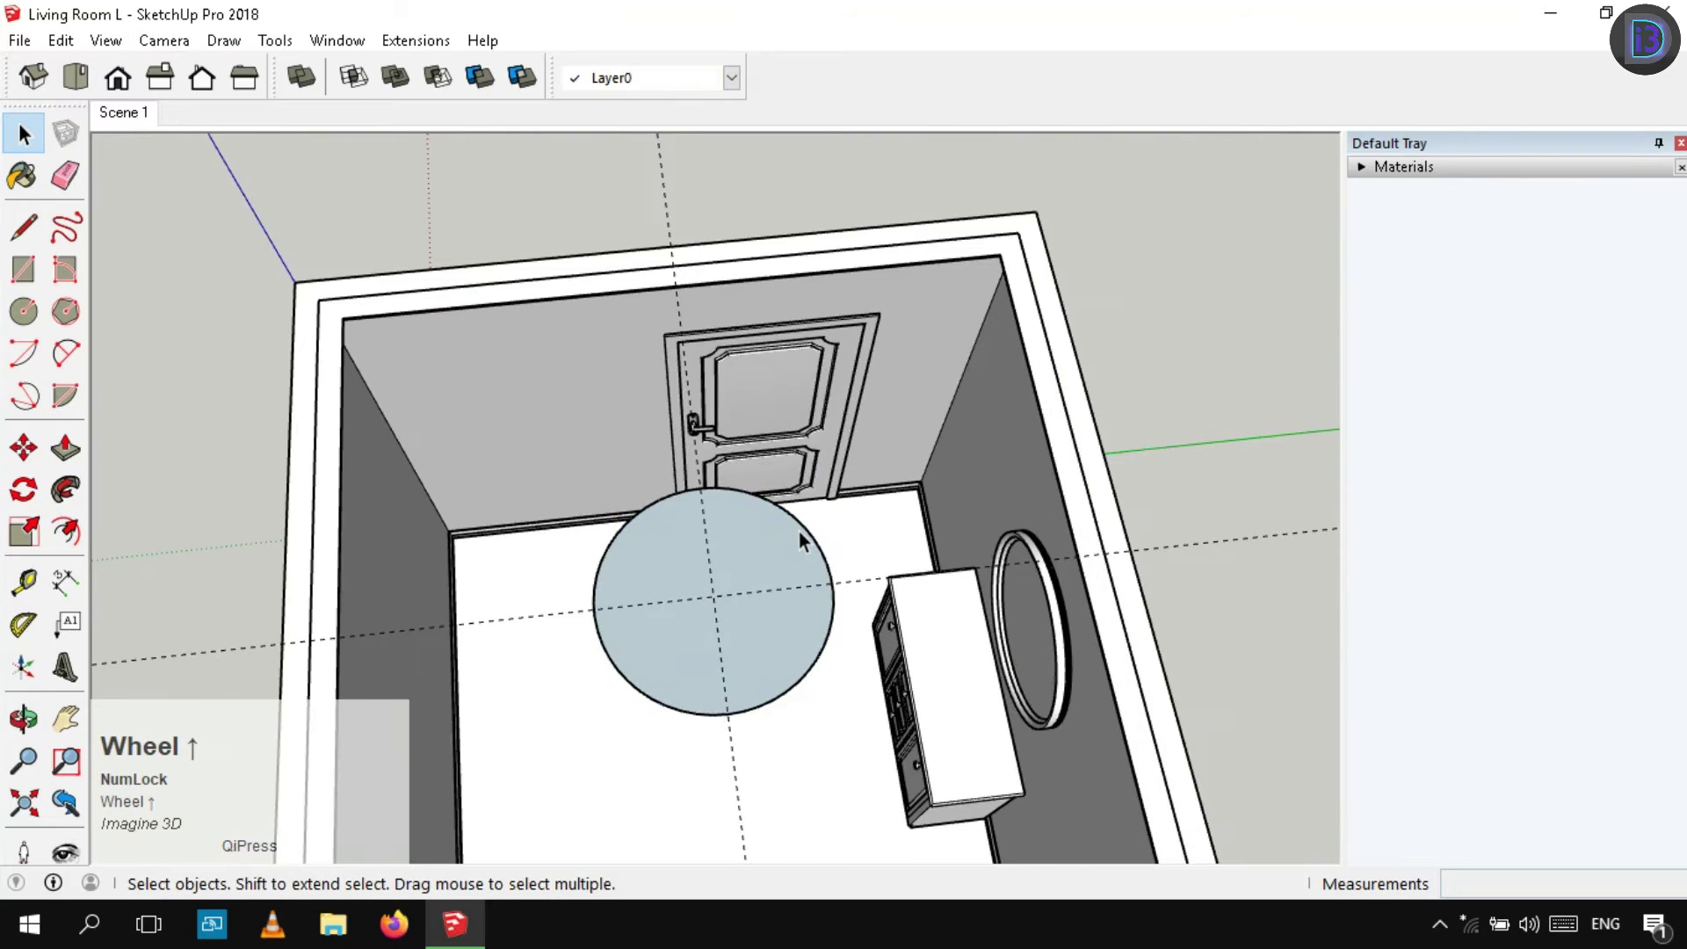
left_click(790, 527)
middle_click_drag(772, 528, 810, 468)
double_click(754, 504)
scroll(810, 465, "up", 3)
Try to offset the circle's edge 25 mm inward
key("f")
left_click(798, 452)
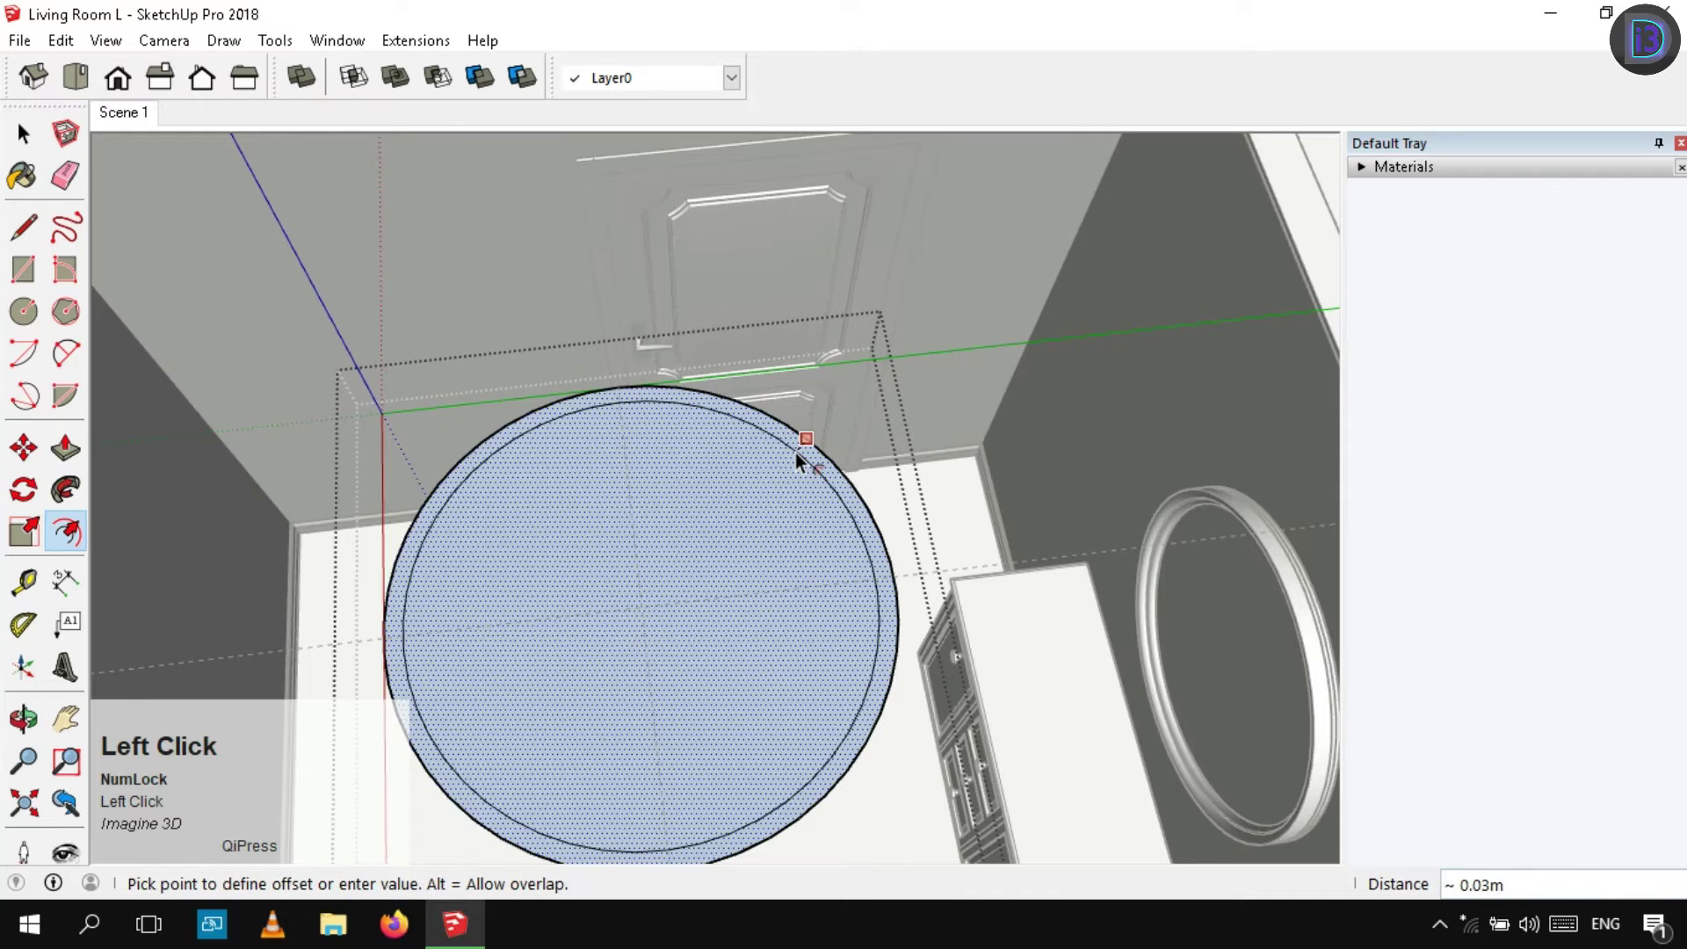
type("25")
key("Return")
key("space")
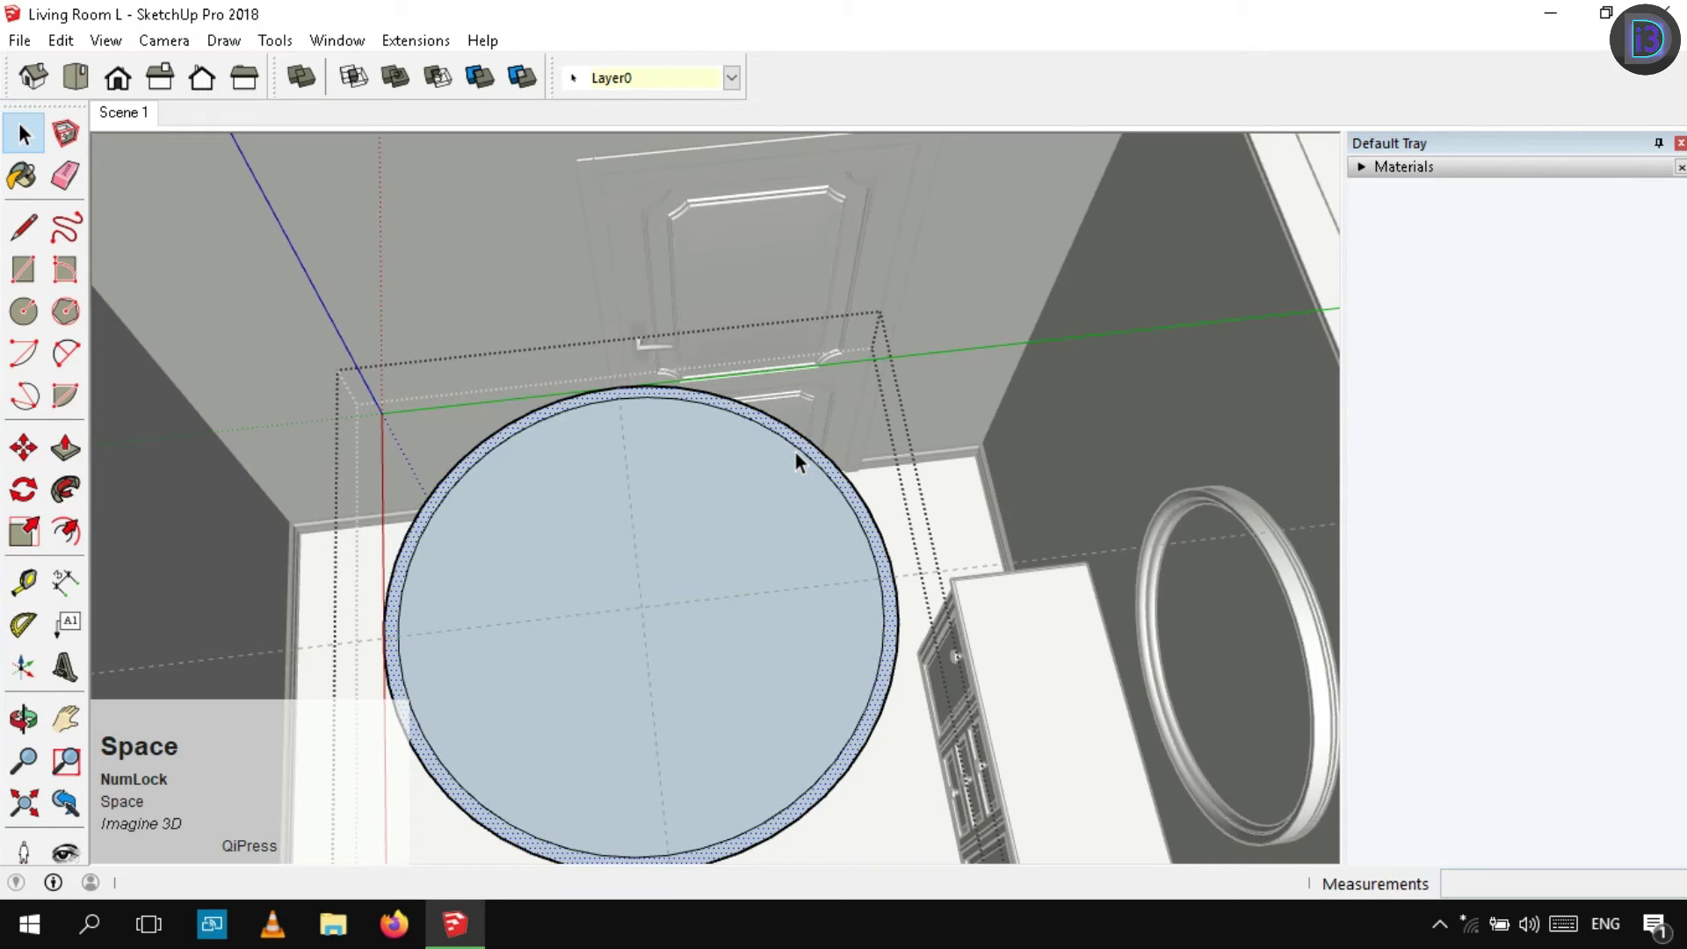
middle_click_drag(794, 451, 742, 463)
left_click(766, 419)
scroll(776, 443, "up", 2)
scroll(742, 463, "up", 2)
key("ctrl+z")
Offset the circle's edge about 2 cm inward, and copy the inner disc face before deleting it from the group
key("f")
left_click(748, 404)
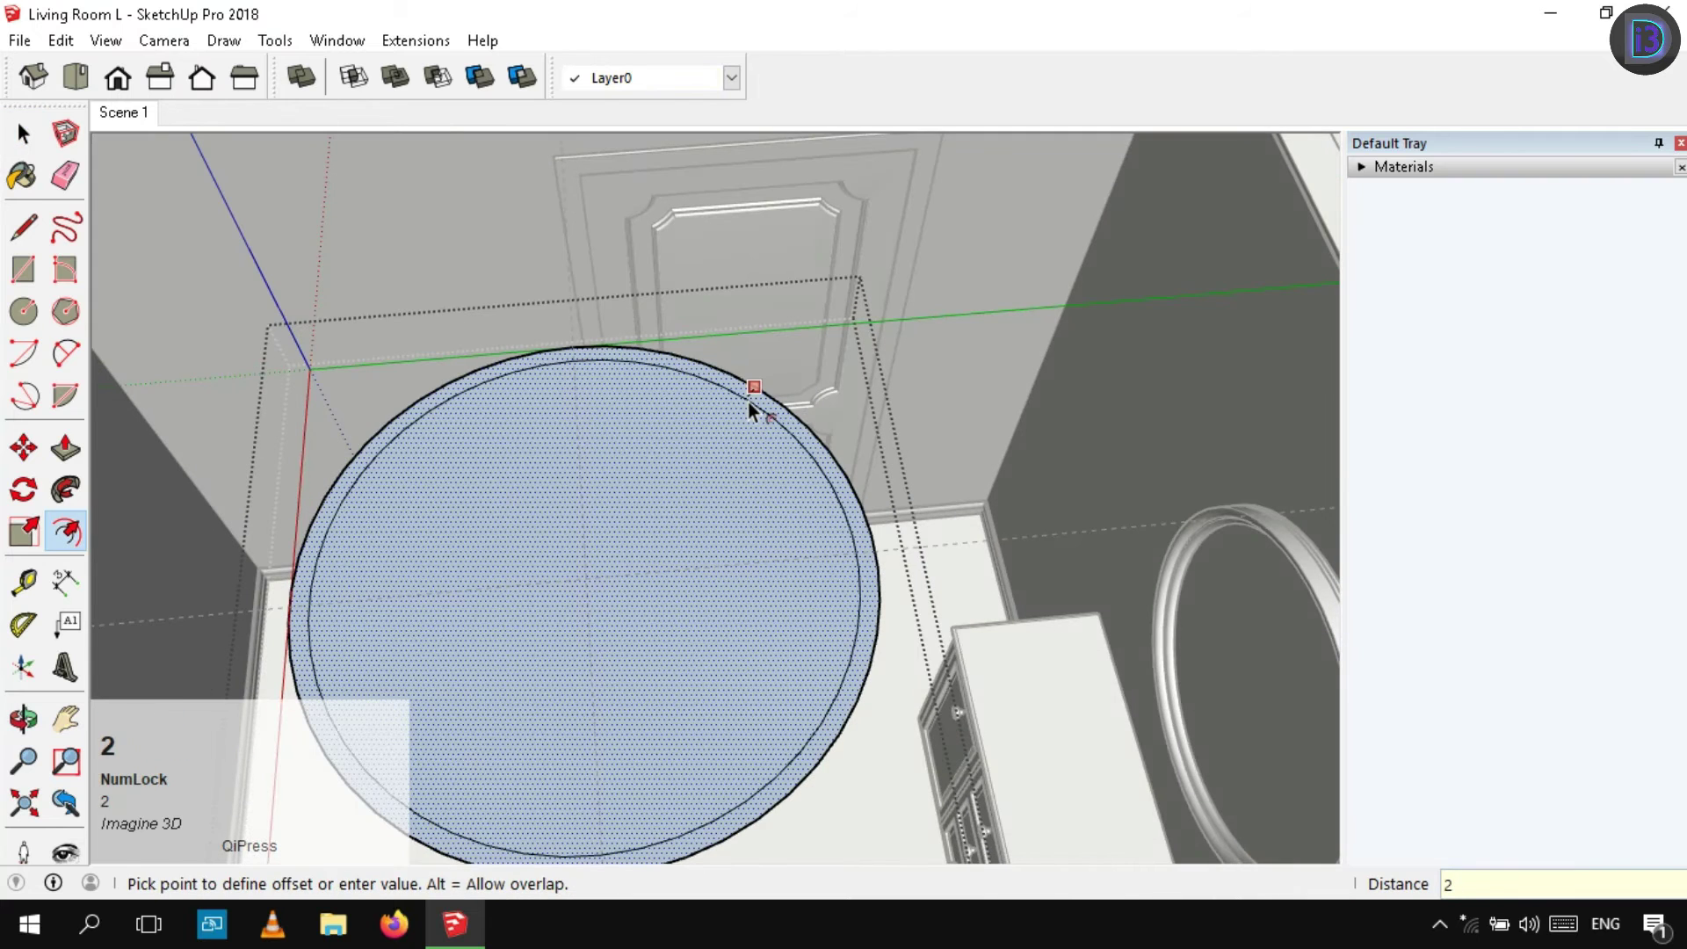
type("2")
key("Return")
key("space")
left_click(719, 474)
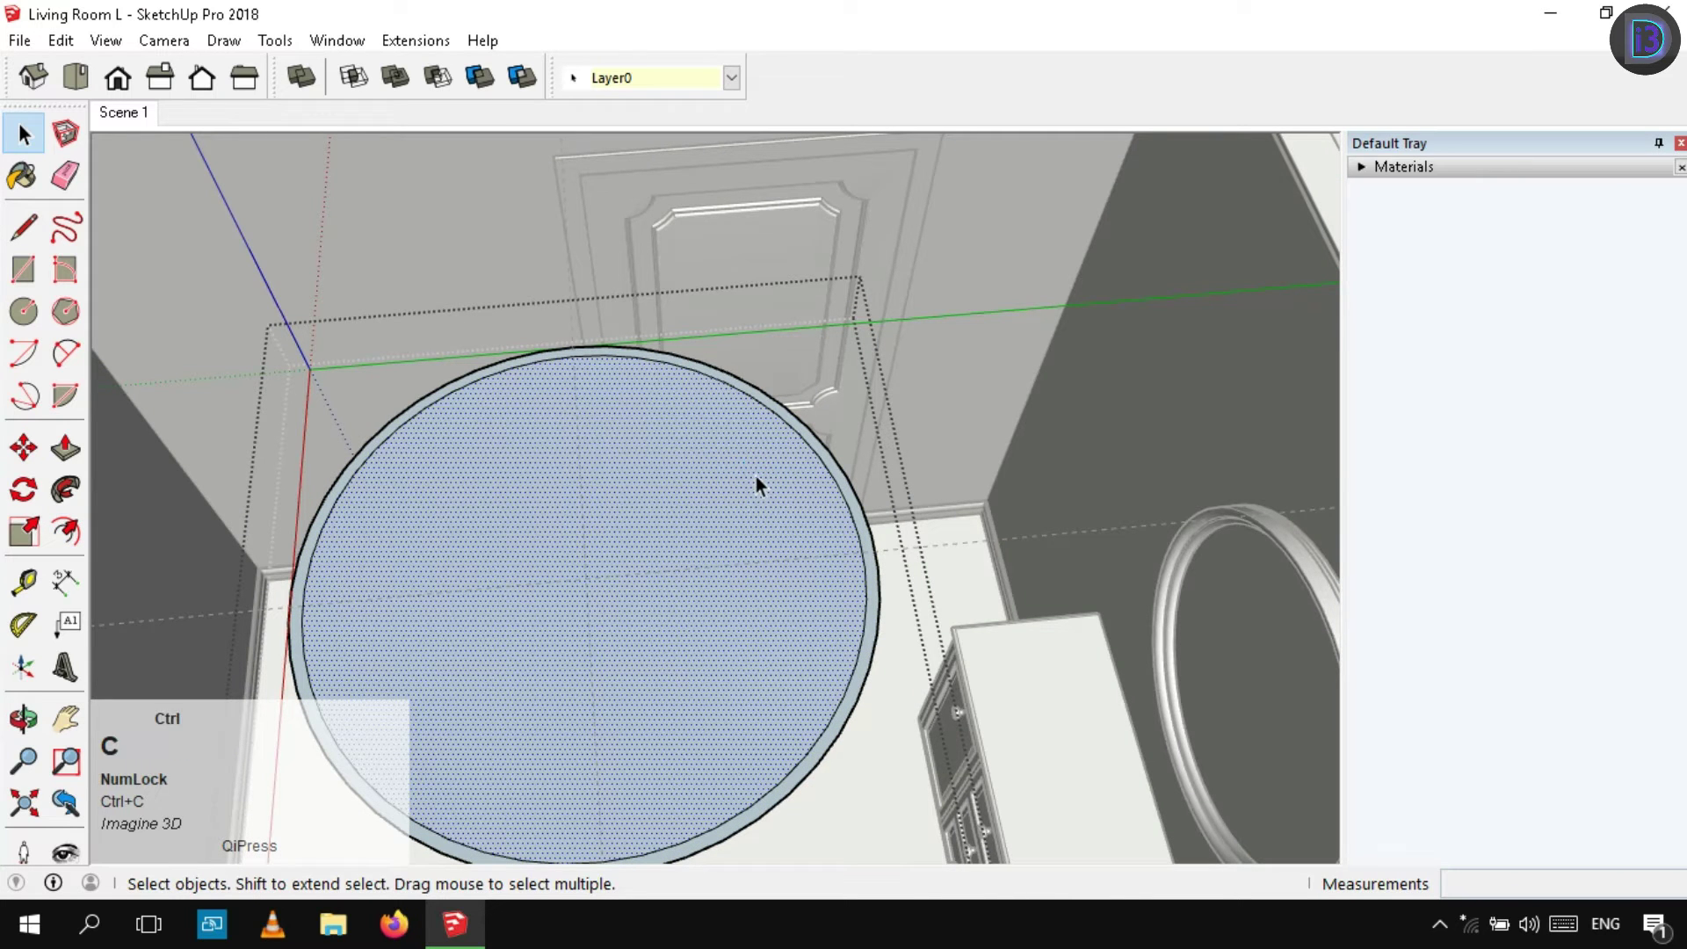
key("Delete")
Push/Pull the remaining rim face by 50 mm into a ring and close the group
key("p")
left_click(799, 442)
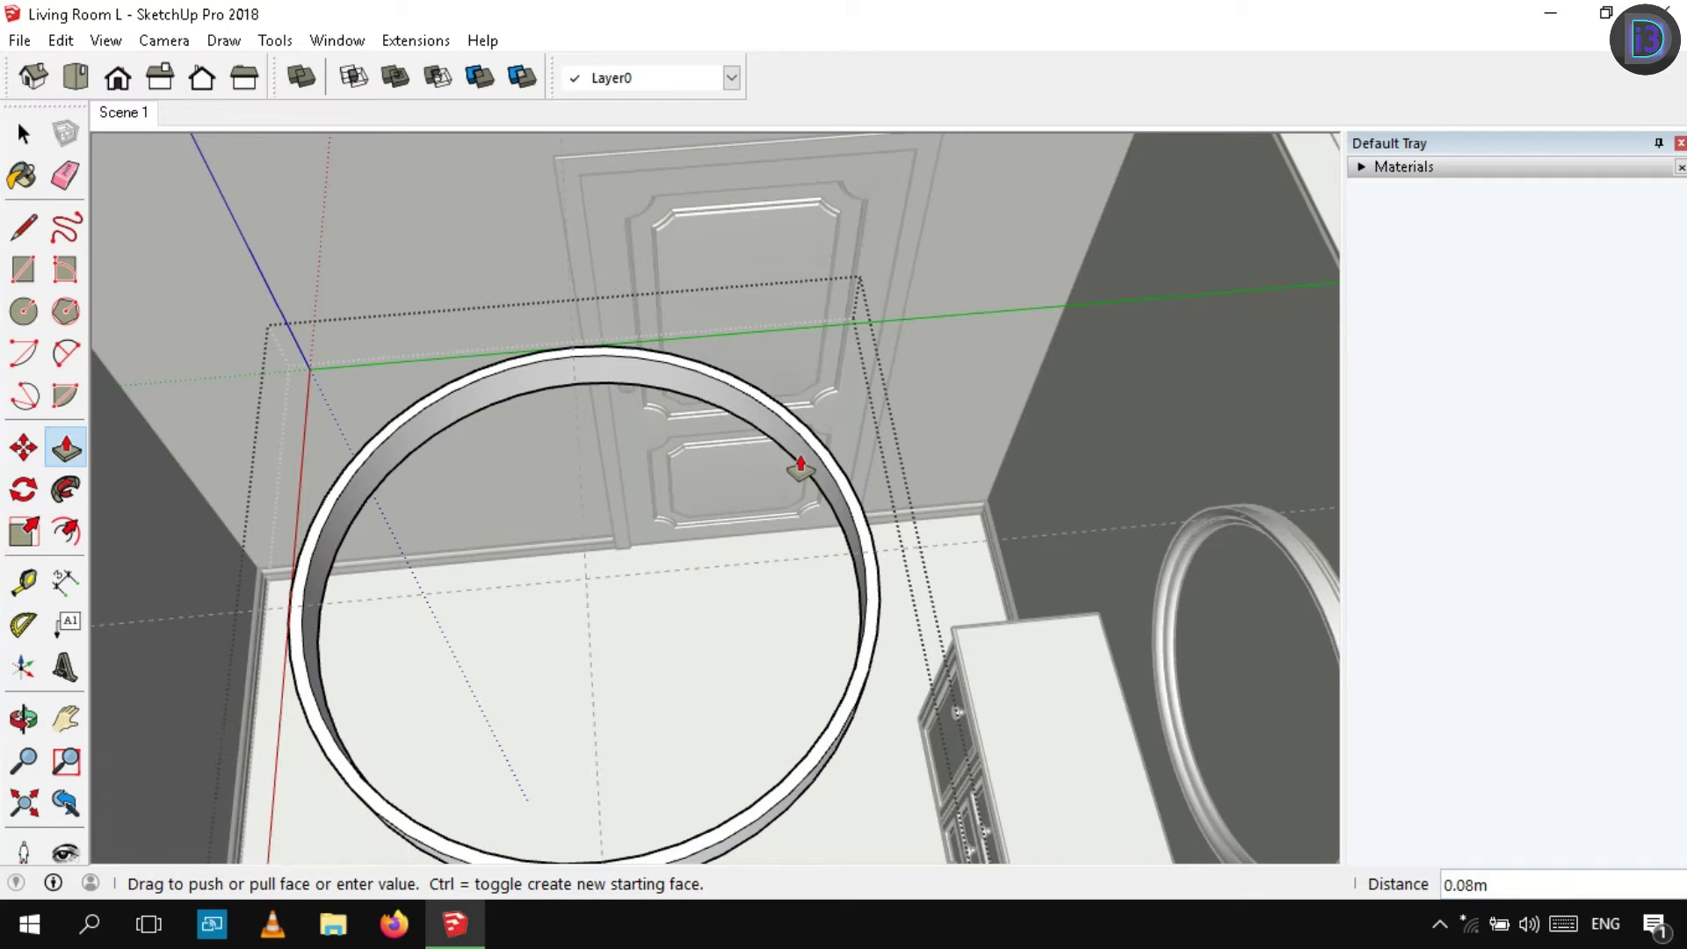
type("50")
key("Return")
key("space")
scroll(802, 464, "down", 5)
left_click(1092, 325)
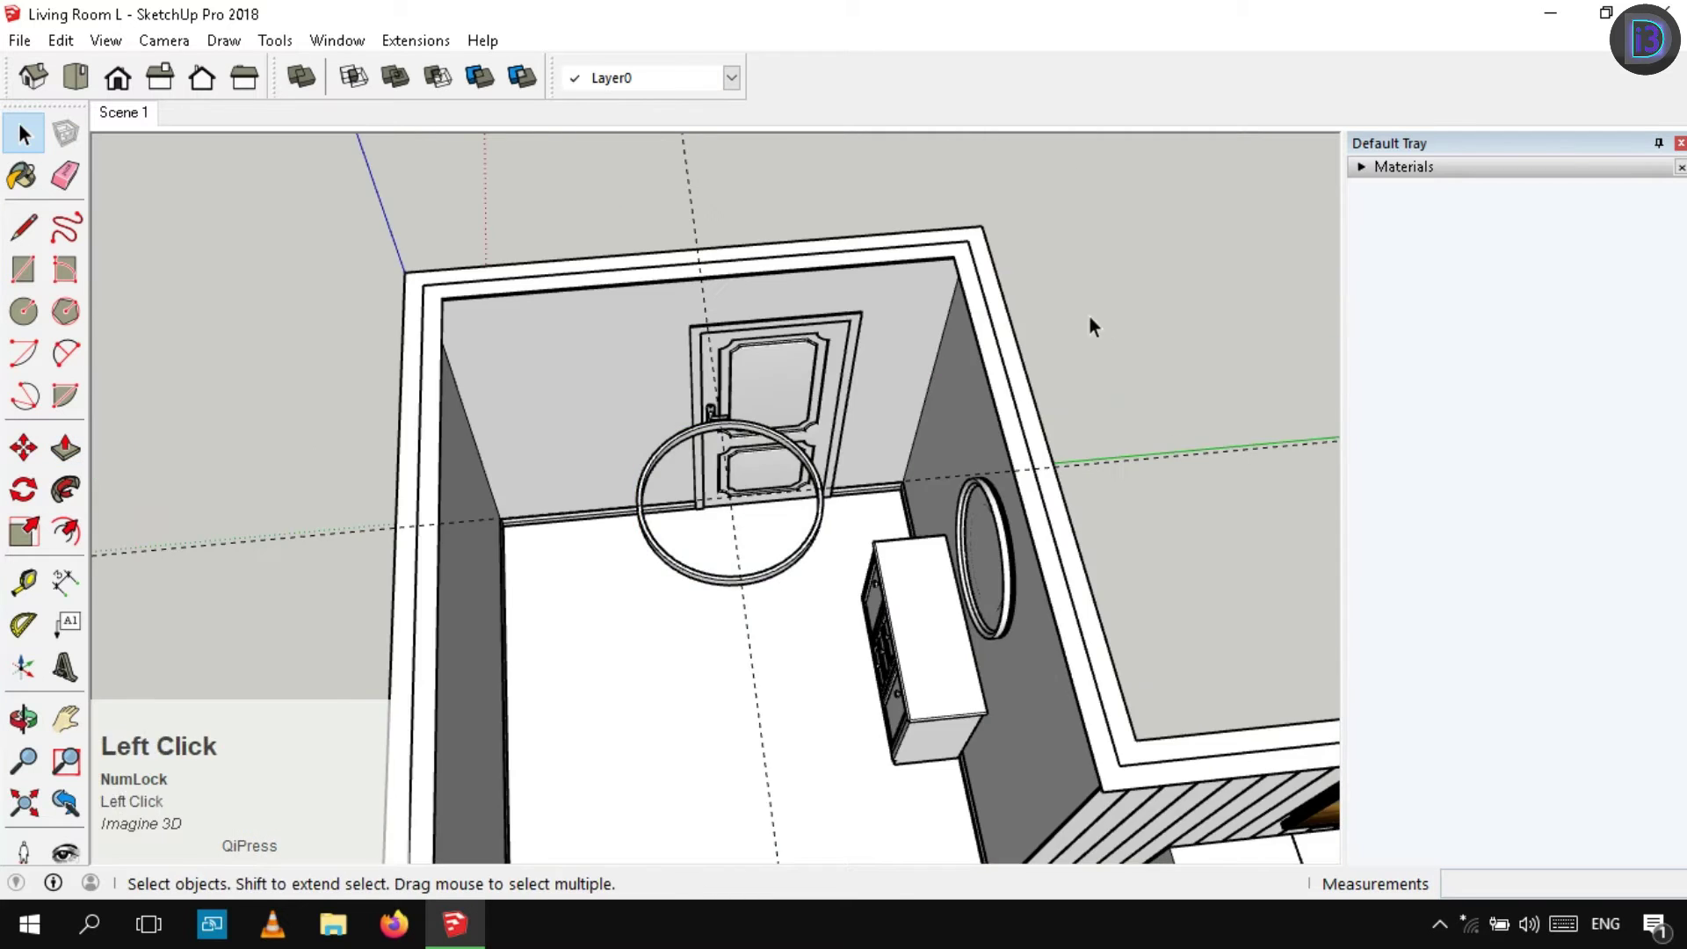
Paste the copied inner disc in place within the ring
left_click(56, 48)
left_click(204, 246)
scroll(773, 431, "up", 6)
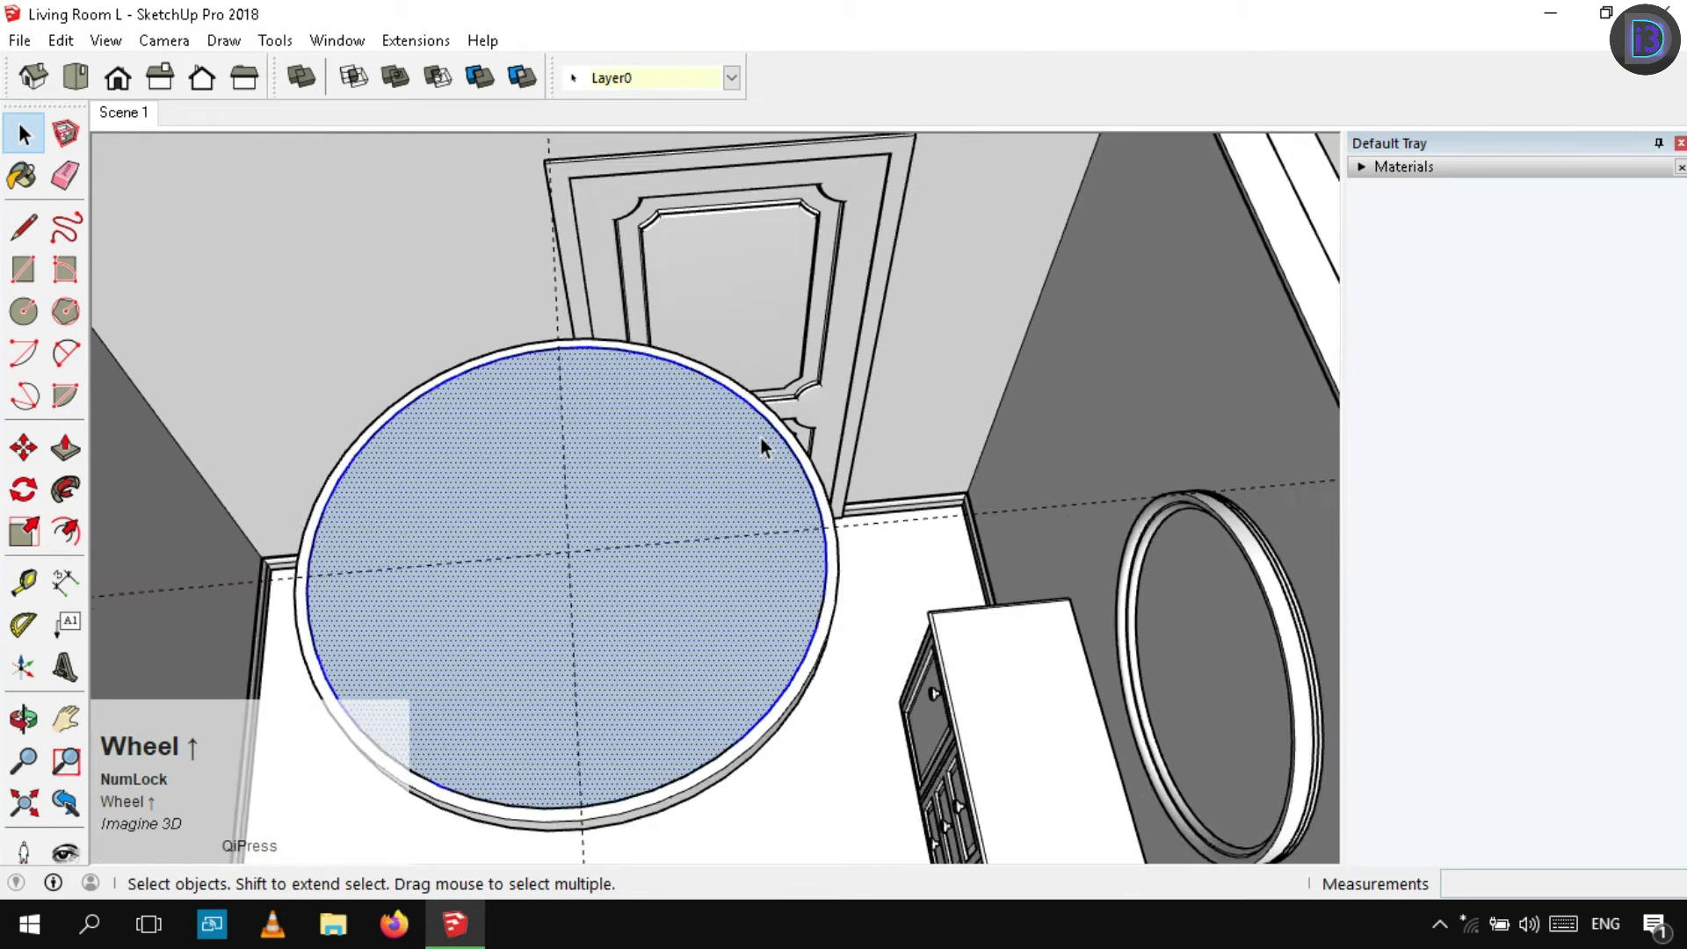
Try to offset the pasted disc's edge 10 mm inward and delete its inner face
scroll(761, 437, "up", 2)
key("f")
left_click(756, 406)
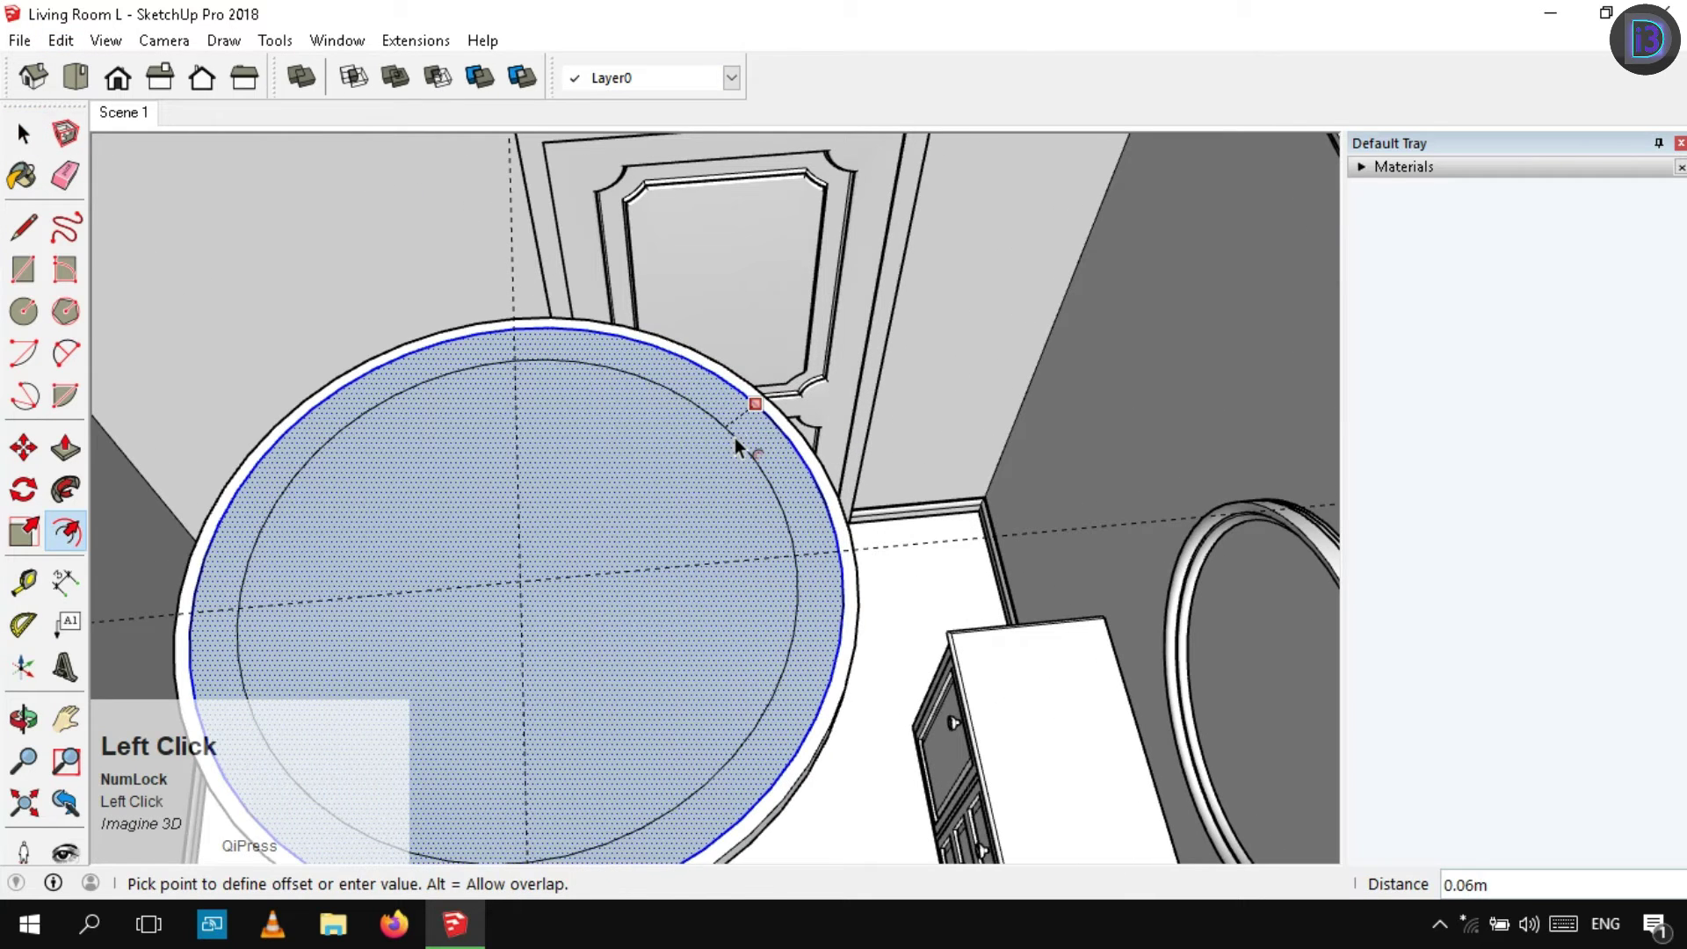
type("10mm")
key("Return")
key("space")
left_click(721, 504)
key("Delete")
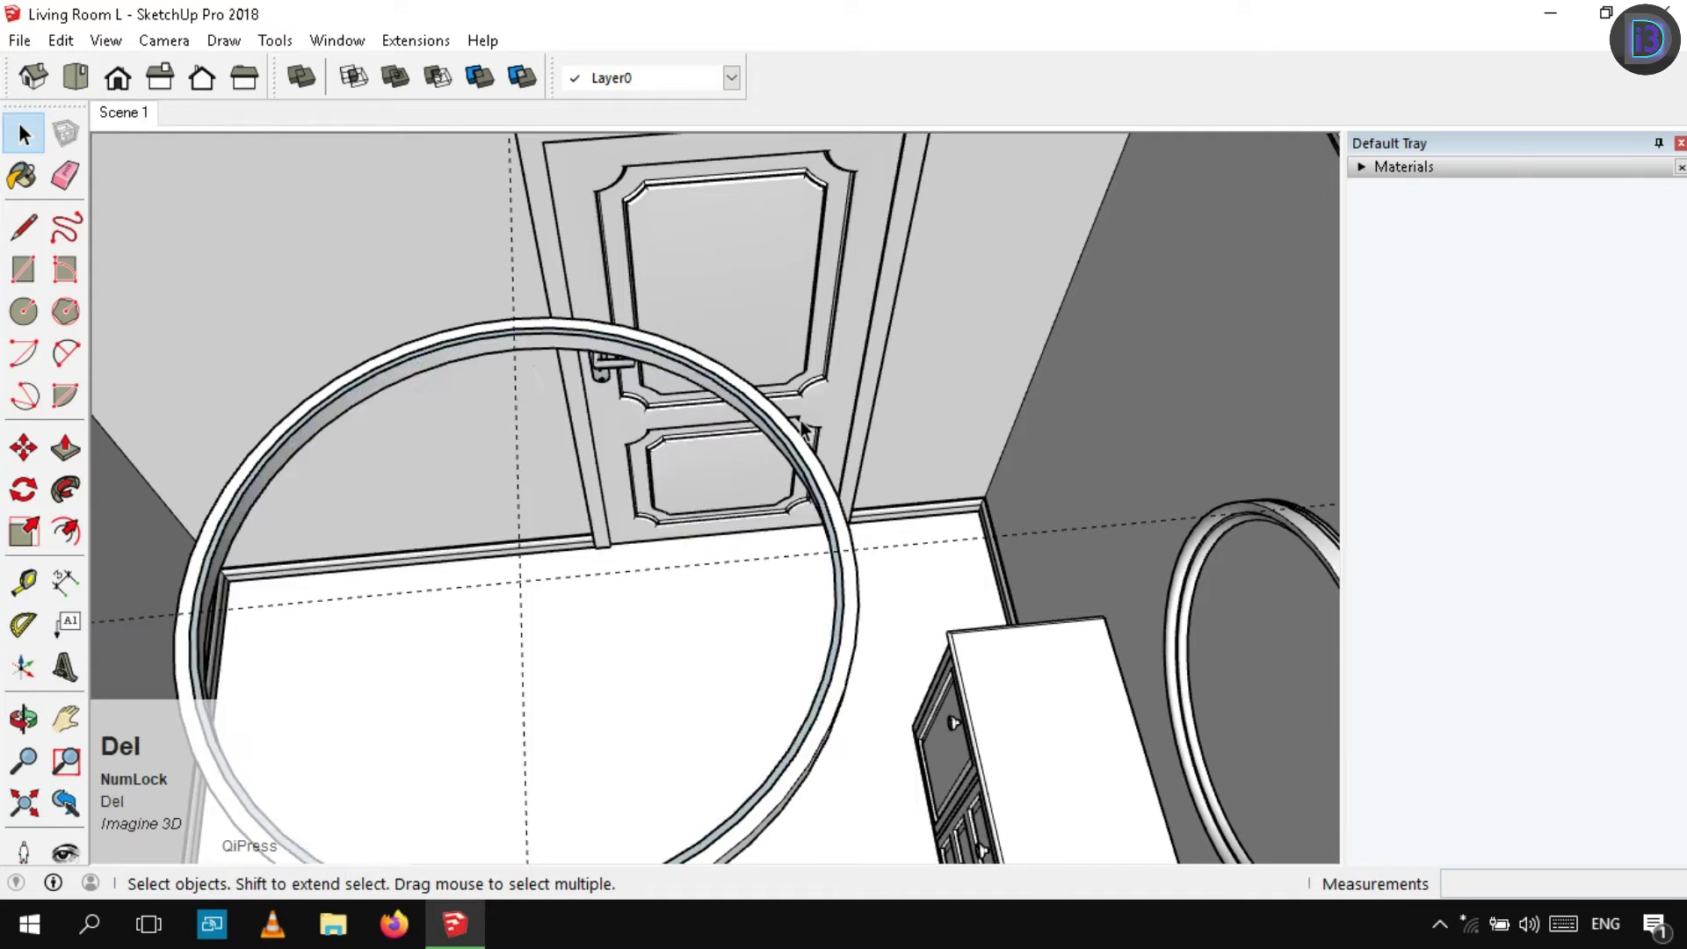
scroll(680, 447, "up", 3)
scroll(685, 448, "down", 6)
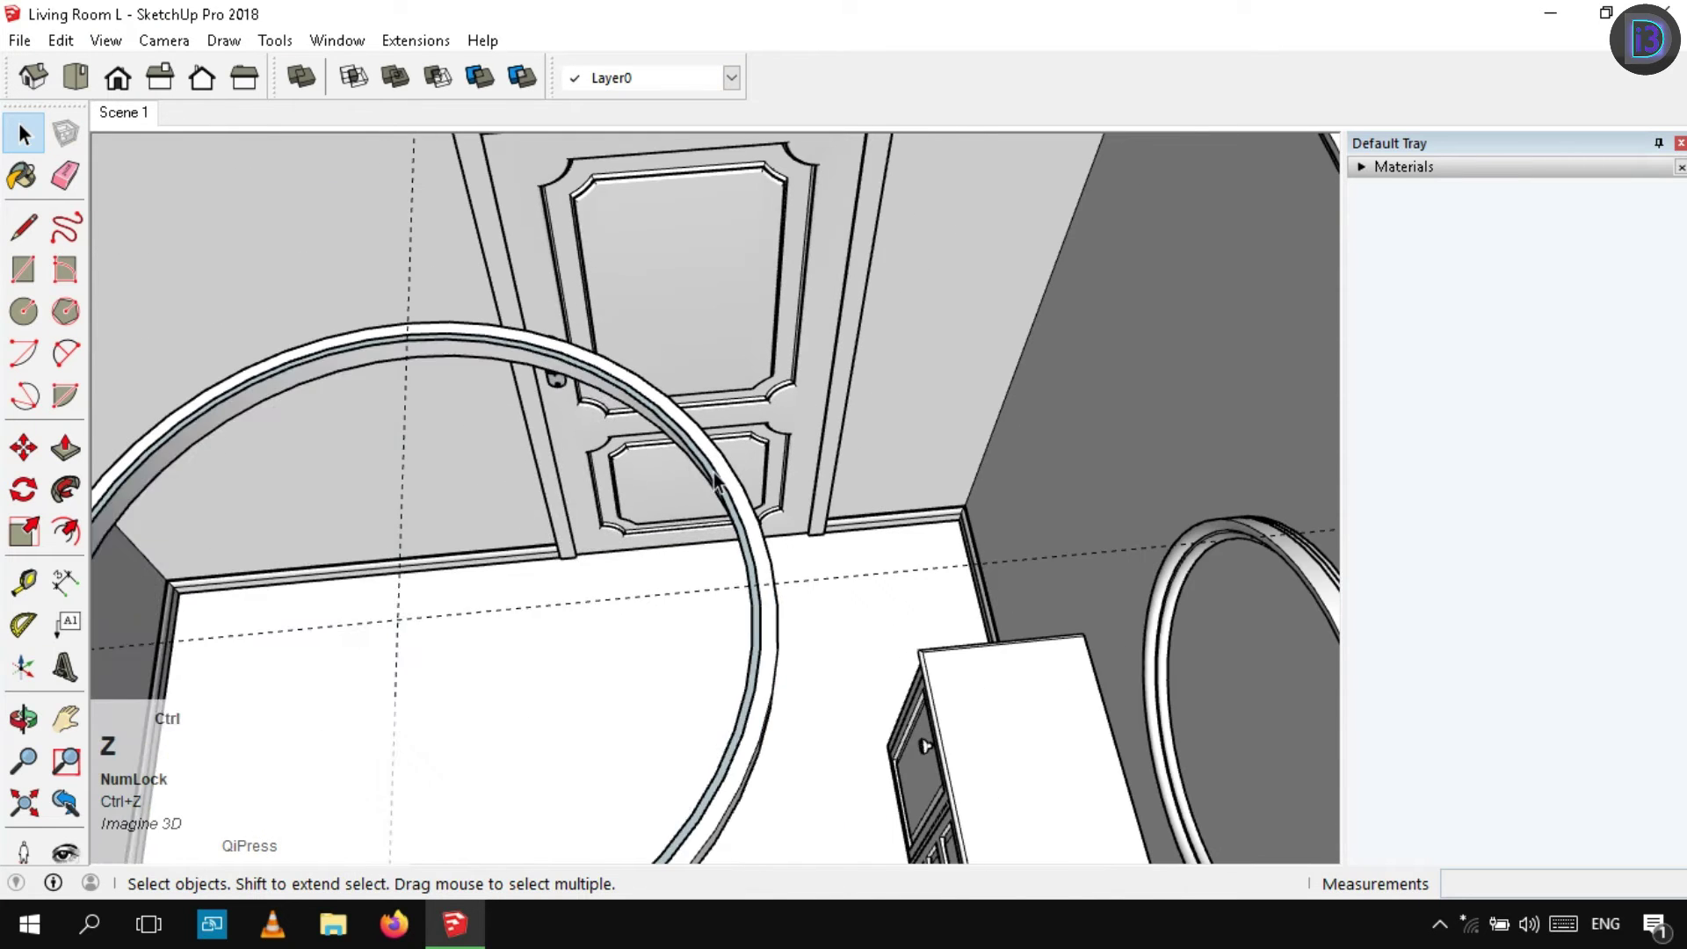
key("ctrl+z")
Scale the pasted disc uniformly about its centre to roughly two thirds of its size
middle_click_drag(677, 478, 789, 633)
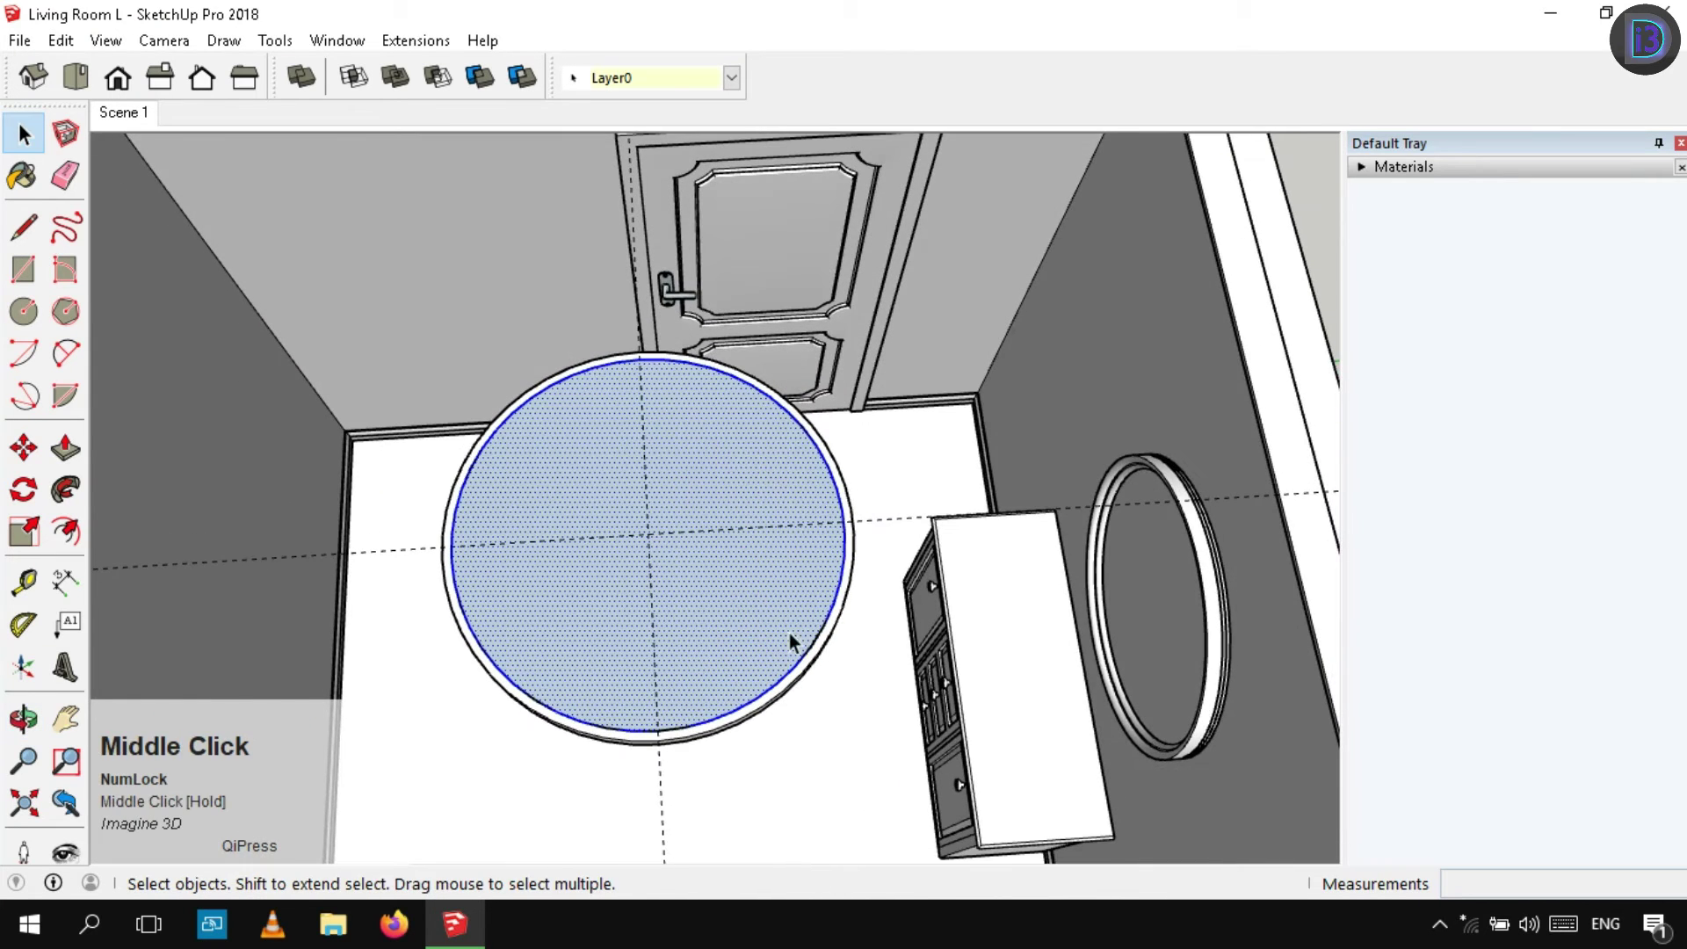
key("s")
left_click(860, 713)
key("ctrl")
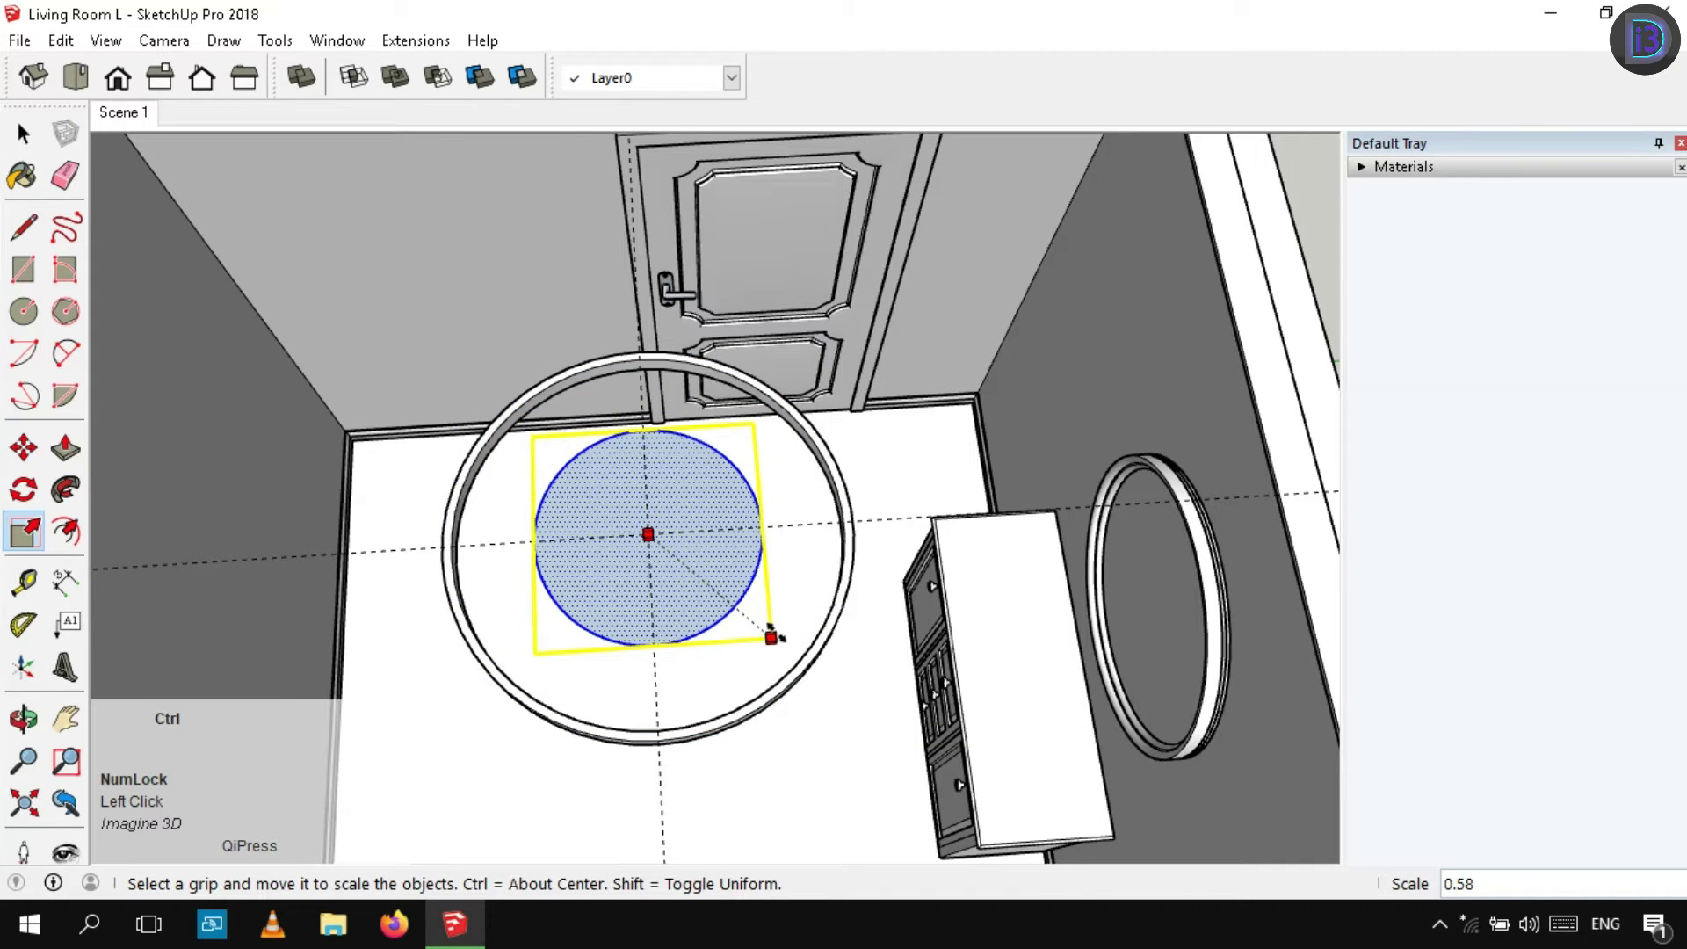
left_click(779, 640)
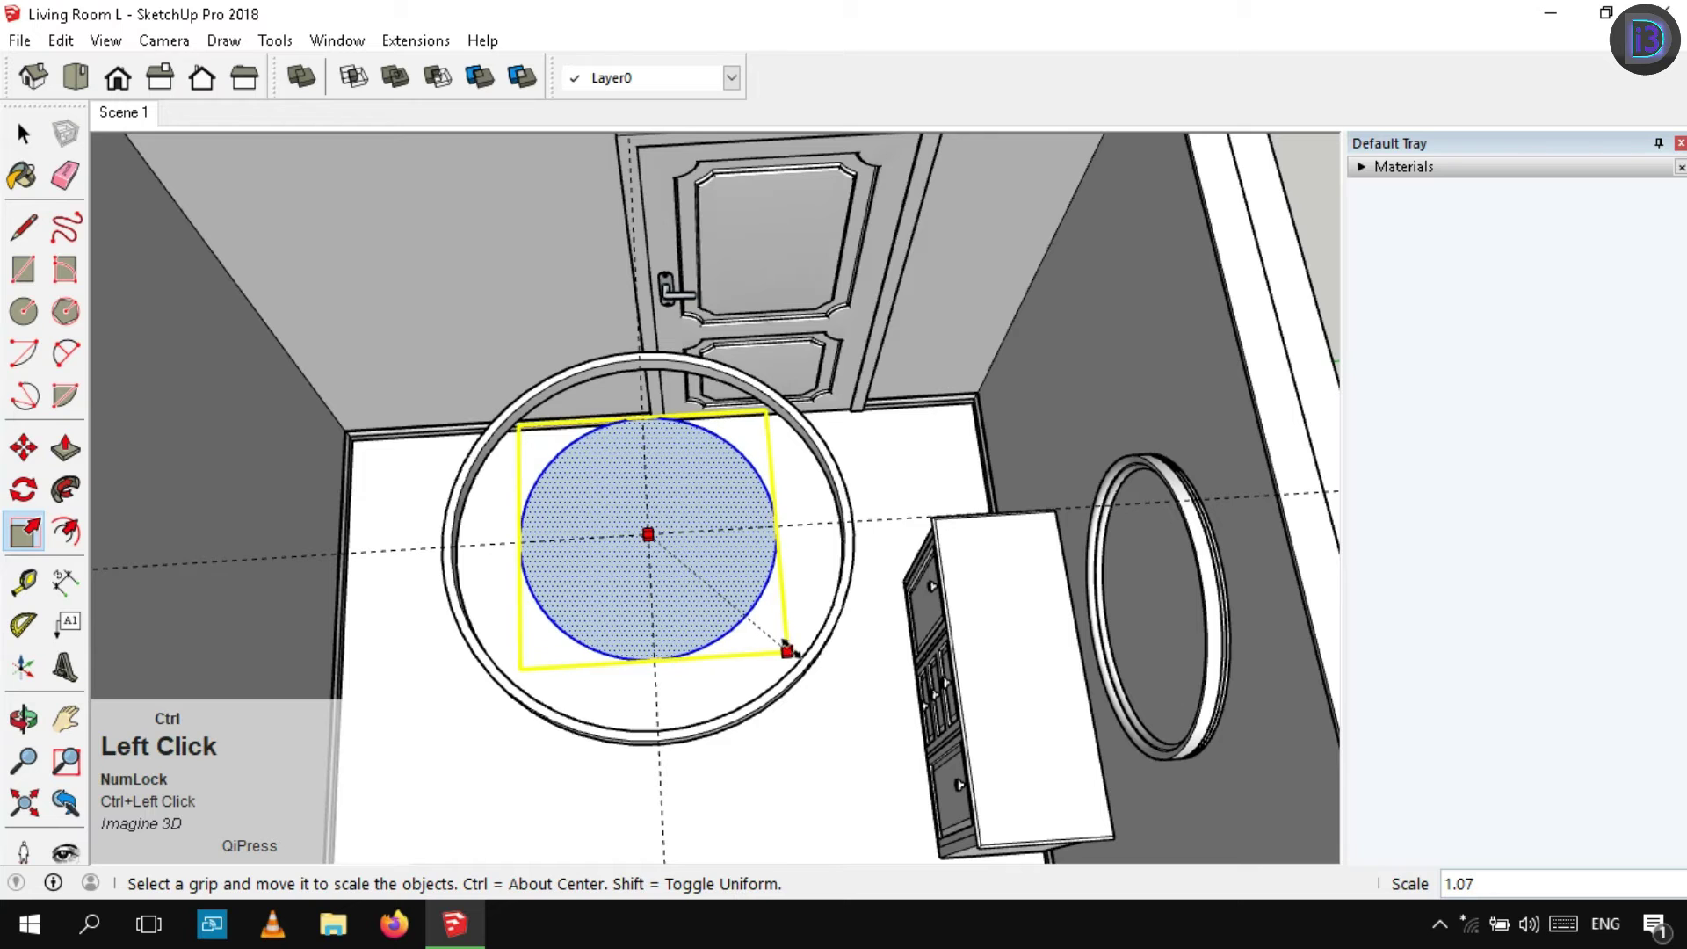
key("space")
Group the reduced disc and open the new group for editing
right_click(727, 532)
left_click(720, 481)
scroll(731, 444, "up", 2)
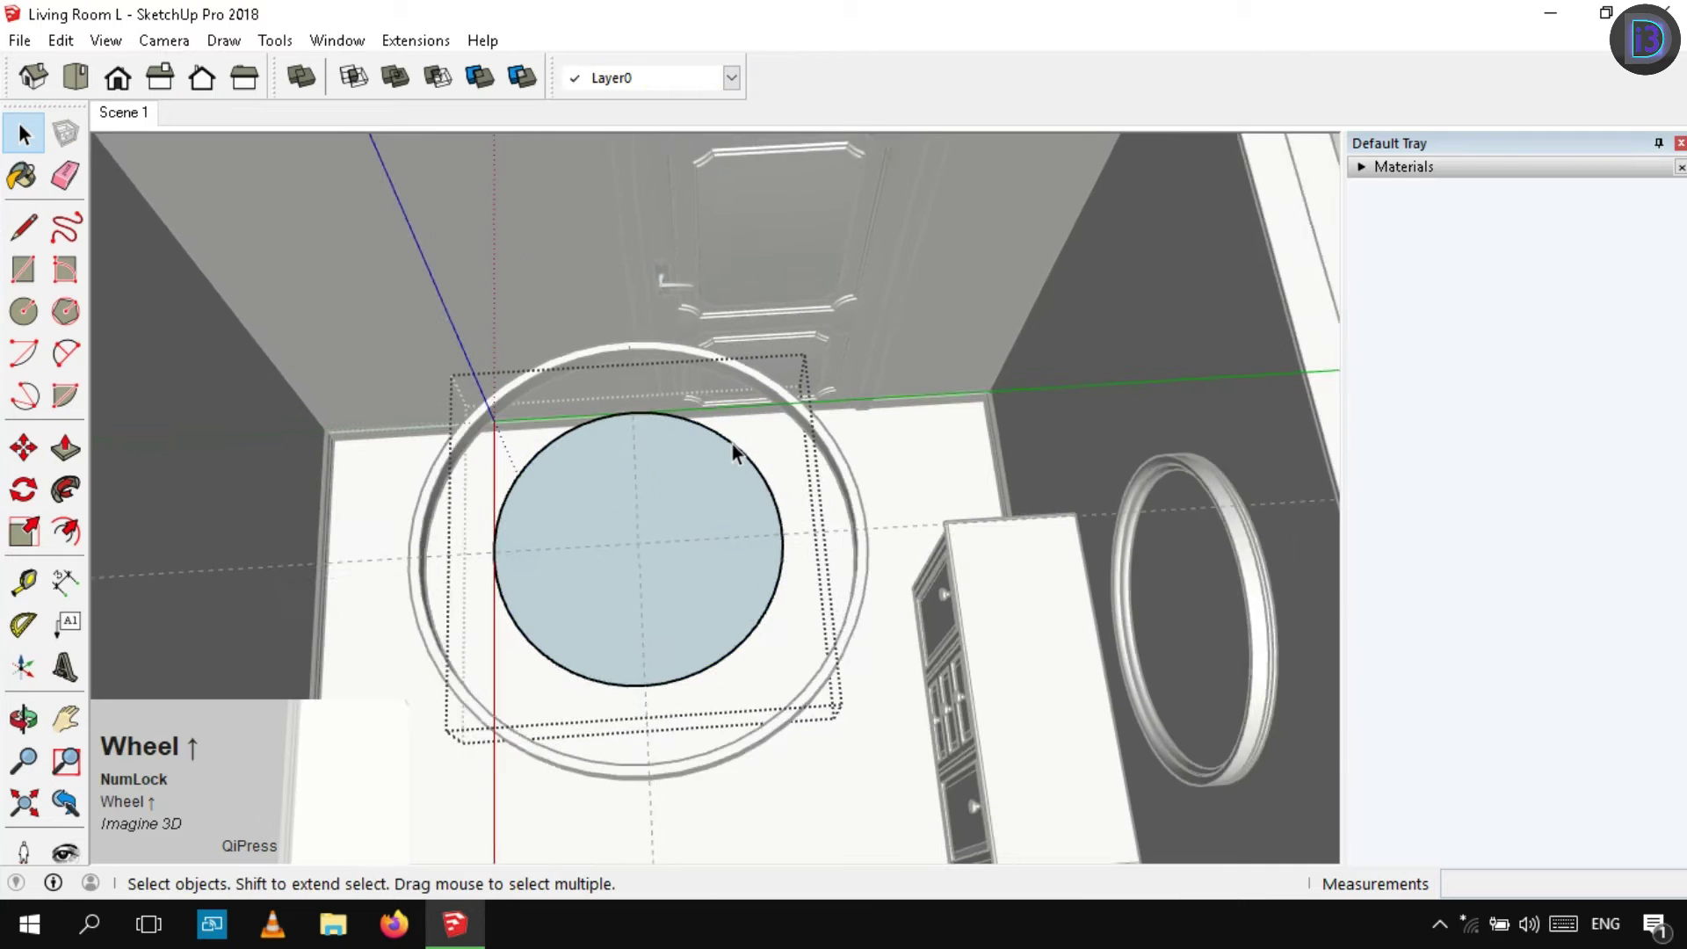
scroll(731, 445, "up", 1)
left_click(719, 443)
key("f")
left_click(719, 441)
key("space")
key("ctrl+z")
Offset the smaller disc's edge about 2 cm inward
left_click(716, 460)
key("f")
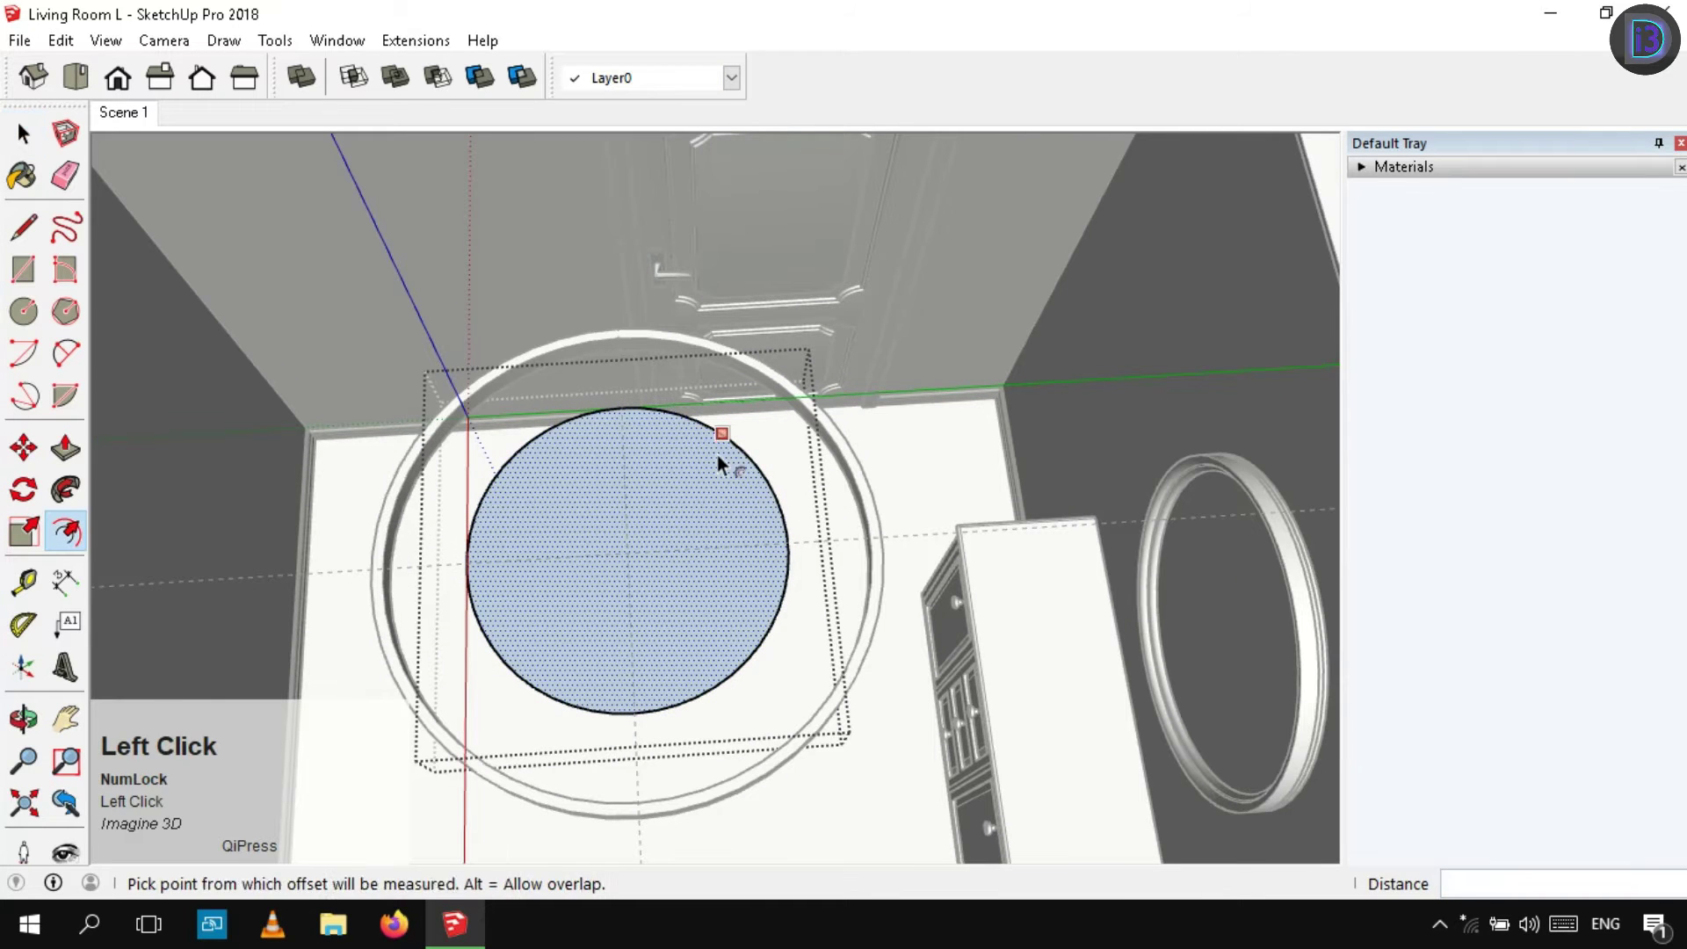
left_click(719, 457)
type("2")
key("Return")
key("space")
Delete the smaller disc's inner face and Push/Pull its rim 0.05 m to the same depth as the outer ring
middle_click_drag(721, 473, 788, 351)
scroll(742, 506, "down", 2)
left_click(757, 435)
scroll(757, 435, "up", 3)
scroll(812, 425, "up", 2)
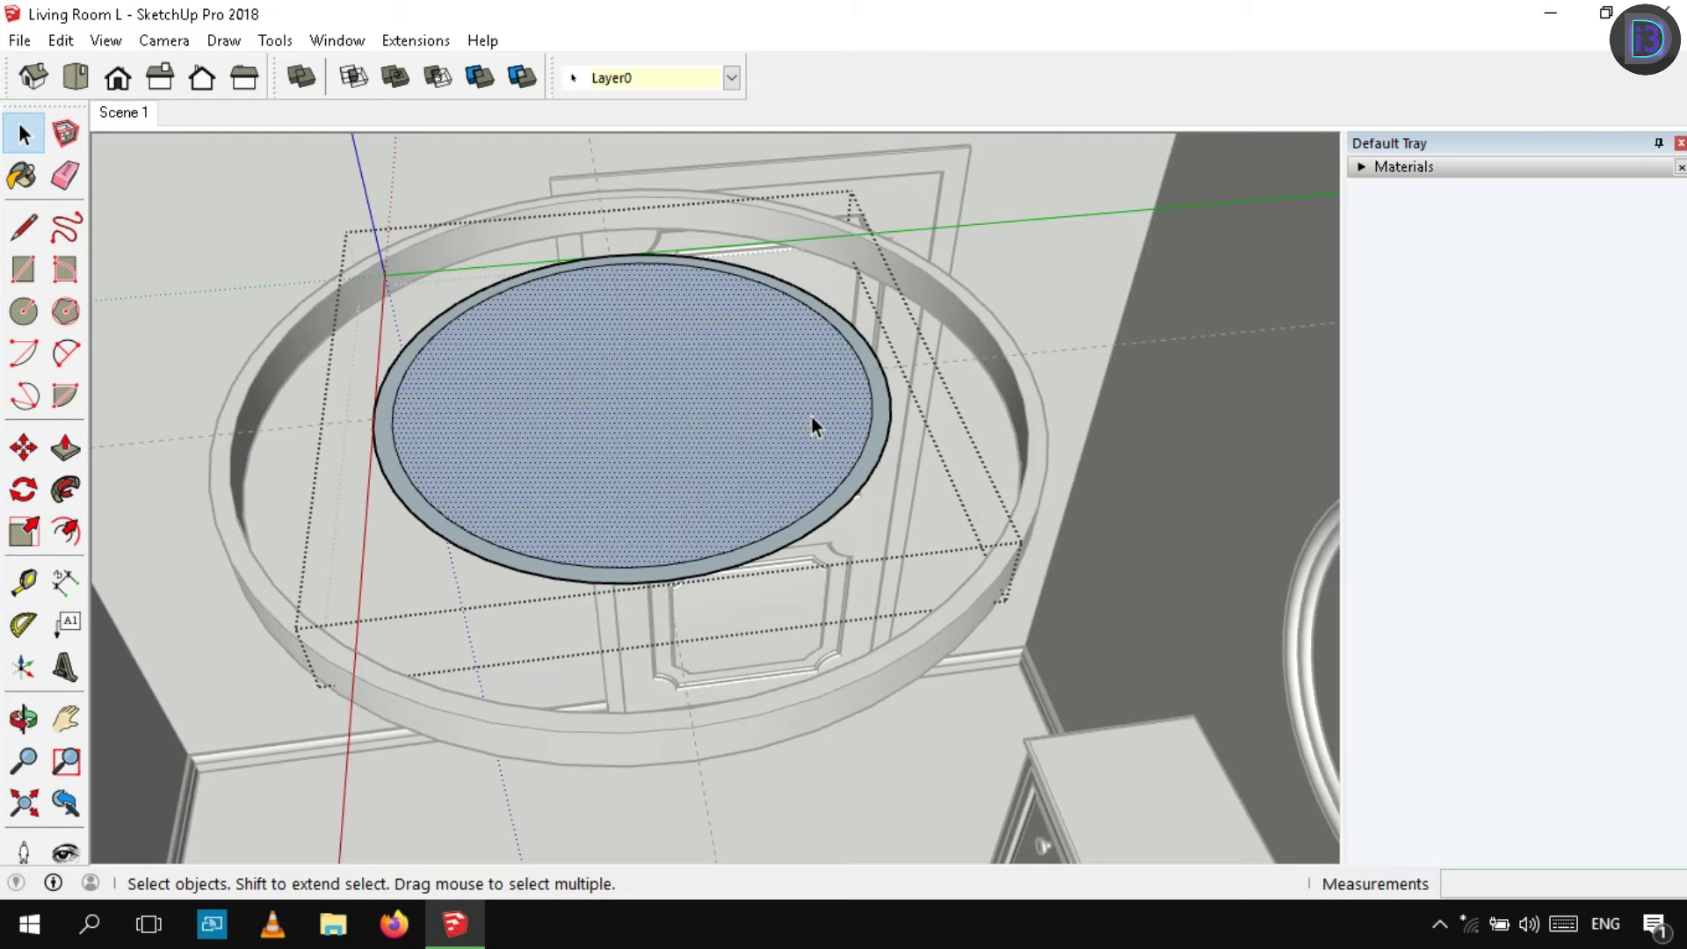
scroll(812, 417, "down", 3)
middle_click_drag(738, 451, 717, 556)
scroll(762, 494, "up", 3)
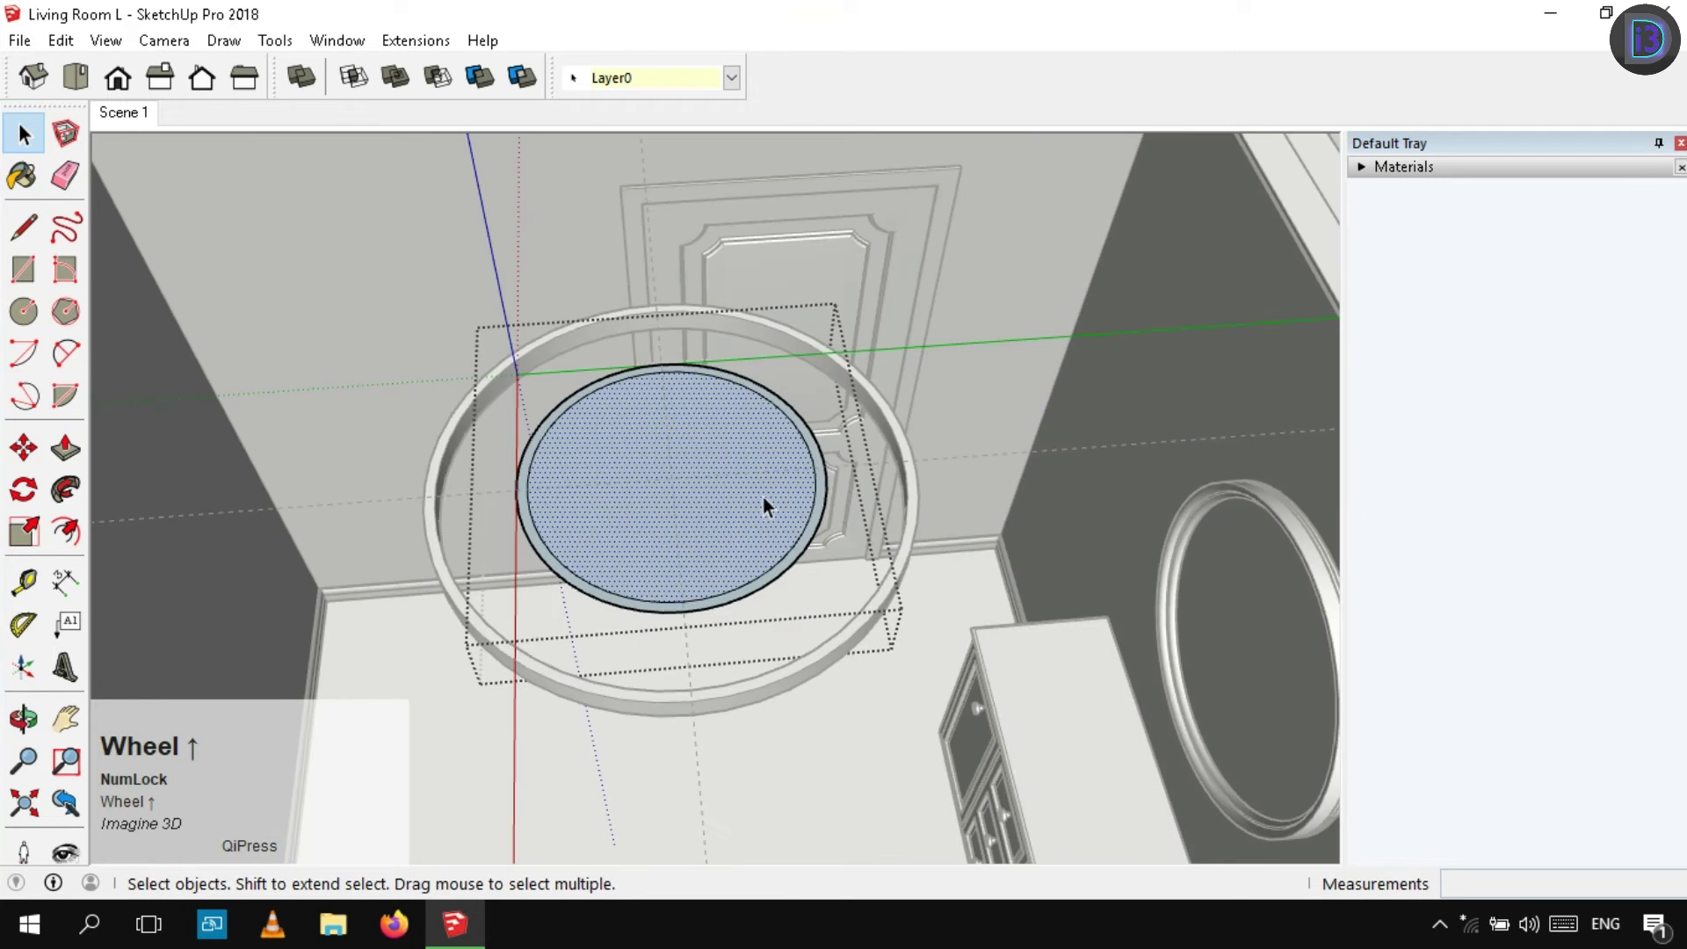
scroll(762, 494, "up", 4)
key("p")
left_click(1055, 463)
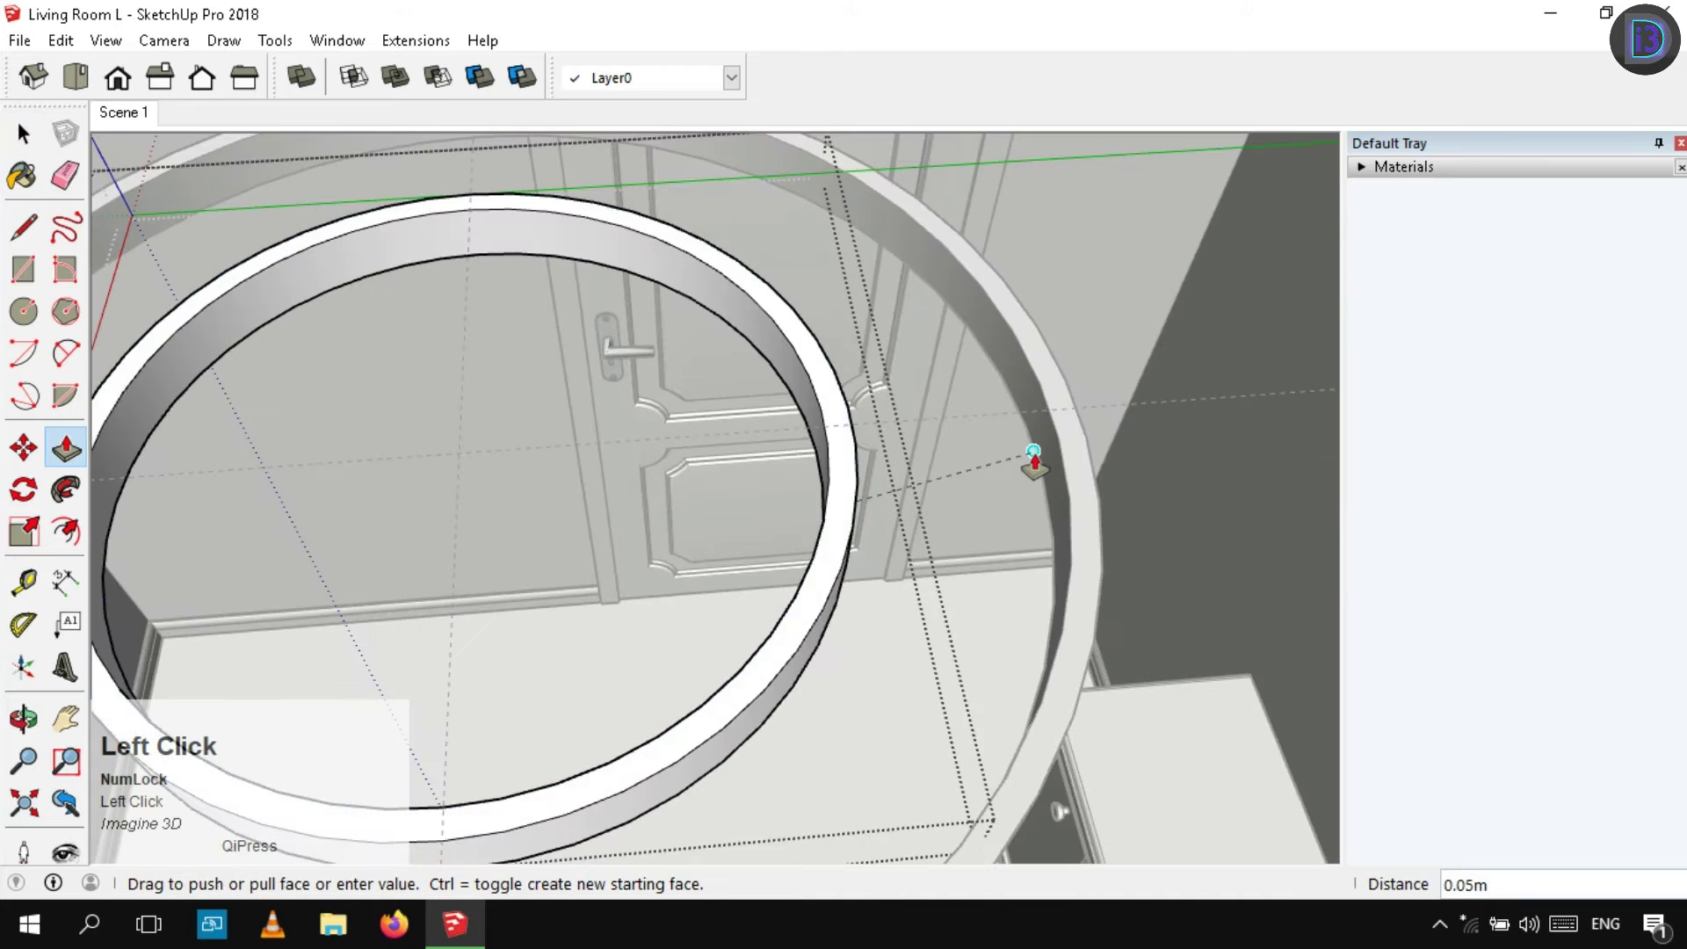
left_click(1034, 451)
key("space")
Open the outer ring's group for editing
scroll(824, 447, "down", 4)
scroll(825, 444, "up", 4)
scroll(972, 314, "down", 2)
double_click(952, 265)
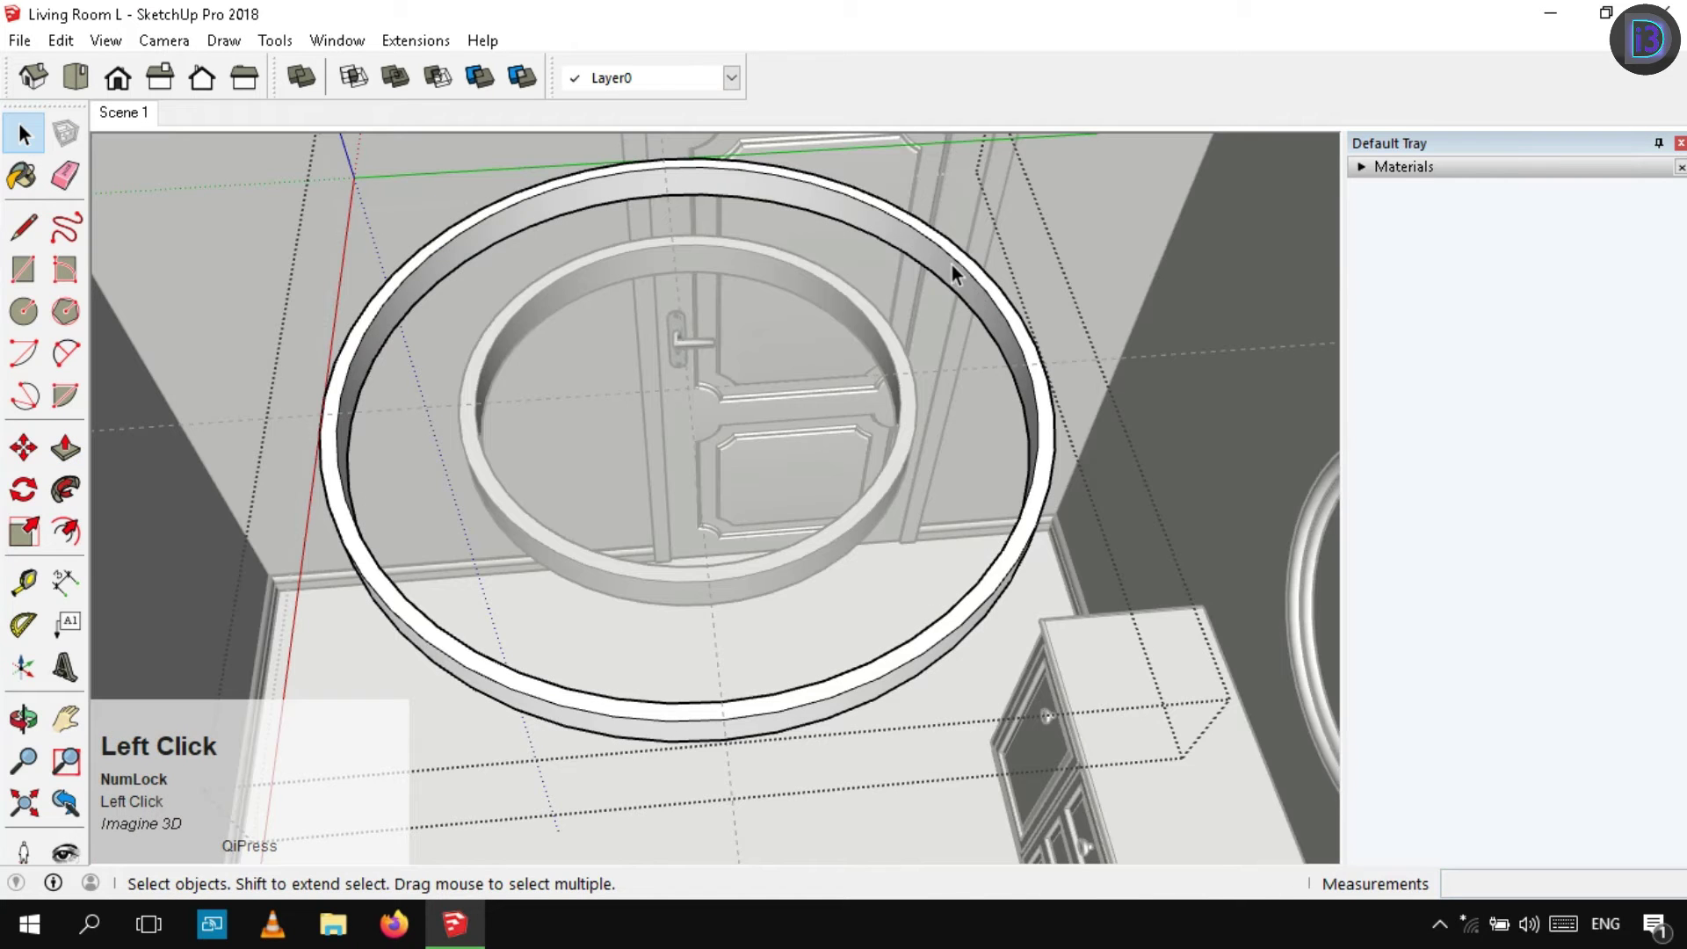
Display the Fredo6 JointPushPull tool set and dock it beside the layer controls
right_click(980, 107)
left_click(1046, 283)
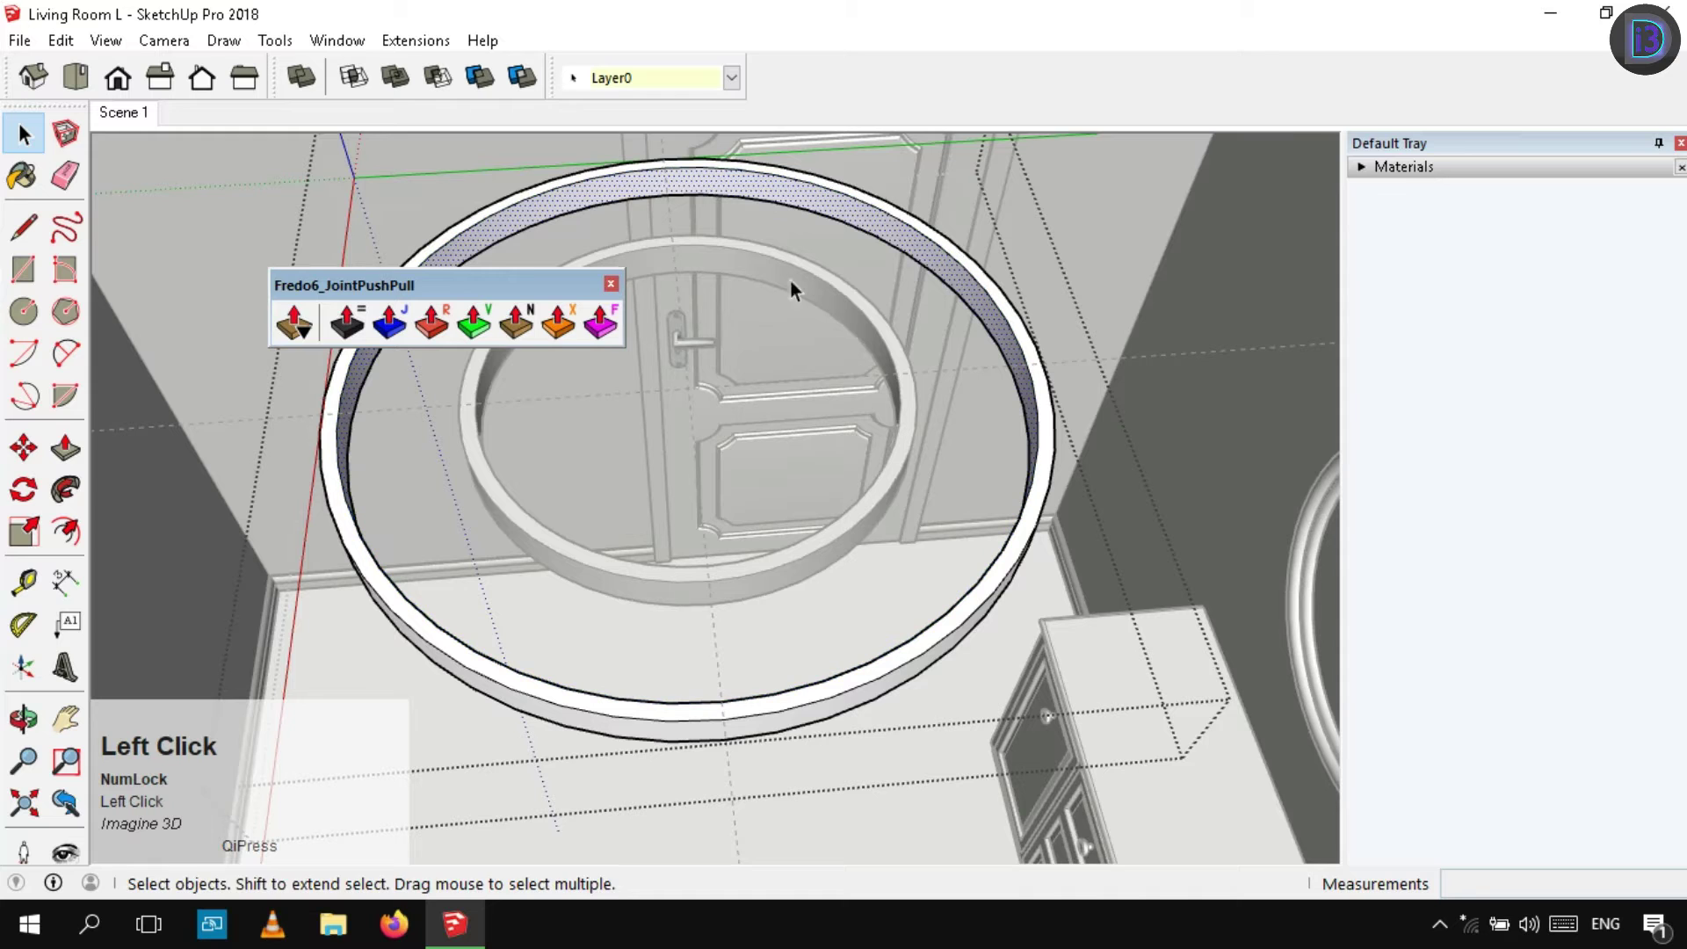
left_click_drag(527, 284, 850, 90)
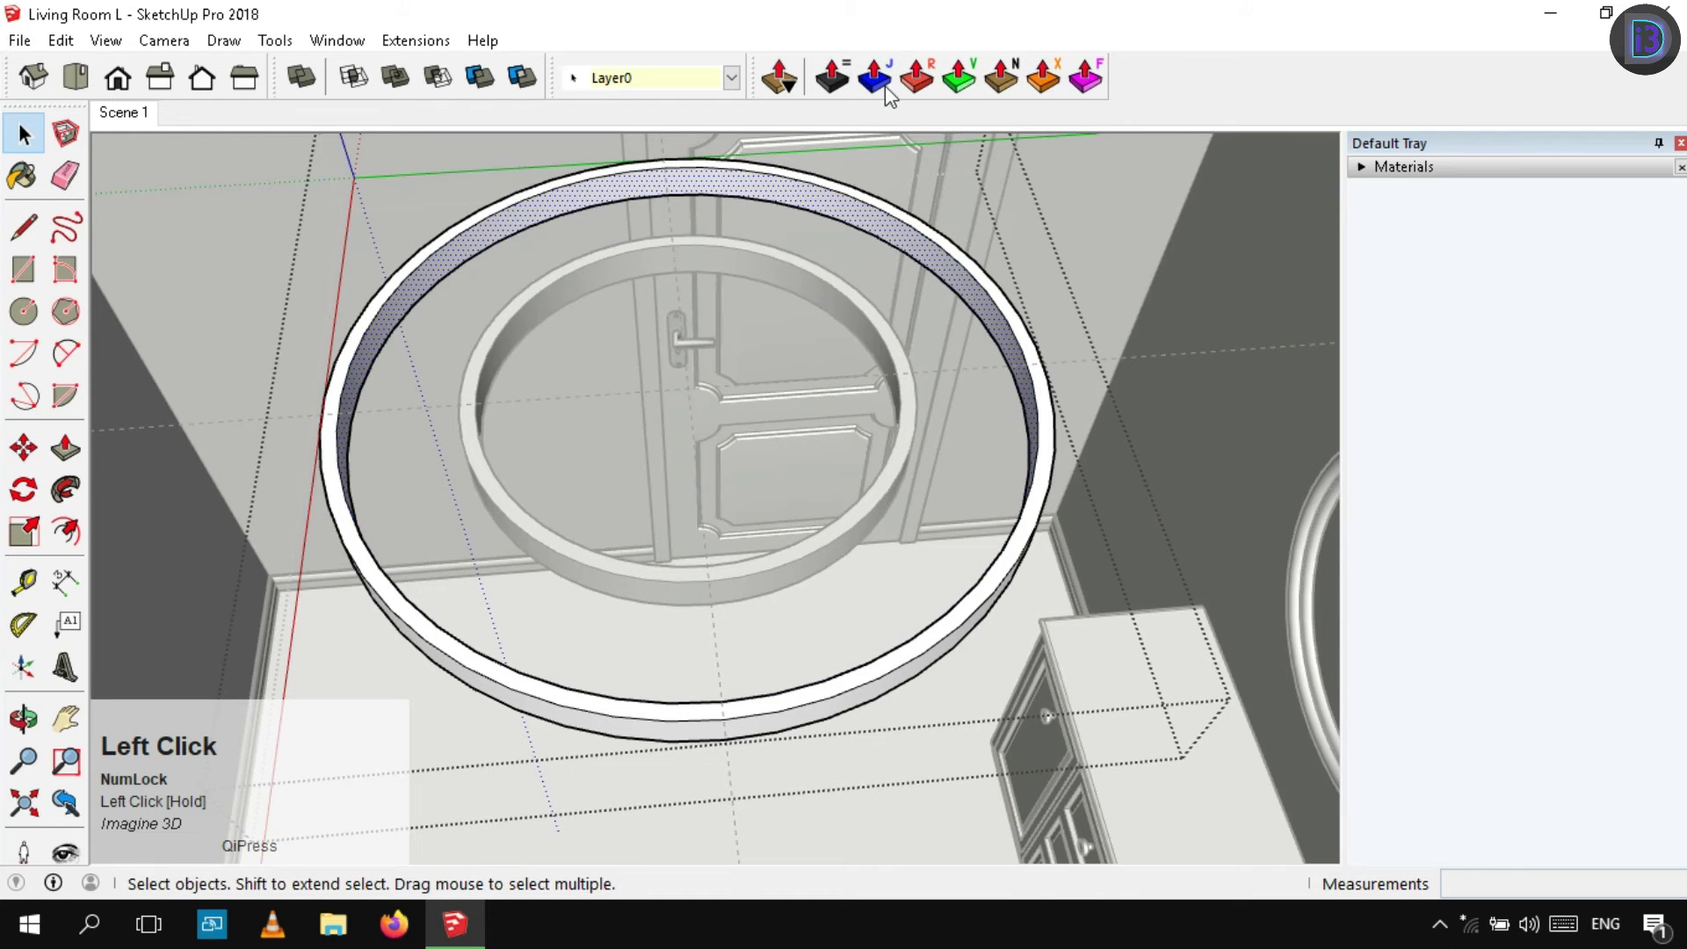
Thicken the outer ring's inner wall inward by 20 mm with Joint Push Pull
left_click(807, 242)
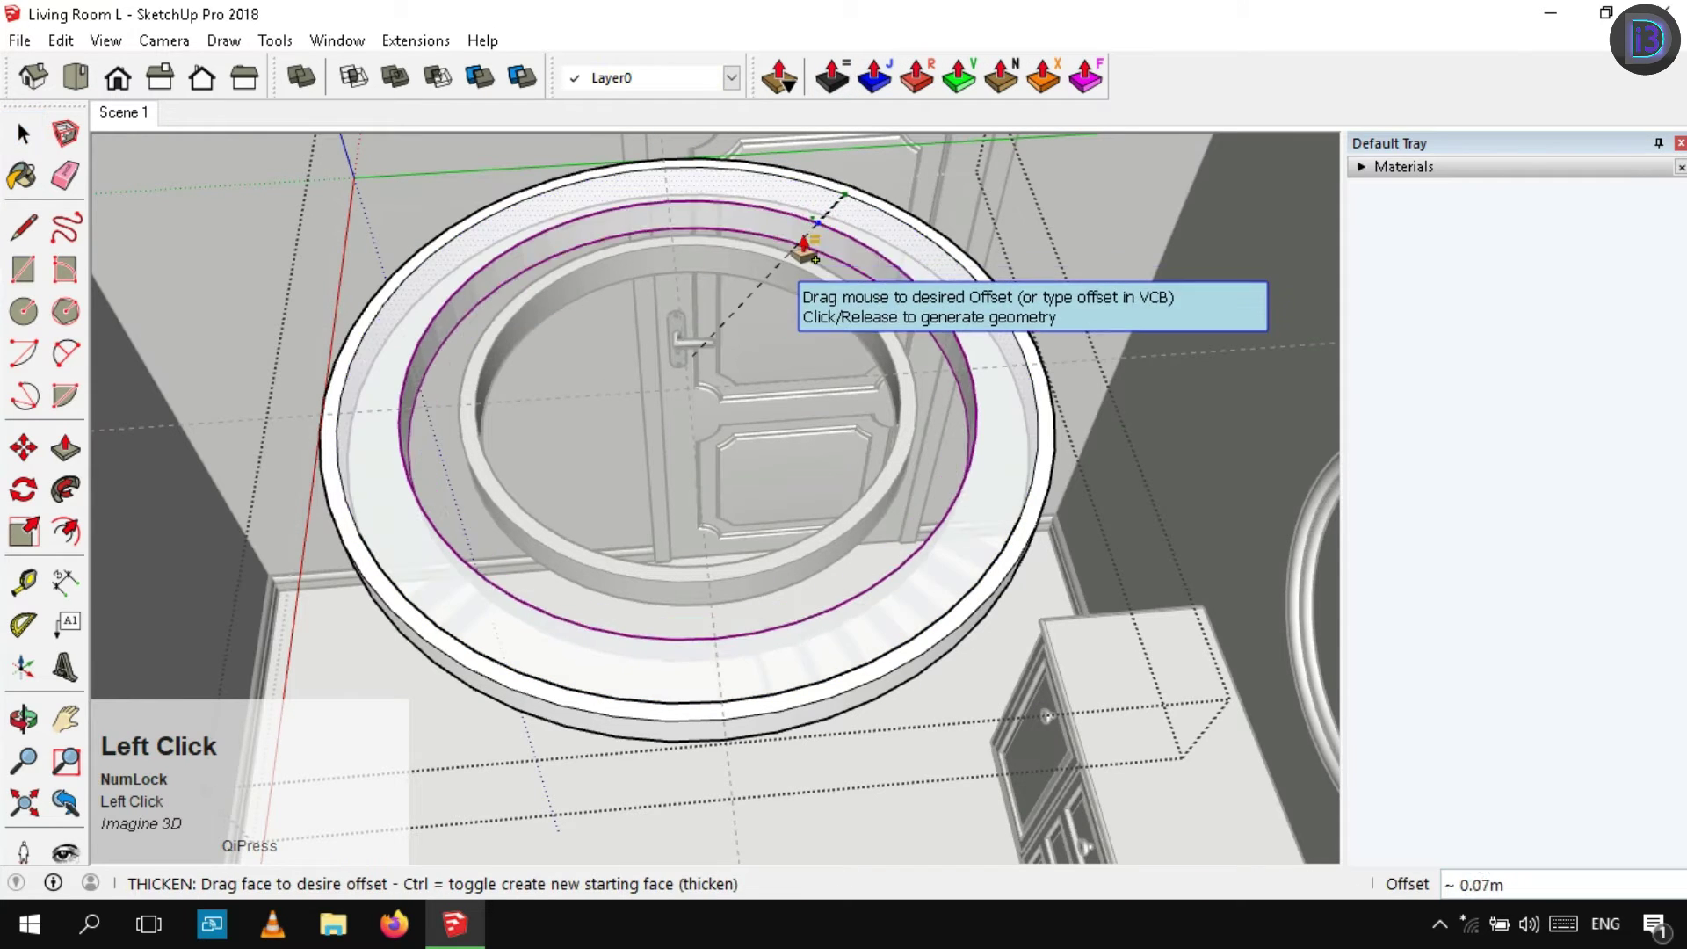
type("20")
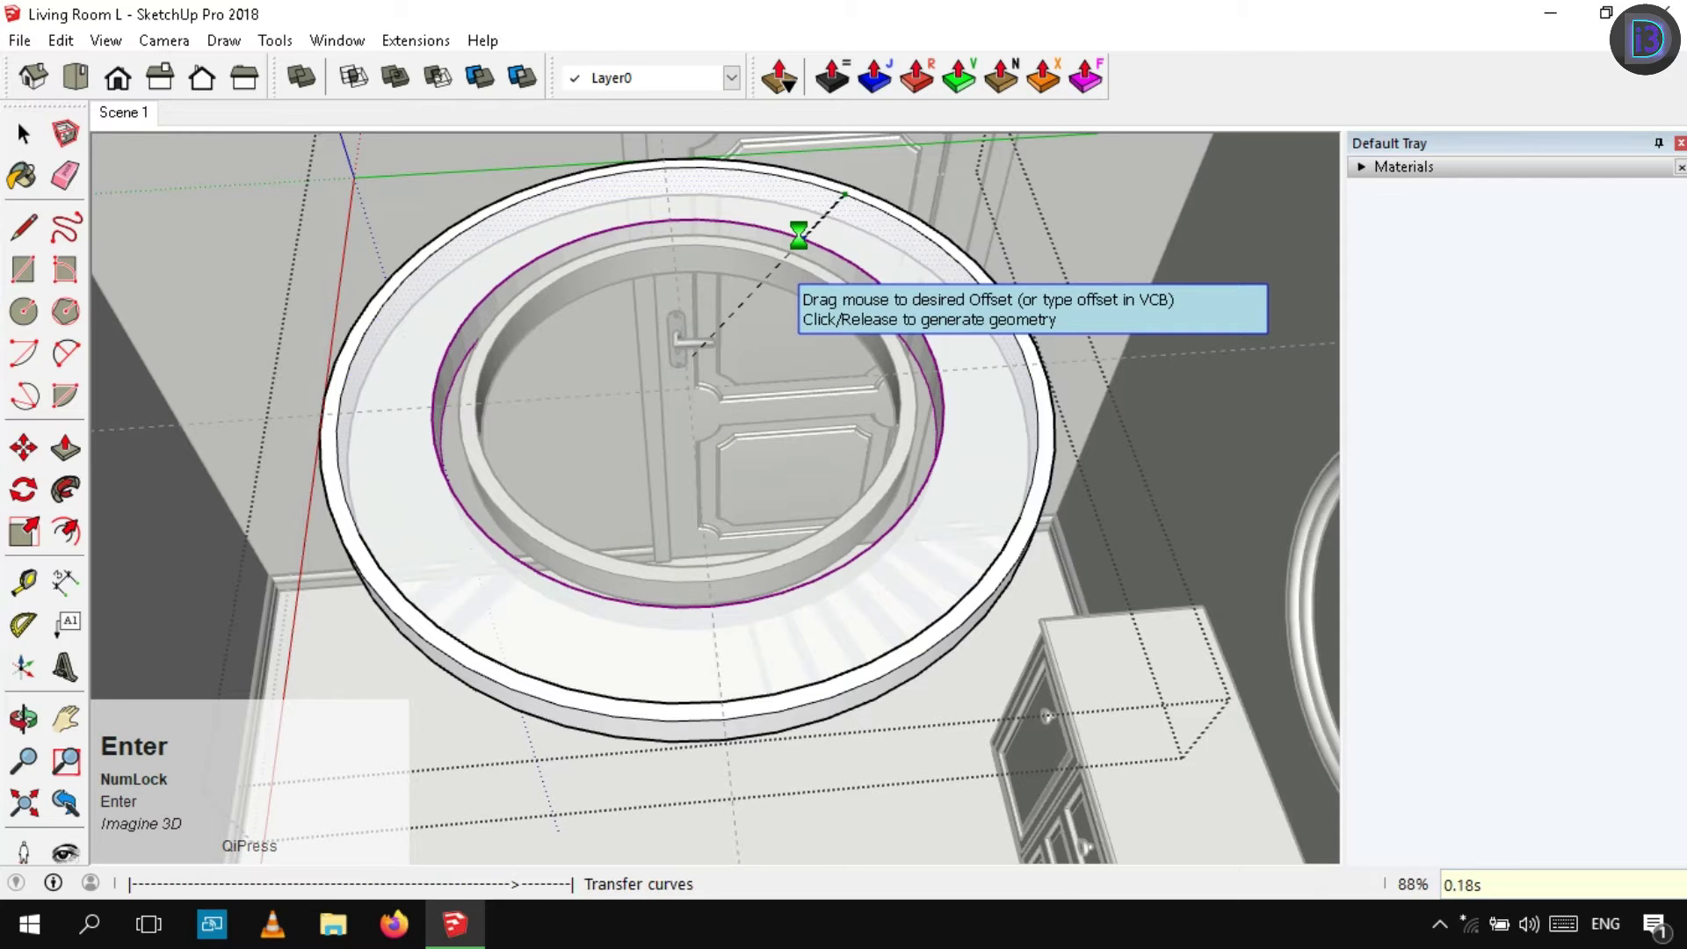
key("space")
Run FixIt 101 on the thickened outer ring and erase the leftover seam edge on its top face
left_click(768, 215)
right_click(766, 207)
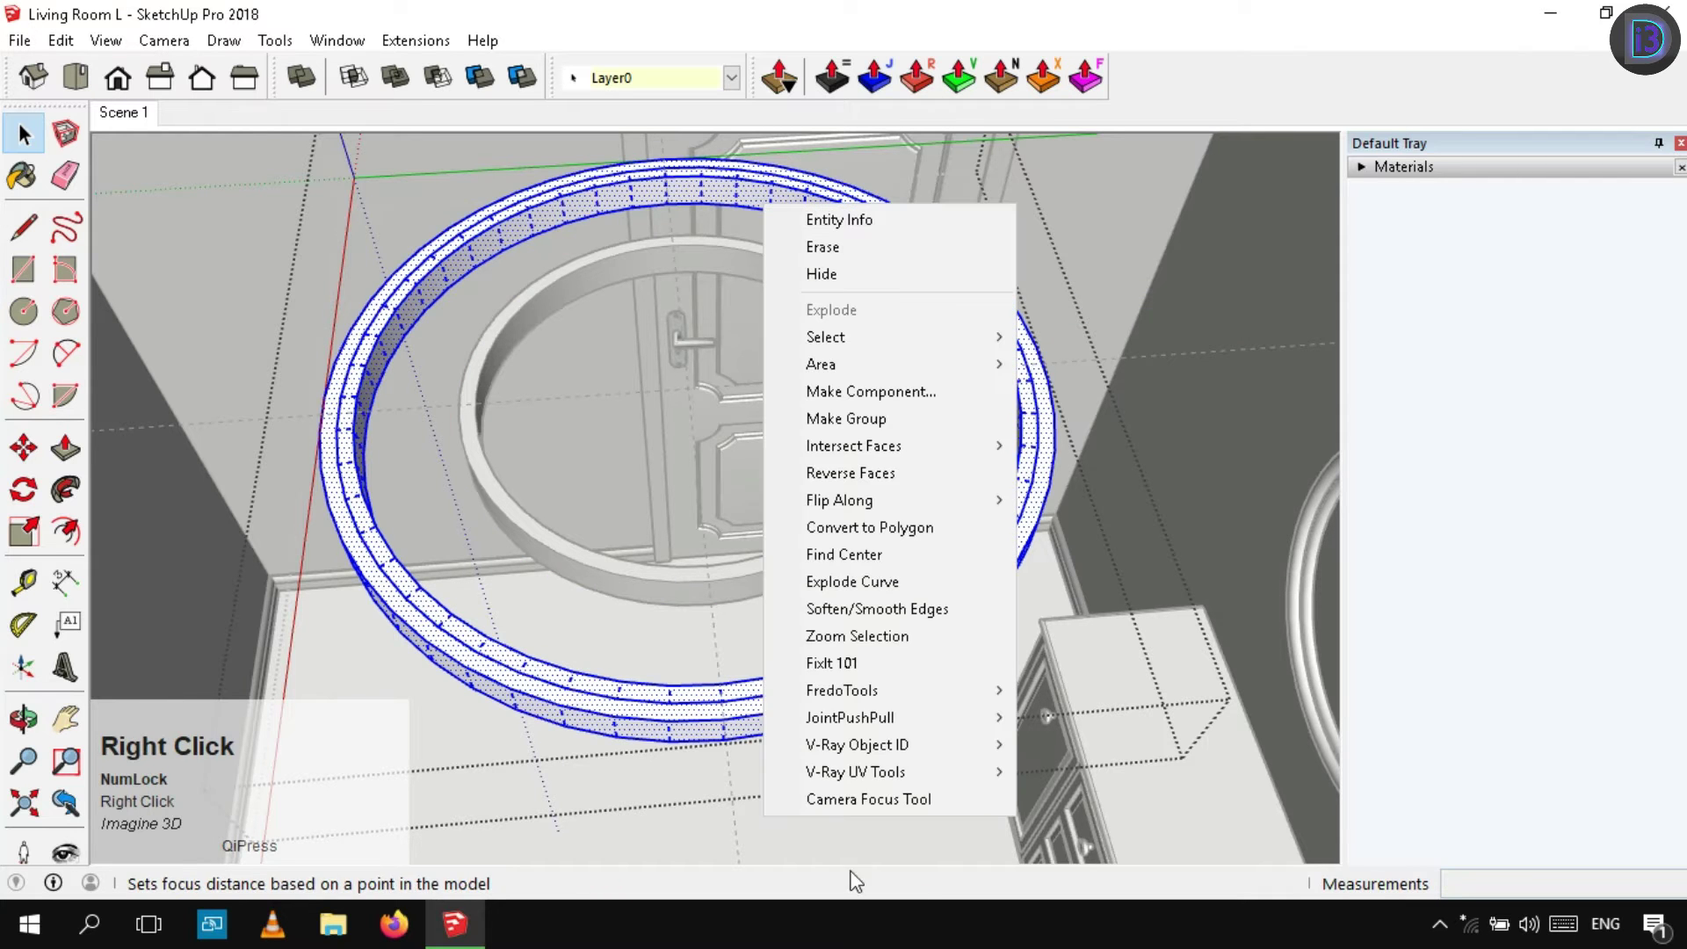
left_click(869, 655)
left_click(970, 578)
scroll(1050, 464, "up", 3)
key("e")
left_click(1045, 462)
key("space")
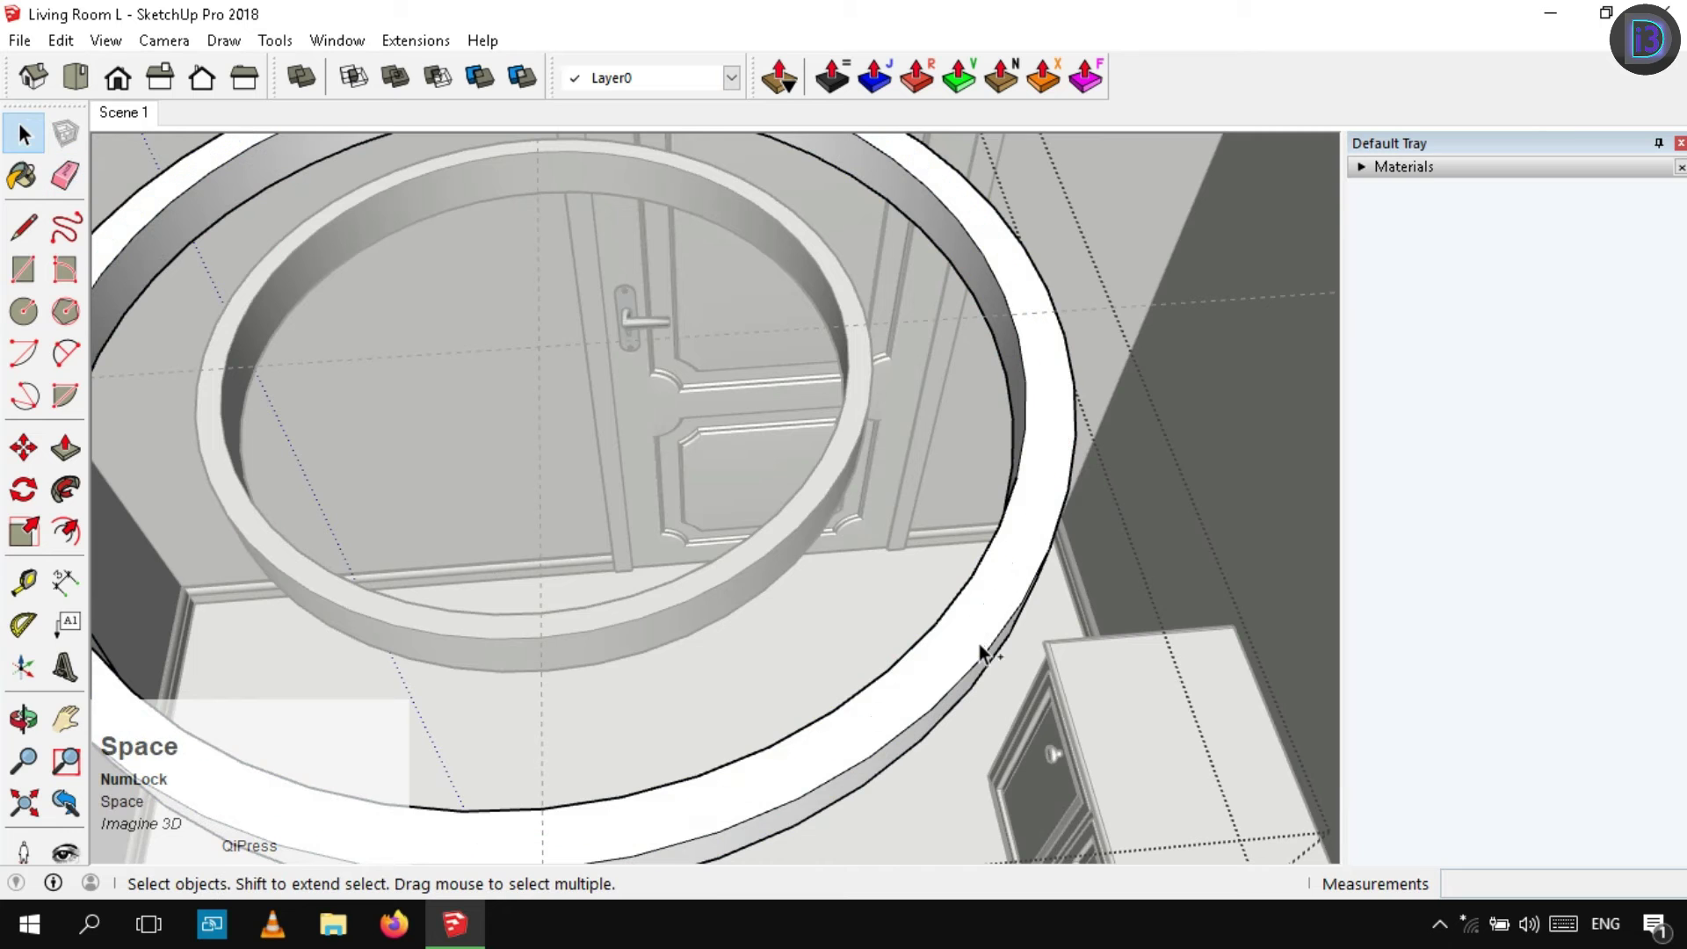
Run FixIt 101 once more on the whole outer ring and close its group
left_click(980, 650)
right_click(983, 647)
left_click(1073, 462)
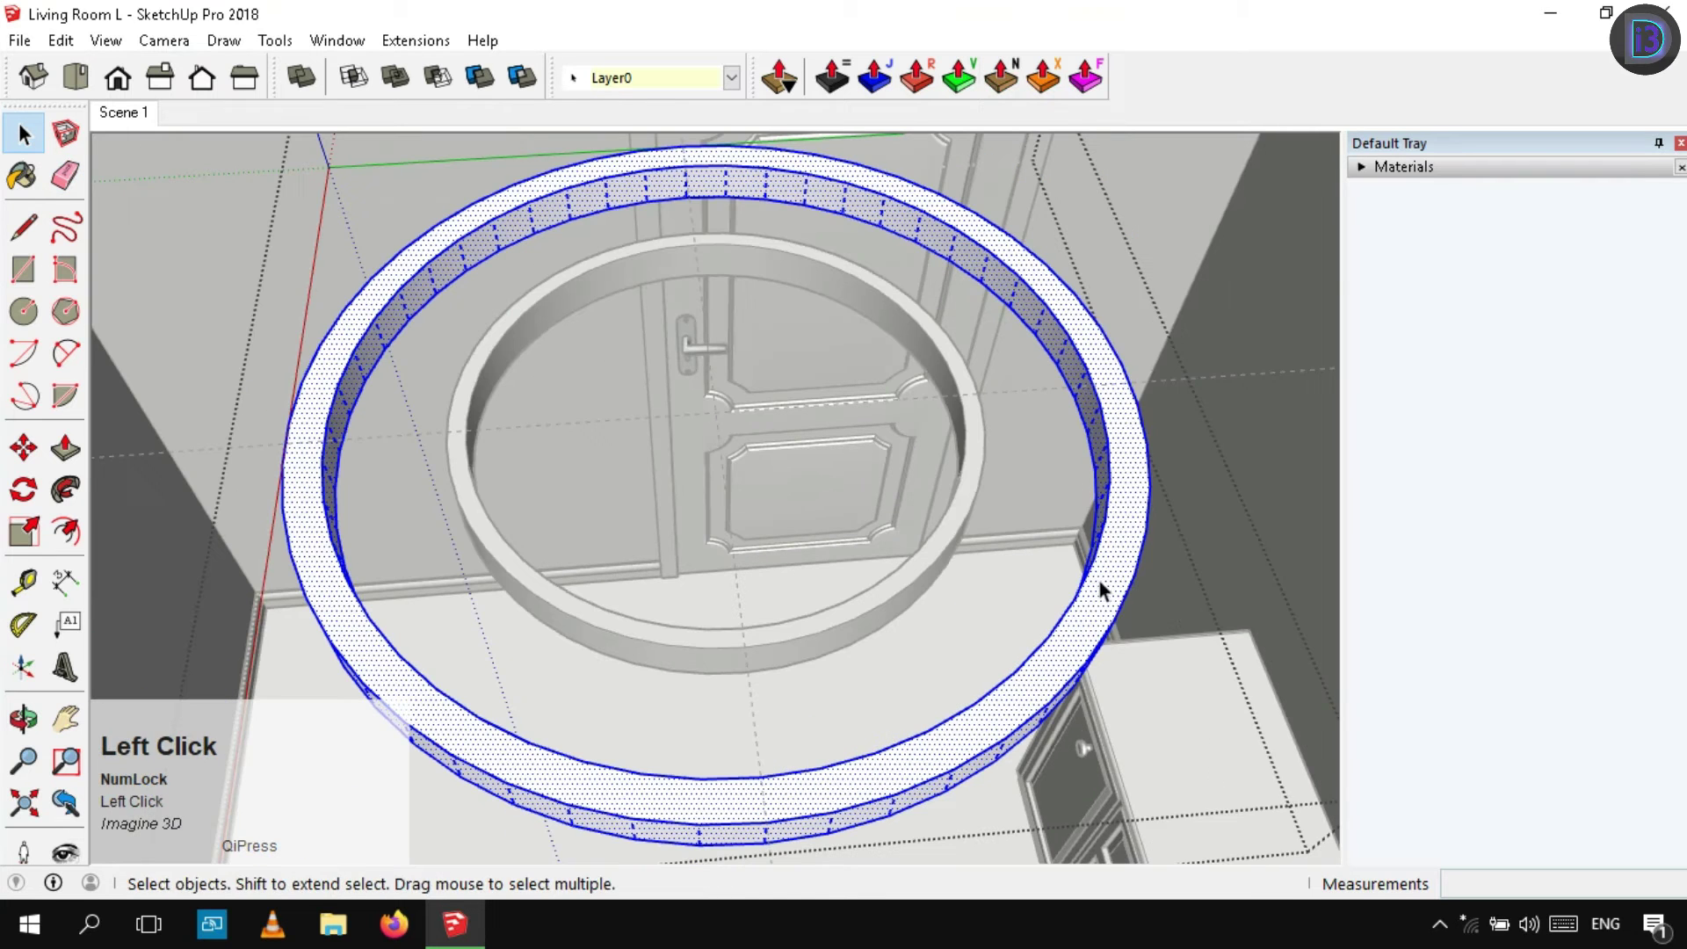
right_click(1099, 580)
left_click(1143, 746)
key("space")
scroll(721, 455, "down", 5)
right_click(967, 399)
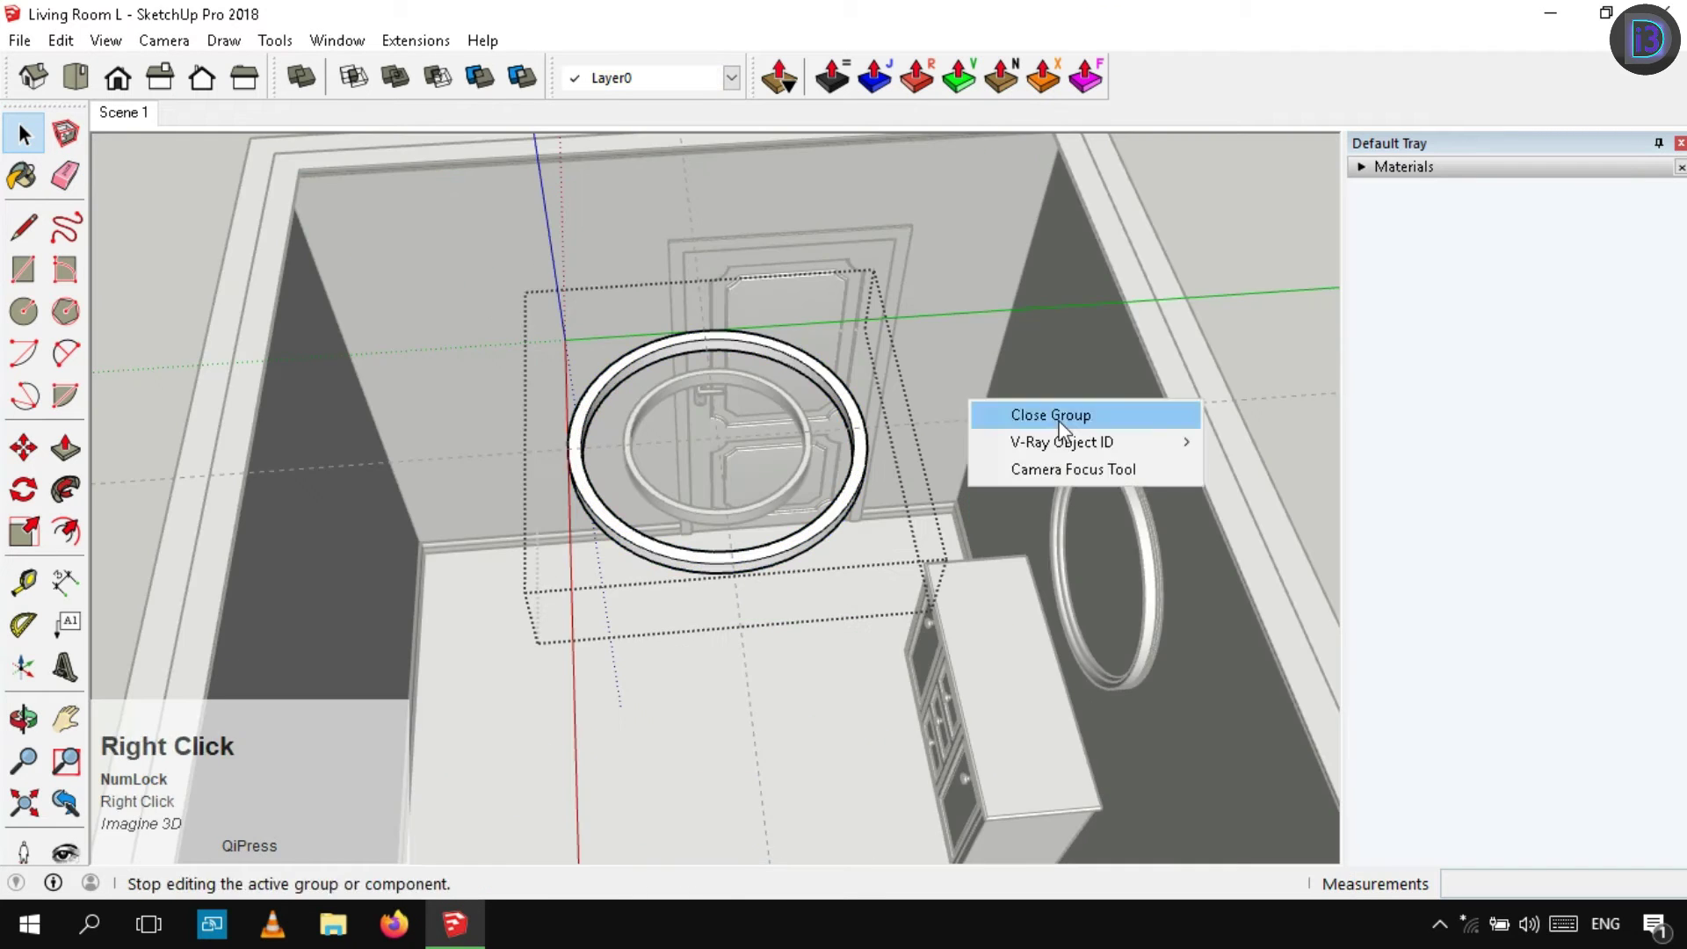
left_click(1058, 415)
Open the inner ring's group and thicken its inner wall inward by 20 mm with Joint Push Pull
scroll(793, 407, "up", 3)
triple_click(803, 416)
scroll(761, 374, "up", 3)
left_click(870, 171)
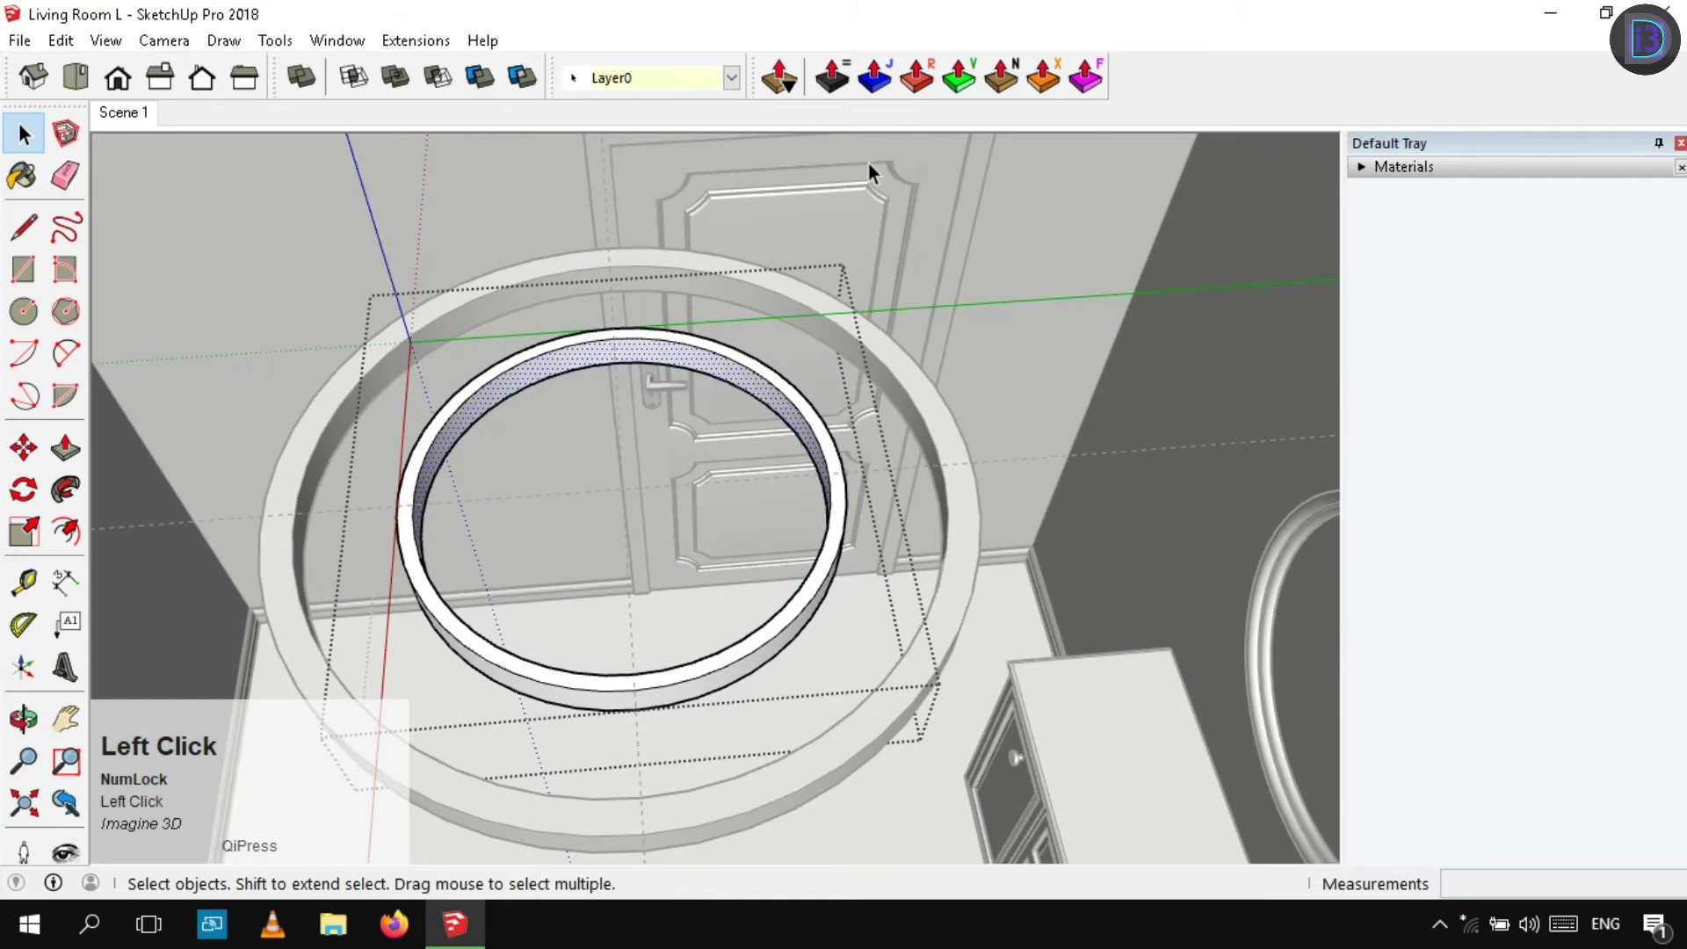
left_click(833, 77)
left_click(716, 358)
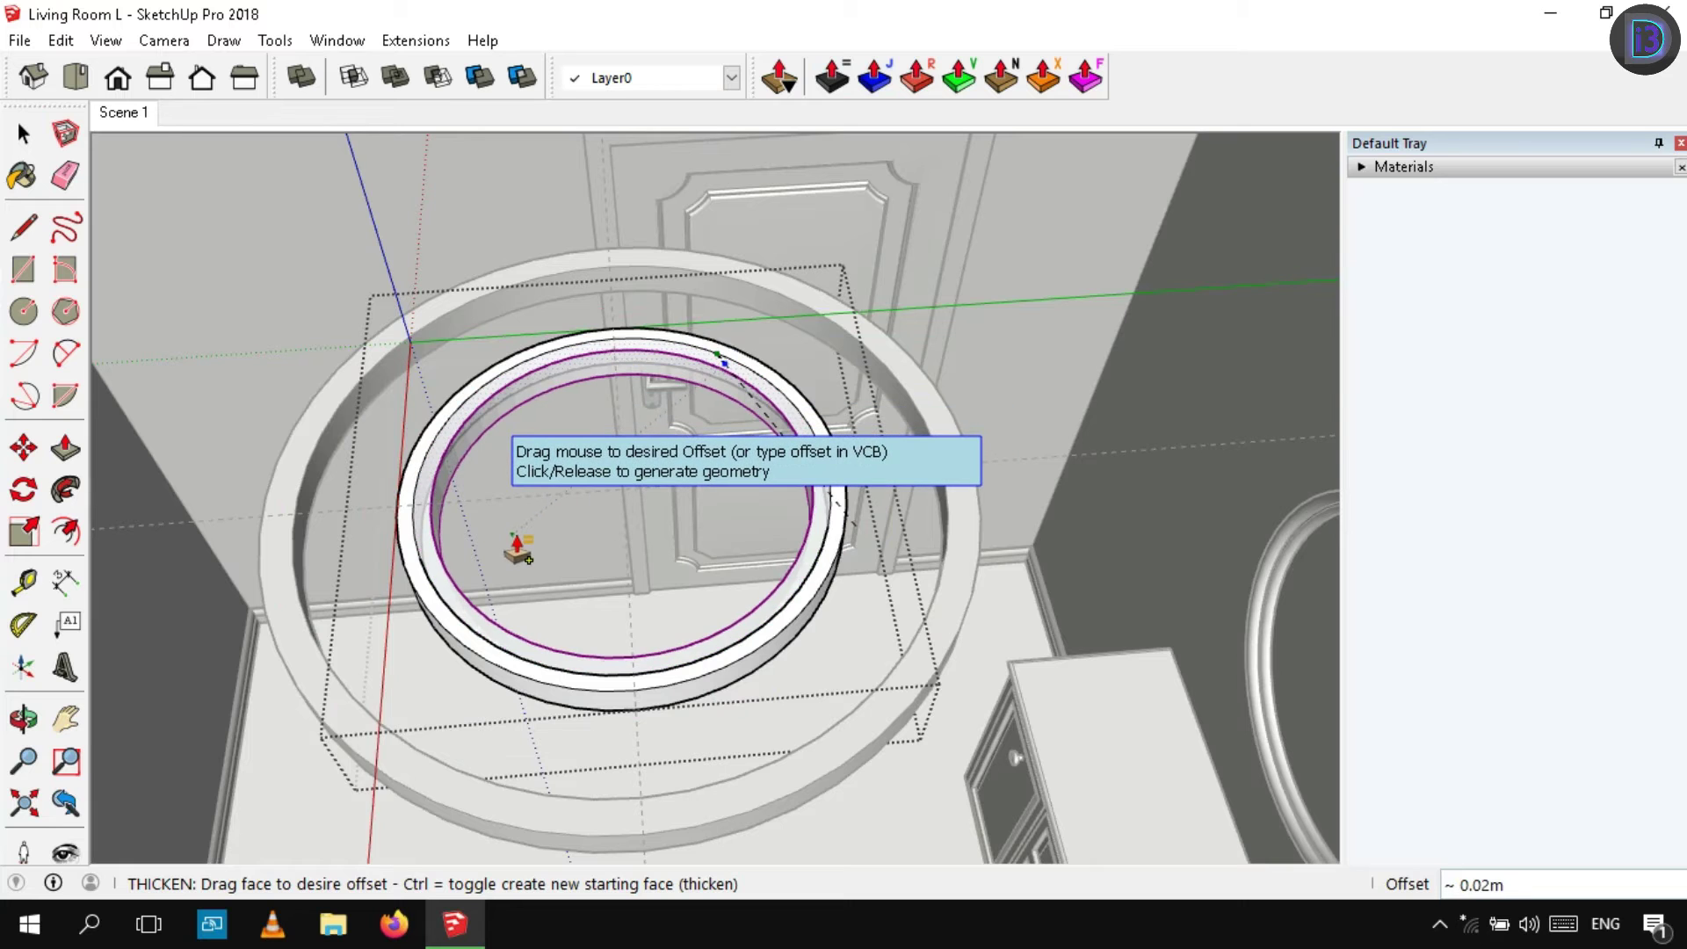
type("20mm")
key("Return")
Erase the leftover seam edge on the inner ring, run FixIt 101 on the whole ring and close its group
key("space")
key("e")
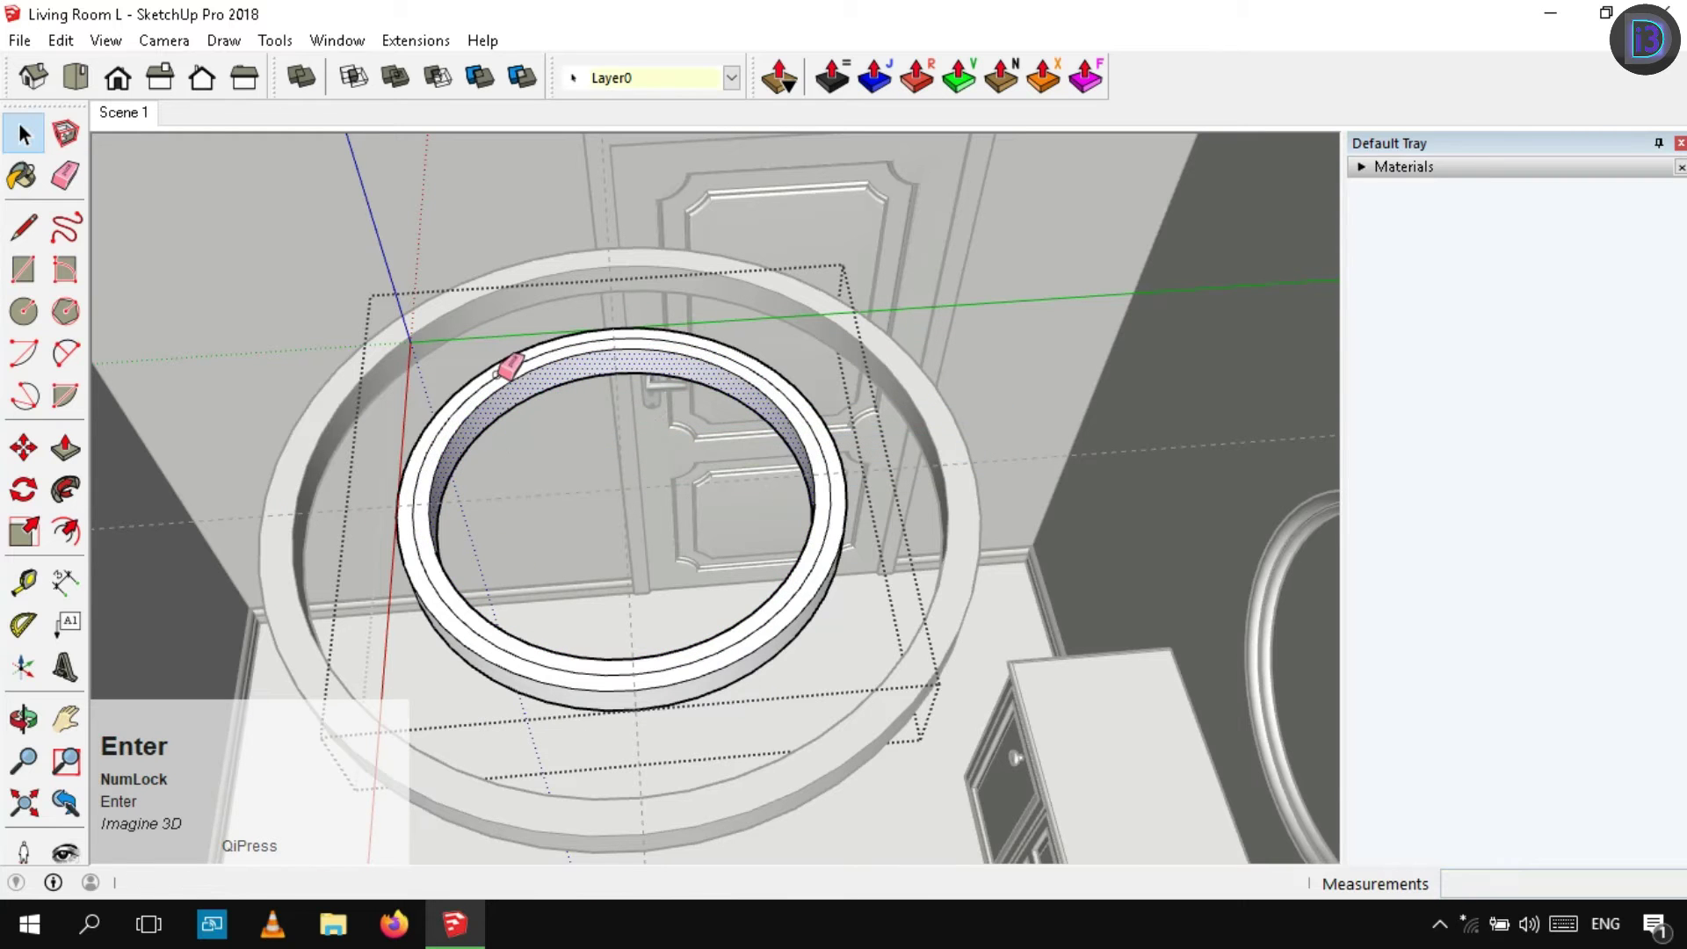
left_click(494, 379)
key("space")
double_click(454, 443)
right_click(454, 448)
left_click(527, 746)
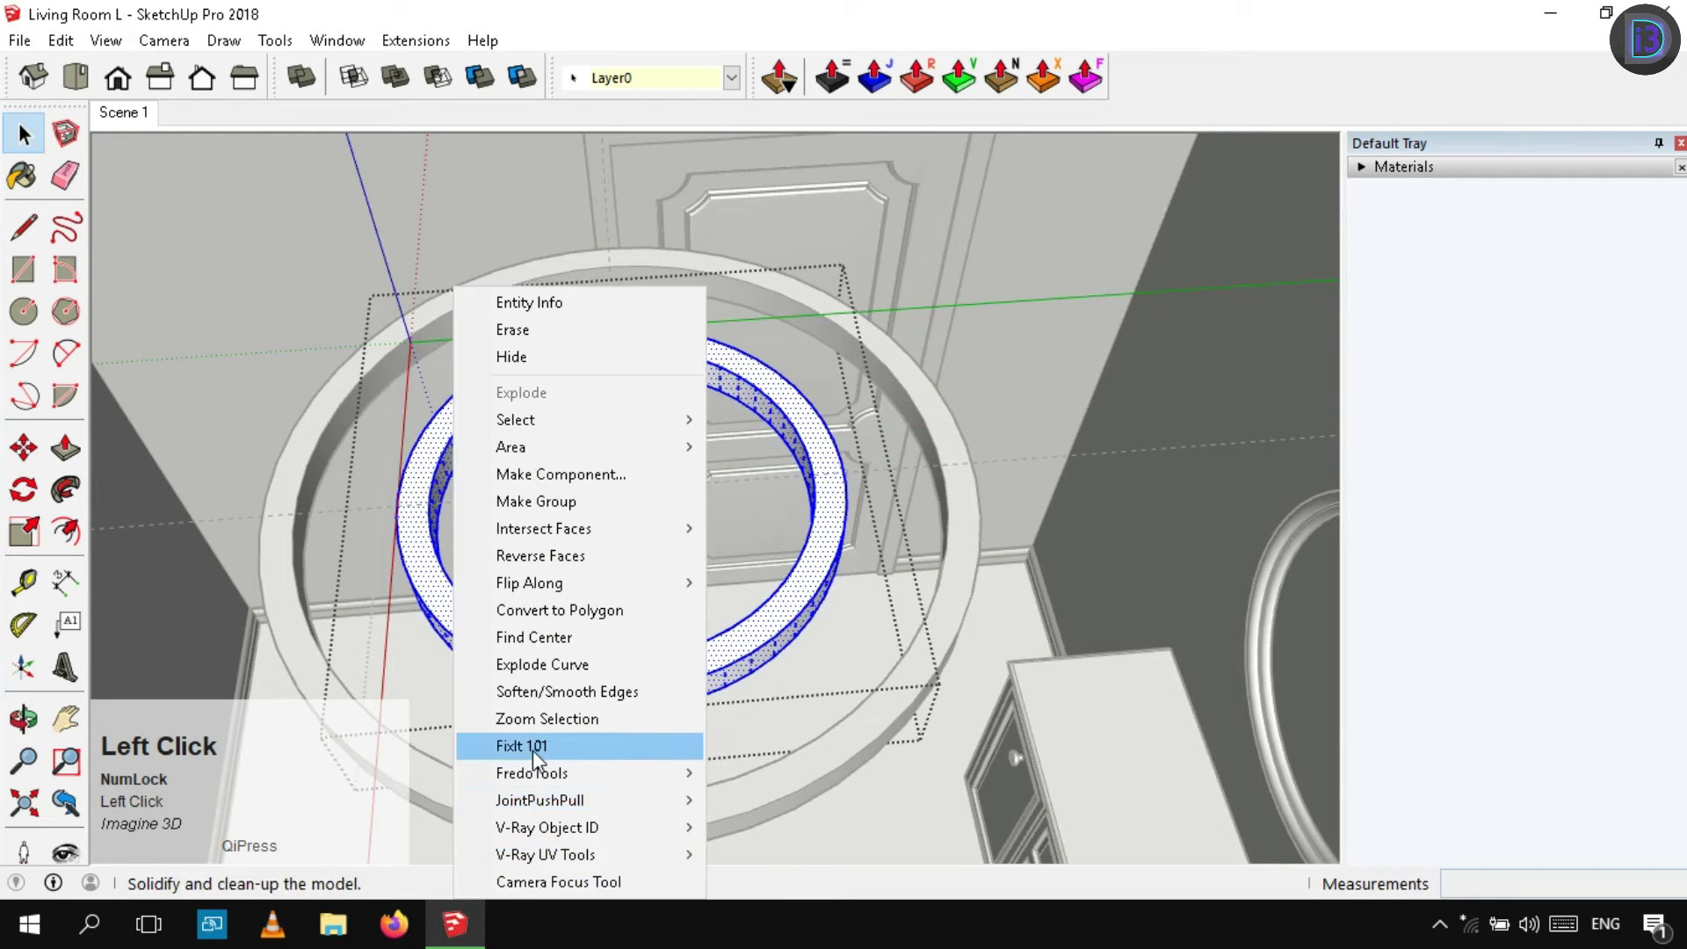
left_click(1198, 426)
Move the inner ring along the lengthwise guide until its edge meets the outer ring's inner edge
scroll(833, 527, "down", 2)
middle_click_drag(833, 527, 708, 648)
scroll(812, 494, "up", 2)
left_click(822, 546)
scroll(742, 531, "down", 5)
scroll(721, 637, "up", 6)
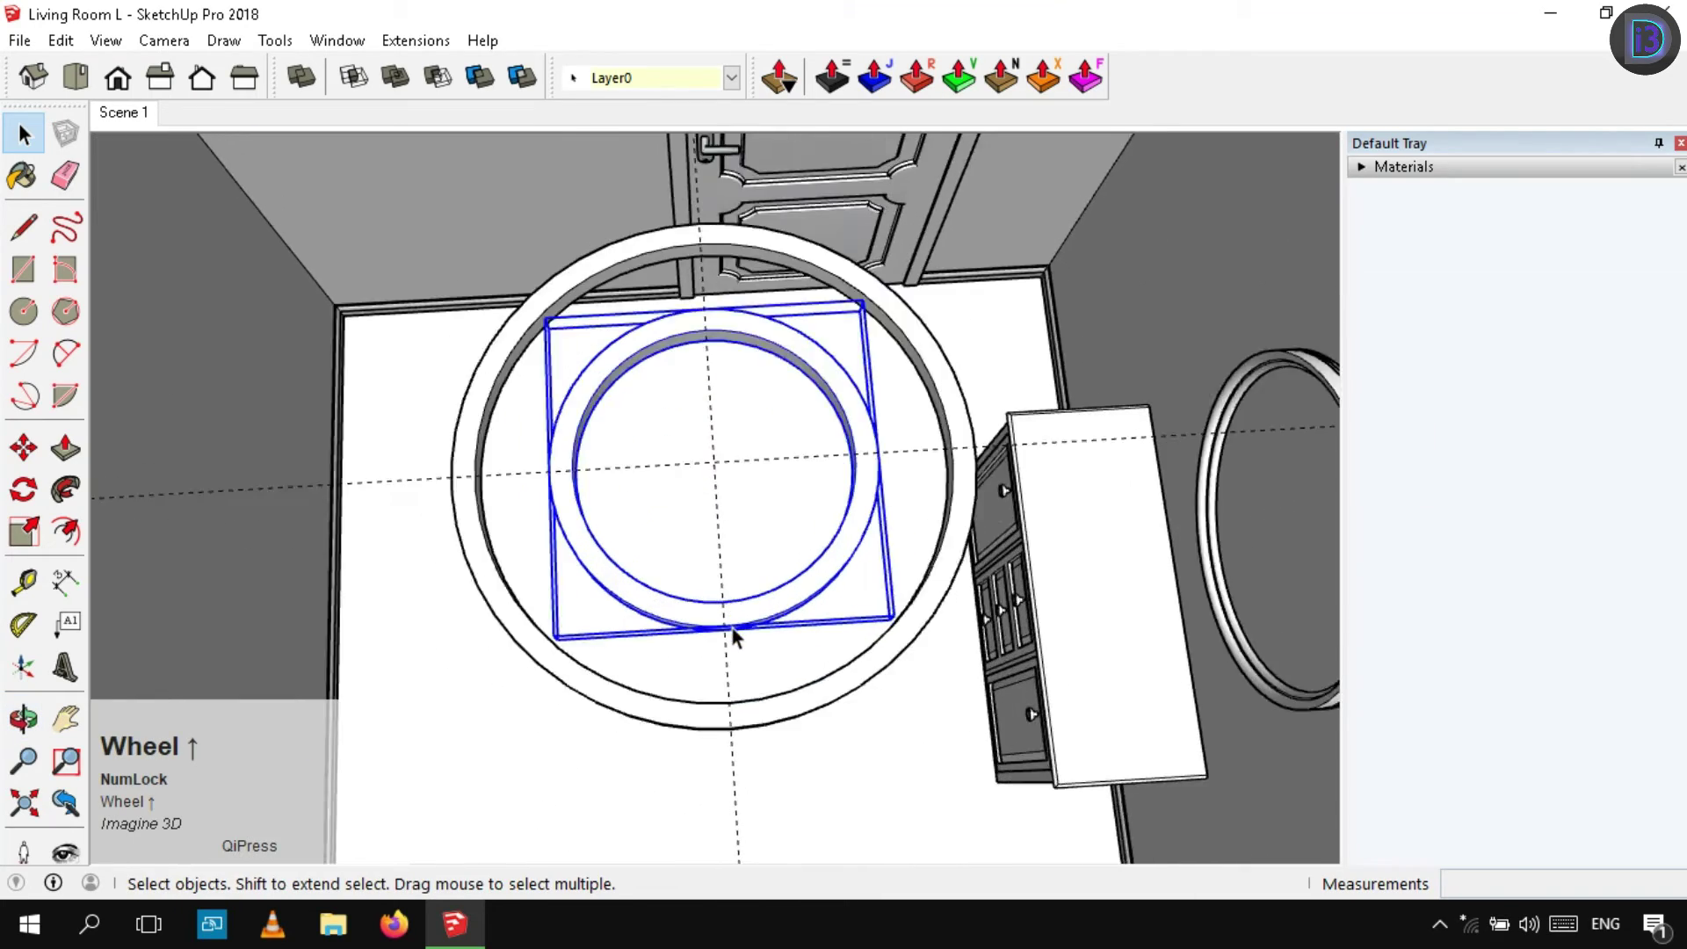
key("m")
left_click(718, 622)
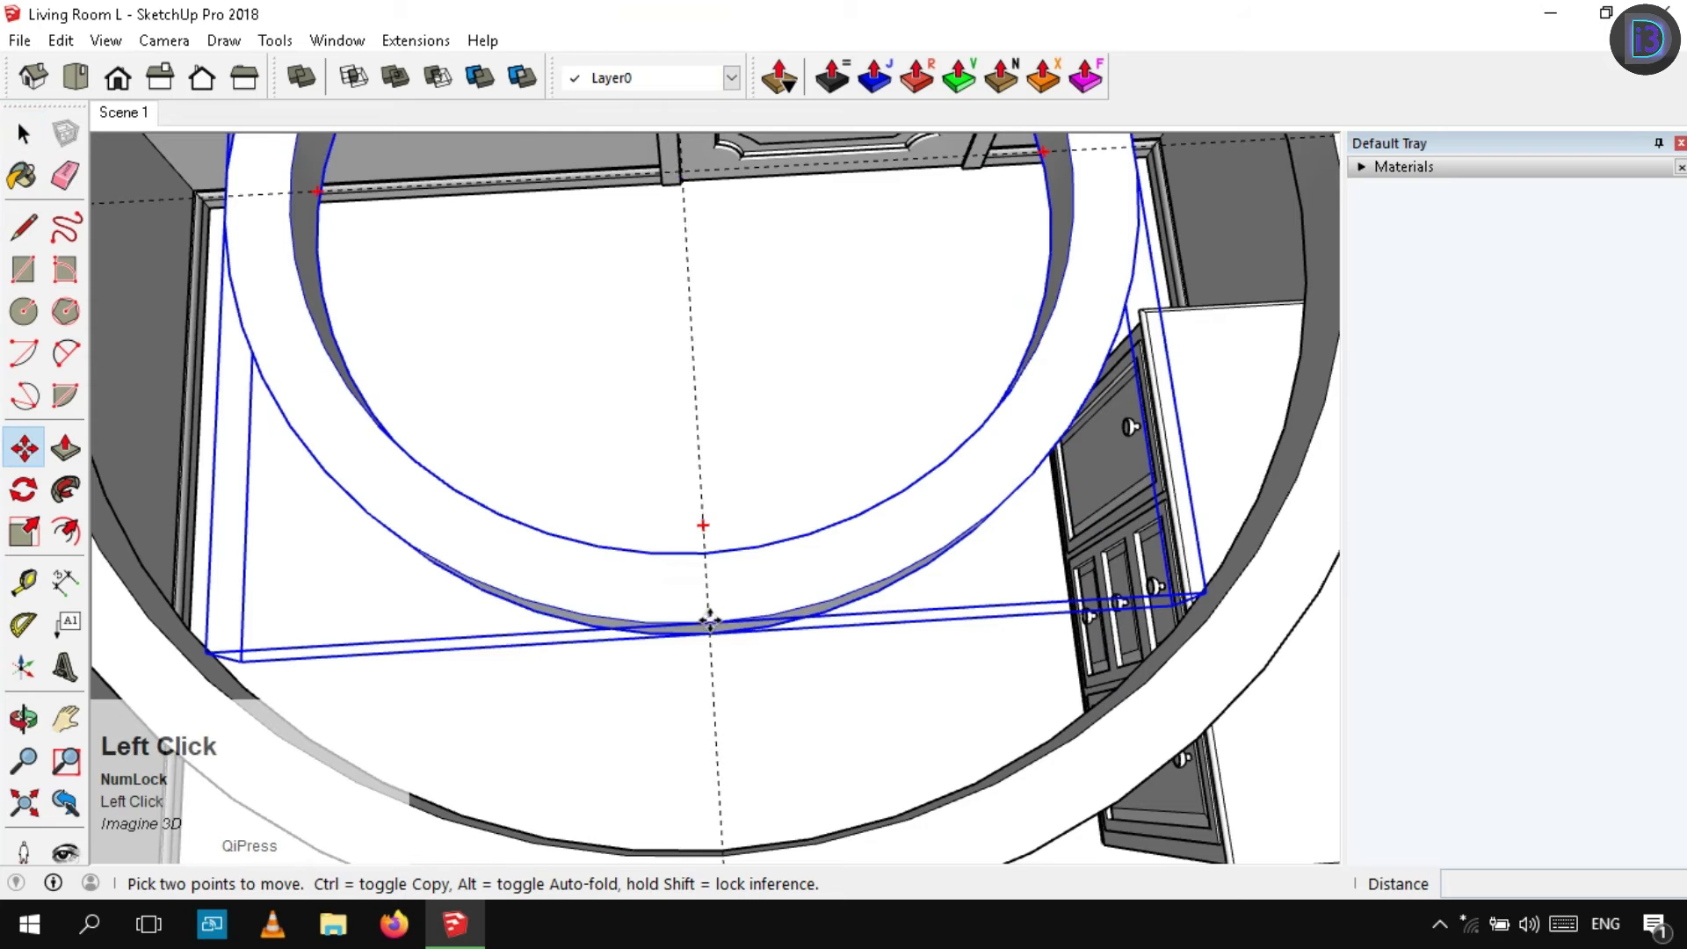
scroll(723, 668, "down", 5)
left_click(726, 757)
scroll(730, 747, "down", 5)
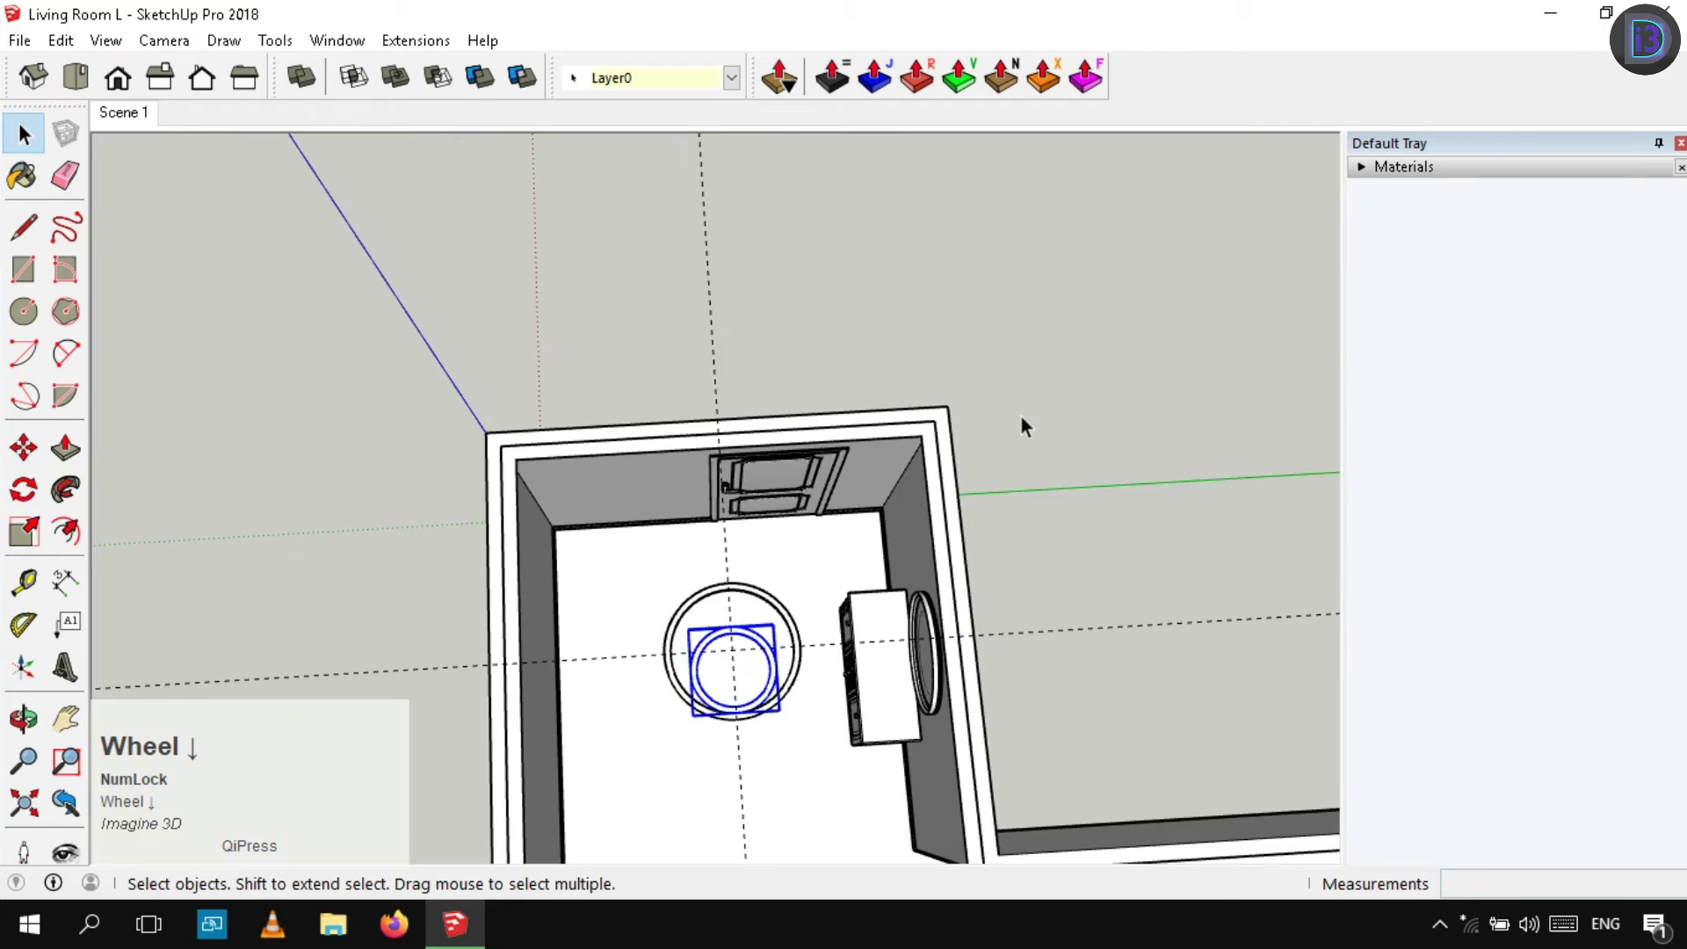
Draw a circle centred on the guide intersection, reaching the smaller ring's inner edge, and make it a group
scroll(650, 547, "up", 8)
key("c")
left_click(601, 498)
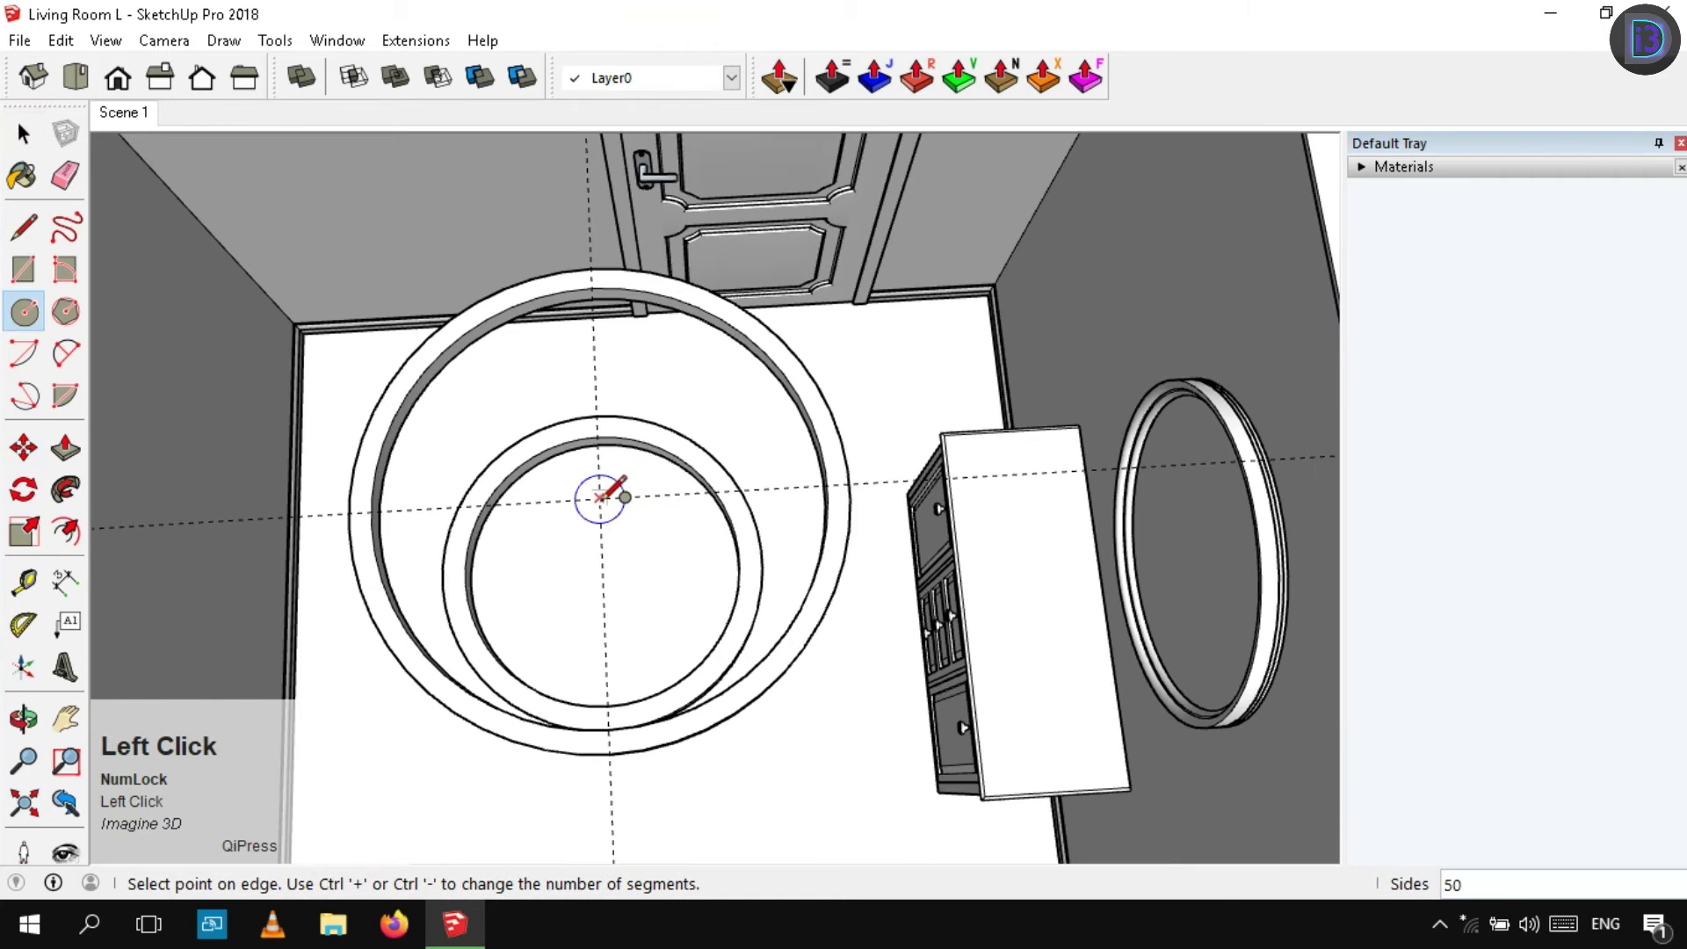
left_click(597, 436)
key("space")
scroll(599, 445, "up", 5)
middle_click_drag(603, 447, 661, 448, "shift")
double_click(706, 487)
right_click(706, 487)
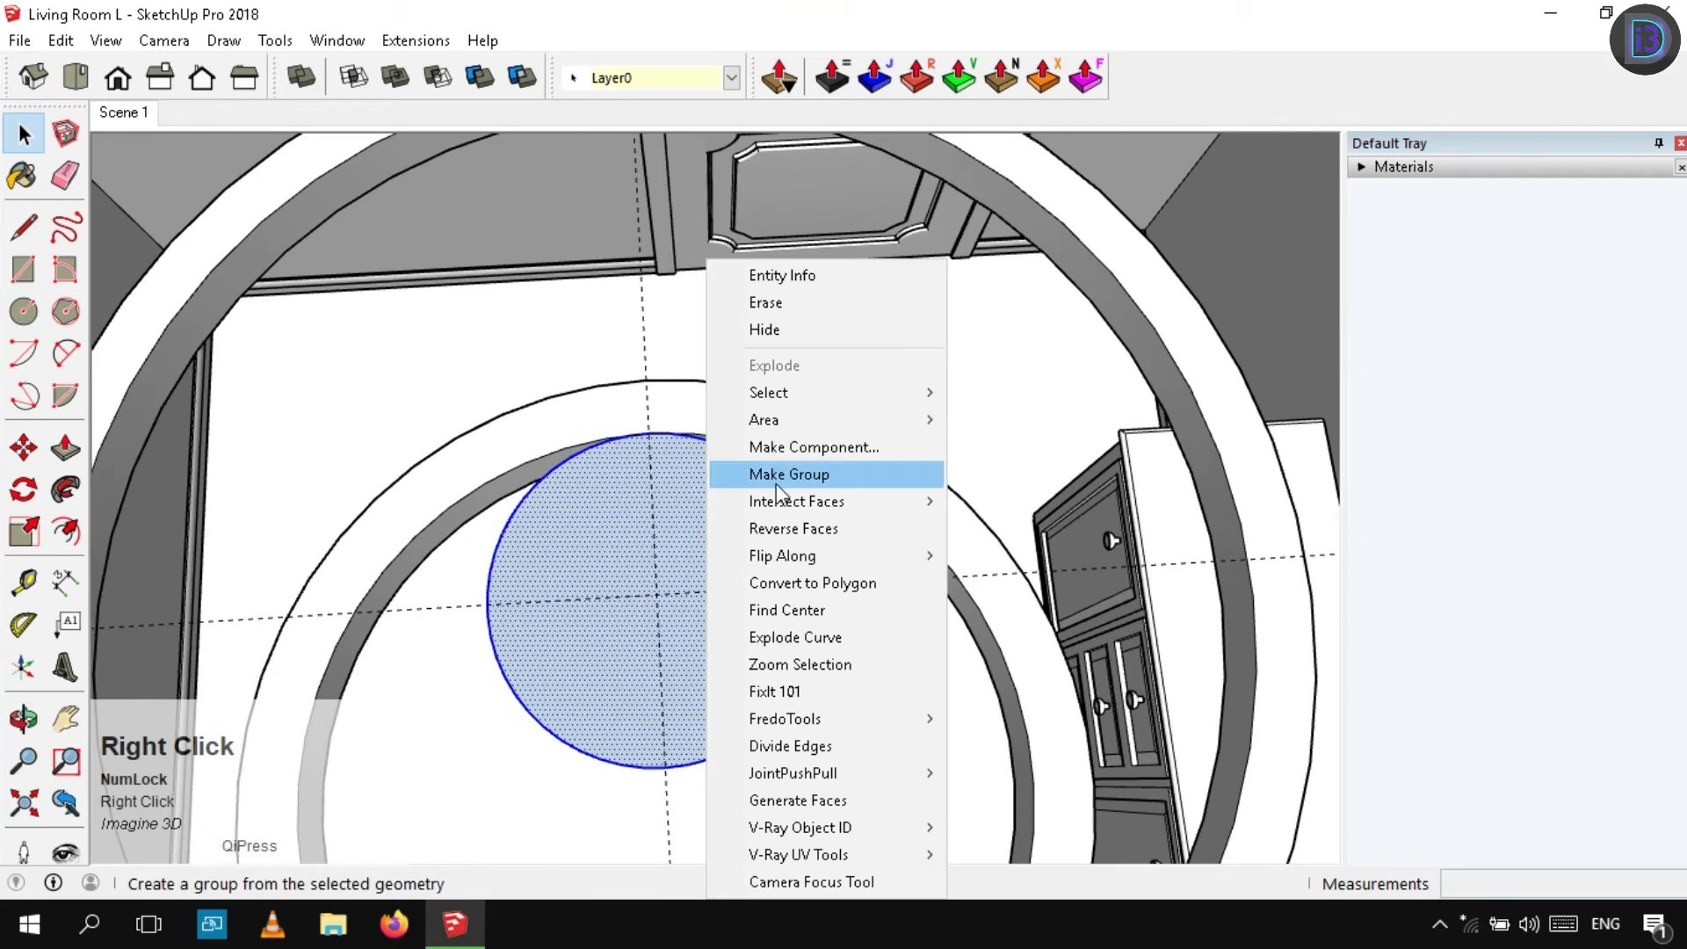
left_click(747, 482)
Offset the grouped circle inward and delete its inner face to leave a flat ring
double_click(745, 483)
key("f")
left_click(747, 482)
left_click(745, 497)
key("ctrl+z")
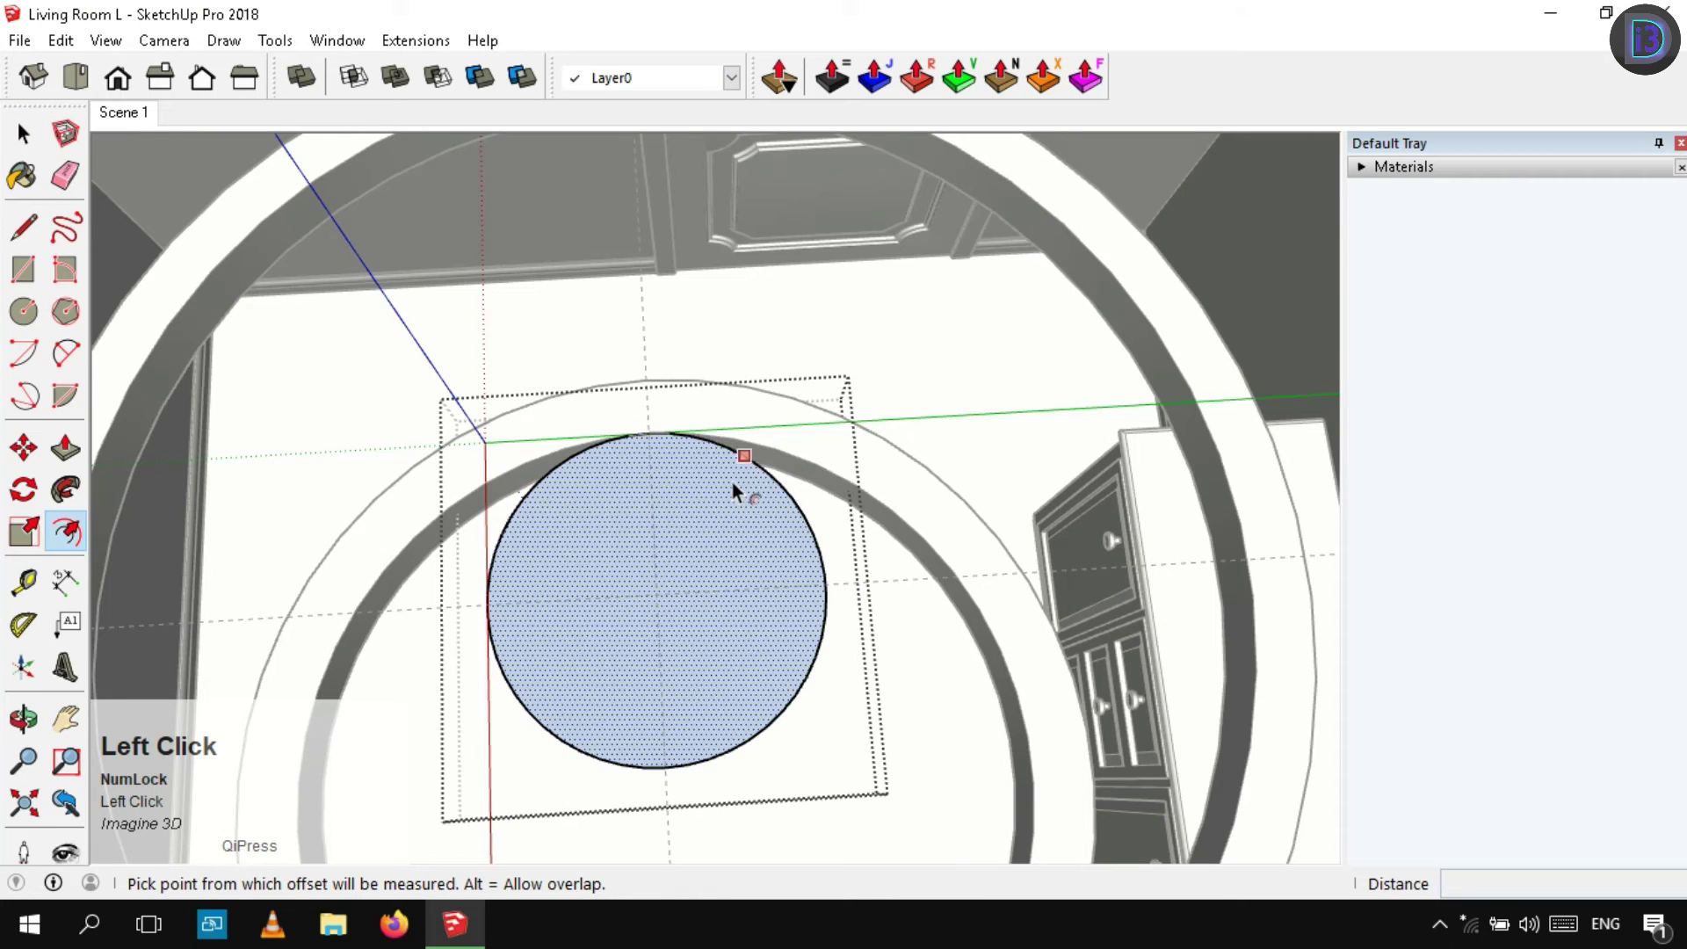
left_click(731, 482)
left_click(721, 488)
key("space")
left_click(683, 646)
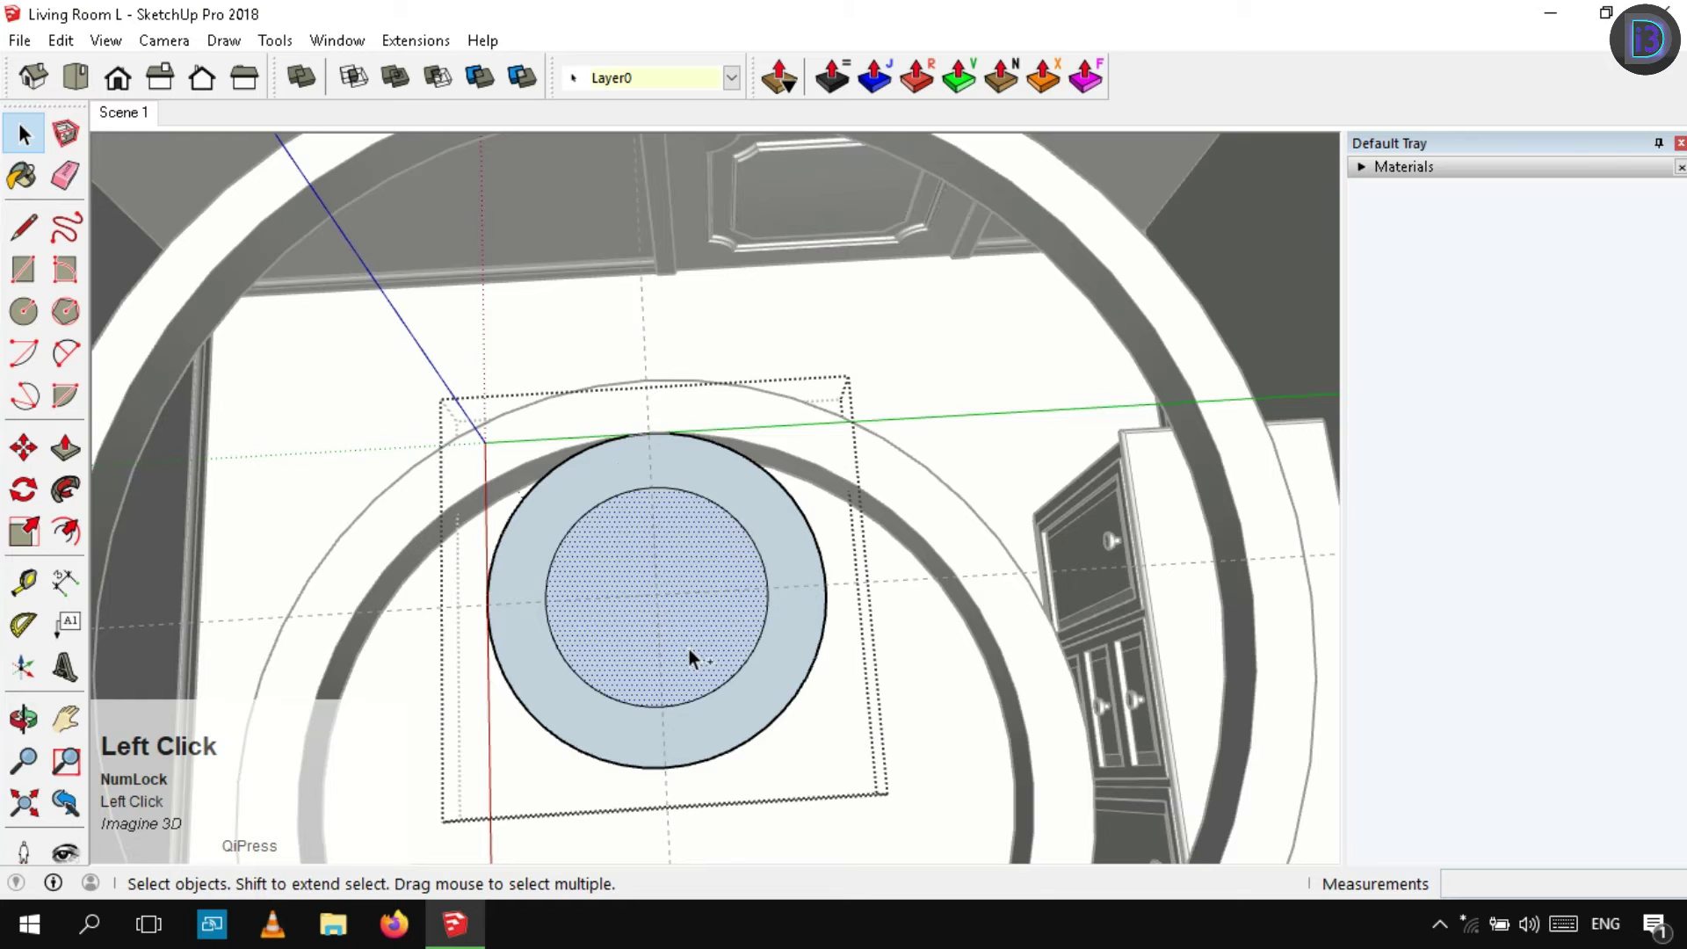
key("Delete")
Extrude the small flat ring with Push/Pull into a solid band and close its group
middle_click_drag(688, 646, 821, 414)
key("p")
left_click(856, 400)
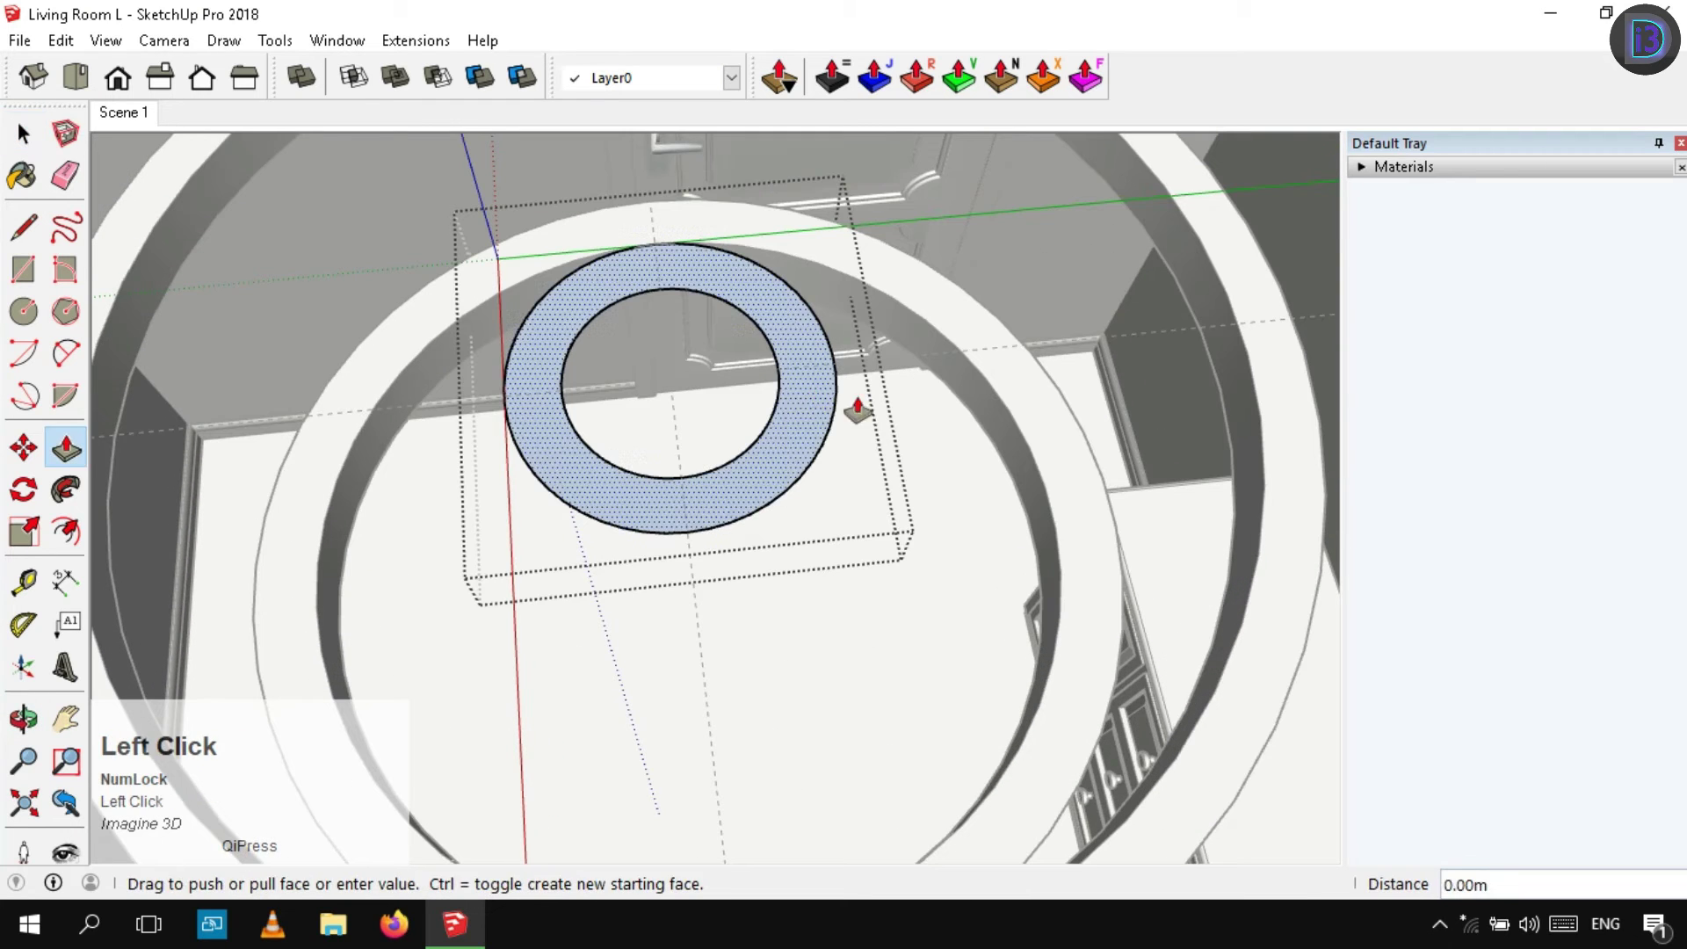
left_click(970, 411)
key("space")
scroll(775, 507, "down", 10)
right_click(1206, 297)
left_click(1234, 309)
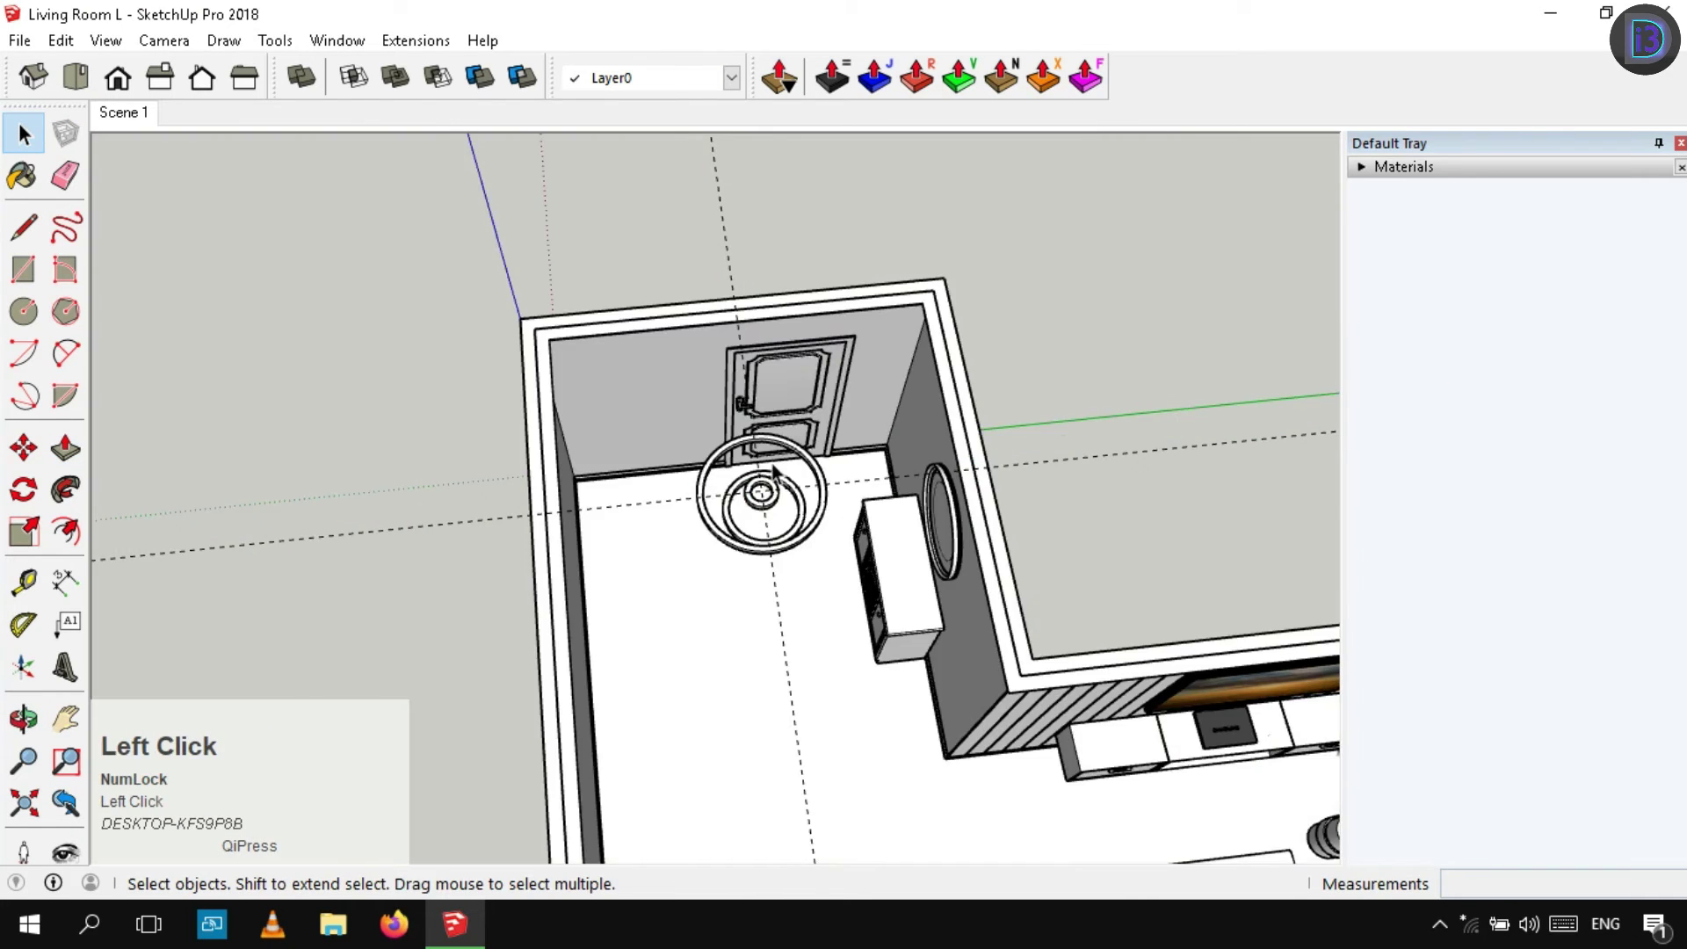
Copy the outer ring's bottom face and paste it in place outside the ring's group
scroll(771, 466, "up", 4)
scroll(782, 533, "up", 4)
middle_click_drag(768, 528, 742, 678)
scroll(743, 675, "up", 4)
scroll(799, 538, "down", 4)
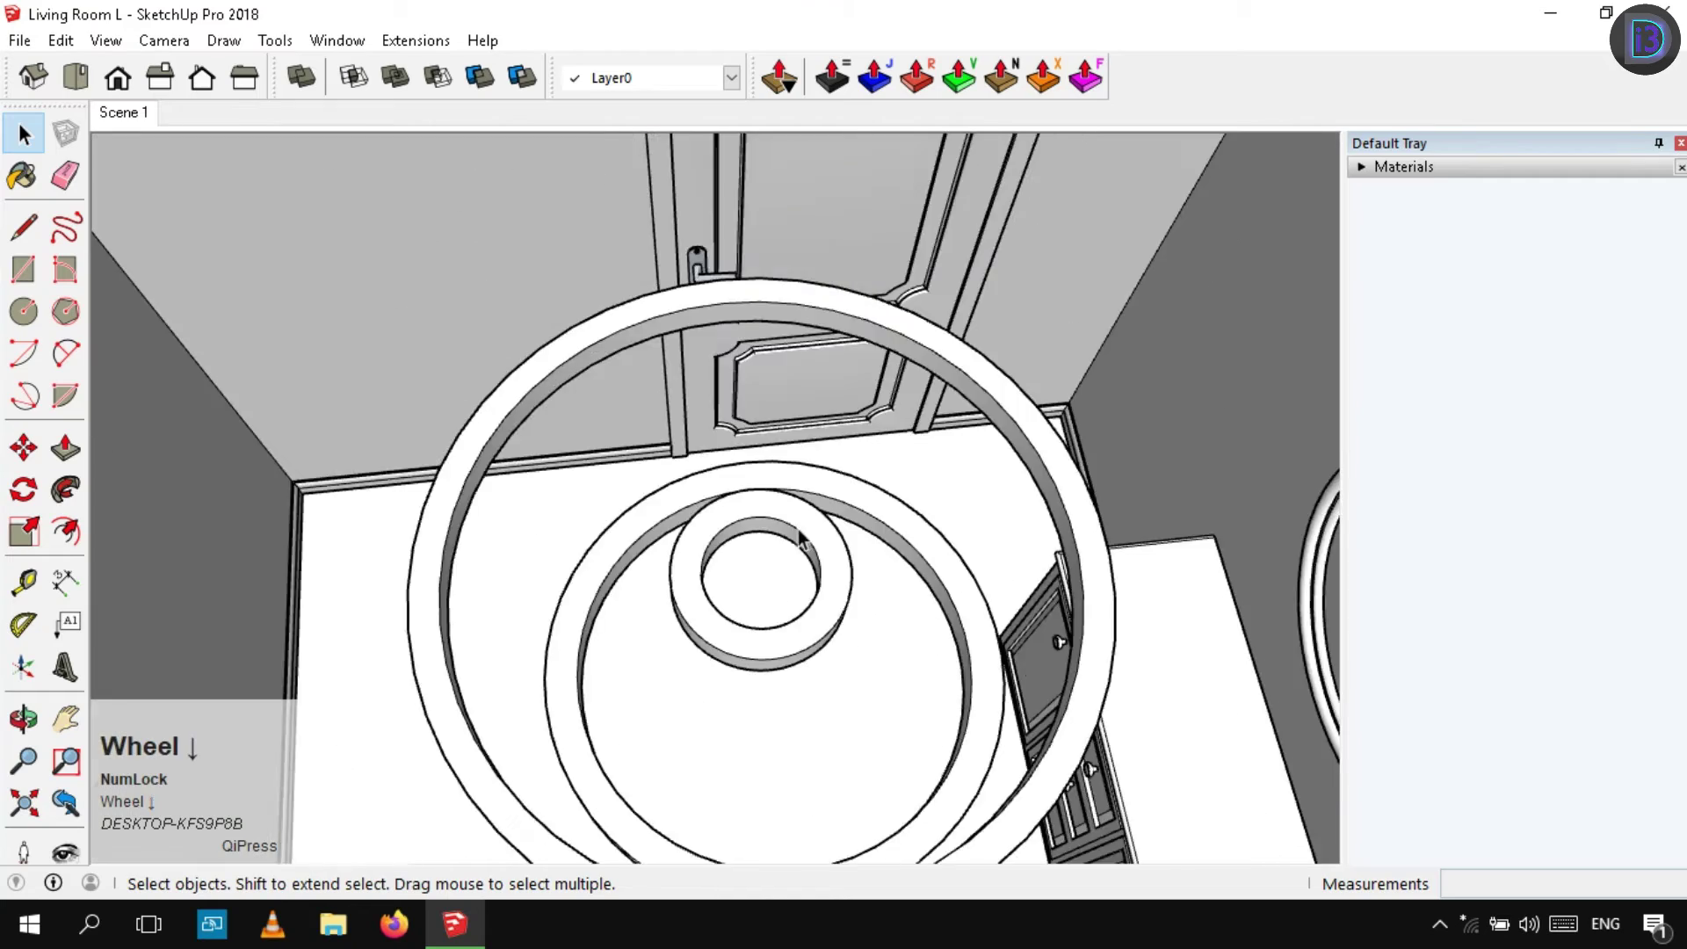
middle_click_drag(798, 539, 1144, 307)
left_click(1135, 282)
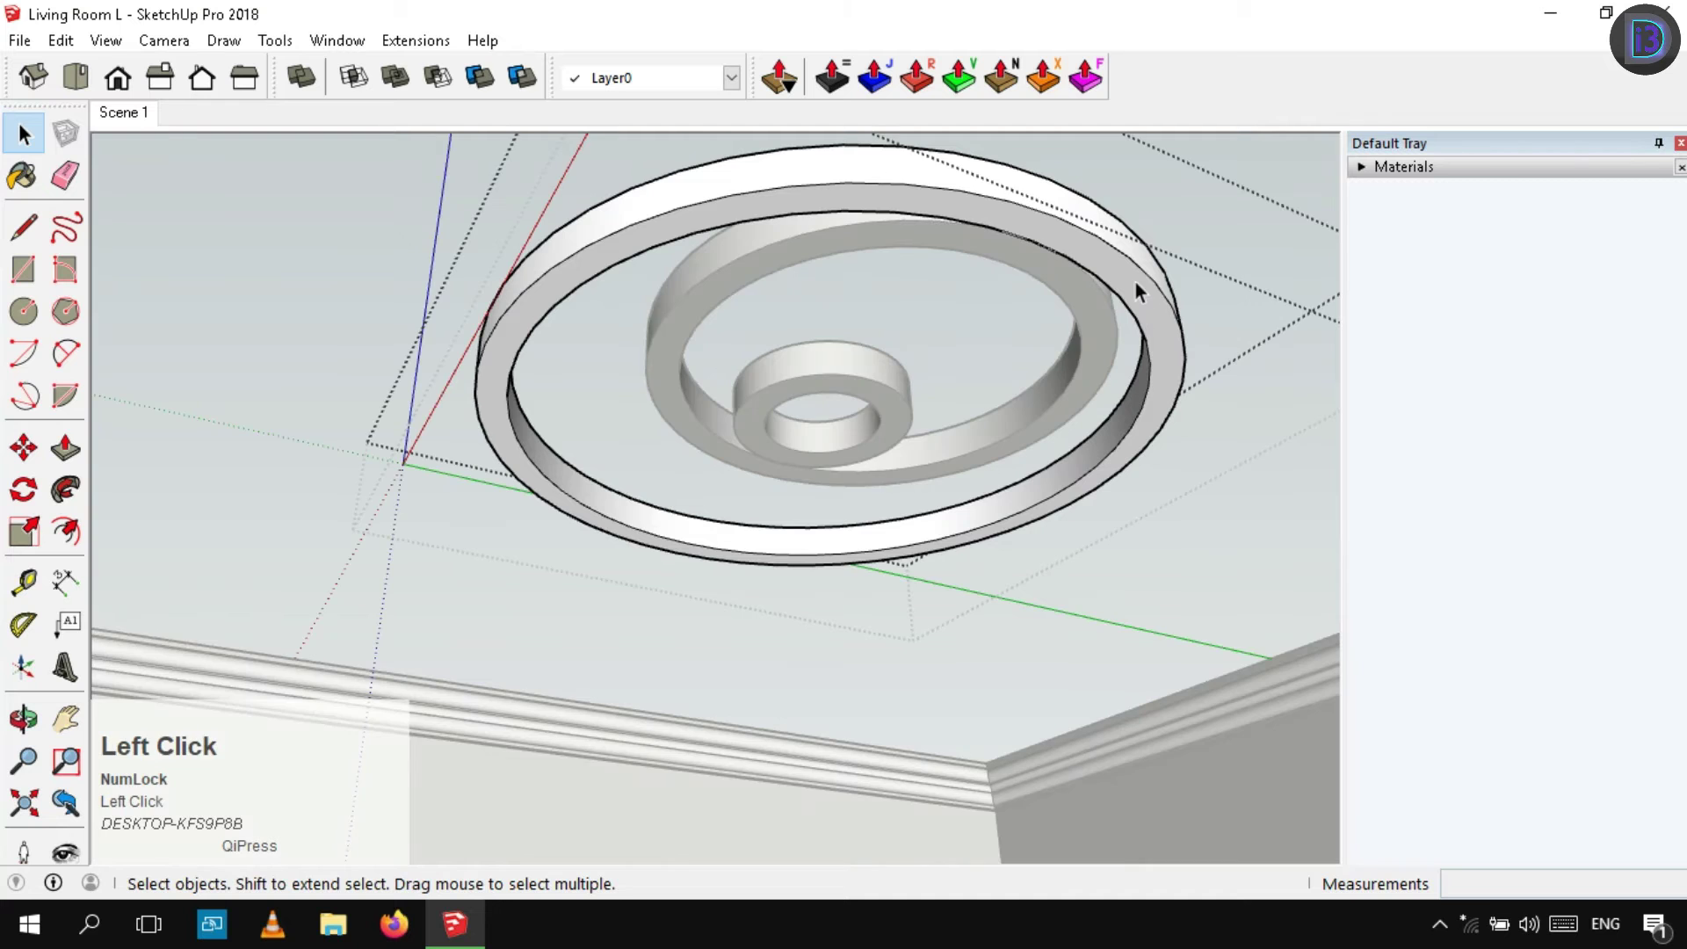
right_click(1218, 236)
left_click(1257, 253)
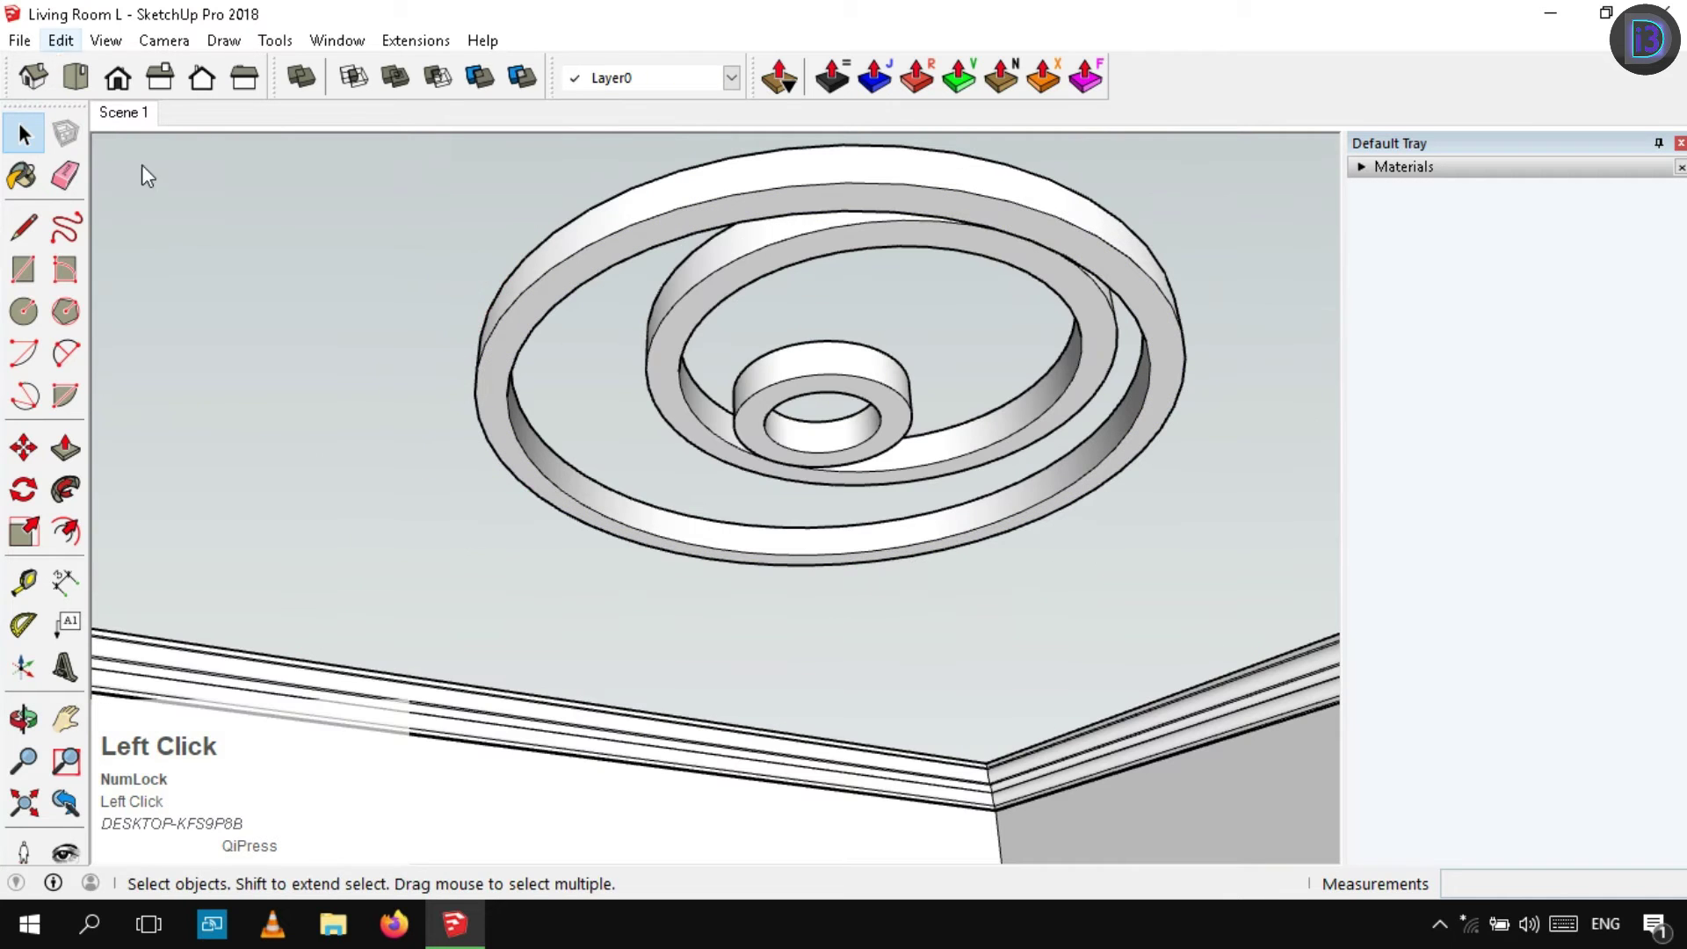
left_click(60, 40)
left_click(97, 214)
Group the pasted outer-ring face and extrude it slightly downward as a thin separate band
right_click(1002, 212)
left_click(1061, 269)
double_click(1053, 239)
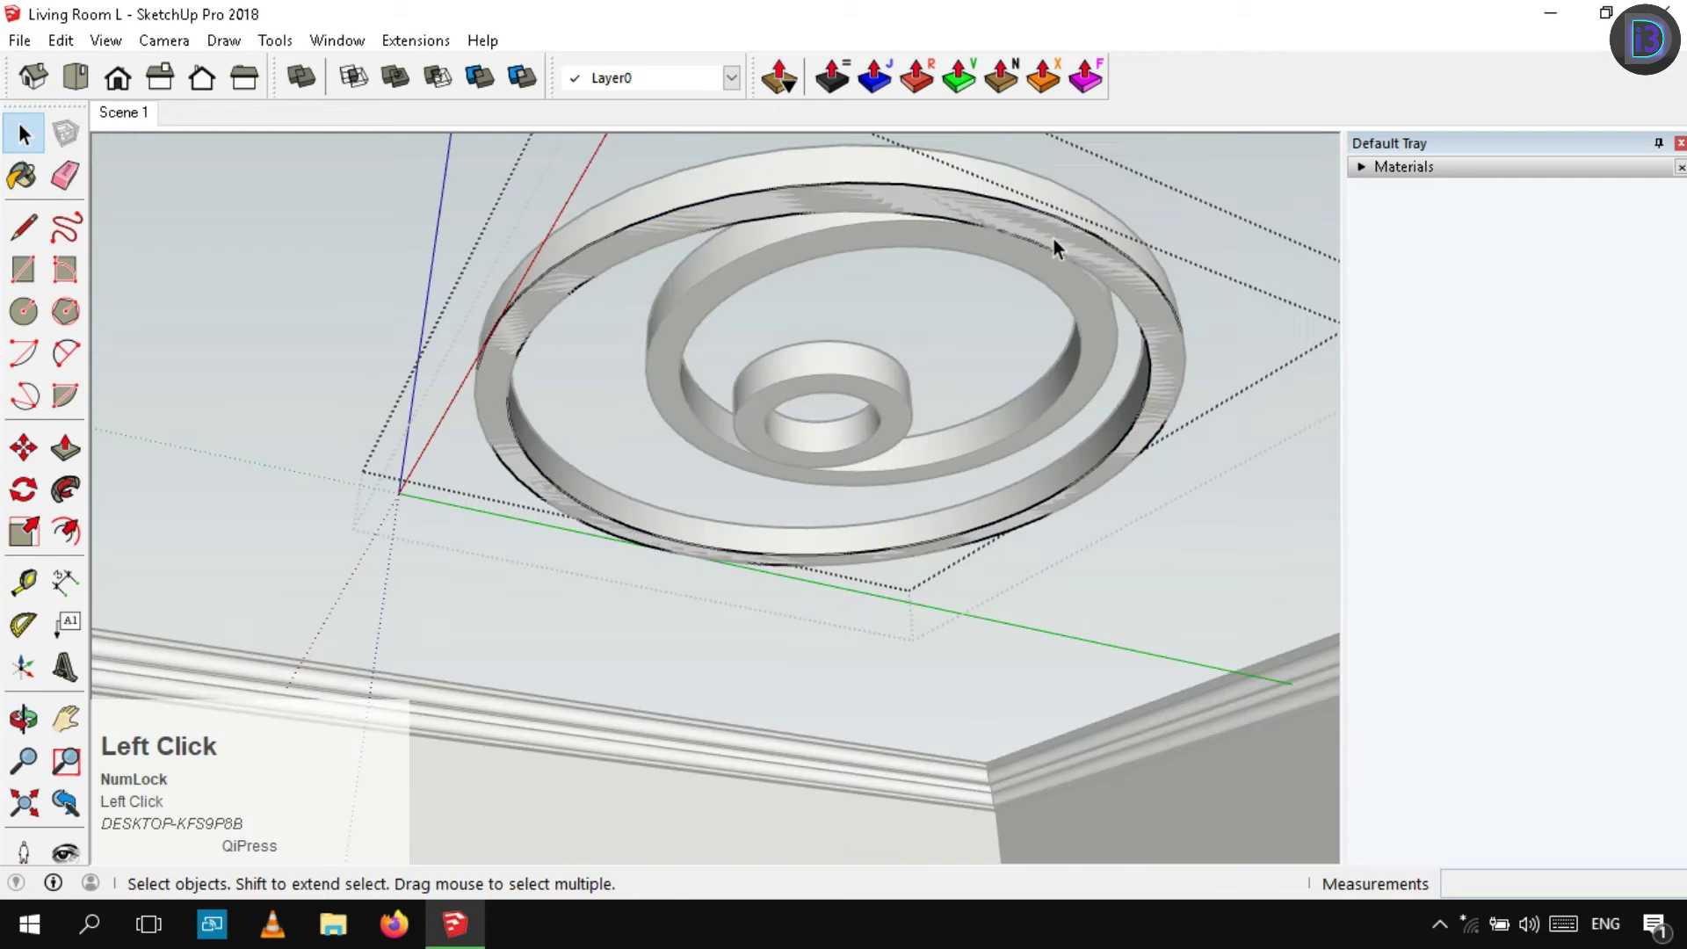
key("p")
left_click_drag(1055, 253, 1201, 214)
key("space")
left_click(1201, 215)
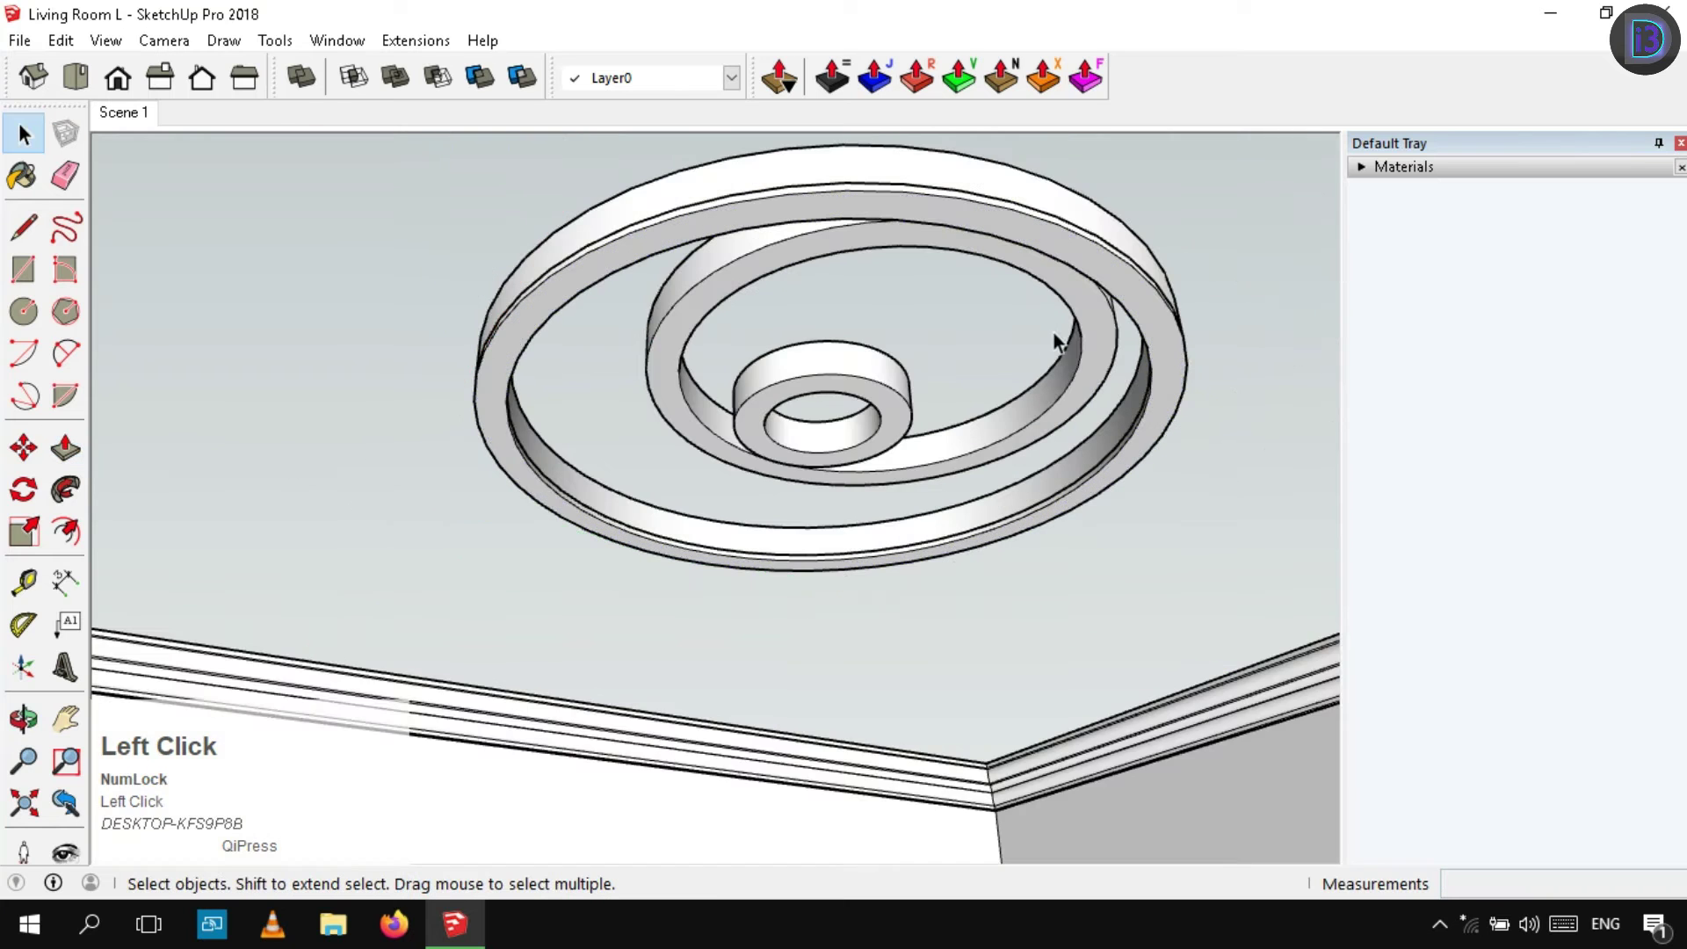
Copy the middle ring's bottom face and paste it in place outside the ring's group
double_click(1086, 327)
right_click(1209, 252)
left_click(1248, 254)
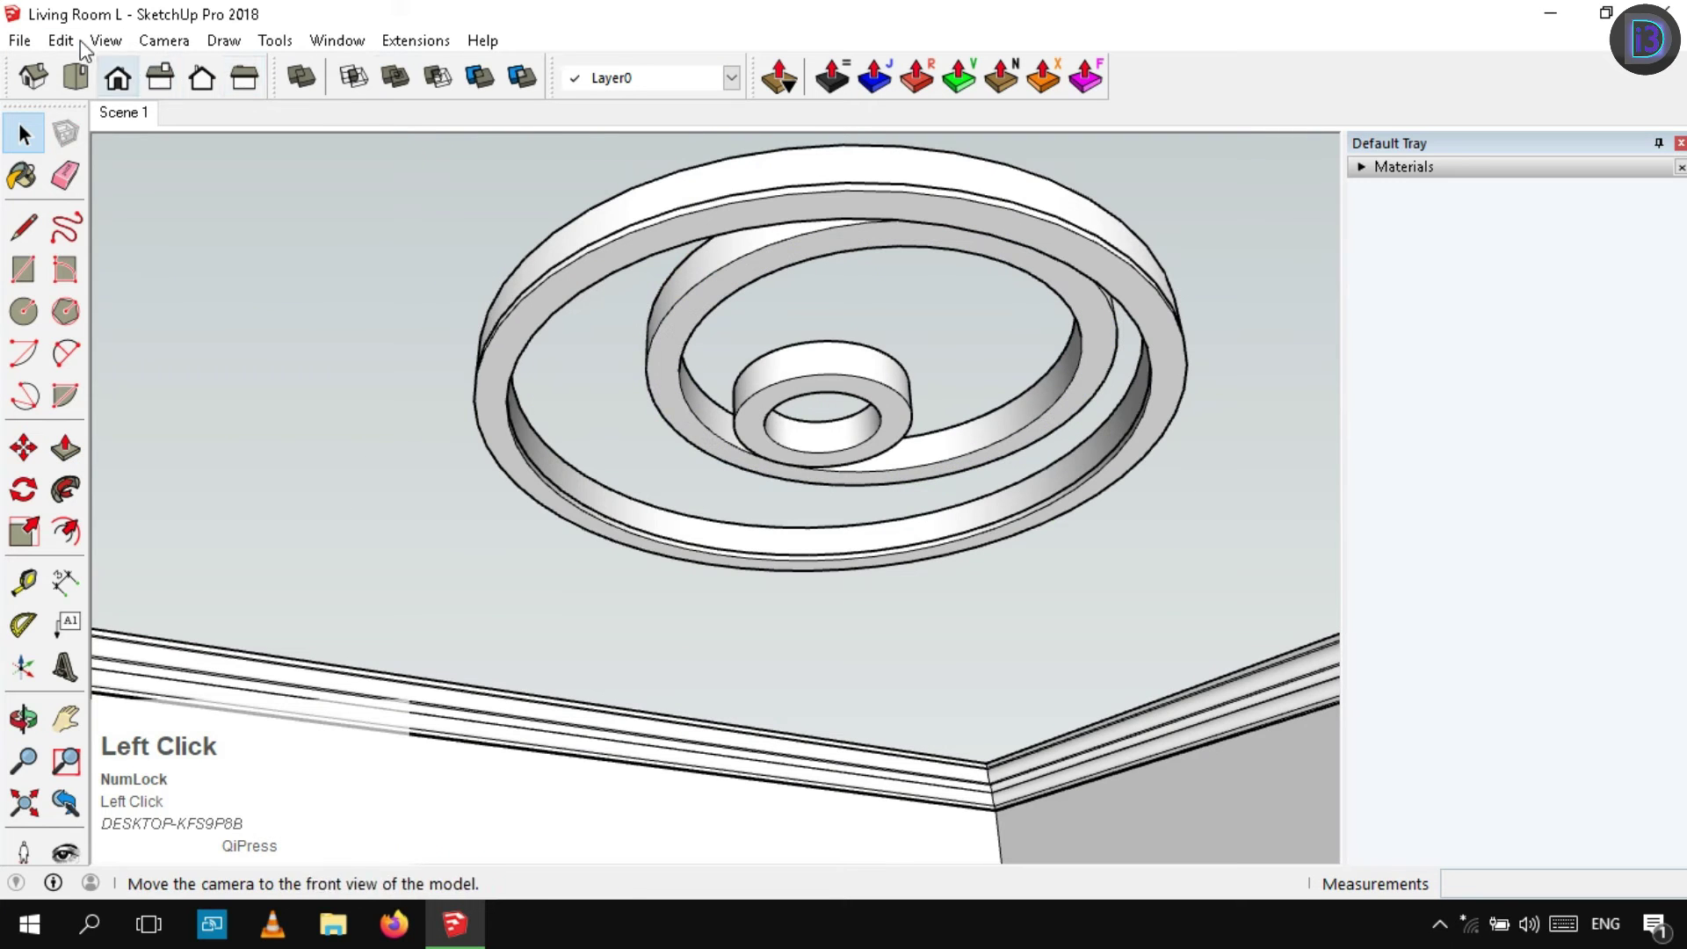
left_click(61, 41)
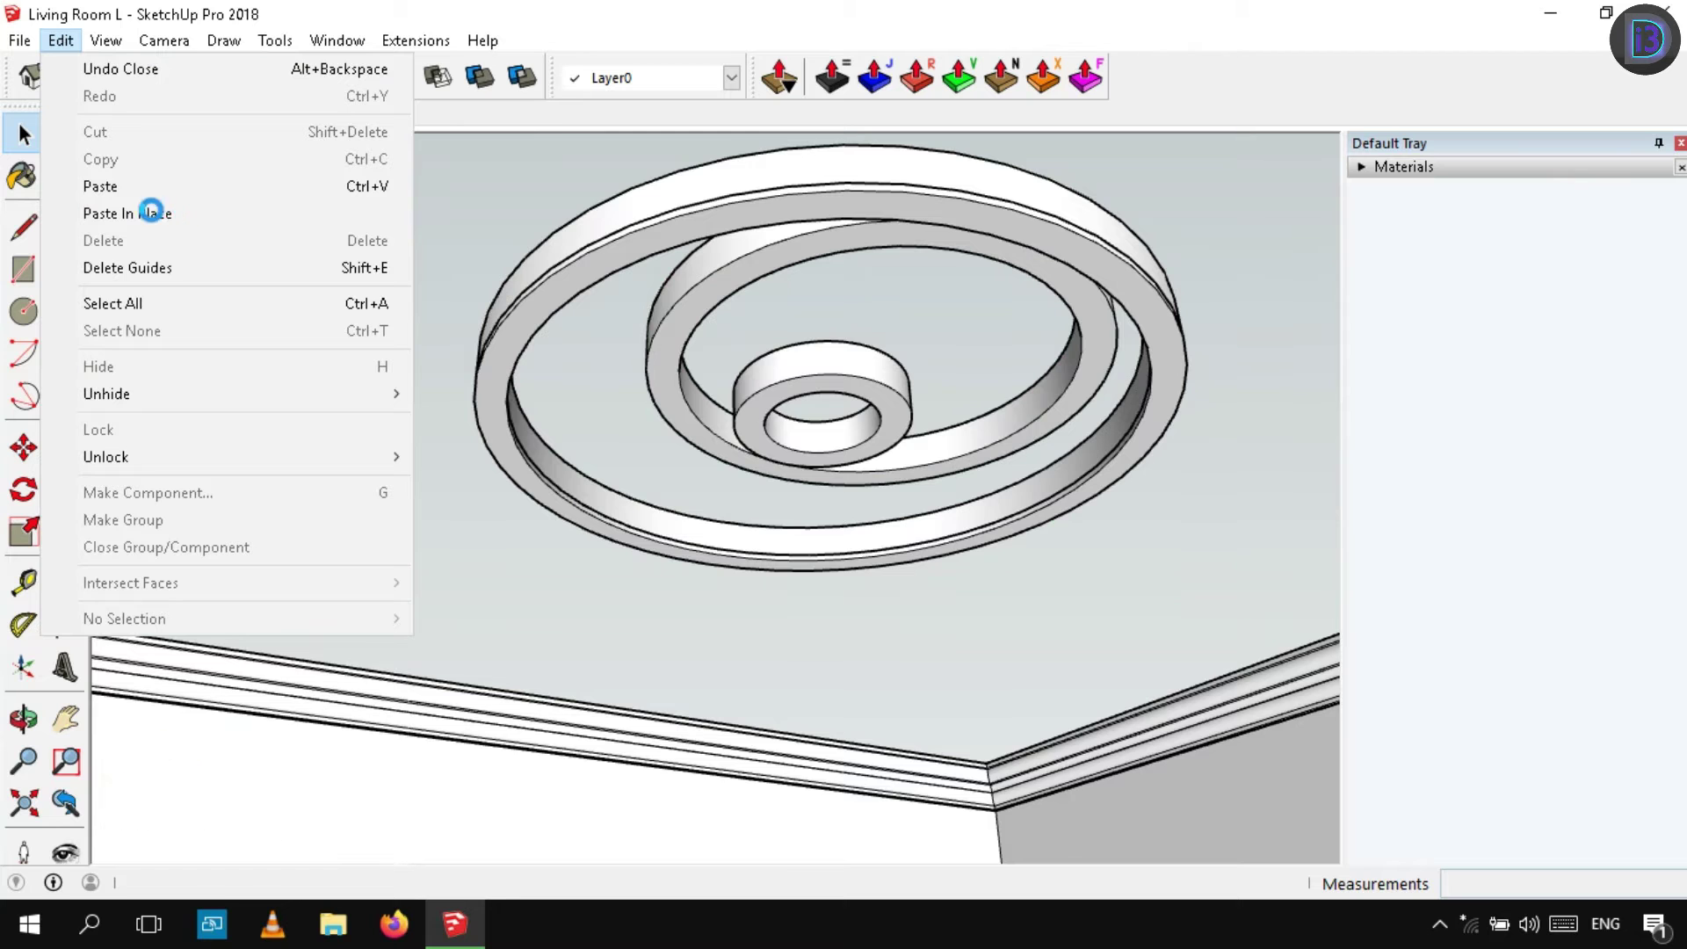
left_click(166, 213)
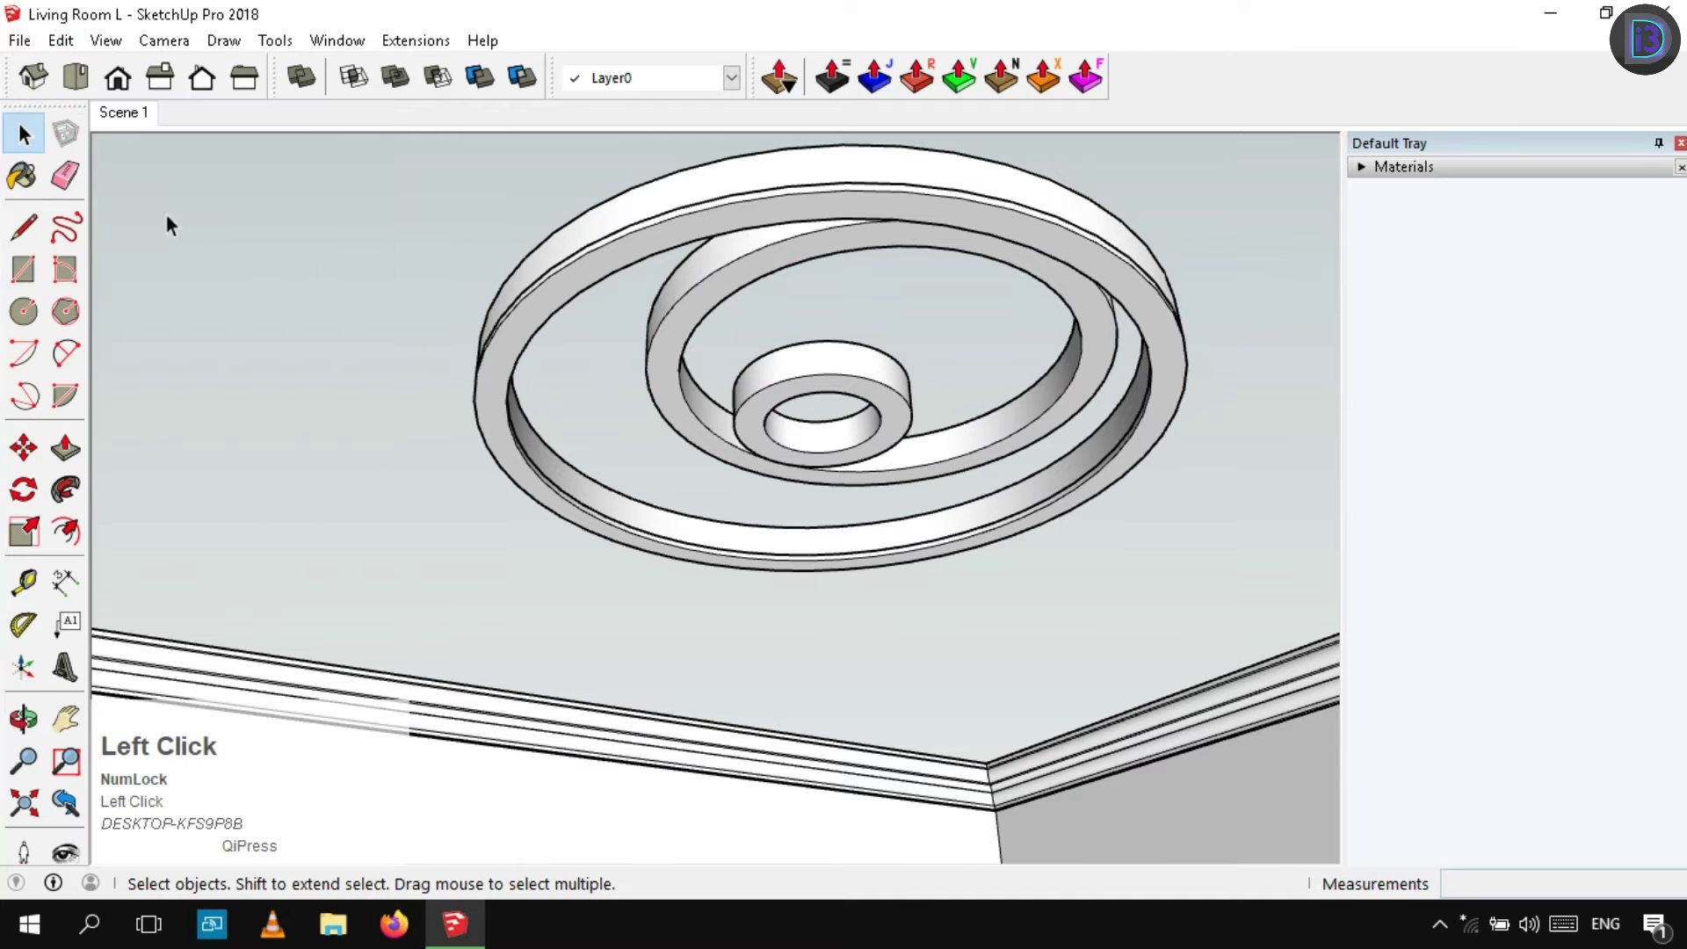
Group the pasted middle-ring face and extrude it downward by the same thickness as the outer band
right_click(1039, 267)
left_click(1133, 365)
double_click(1095, 293)
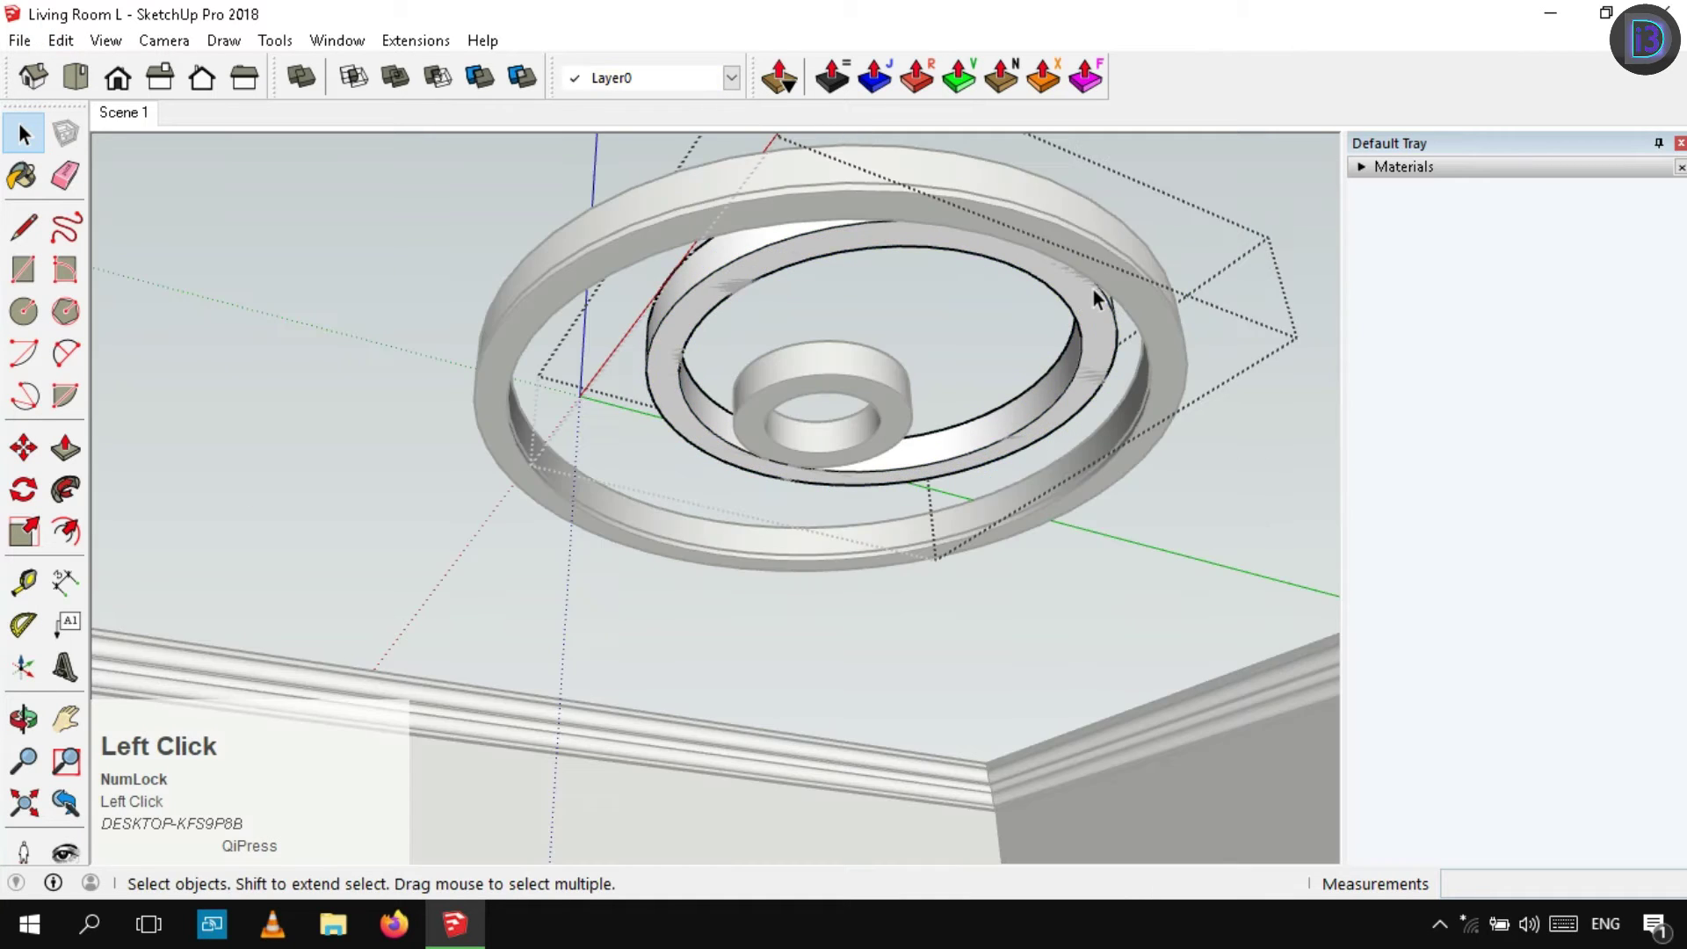
key("p")
key("space")
left_click(1255, 239)
Copy the small centre ring's bottom face and paste it in place outside the ring's group
double_click(893, 408)
left_click(893, 412)
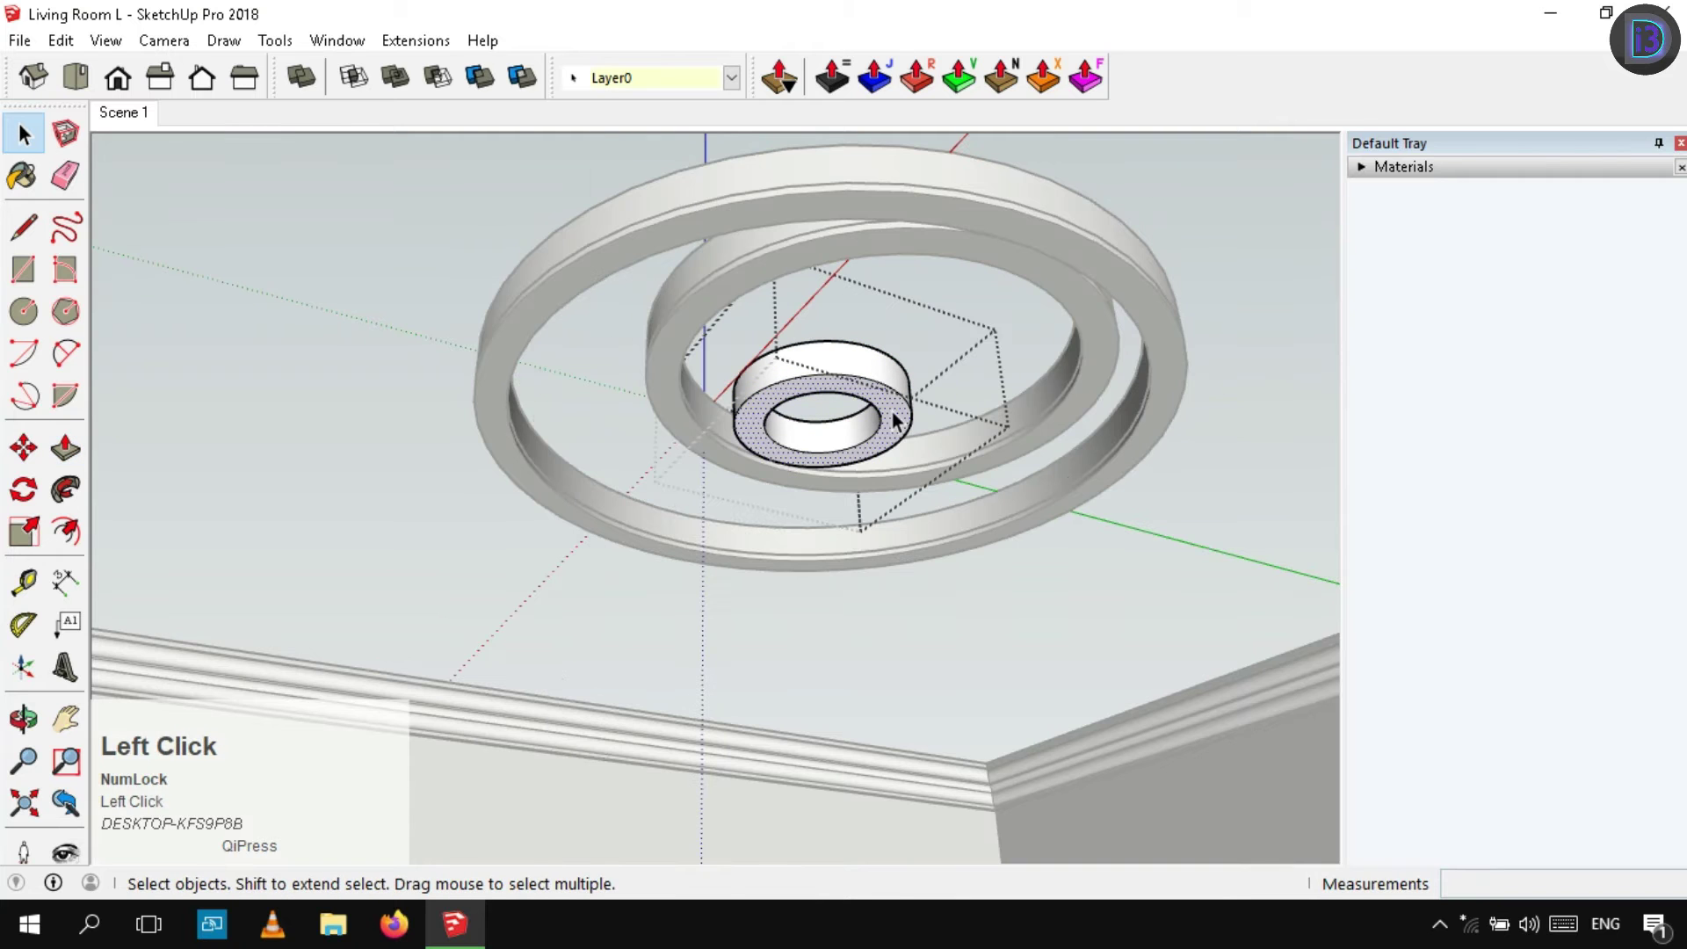
left_click(1042, 286)
left_click(60, 40)
left_click(123, 213)
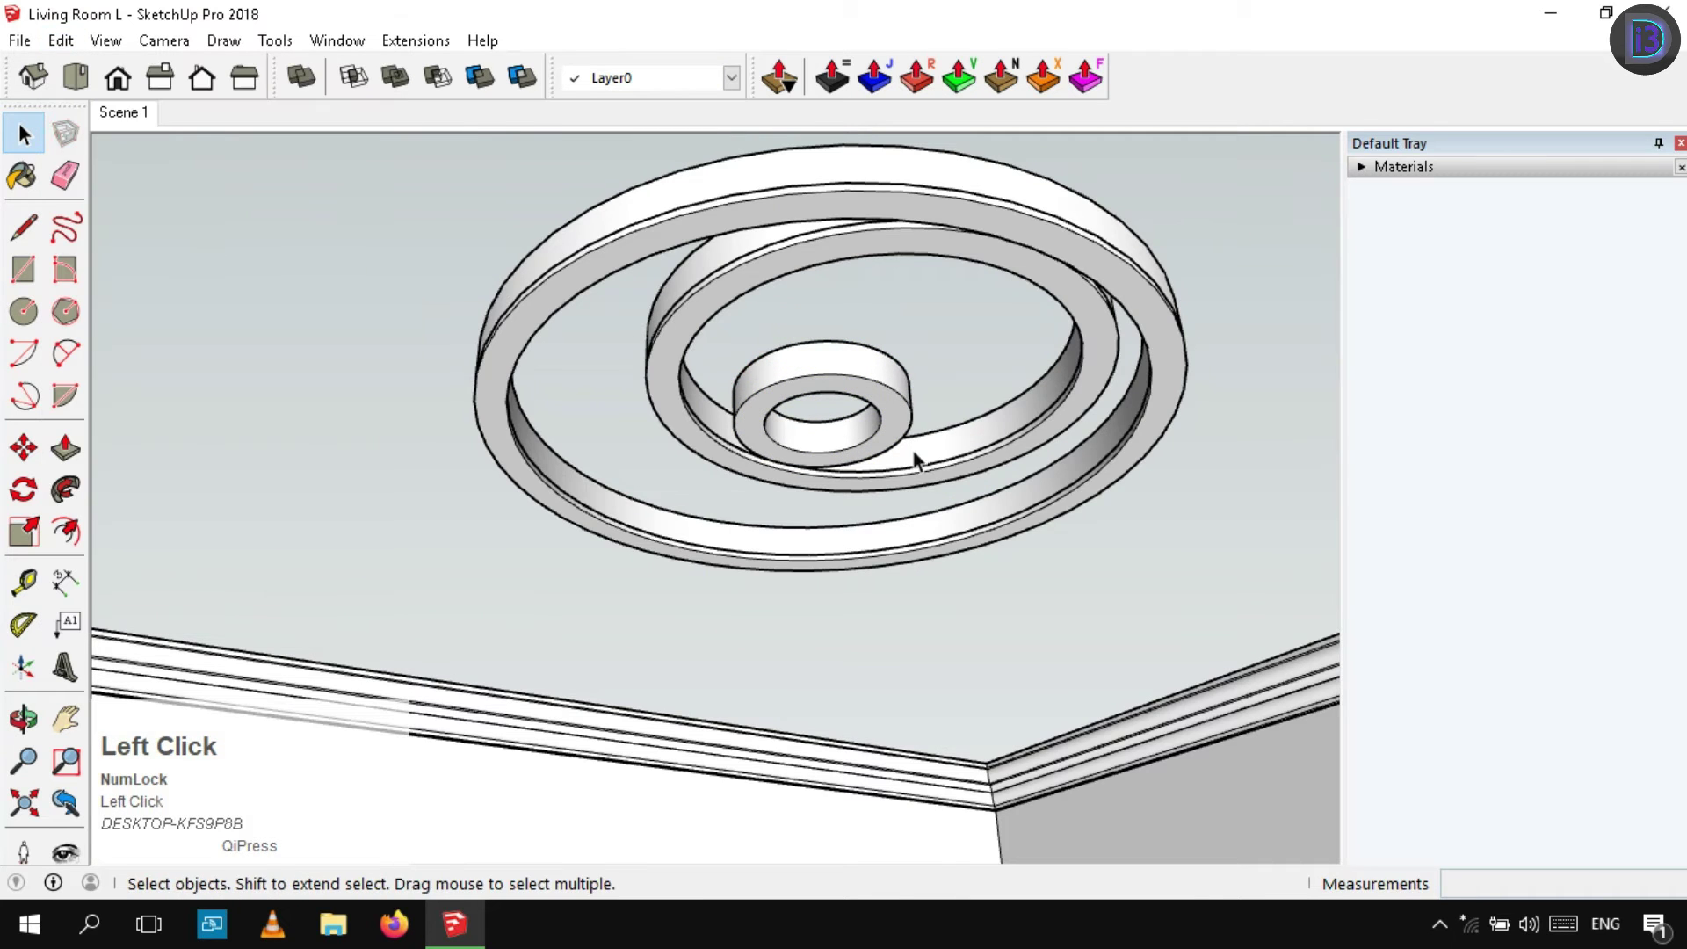
Group the pasted small-ring face, repeat the same downward extrusion on it and close the group
right_click(897, 404)
left_click(996, 447)
double_click(884, 404)
key("p")
double_click(884, 406)
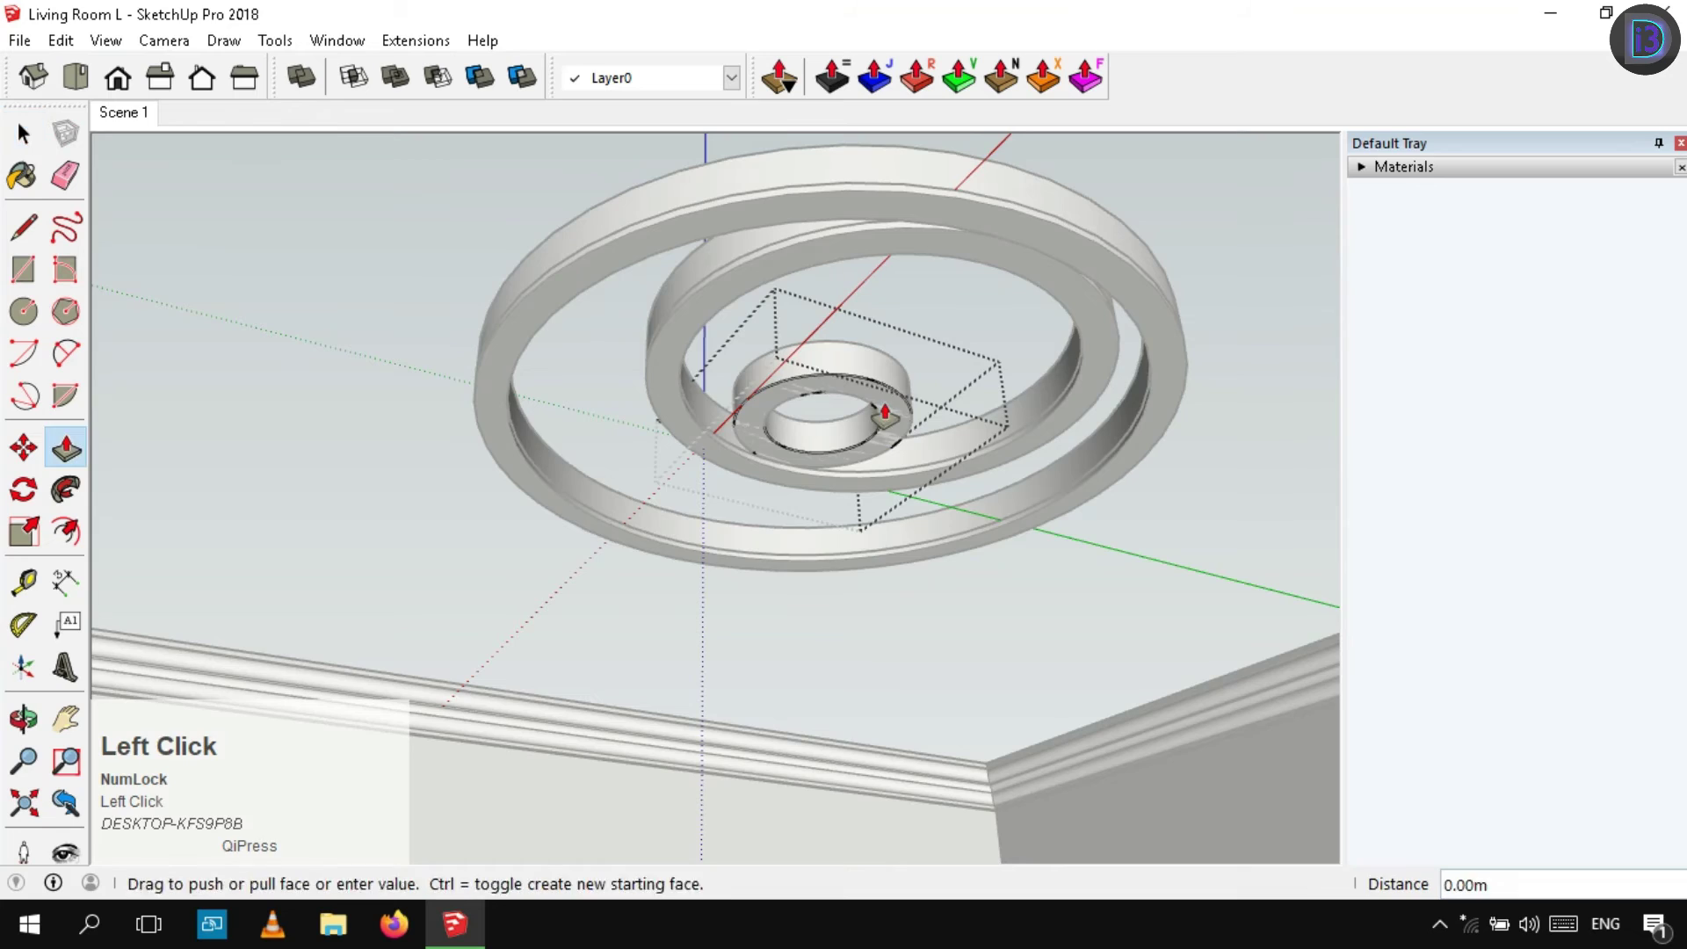
key("space")
right_click(956, 330)
left_click(979, 345)
Examine the three-ring light and the chandelier from above across the whole room
scroll(768, 411, "down", 8)
middle_click_drag(878, 290, 975, 528)
scroll(851, 557, "down", 3)
middle_click_drag(859, 369, 904, 316)
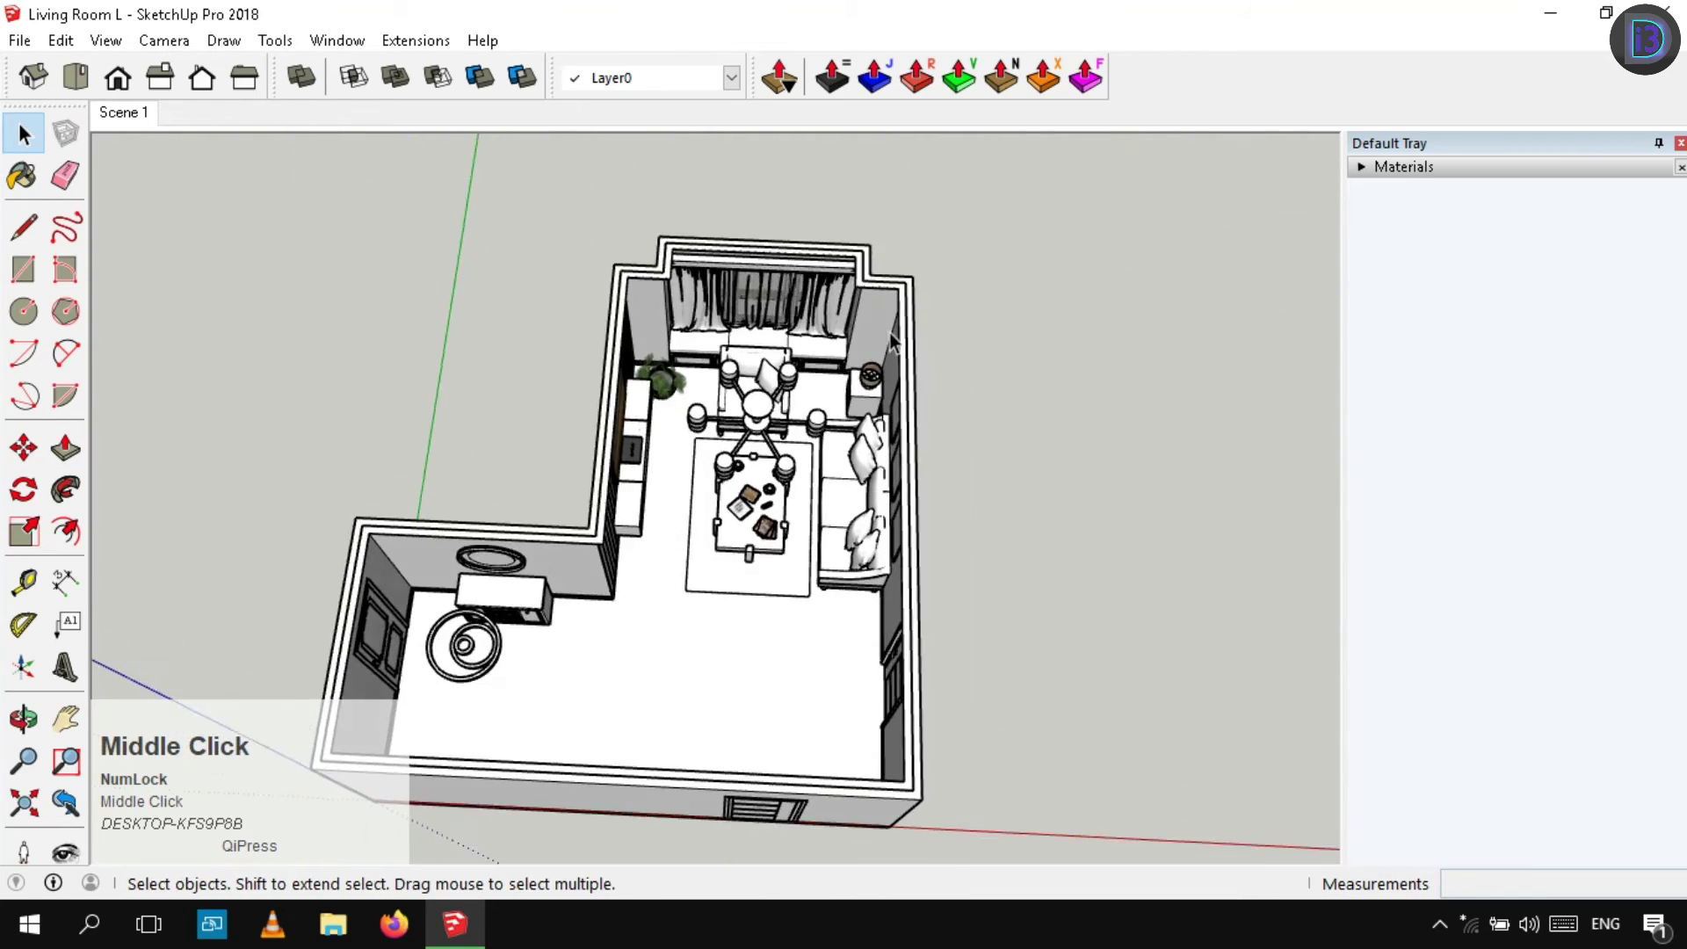
scroll(904, 307, "up", 5)
scroll(904, 308, "down", 4)
middle_click_drag(745, 648, 123, 606)
scroll(843, 413, "up", 4)
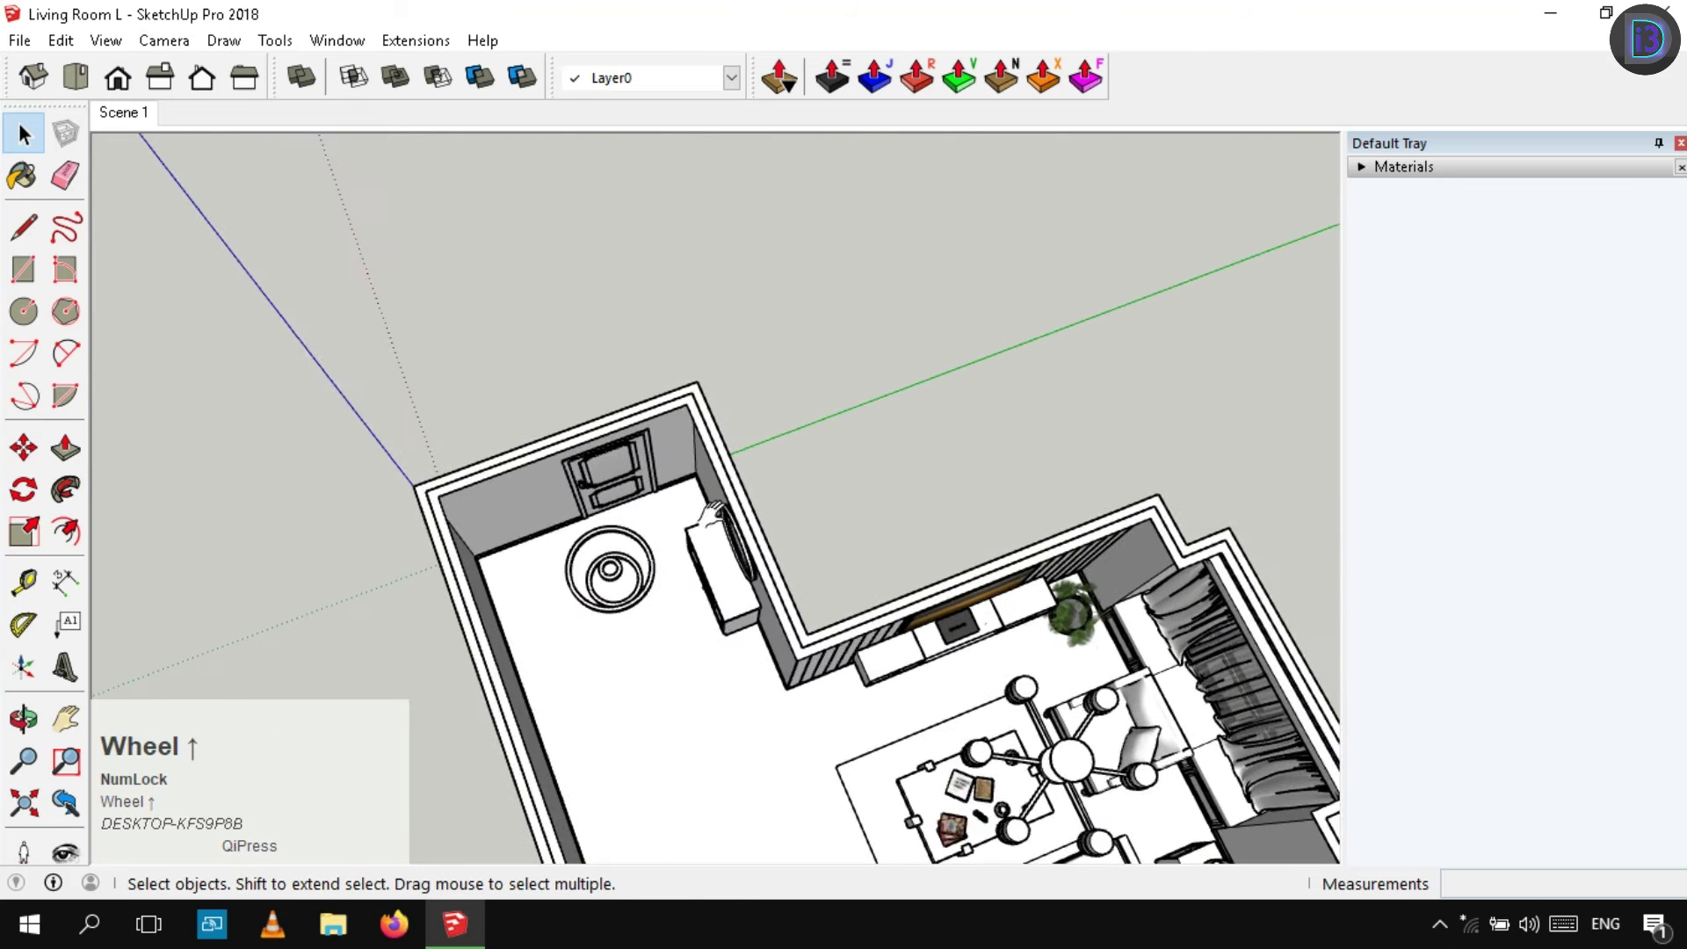
Place lengthwise guides through the ring light's centre and halfway from there to the sideboard wall
middle_click_drag(879, 404, 778, 414)
scroll(778, 413, "up", 2)
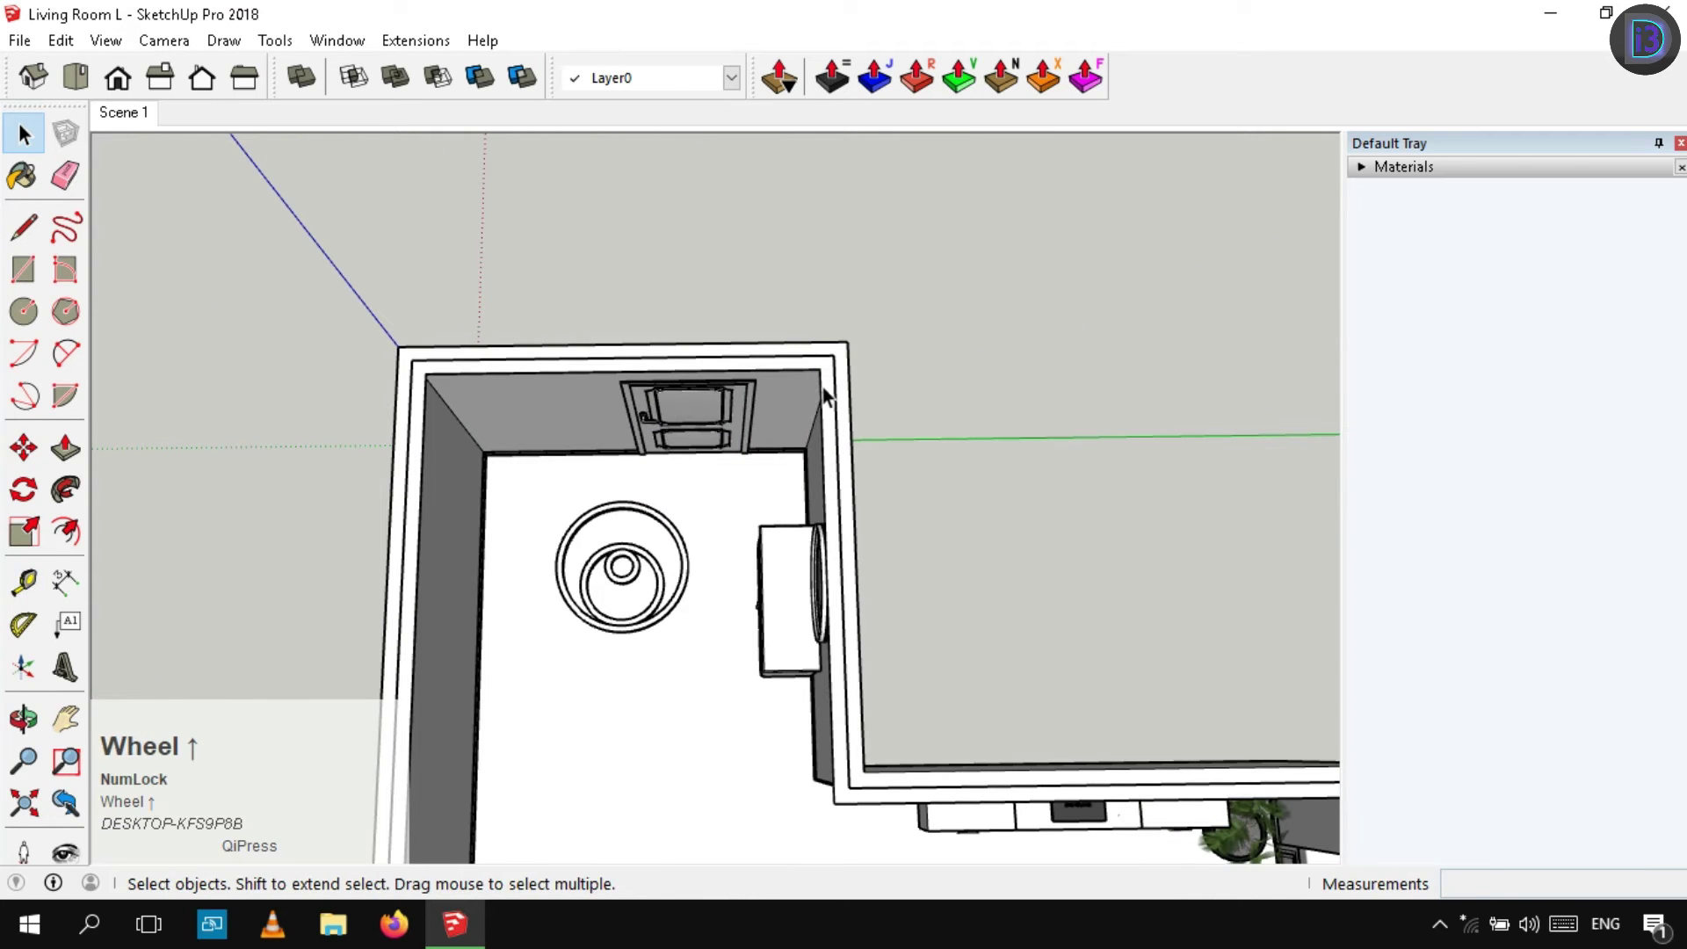
key("t")
left_click(800, 351)
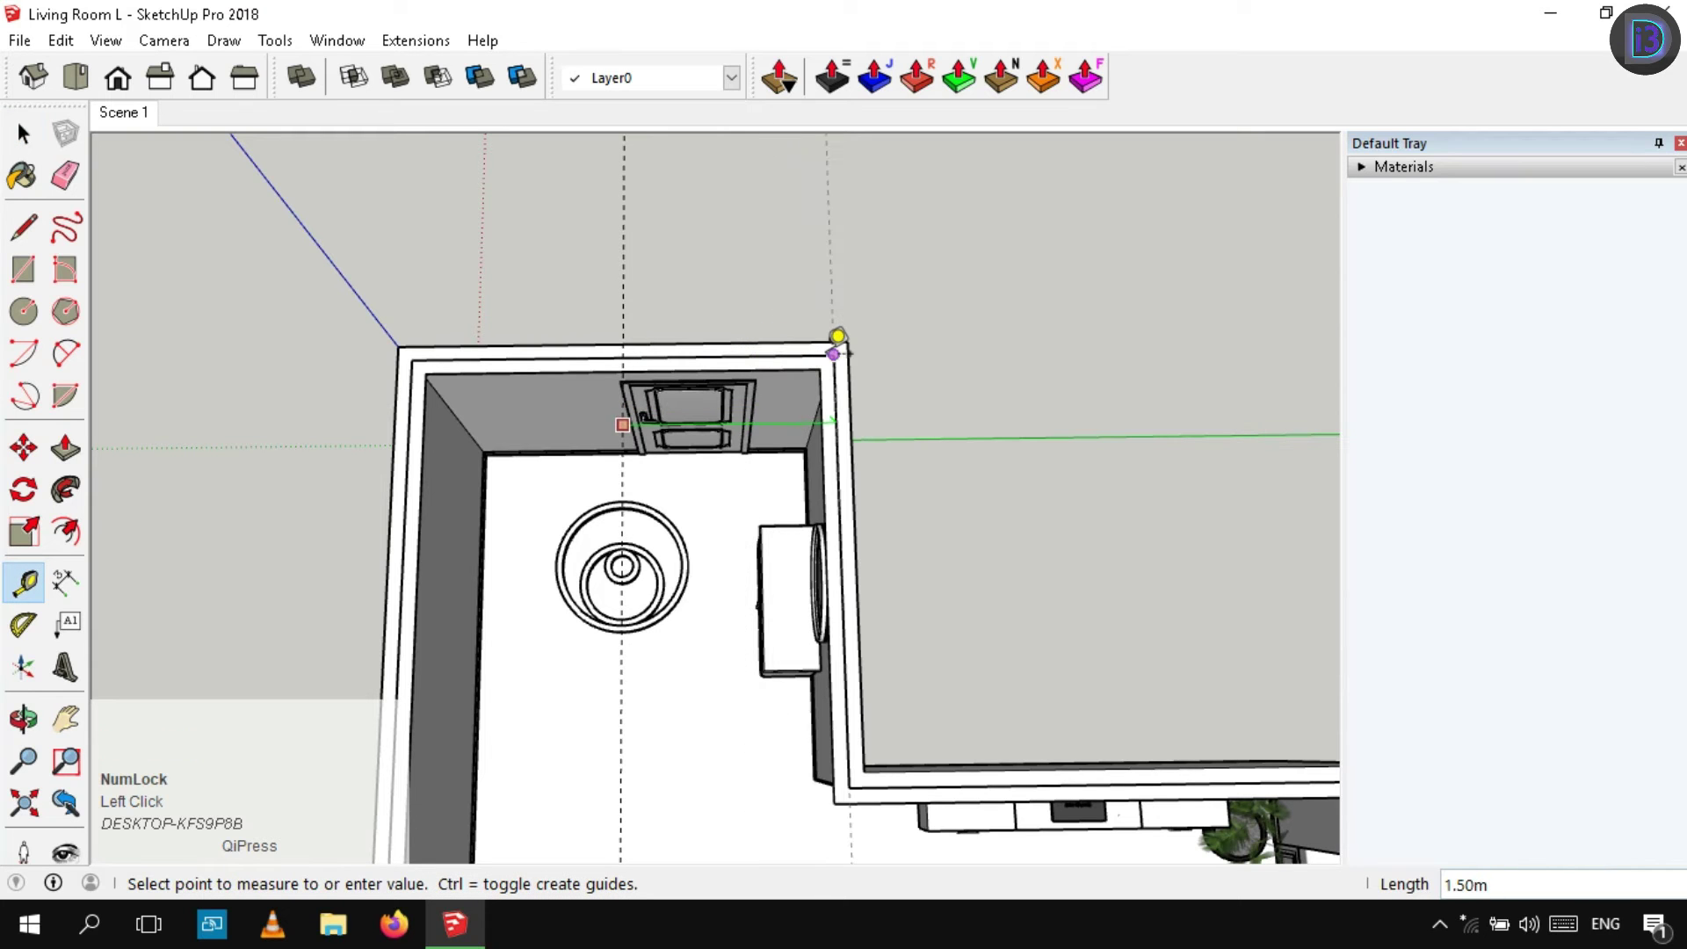
type(".25")
key("Return")
key("space")
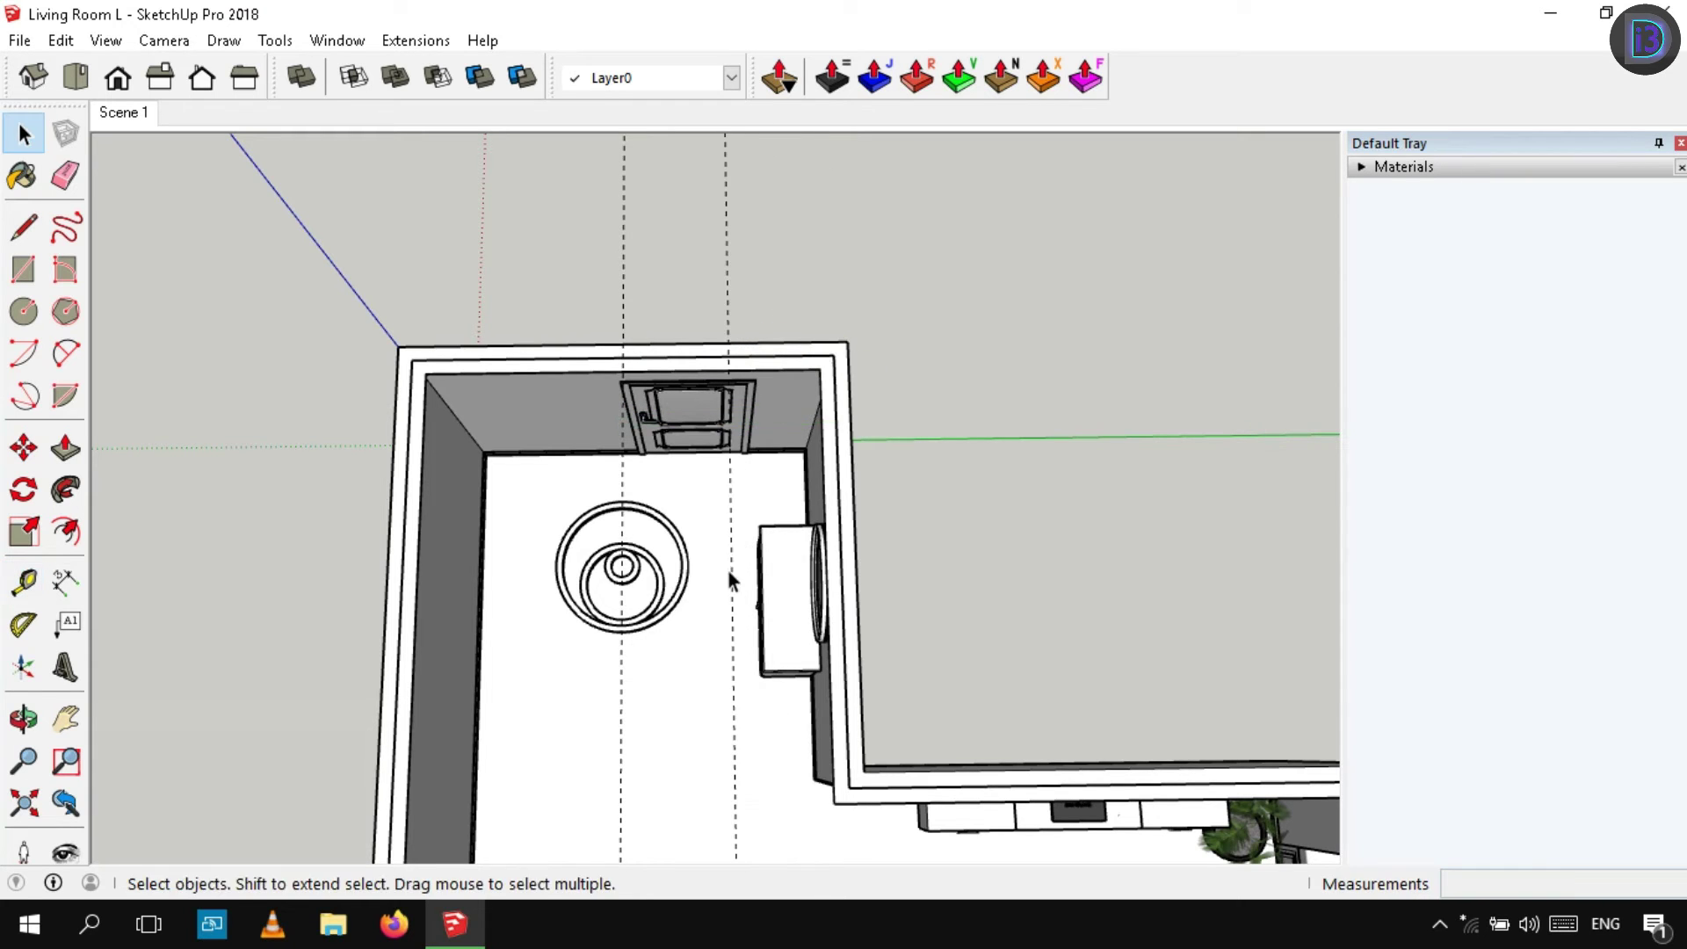
Place a crosswise guide along the top of the door wall at the corner of the sideboard wall
scroll(727, 585, "up", 2)
middle_click_drag(727, 490, 737, 609)
key("t")
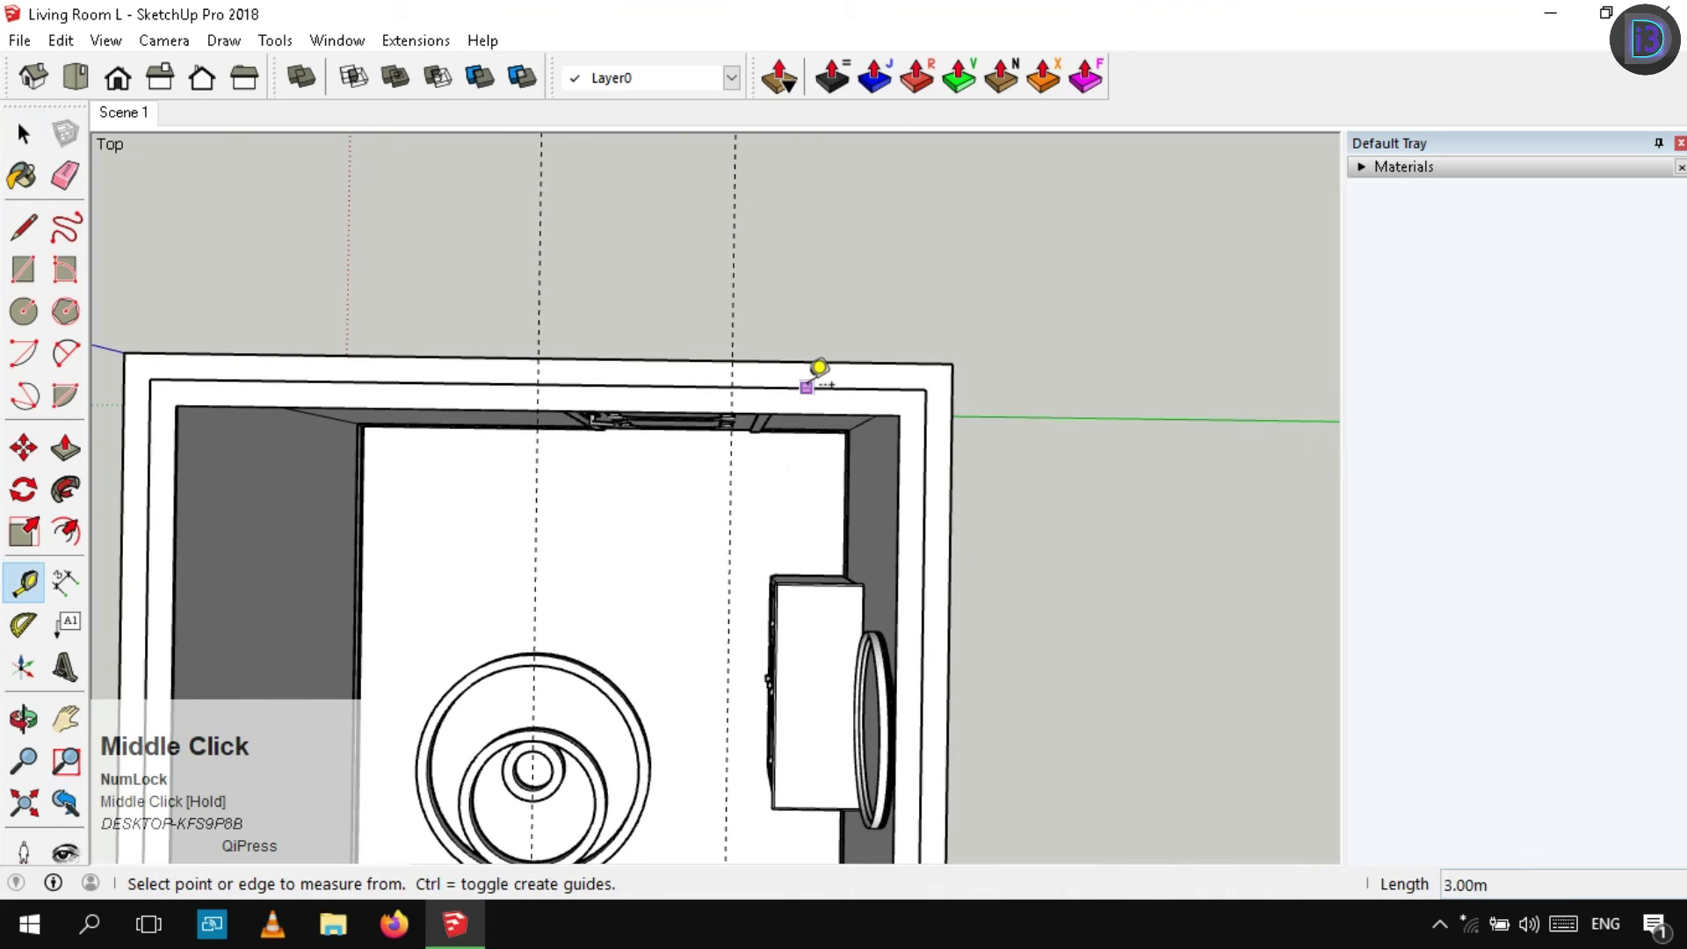
scroll(823, 420, "down", 2)
left_click(875, 387)
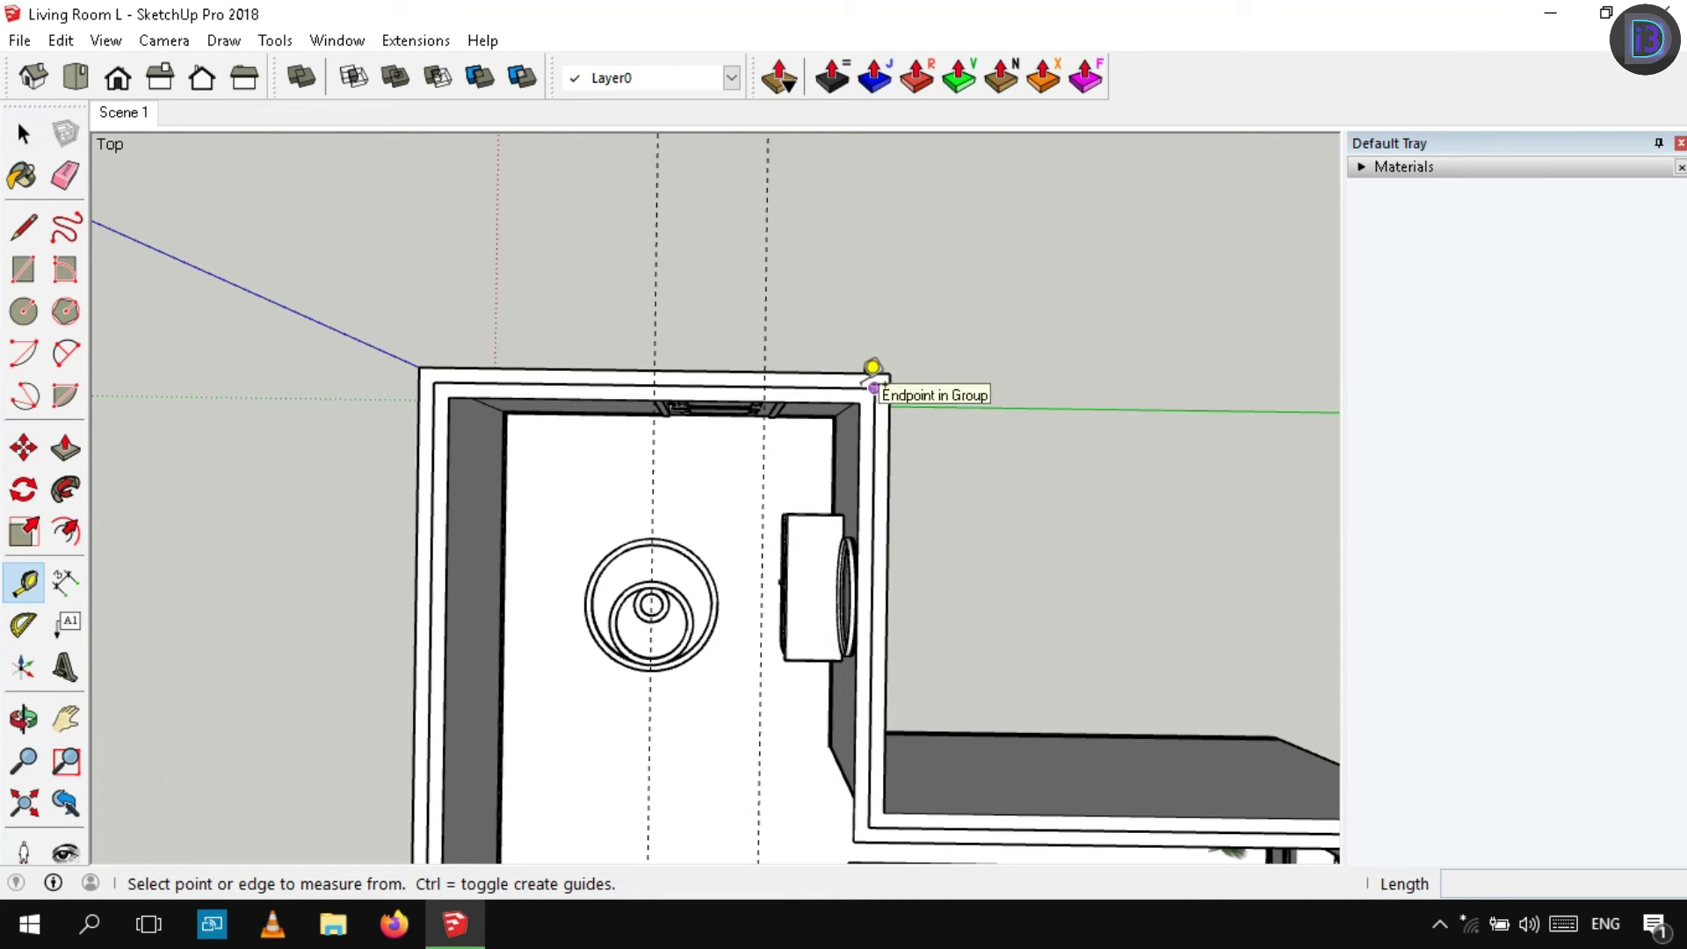
Copy the crosswise guide to the far corner of the sideboard wall and divide the span into 4 equal spaces
key("space")
key("m")
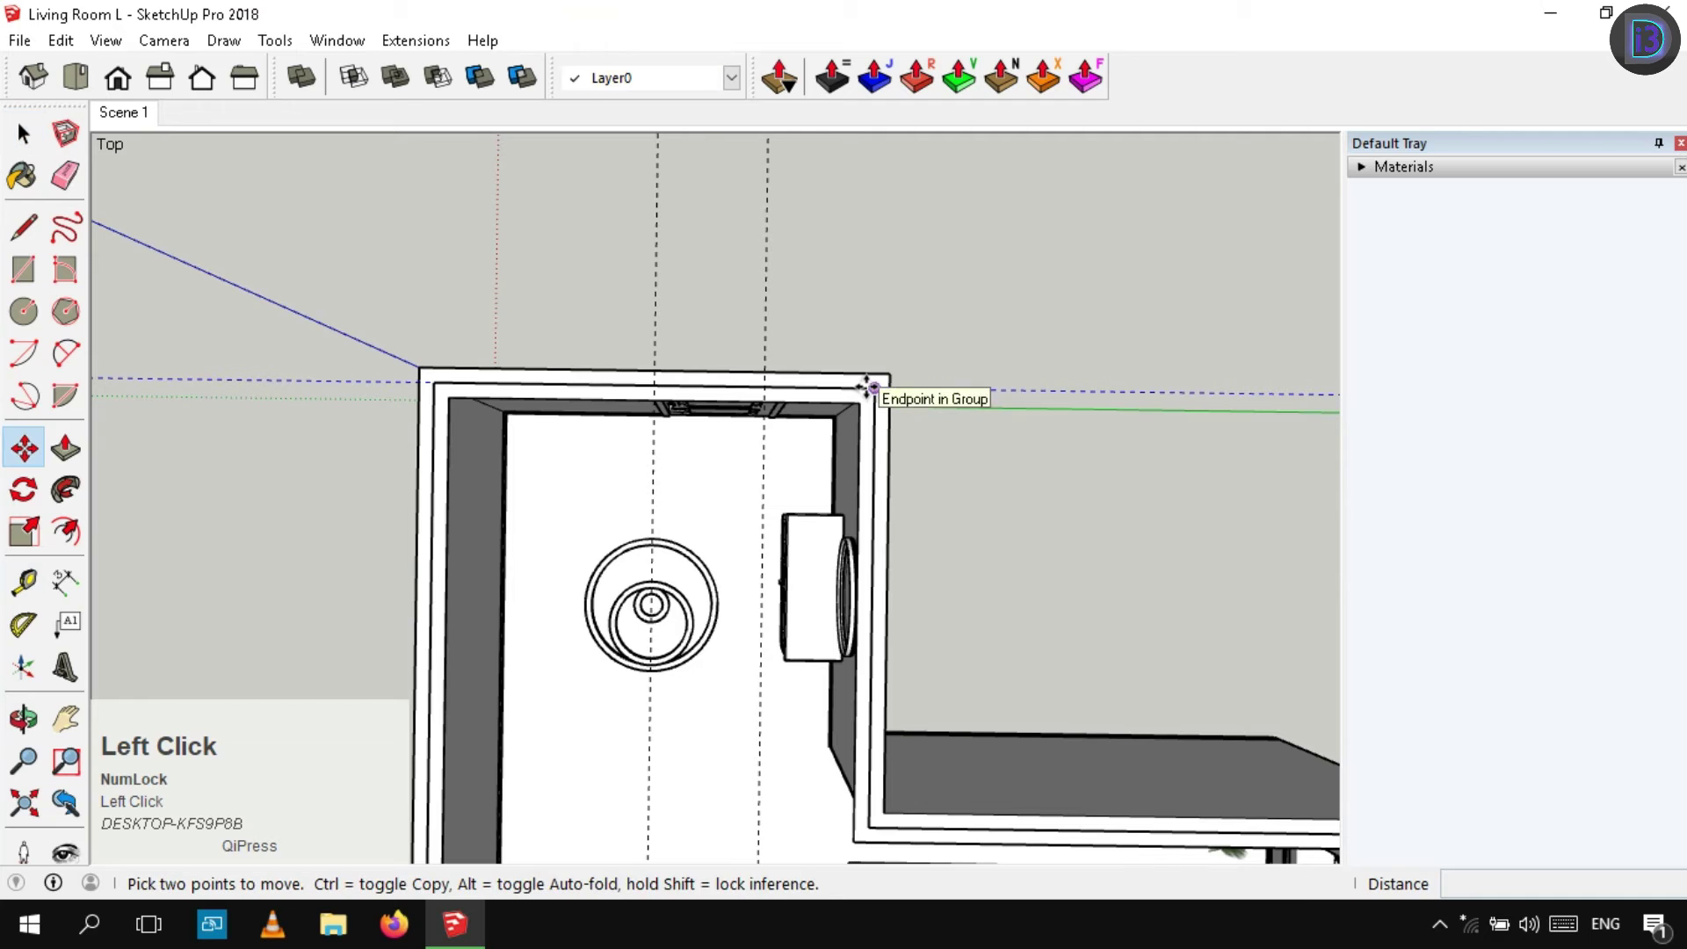
left_click(874, 387)
key("ctrl")
left_click(867, 827)
type("/")
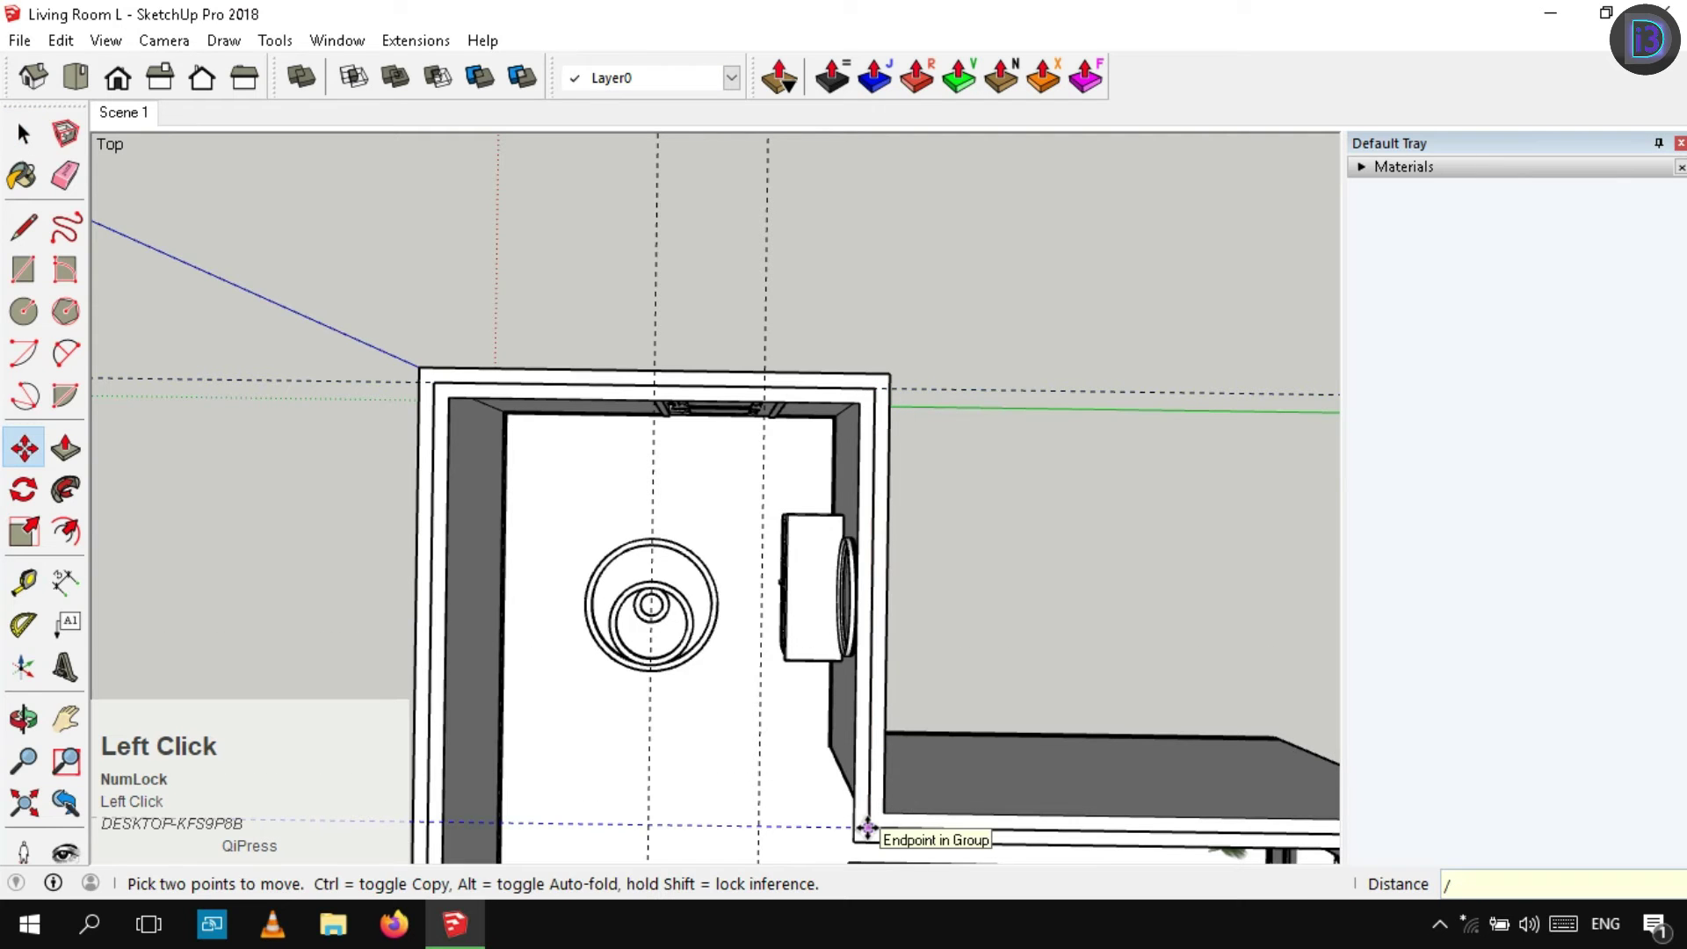
type("2")
key("Return")
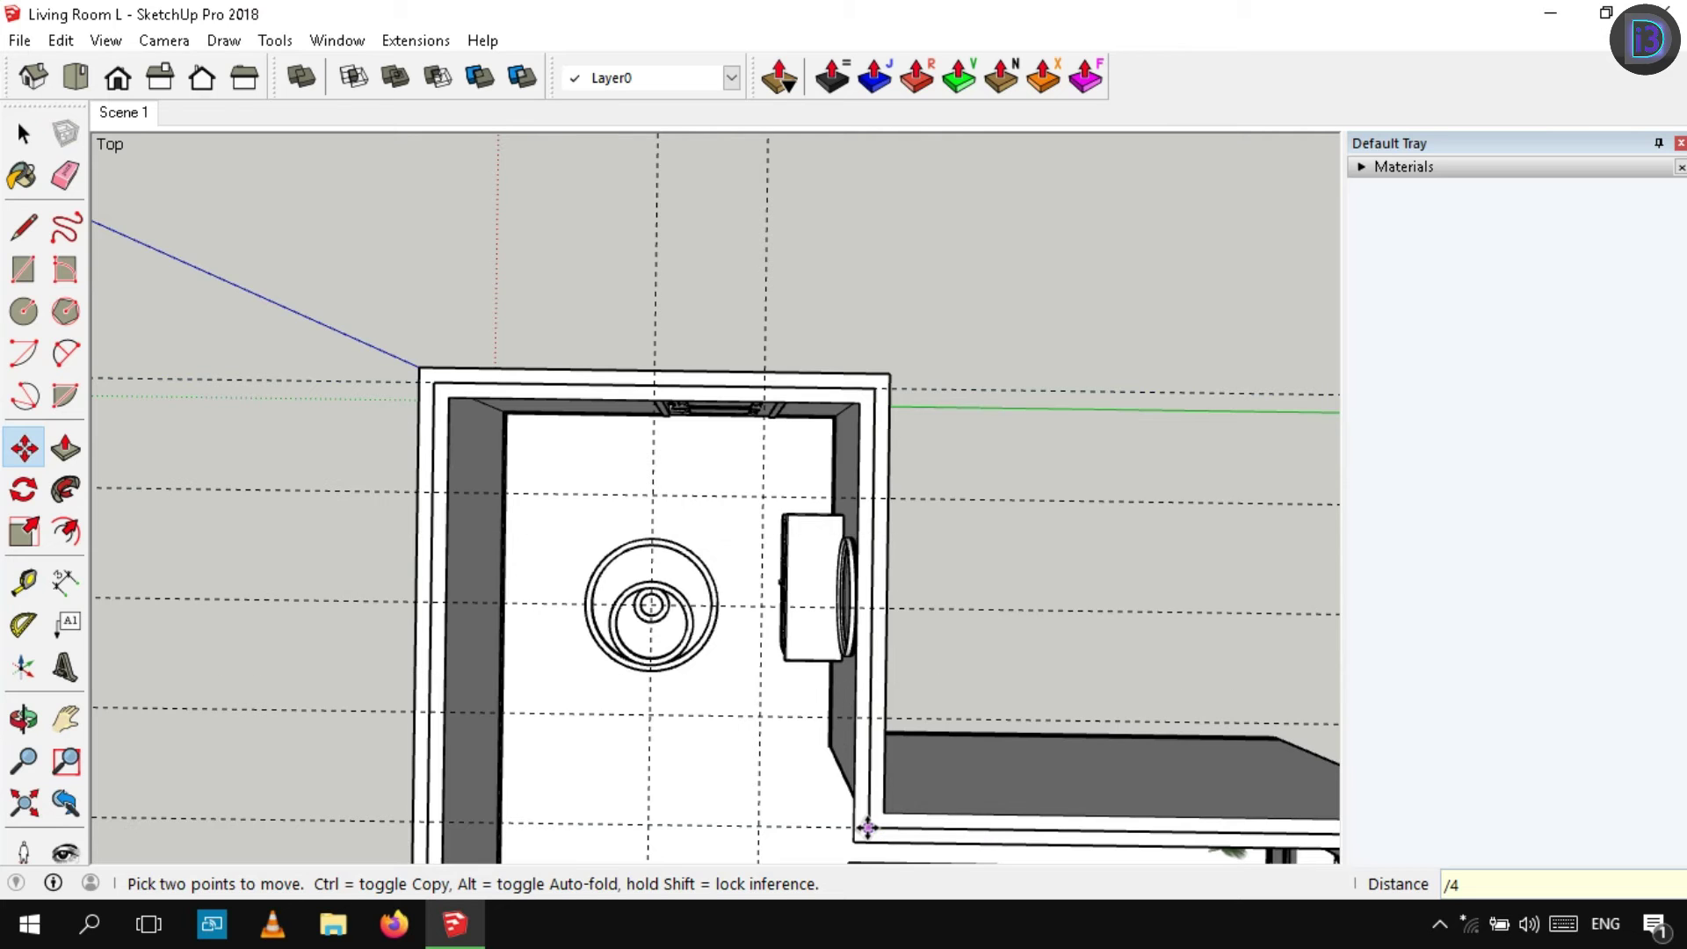
Copy the lengthwise guide through the ring light's centre 0.75 m toward the long wall opposite the sideboard
key("space")
middle_click_drag(789, 550, 830, 560)
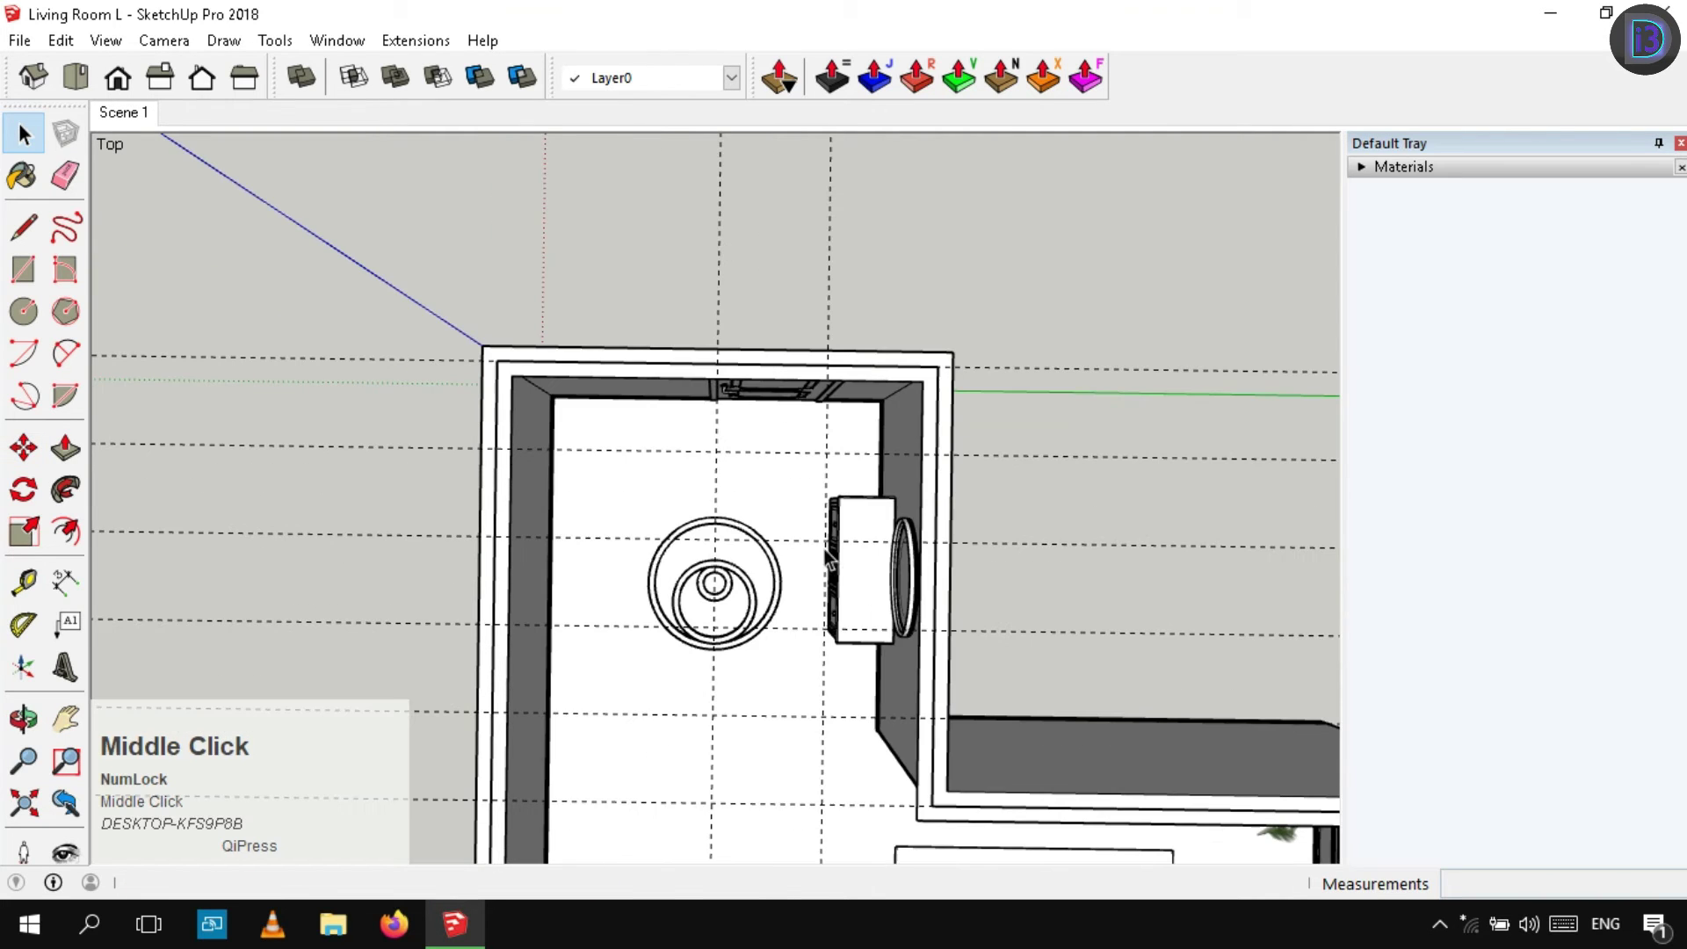
left_click(719, 312)
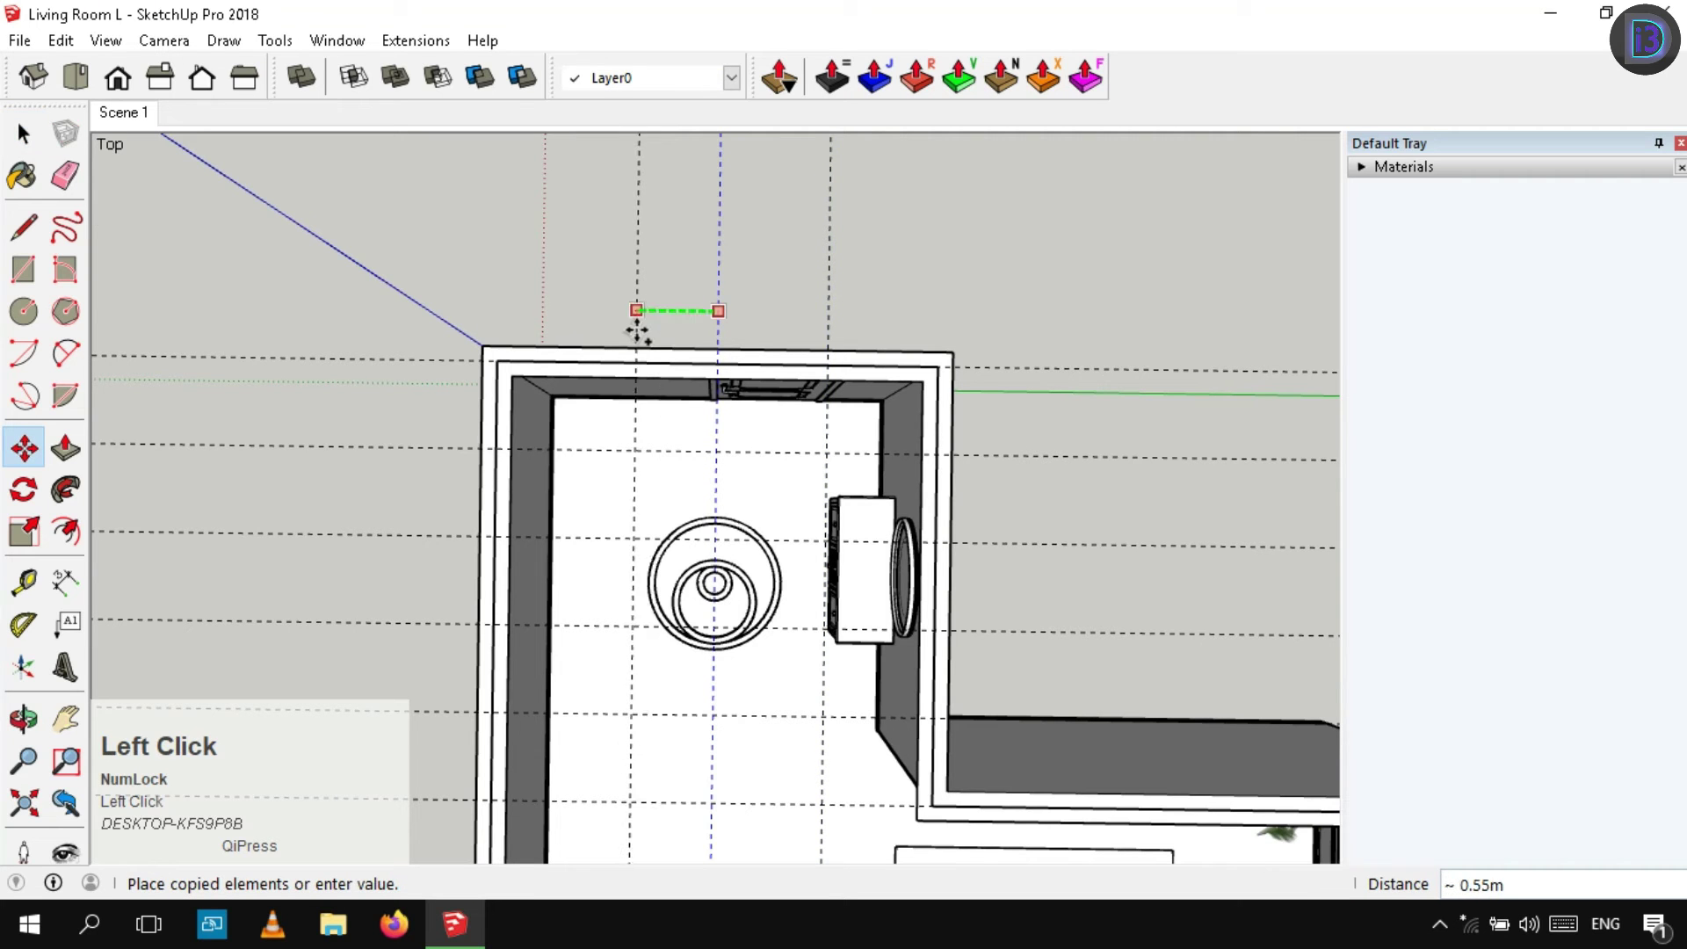
type(".75")
key("Return")
key("space")
Draw a circle of about 0.14 m radius where the new guide crosses the crosswise guide nearest the door wall, and group it
middle_click_drag(659, 485, 684, 473, "shift")
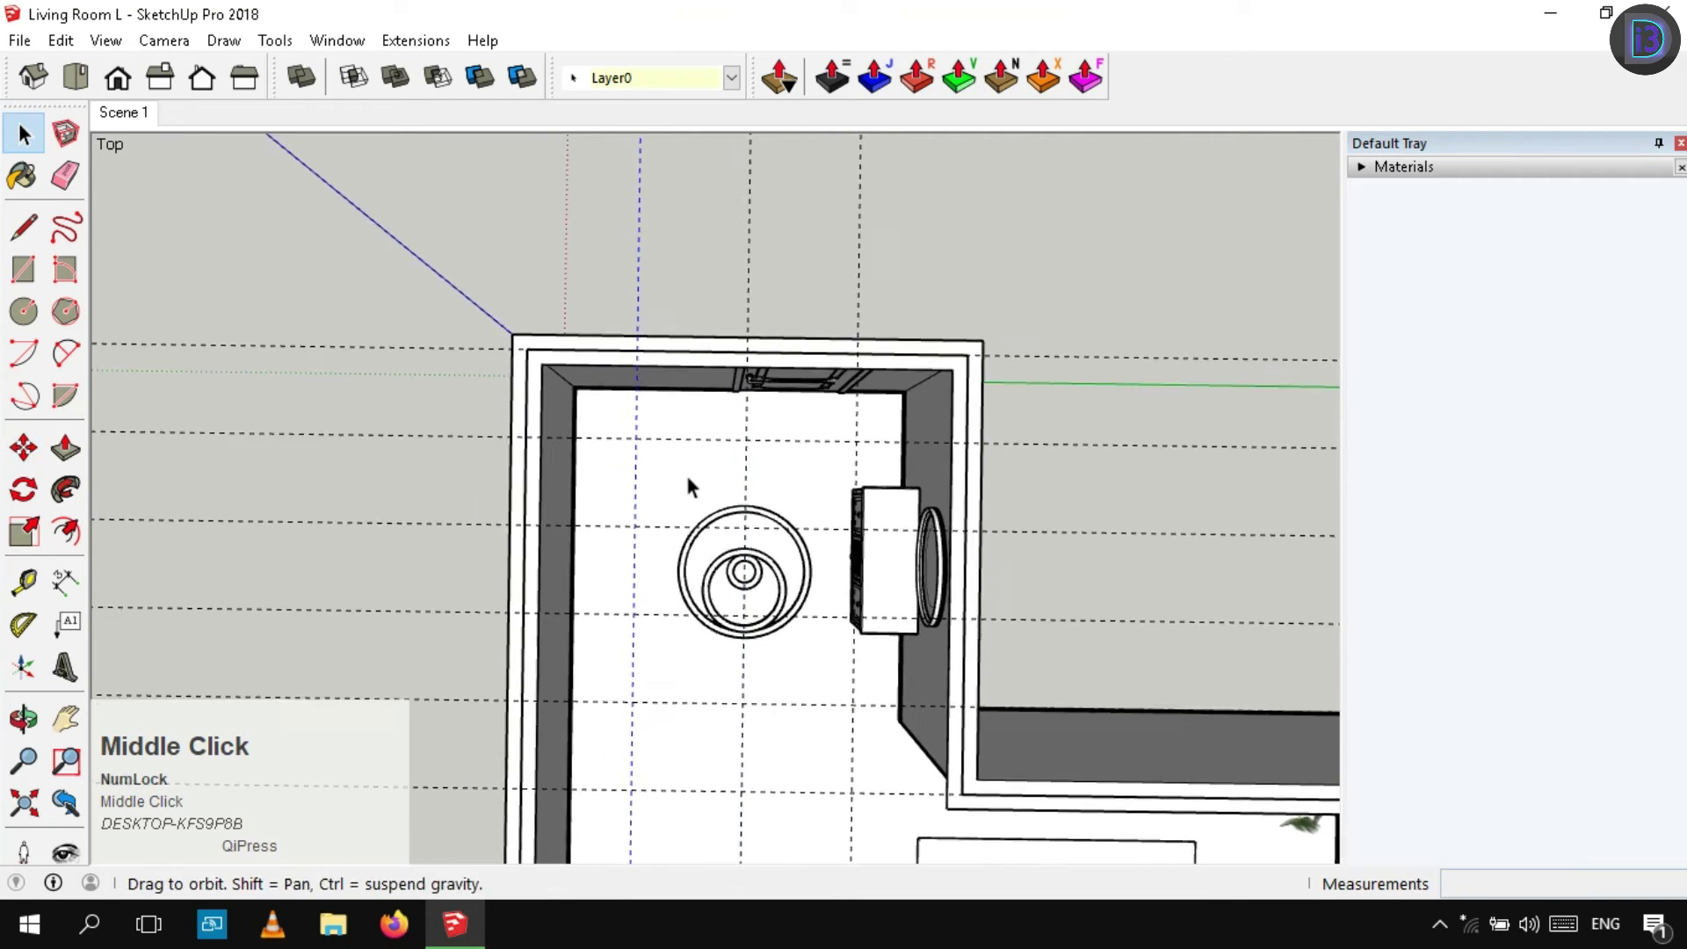
key("c")
scroll(641, 436, "up", 1)
left_click(638, 436)
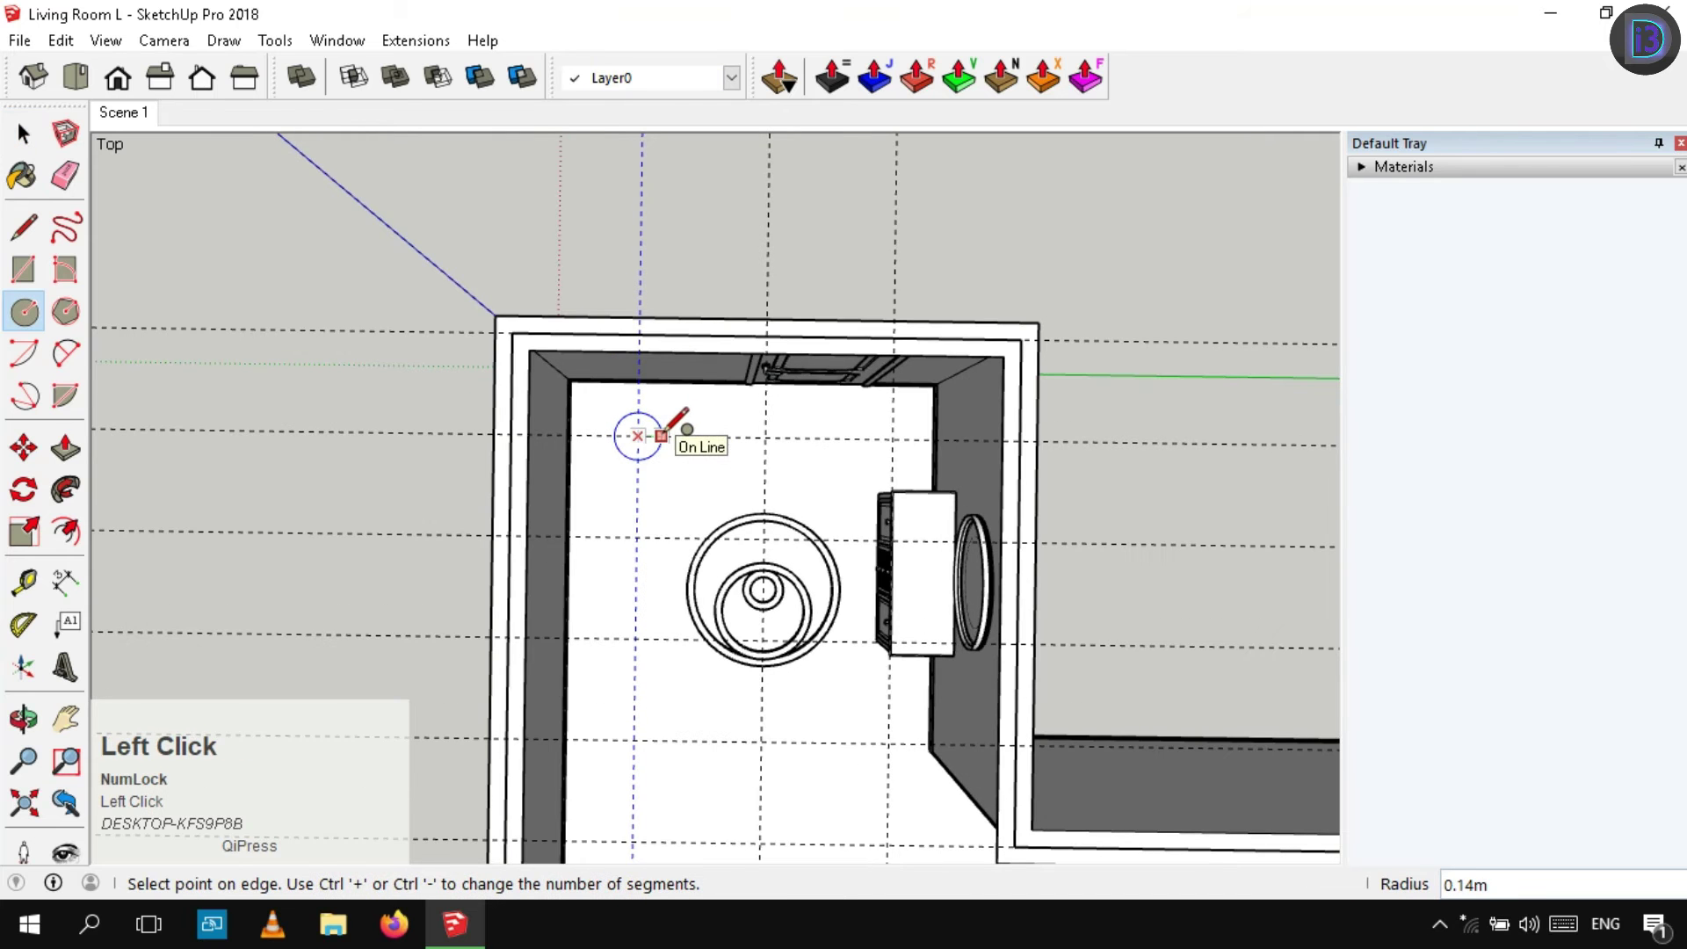
left_click(662, 434)
key("space")
scroll(646, 439, "up", 2)
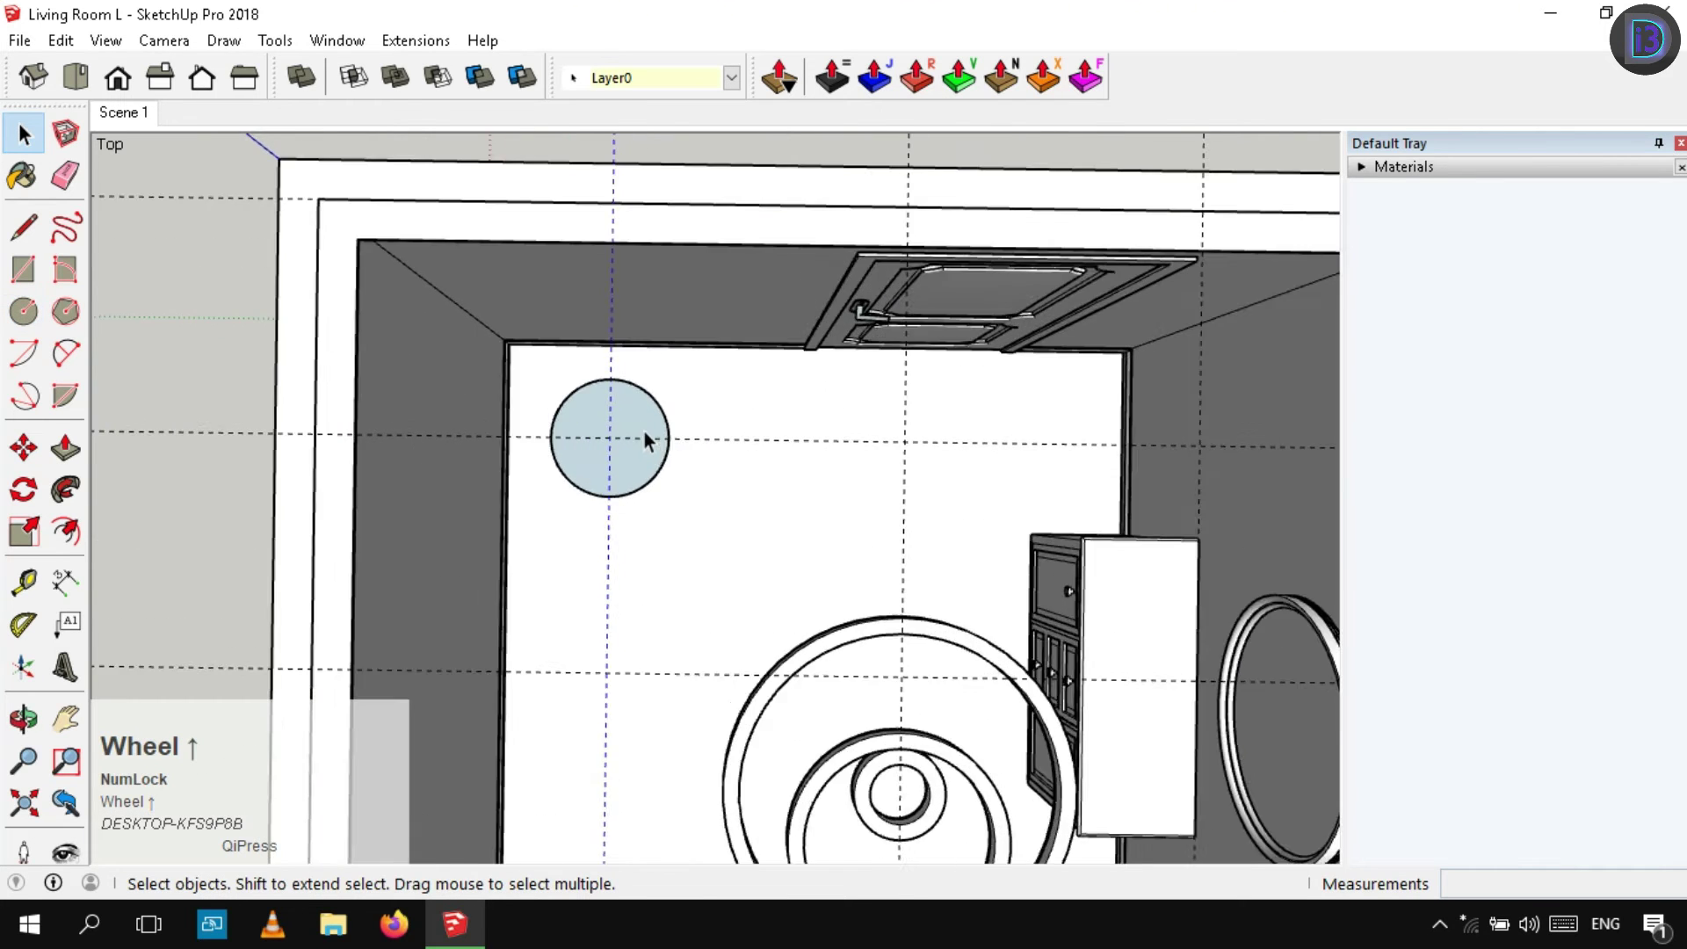
scroll(659, 422, "down", 3)
scroll(659, 414, "down", 2)
middle_click_drag(914, 353, 883, 281)
scroll(653, 380, "up", 8)
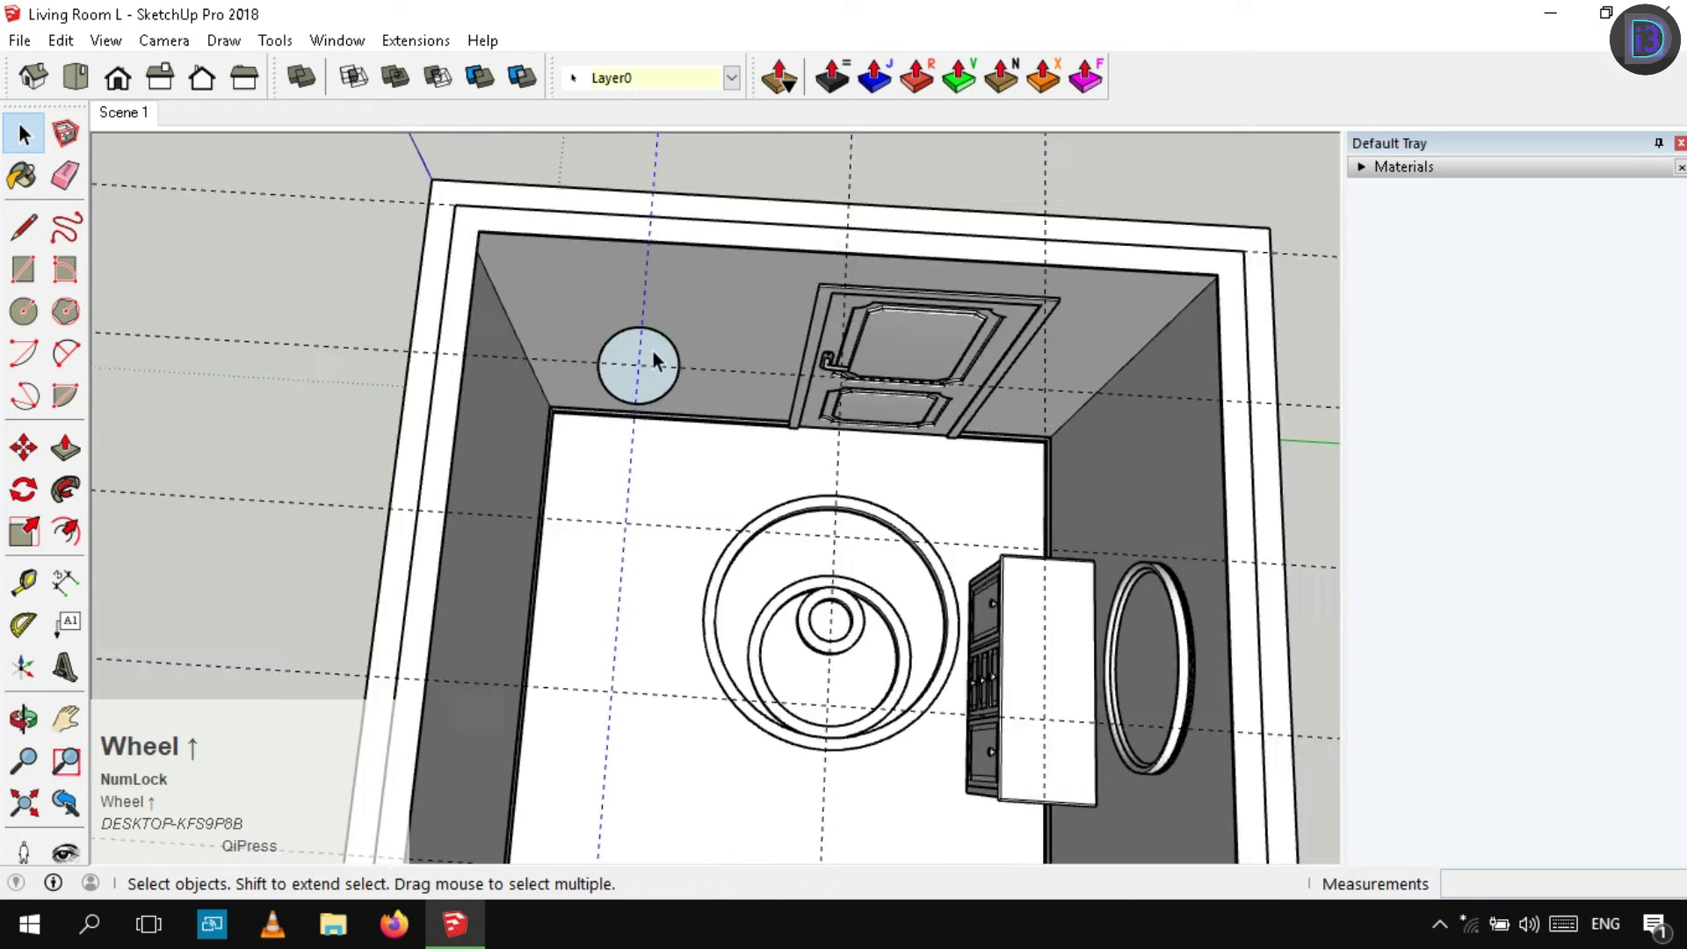
middle_click_drag(654, 358, 861, 267)
right_click(691, 571)
left_click(749, 474)
Extrude the grouped circle into a thin disc for the downlight and close the group
double_click(693, 565)
key("p")
left_click(734, 386)
left_click(734, 391)
key("space")
left_click(1085, 338)
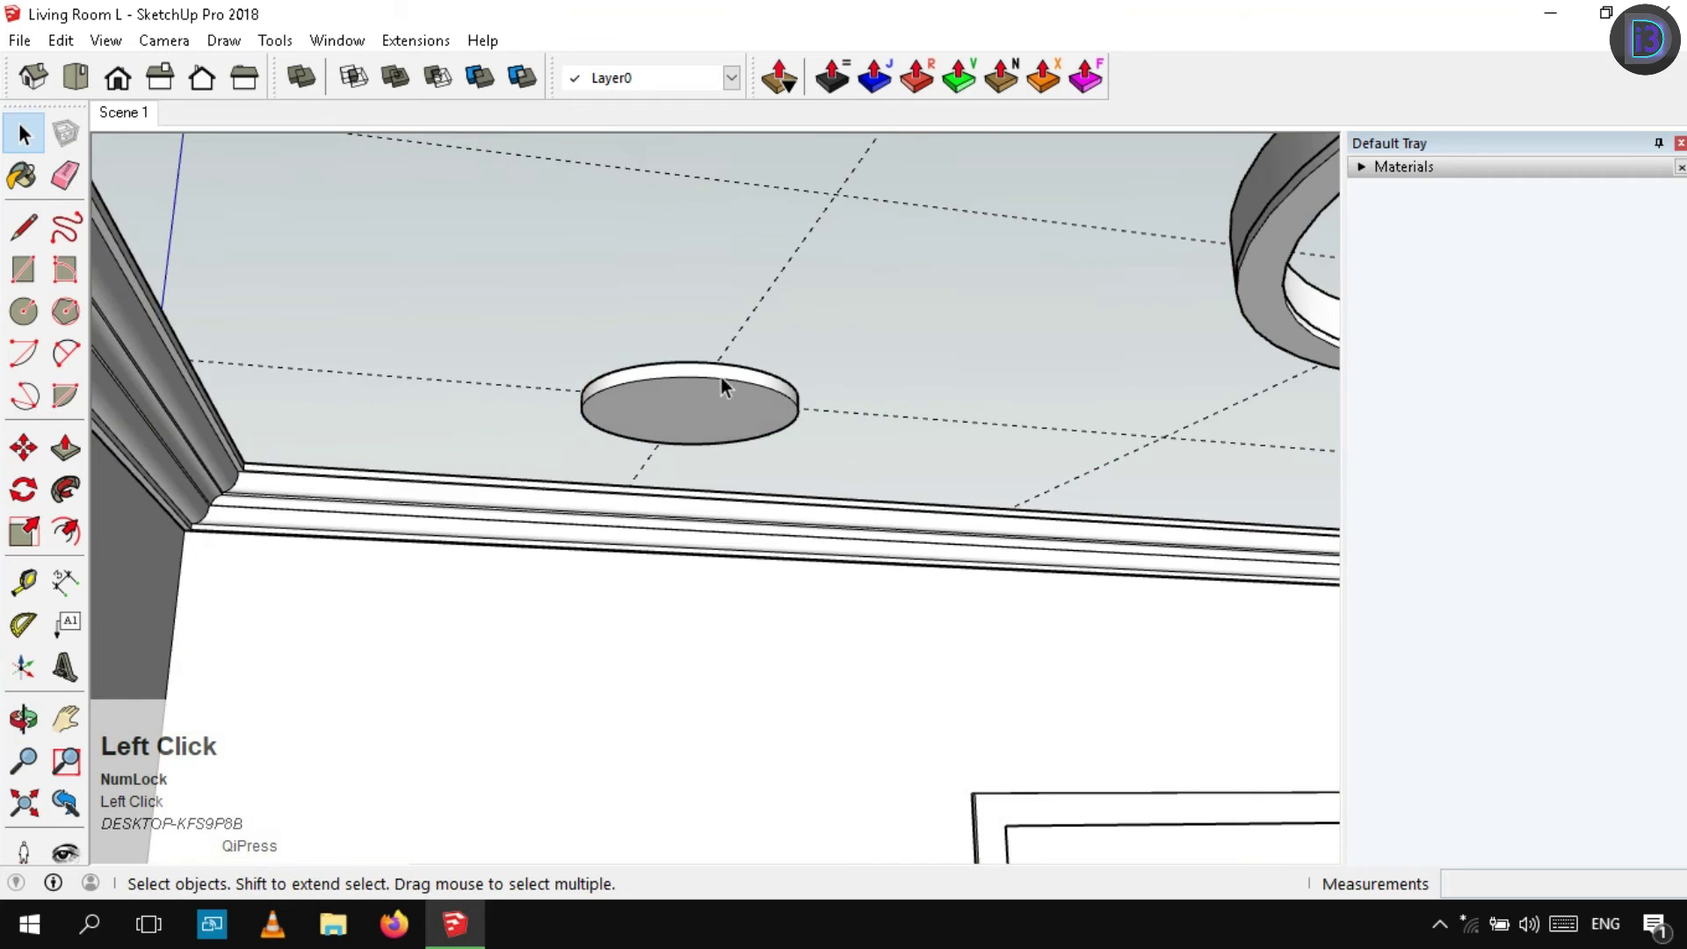
Offset the edge of the disc's underside inward by about 0.04 m
double_click(721, 386)
scroll(730, 390, "up", 2)
key("f")
left_click(731, 392)
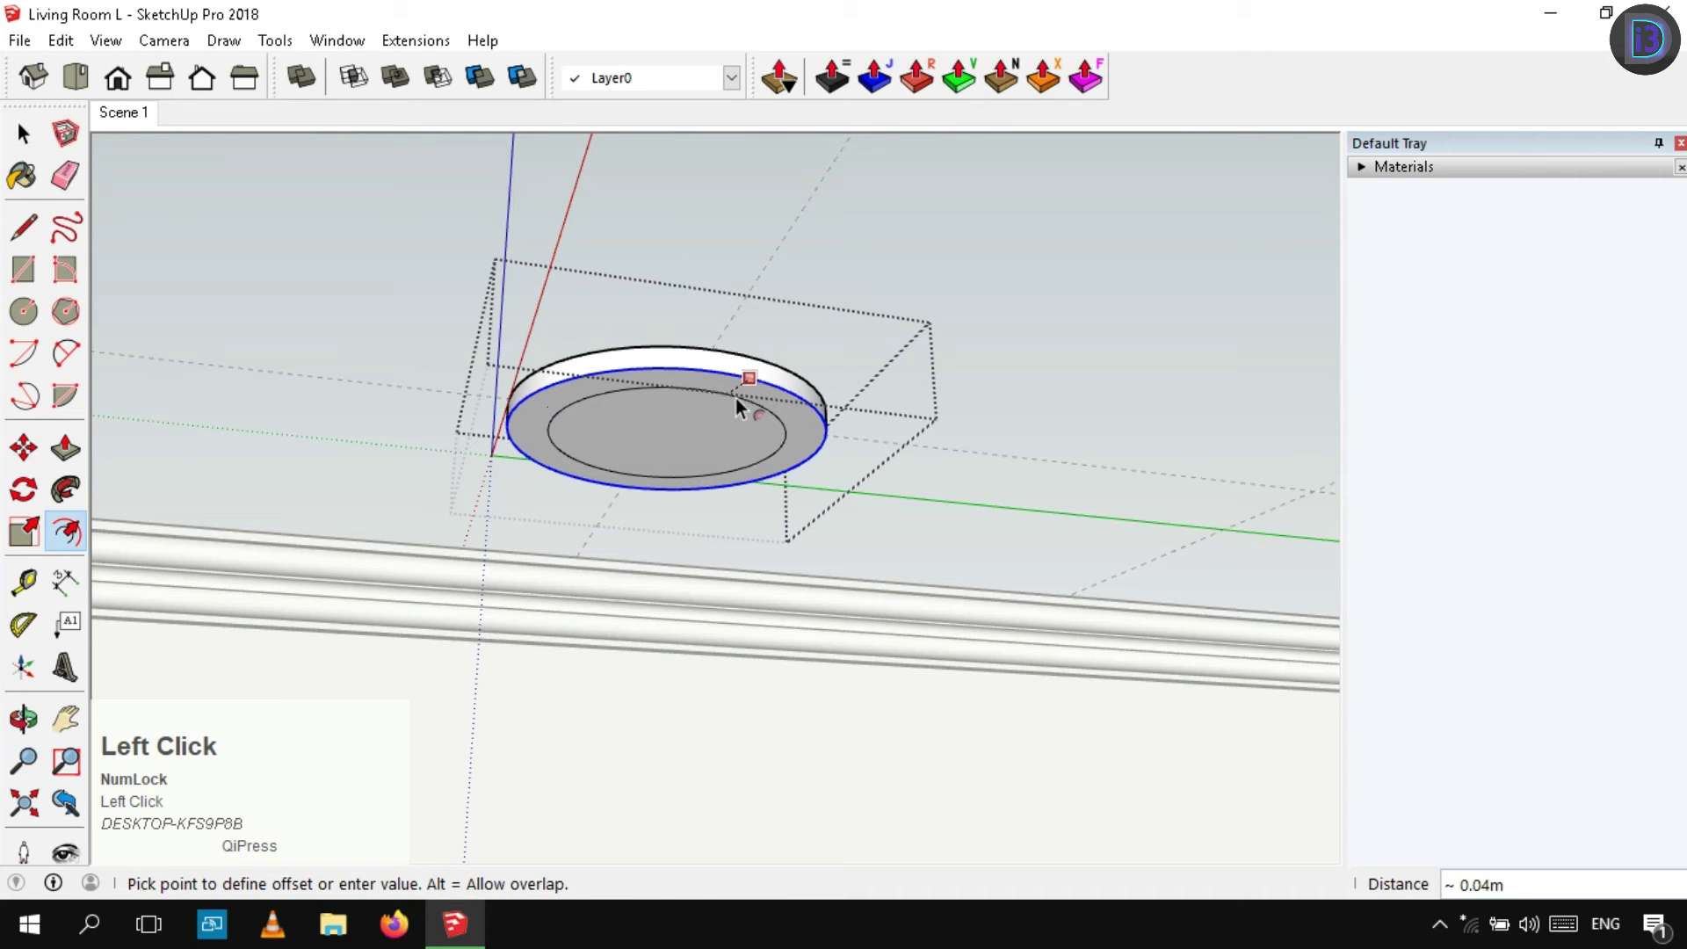
left_click(735, 398)
key("space")
Recess the inner circular face partway into the disc's thickness and close the group
key("p")
left_click(734, 436)
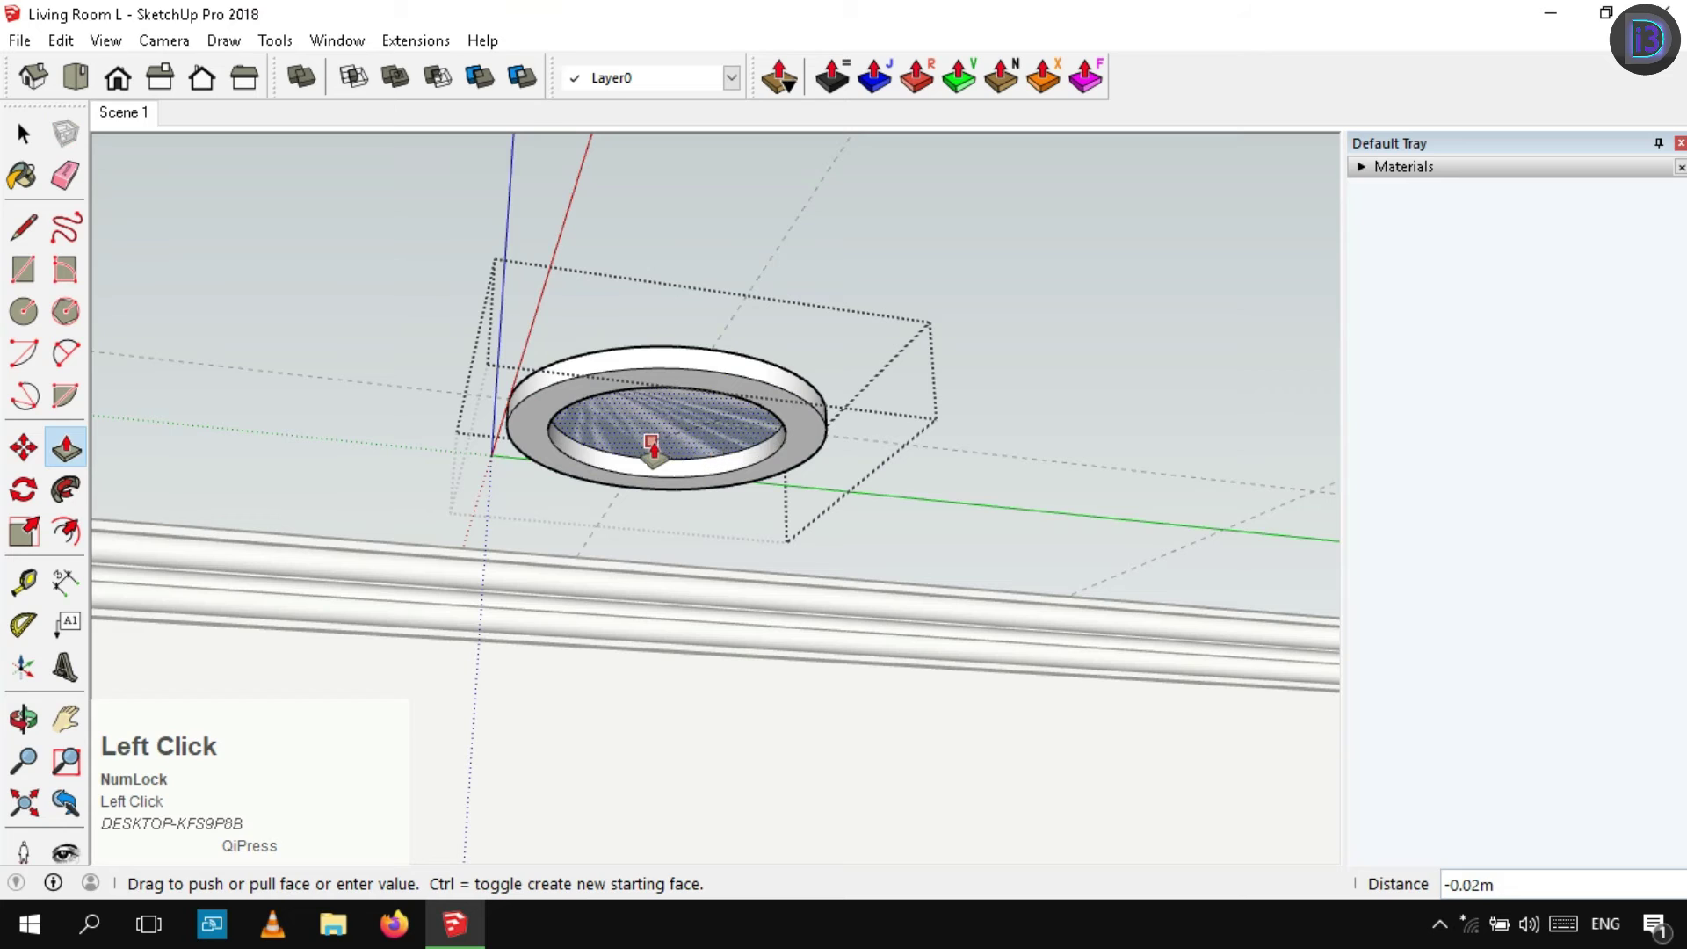
type("1")
key("Return")
key("space")
right_click(972, 318)
left_click(1024, 323)
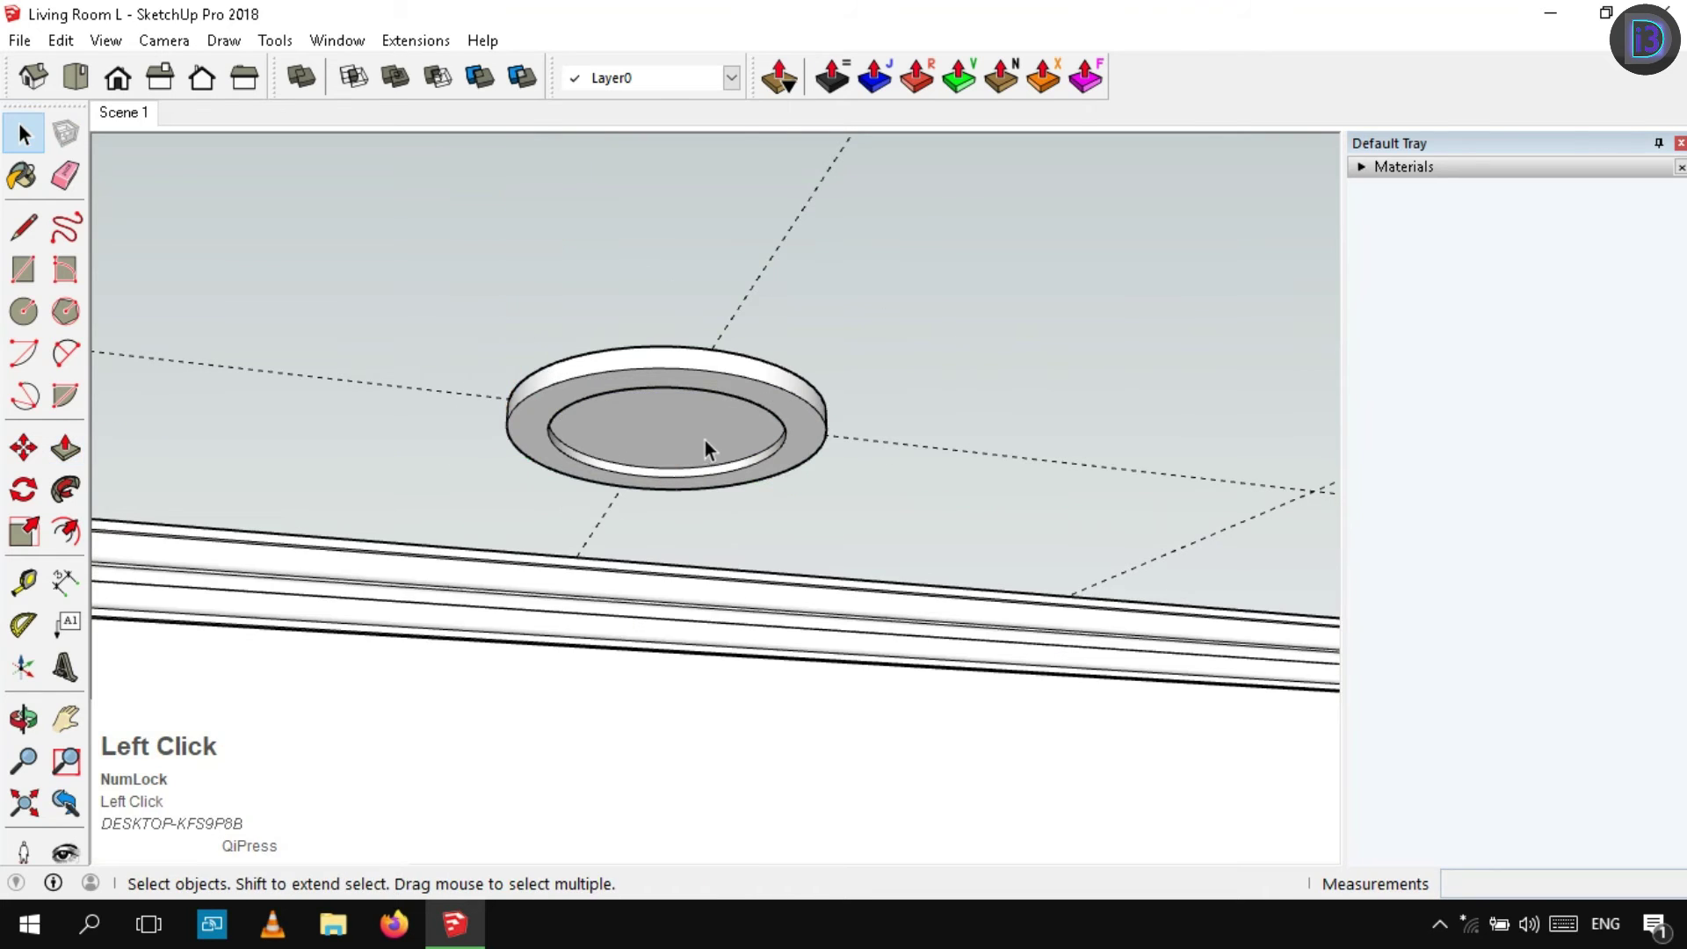
Check the downlight's placement from above against the guides and the ring light
scroll(649, 459, "down", 3)
scroll(649, 466, "down", 5)
middle_click_drag(926, 290, 624, 324)
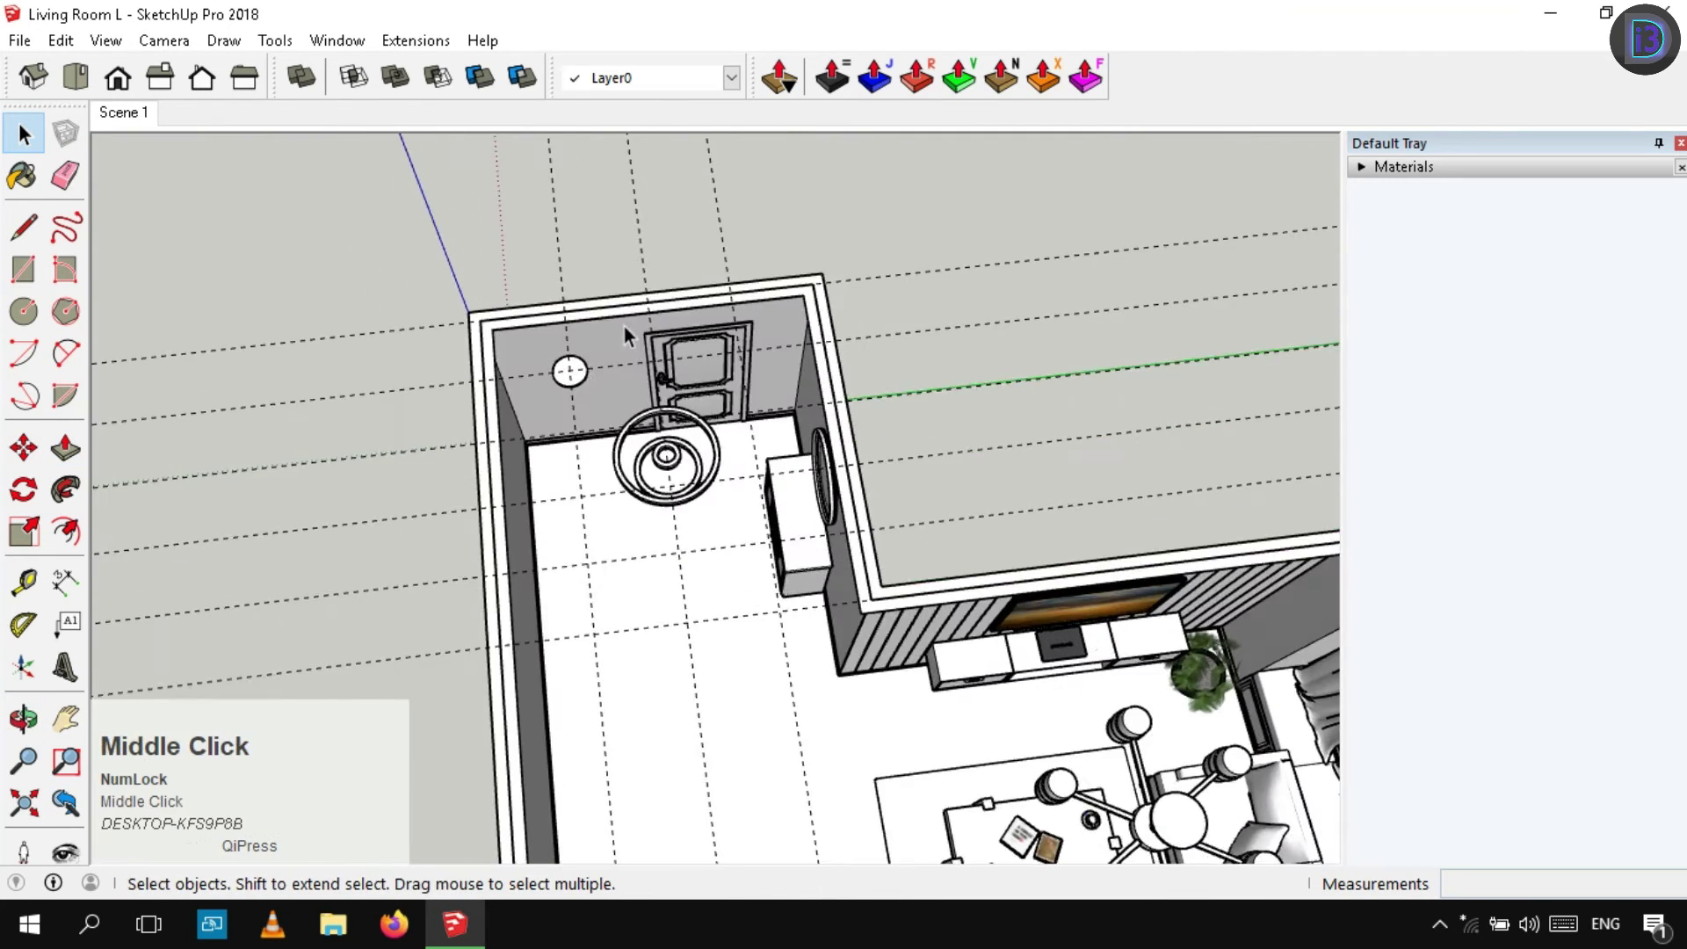
scroll(593, 393, "up", 4)
scroll(590, 389, "up", 2)
scroll(573, 381, "down", 3)
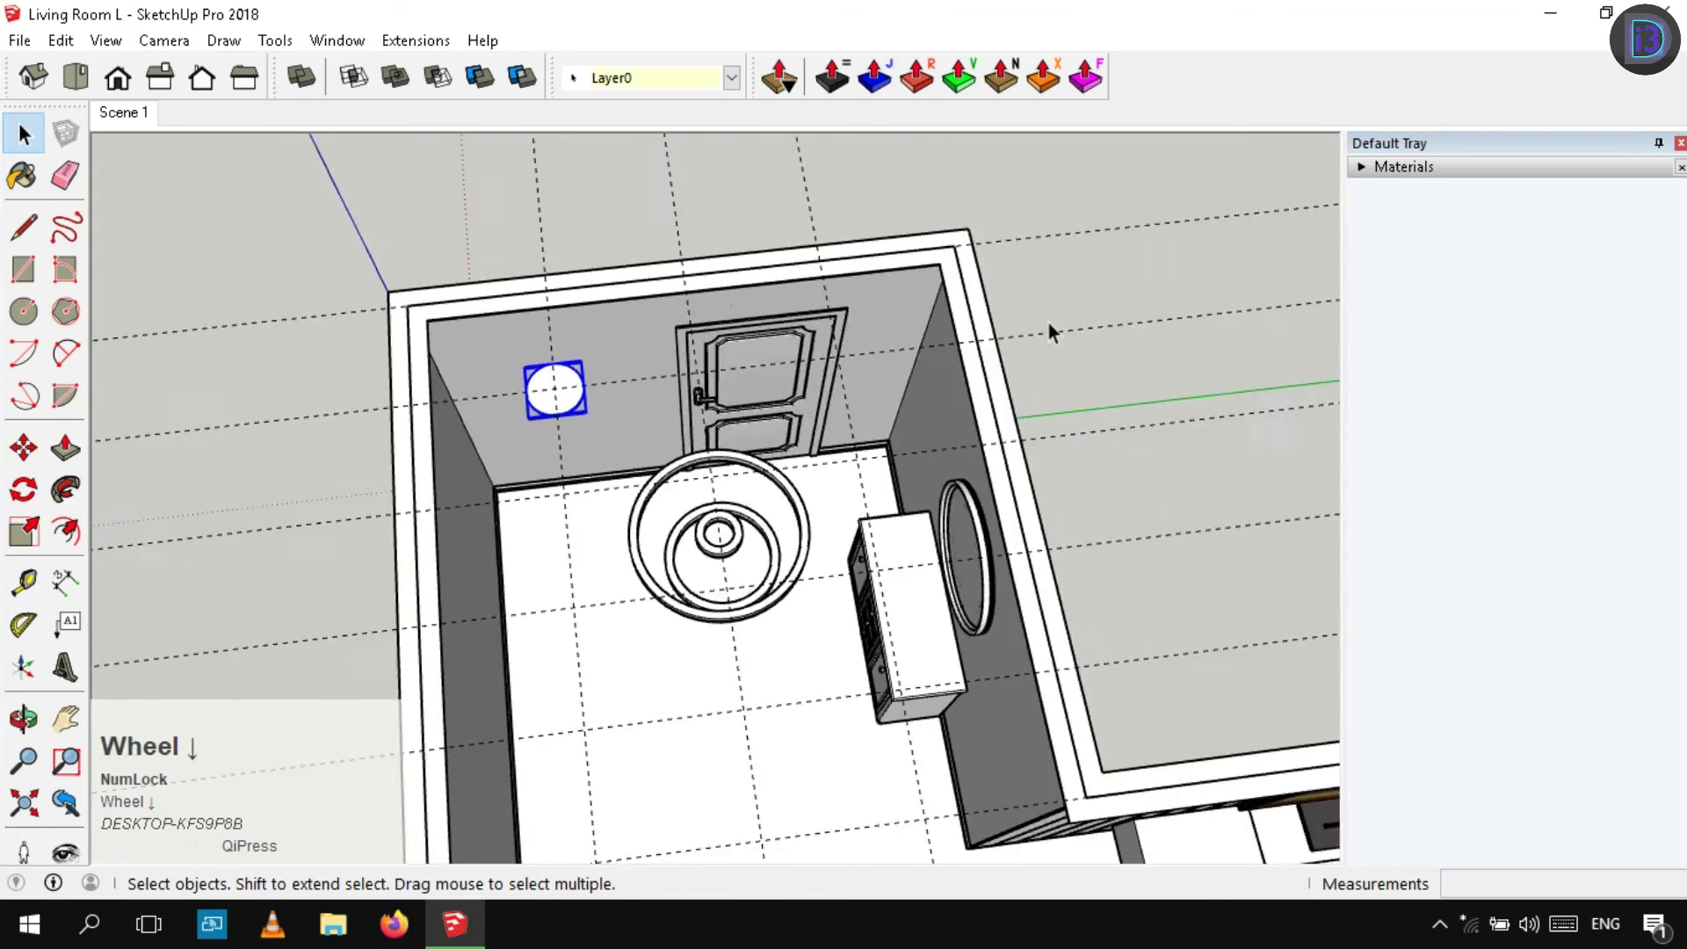
left_click(1051, 331)
Copy the downlight's recessed inner face, paste it in place outside the ring's group, and group it
scroll(521, 394, "up", 6)
middle_click_drag(647, 571, 659, 633)
scroll(655, 377, "up", 3)
middle_click_drag(656, 356, 641, 563)
left_click(641, 562)
left_click(1006, 409)
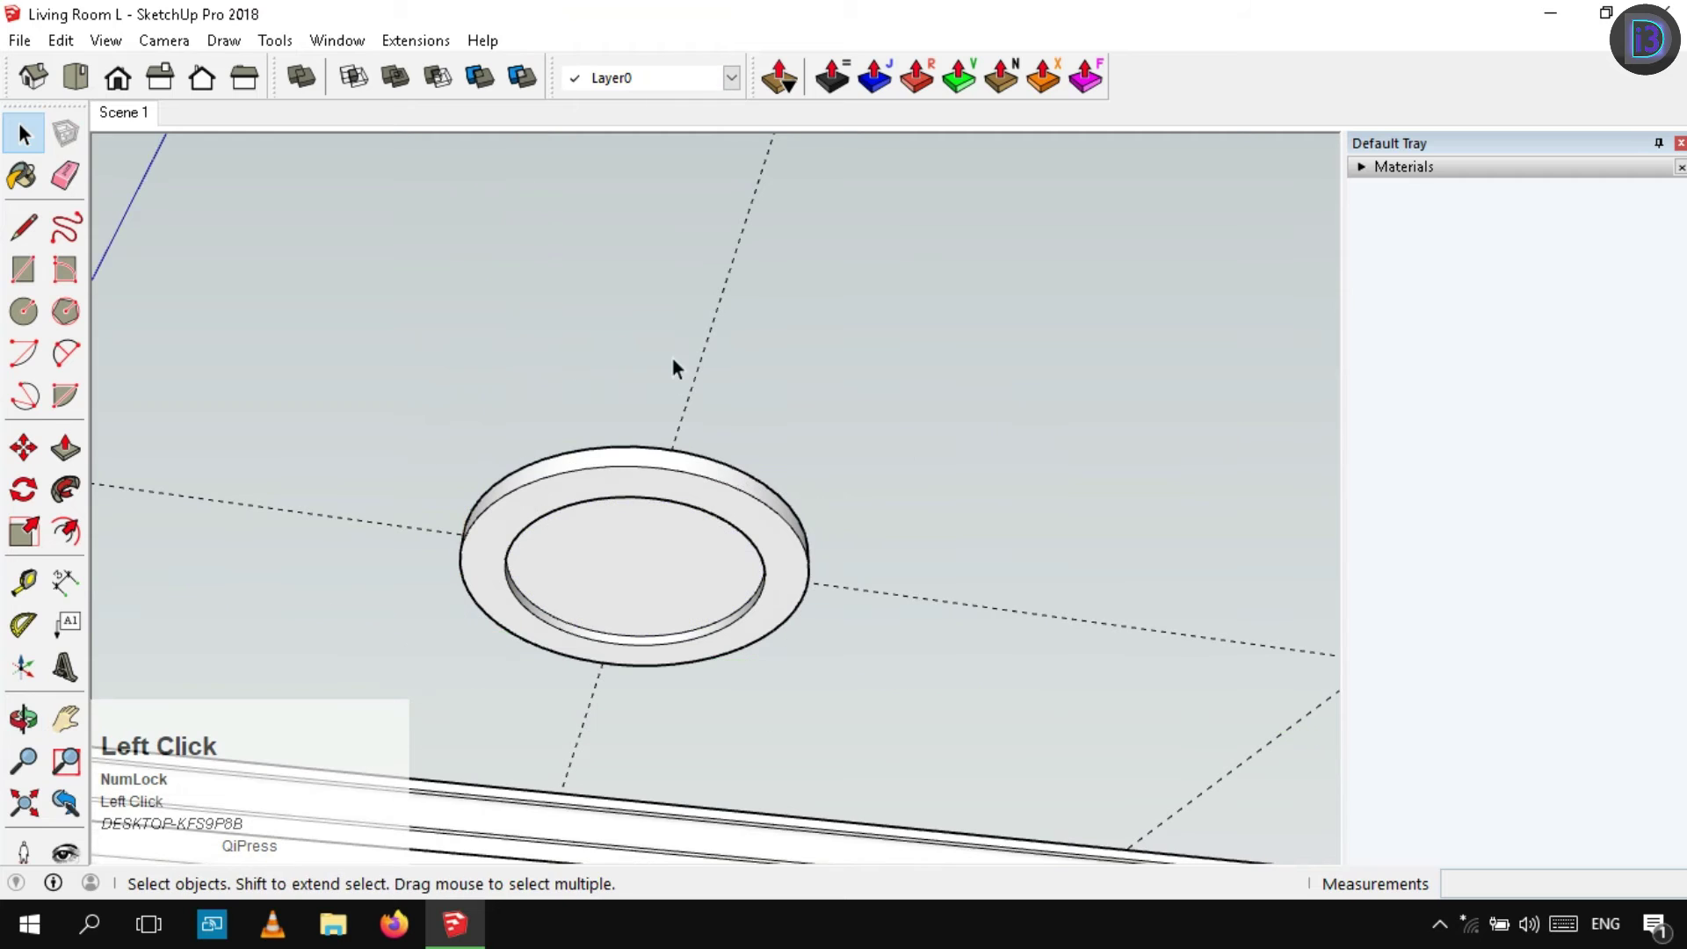
left_click(61, 48)
left_click(131, 207)
right_click(650, 560)
left_click(791, 474)
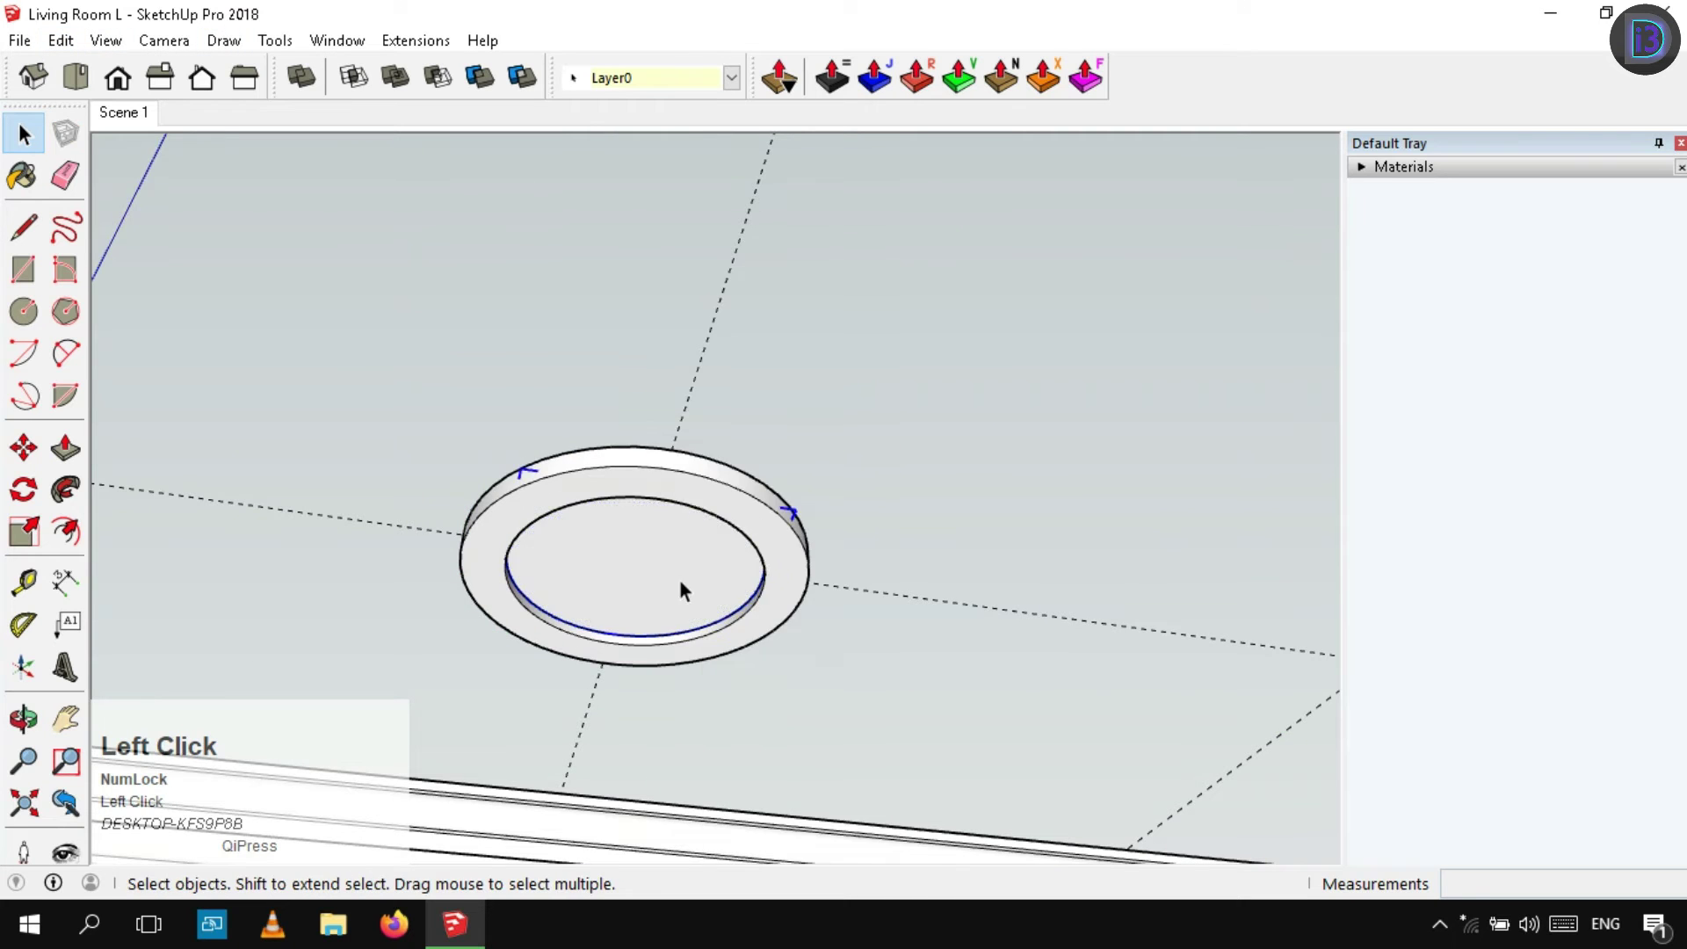
Extrude the pasted inner face slightly into a thin light disc and close its group
double_click(698, 575)
key("p")
left_click(699, 576)
key("Return")
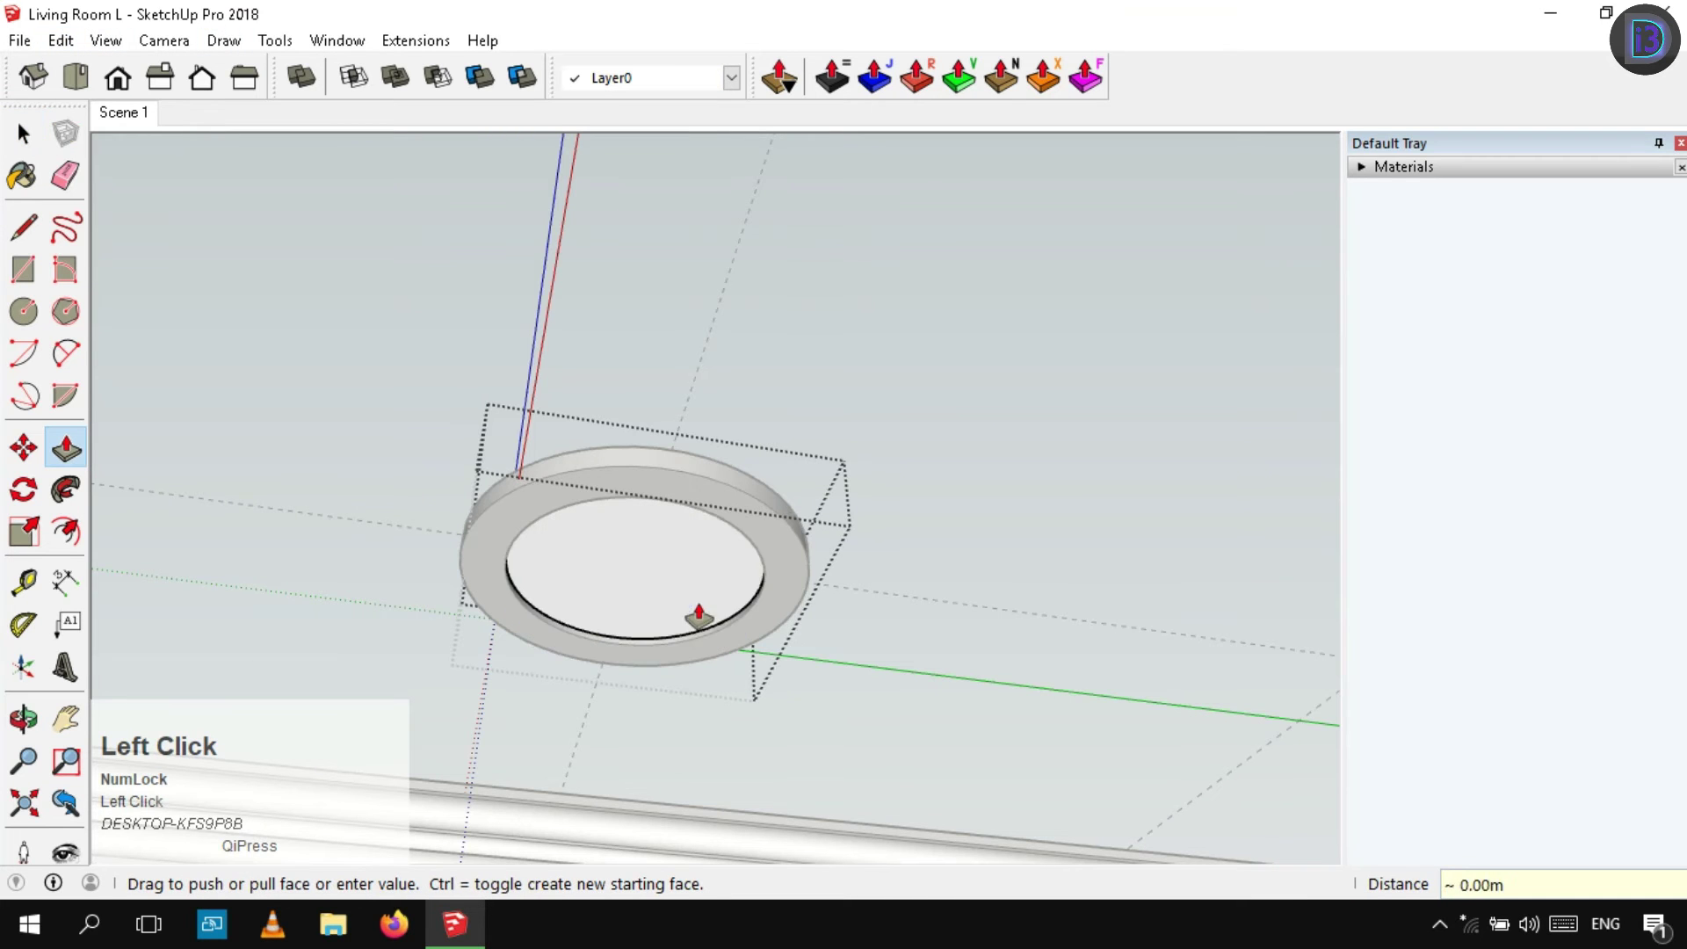
key("space")
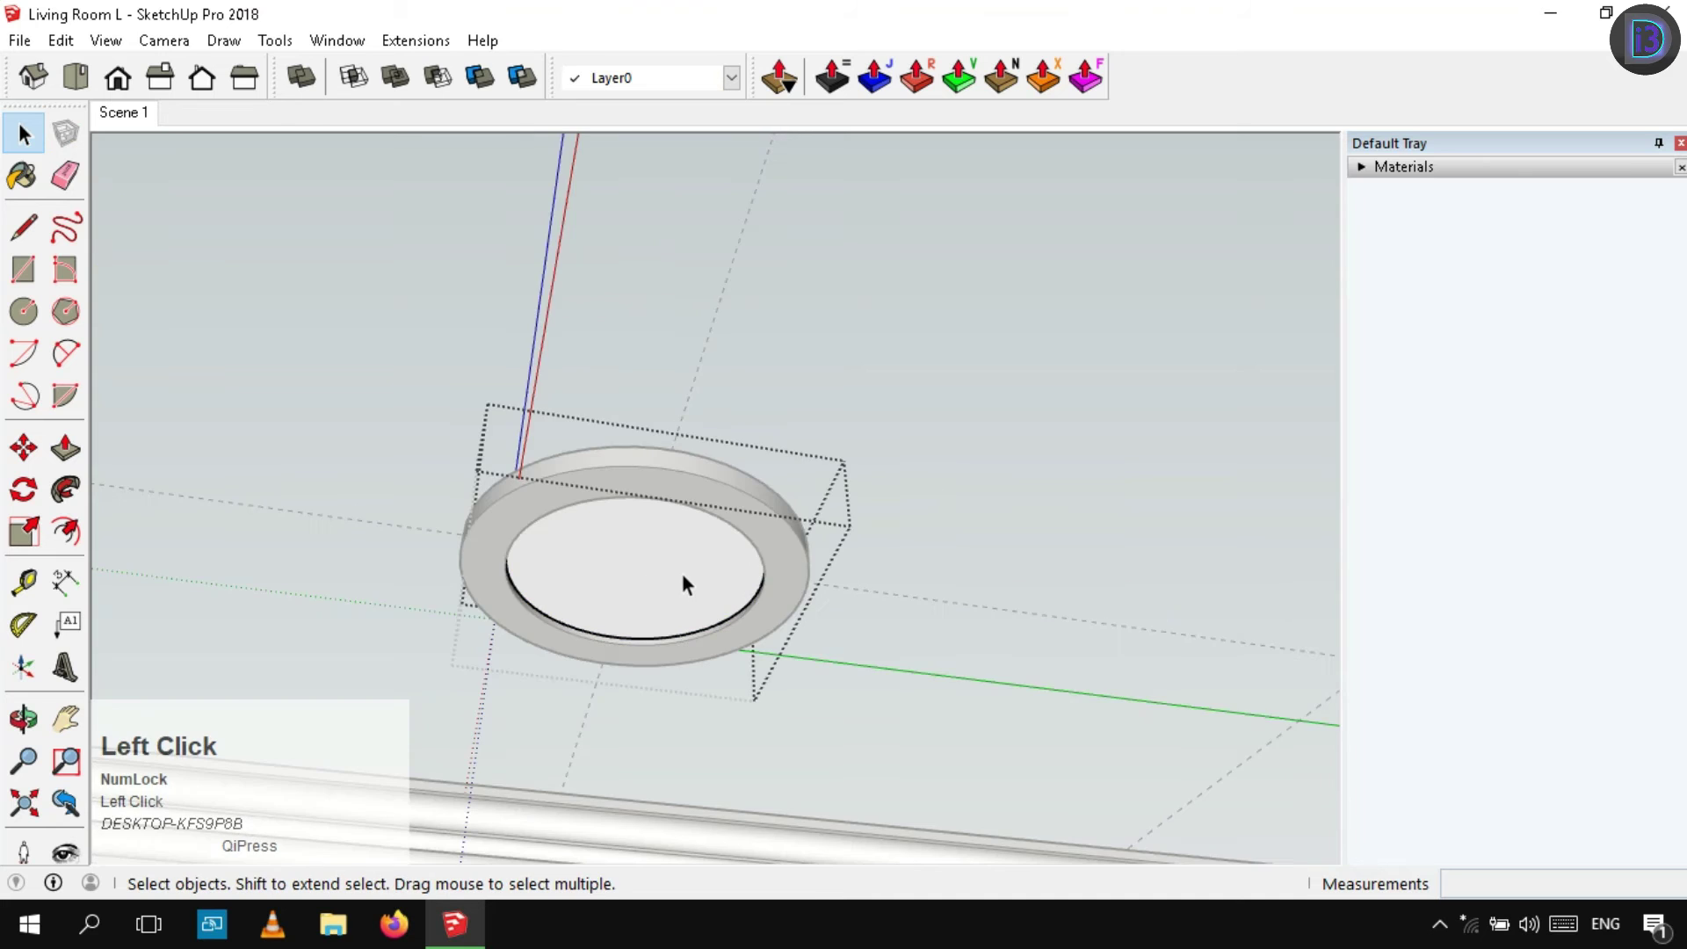
right_click(977, 458)
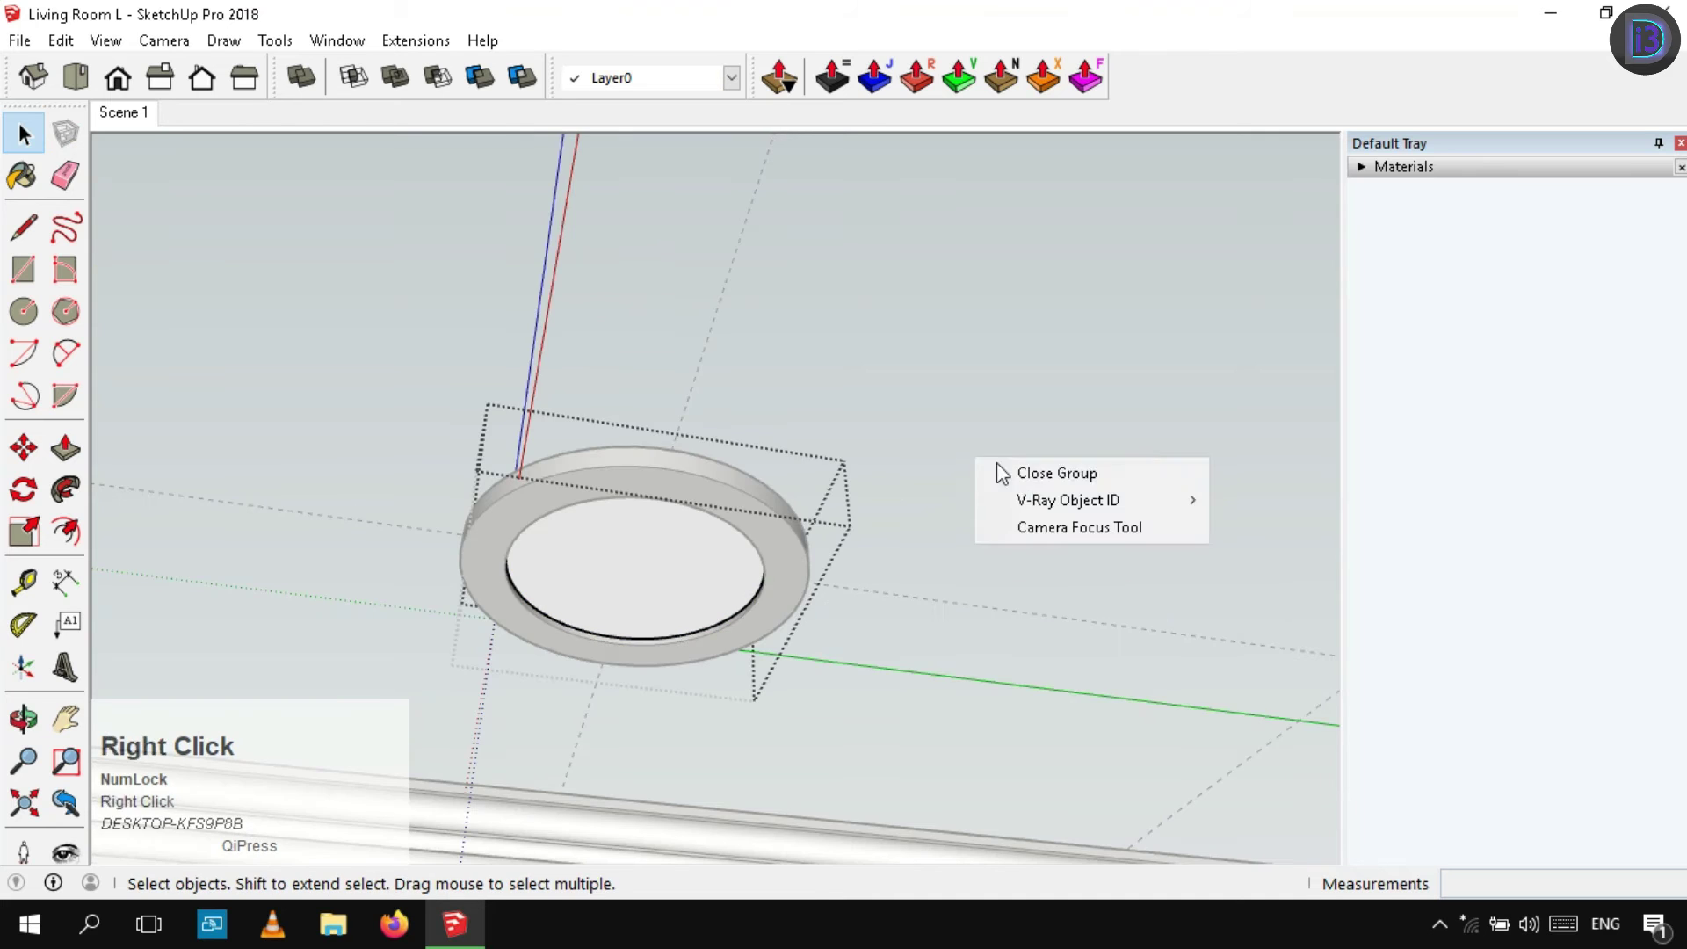
left_click(1002, 473)
Explode the inner light disc's group and turn its geometry into a component named Ceiling Light Down
right_click(694, 580)
left_click(773, 168)
left_click(657, 593)
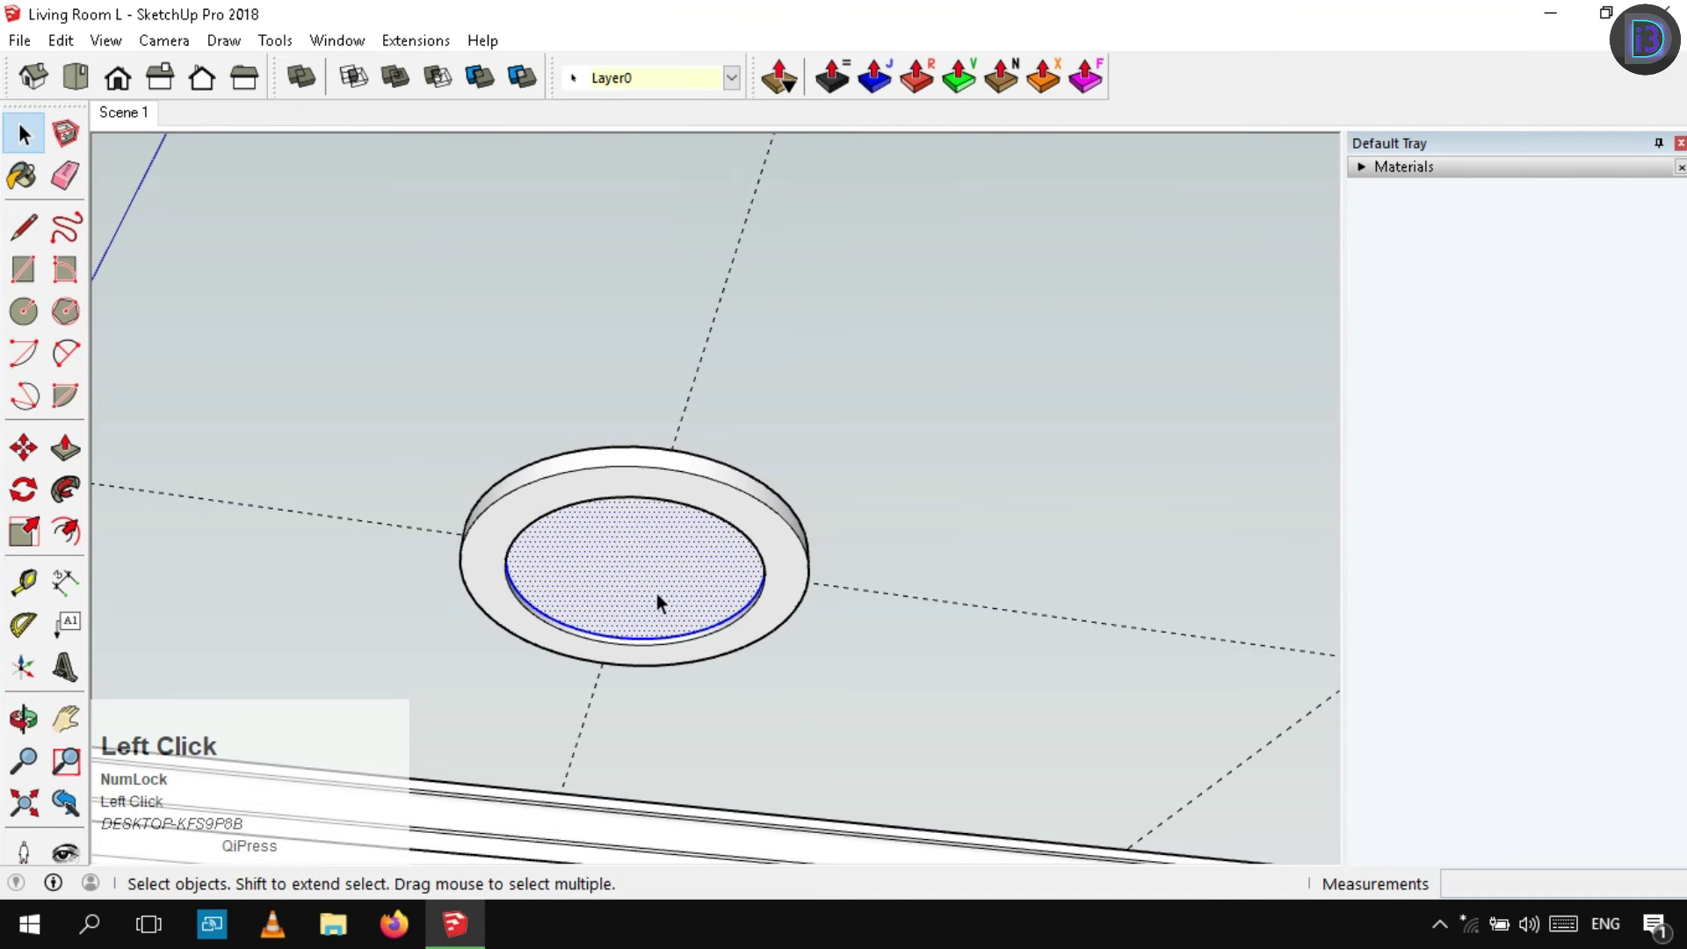
right_click(645, 571)
left_click(720, 314)
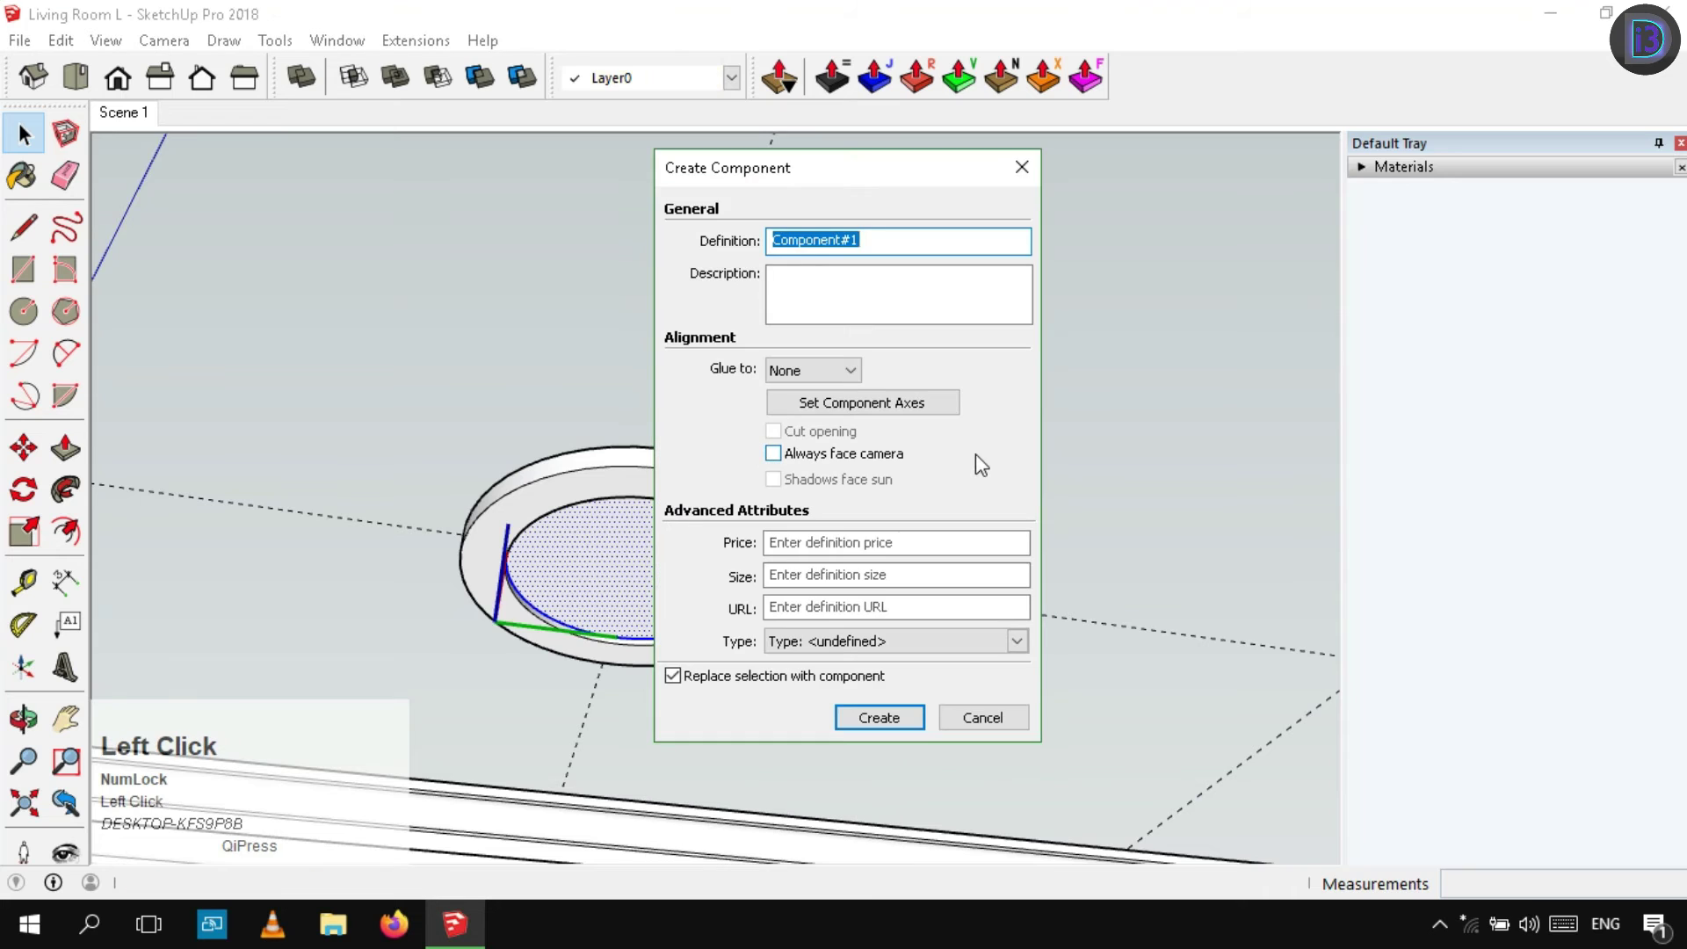
type("Ceiling Light Down")
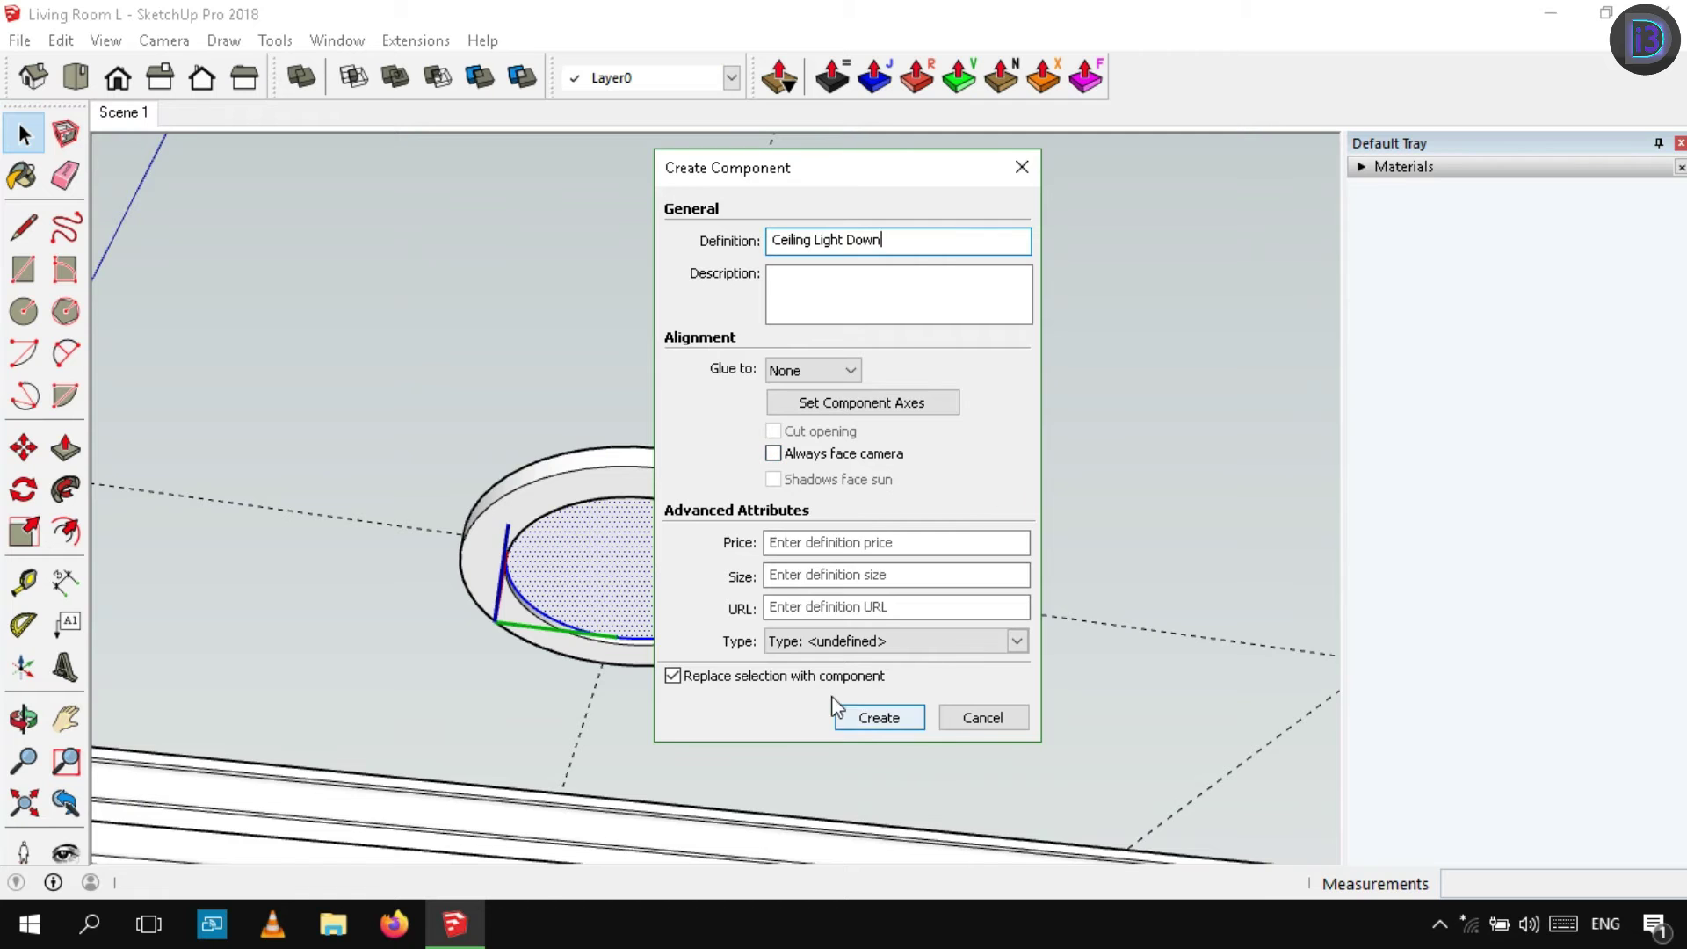
left_click(879, 715)
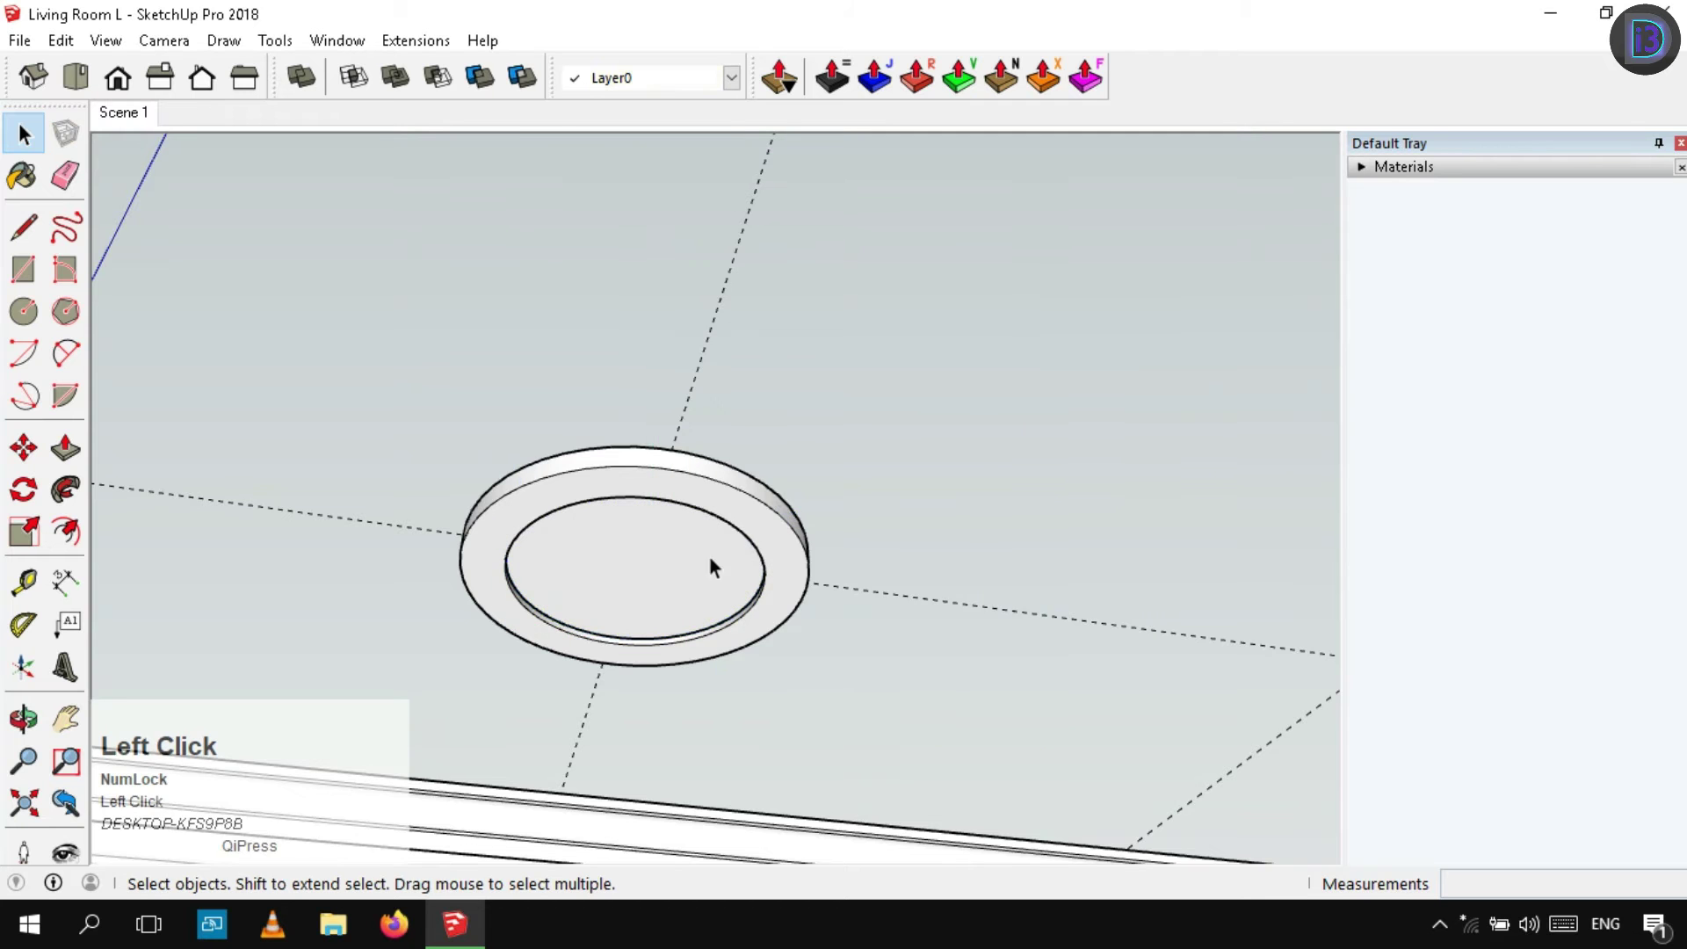
double_click(697, 576)
middle_click_drag(698, 576, 733, 652)
left_click(799, 451)
middle_click_drag(799, 451, 698, 695)
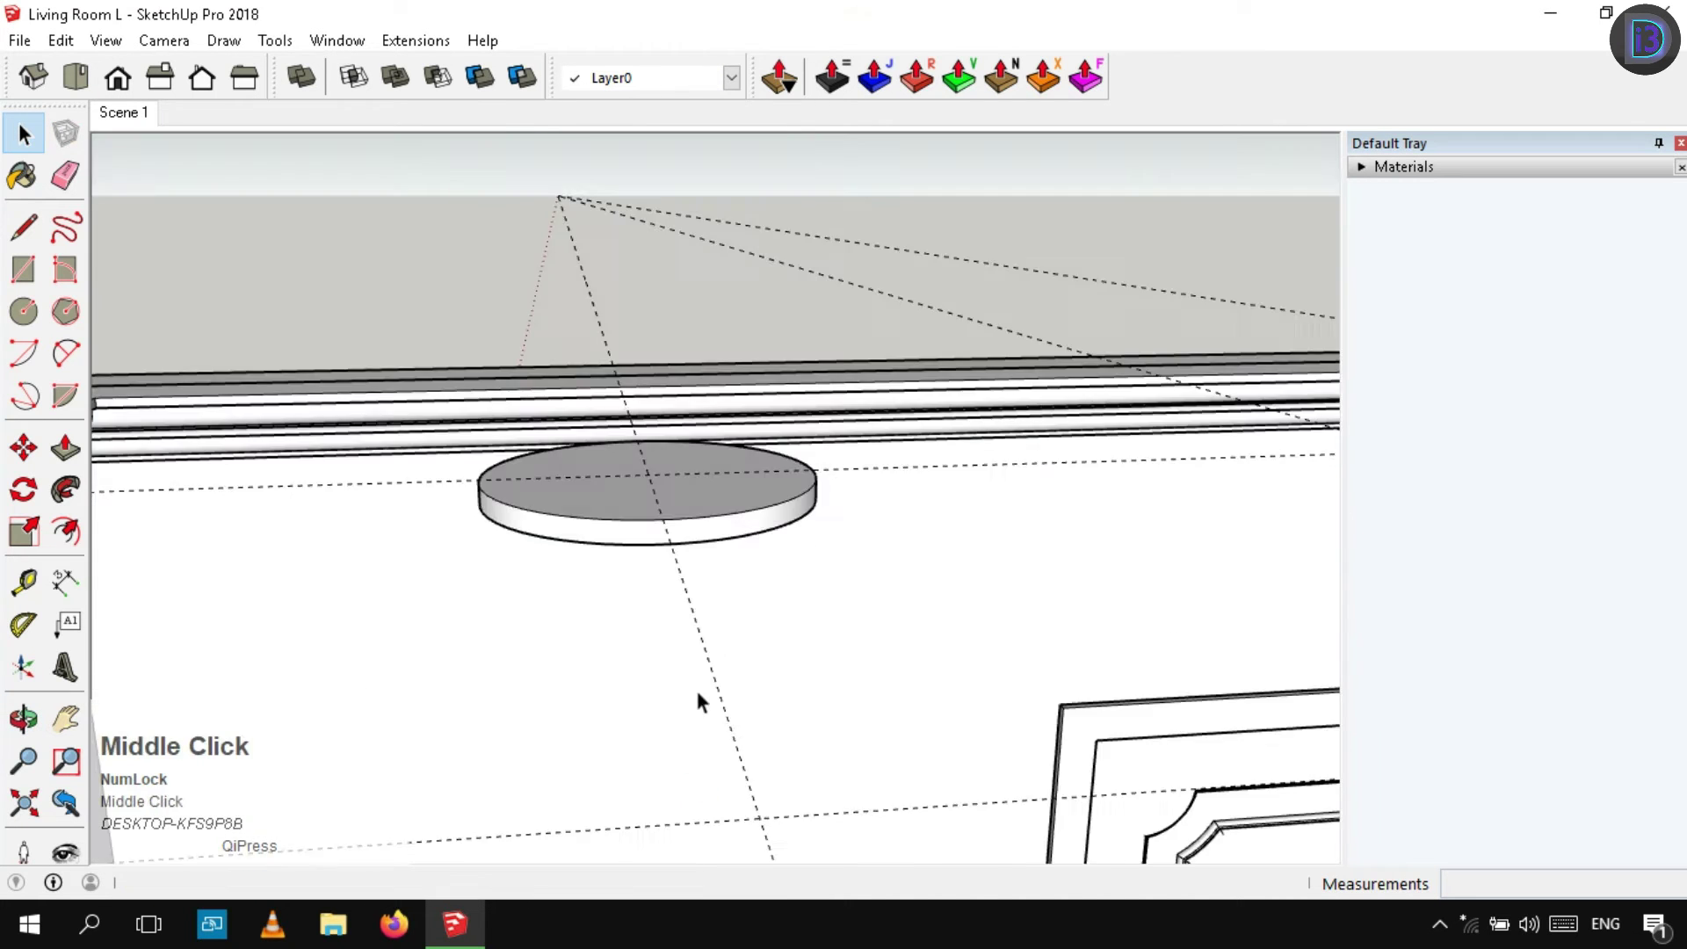
scroll(659, 433, "down", 5)
Copy the downlight's ring and inner light along the crosswise guide to its crossing with the guide nearest the sideboard wall
left_click(519, 535)
scroll(727, 433, "up", 5)
middle_click_drag(727, 433, 736, 588)
left_click(709, 750)
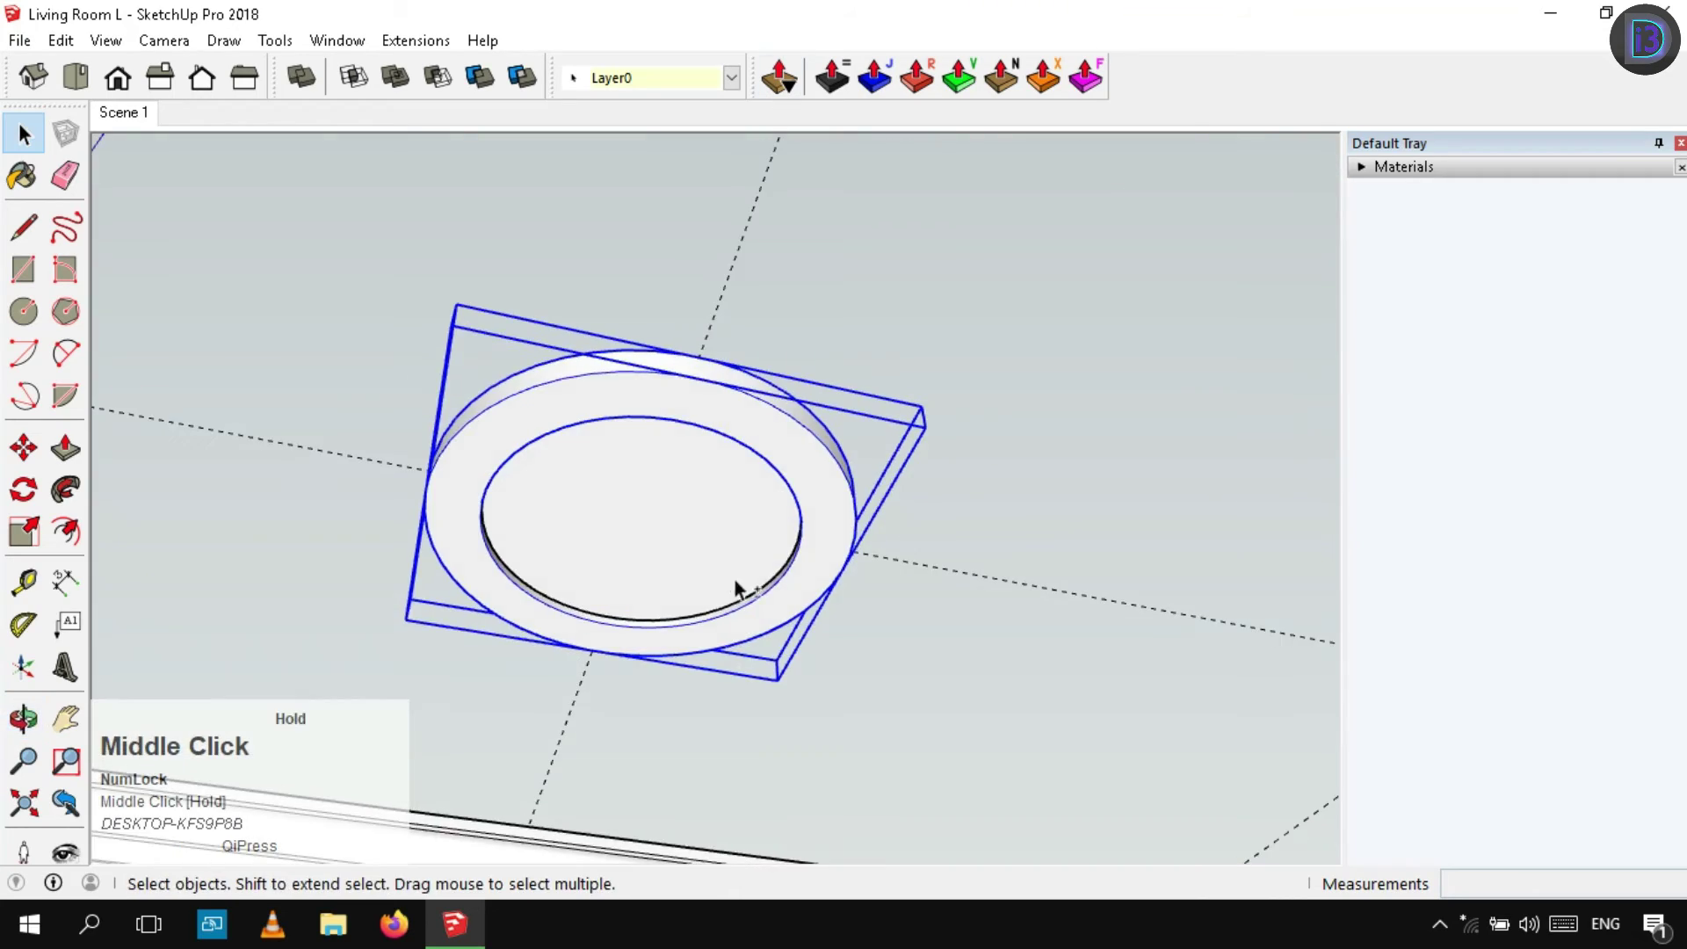
middle_click_drag(694, 255, 673, 580)
scroll(678, 486, "down", 8)
middle_click_drag(677, 486, 658, 545)
scroll(580, 382, "up", 1)
key("m")
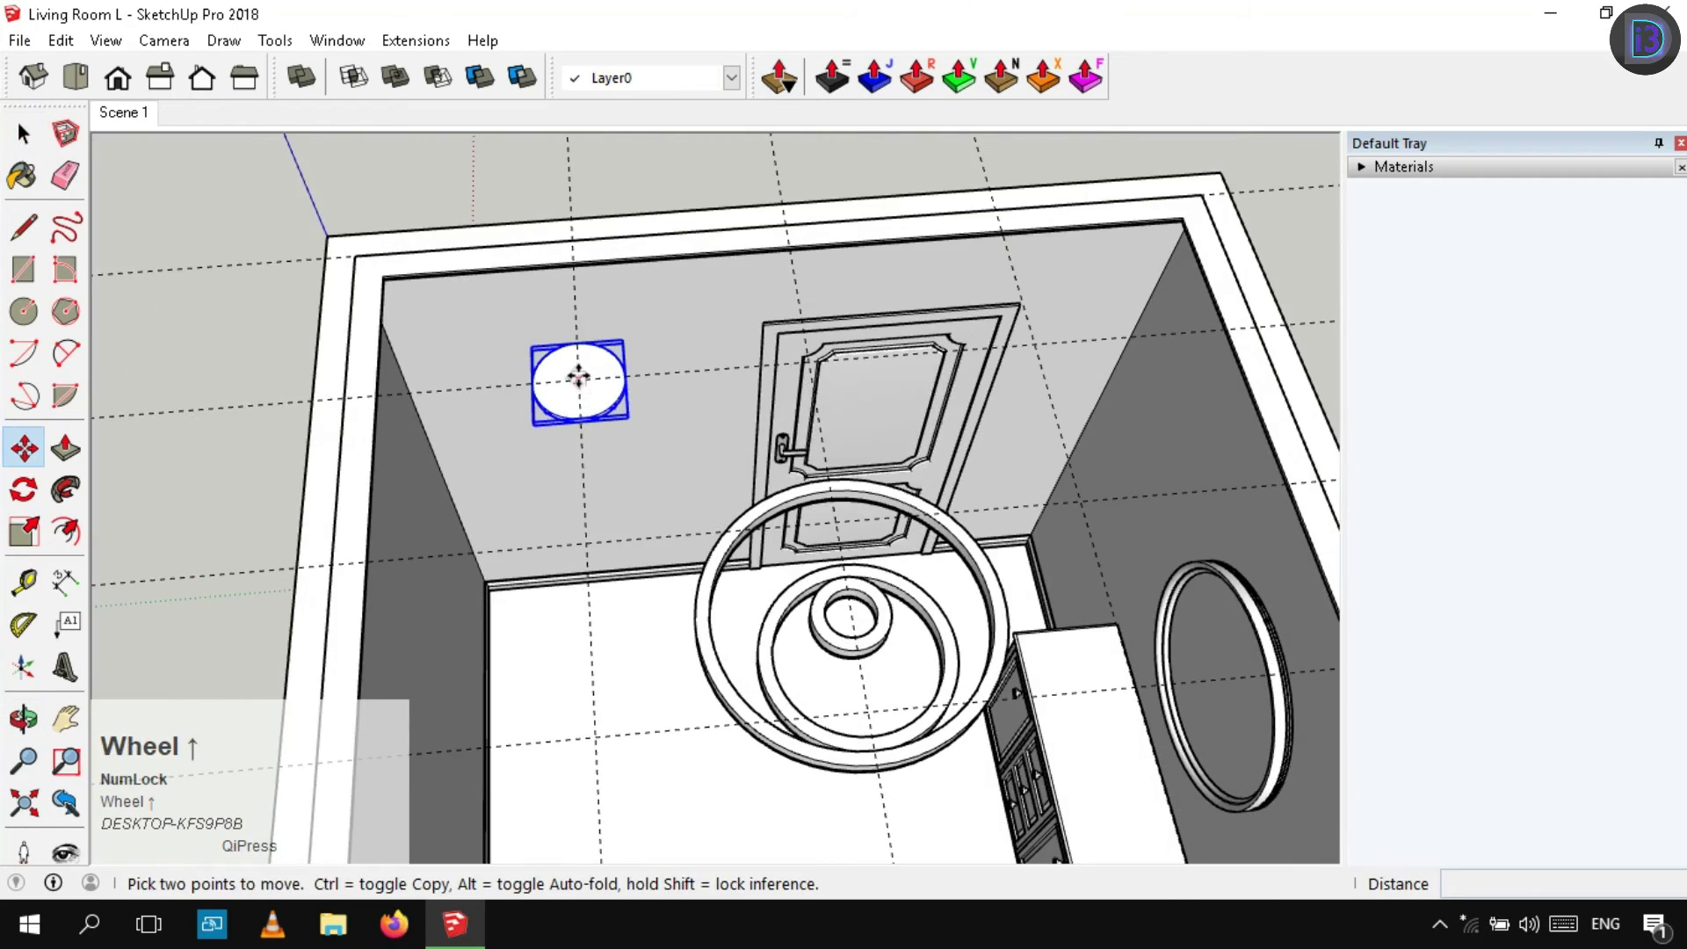
left_click(578, 378)
left_click(1037, 345)
key("space")
scroll(1011, 263, "down", 2)
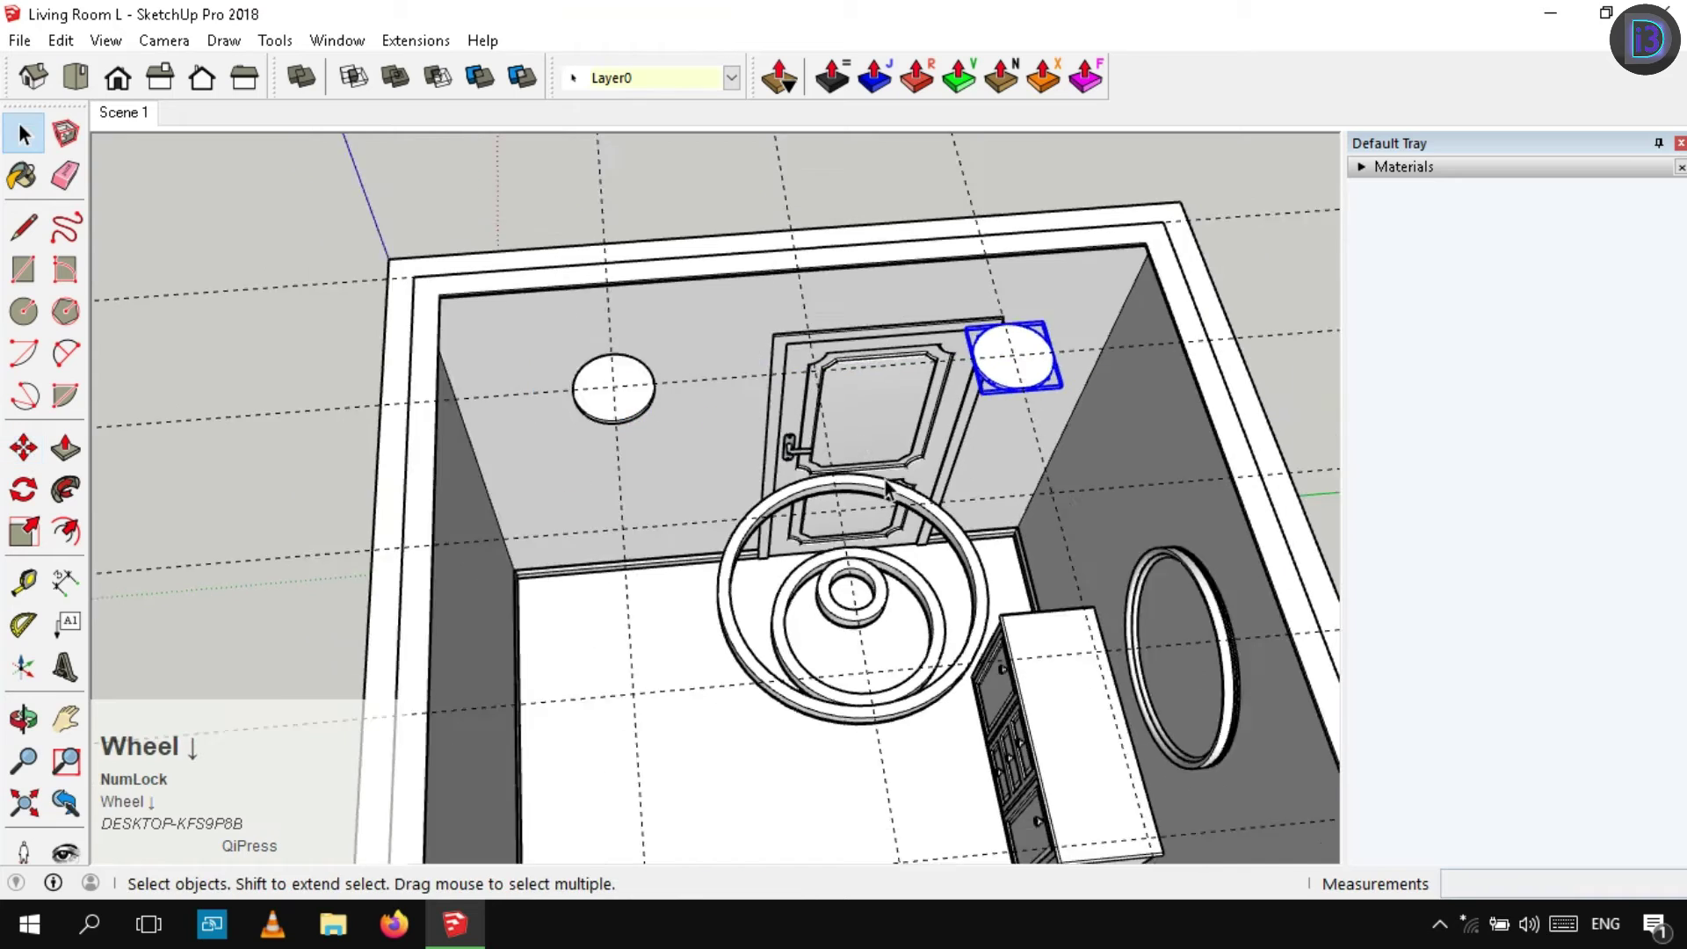
Copy the two downlights lengthwise to the crosswise guide at the far corner of the sideboard wall
middle_click_drag(1010, 264, 686, 150)
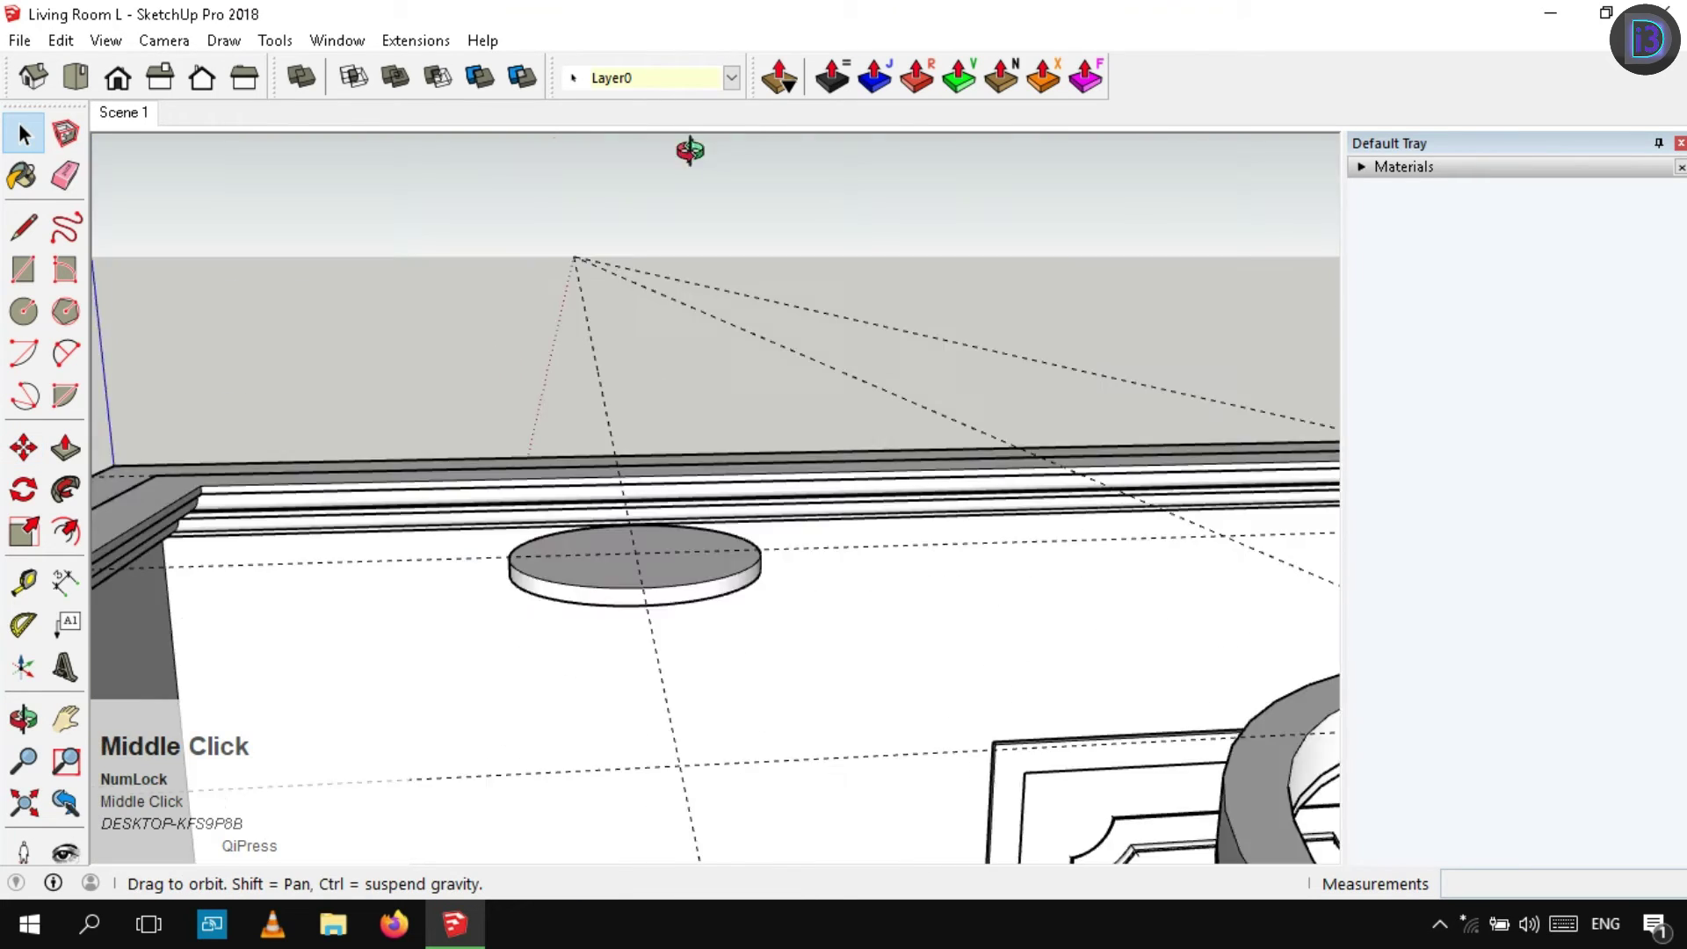
scroll(753, 382, "up", 4)
middle_click_drag(761, 519, 603, 359)
scroll(651, 407, "down", 2)
left_click(593, 337)
key("ctrl")
scroll(593, 337, "down", 3)
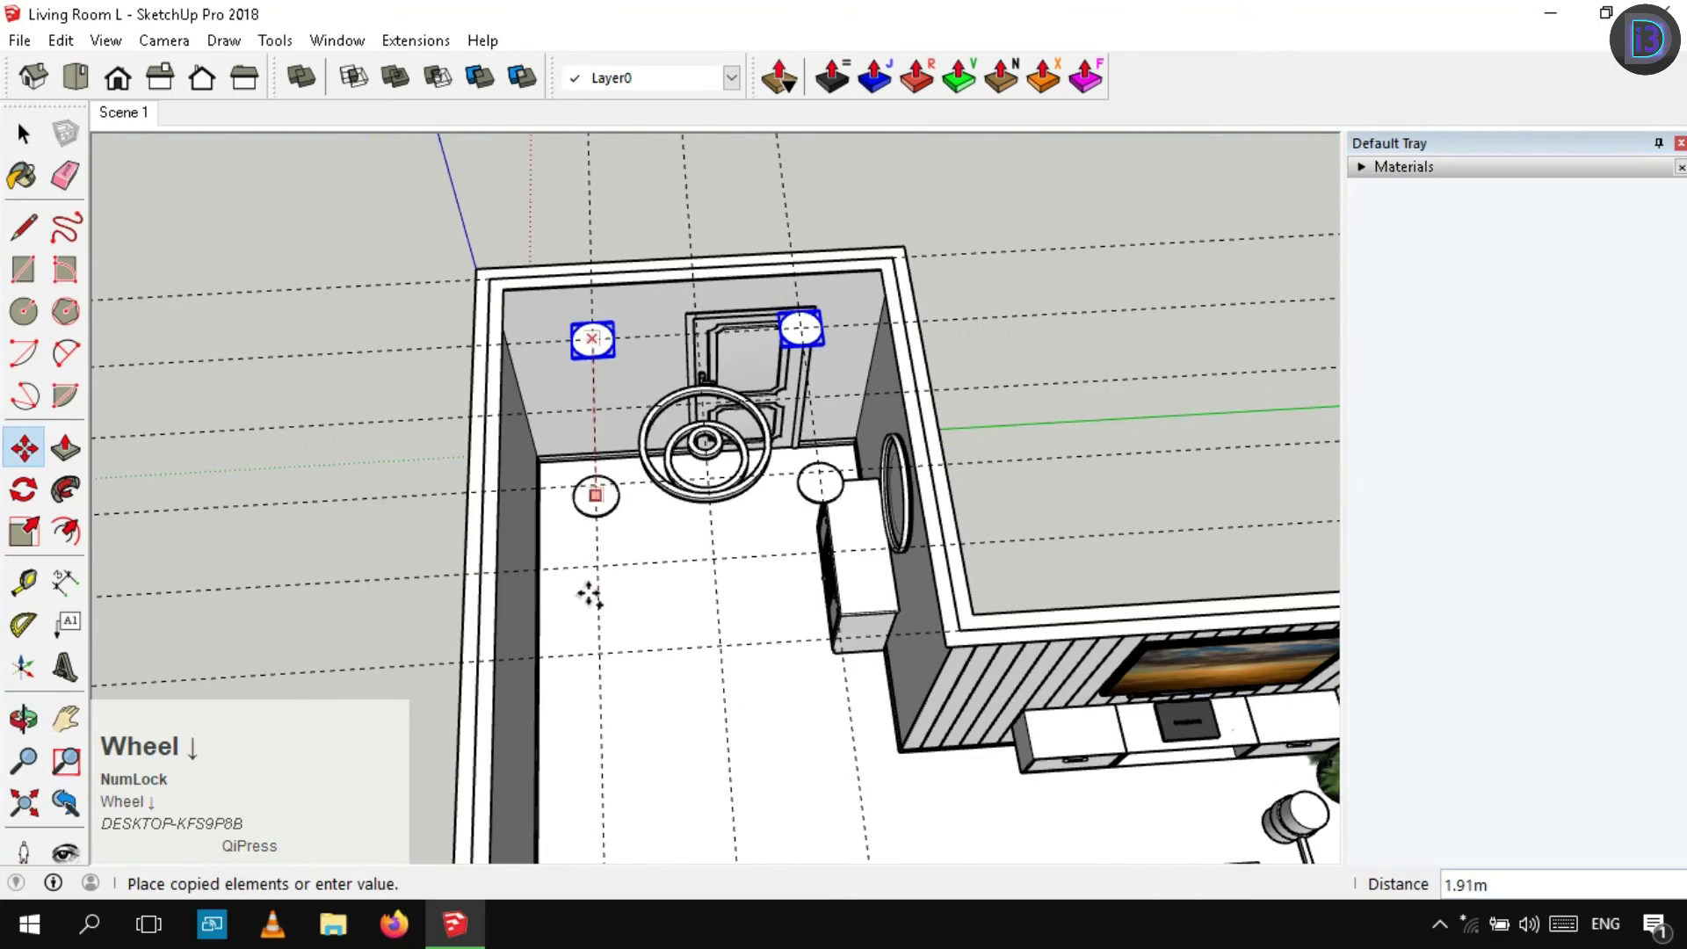
left_click(599, 631)
key("space")
Copy the second downlight pair toward the wall opposite the door wall, and divide the distance into 2 equal spaces
middle_click_drag(668, 608, 1066, 584)
scroll(642, 576, "down", 3)
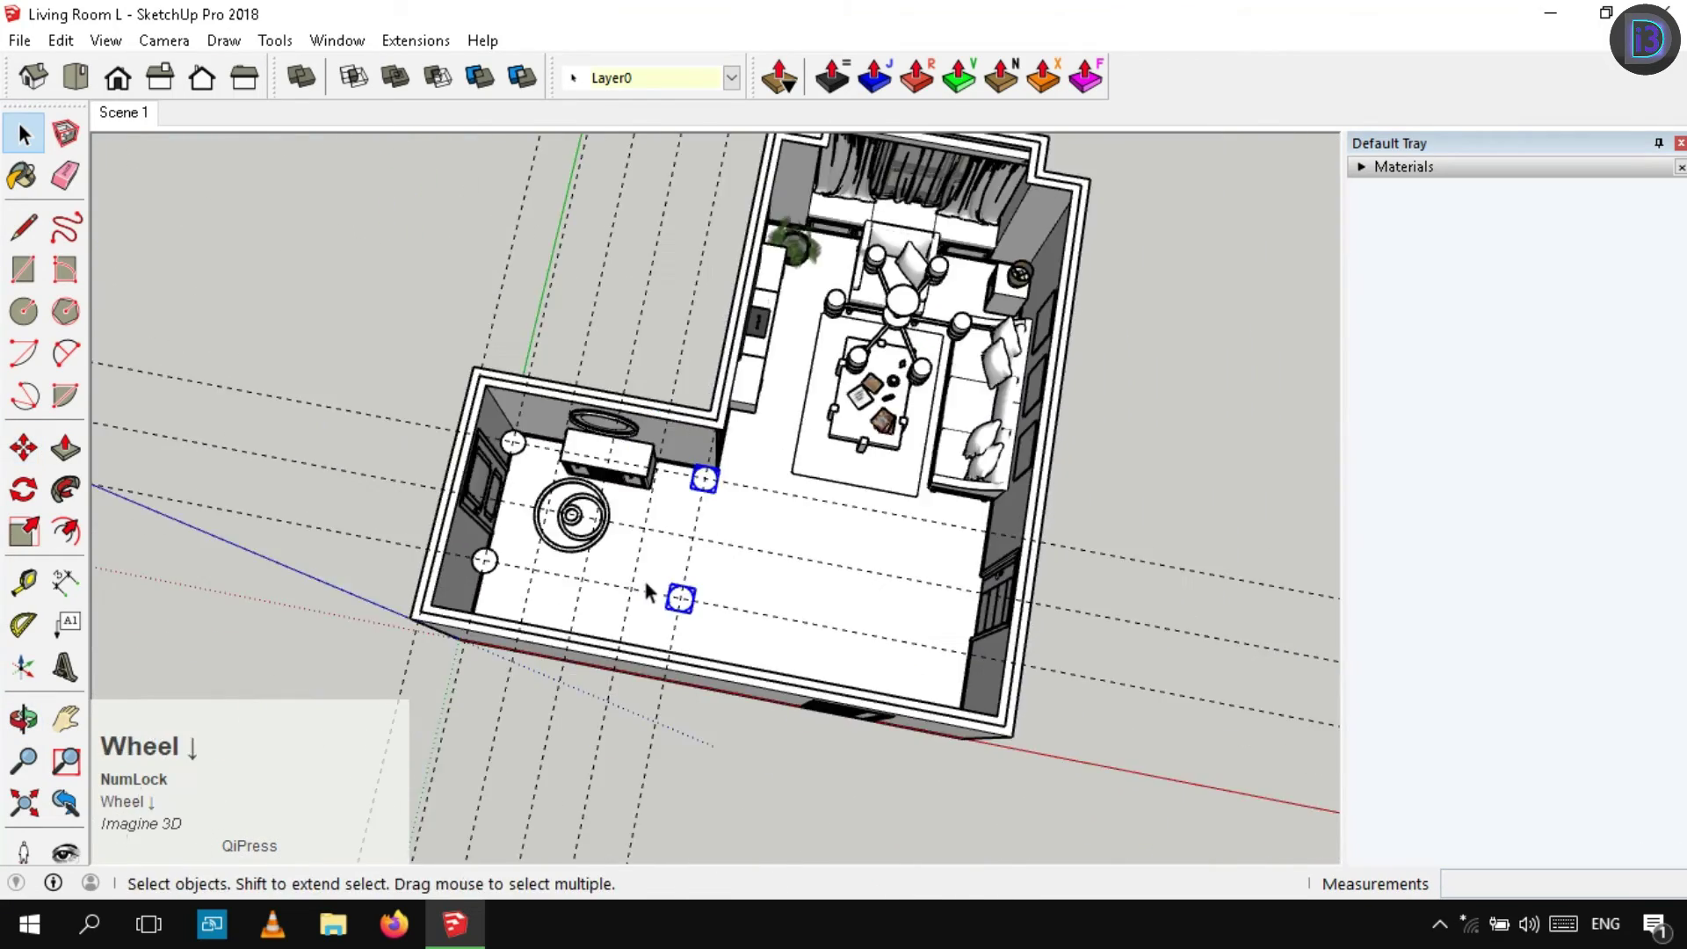
mouse_move(642, 577)
middle_mouse_down()
mouse_move(700, 586)
mouse_move(677, 631)
mouse_move(665, 599)
middle_mouse_up()
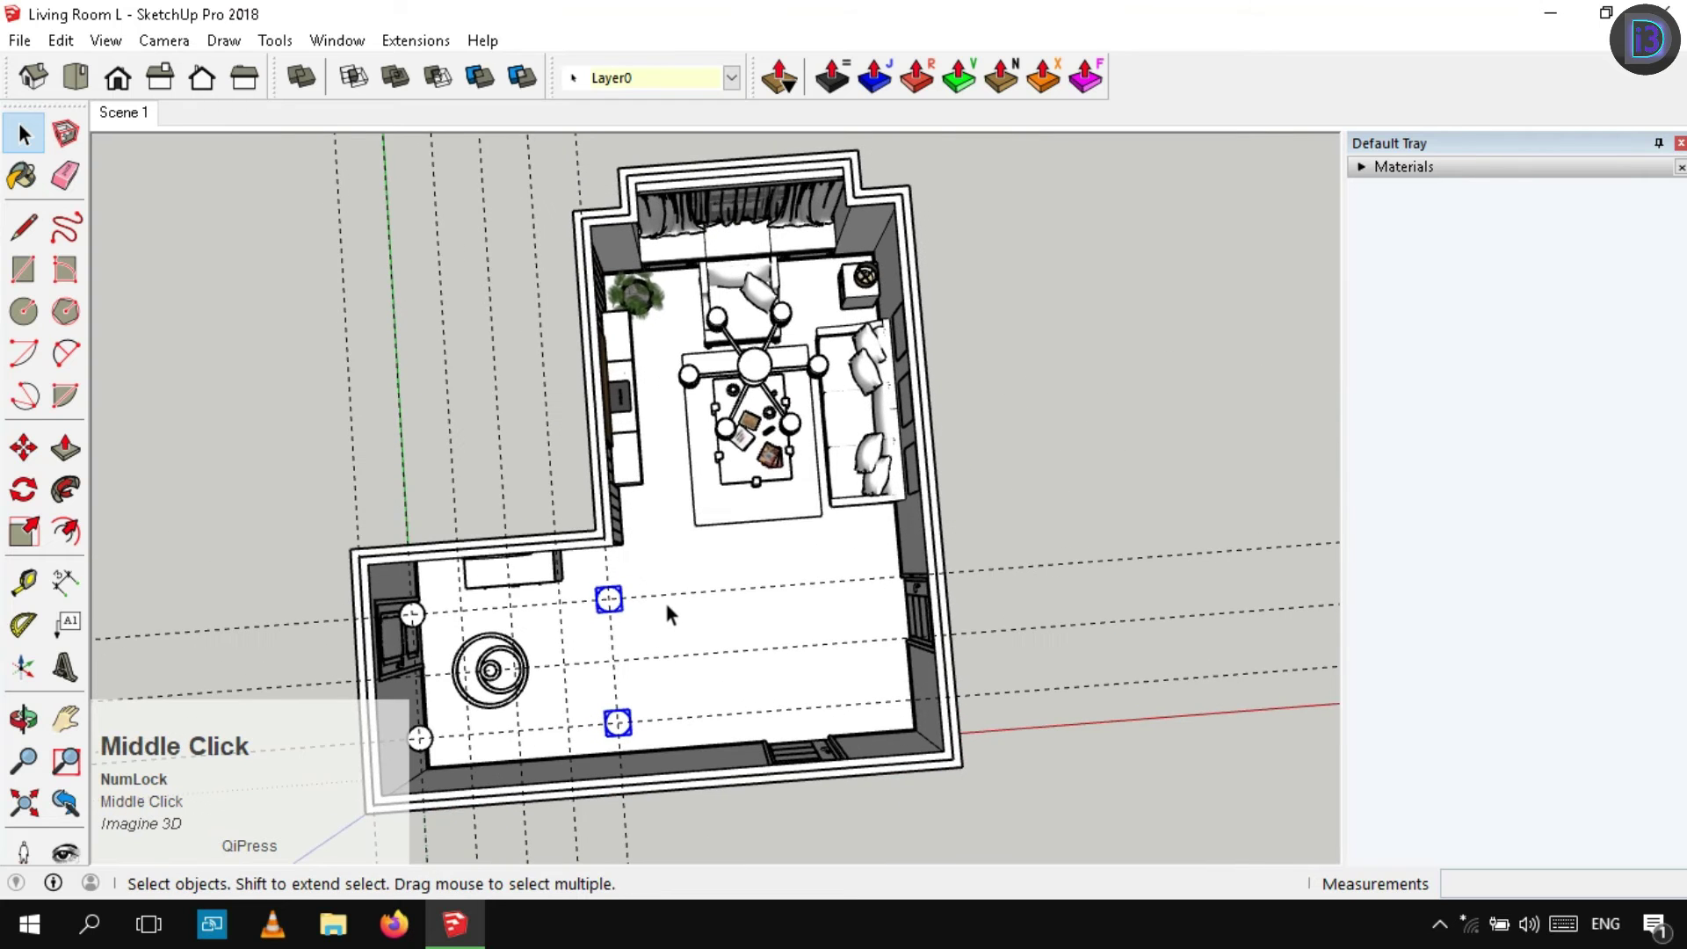
scroll(666, 606, "up", 2)
scroll(671, 621, "up", 2)
key("m")
left_click(622, 626)
key("ctrl")
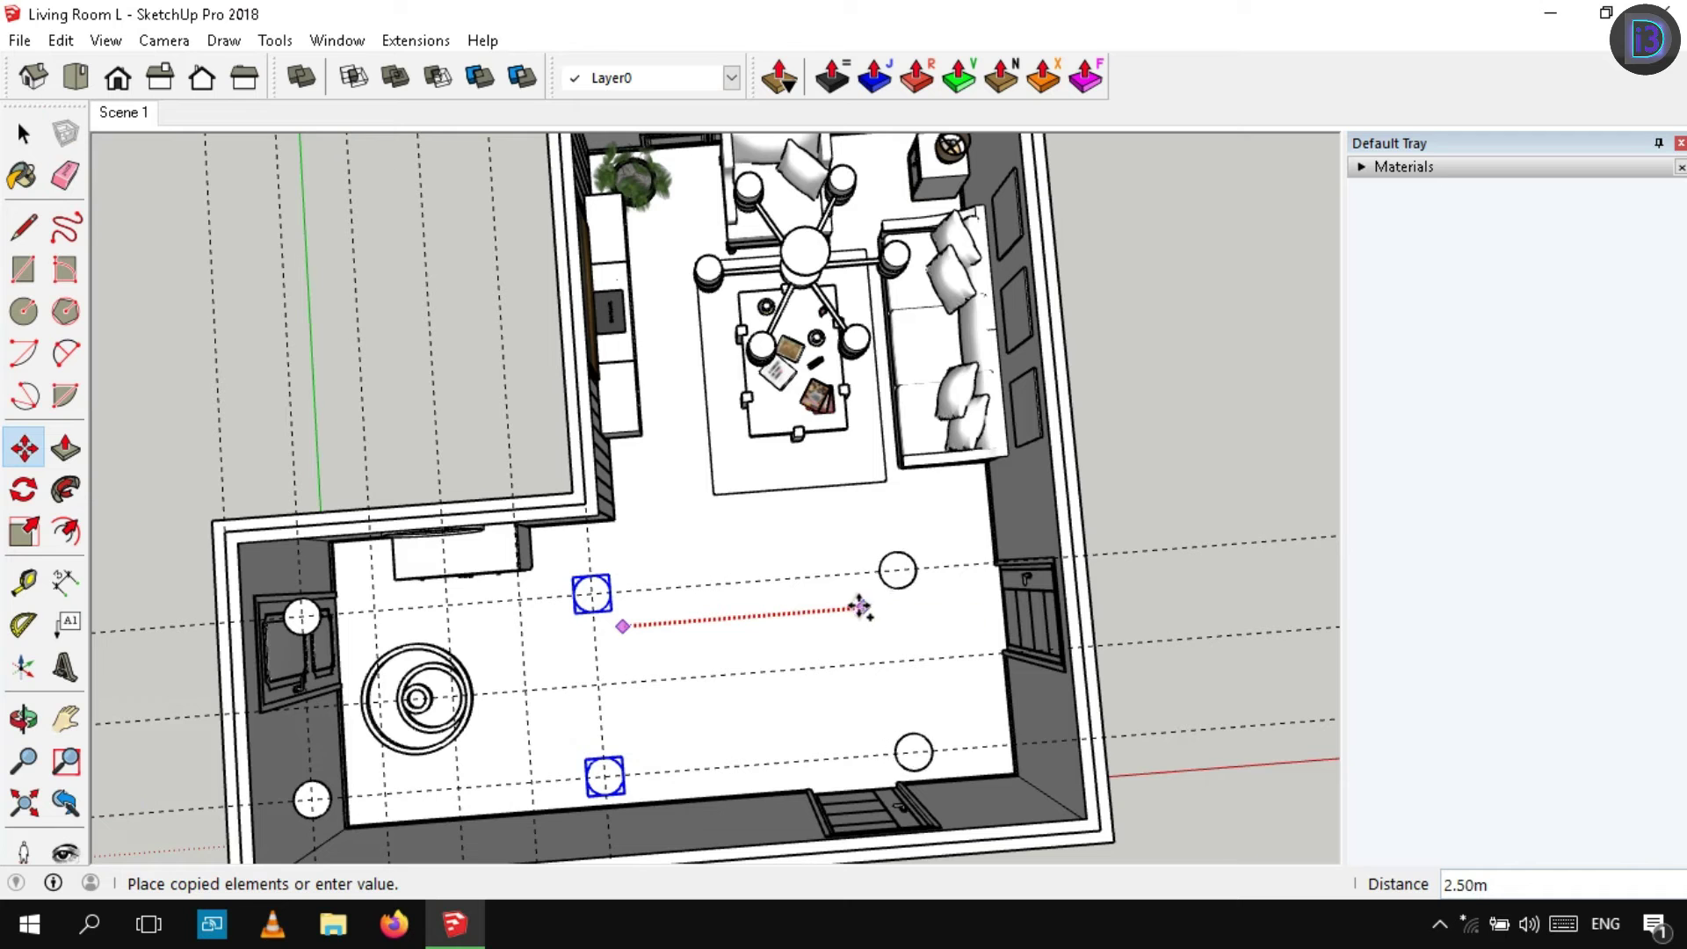
left_click(922, 605)
type("/")
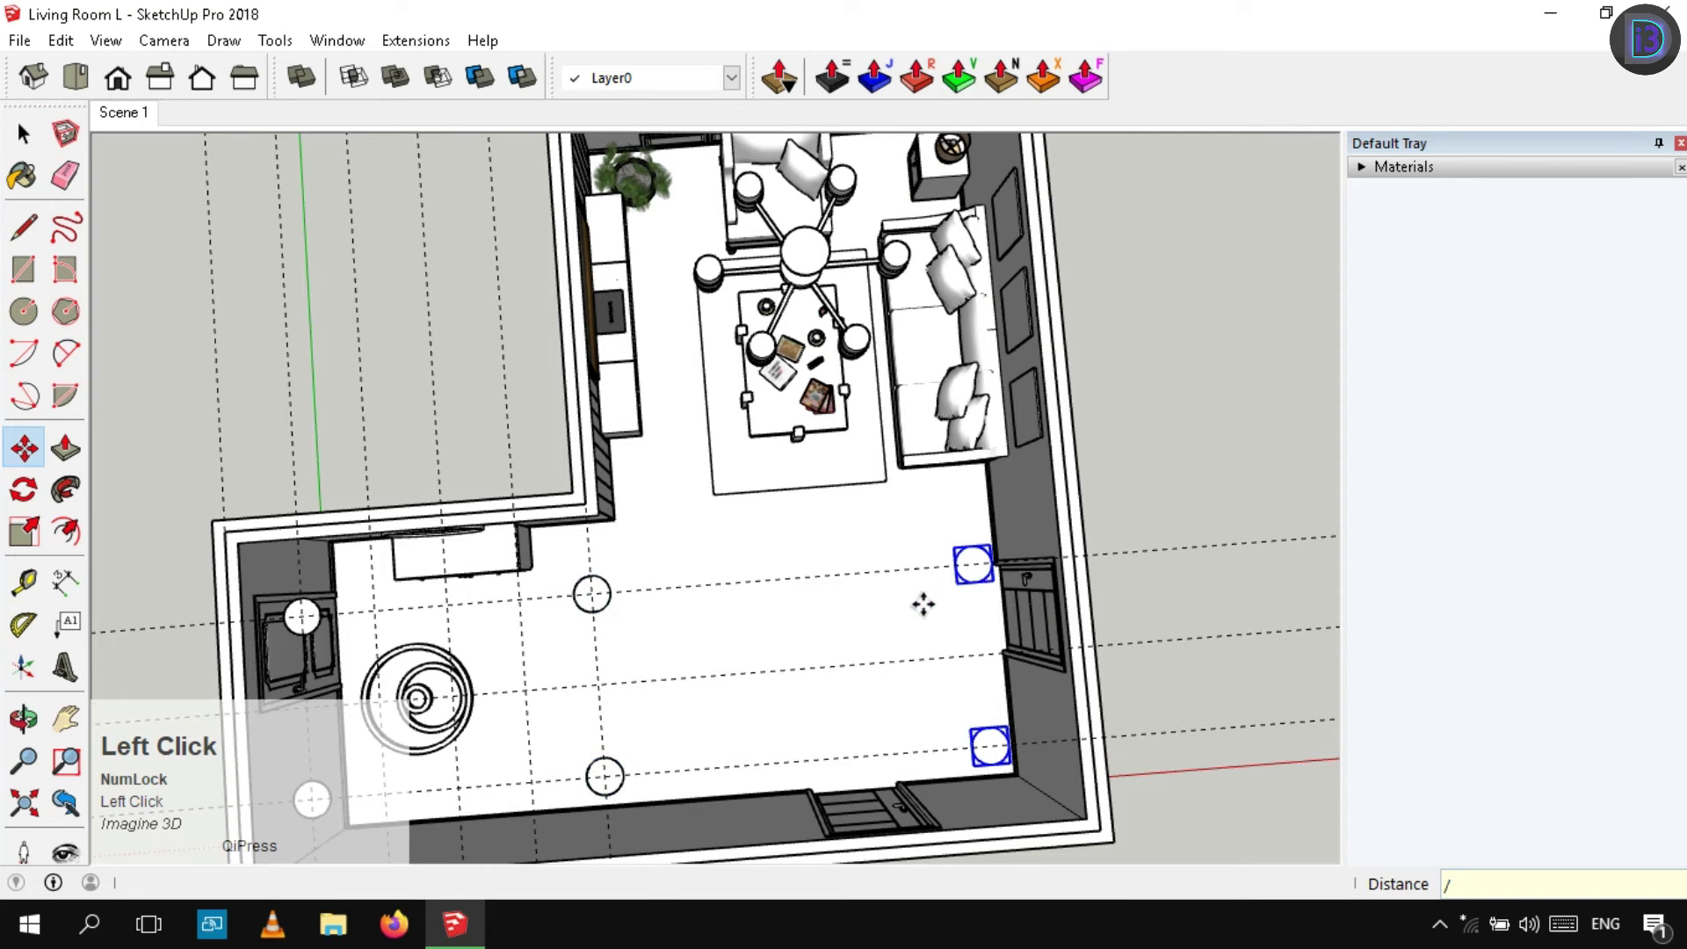
type("2")
key("Return")
key("space")
Add a guide parallel to the wall behind the long sofa, offset 1 m into the room
scroll(791, 612, "down", 2)
middle_click_drag(792, 610, 767, 644, "shift")
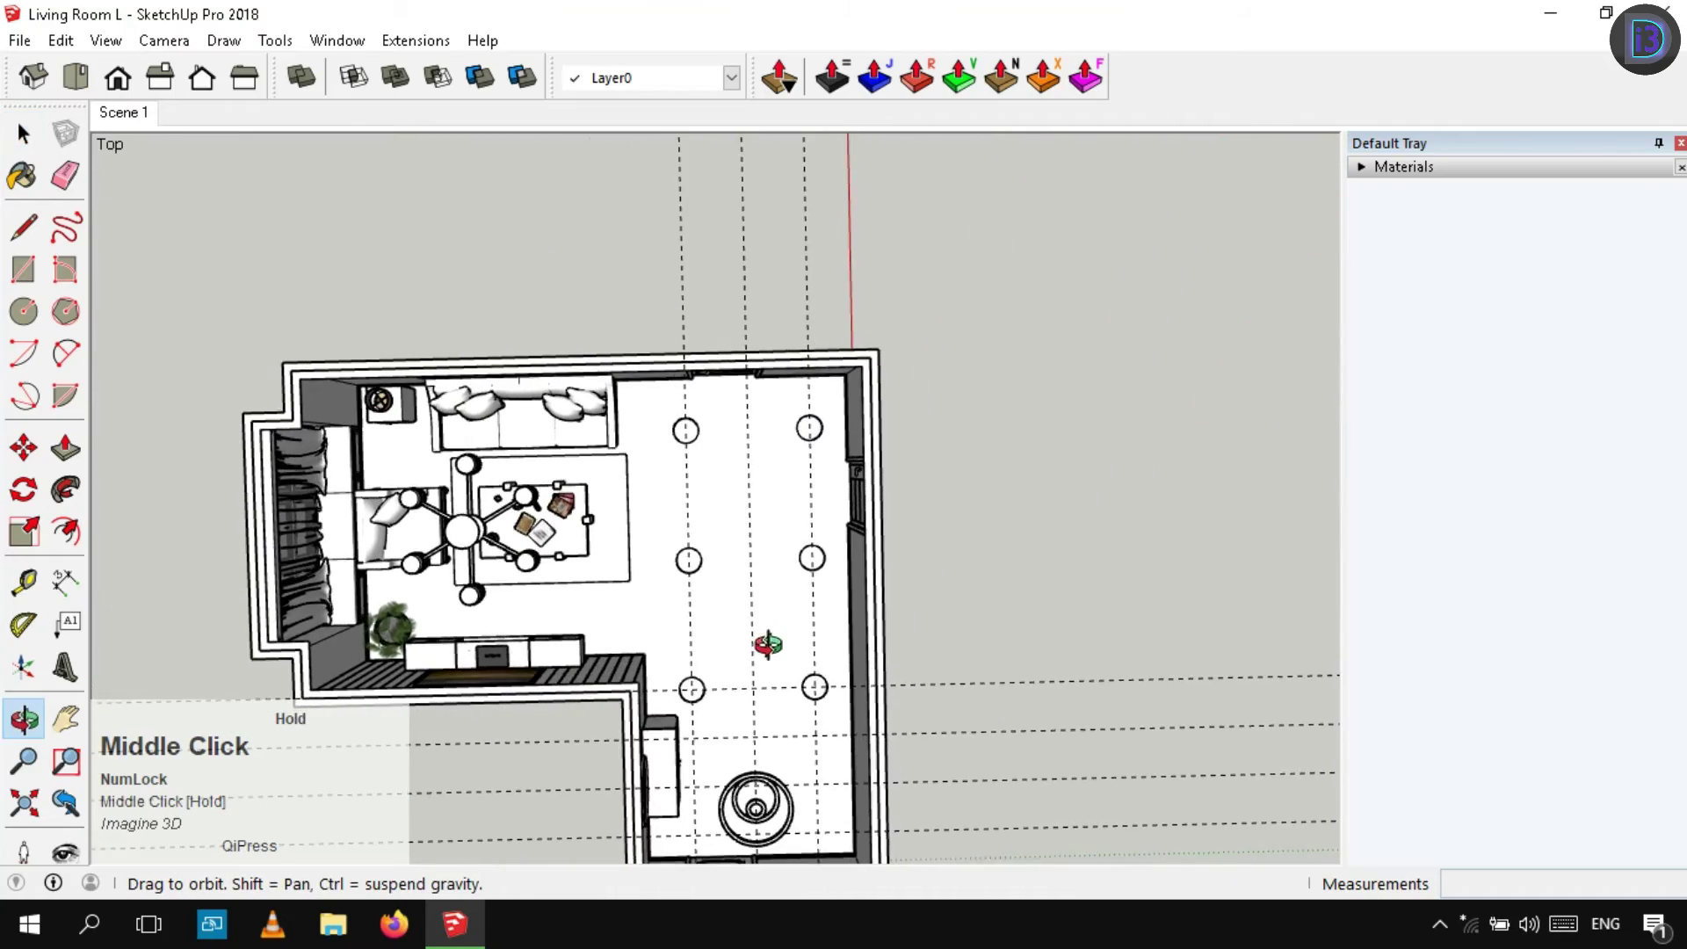
middle_click_drag(715, 545, 874, 659)
middle_click_drag(552, 631, 659, 661)
scroll(659, 660, "up", 1)
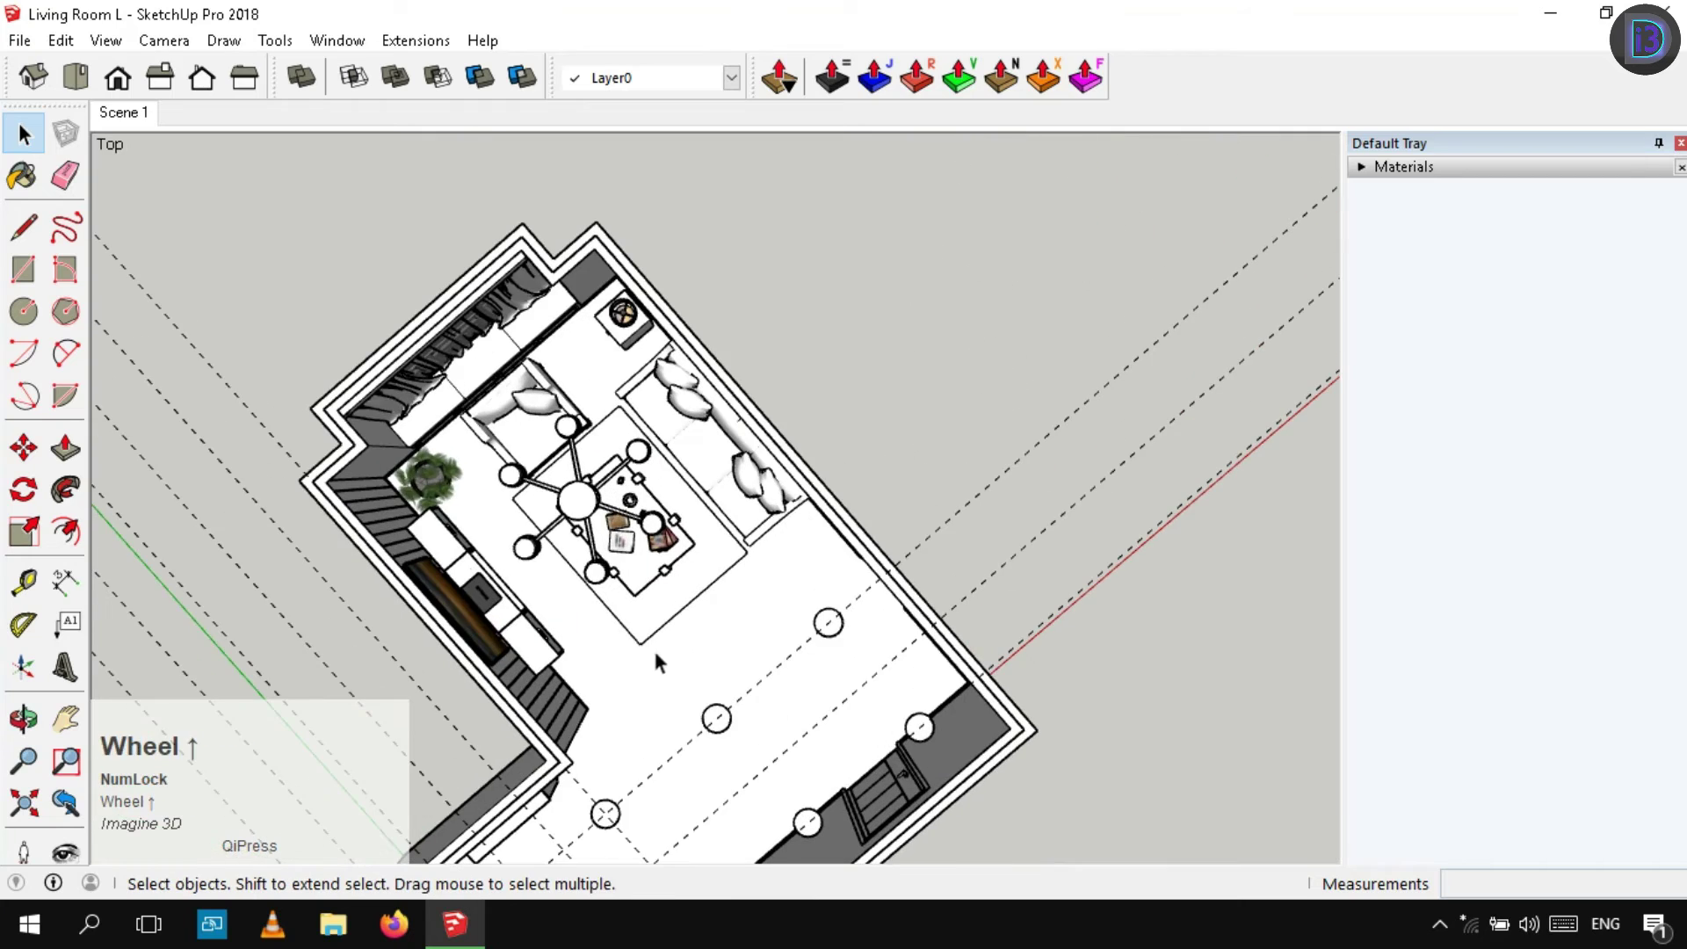
middle_click_drag(565, 512, 897, 478)
key("t")
scroll(890, 477, "up", 1)
left_click(876, 497)
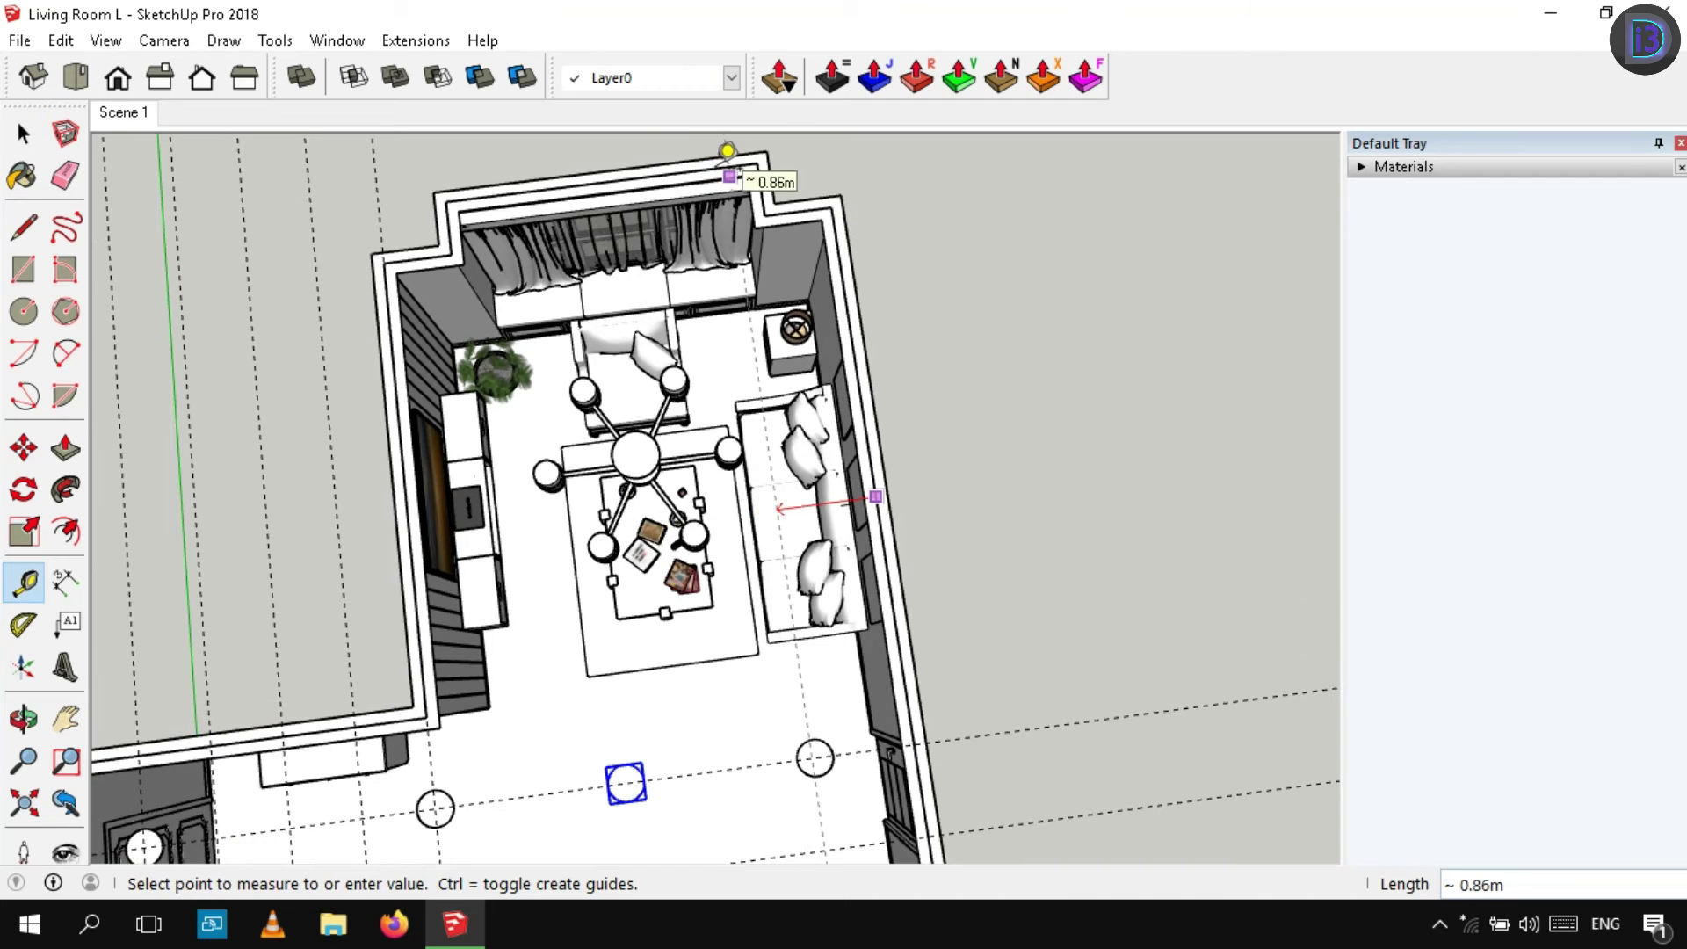
left_click(23, 134)
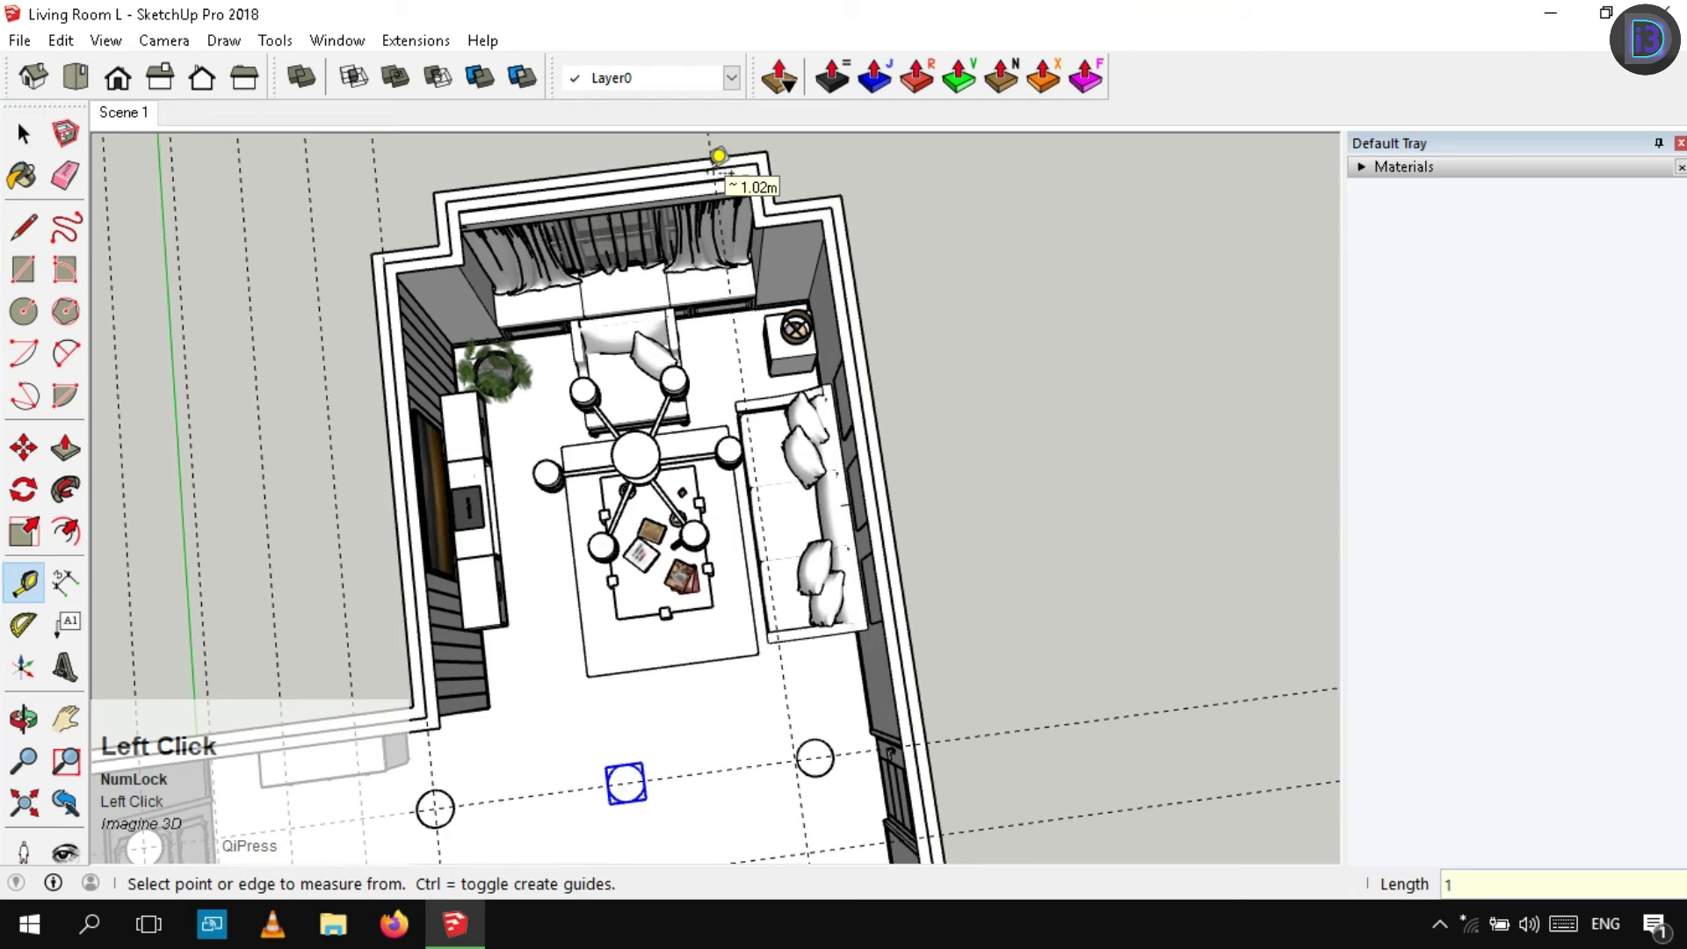
Add a guide inward from the long console's wall and another offset 1 m from the window wall
left_click(390, 290)
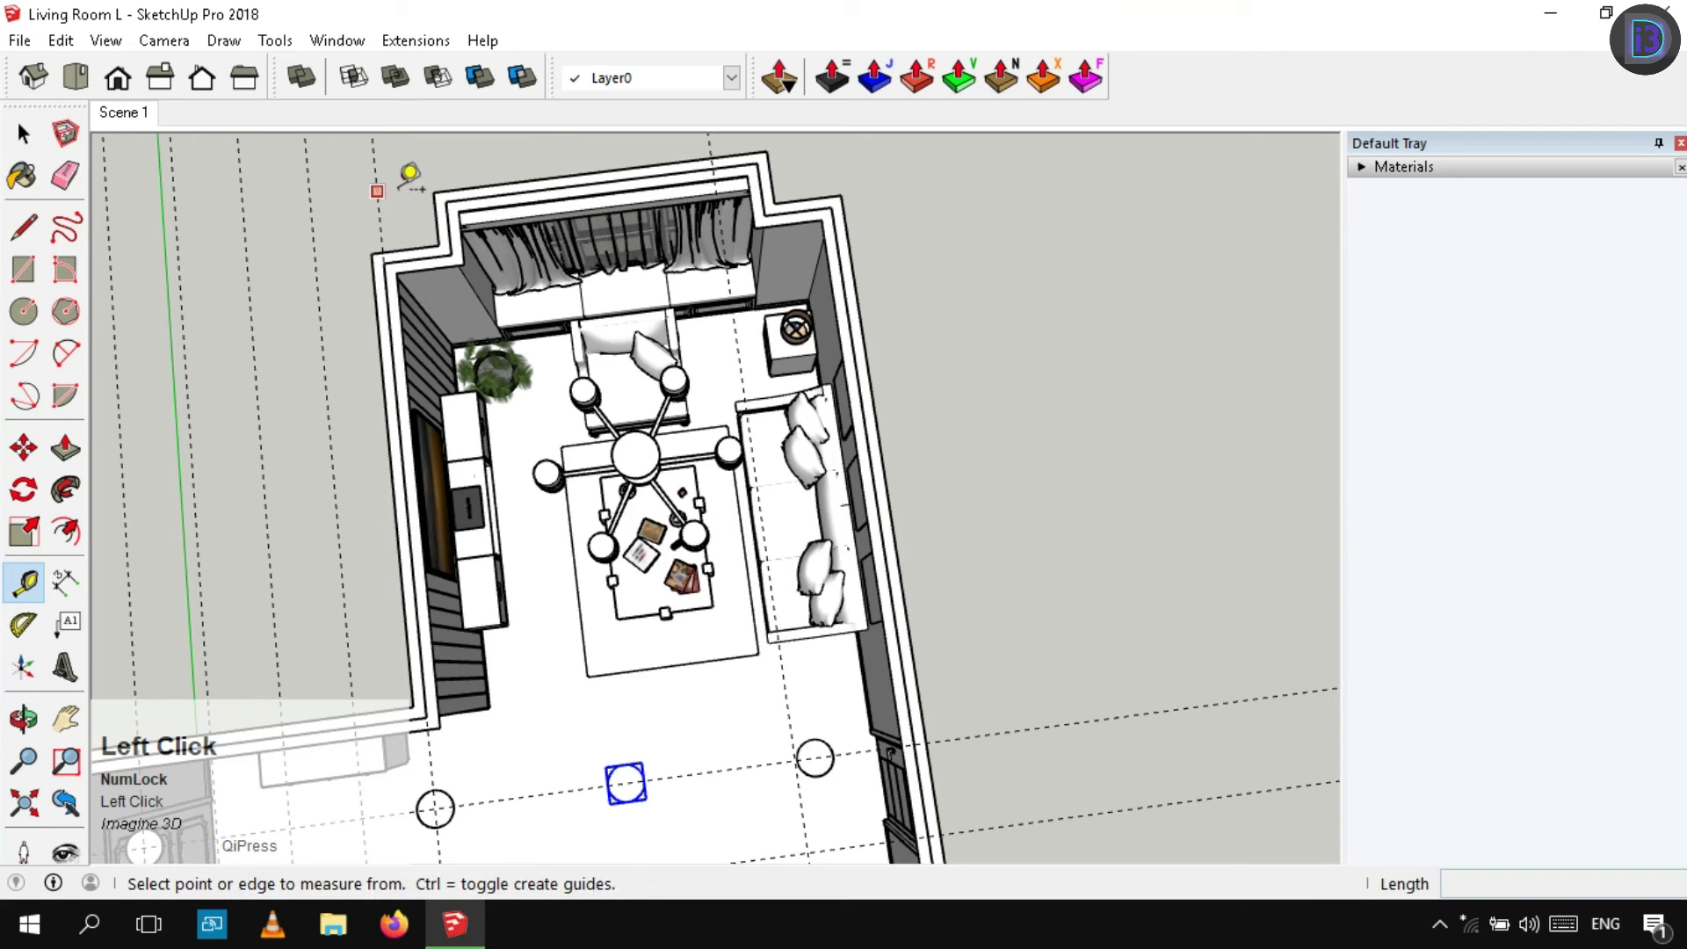
scroll(601, 167, "up", 2)
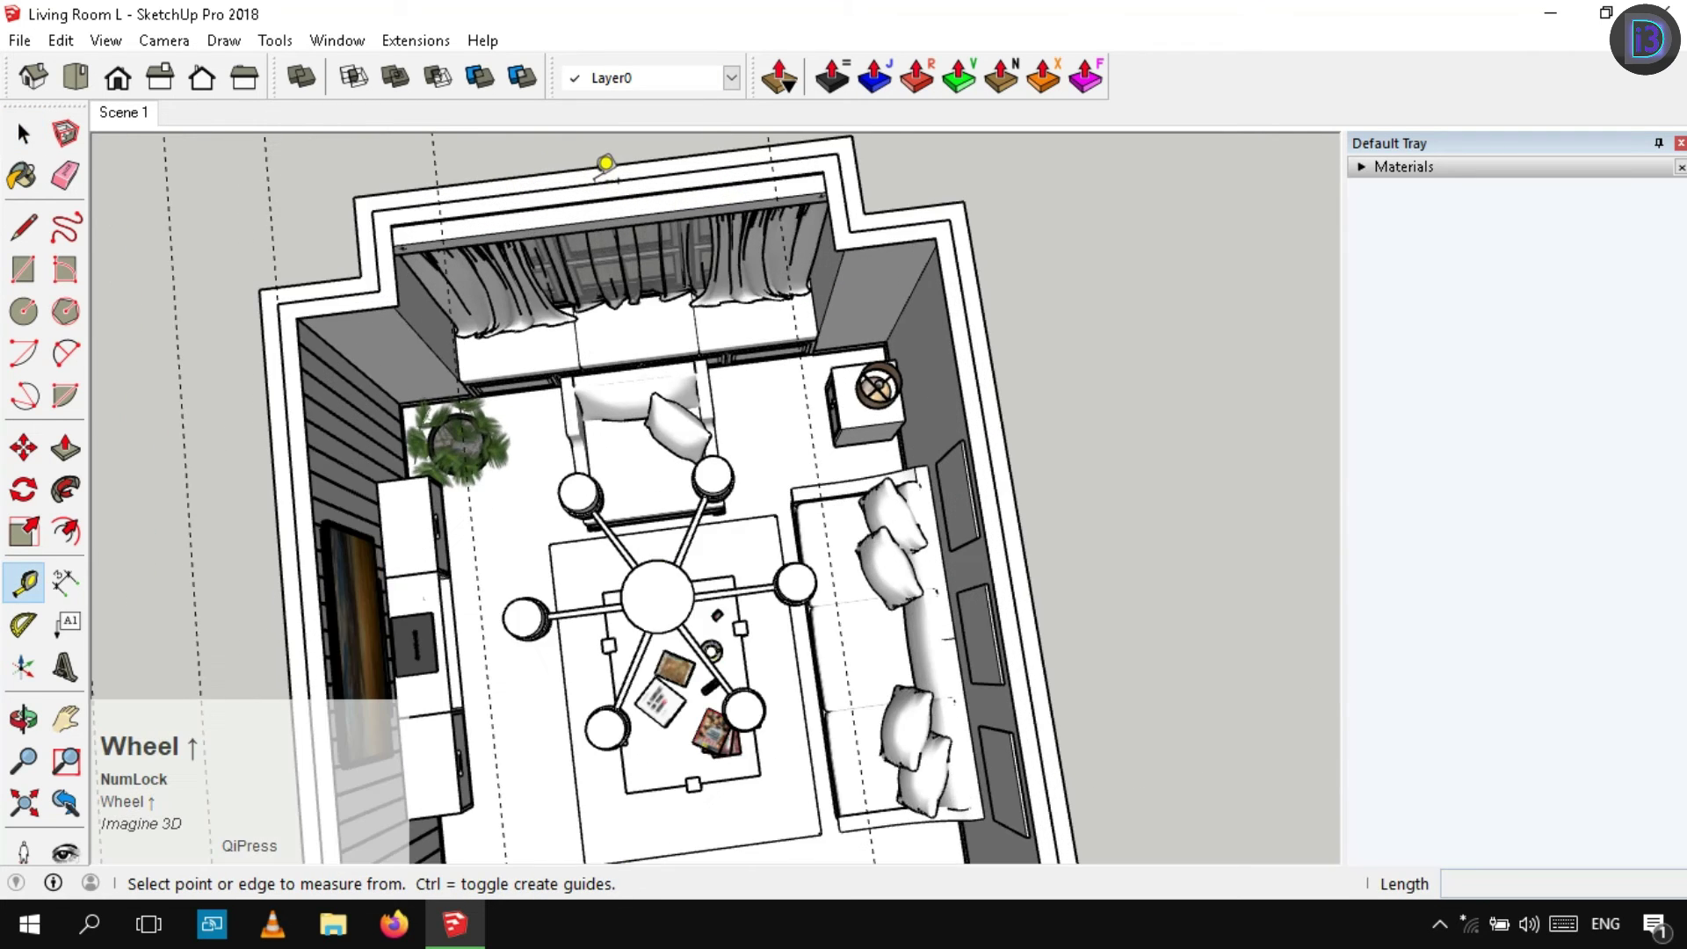
left_click(648, 159)
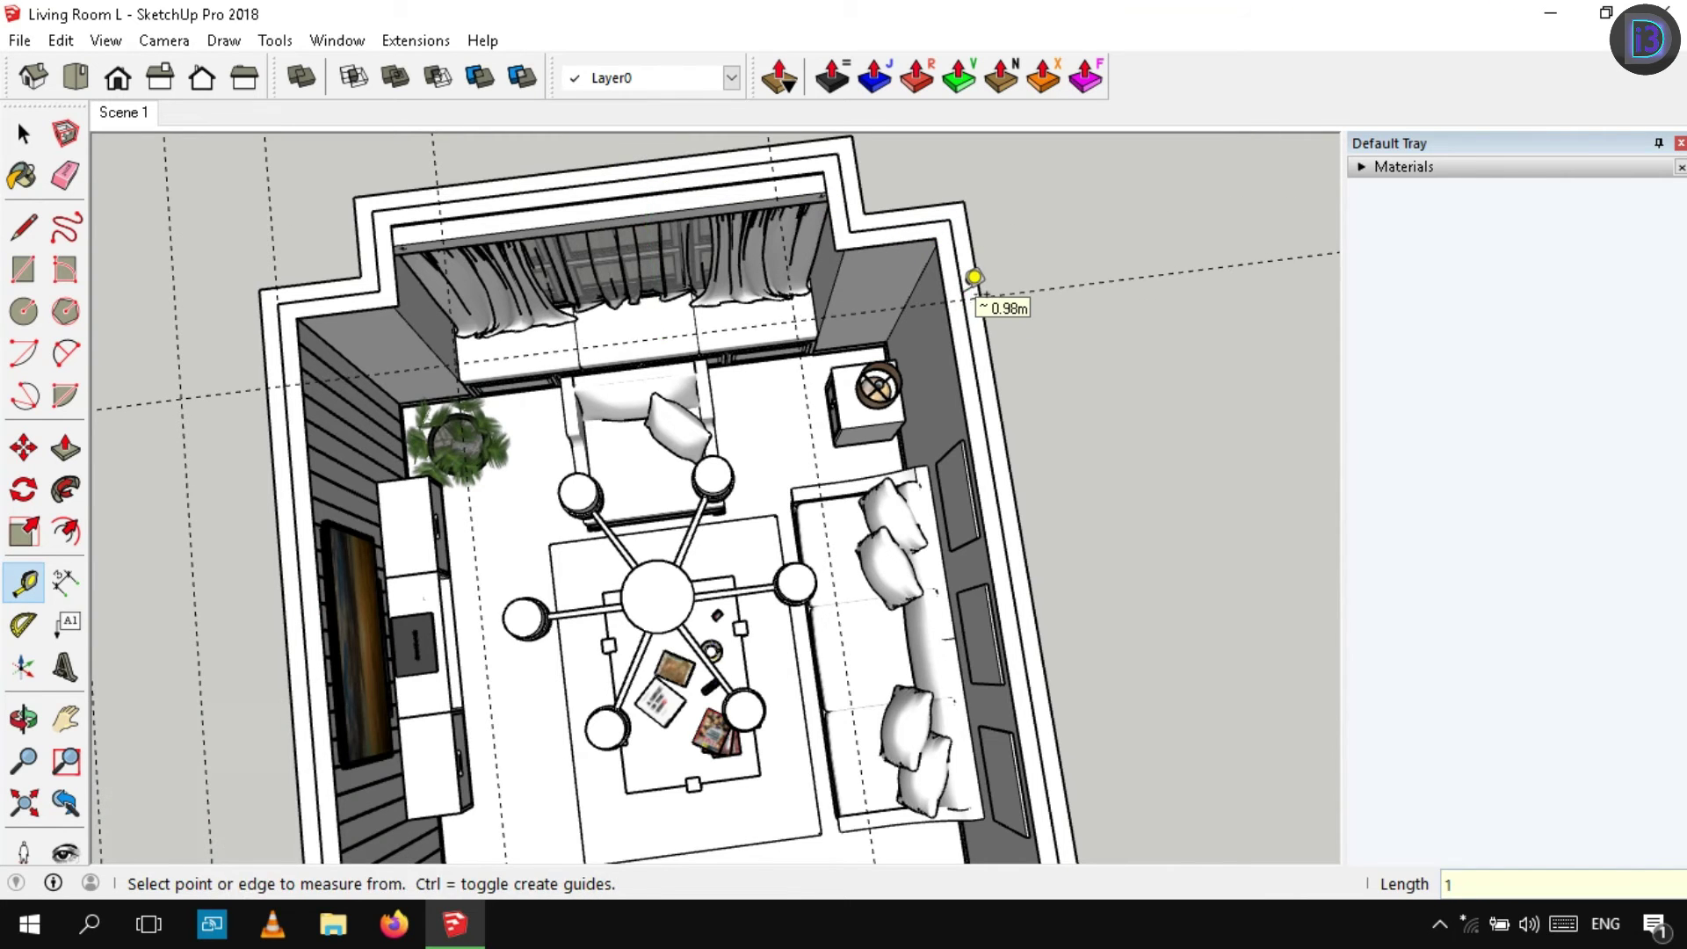
key("space")
Add a crosswise guide parallel to the existing downlight row, offset toward the seating area
scroll(773, 365, "down", 3)
middle_click_drag(717, 647, 791, 693)
left_click(796, 707)
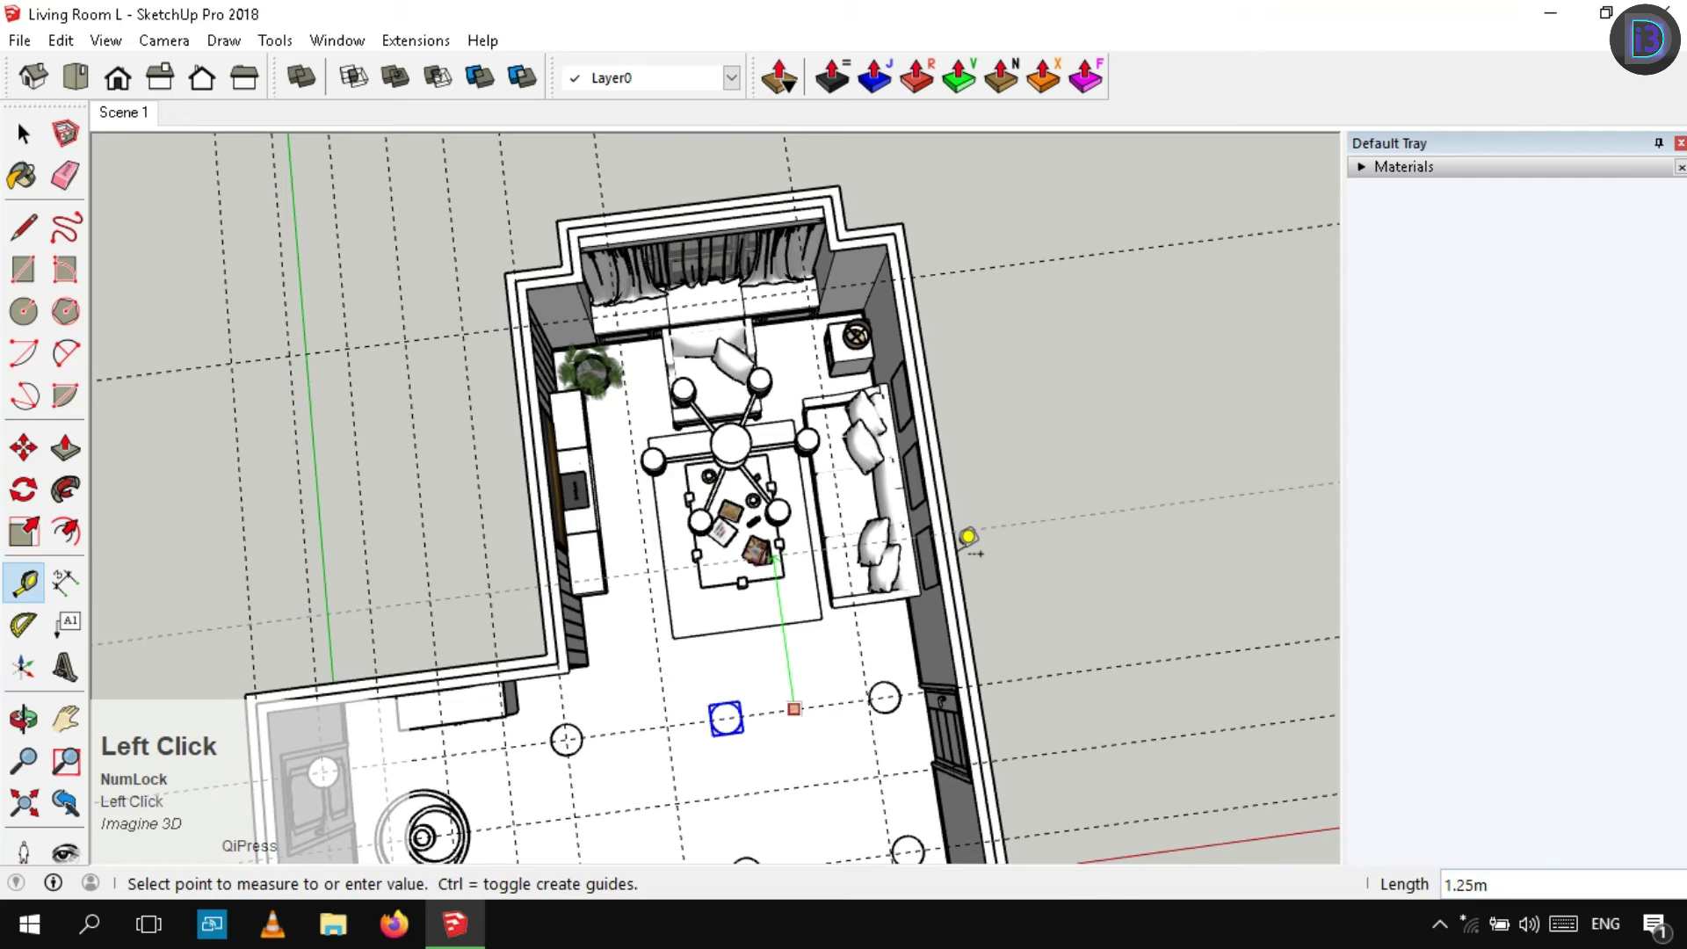
key("space")
Copy the downlight near the room's inner corner to the crossing of the new crosswise guide and the console-side guide
middle_click_drag(729, 623, 703, 640)
scroll(690, 740, "up", 4)
scroll(716, 742, "down", 3)
middle_click_drag(726, 708, 870, 572)
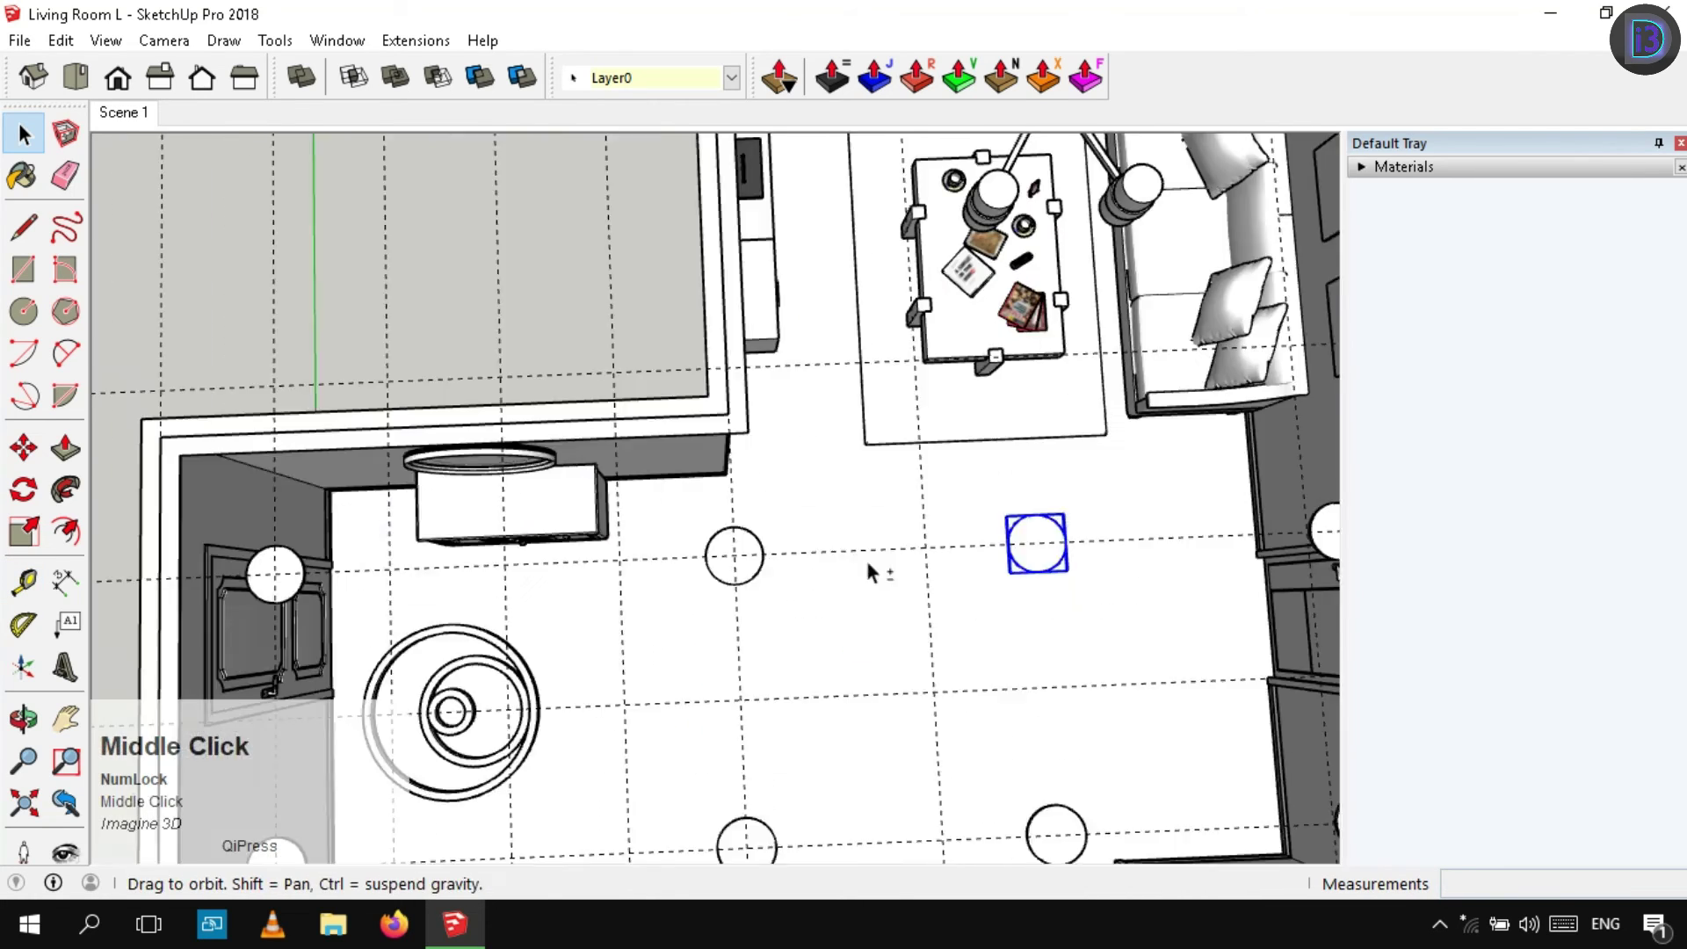
scroll(764, 492, "up", 3)
key("m")
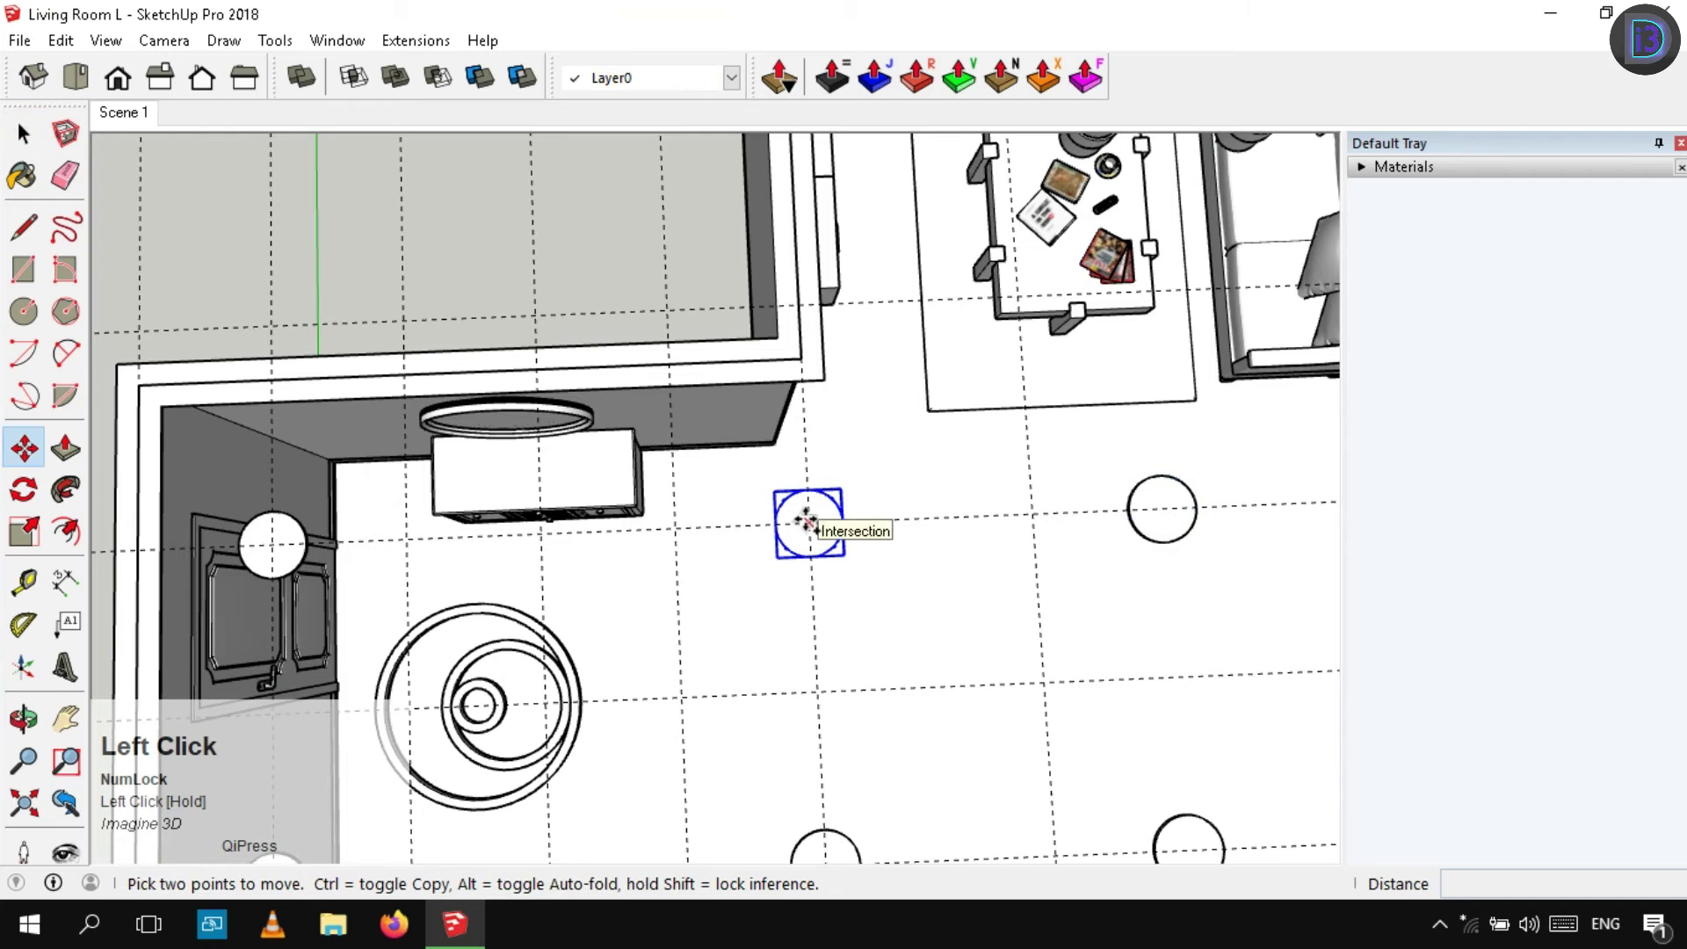
left_click(809, 524)
middle_click_drag(809, 523, 735, 637)
key("ctrl")
left_click(723, 644)
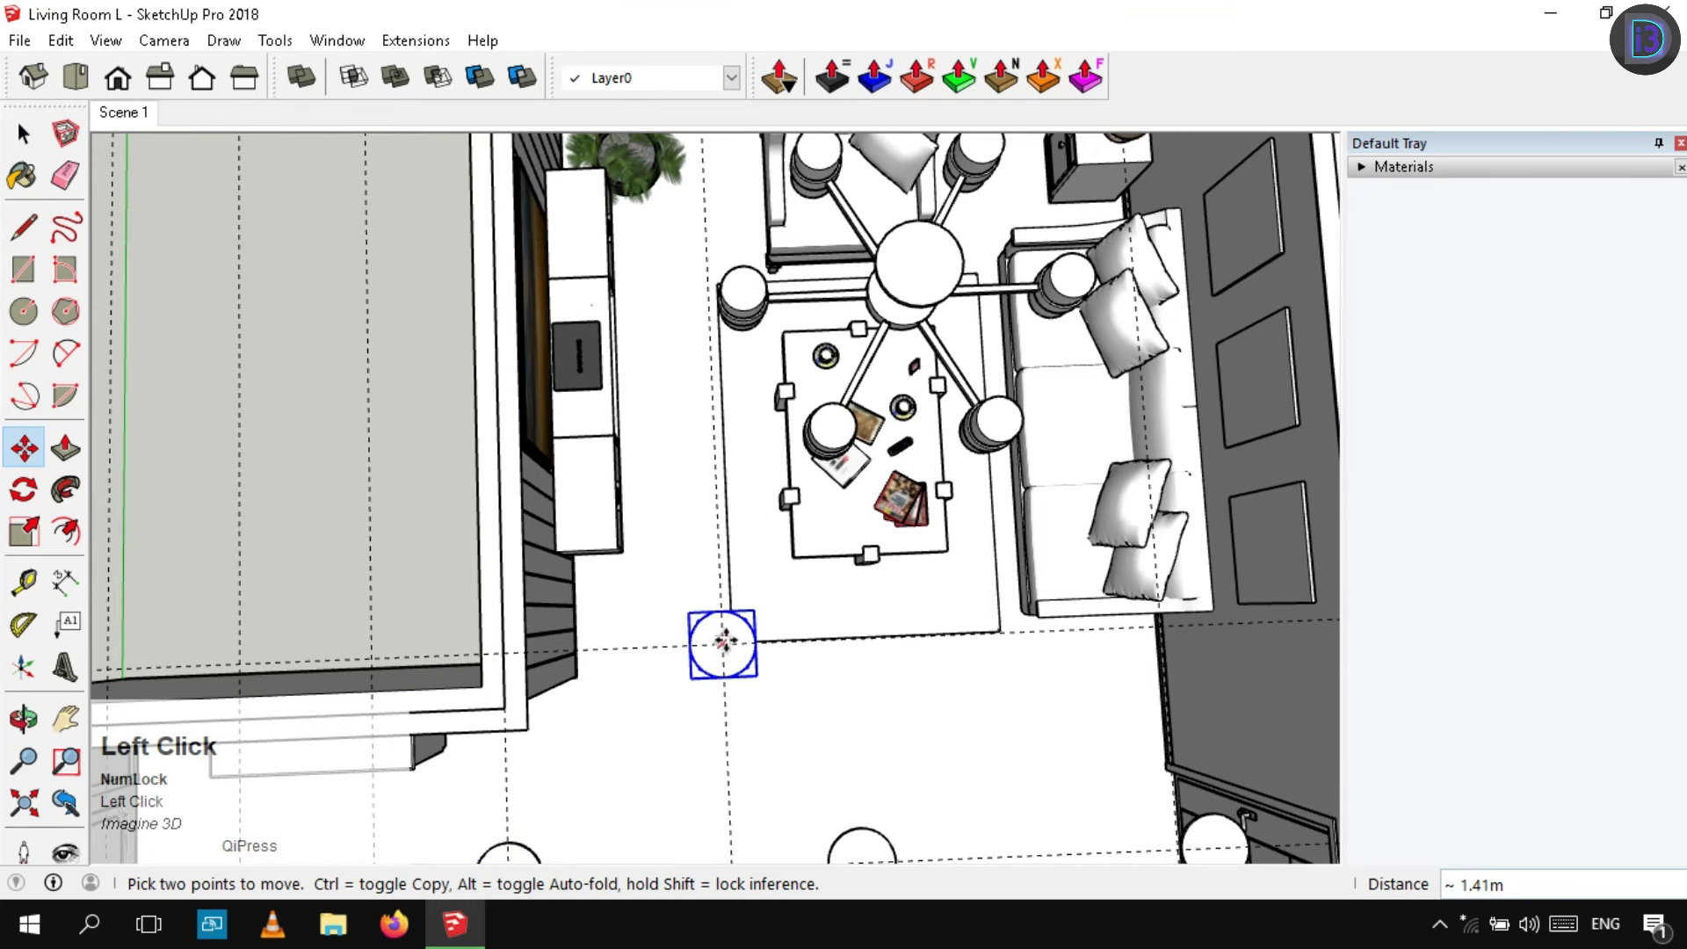
Copy the downlight 2.00 m across to the sofa-side guide, and copy that one 3.25 m along it to the window-side guide
left_click(1157, 626)
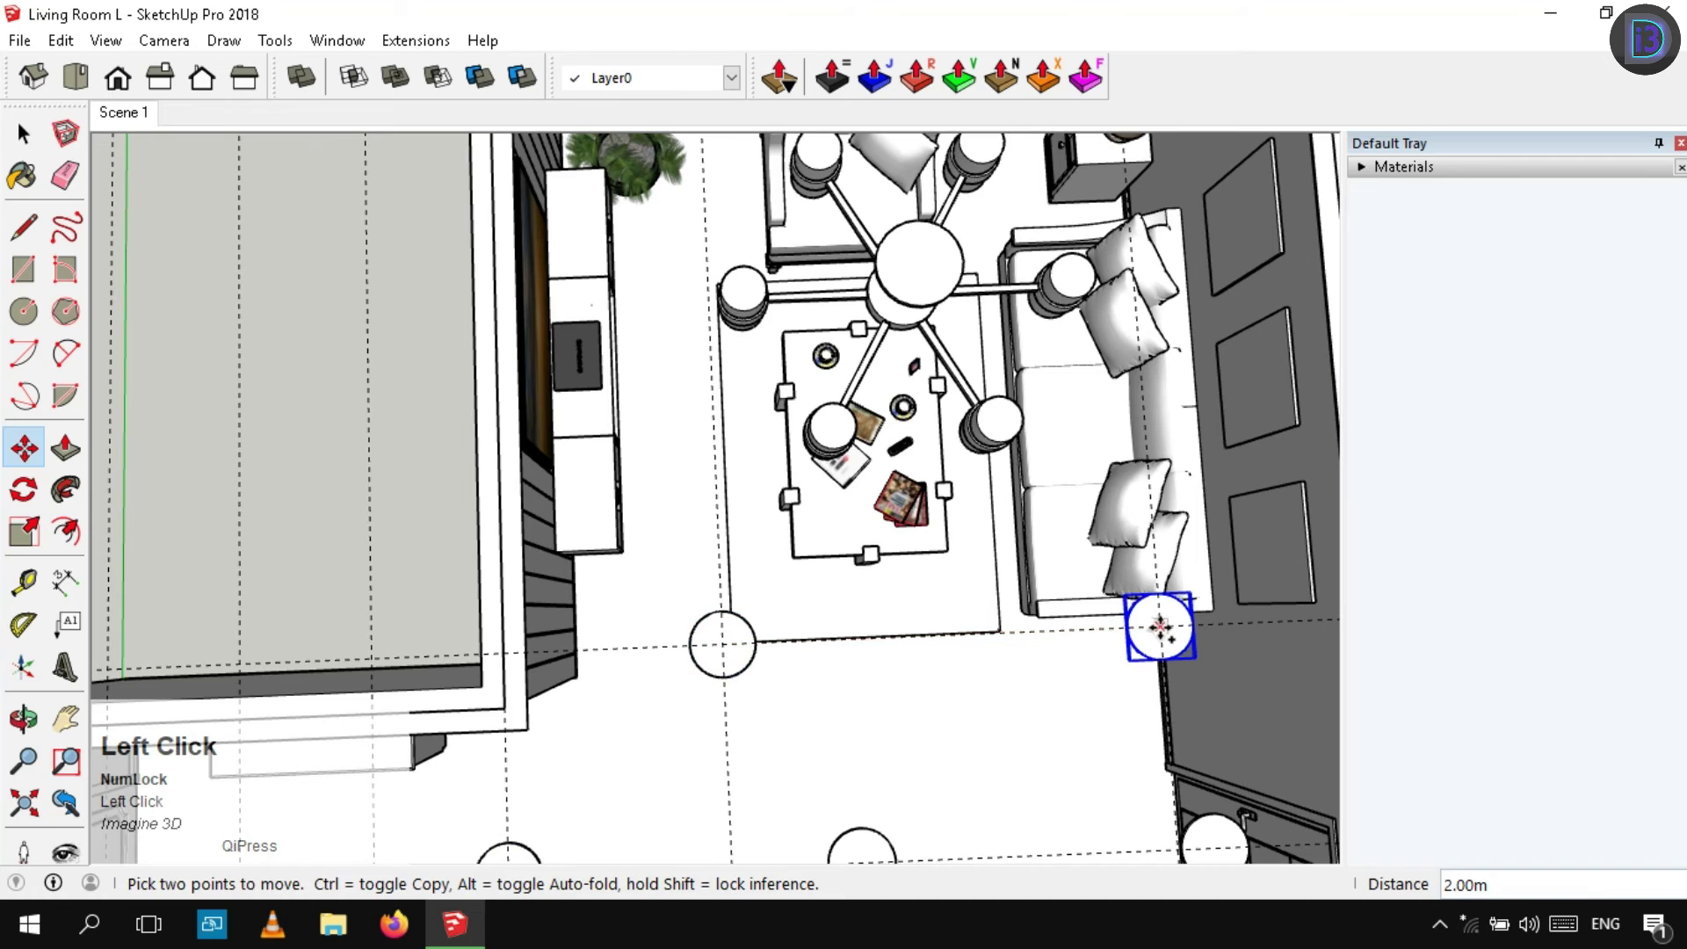
middle_click_drag(1160, 624, 1040, 425)
left_click(1037, 397)
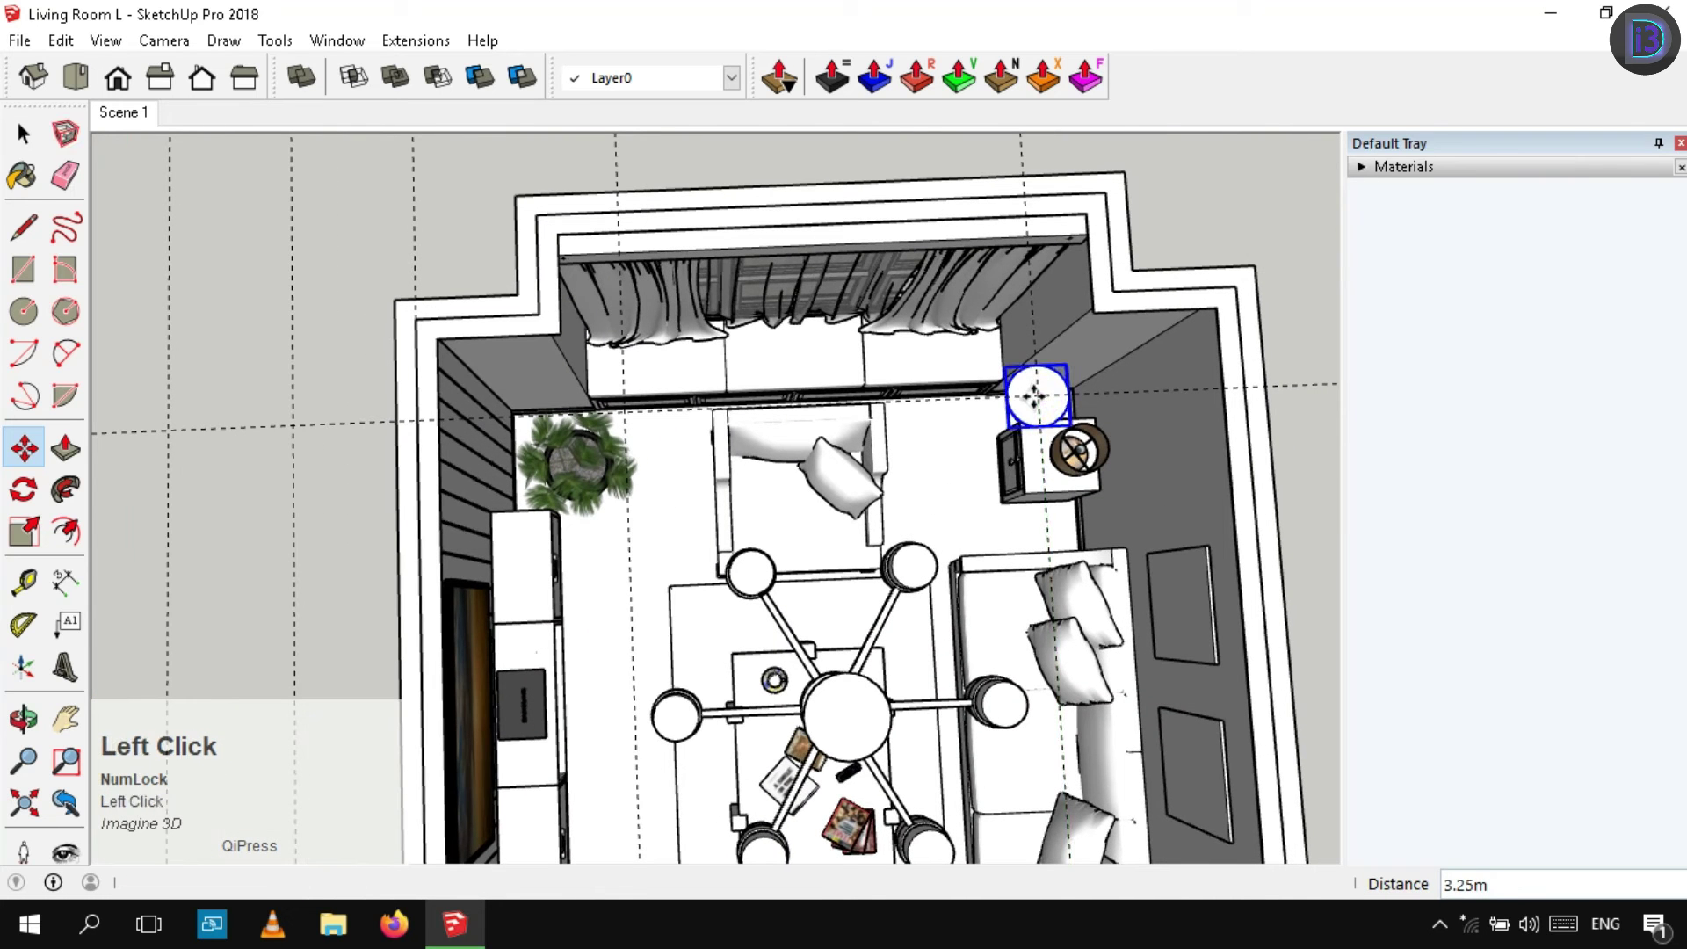
key("space")
Copy a downlight to the crossing of the console-side guide and the window-side guide, beside the plant
middle_click_drag(1069, 668, 967, 641)
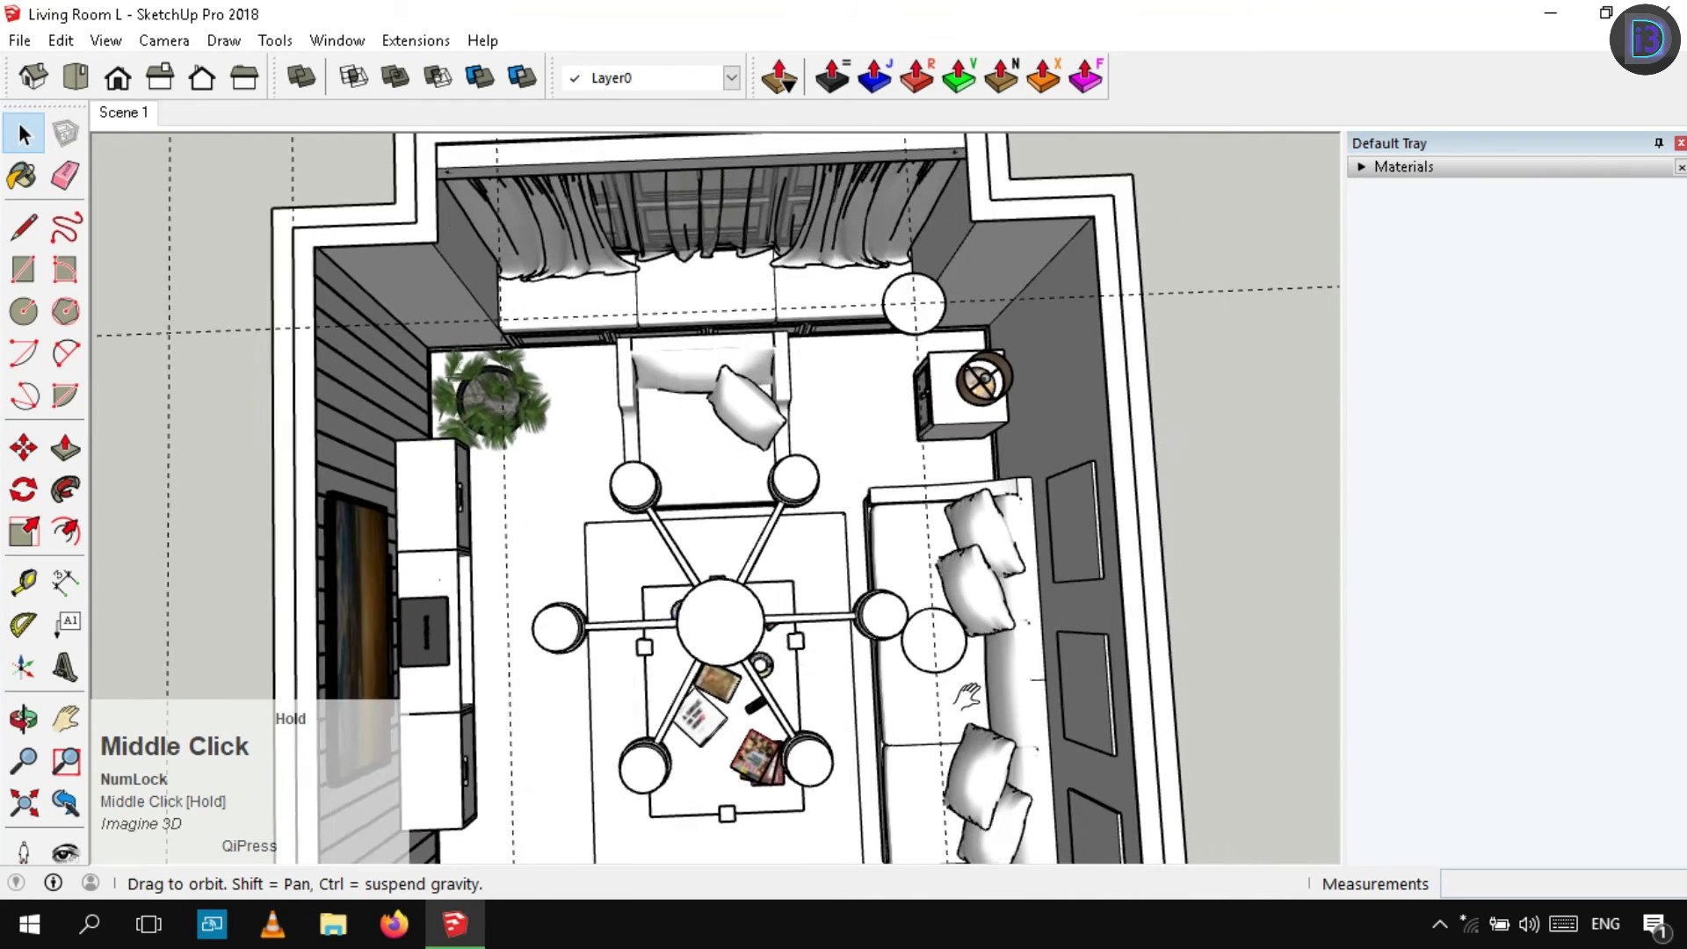
scroll(916, 629, "up", 4)
middle_click_drag(901, 571, 914, 470)
scroll(908, 471, "up", 2)
scroll(910, 436, "down", 3)
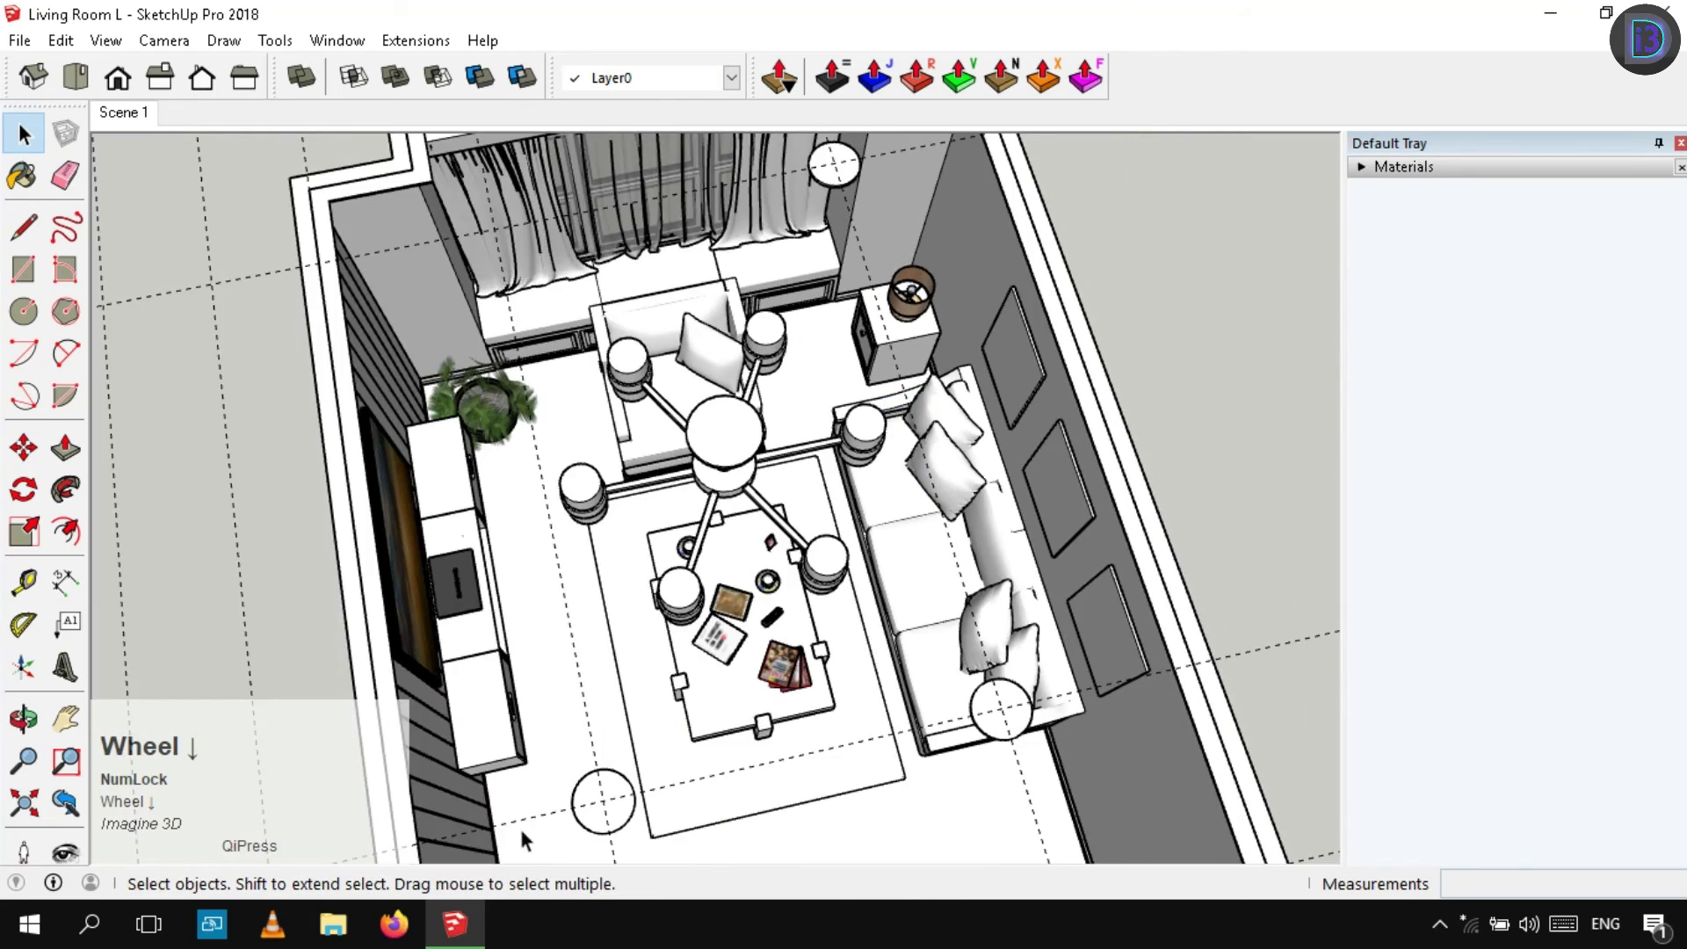
middle_click_drag(765, 501, 631, 666)
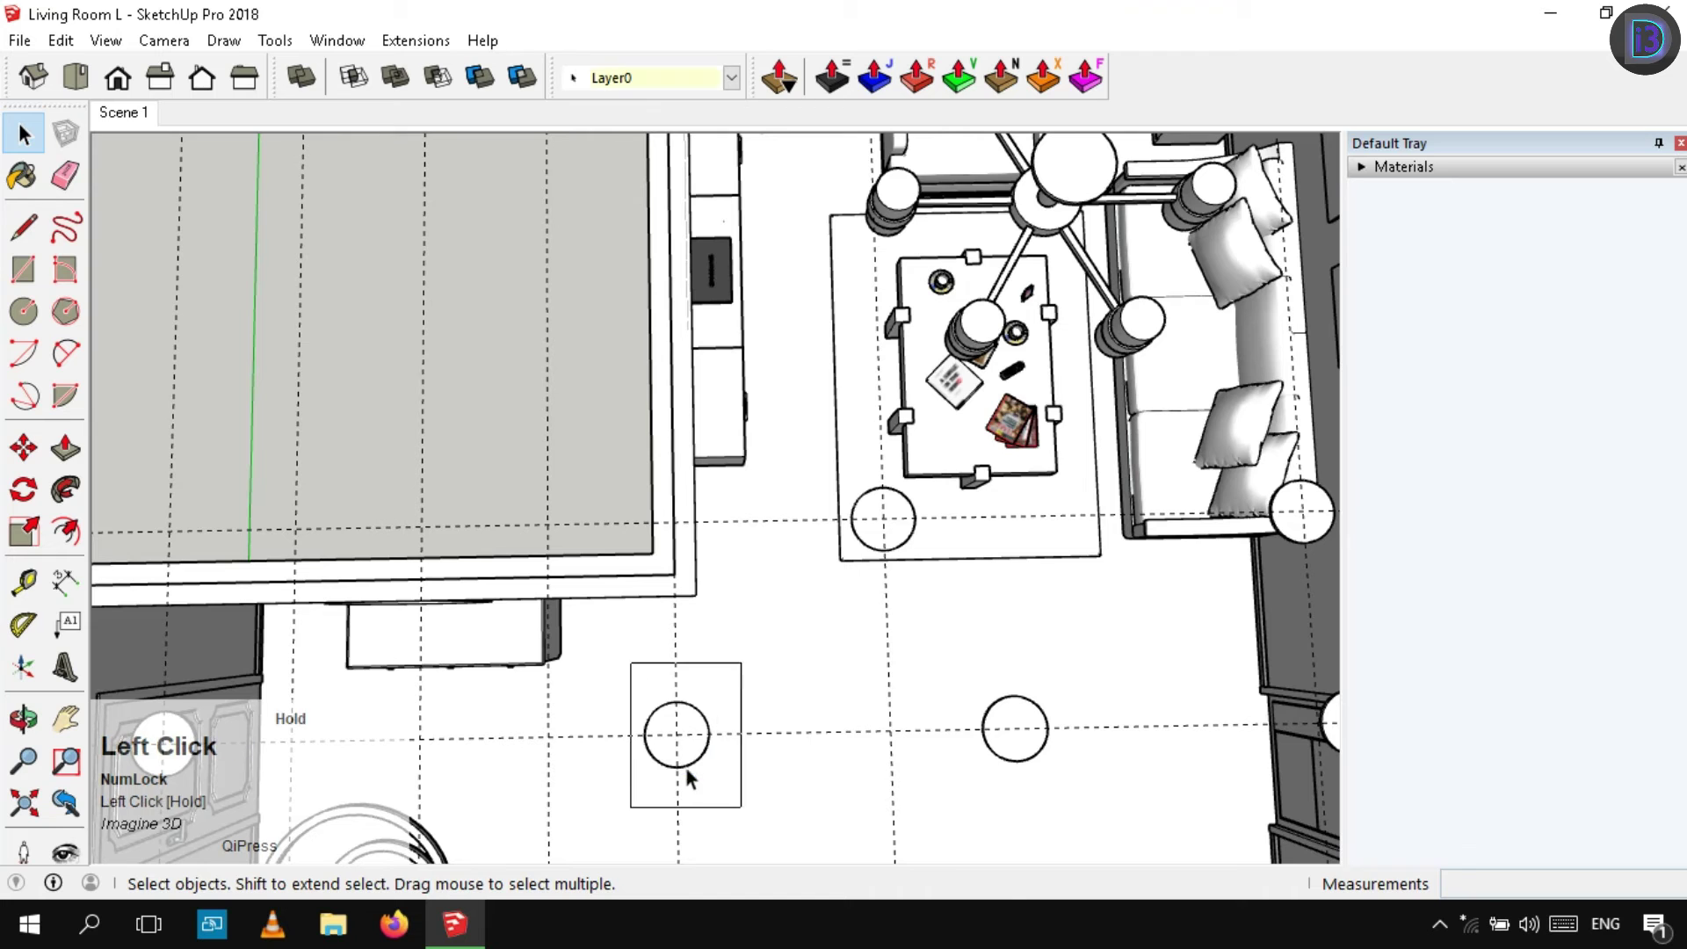
middle_click_drag(677, 735, 760, 434)
left_click(759, 430)
key("space")
scroll(756, 443, "down", 4)
left_click(782, 537)
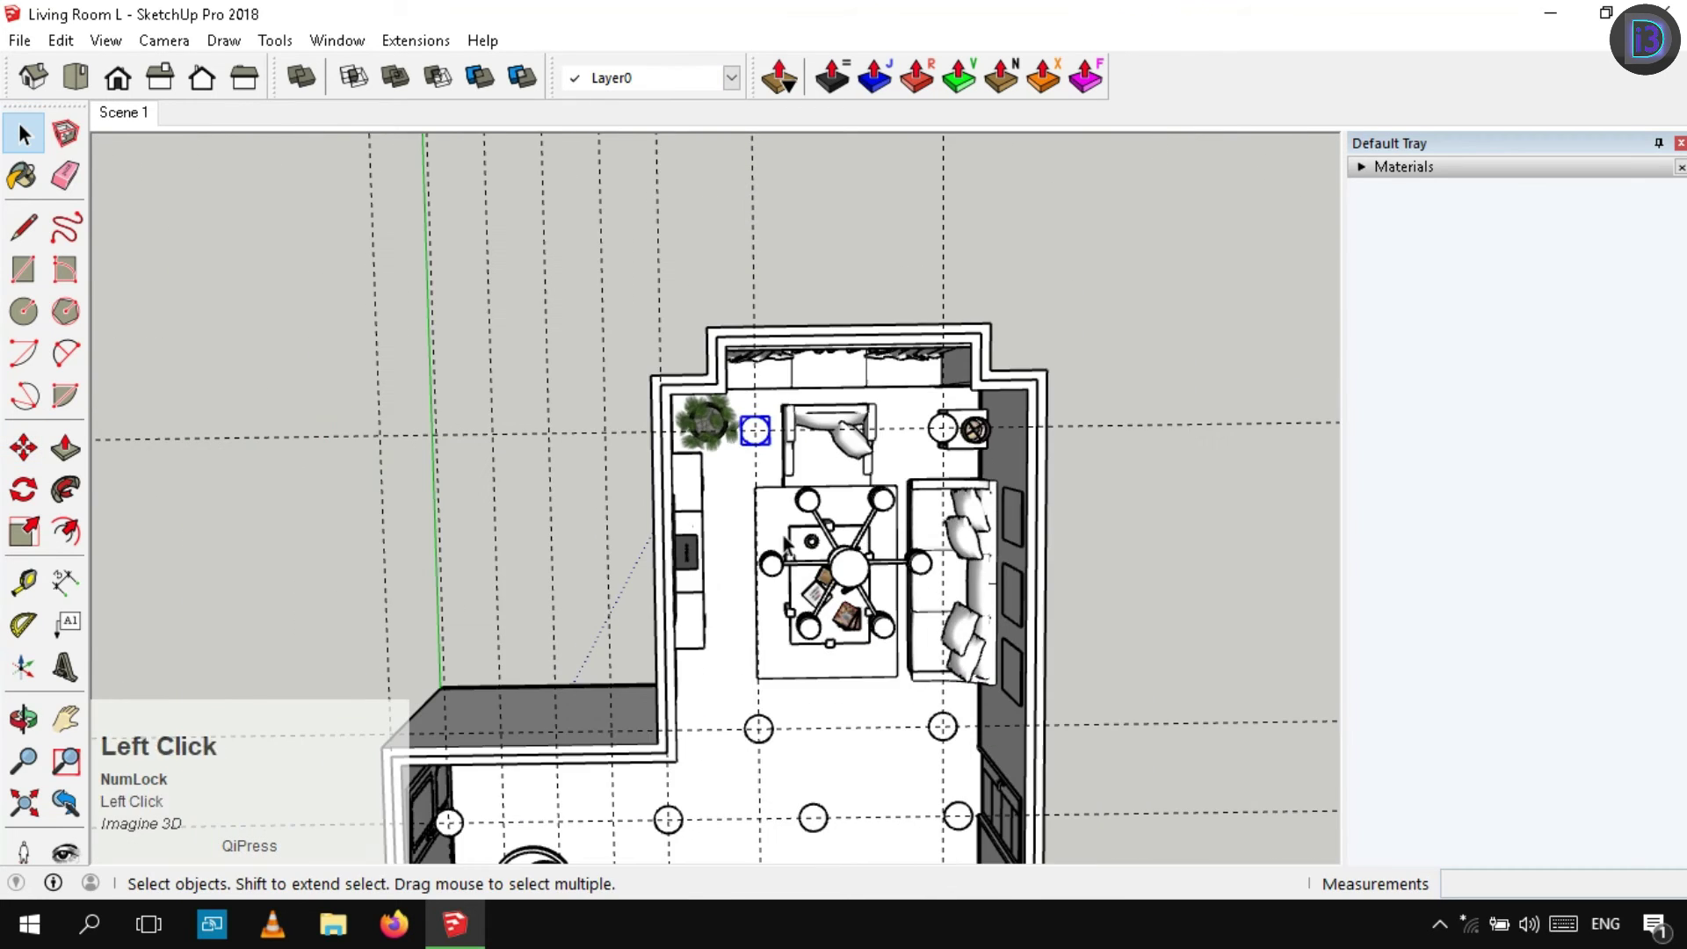
Open the chandelier's group for editing
middle_click_drag(782, 537, 603, 575)
scroll(656, 533, "up", 5)
middle_click_drag(351, 492, 598, 475)
scroll(524, 599, "up", 3)
scroll(790, 716, "up", 3)
middle_click_drag(697, 647, 932, 703, "shift")
scroll(961, 603, "down", 5)
middle_click_drag(961, 602, 571, 664)
scroll(744, 562, "up", 4)
middle_click_drag(744, 562, 836, 426)
double_click(834, 434)
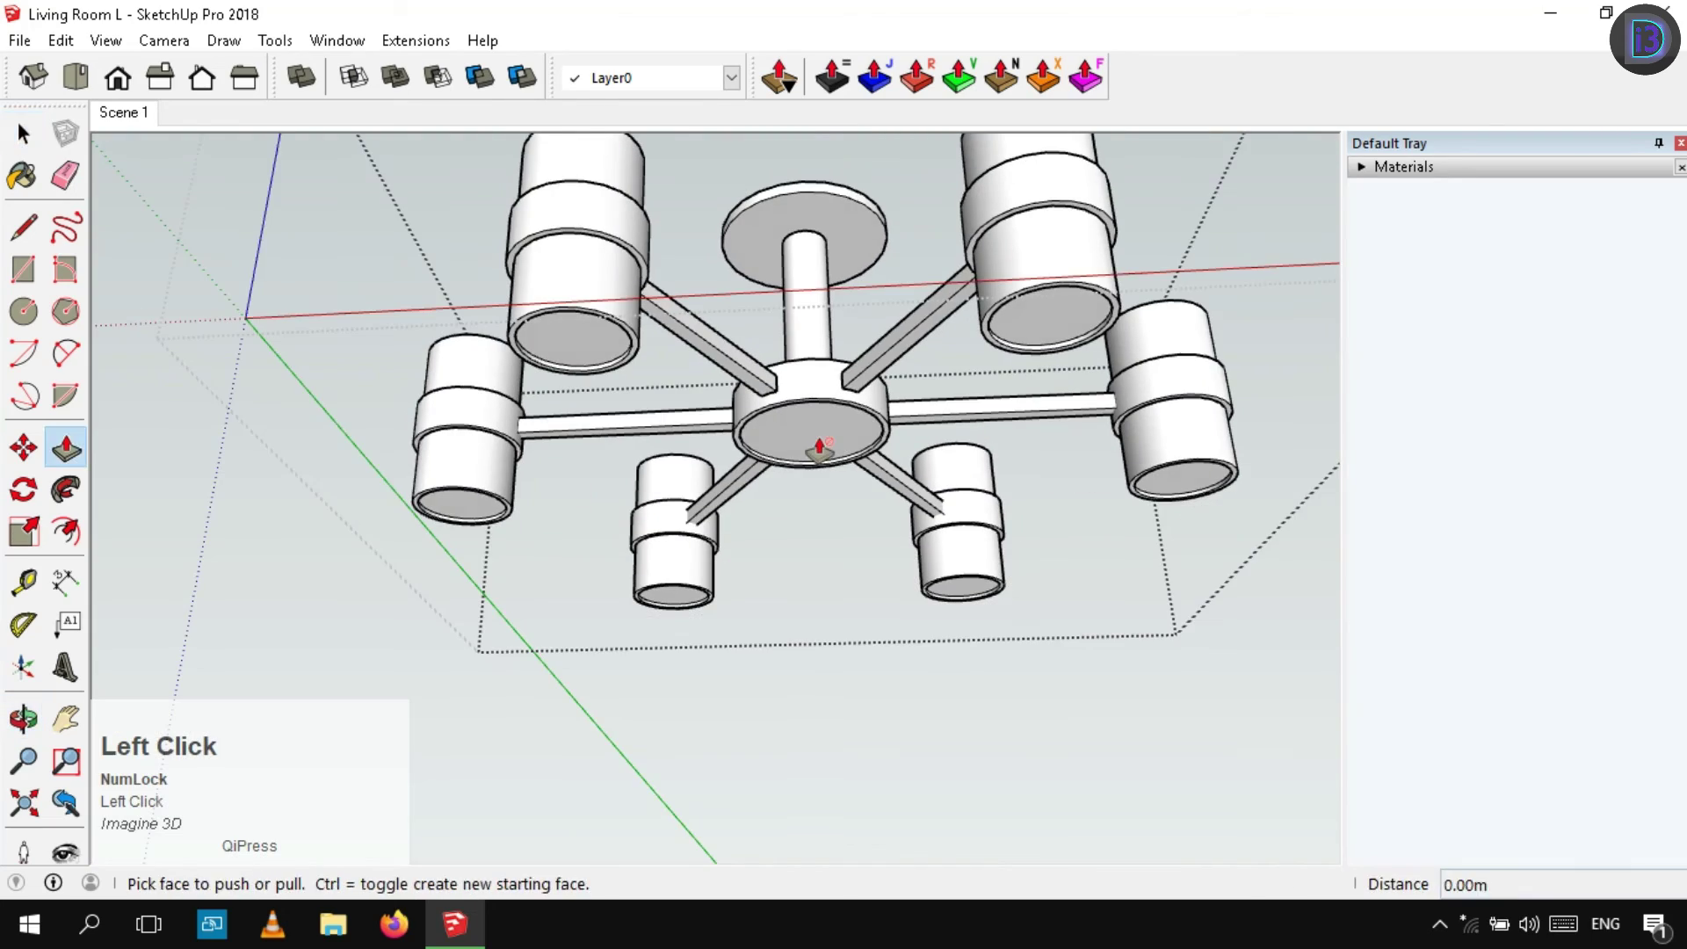
key("space")
Open the chandelier's central hub and push its inner bottom face inward by 0.01 m
scroll(844, 466, "up", 3)
middle_click_drag(547, 410, 290, 892)
scroll(825, 527, "down", 2)
middle_click_drag(825, 527, 719, 498)
scroll(708, 587, "up", 3)
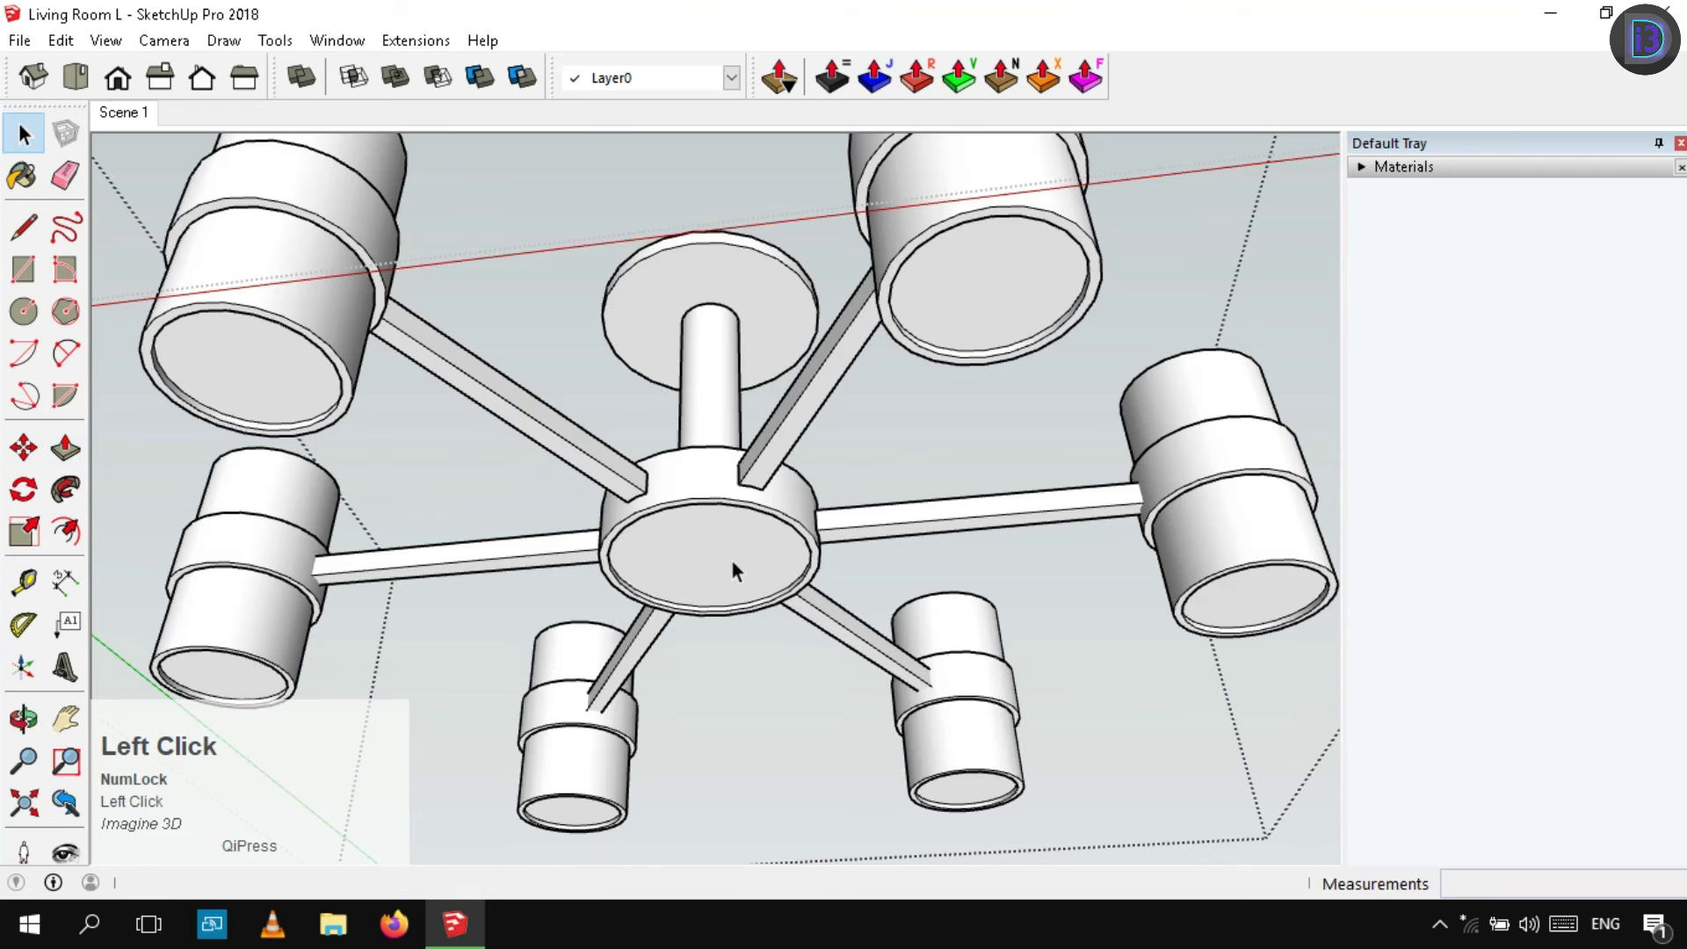
double_click(732, 562)
key("p")
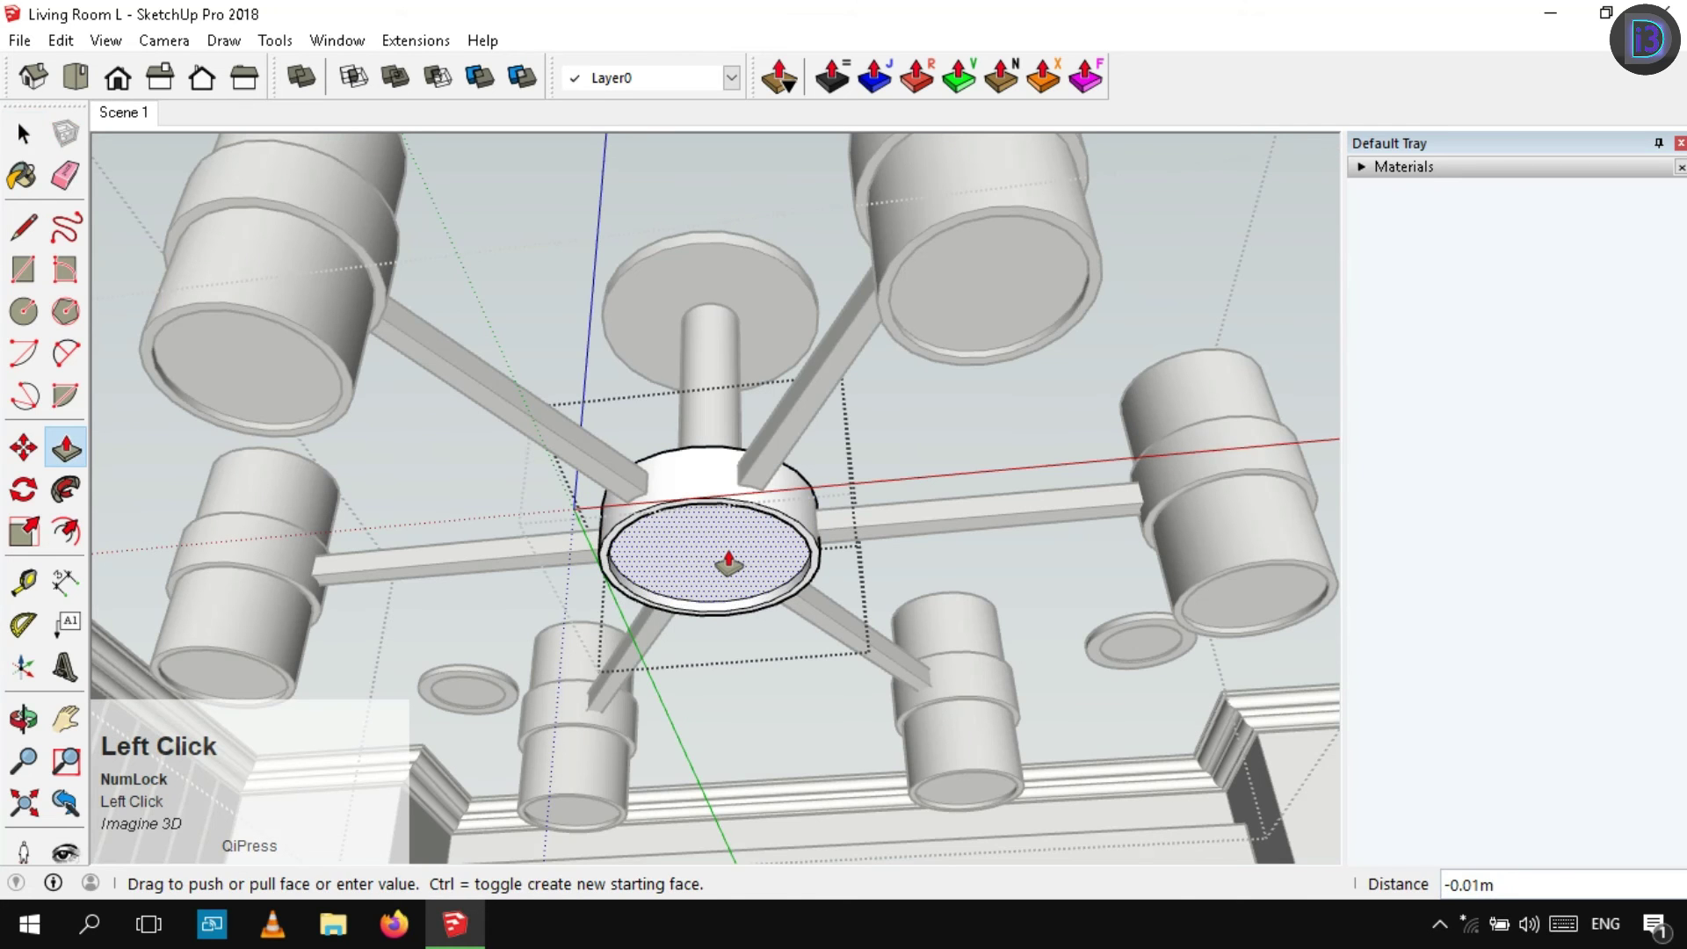
Cut the hub's recessed face, paste it in place outside the hub's group, and make it a separate group
key("space")
right_click(915, 442)
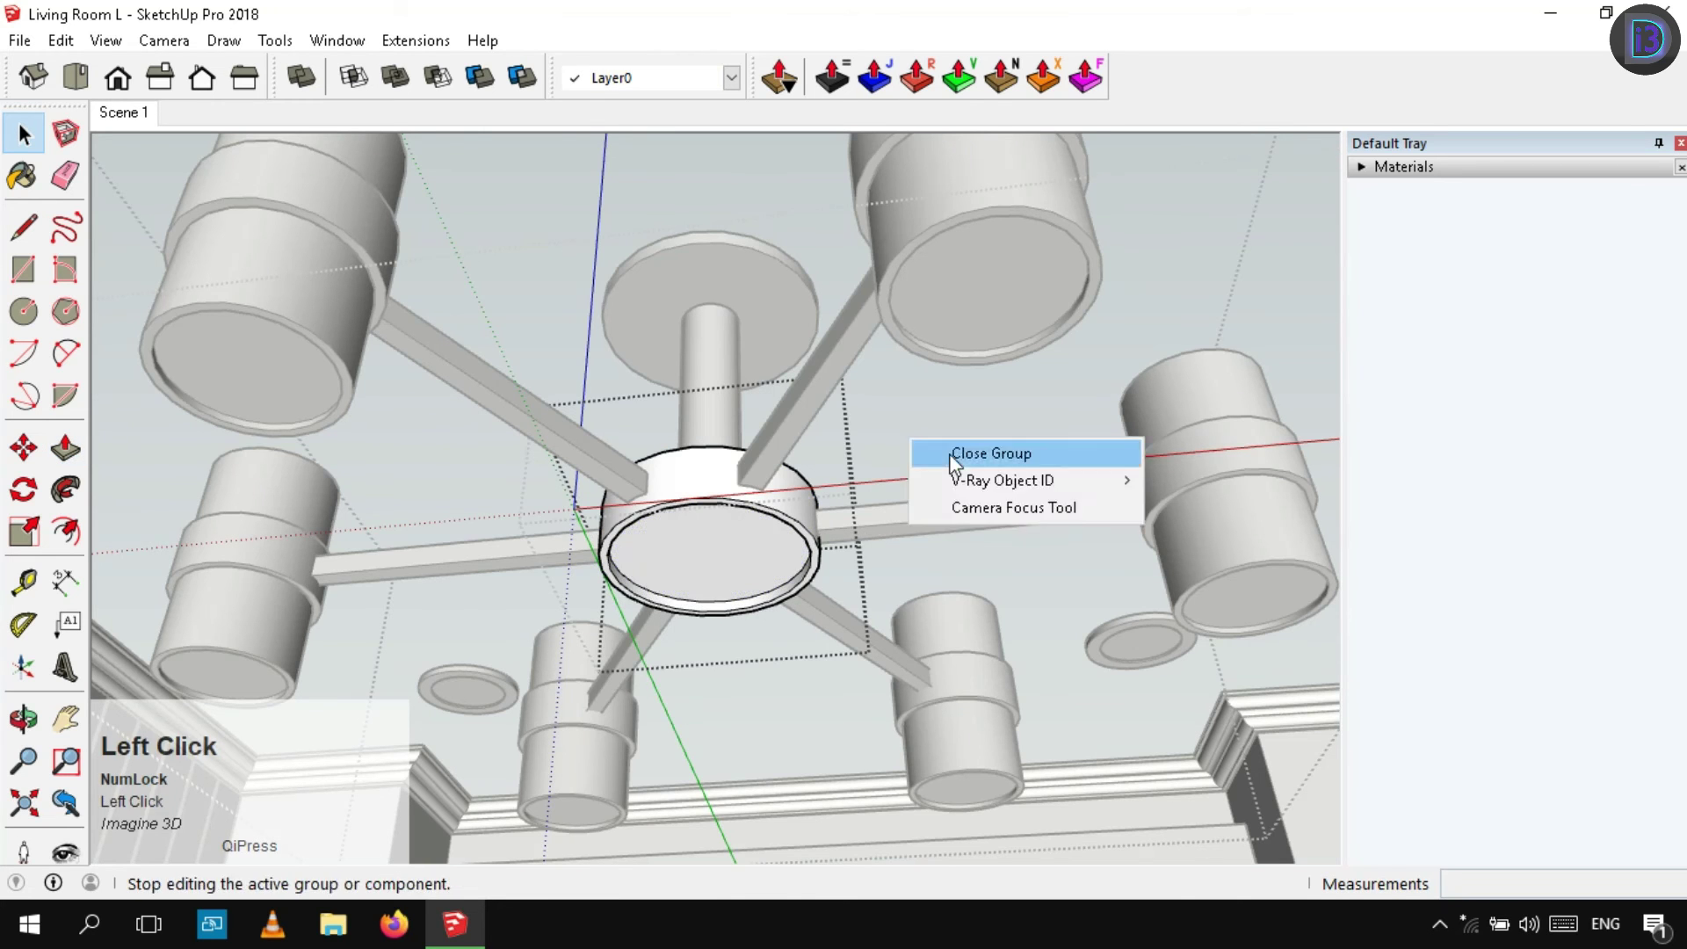
left_click(940, 452)
left_click(61, 40)
left_click(225, 214)
right_click(759, 589)
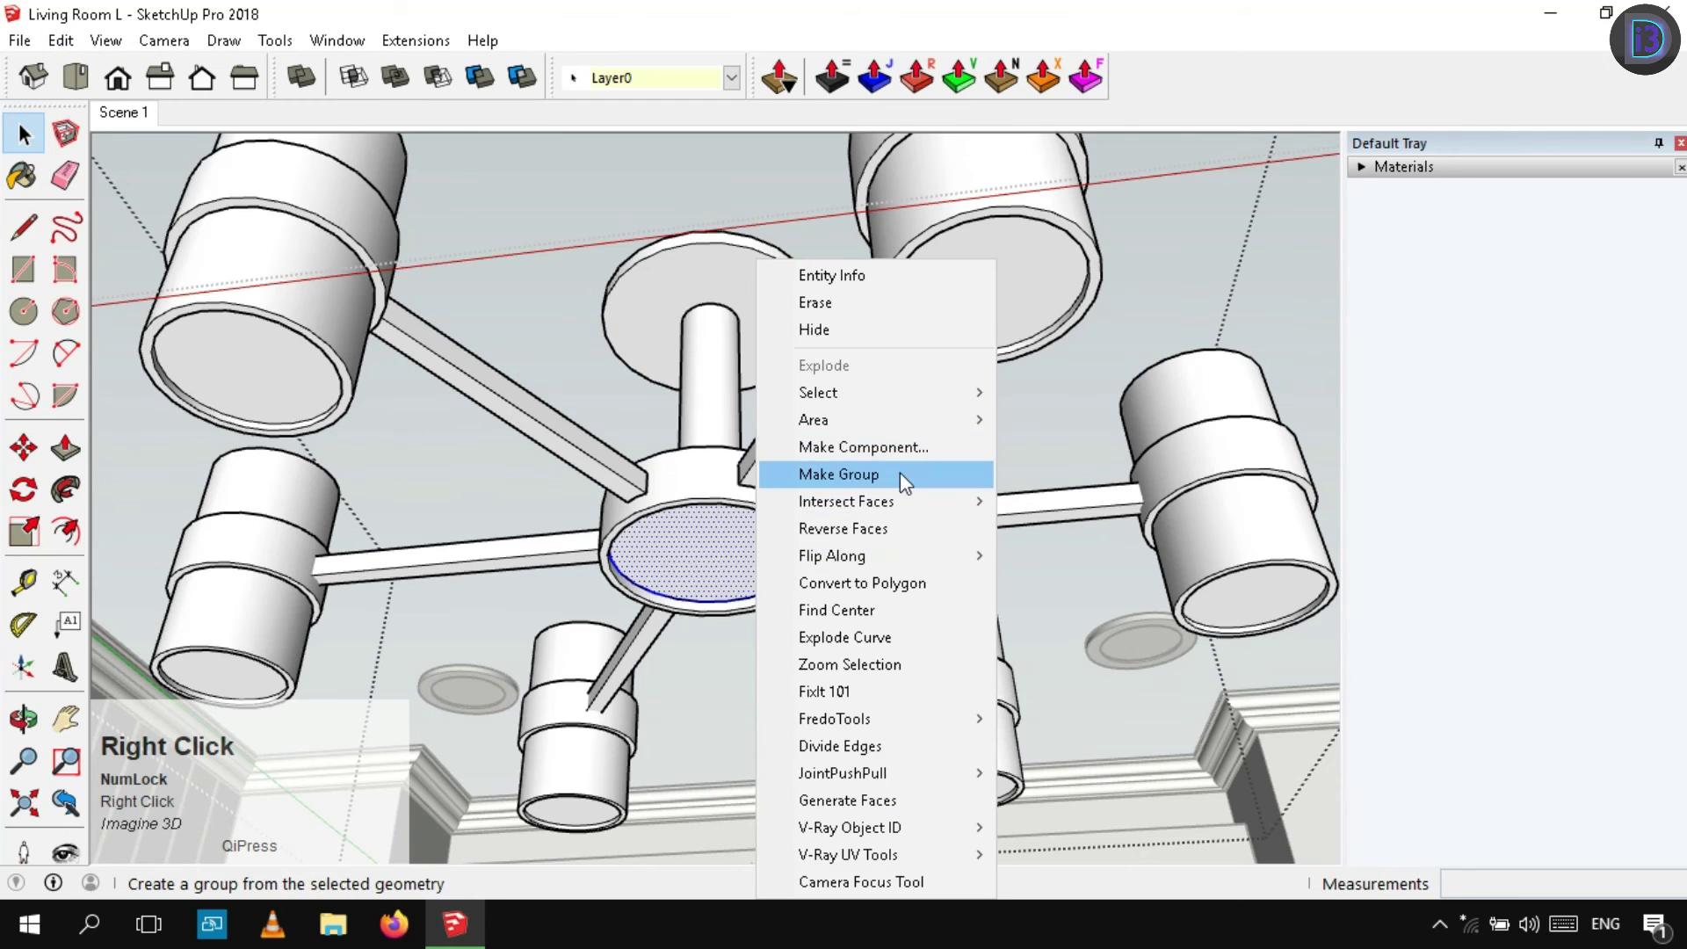
left_click(904, 478)
Extrude the hub's new light disc by 0.01 m with Push/Pull and close its group
double_click(716, 559)
key("p")
double_click(715, 576)
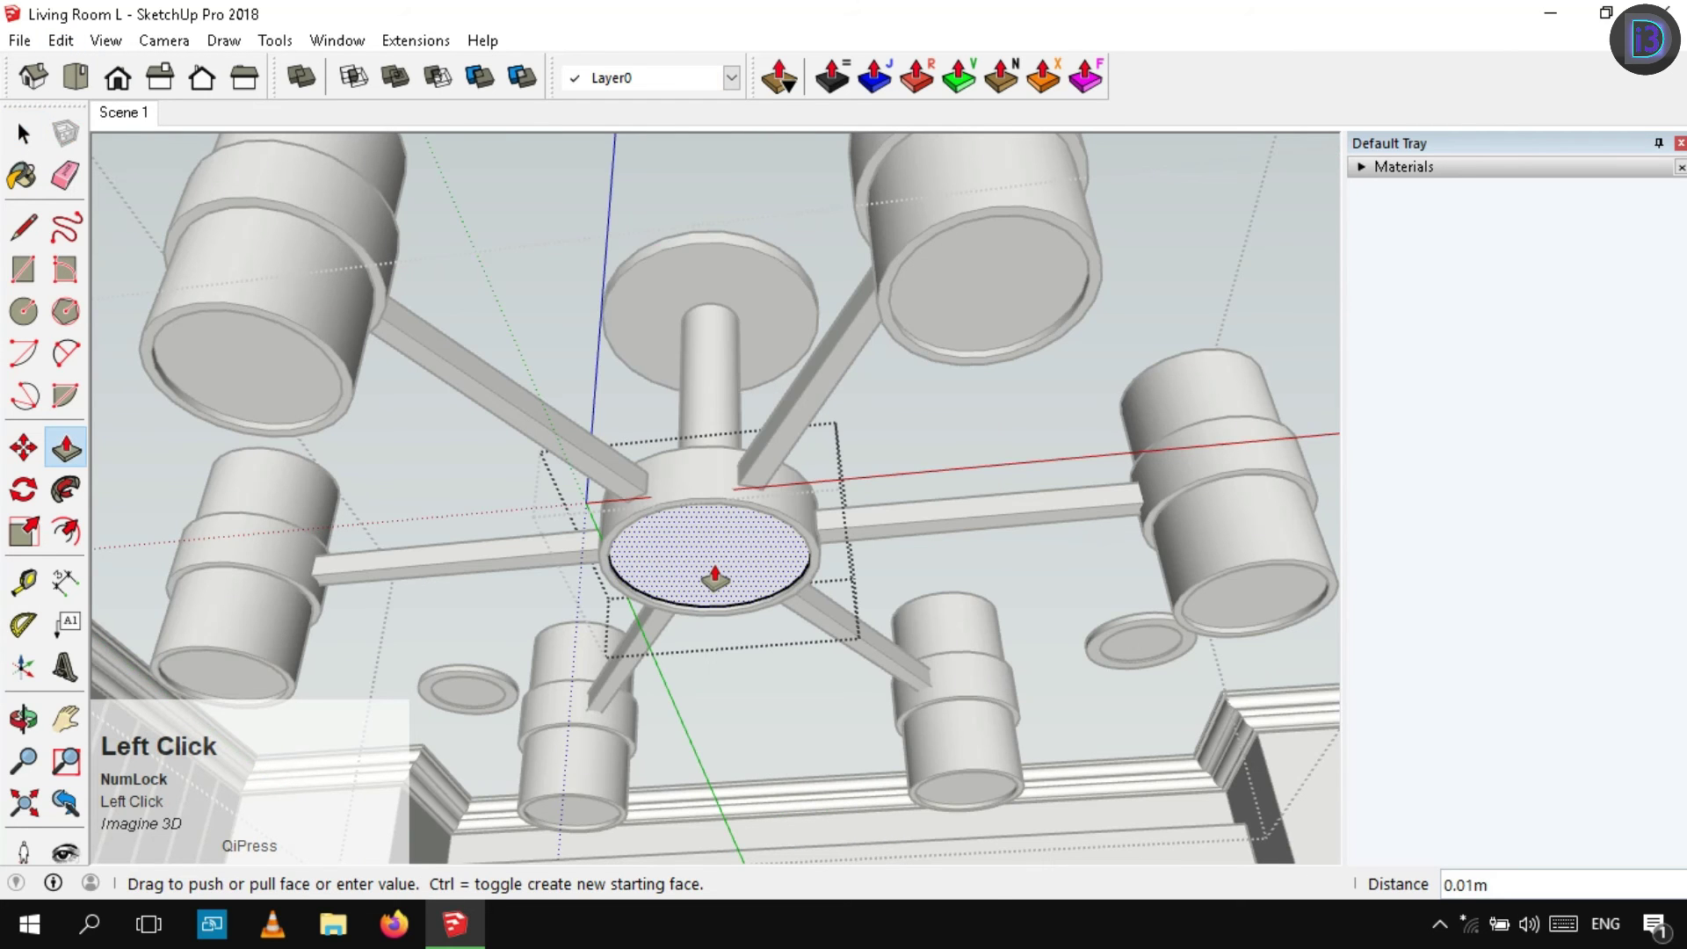
key("space")
right_click(986, 417)
left_click(1013, 432)
Try to cut the inner bottom face out of the large lamp shade nearest the view and close its group
double_click(1003, 306)
left_click(1001, 318)
scroll(1000, 316, "down", 2)
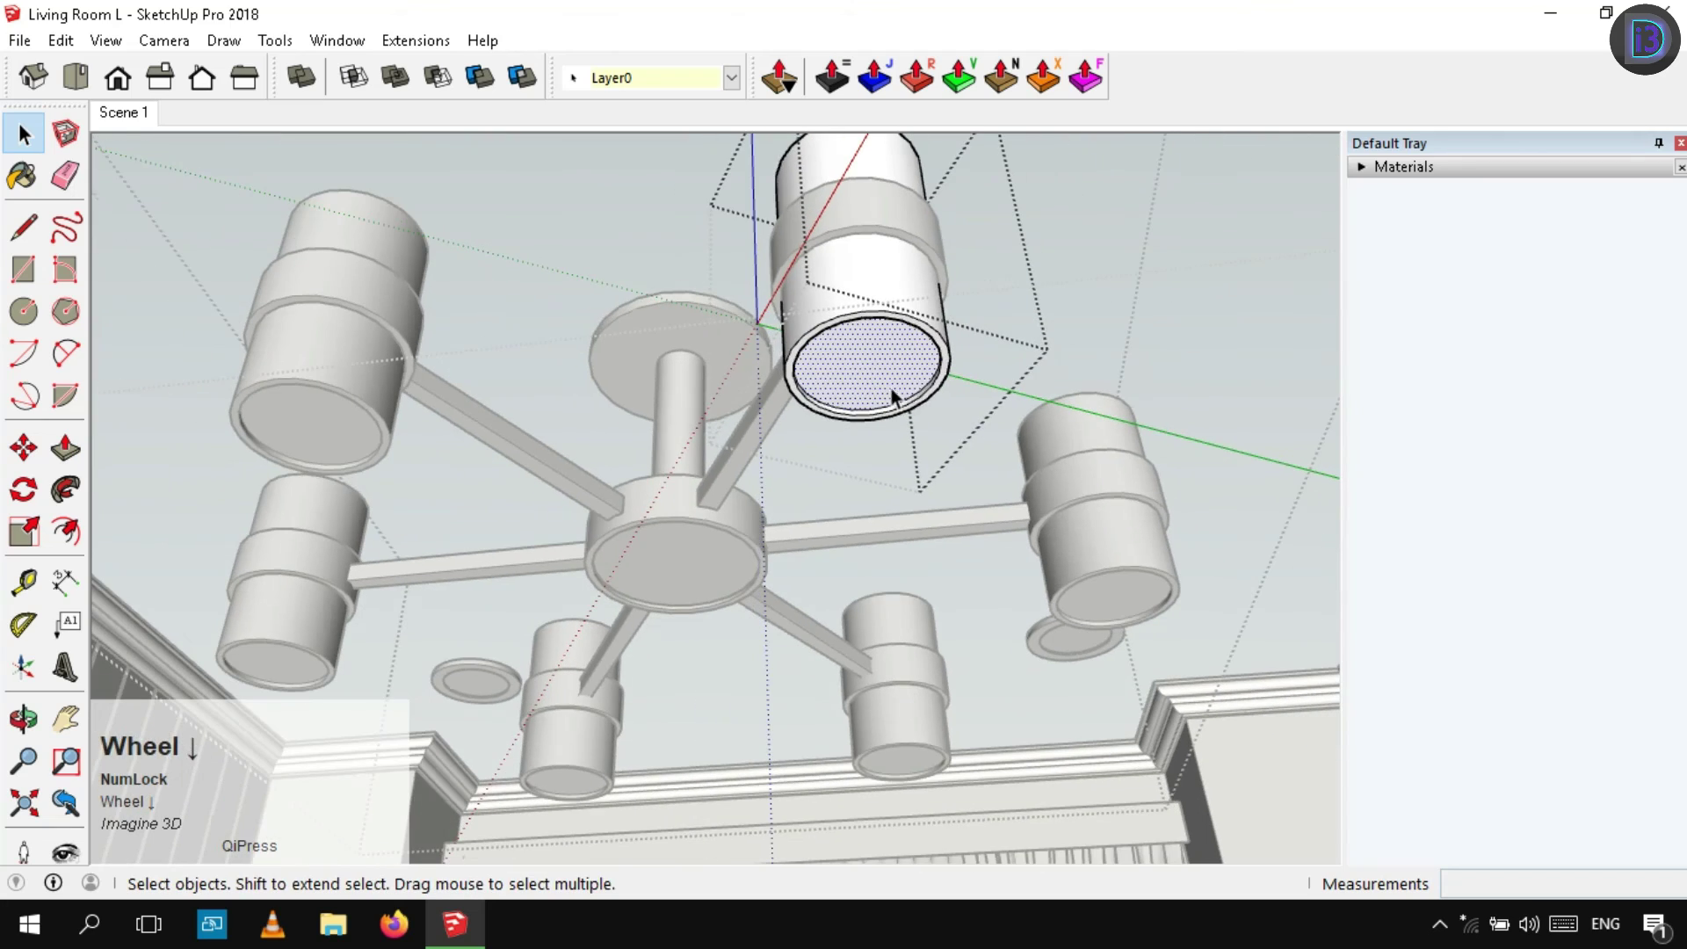
right_click(1063, 359)
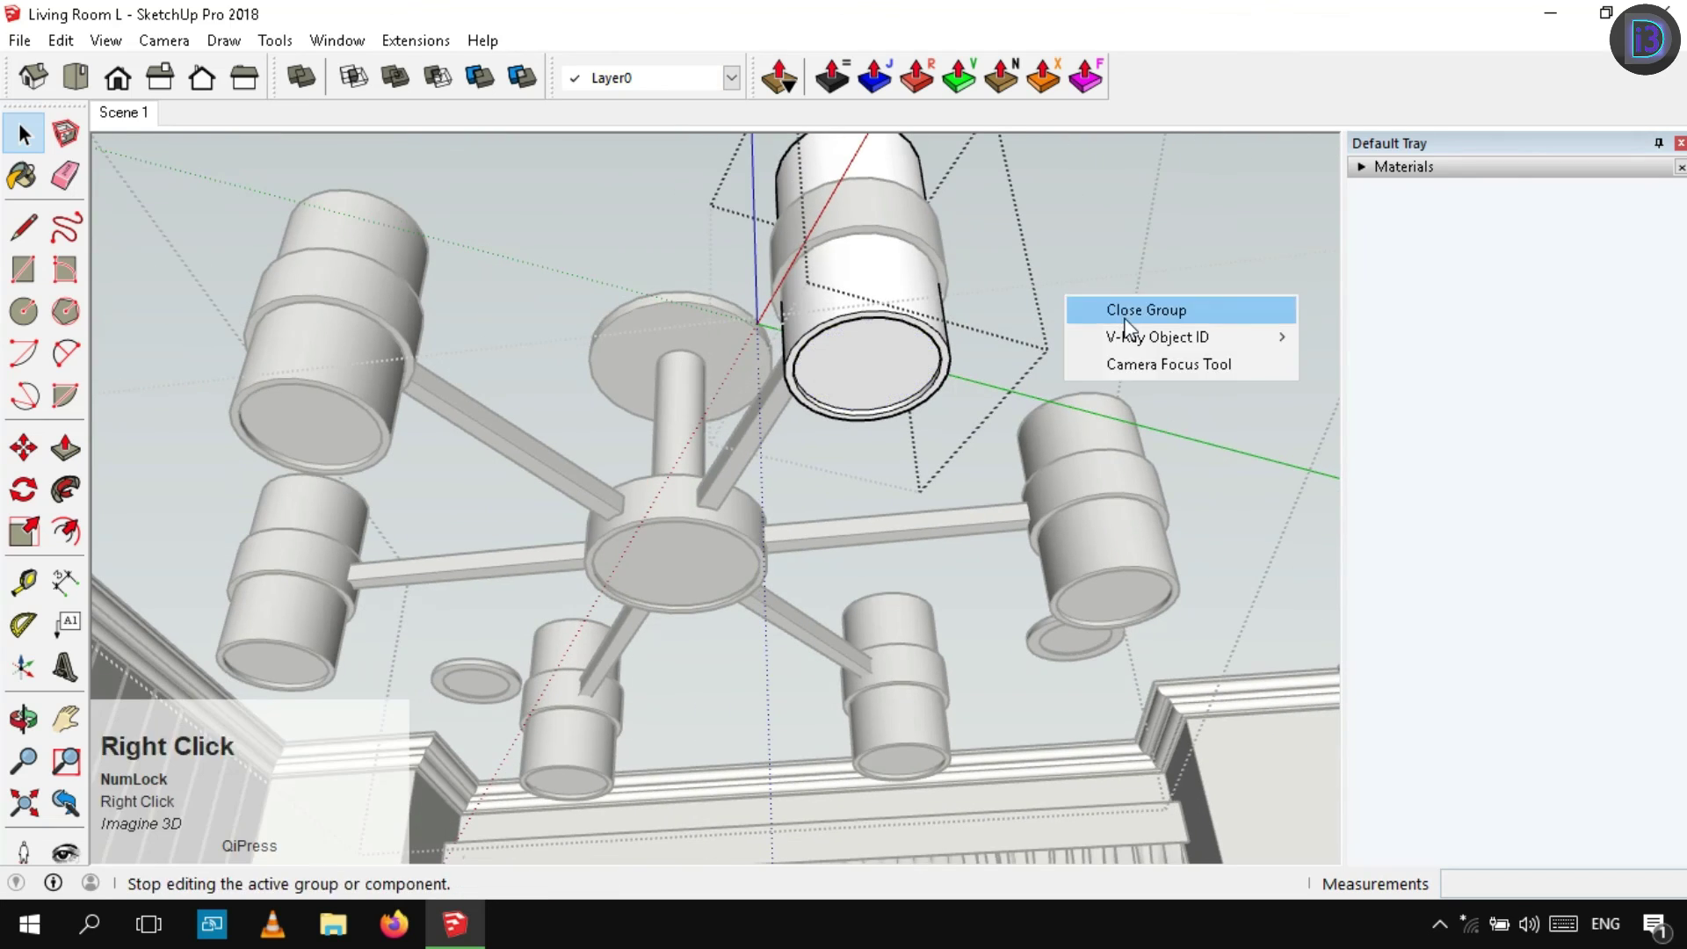
left_click(1103, 371)
Open the lamp shade on the sofa side of the chandelier and push its inner bottom face inward by 1 cm
middle_click_drag(879, 352, 869, 518)
scroll(866, 519, "down", 3)
scroll(900, 414, "up", 5)
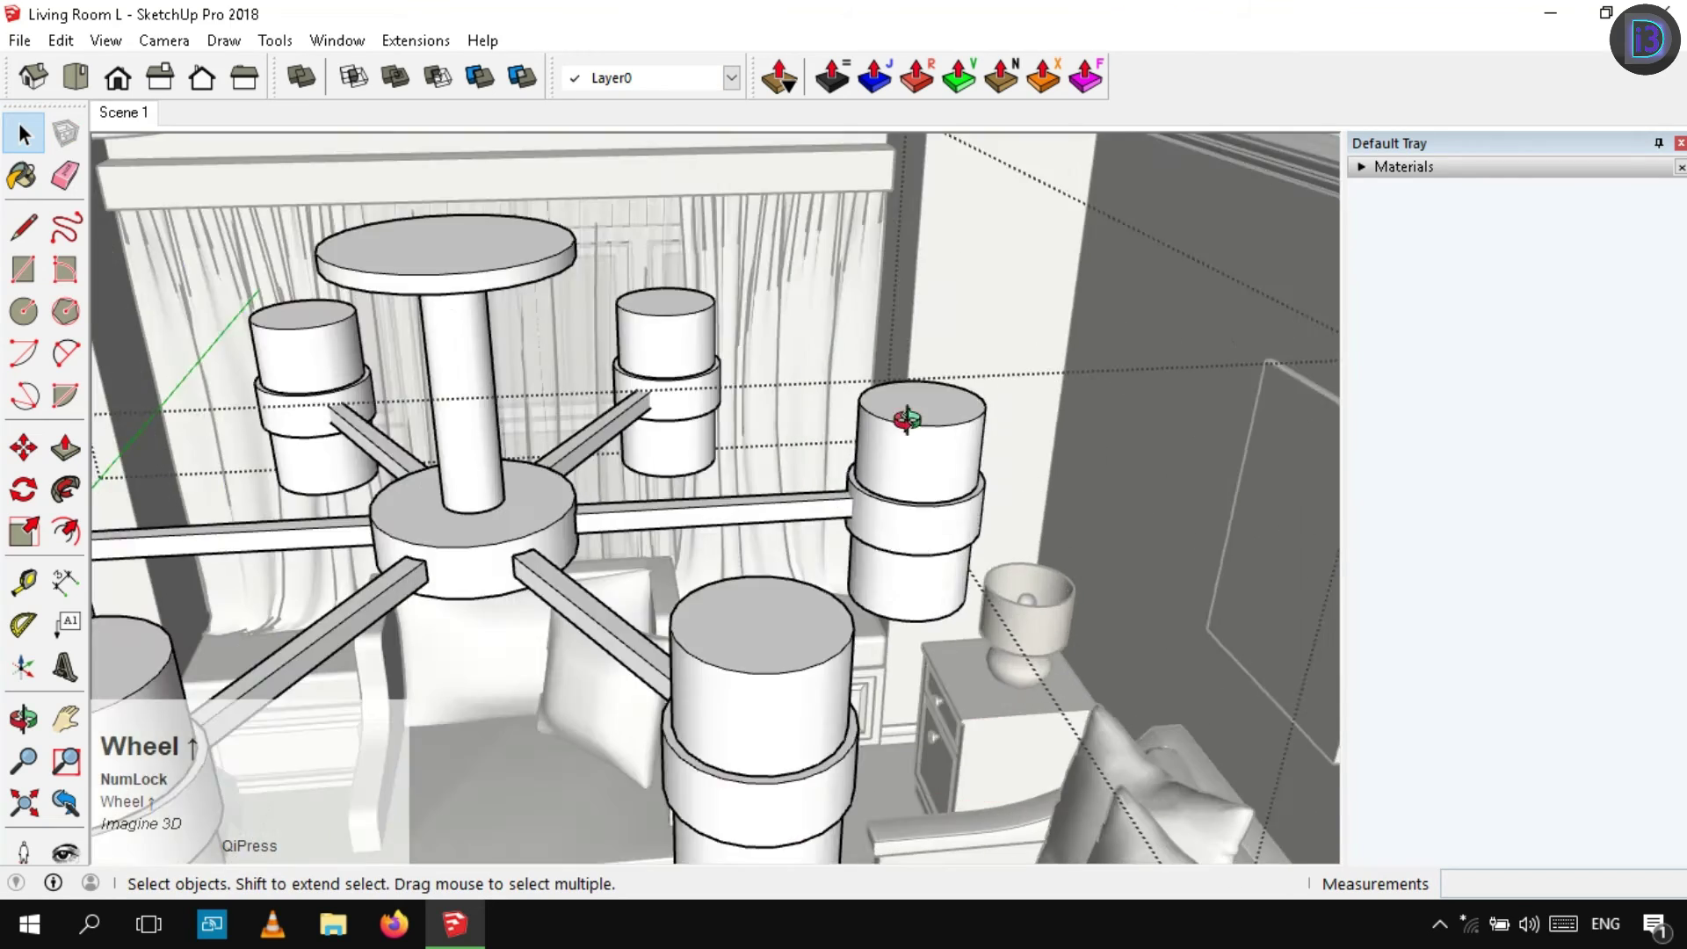
middle_click_drag(899, 414, 949, 531)
double_click(892, 450)
scroll(949, 531, "up", 1)
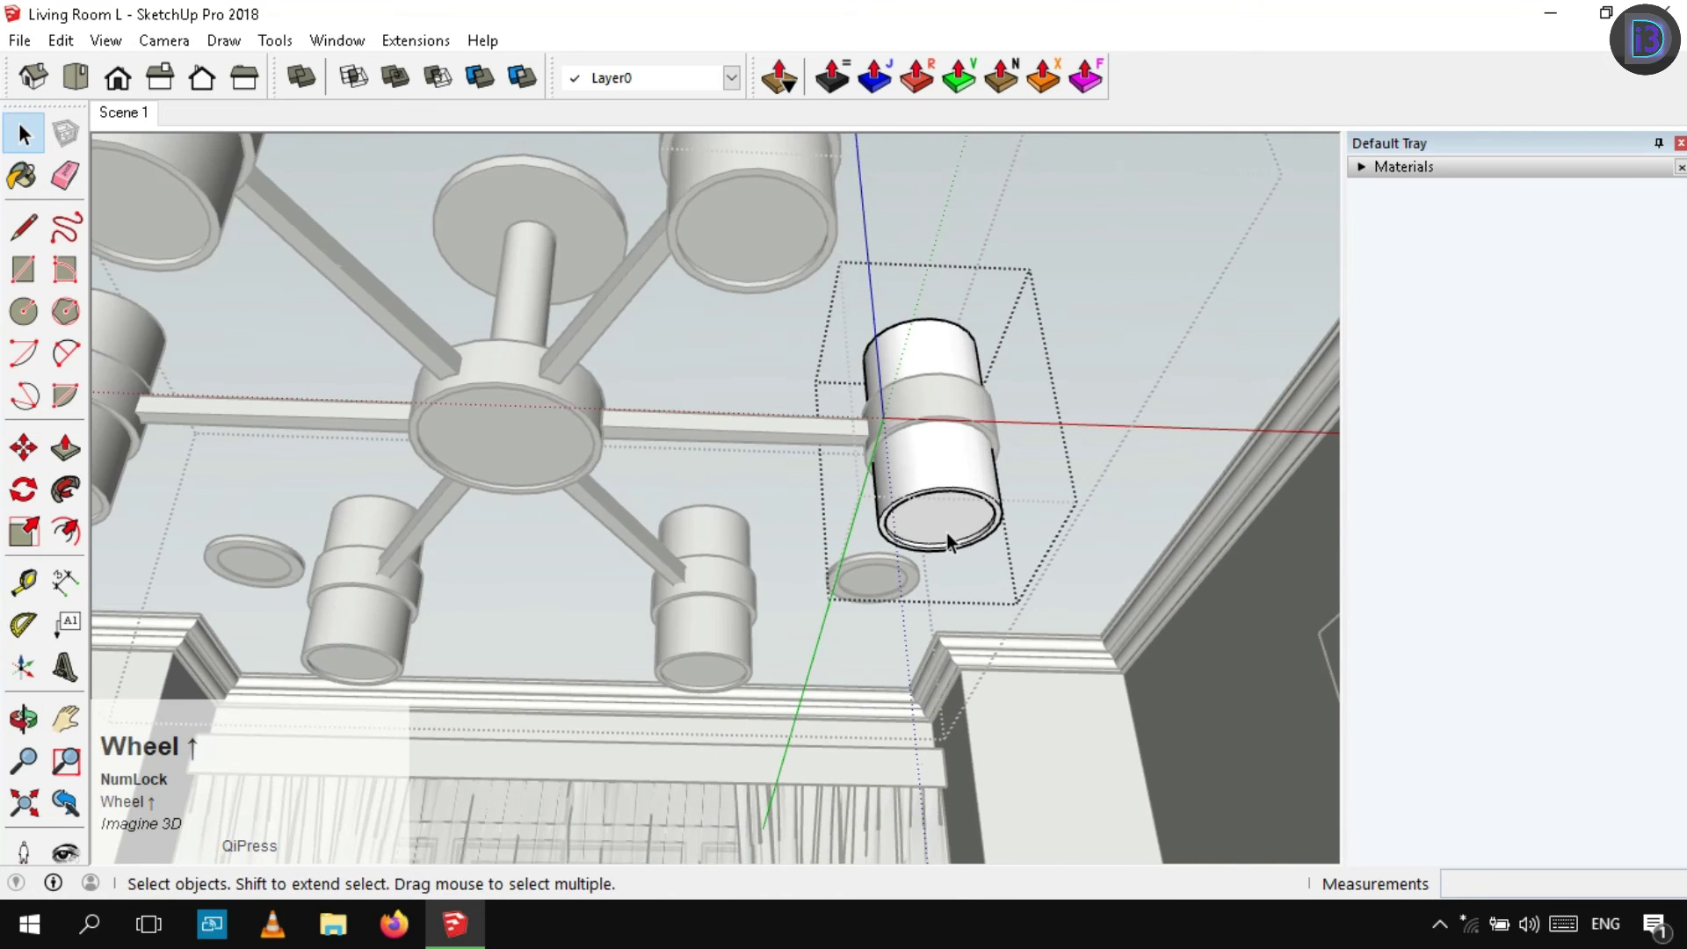
key("p")
left_click(955, 530)
type("1cm")
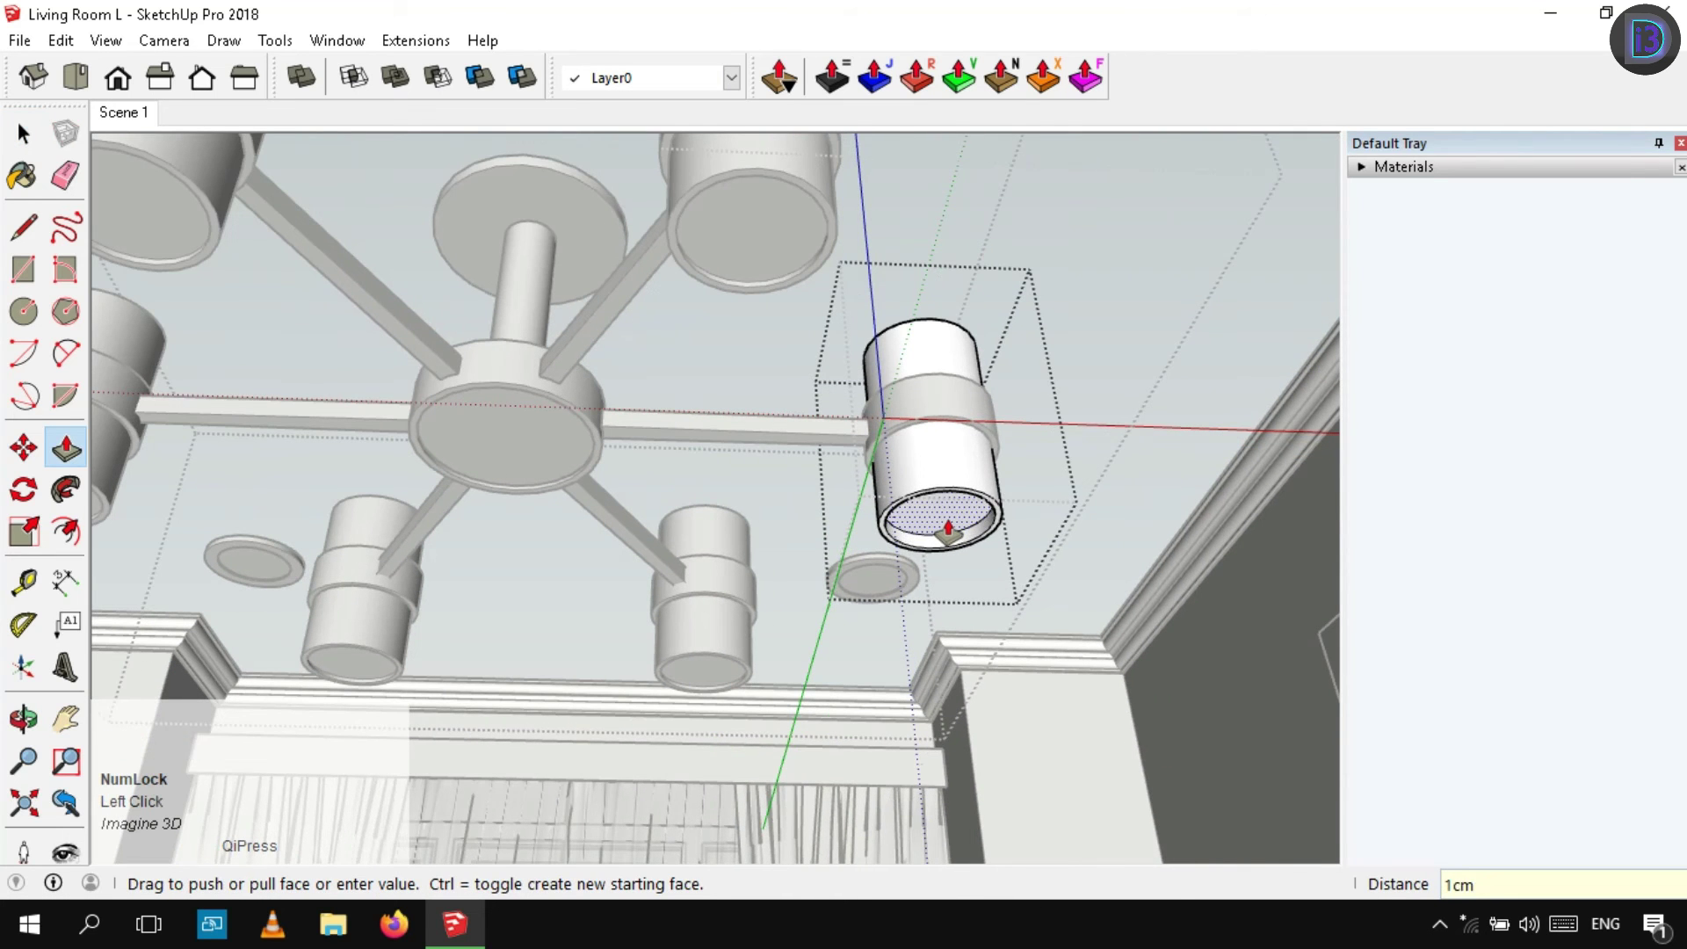
key("Return")
key("space")
Recess the inner bottom faces of the adjacent front shade and the two window-side shades by the same 1 cm
double_click(755, 230)
key("p")
double_click(755, 230)
key("space")
double_click(732, 669)
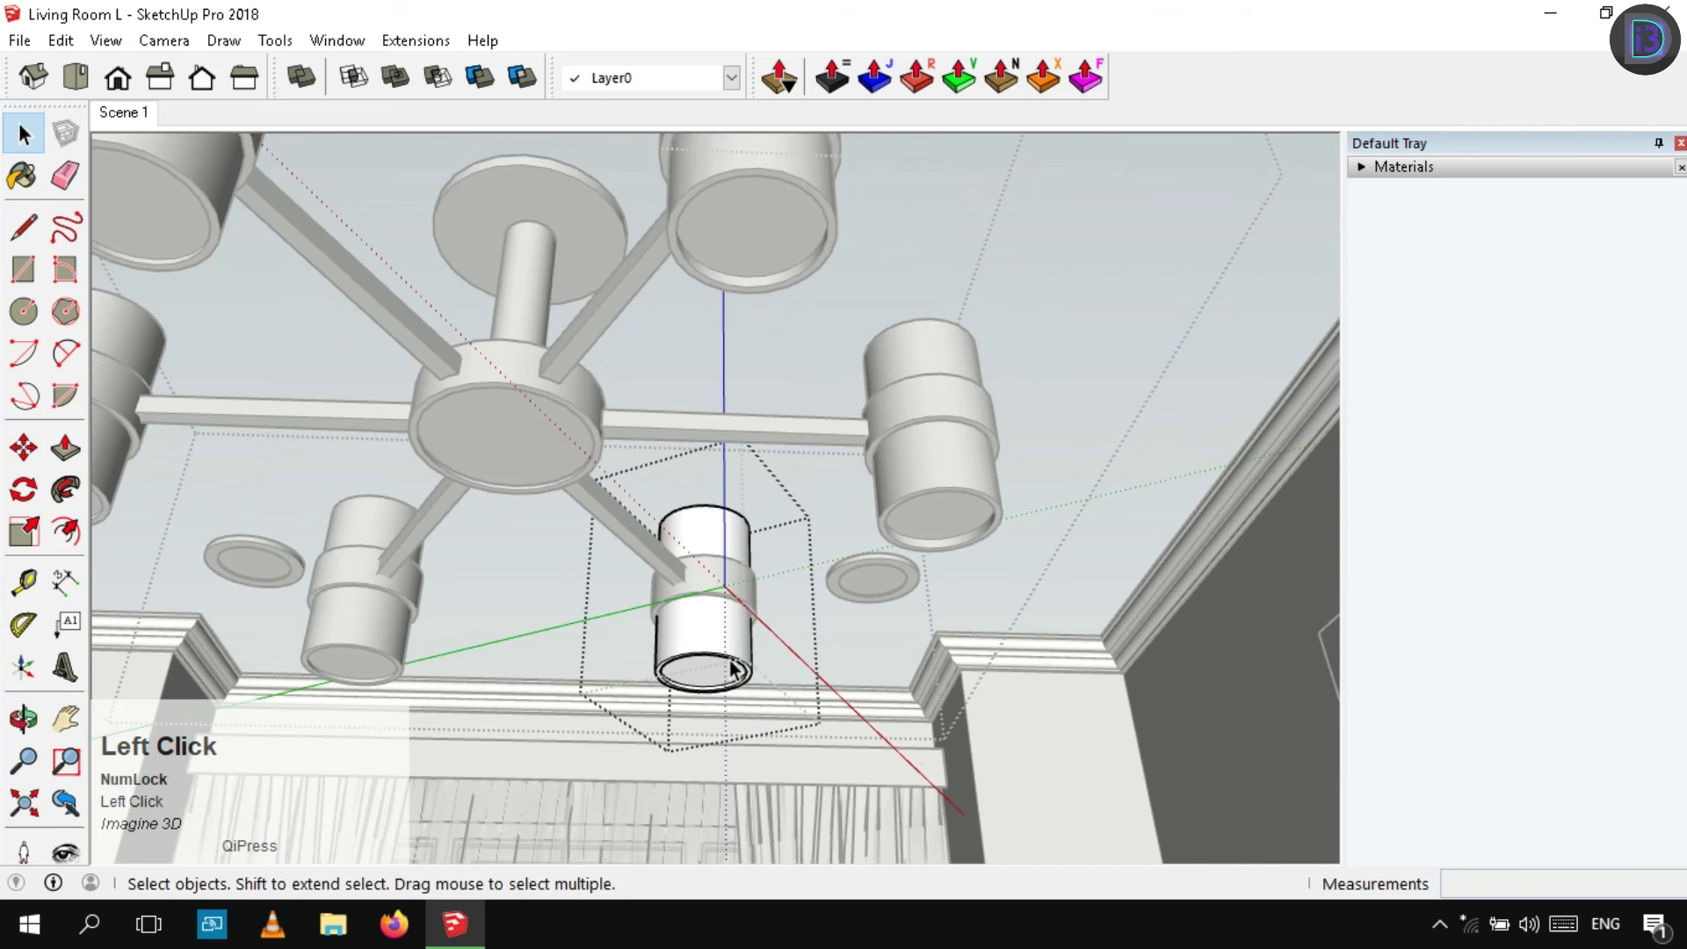
double_click(380, 619)
key("p")
double_click(361, 665)
Recess the inner bottom faces of the two remaining lamp shades on the console side by the same 1 cm
double_click(403, 564)
key("p")
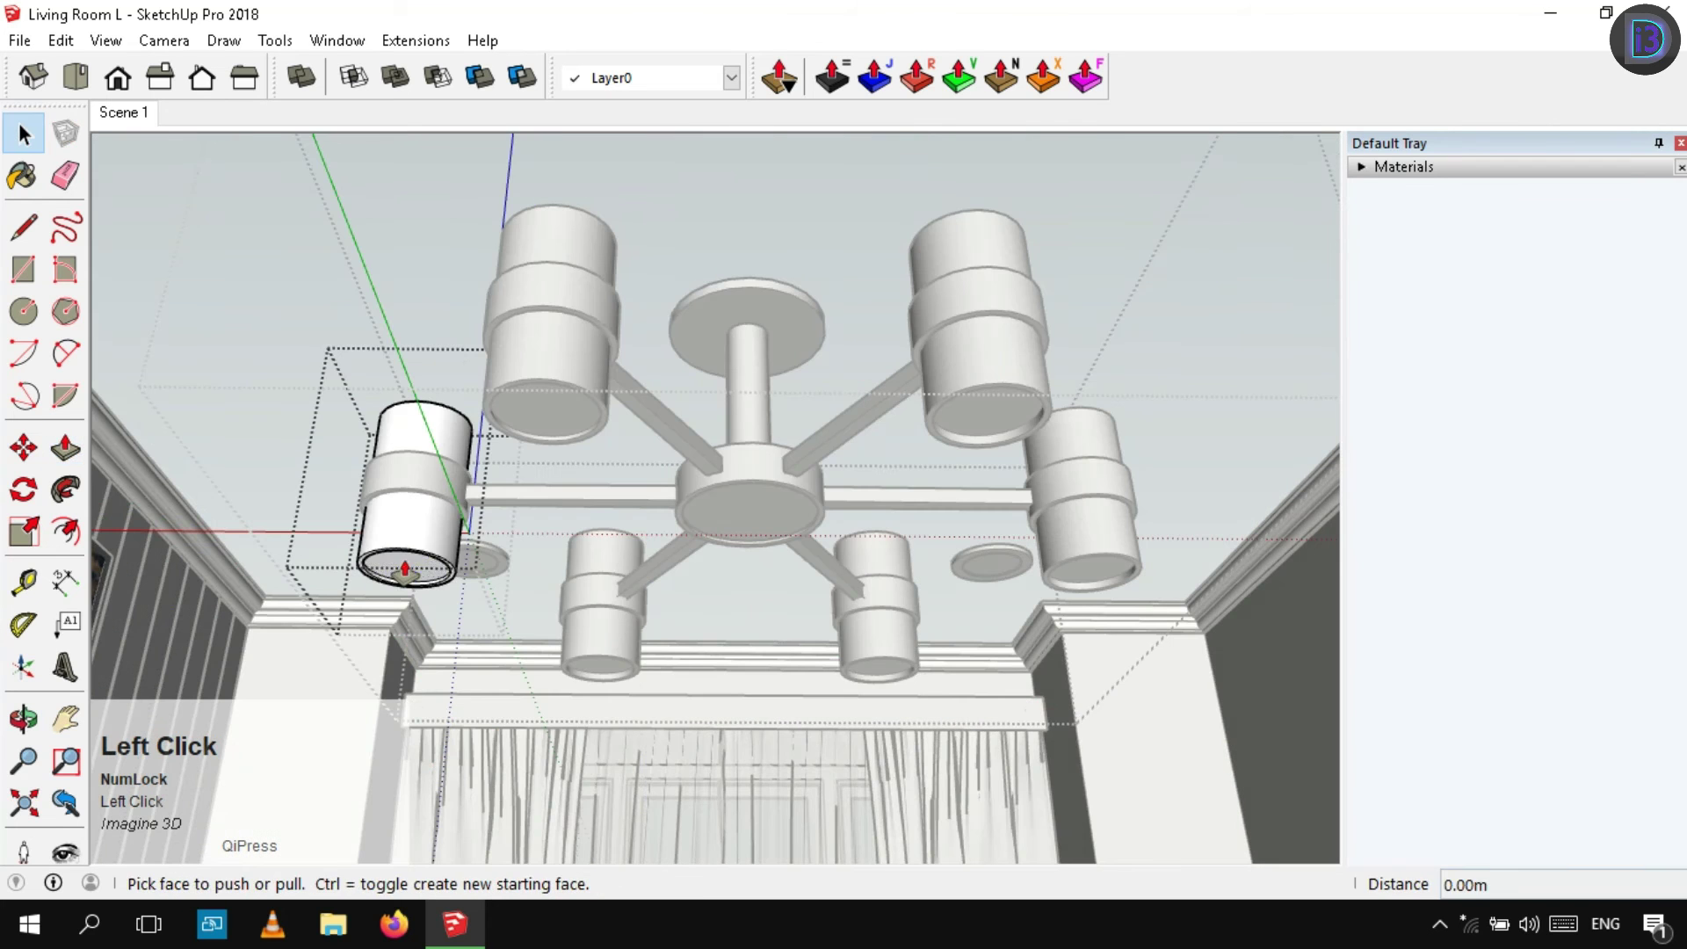
double_click(403, 568)
key("space")
double_click(560, 410)
key("p")
double_click(557, 407)
key("space")
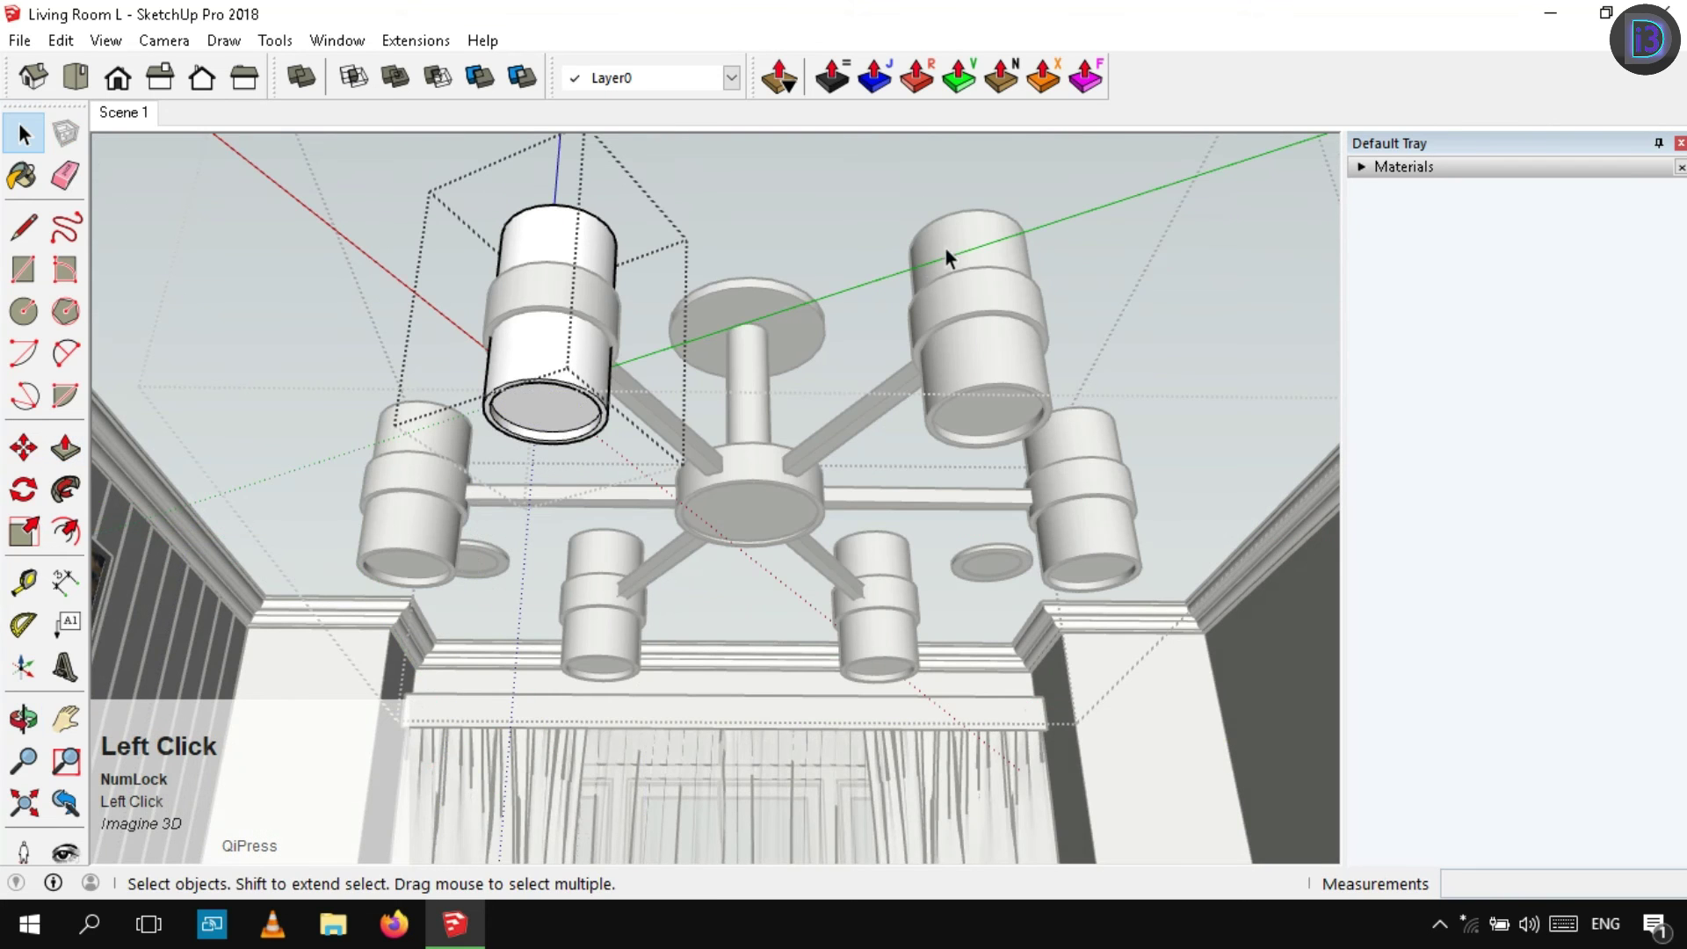
Cut the recessed bottom face from the sofa-side lamp shade and paste it in place outside the shade's group
middle_click_drag(951, 283, 1004, 517)
double_click(1025, 525)
left_click(1036, 536)
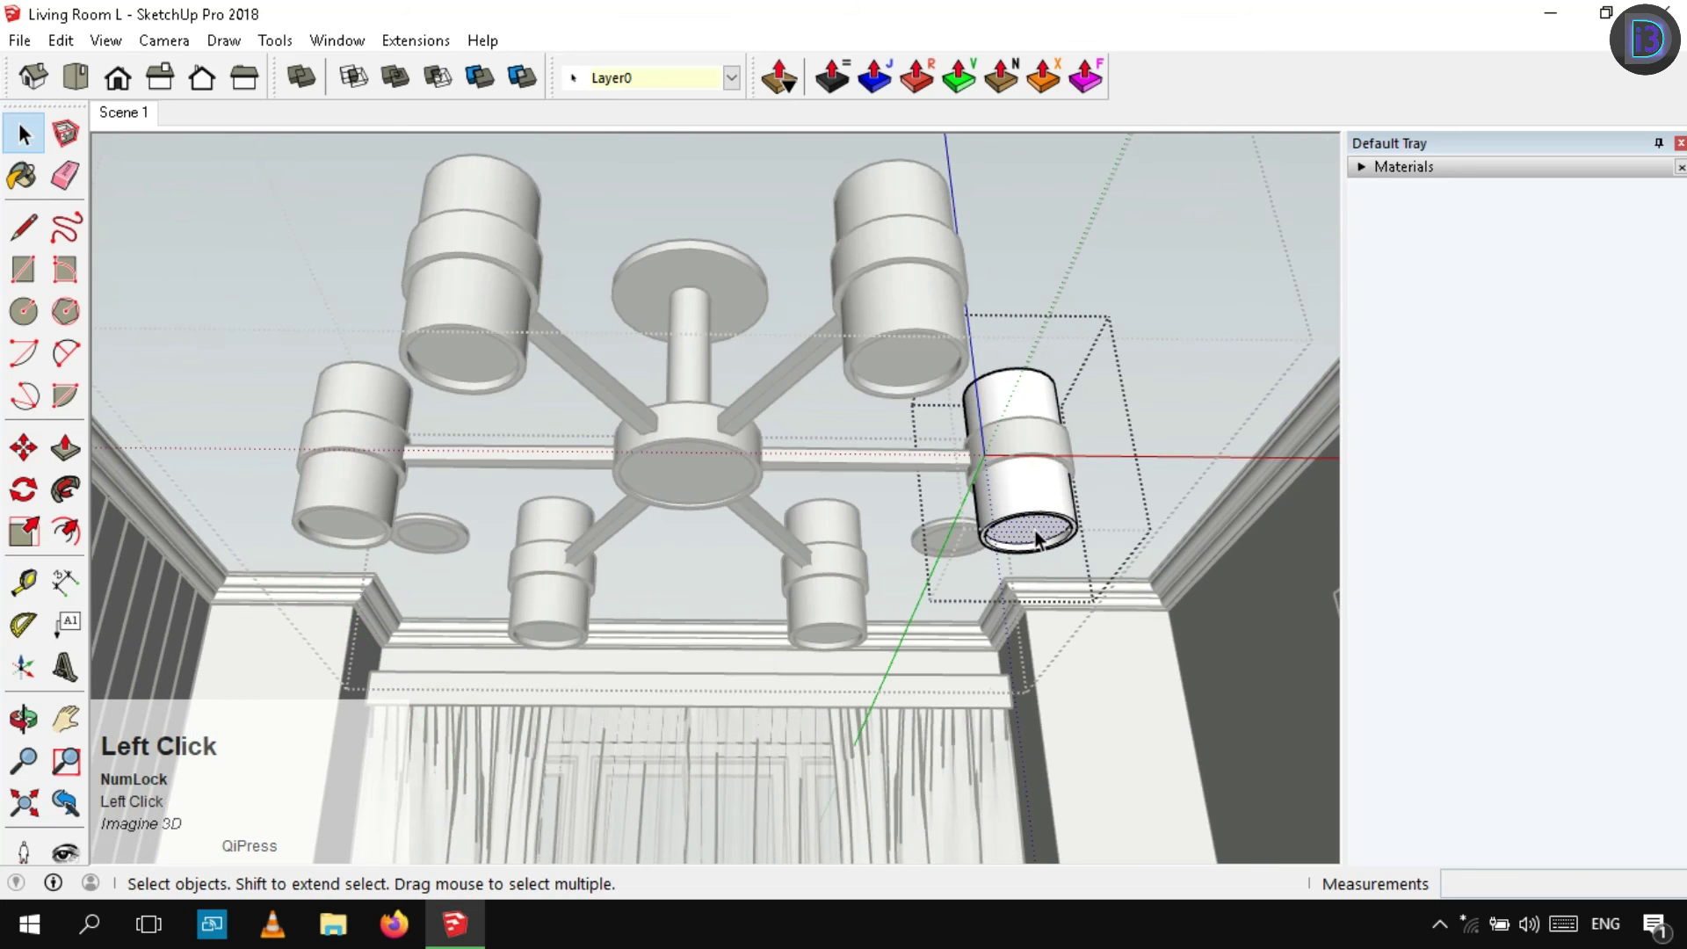
left_click(1226, 343)
left_click(61, 40)
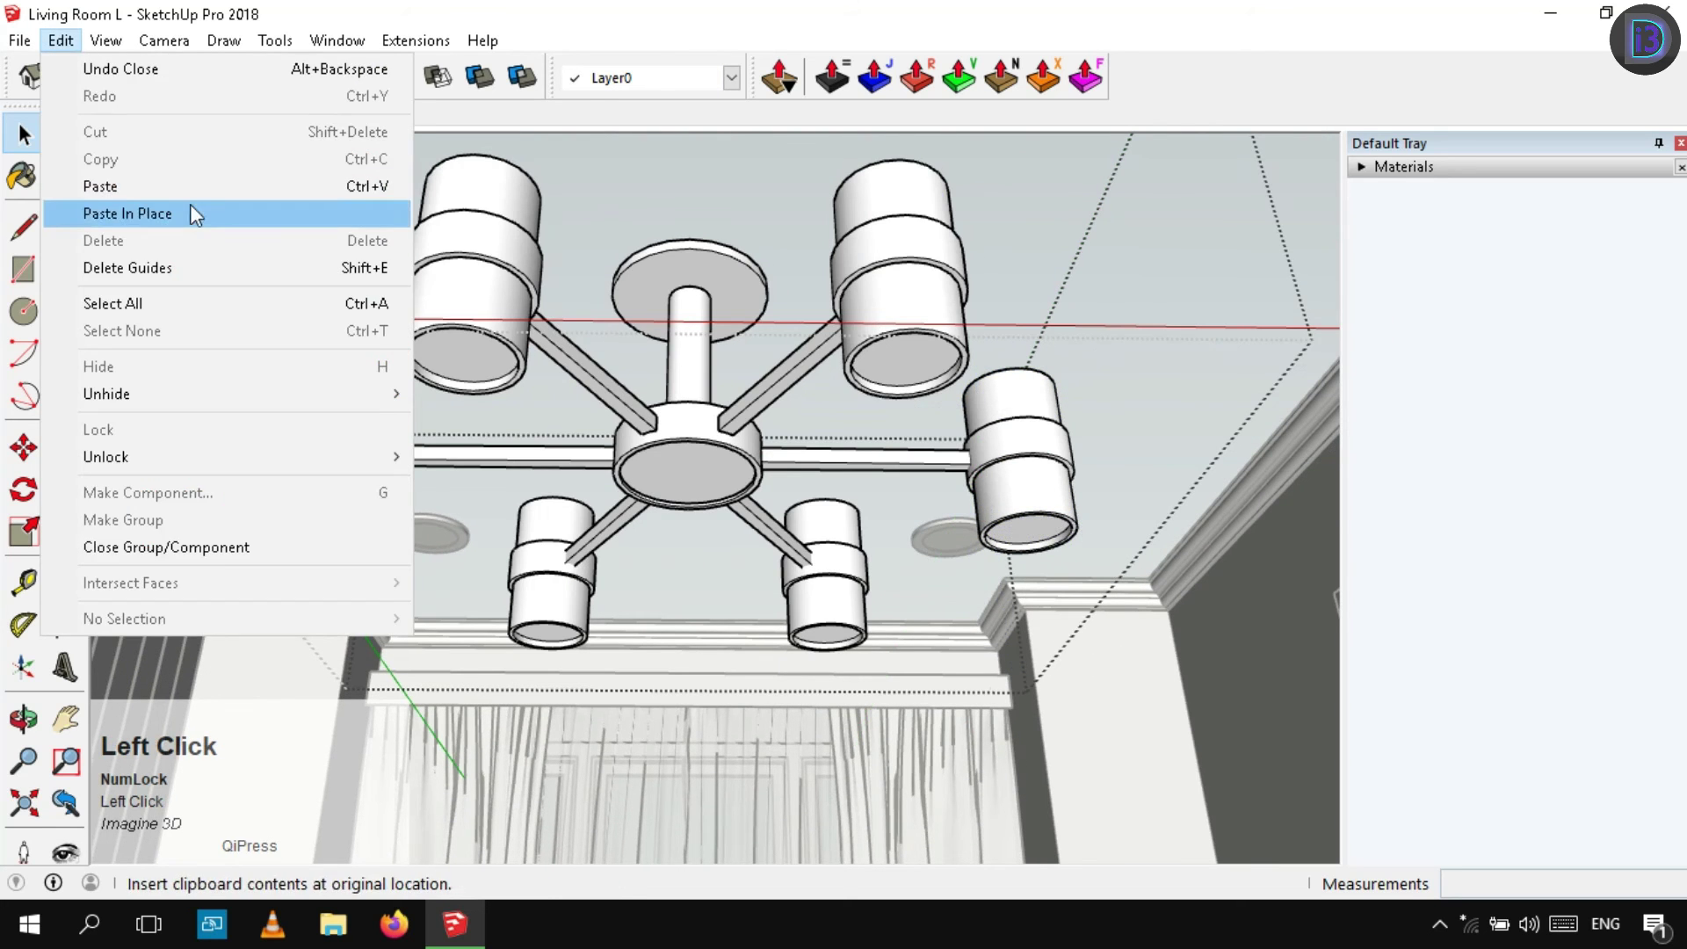
left_click(264, 215)
Group the pasted shade face, give it thickness with Push/Pull, and close the group
scroll(1052, 518, "up", 3)
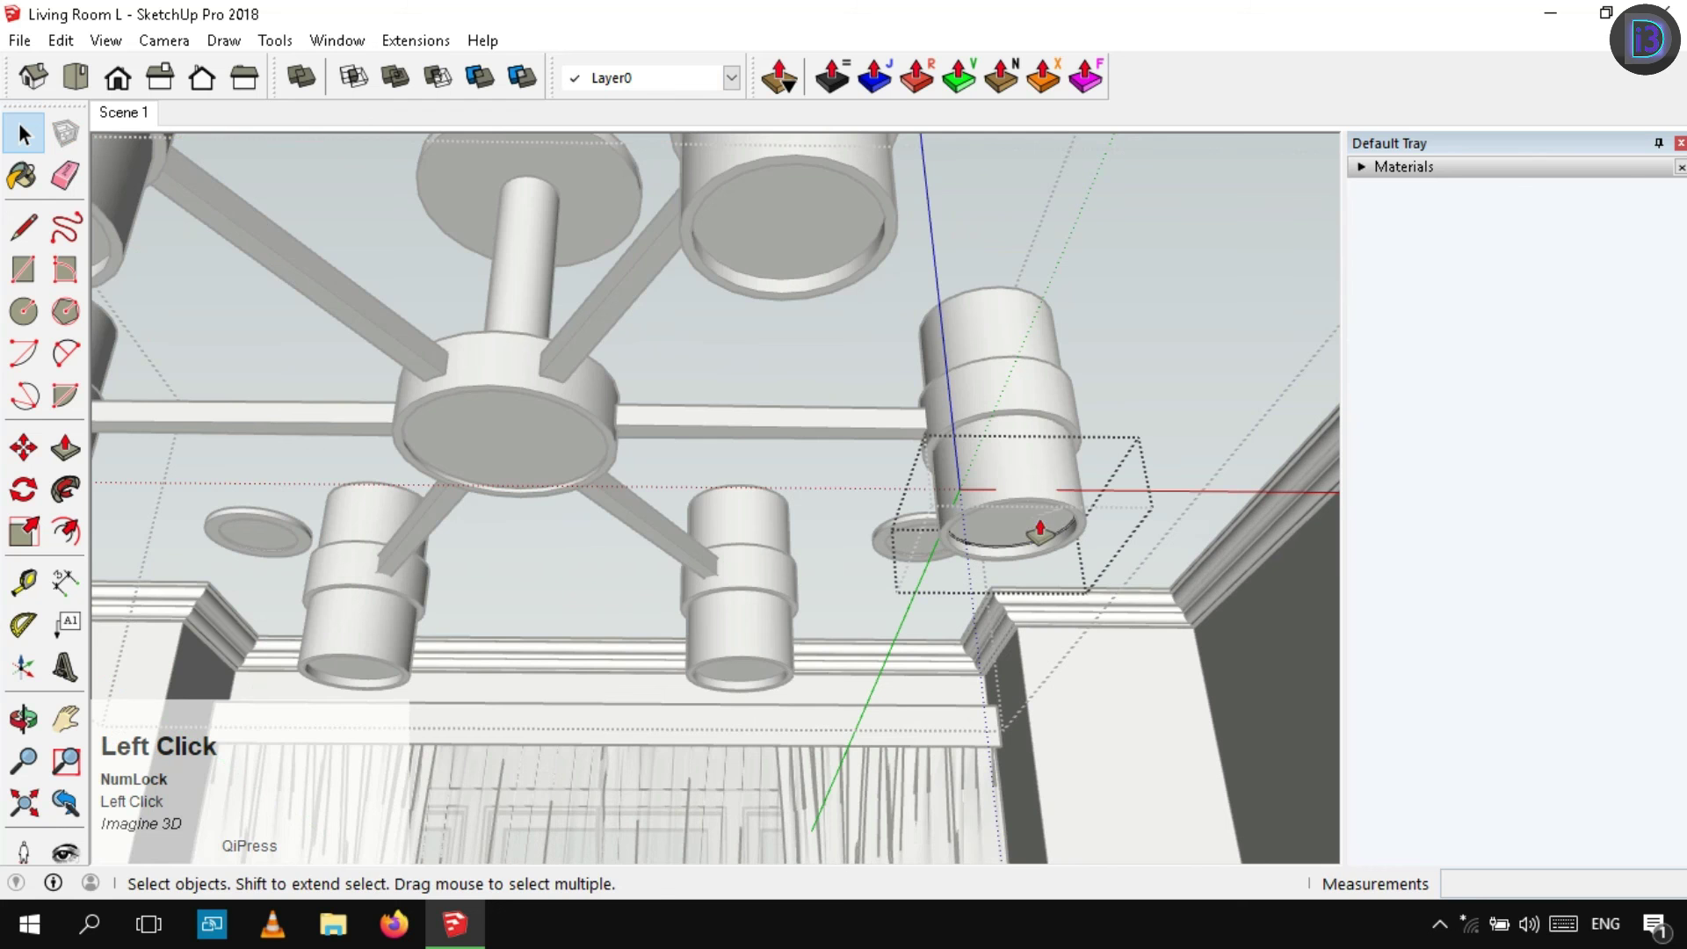
key("p")
right_click(1157, 406)
left_click(1230, 418)
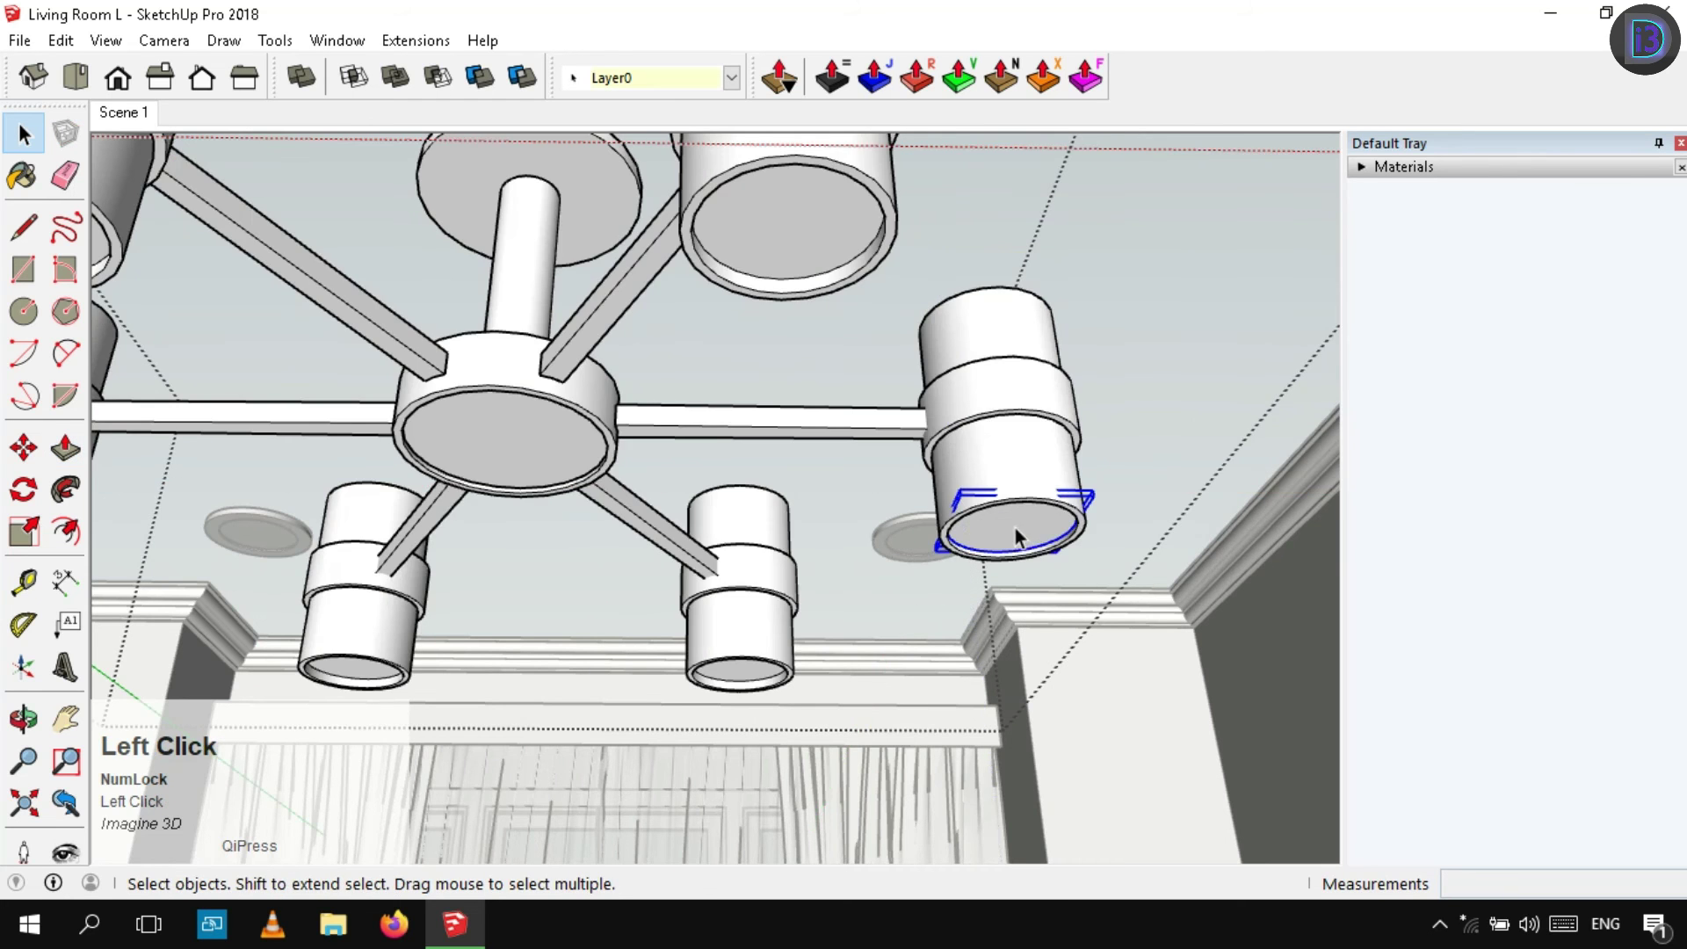
Open the chandelier's ceiling plate, mark the center point of its circular top face, and close the plate's group
middle_click_drag(1015, 529, 780, 666)
scroll(780, 666, "down", 5)
double_click(576, 441)
right_click(576, 445)
left_click(614, 592)
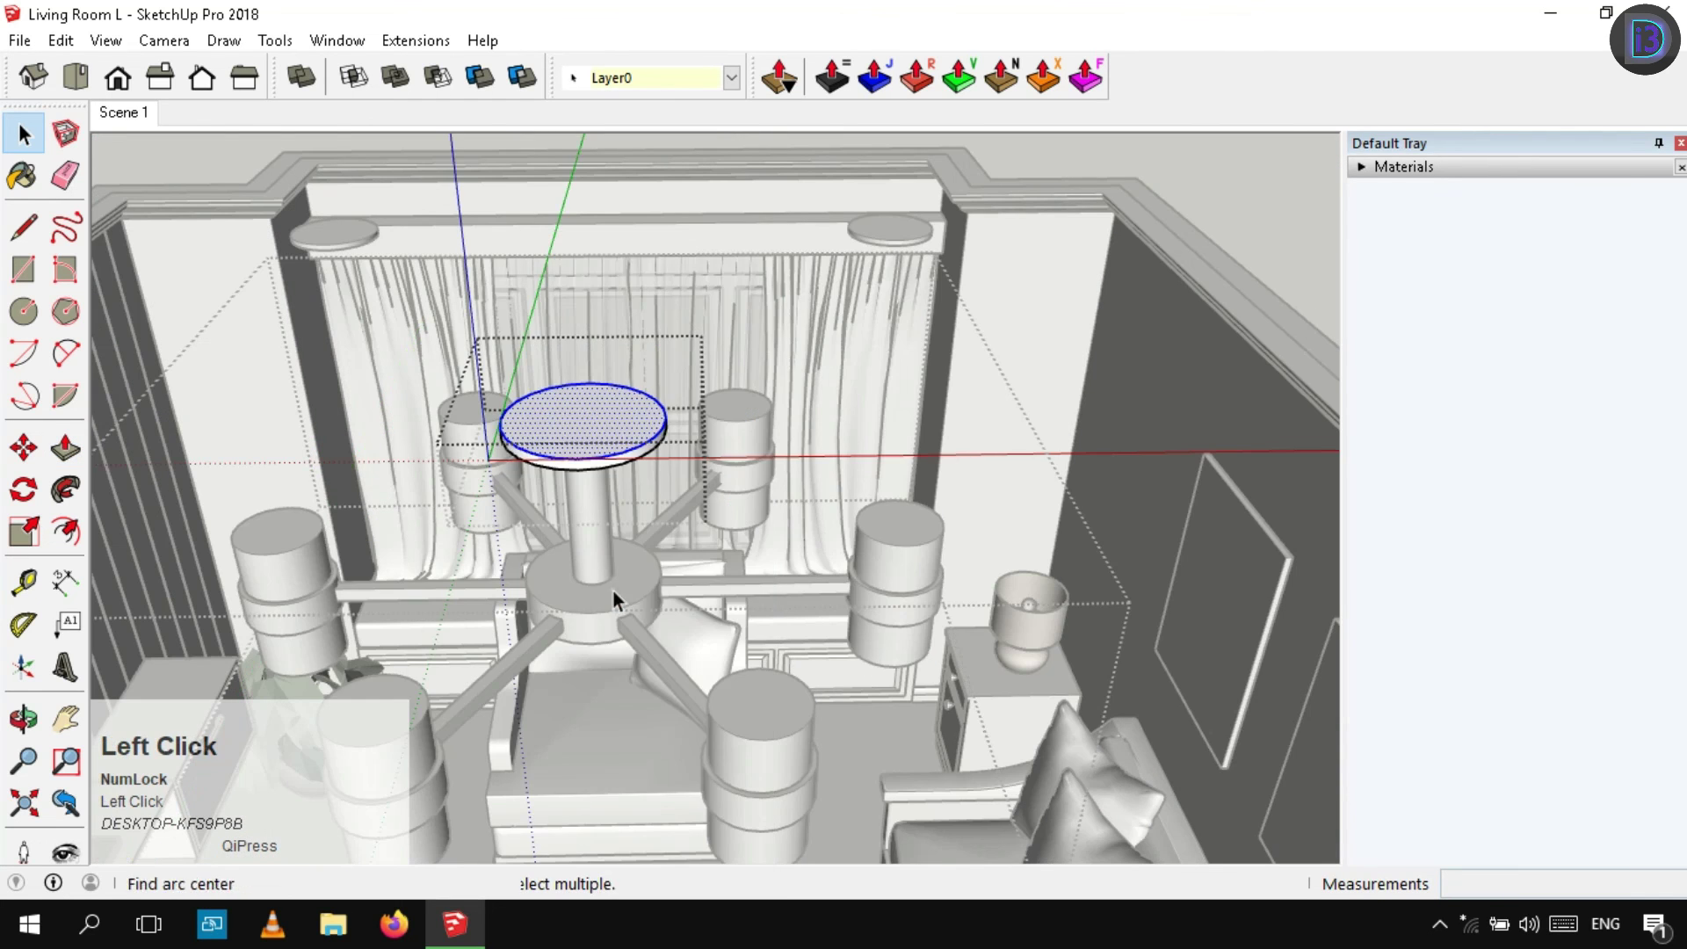
left_click(996, 455)
left_click(996, 455)
Make the sofa-side shade's light disc a component with the definition name Ceiling Light 2
scroll(997, 455, "up", 3)
middle_click_drag(984, 457, 885, 270)
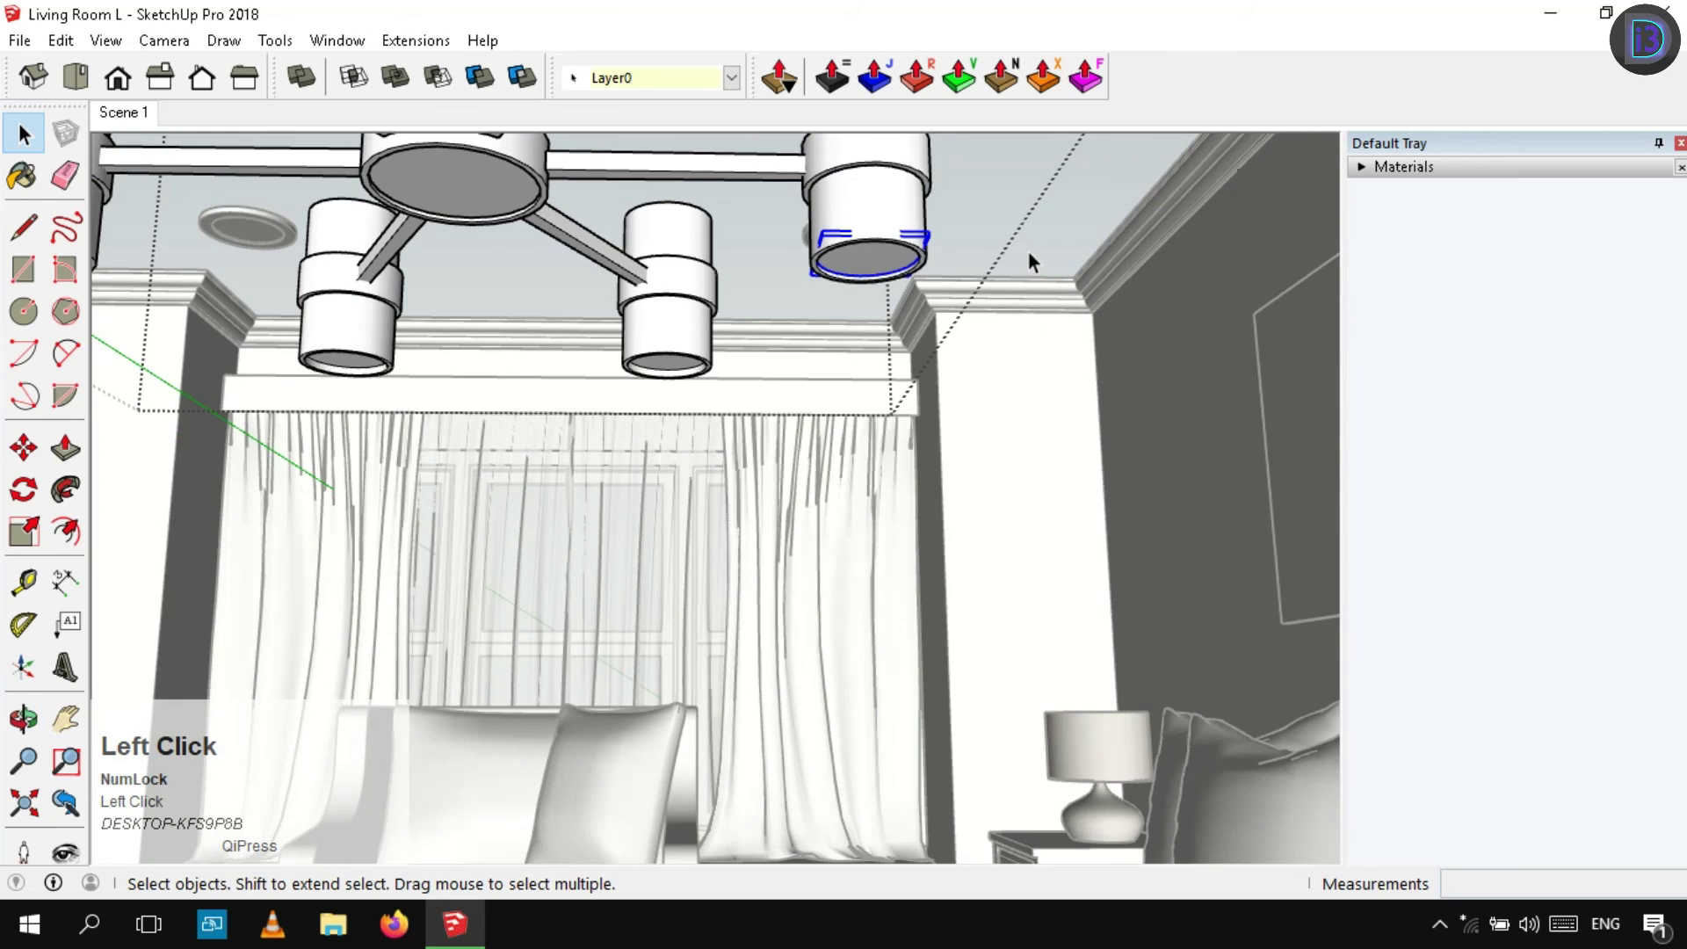
scroll(1033, 261, "up", 2)
right_click(901, 374)
left_click(1011, 420)
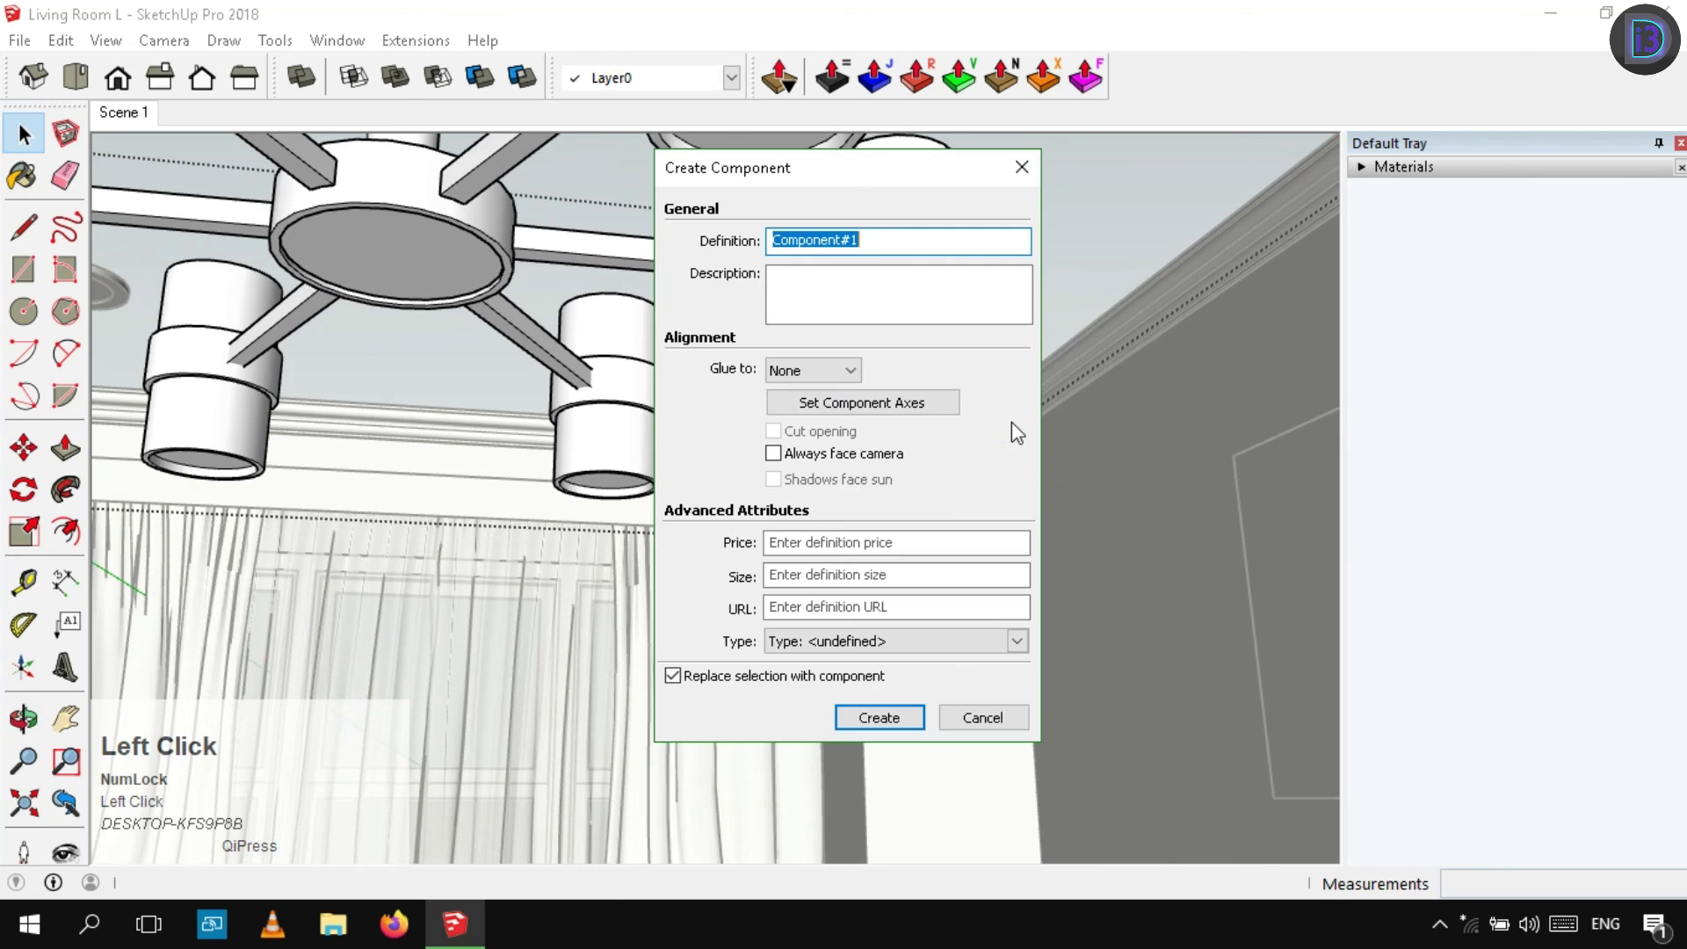
type("Ceiling Light 2")
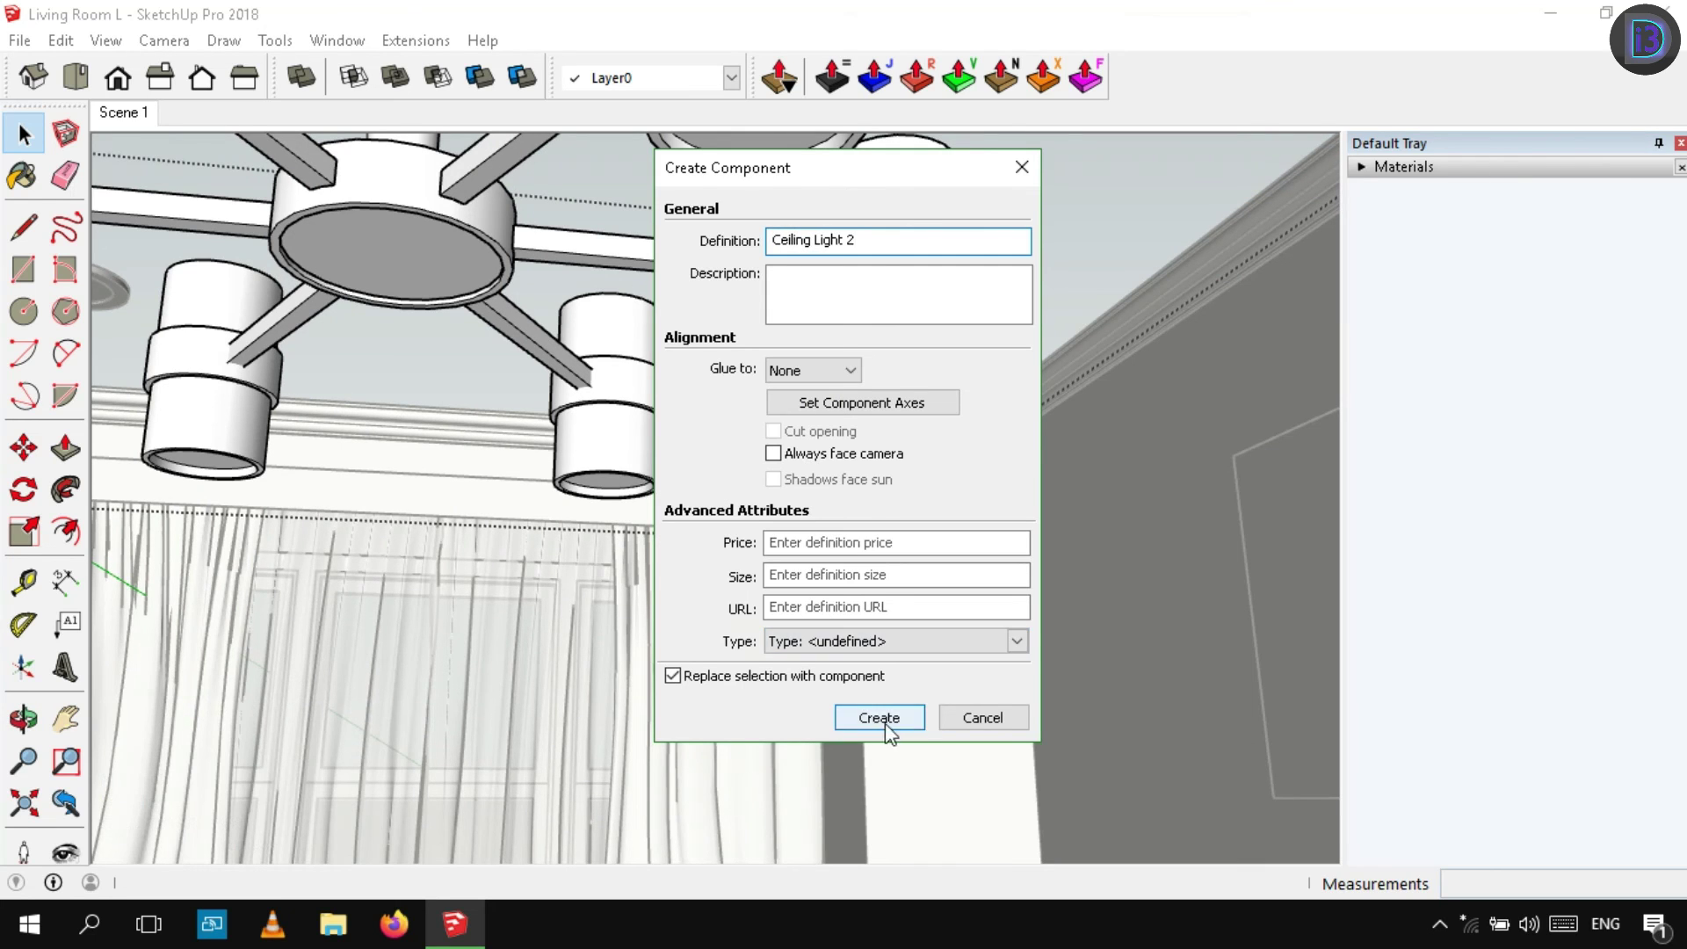
left_click(886, 722)
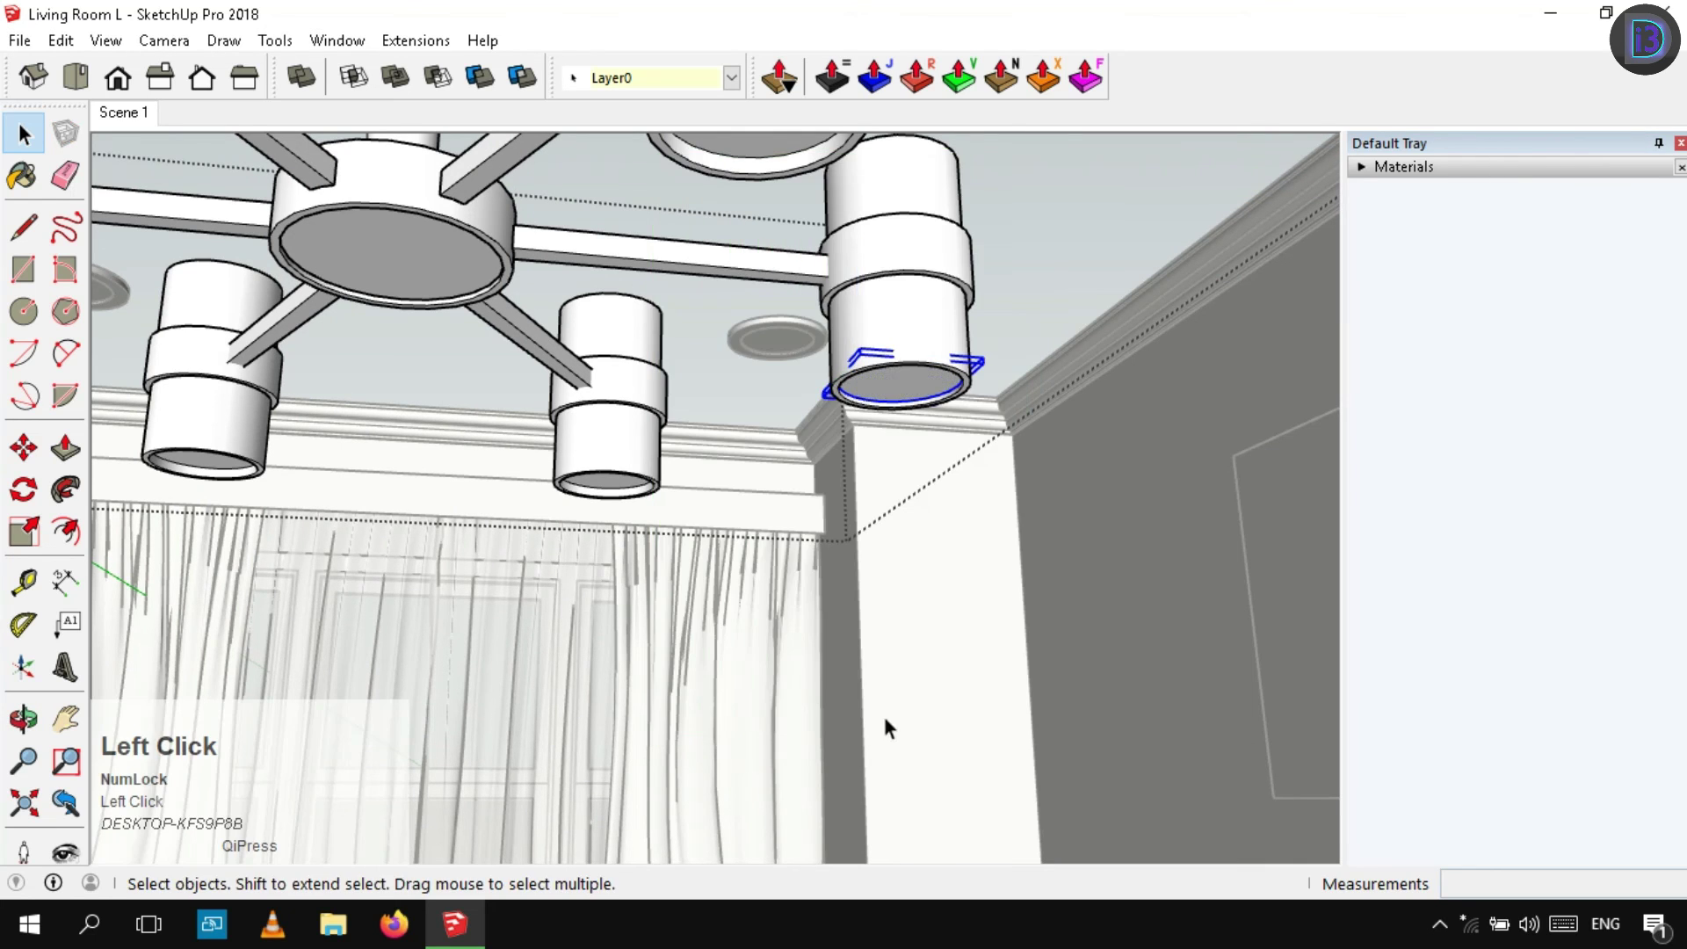
Rotate-copy the light disc component about the center of the ceiling plate into the other lamp shades
left_click(1052, 251)
middle_click_drag(1000, 319, 663, 191)
scroll(877, 478, "down", 1)
left_click(915, 399)
double_click(916, 455)
left_click(659, 228)
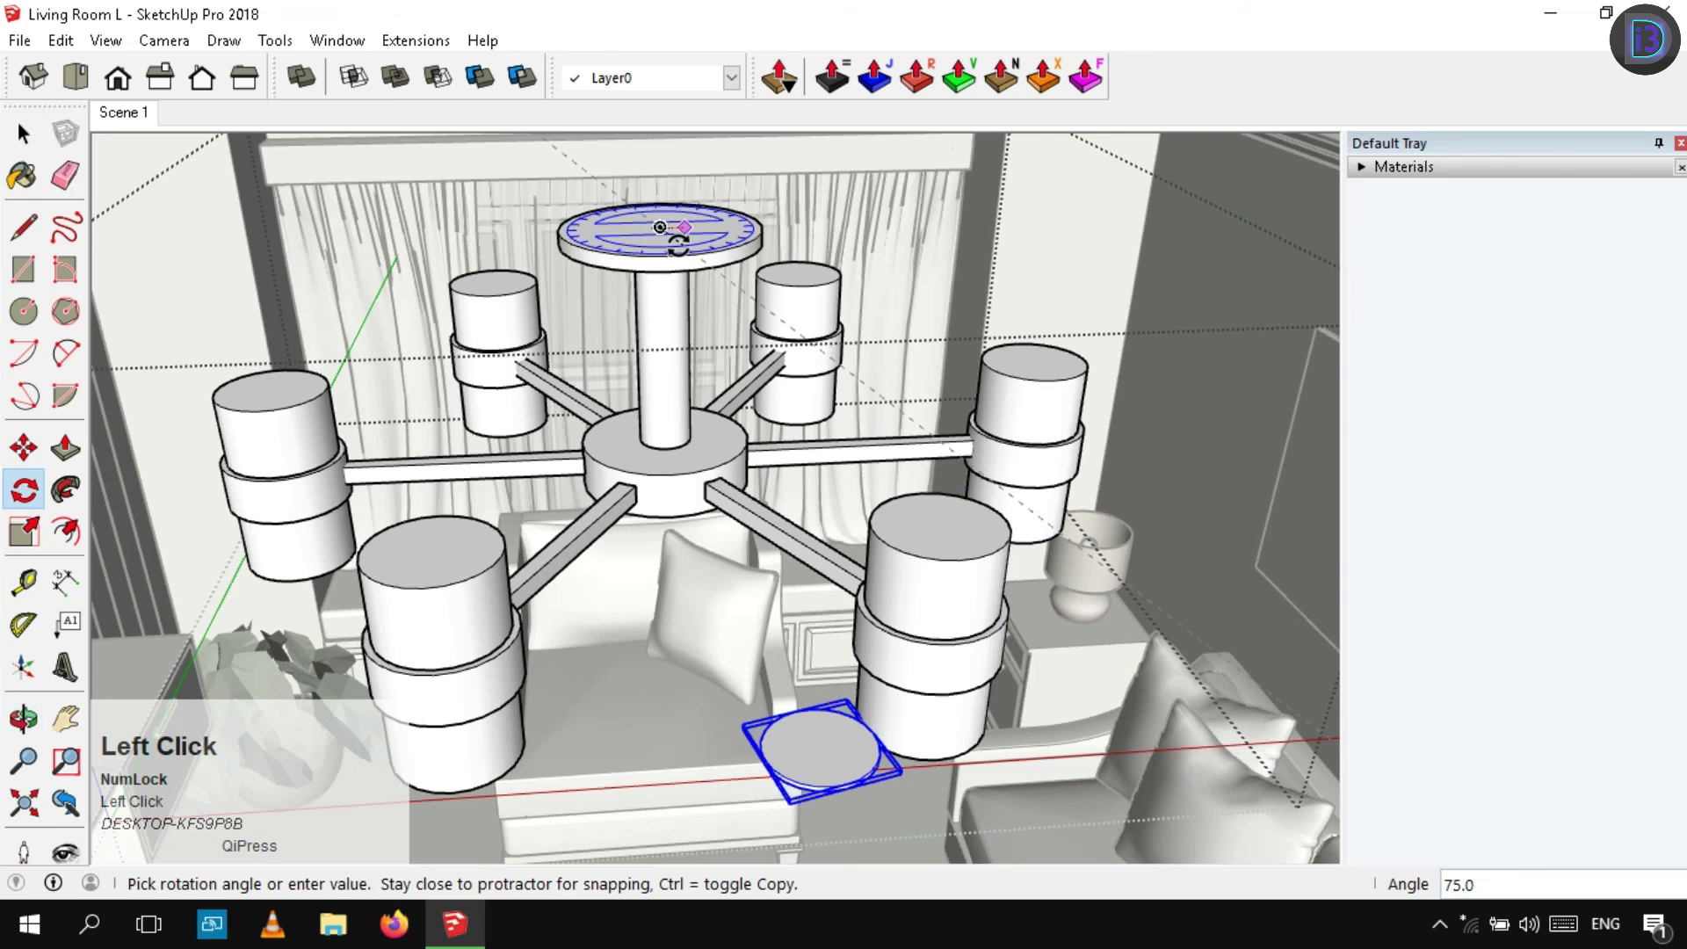
left_click(678, 248)
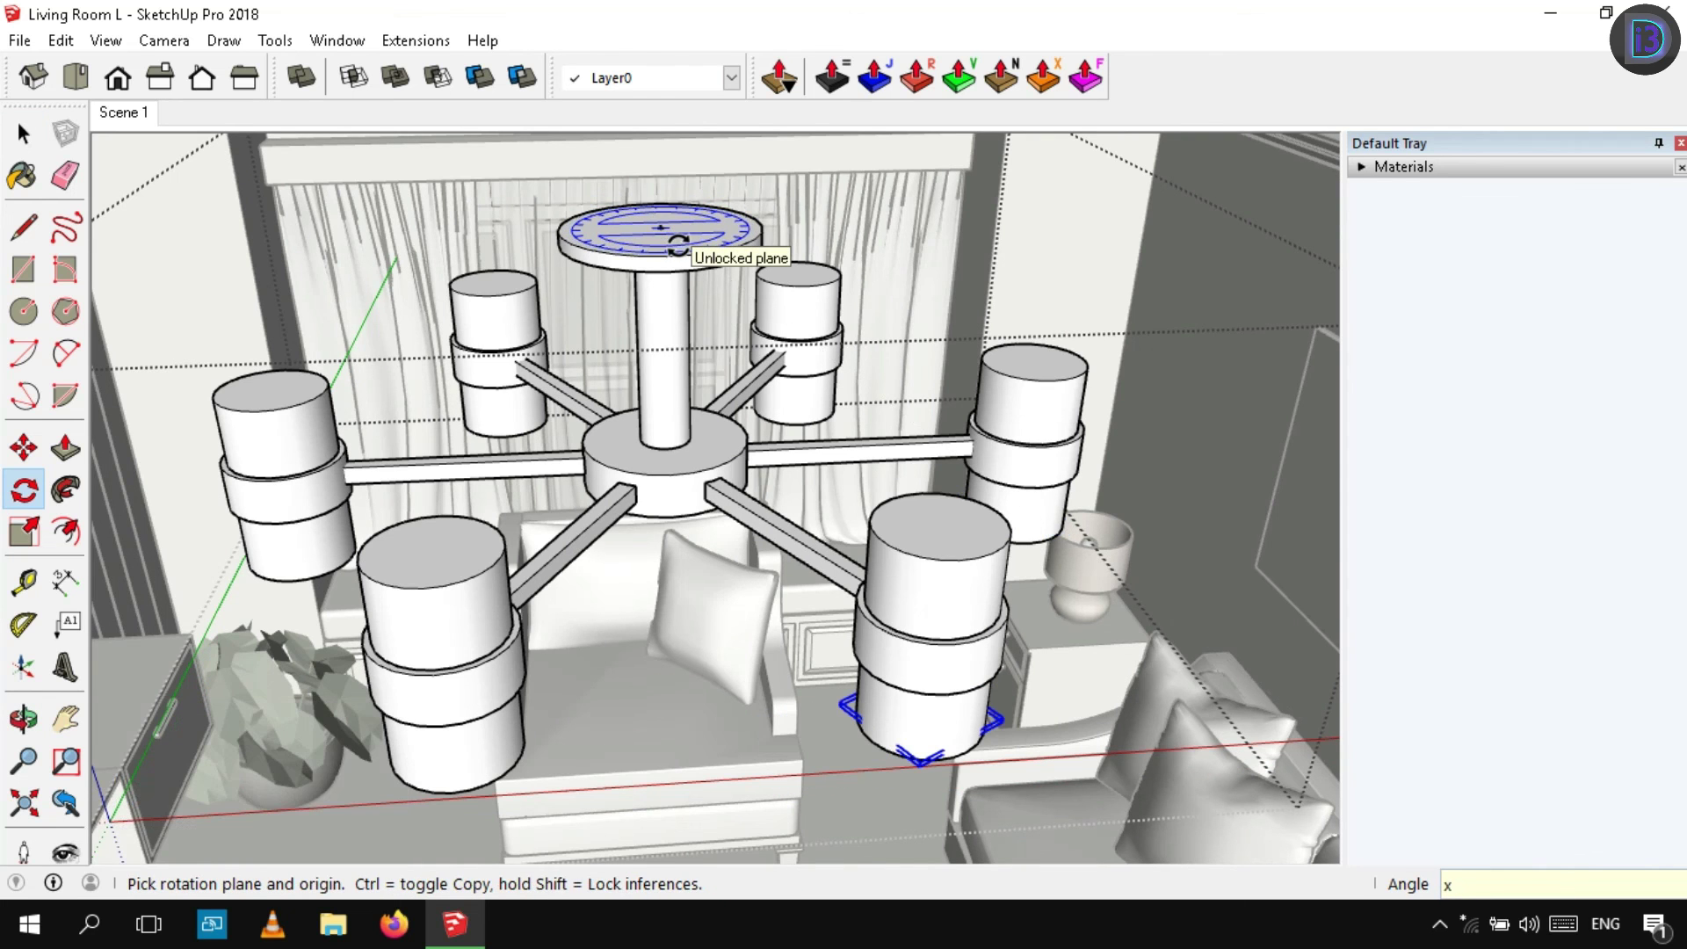
key("space")
middle_click_drag(679, 247, 425, 360)
left_click(425, 360)
scroll(527, 446, "up", 3)
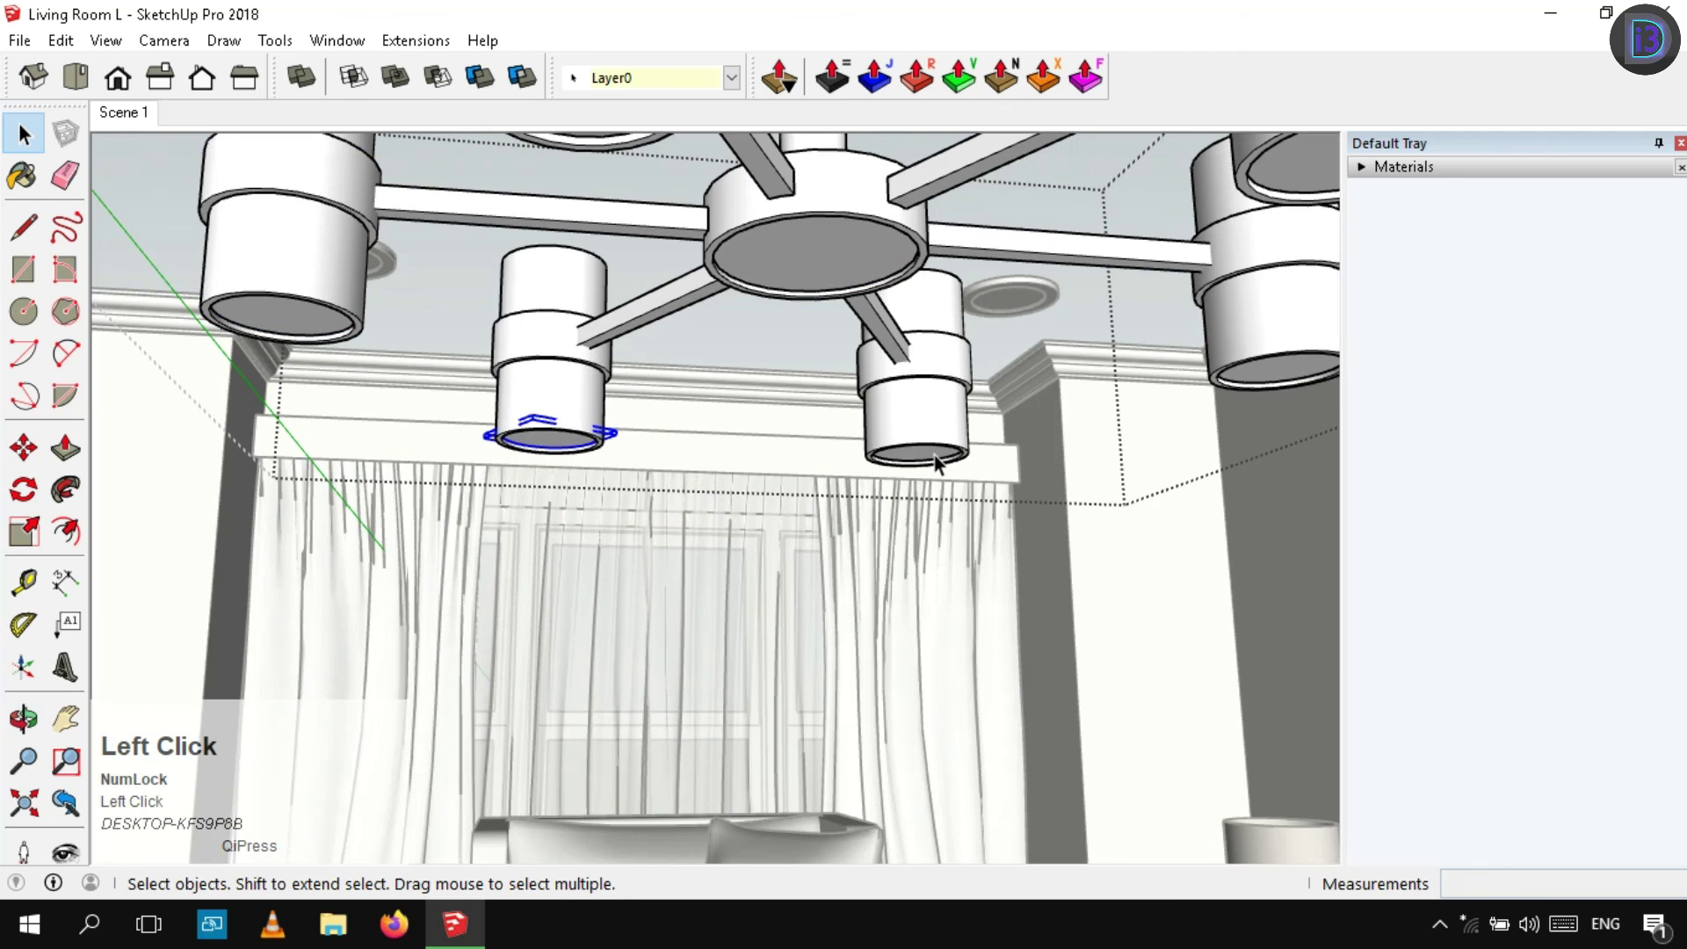
Leave the chandelier group and restore the Scene 1 view of the living room
scroll(936, 463, "down", 10)
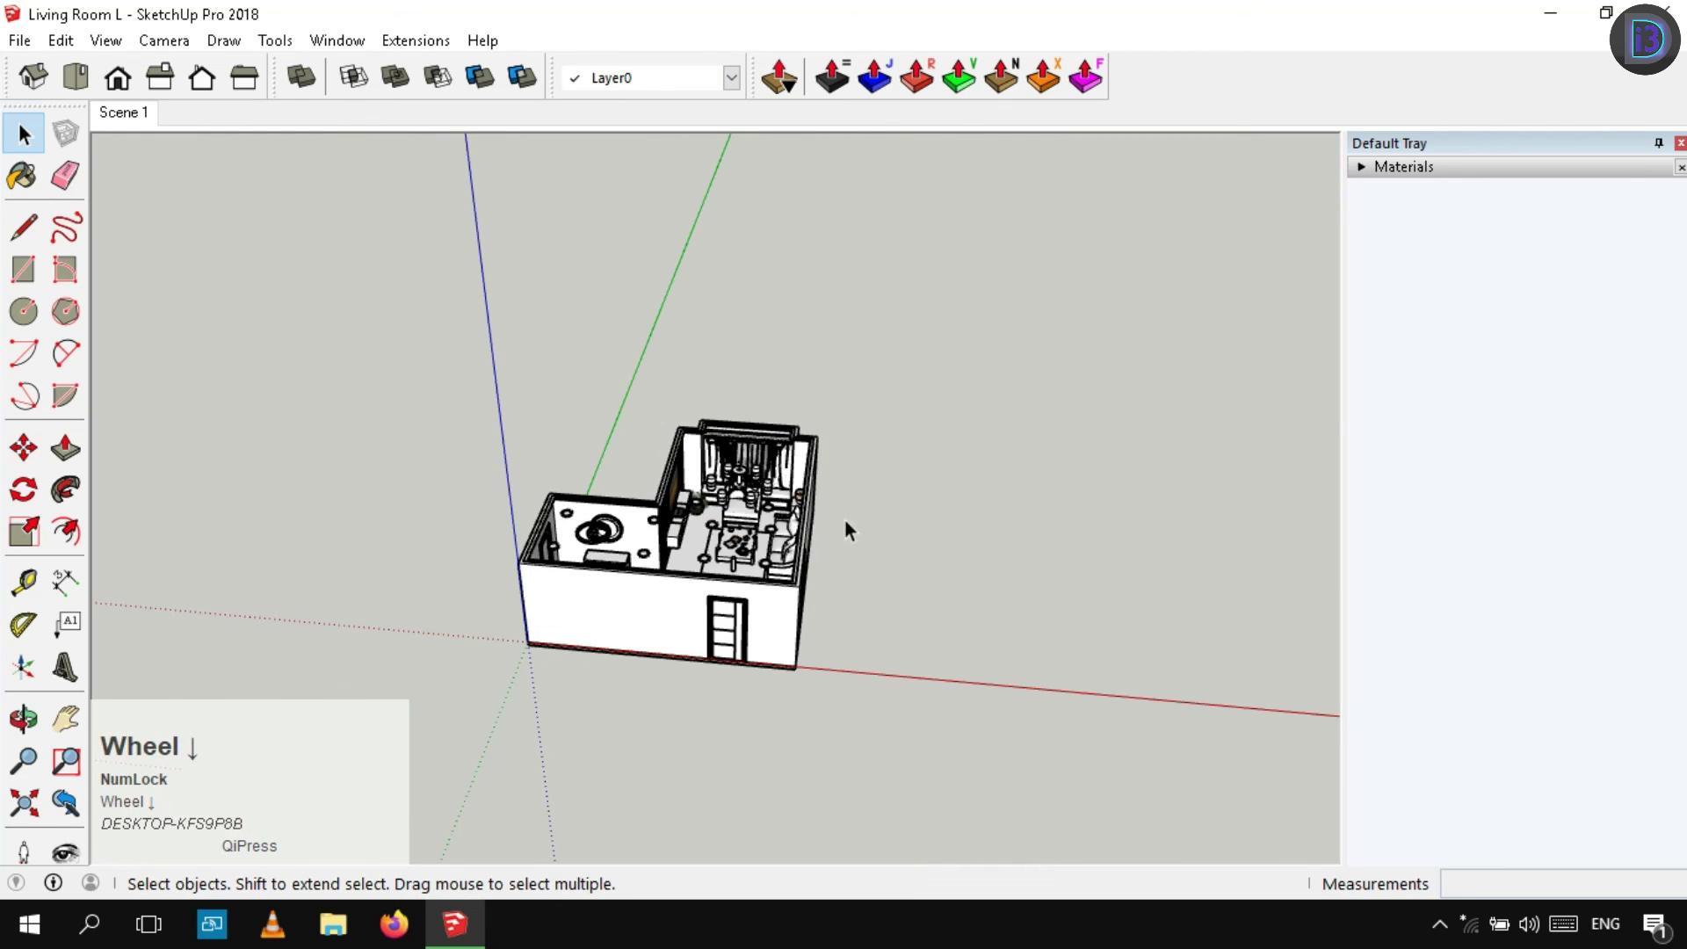
middle_click_drag(845, 527, 289, 290)
scroll(720, 492, "up", 3)
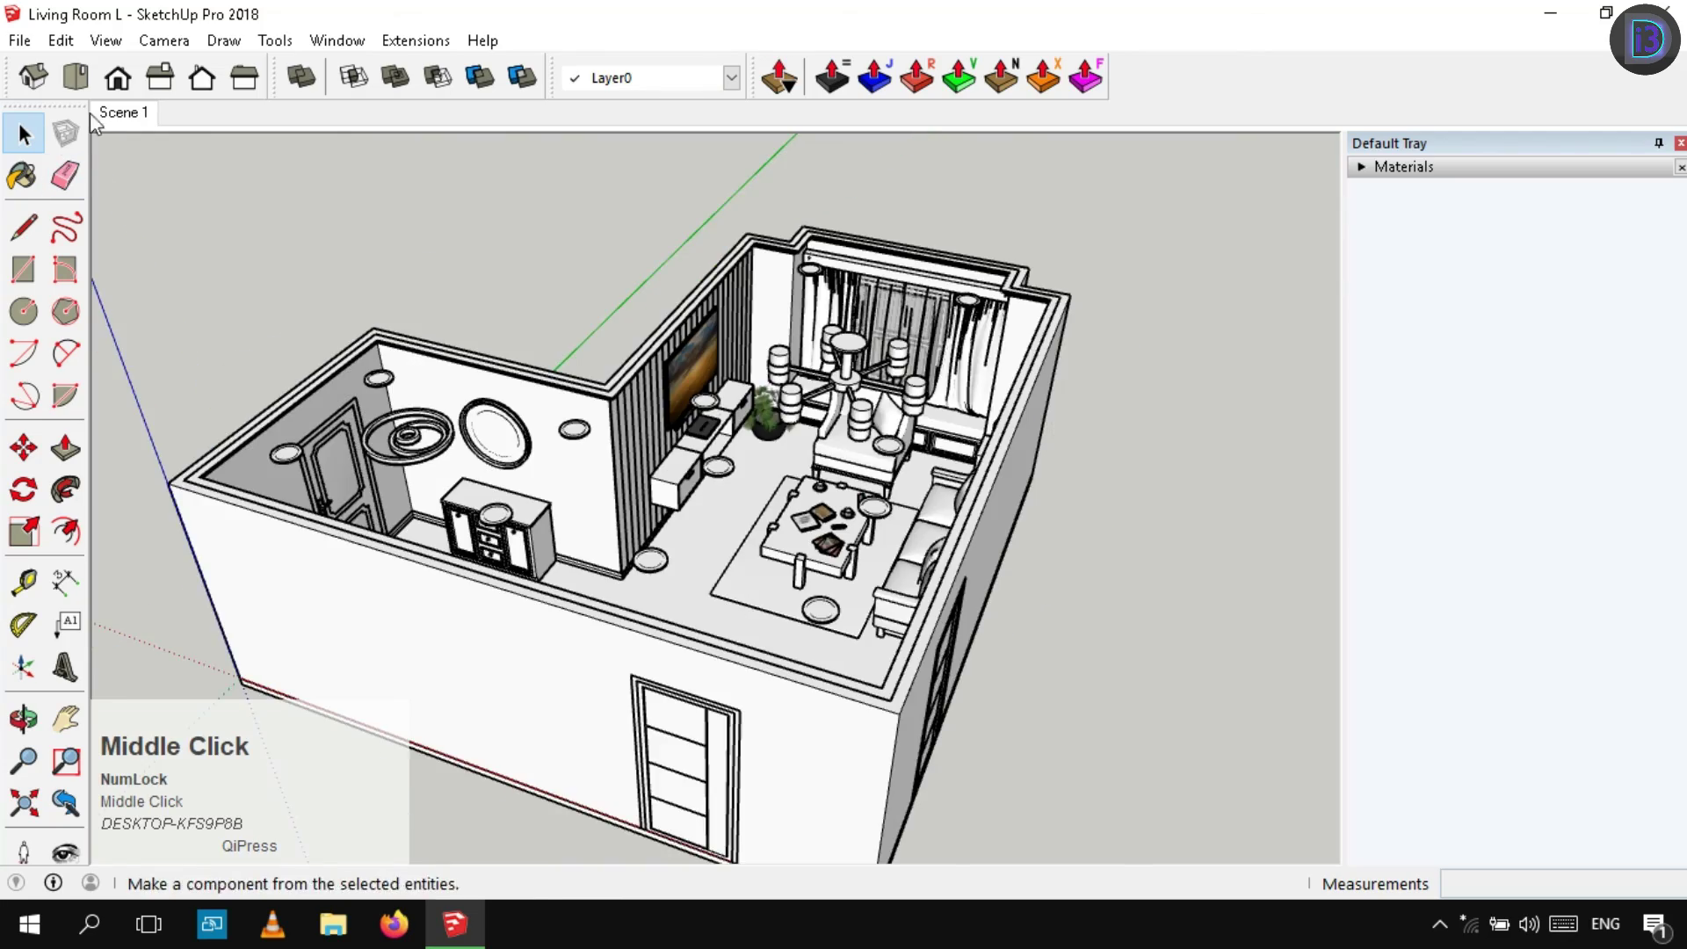
left_click(98, 113)
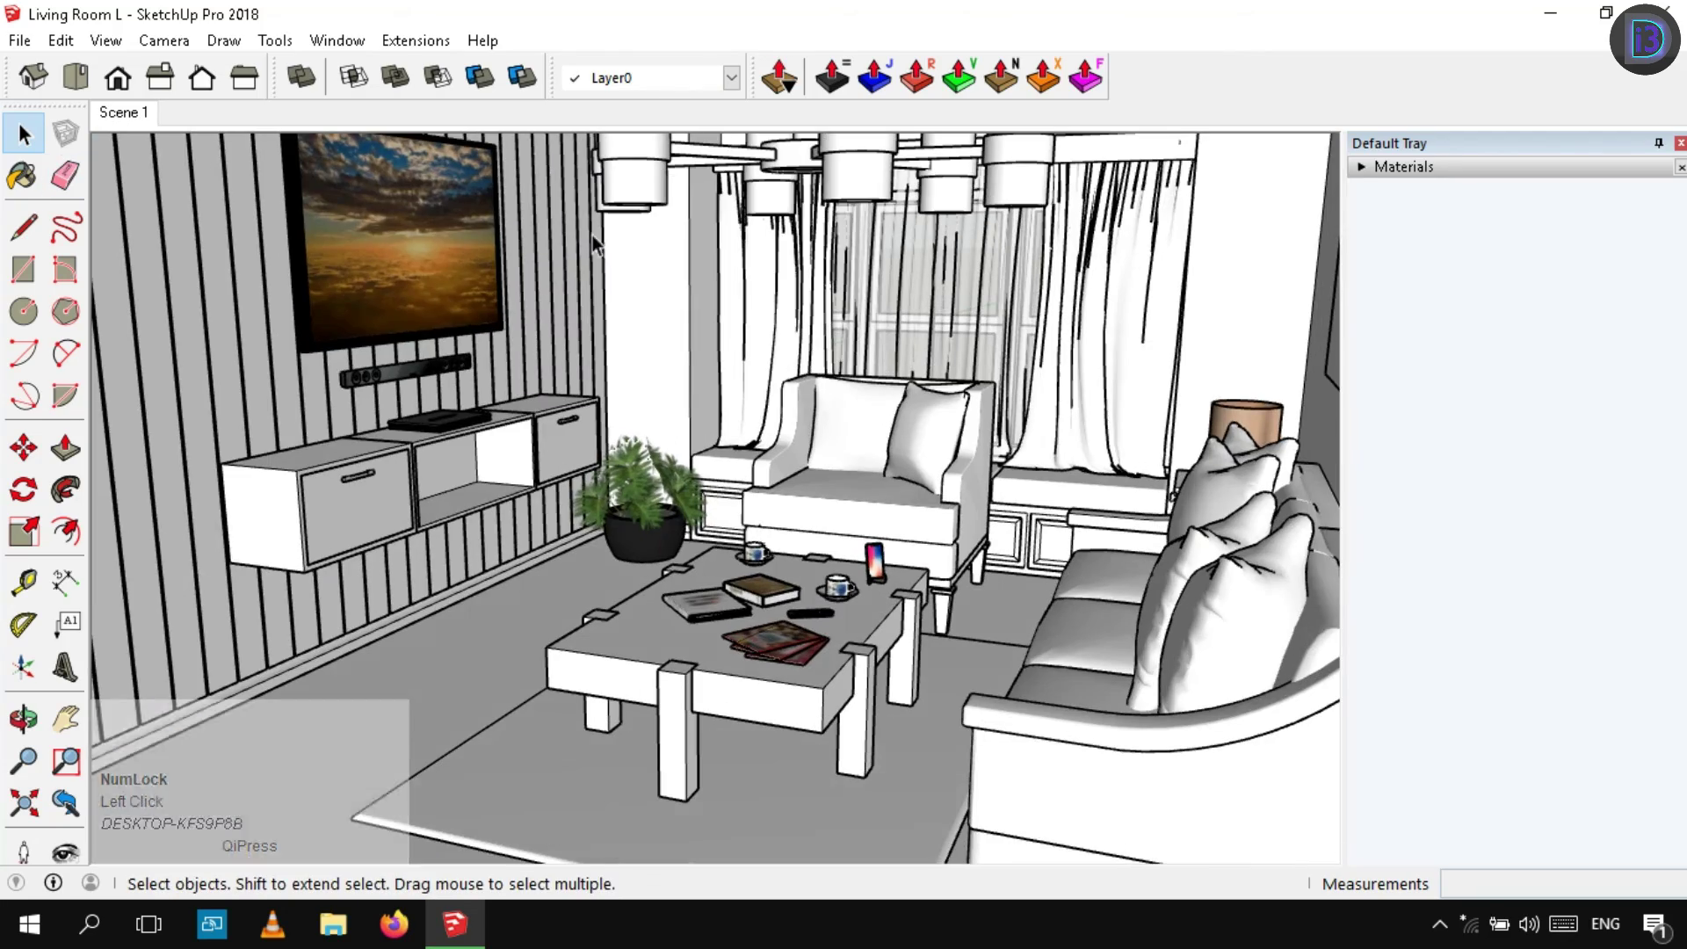
Open the chandelier group and move its round ceiling plate down along the stem on the blue axis
middle_click_drag(593, 235, 903, 355)
left_click(883, 409)
double_click(881, 408)
middle_click_drag(767, 303, 742, 374, "shift")
left_click(768, 297)
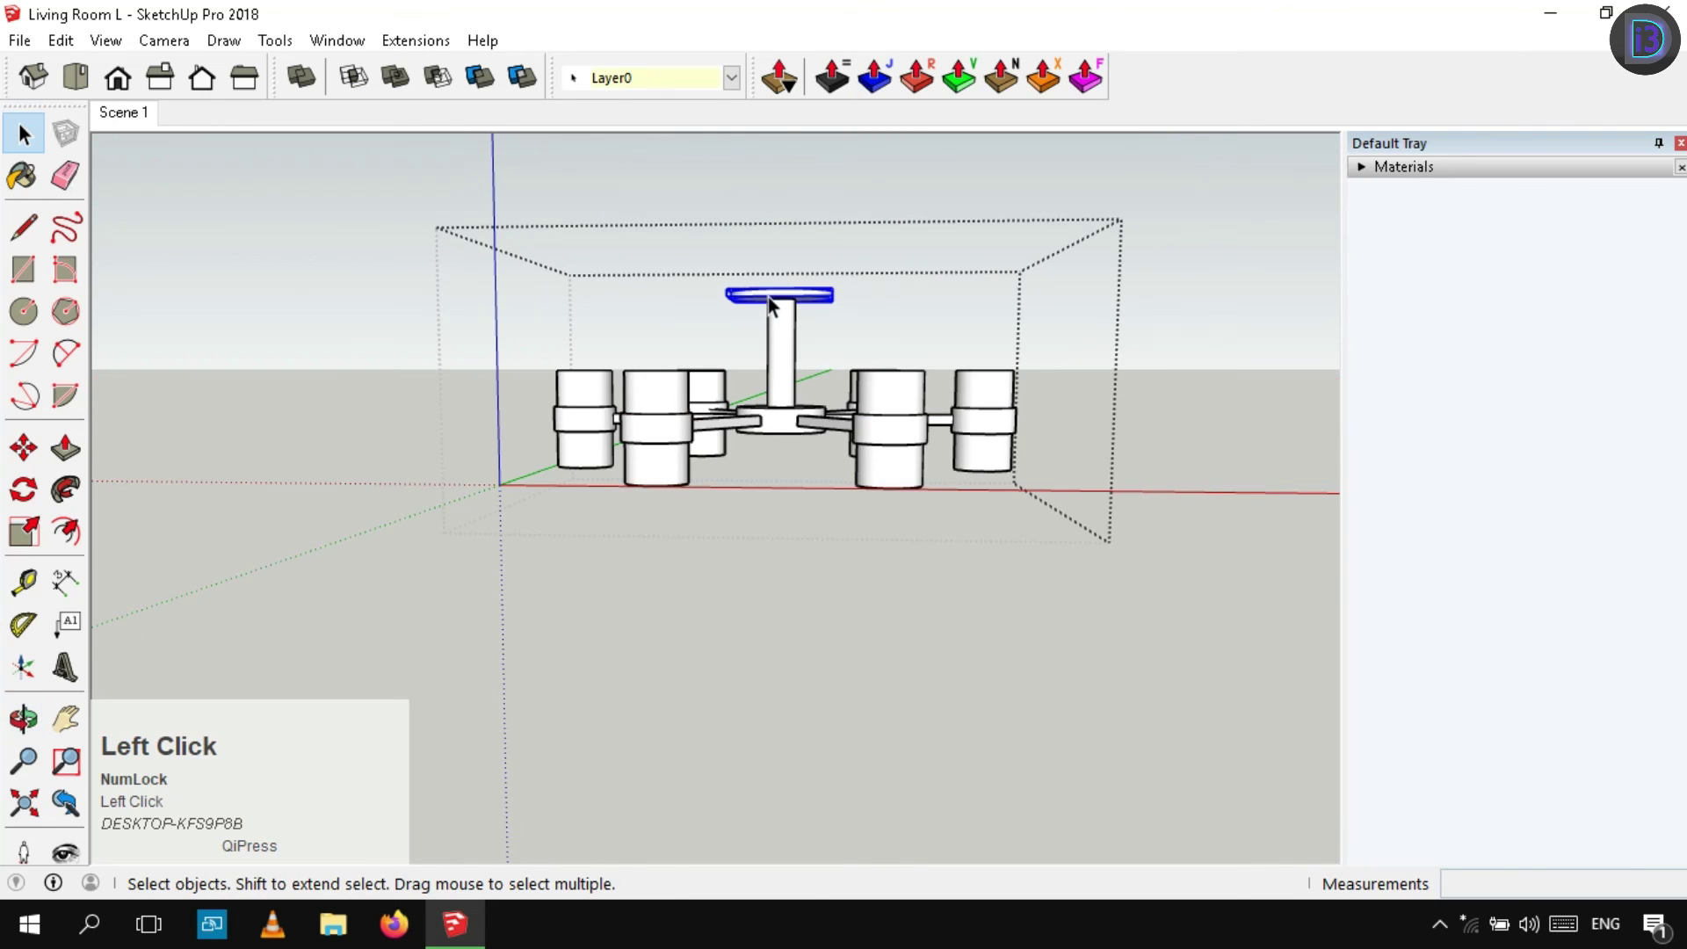
scroll(768, 297, "up", 1)
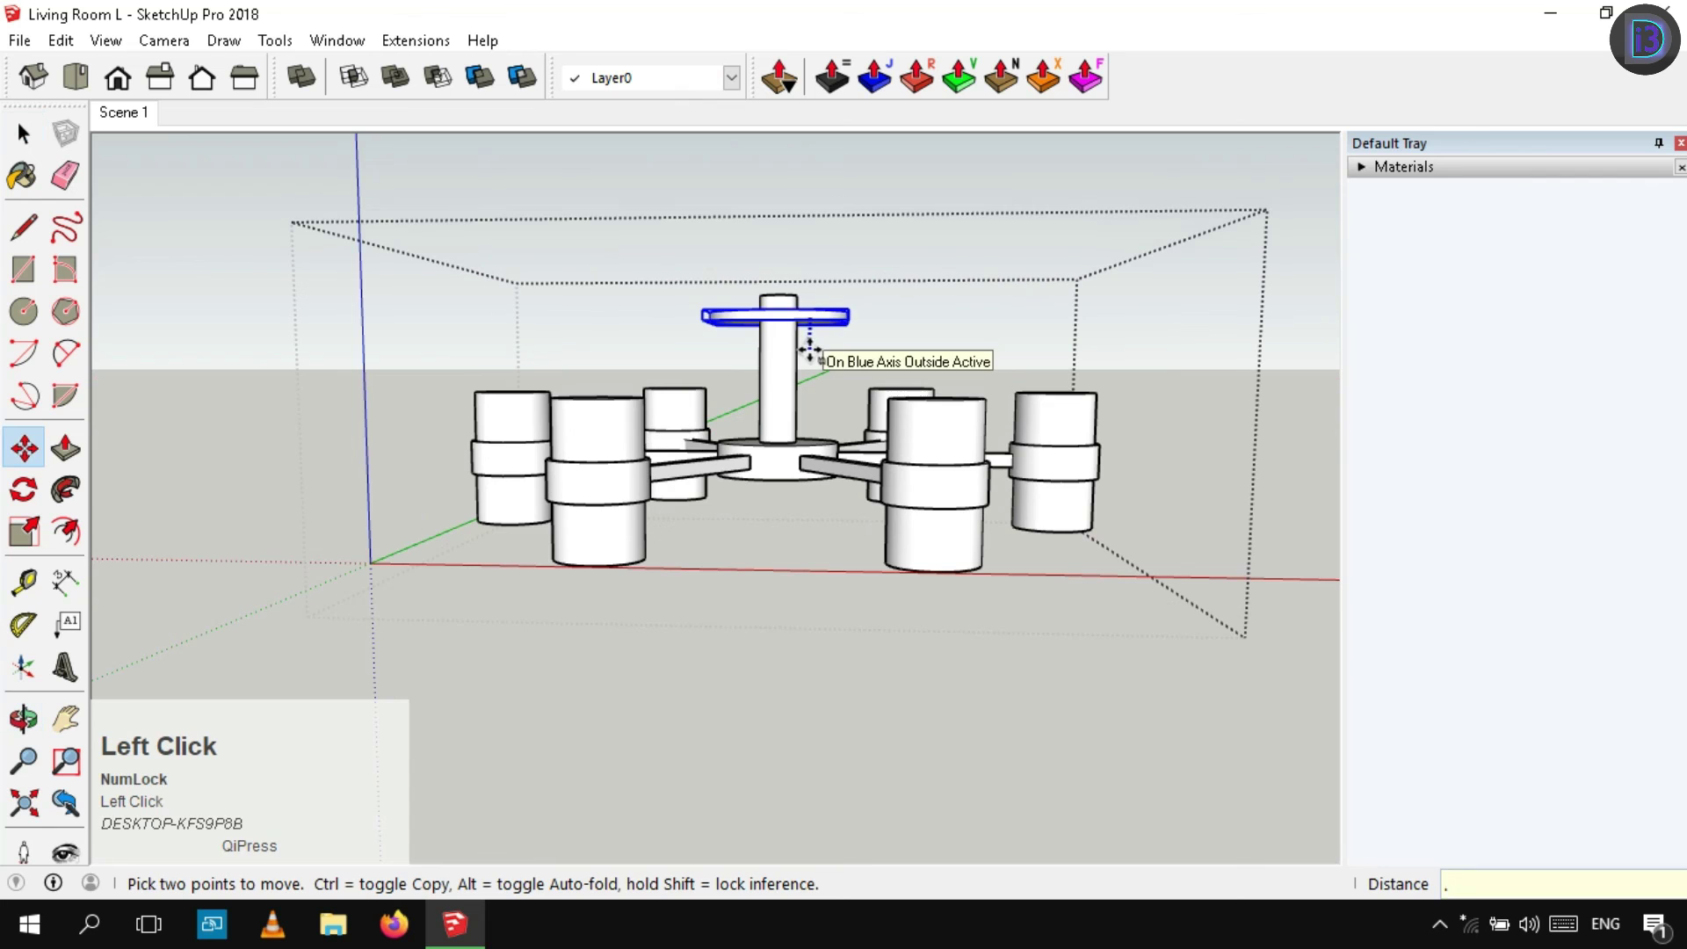
key("space")
Shorten the chandelier's stem by pushing its top face down, and close the stem and chandelier groups
double_click(779, 347)
scroll(782, 439, "up", 1)
key("p")
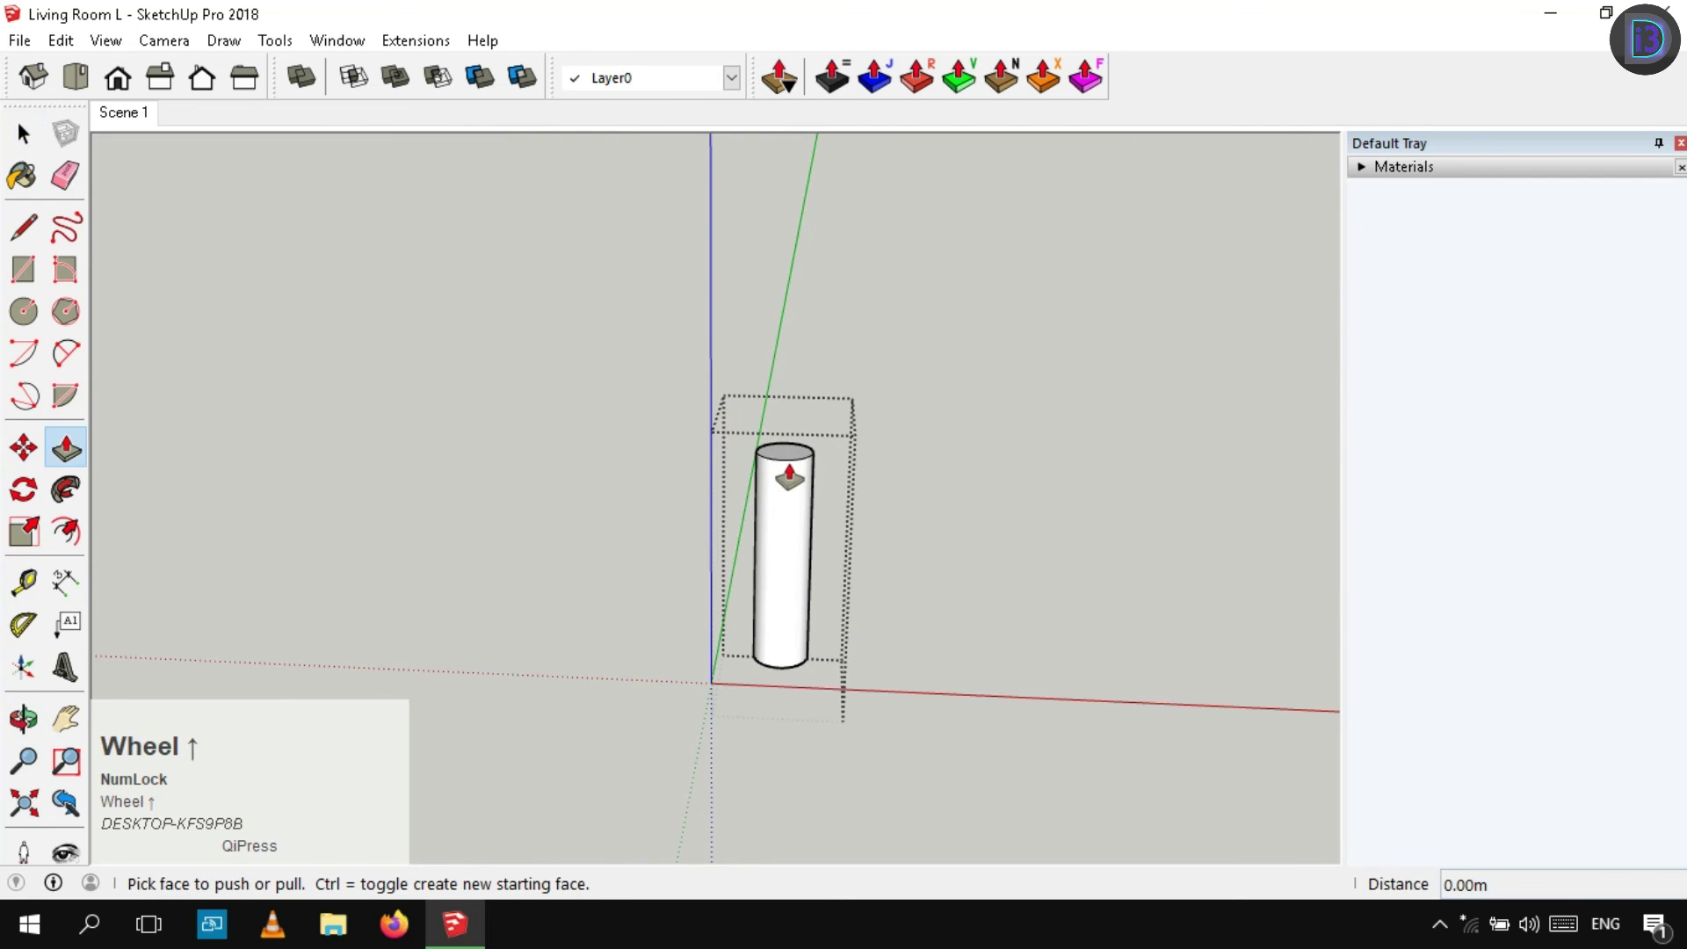
left_click(785, 462)
left_click(791, 508)
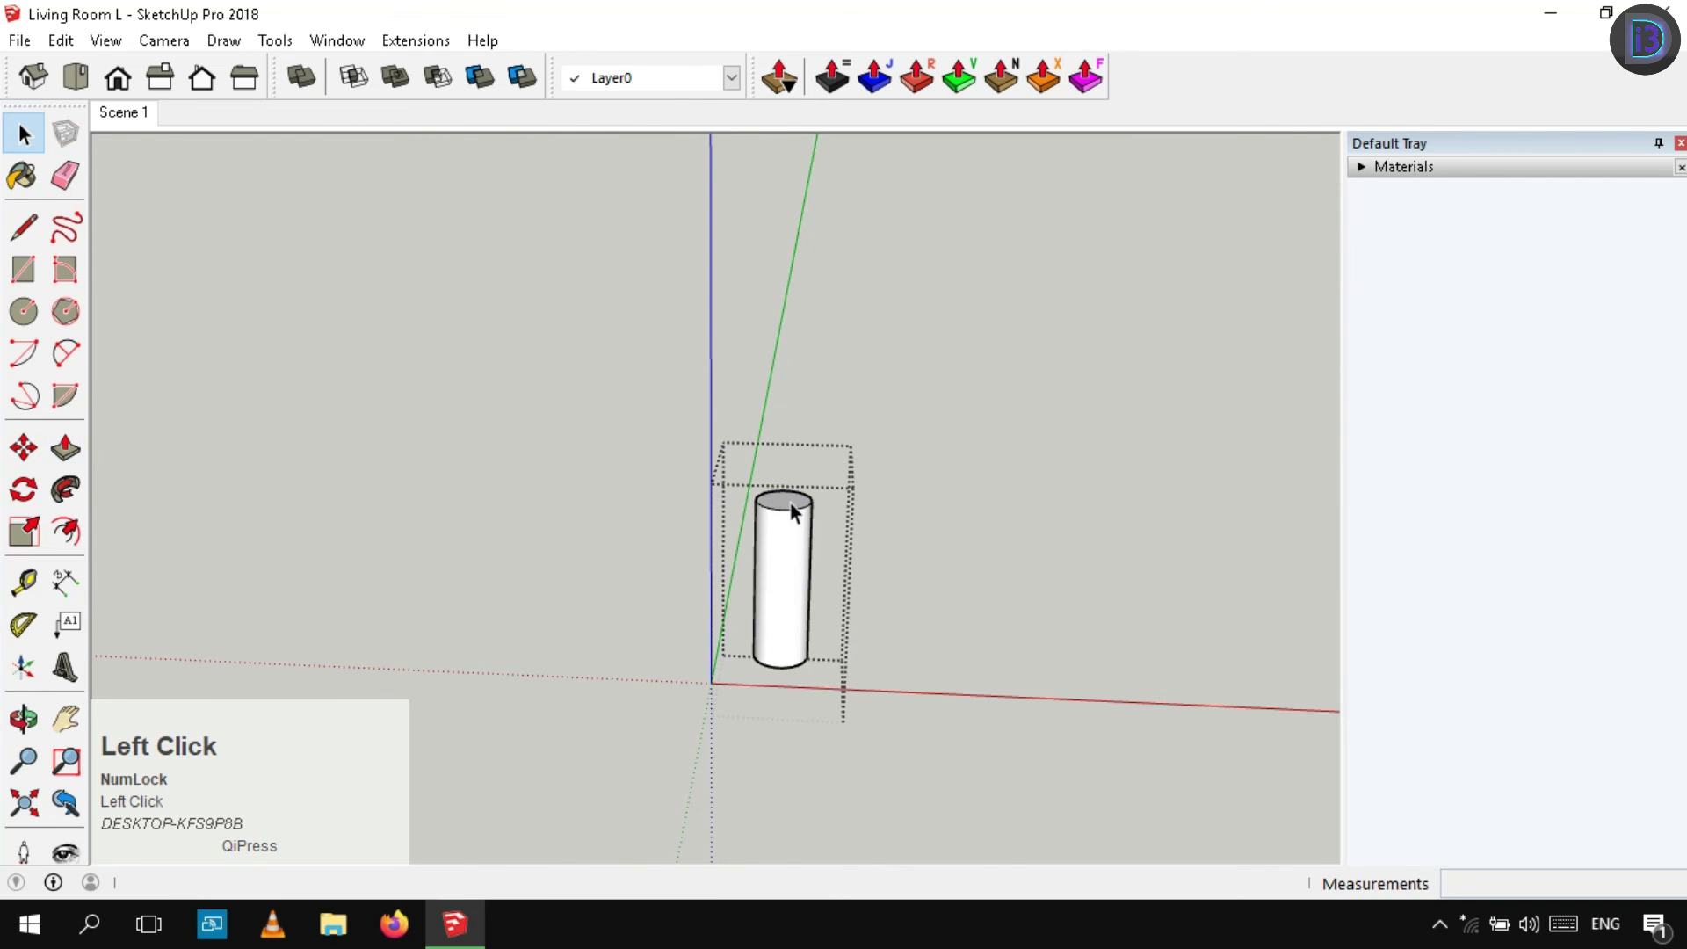
right_click(830, 356)
left_click(857, 365)
scroll(856, 364, "down", 2)
right_click(938, 356)
left_click(970, 364)
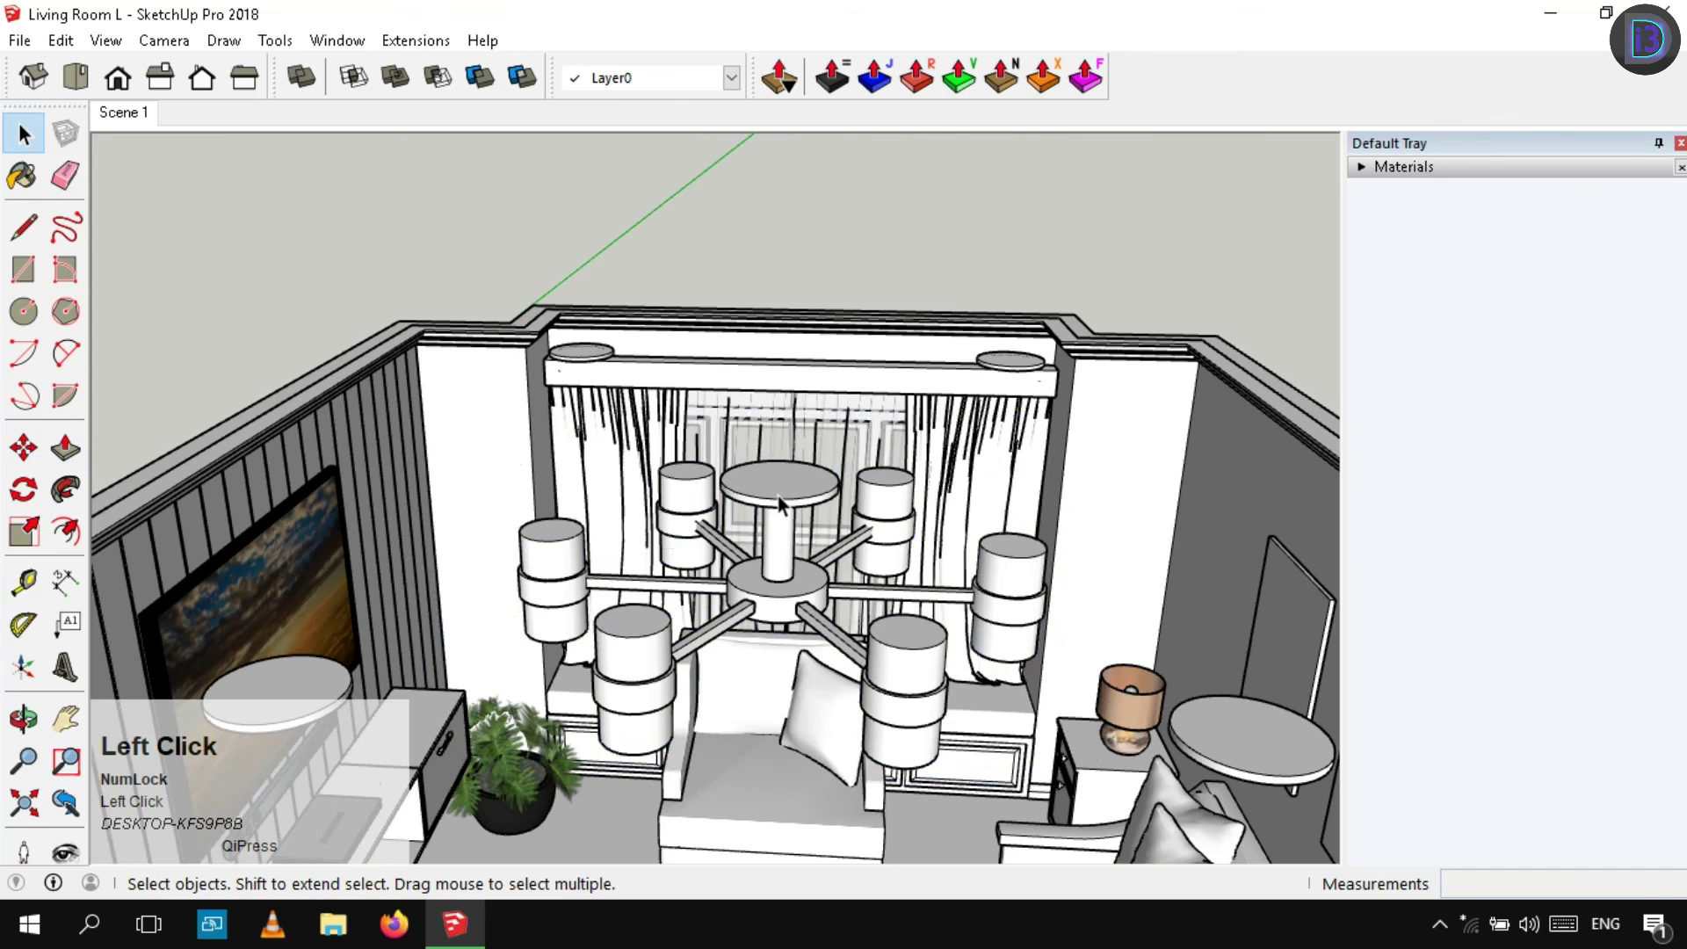
Move the whole chandelier up along the blue axis toward the ceiling and restore the Scene 1 view
left_click(795, 493)
middle_click_drag(796, 492, 804, 307)
key("m")
left_click(1197, 536)
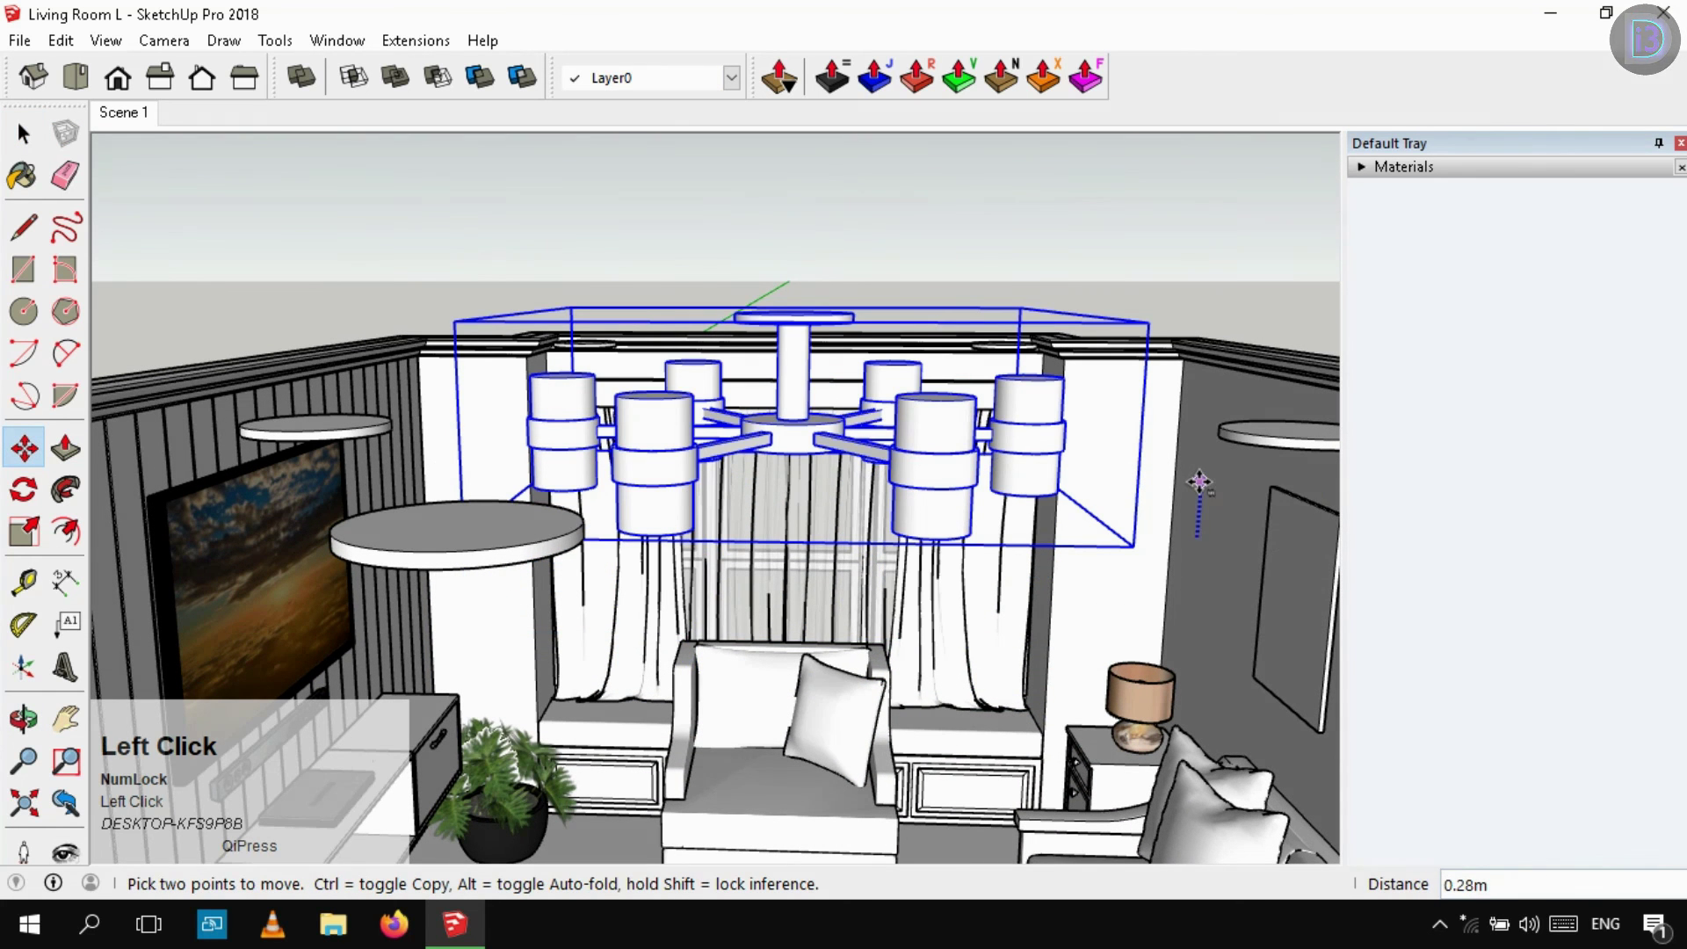
key("Return")
key("space")
left_click(926, 278)
scroll(926, 278, "down", 5)
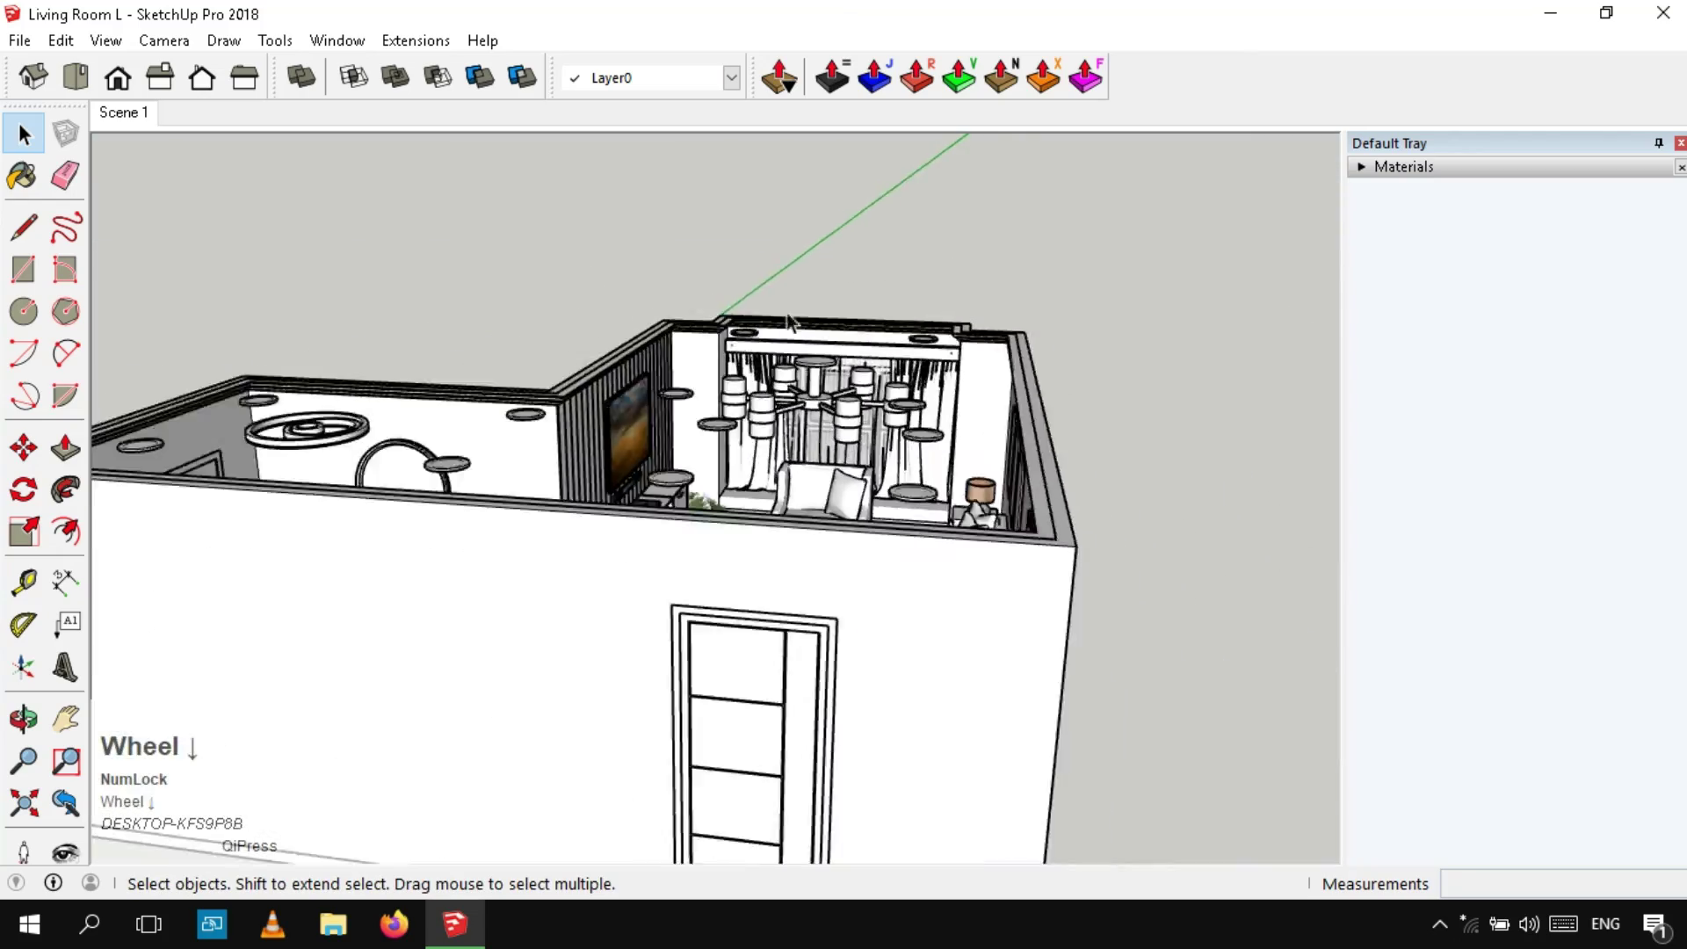
left_click(140, 113)
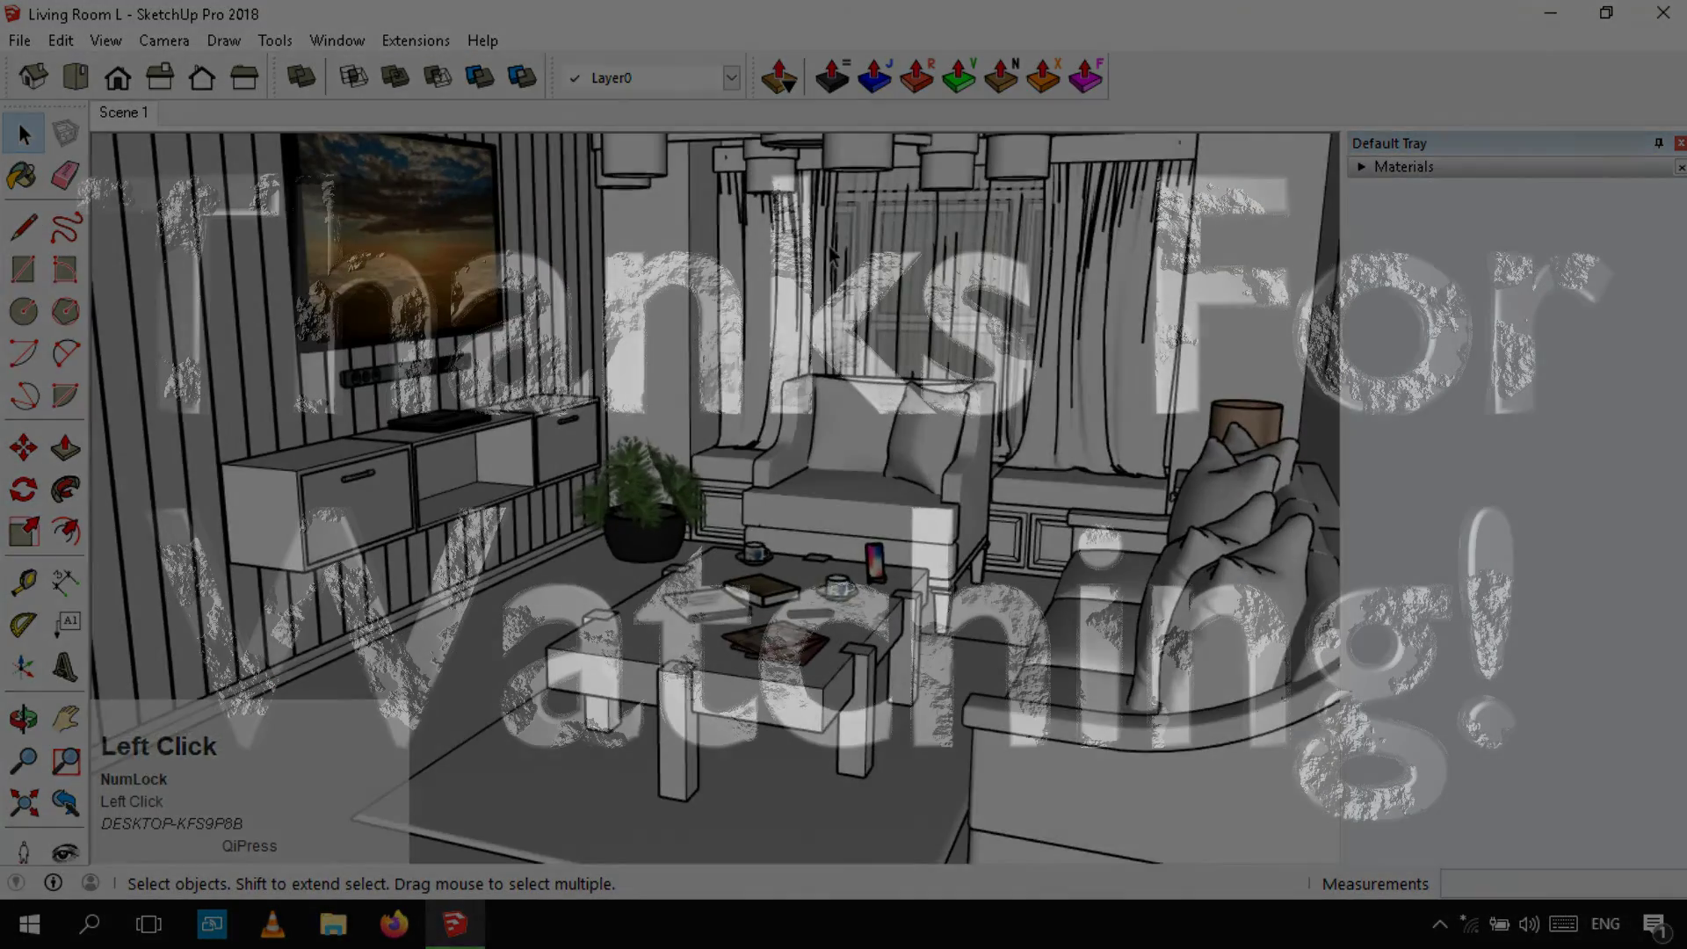